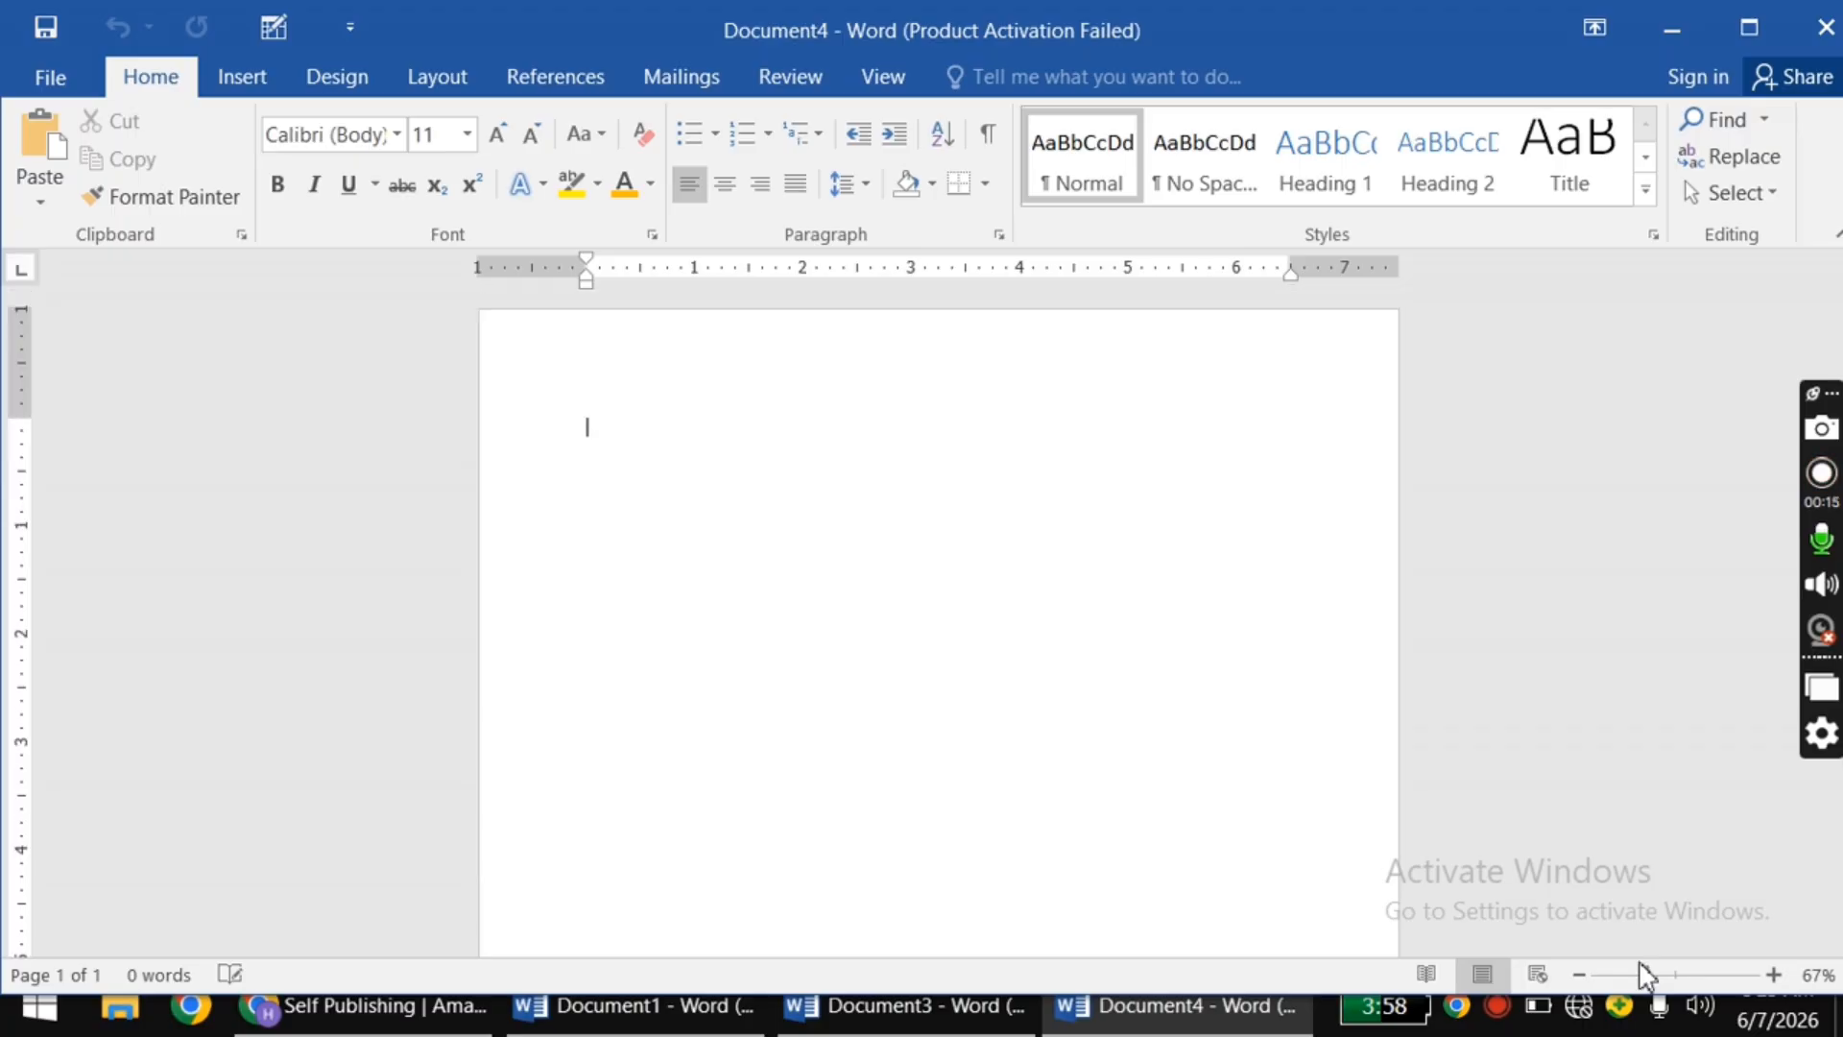
# Step: Change the page orientation of the blank document to Landscape
pyautogui.moveTo(1647, 983); pyautogui.dragTo(1637, 976)
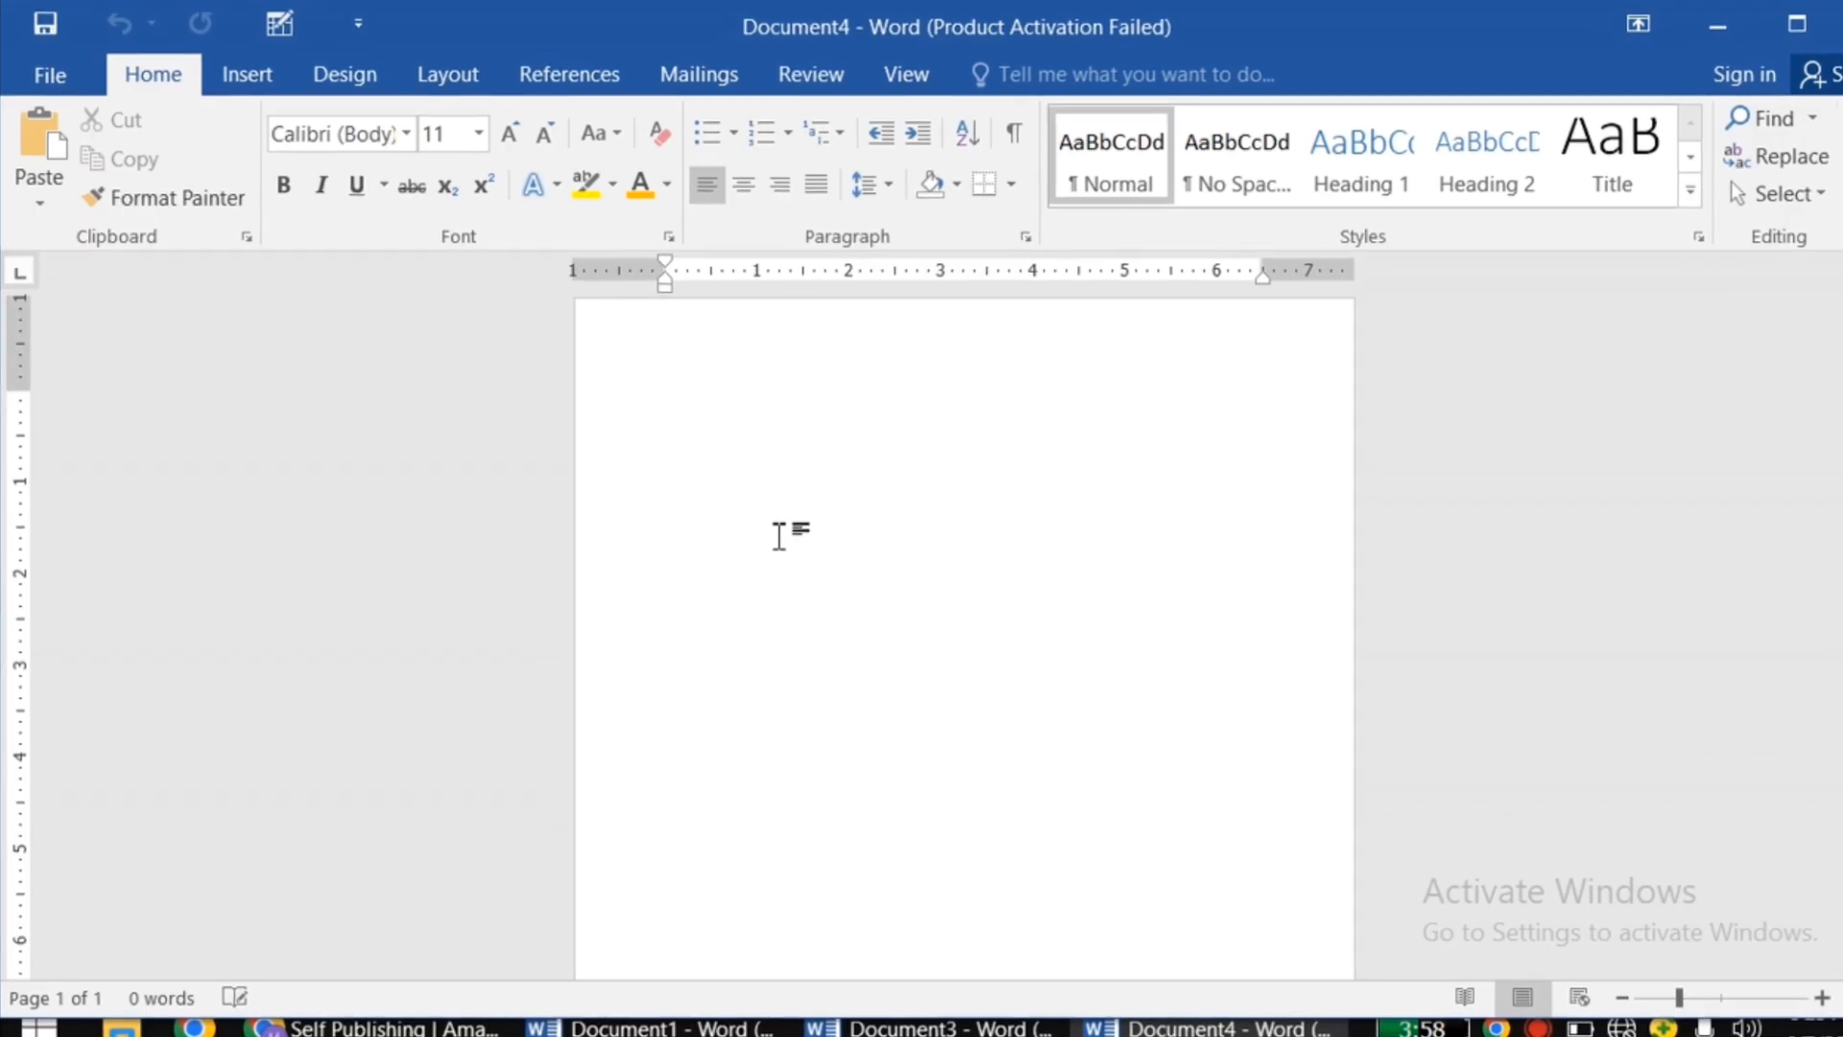
pyautogui.click(268, 73)
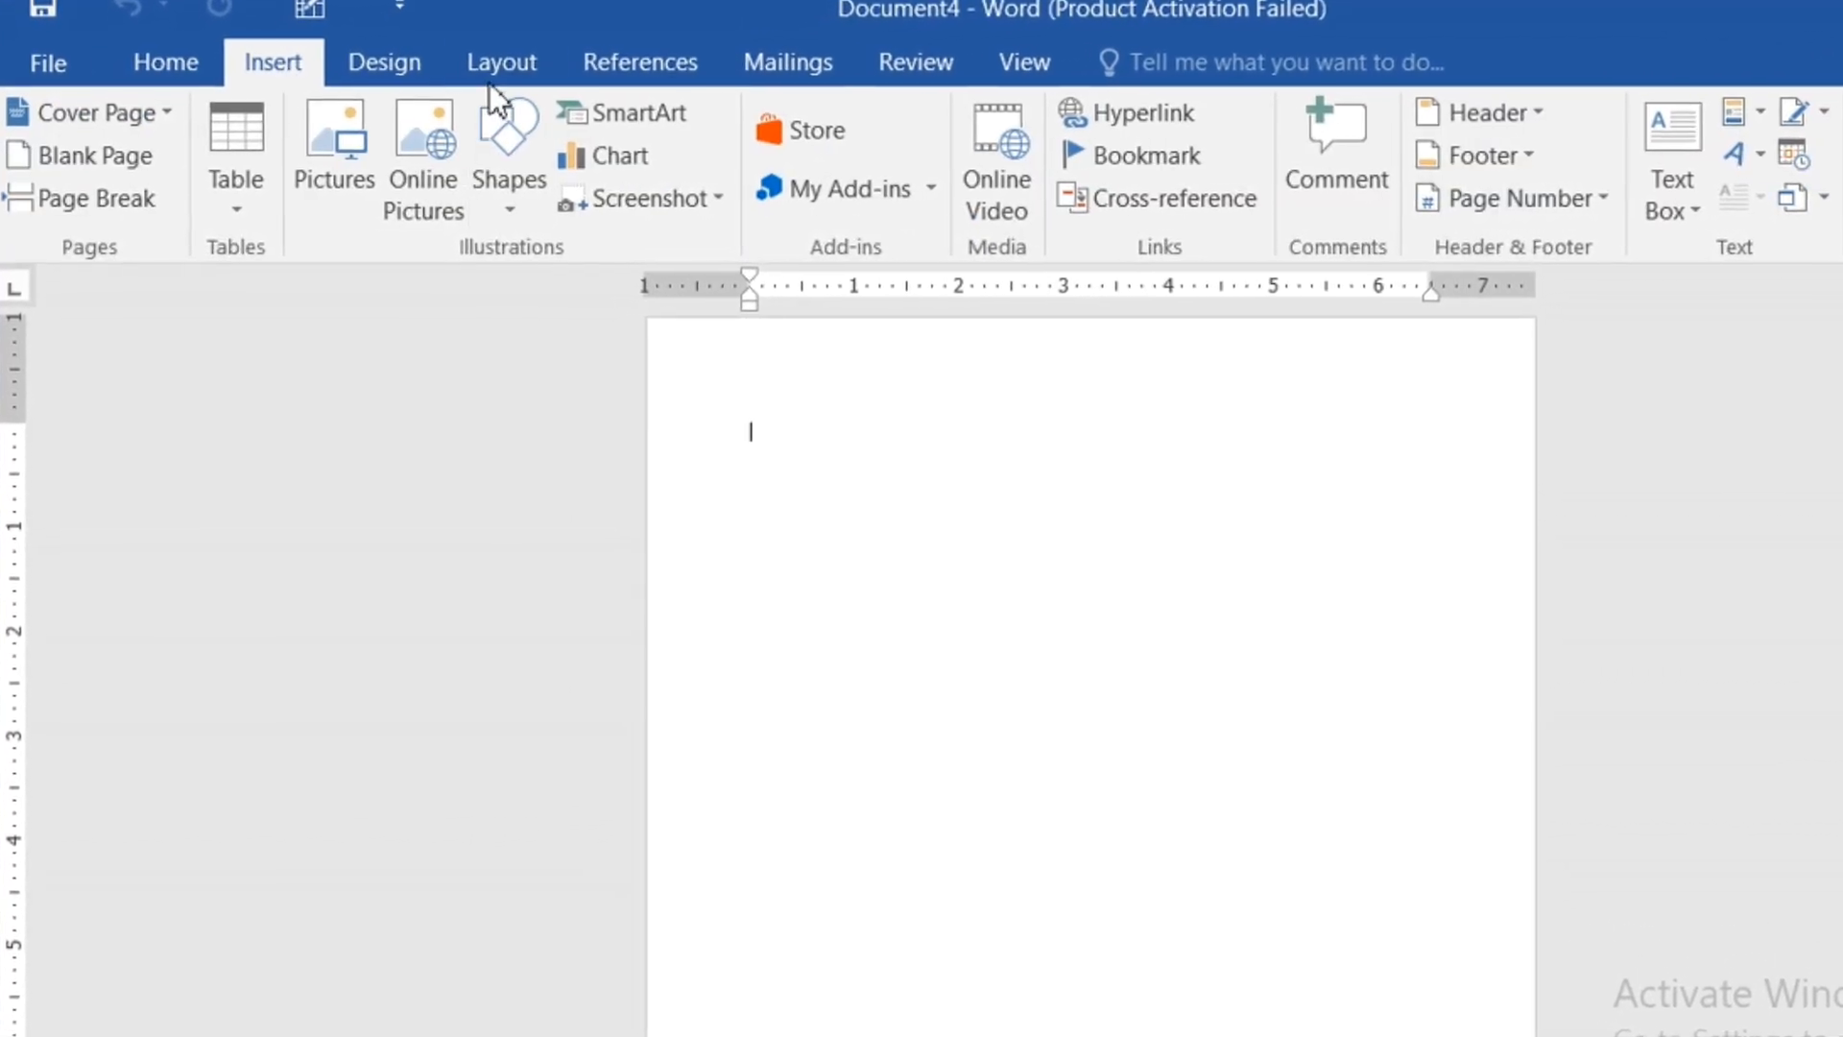
pyautogui.click(495, 69)
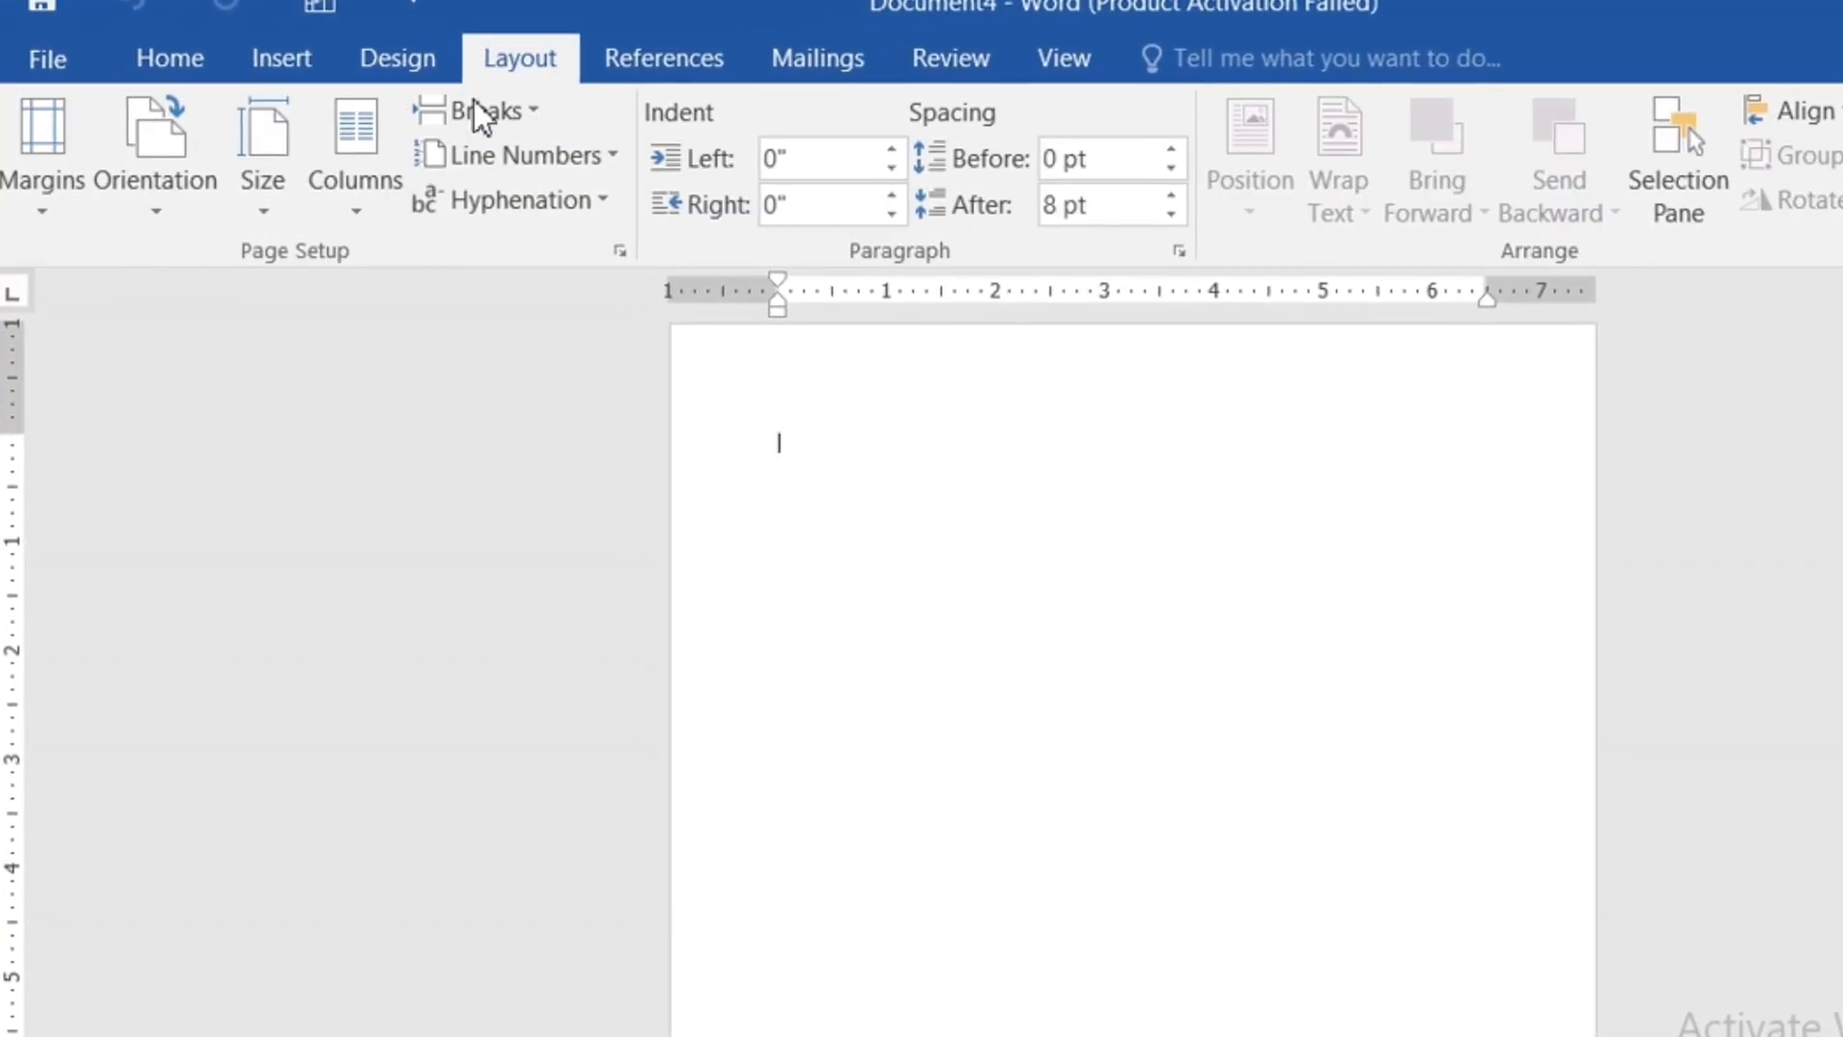
pyautogui.click(196, 184)
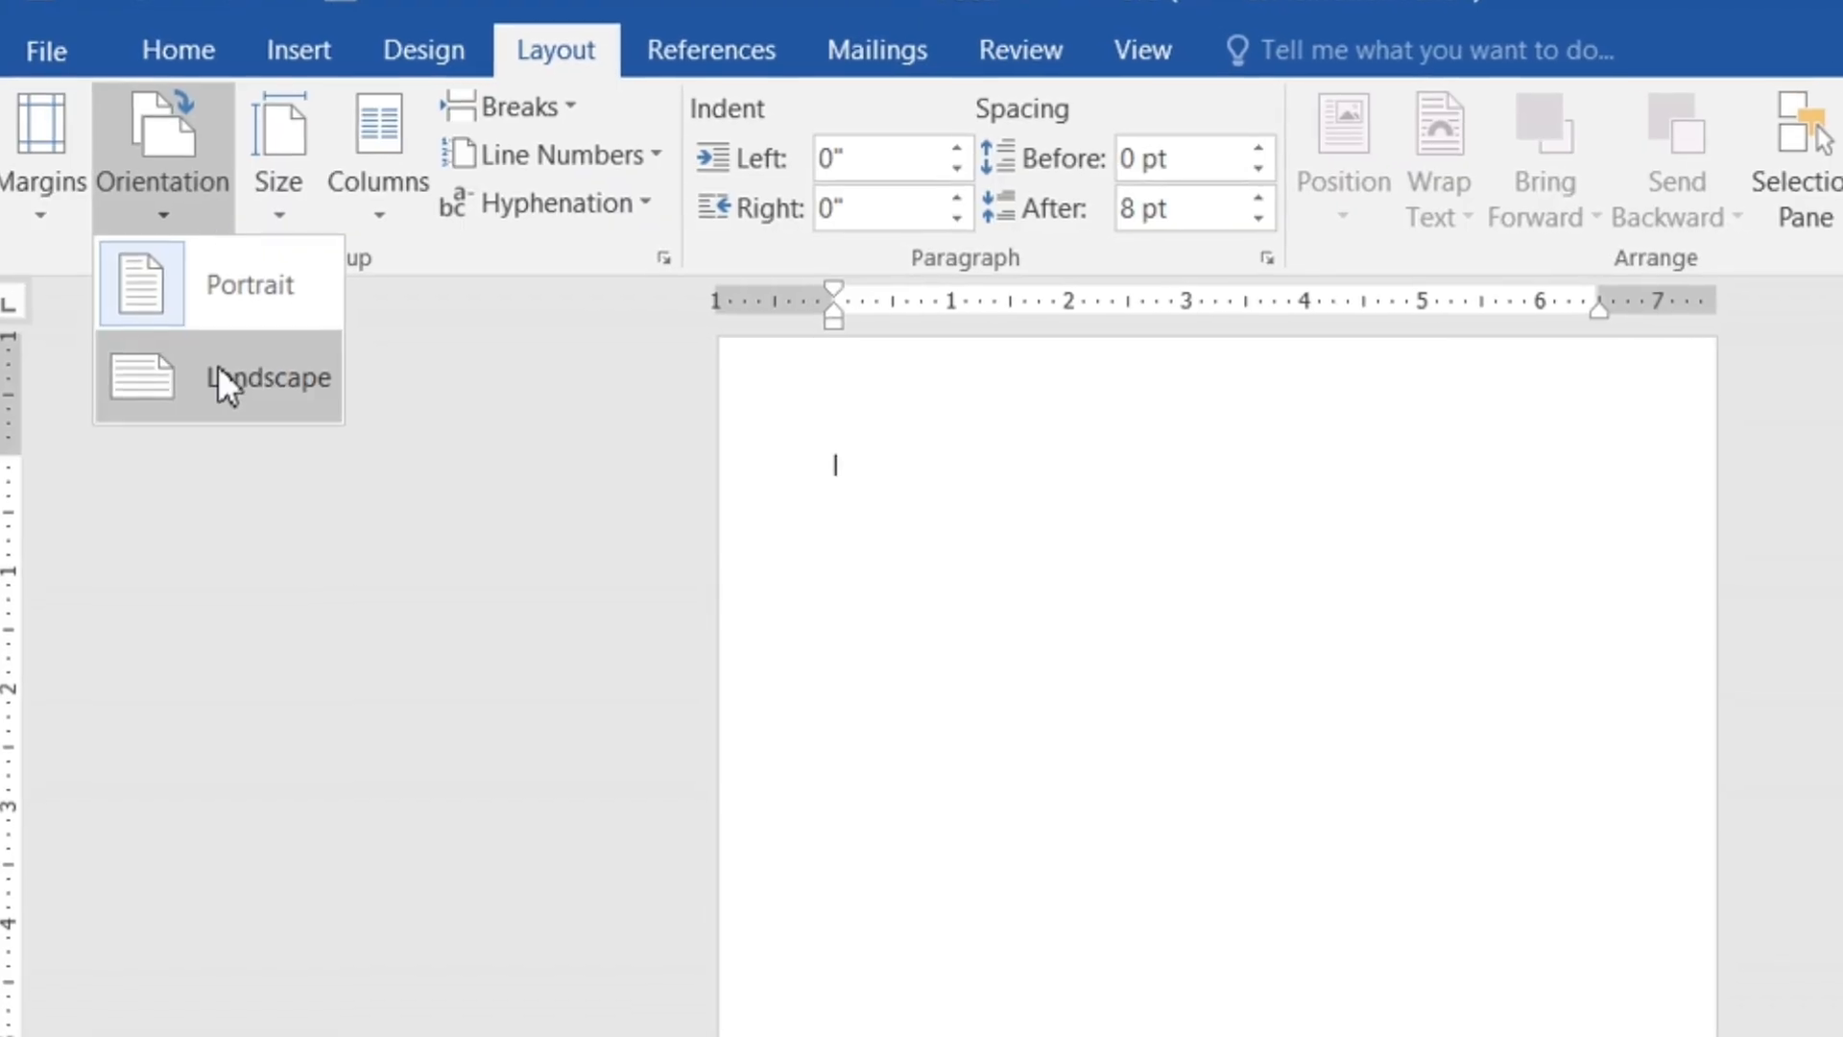
pyautogui.click(219, 374)
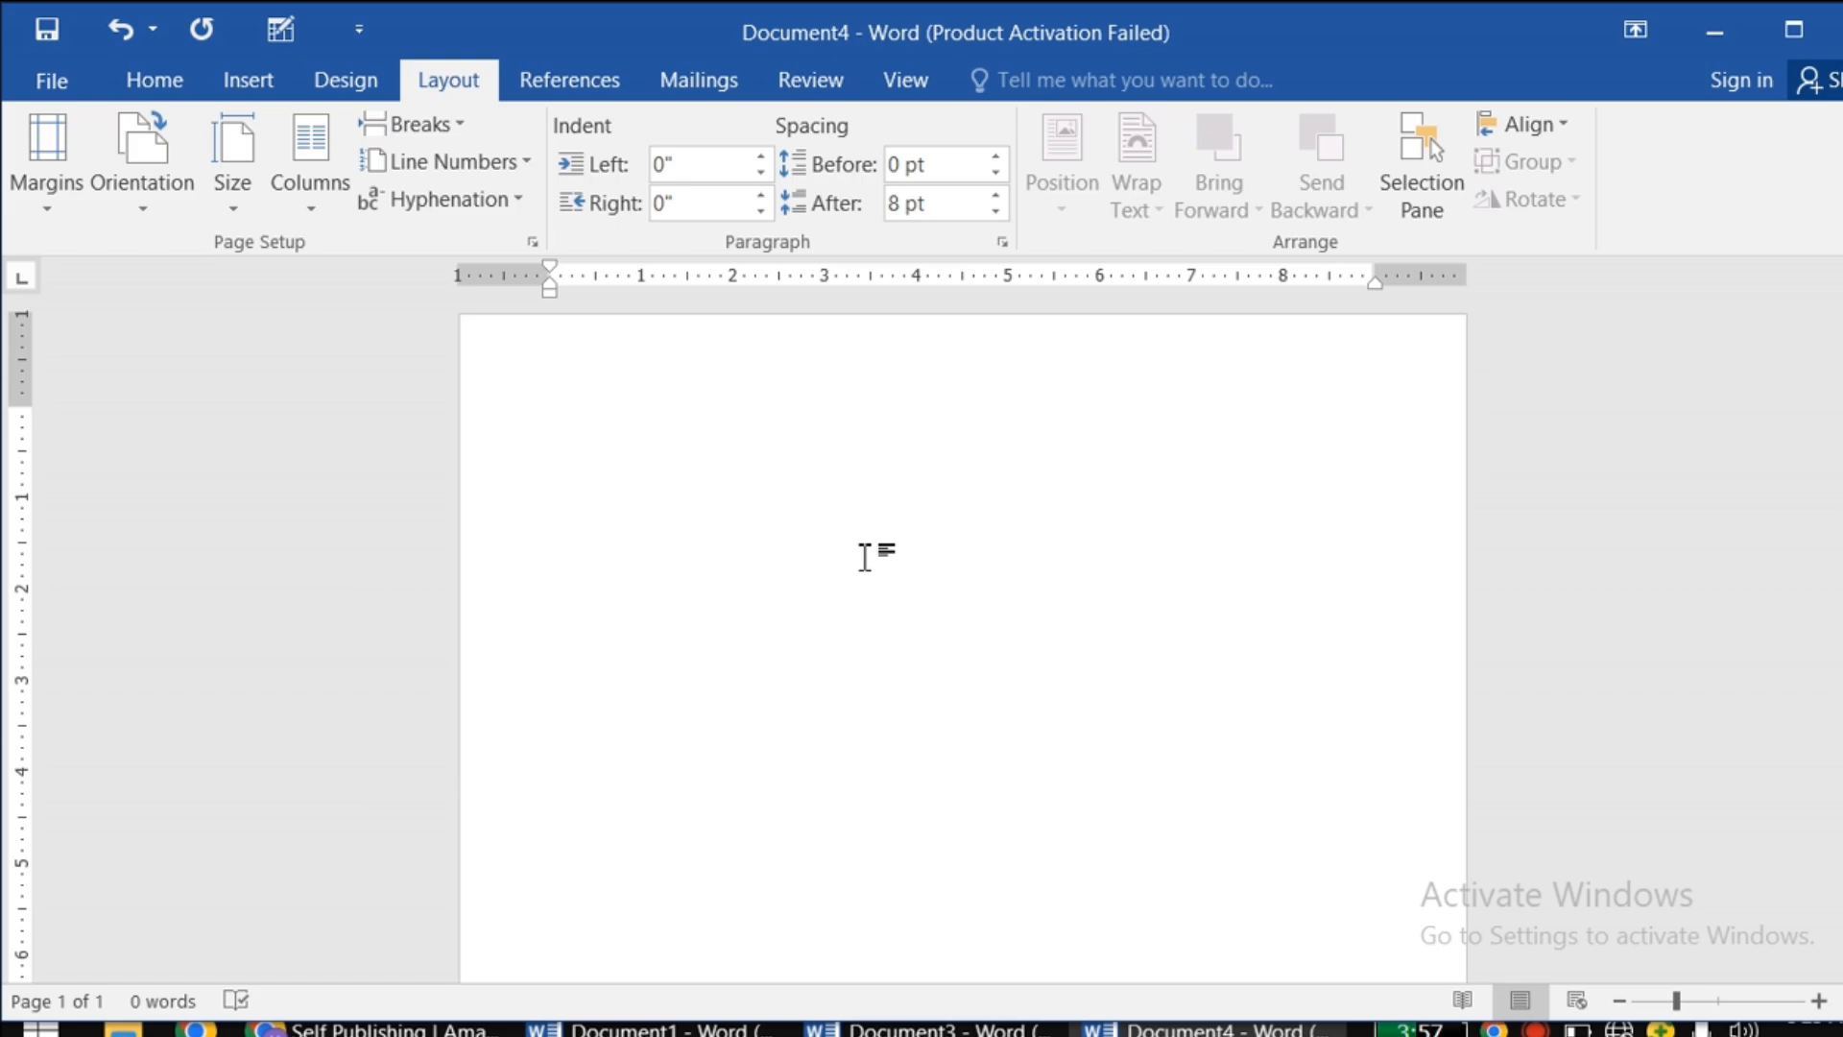
# Step: Draw a rectangle about 8.59" high and 11.15" wide covering the whole page and fill it with Dark Blue
pyautogui.scroll(-2, 864, 557)
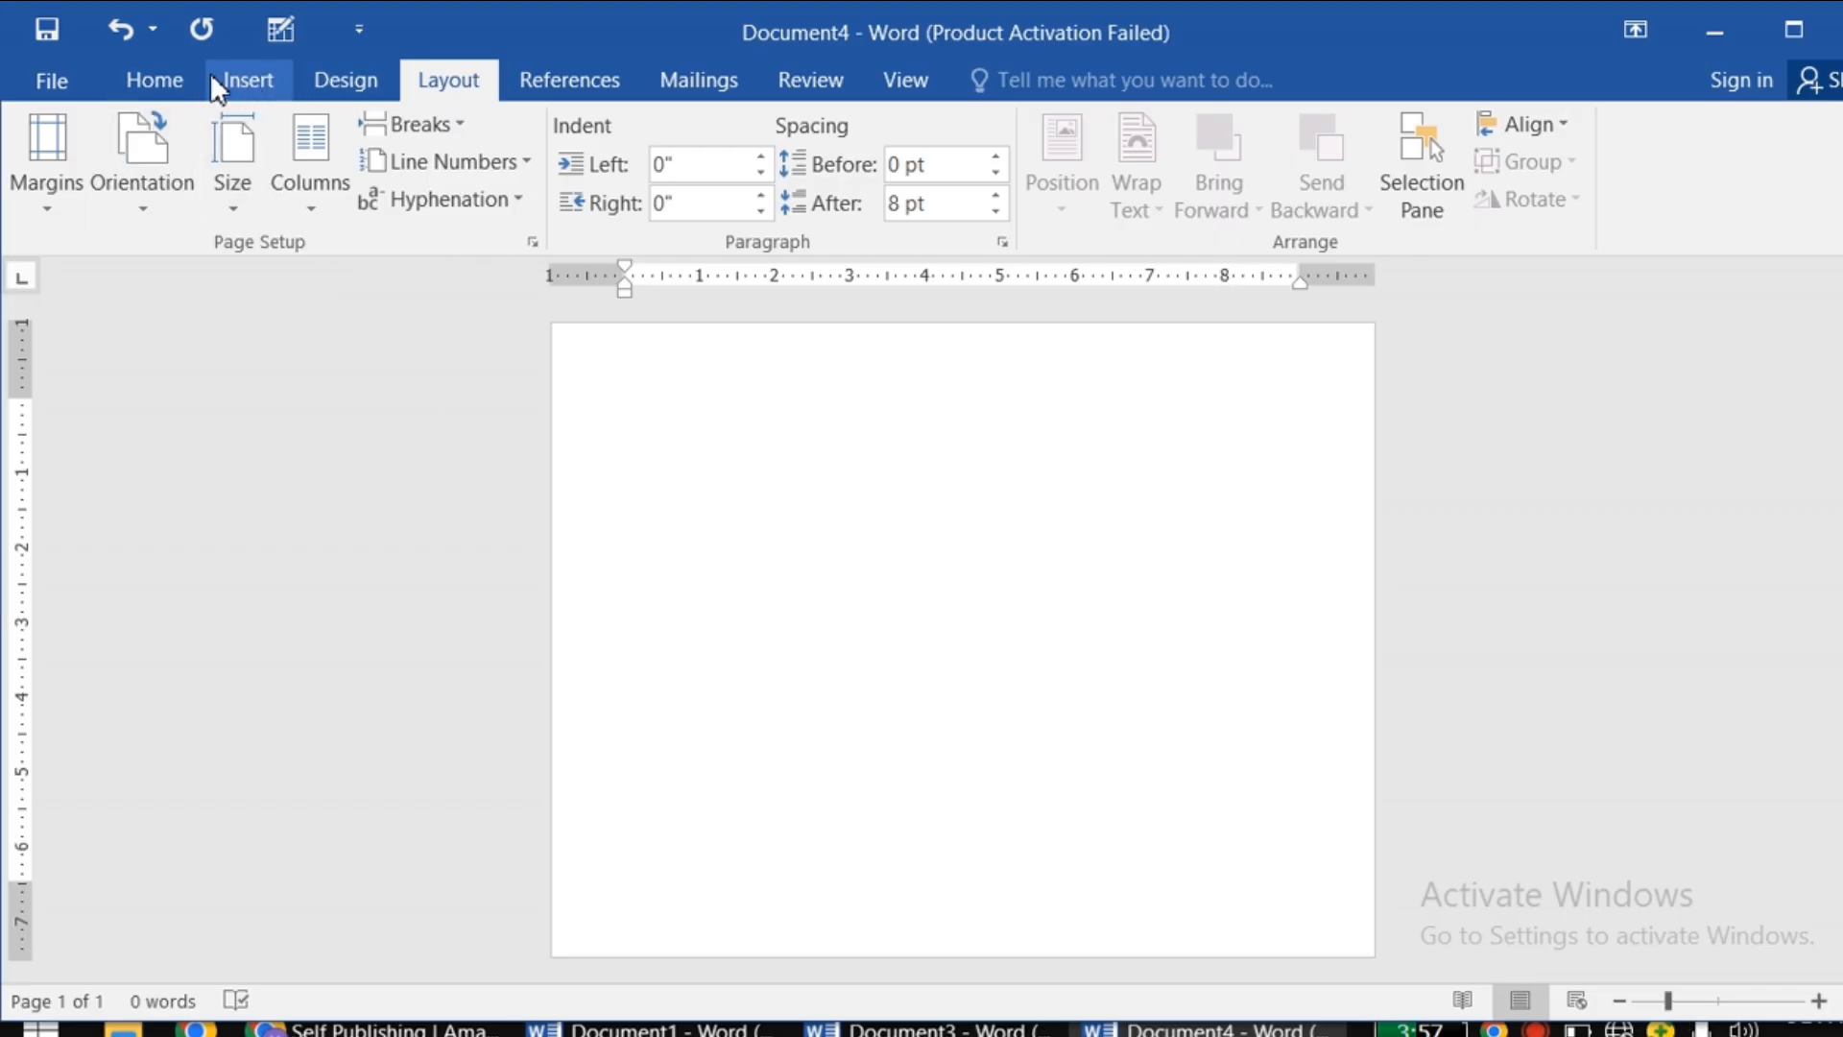
pyautogui.click(279, 86)
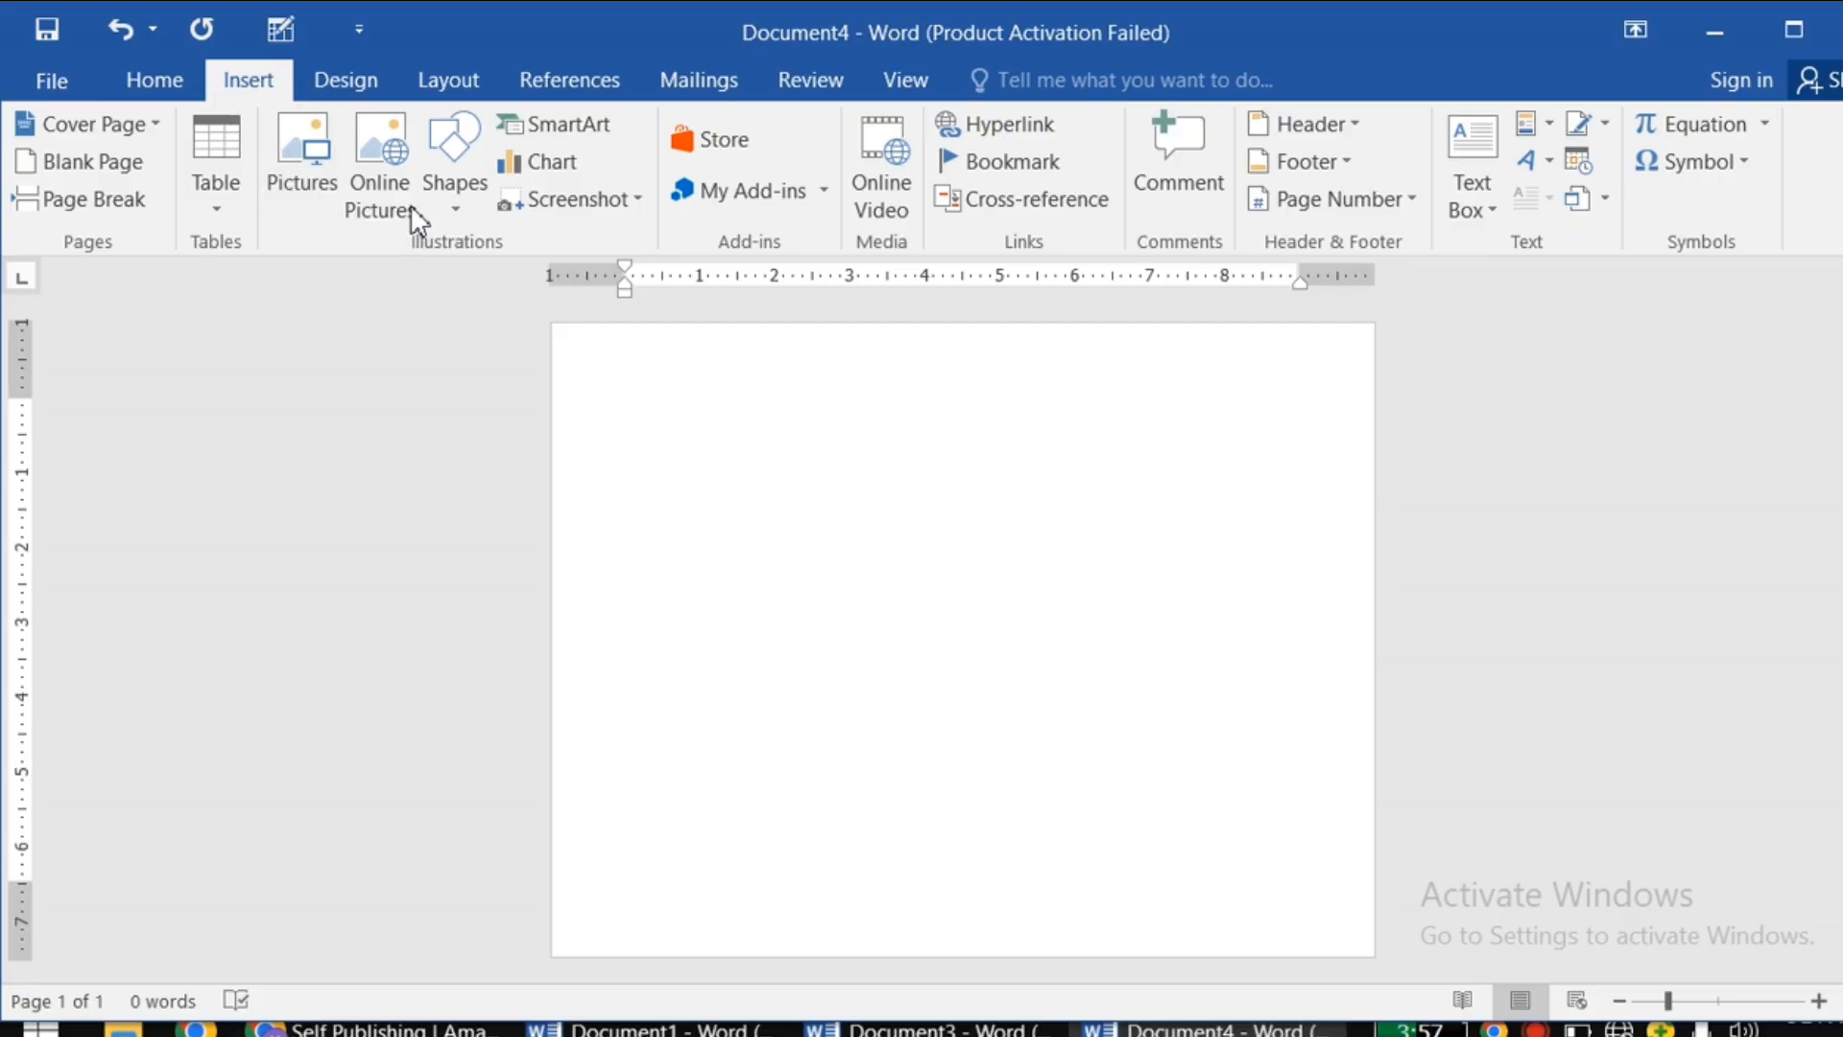
pyautogui.click(470, 190)
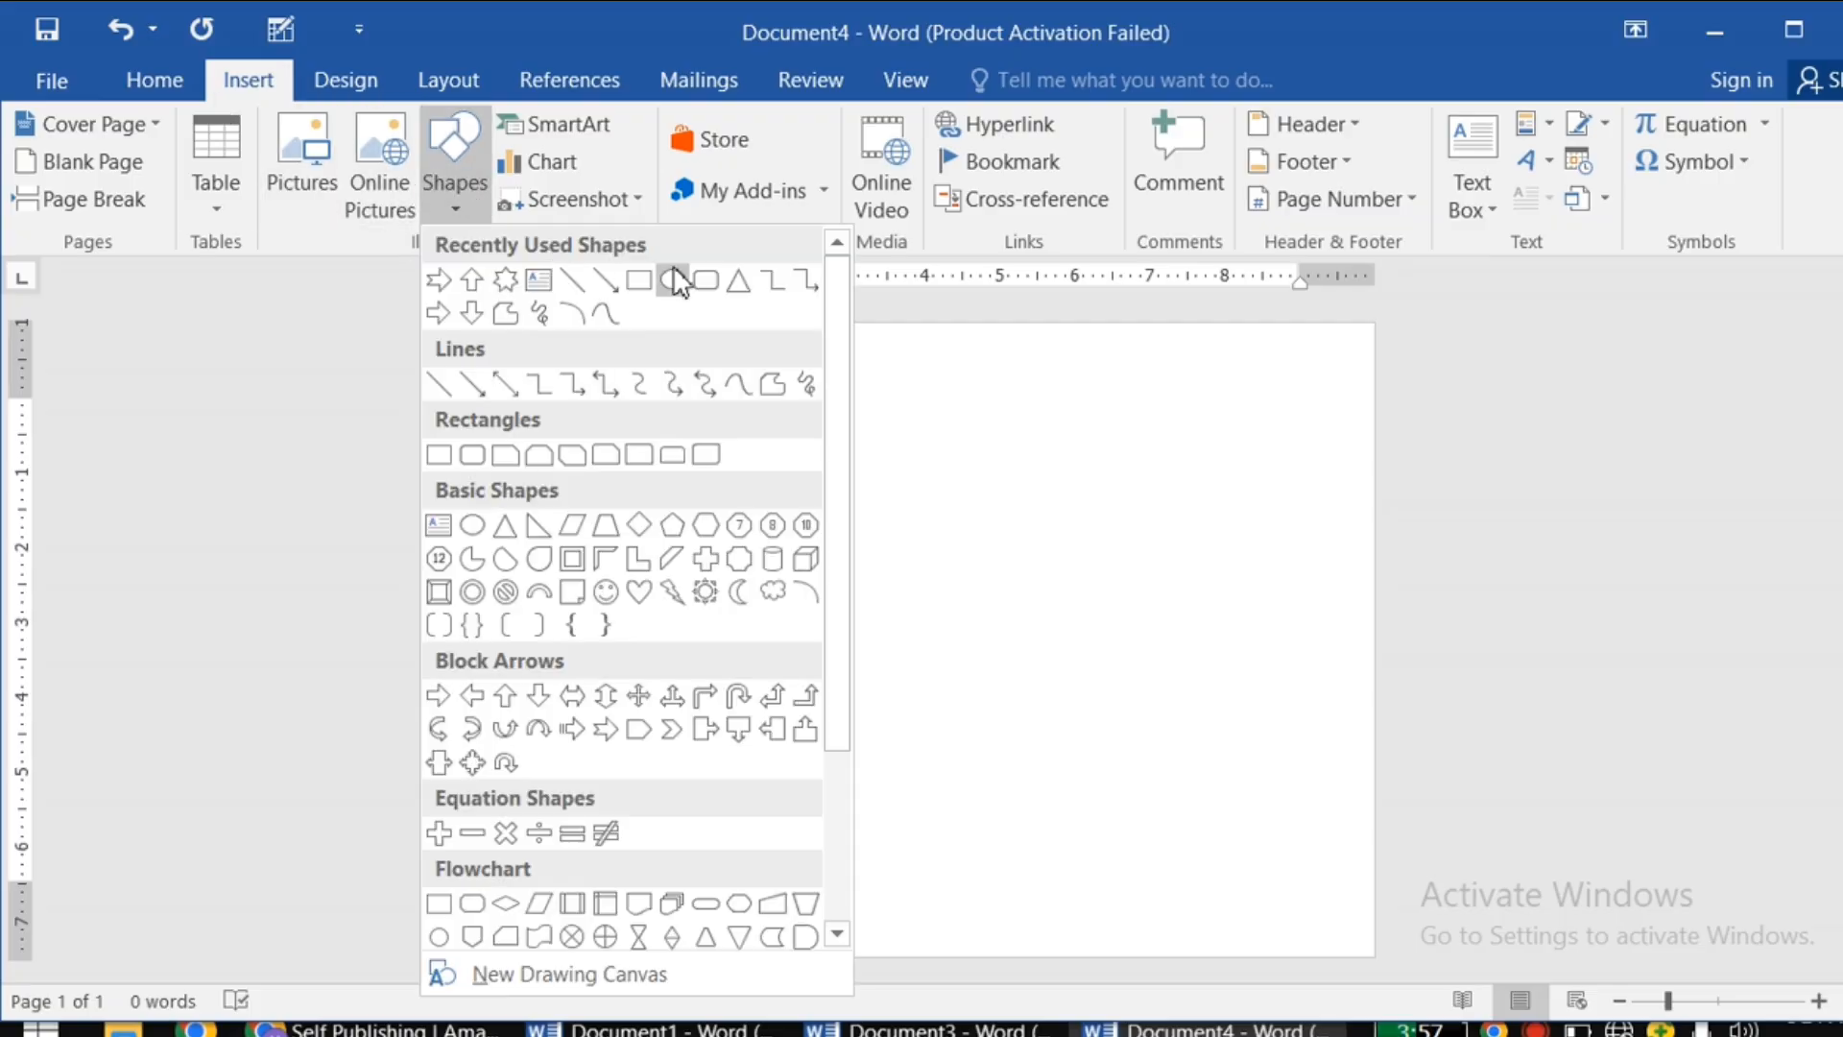
pyautogui.click(639, 280)
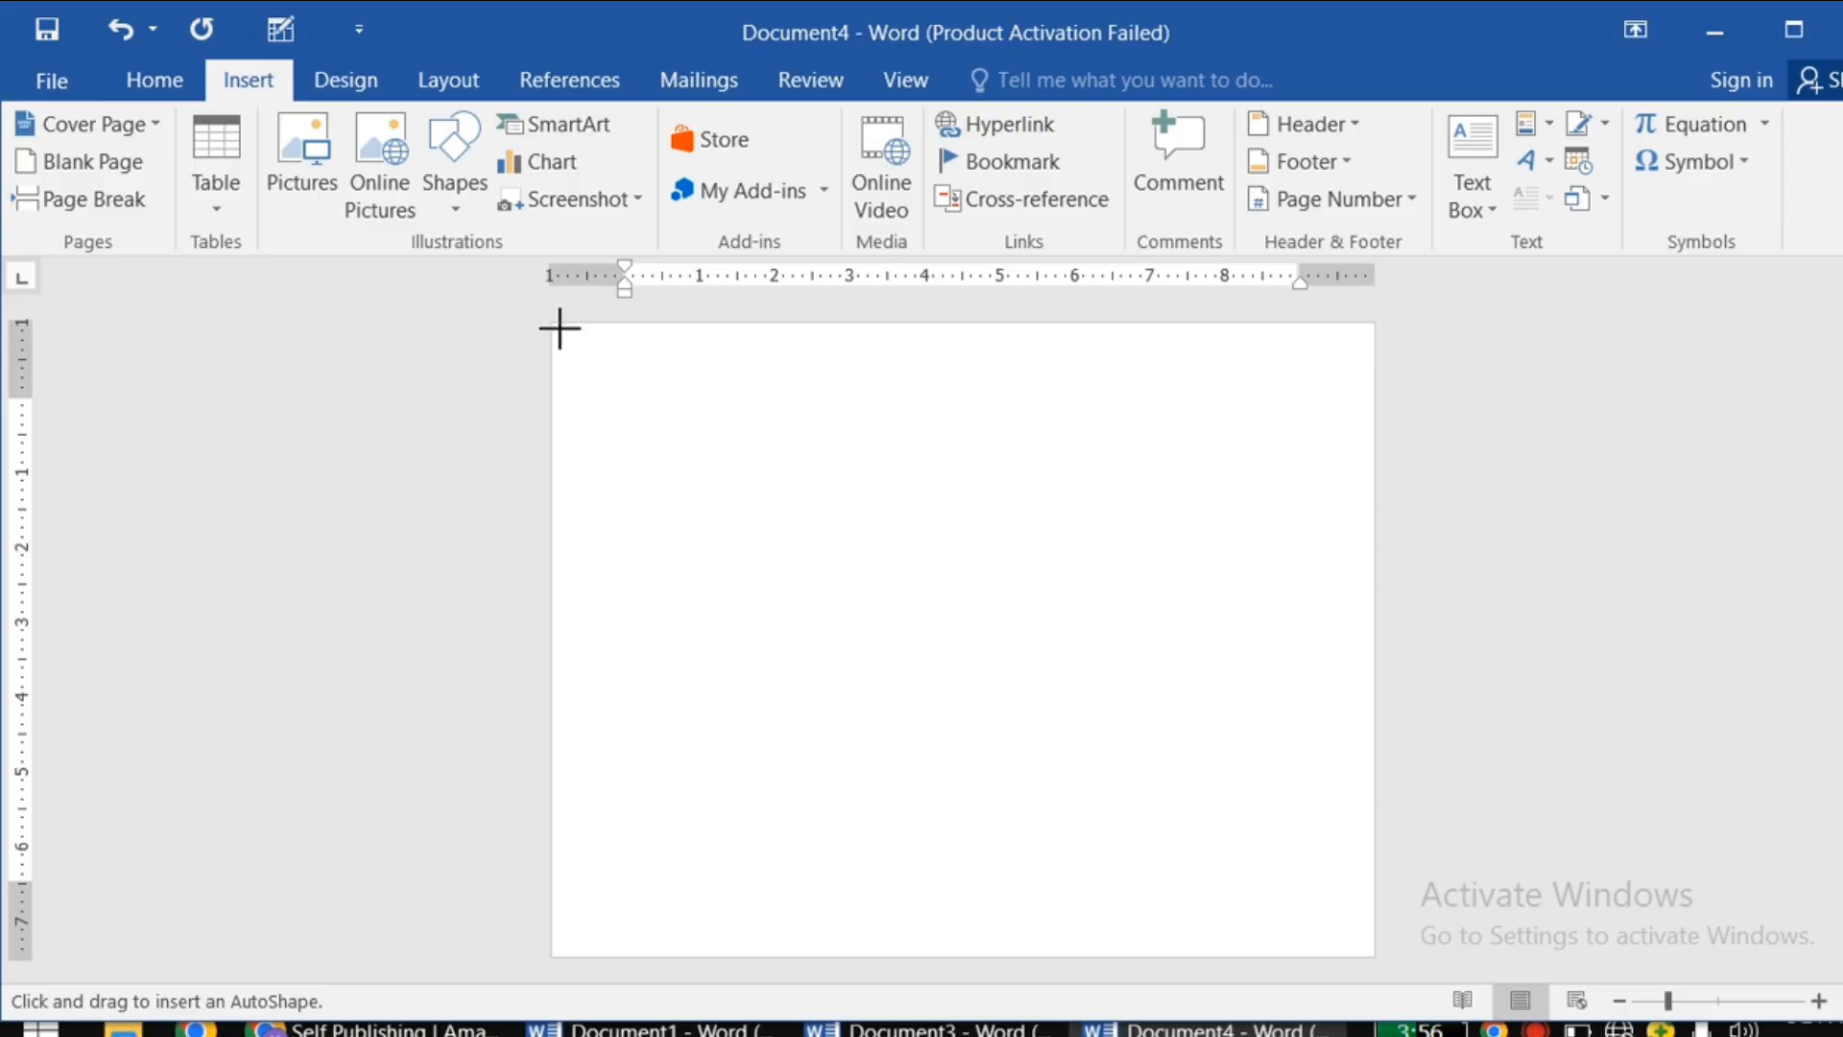
pyautogui.moveTo(559, 328)
pyautogui.mouseDown()
pyautogui.moveTo(847, 646)
pyautogui.moveTo(1213, 892)
pyautogui.moveTo(1391, 970)
pyautogui.mouseUp()
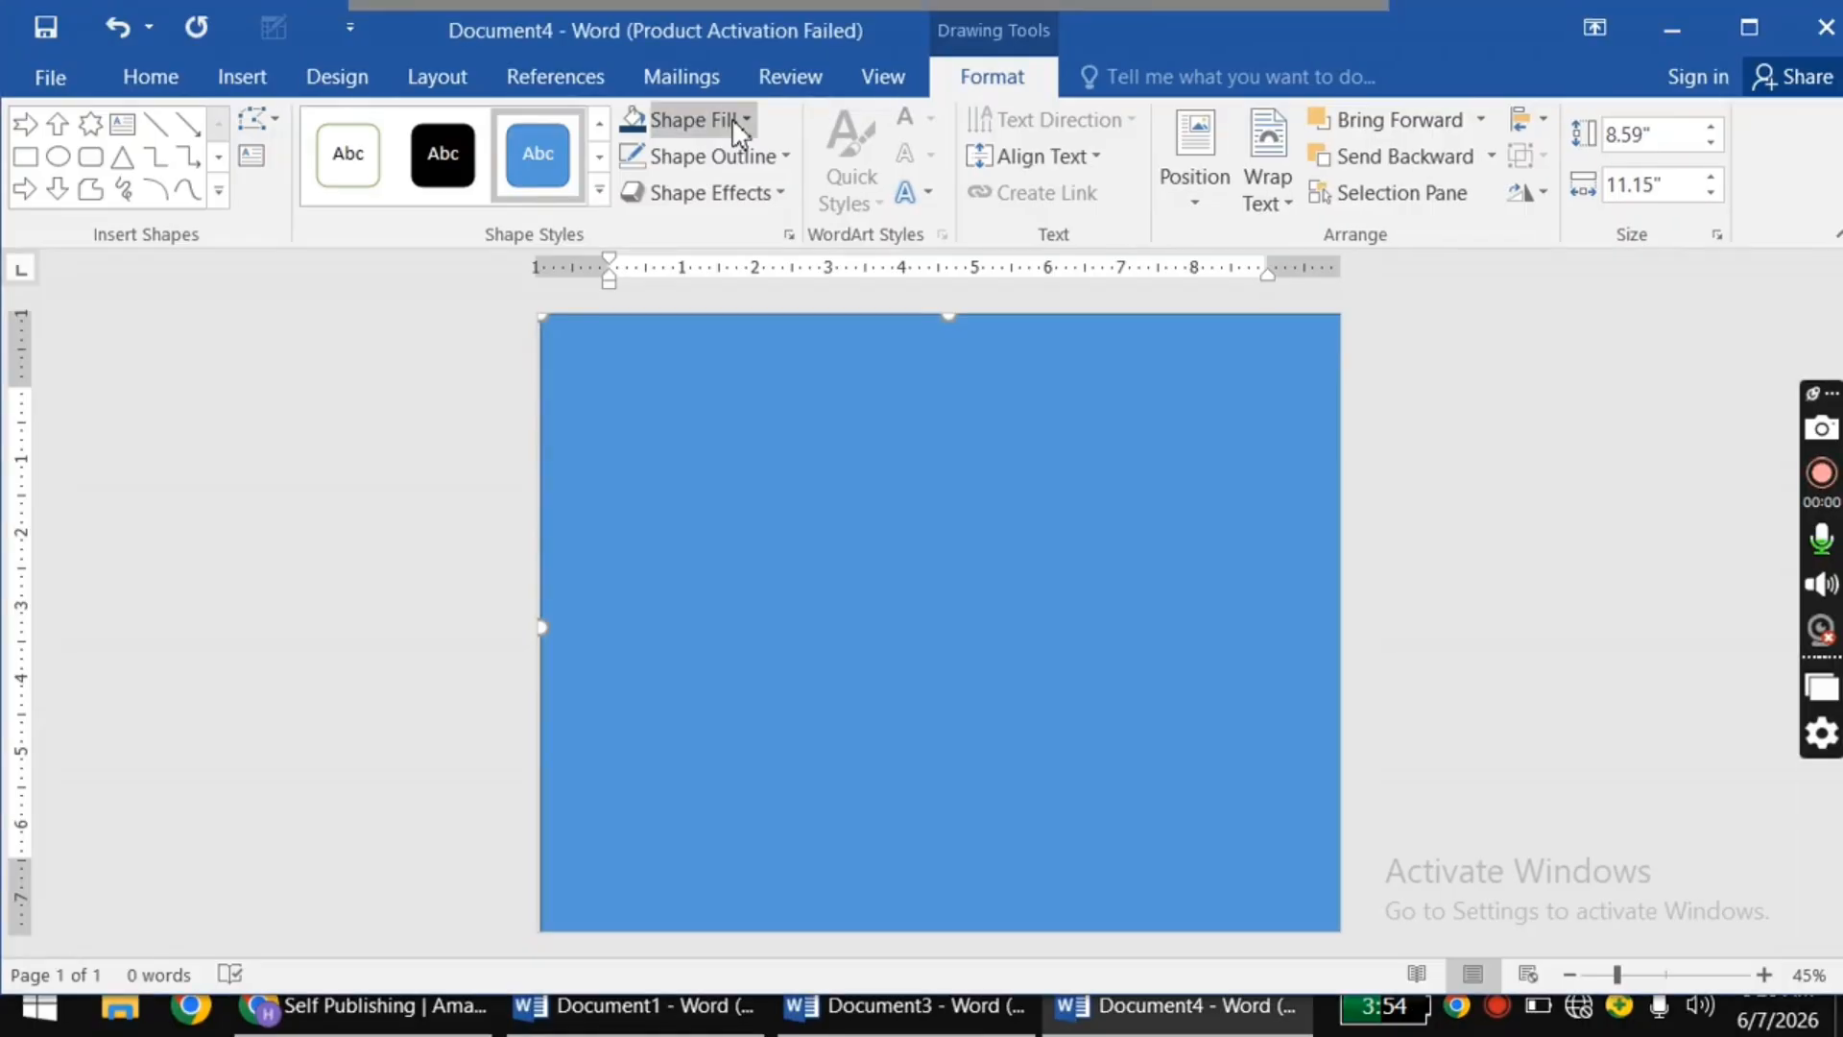
pyautogui.click(743, 122)
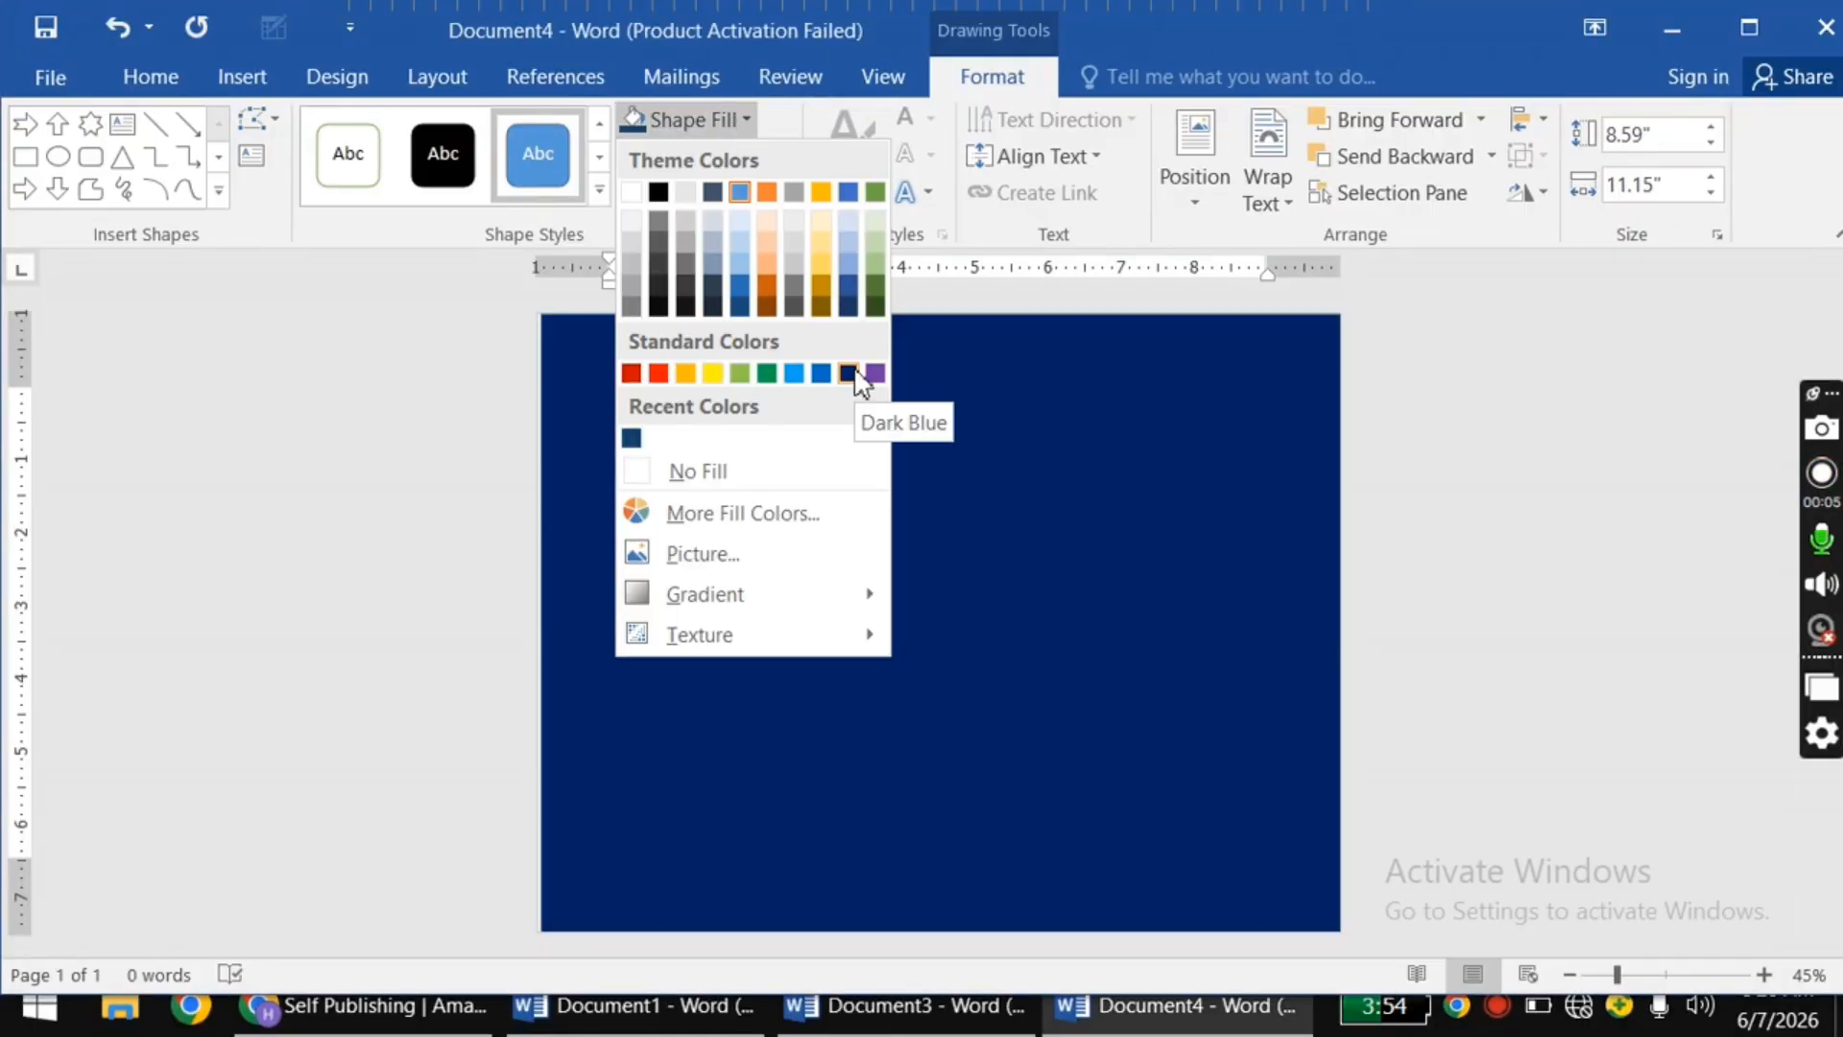
pyautogui.click(856, 374)
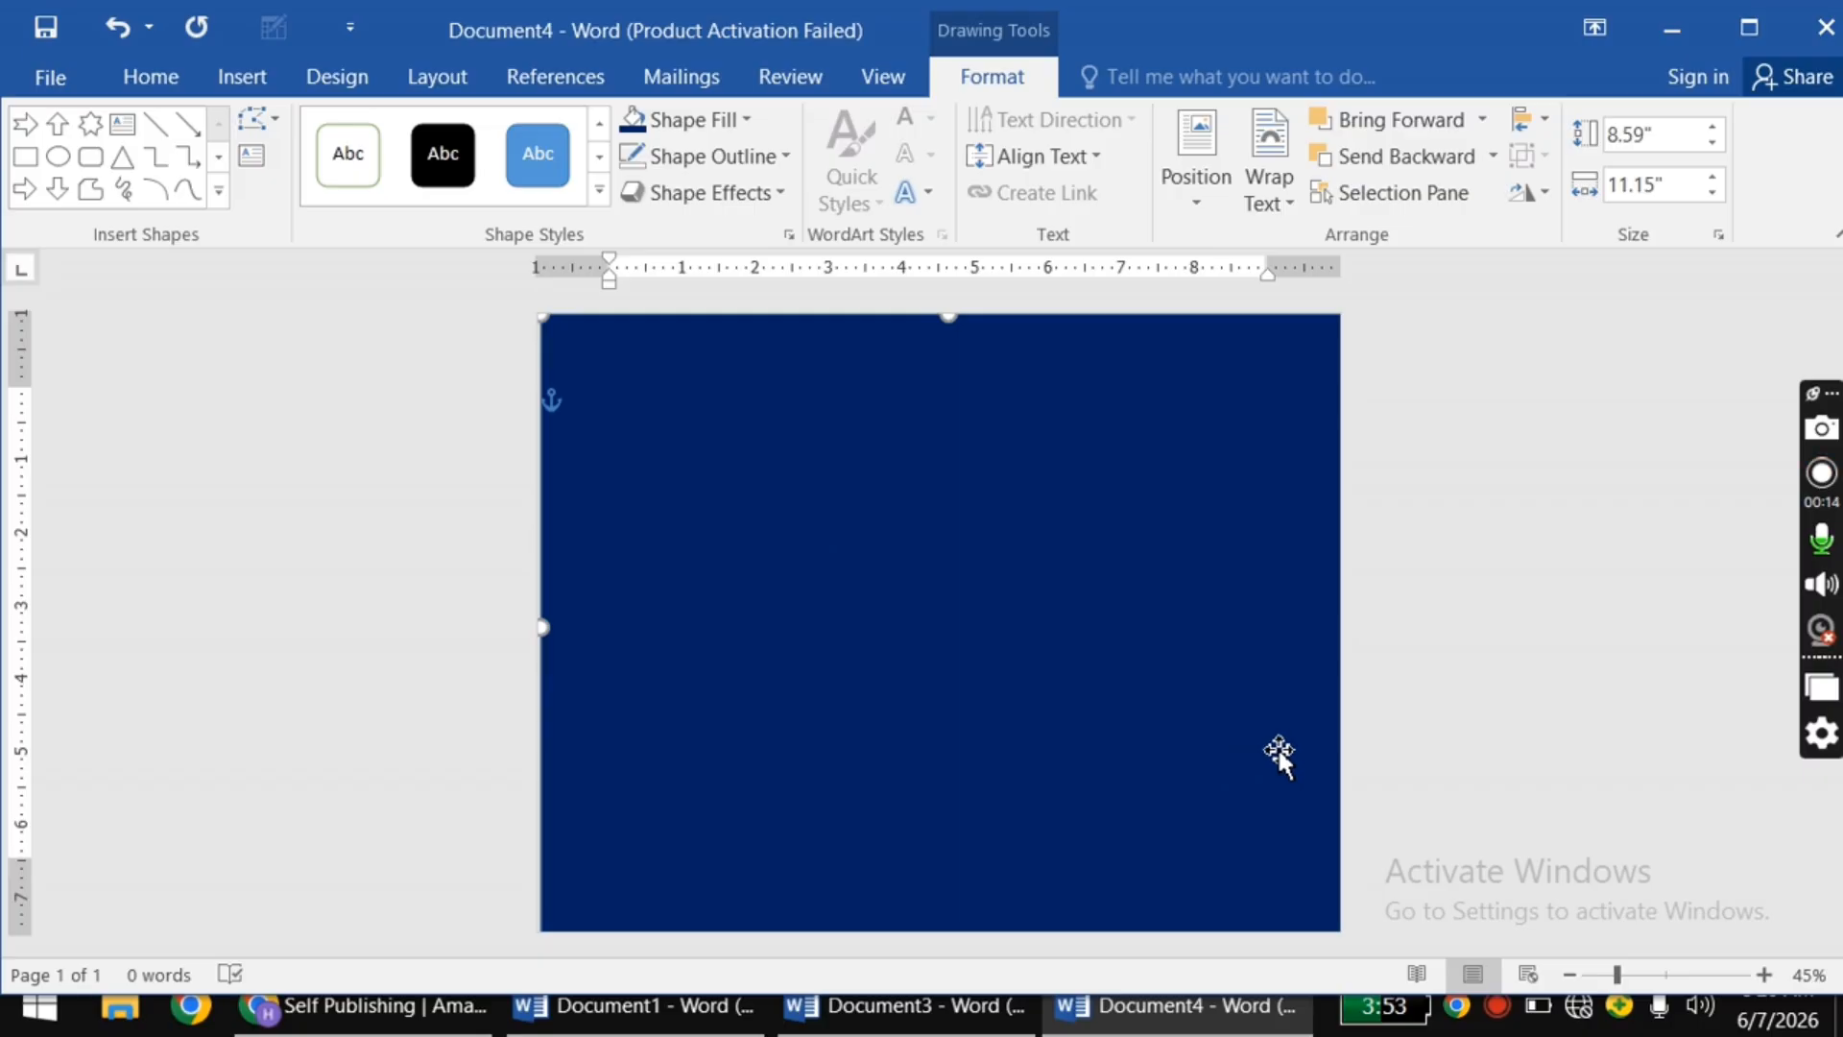
# Step: Draw a second rectangle inside the dark blue one, about 7.47" high and 9.71" wide, leaving a border around it
pyautogui.scroll(-1, 1289, 765)
pyautogui.scroll(2, 1281, 756)
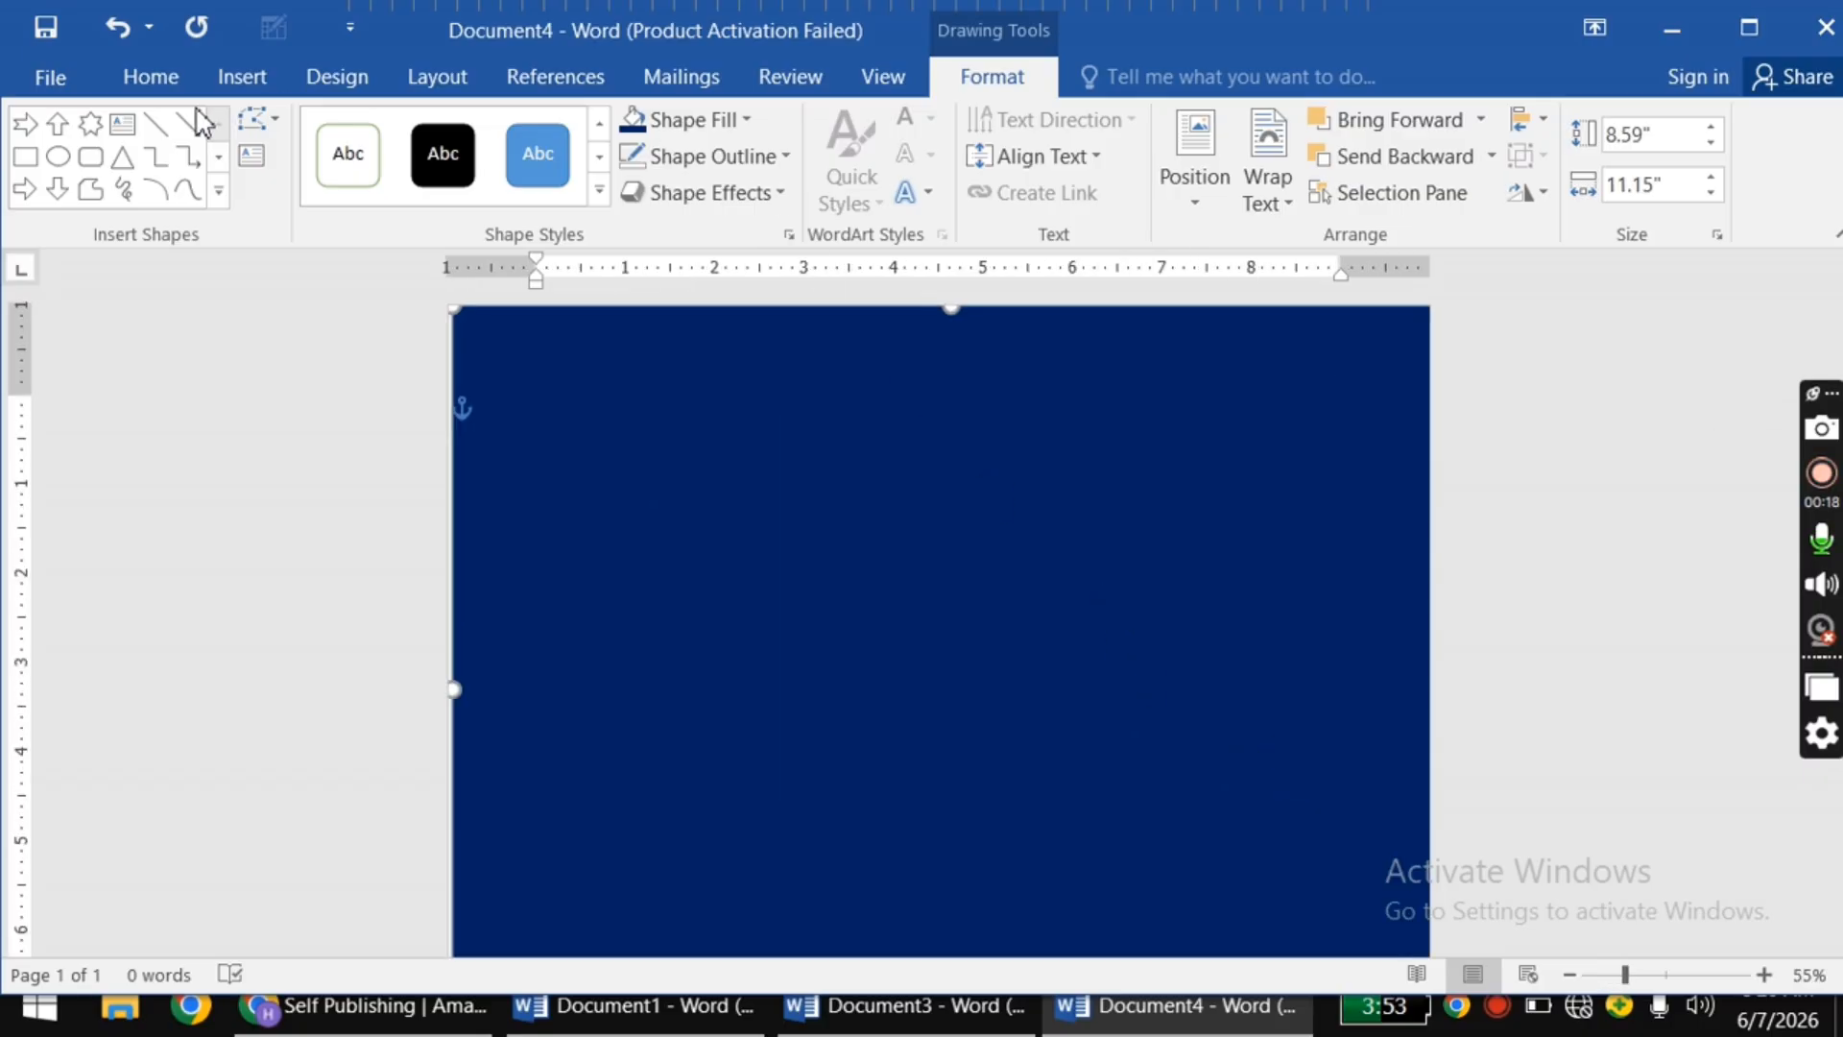
pyautogui.click(235, 89)
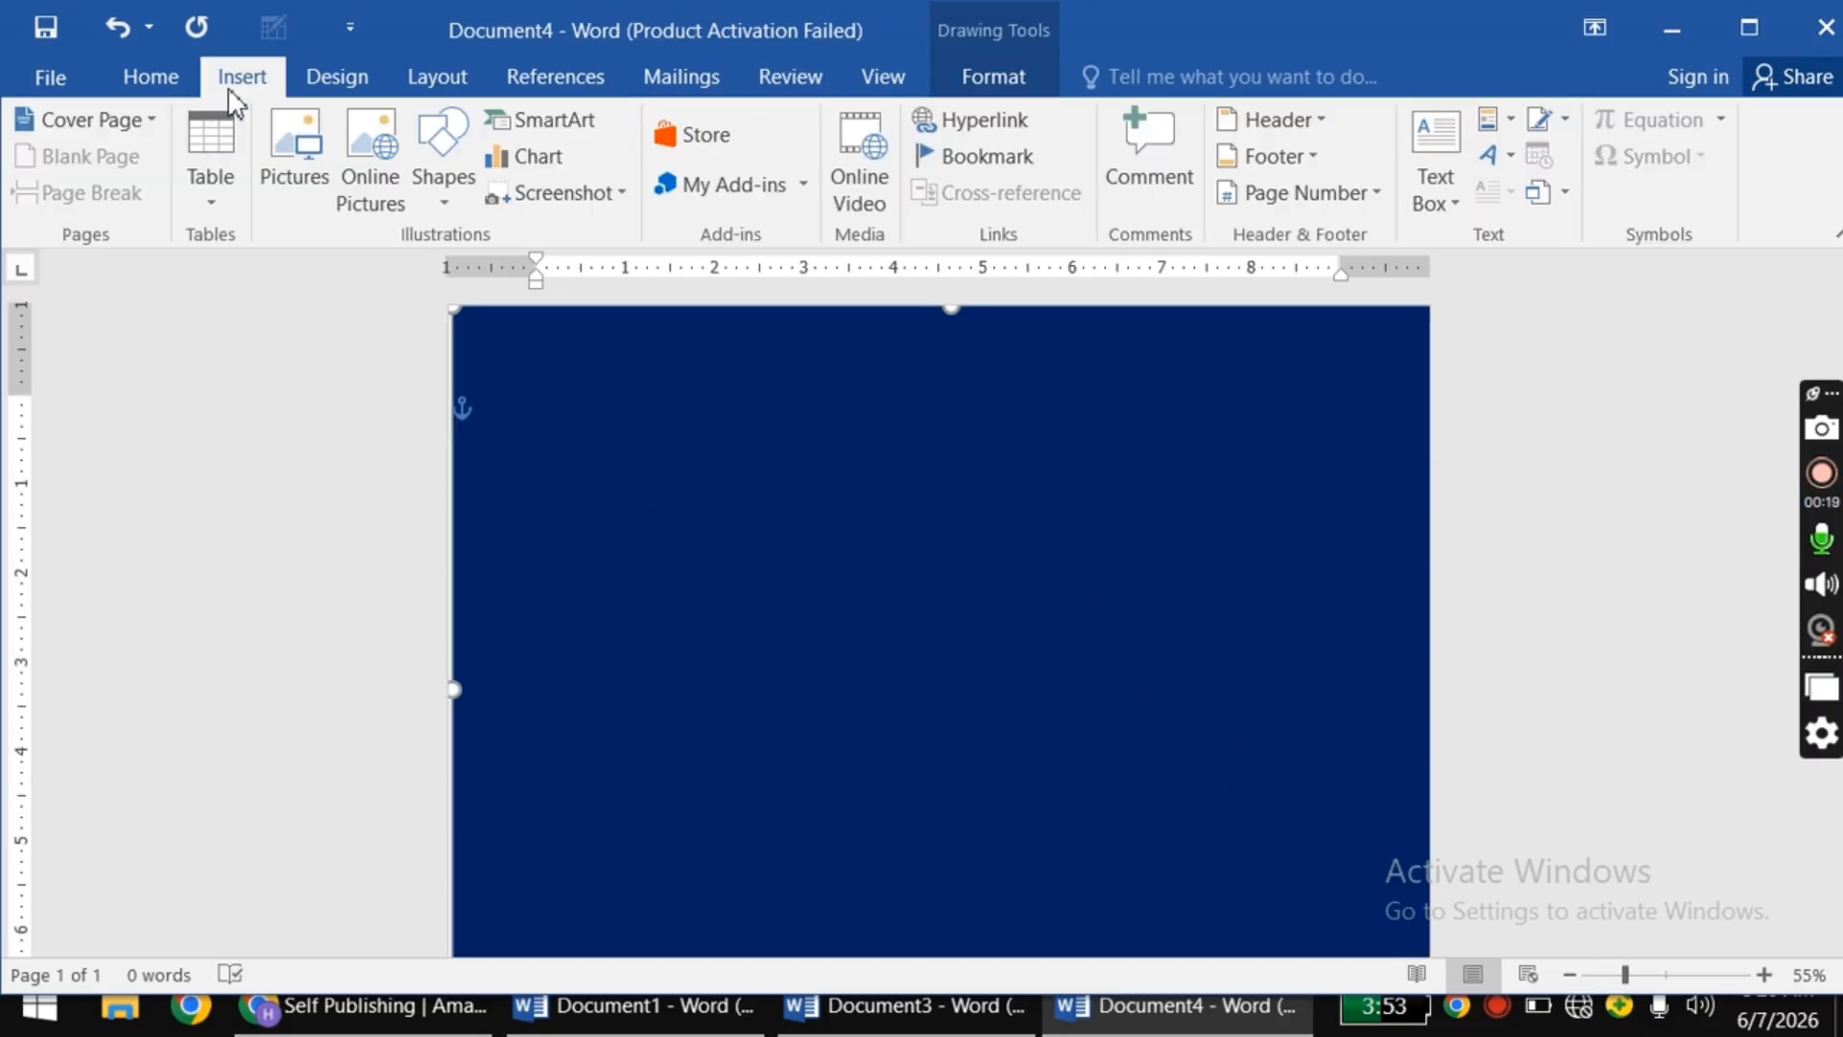
pyautogui.click(469, 208)
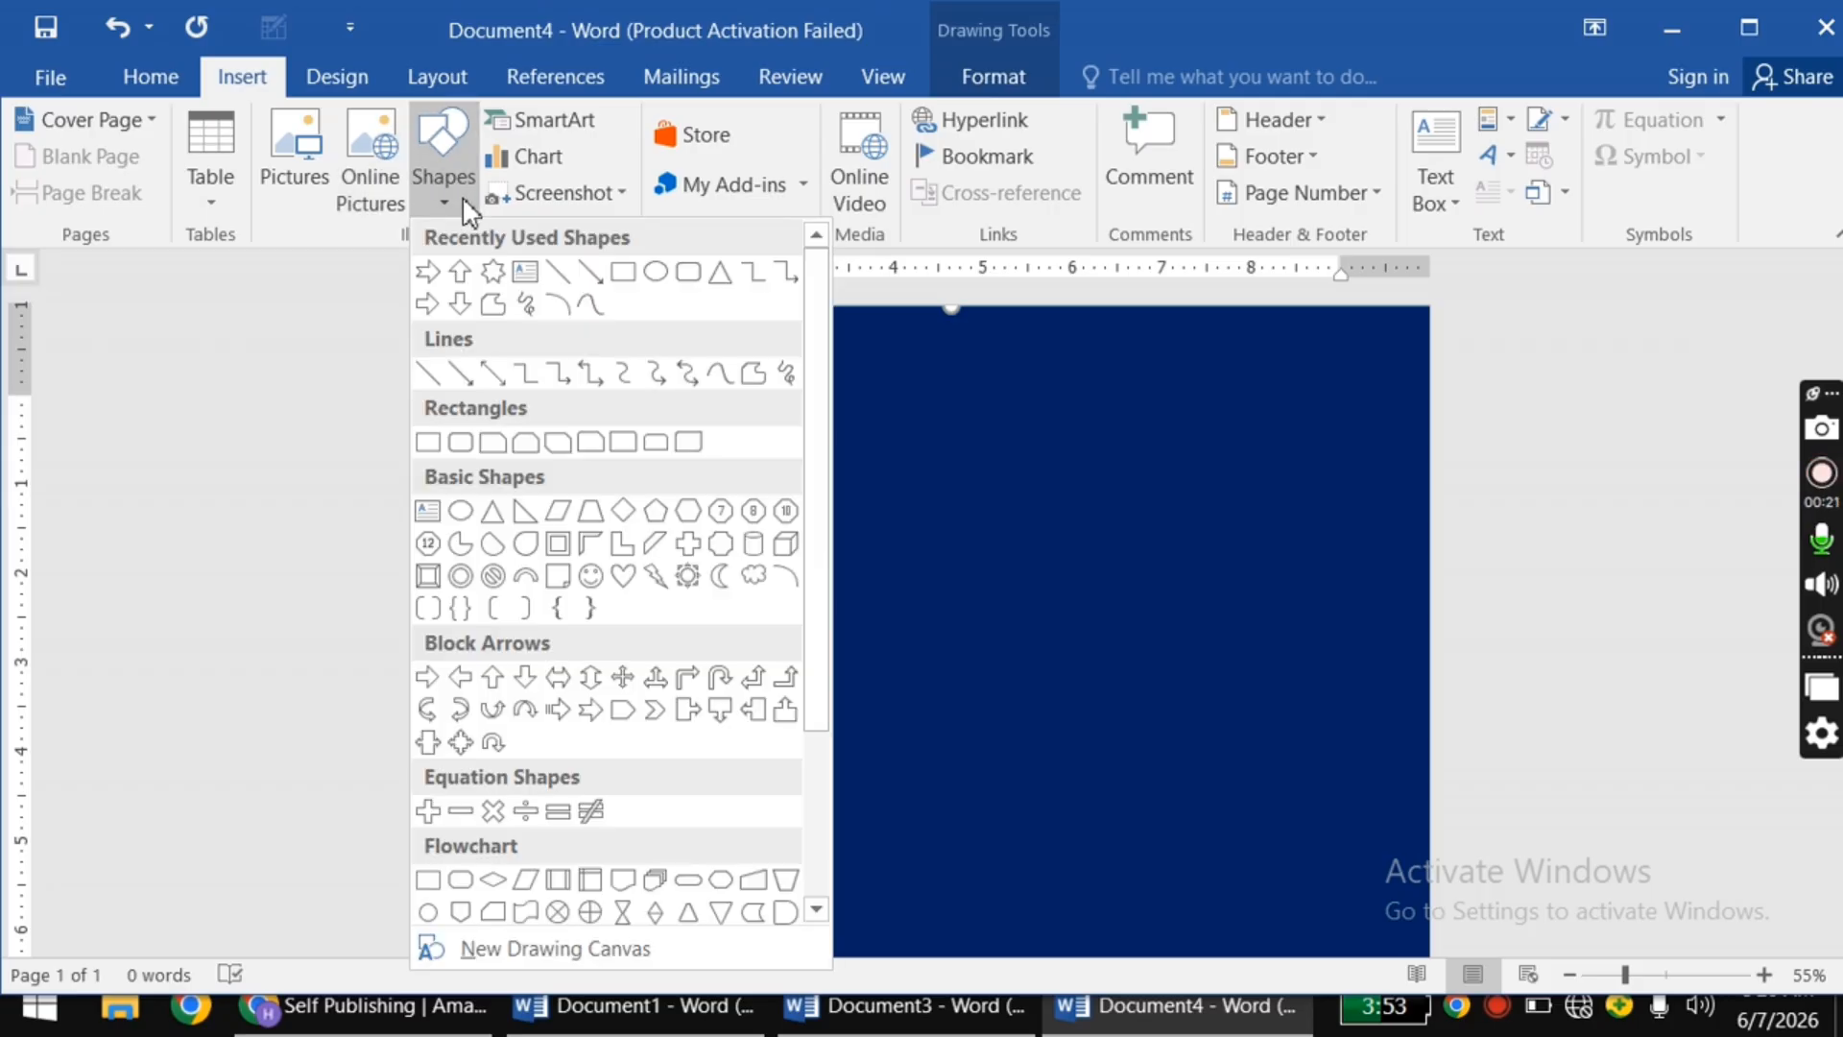
pyautogui.click(630, 273)
pyautogui.moveTo(502, 342); pyautogui.dragTo(1368, 883)
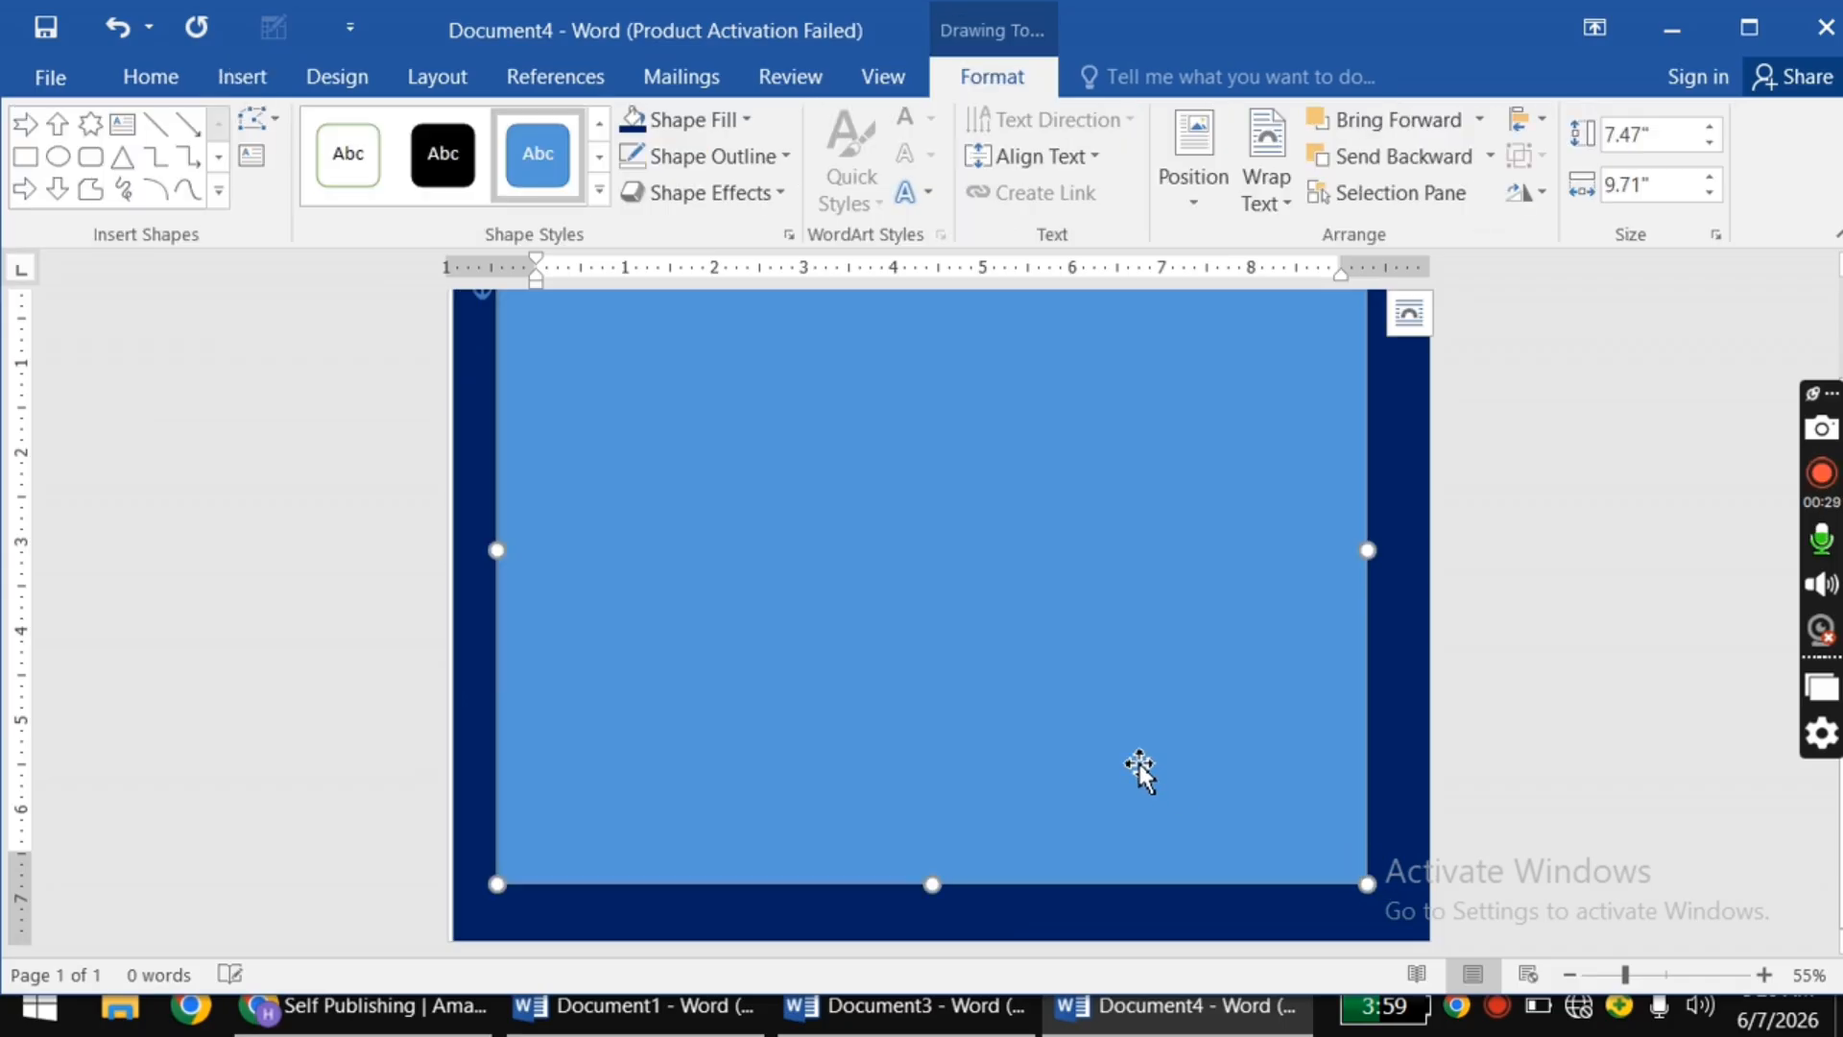
# Step: Enlarge the inner rectangle to about 7.7" high and 10.12" wide so the dark blue border is narrow and even
pyautogui.scroll(2, 1135, 758)
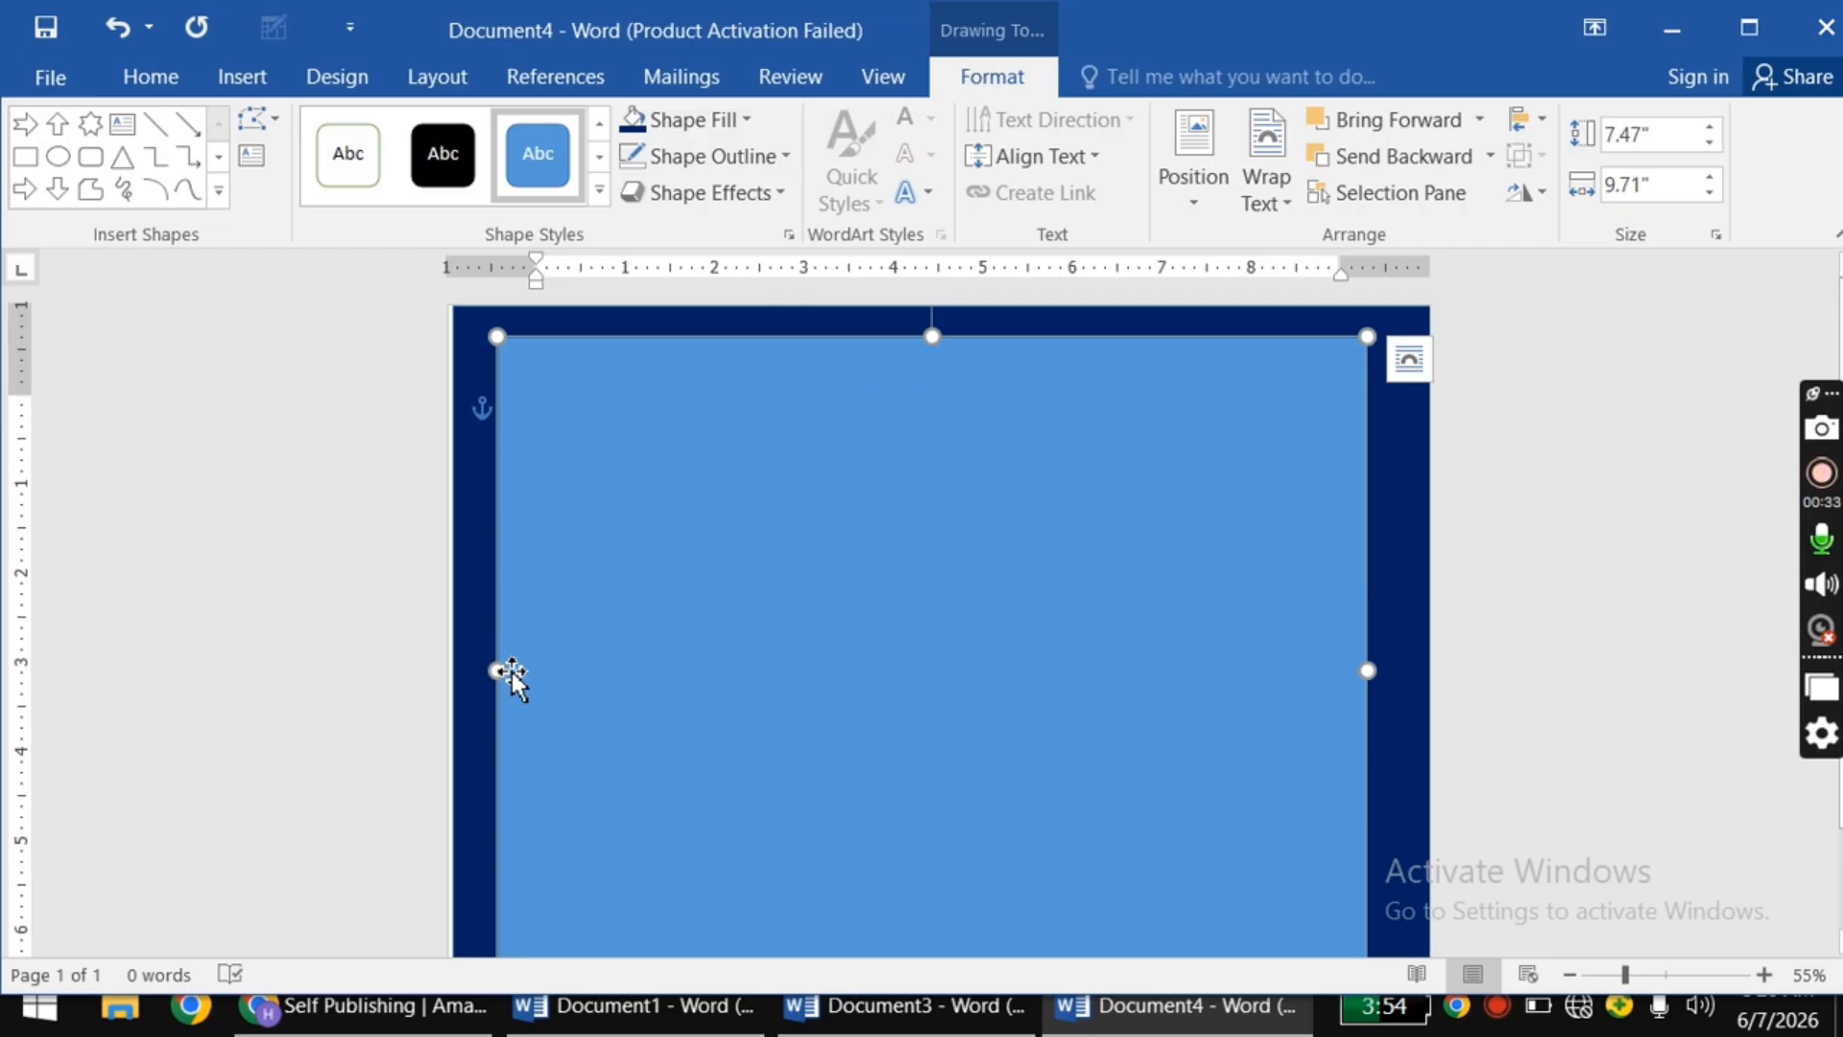
pyautogui.moveTo(496, 669); pyautogui.dragTo(483, 669)
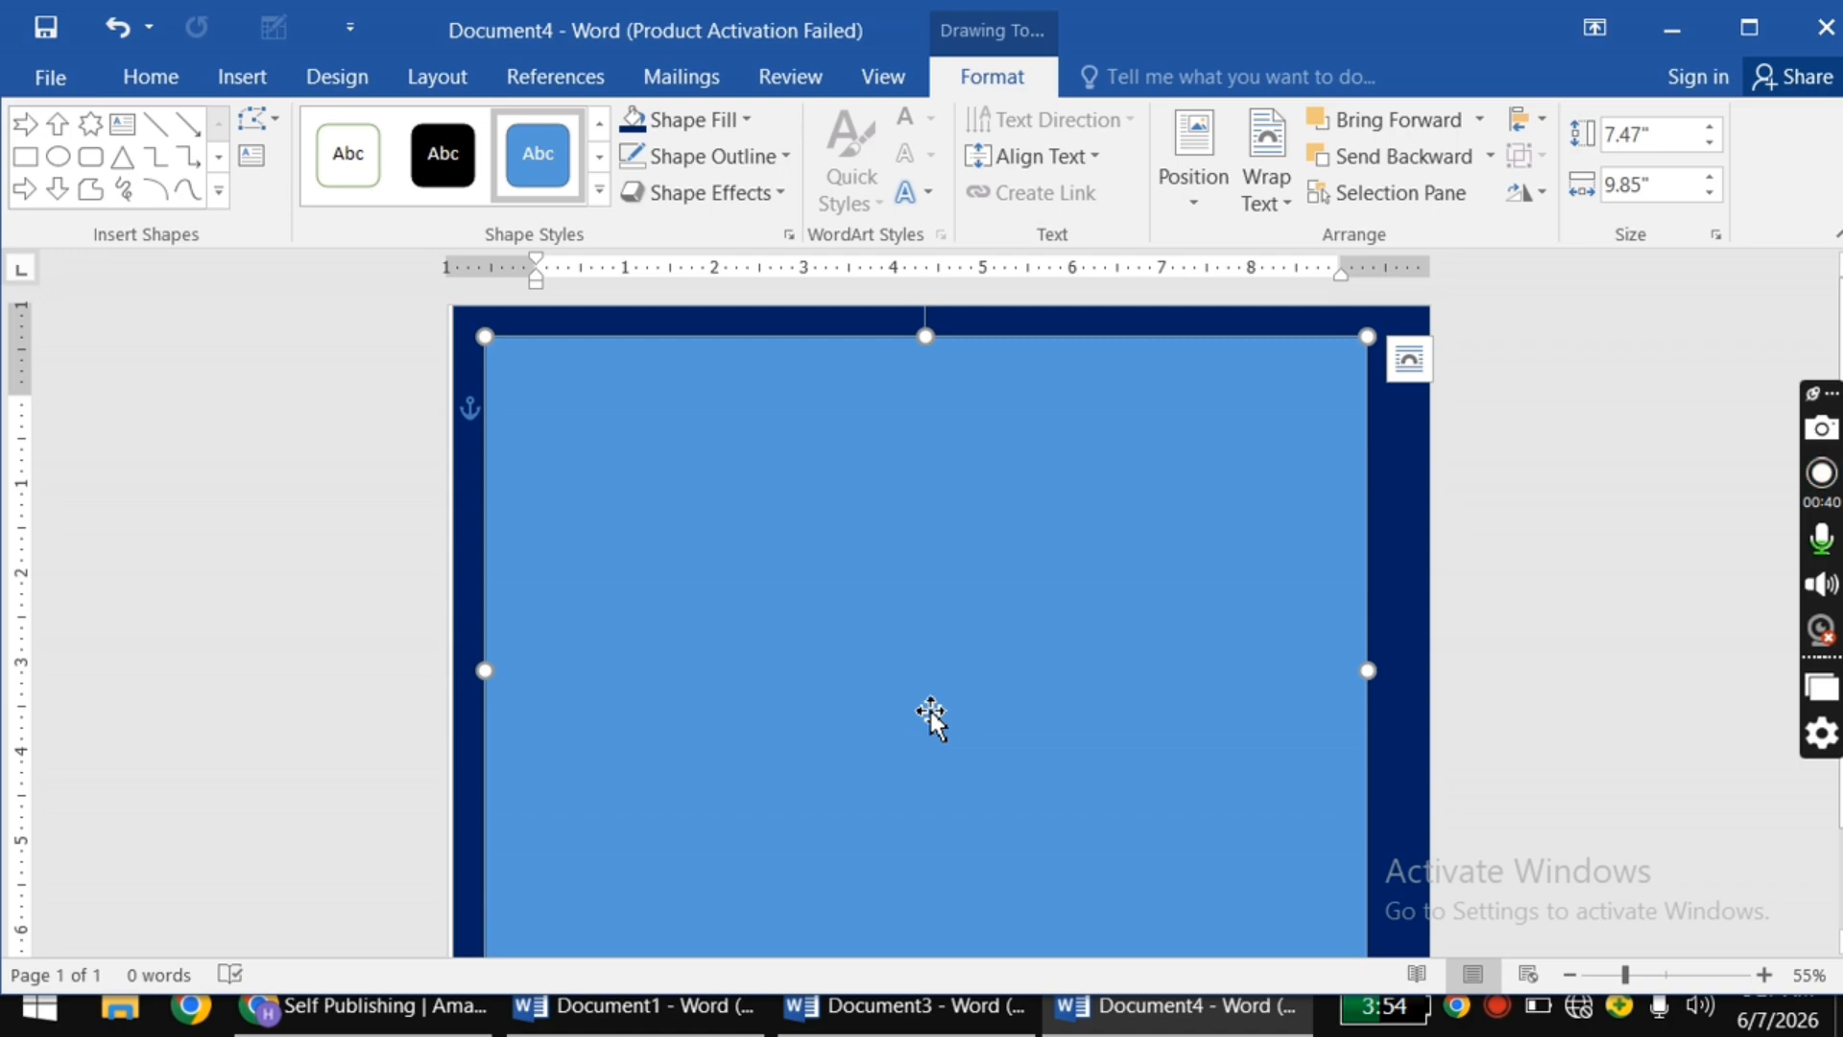
pyautogui.scroll(-2, 930, 711)
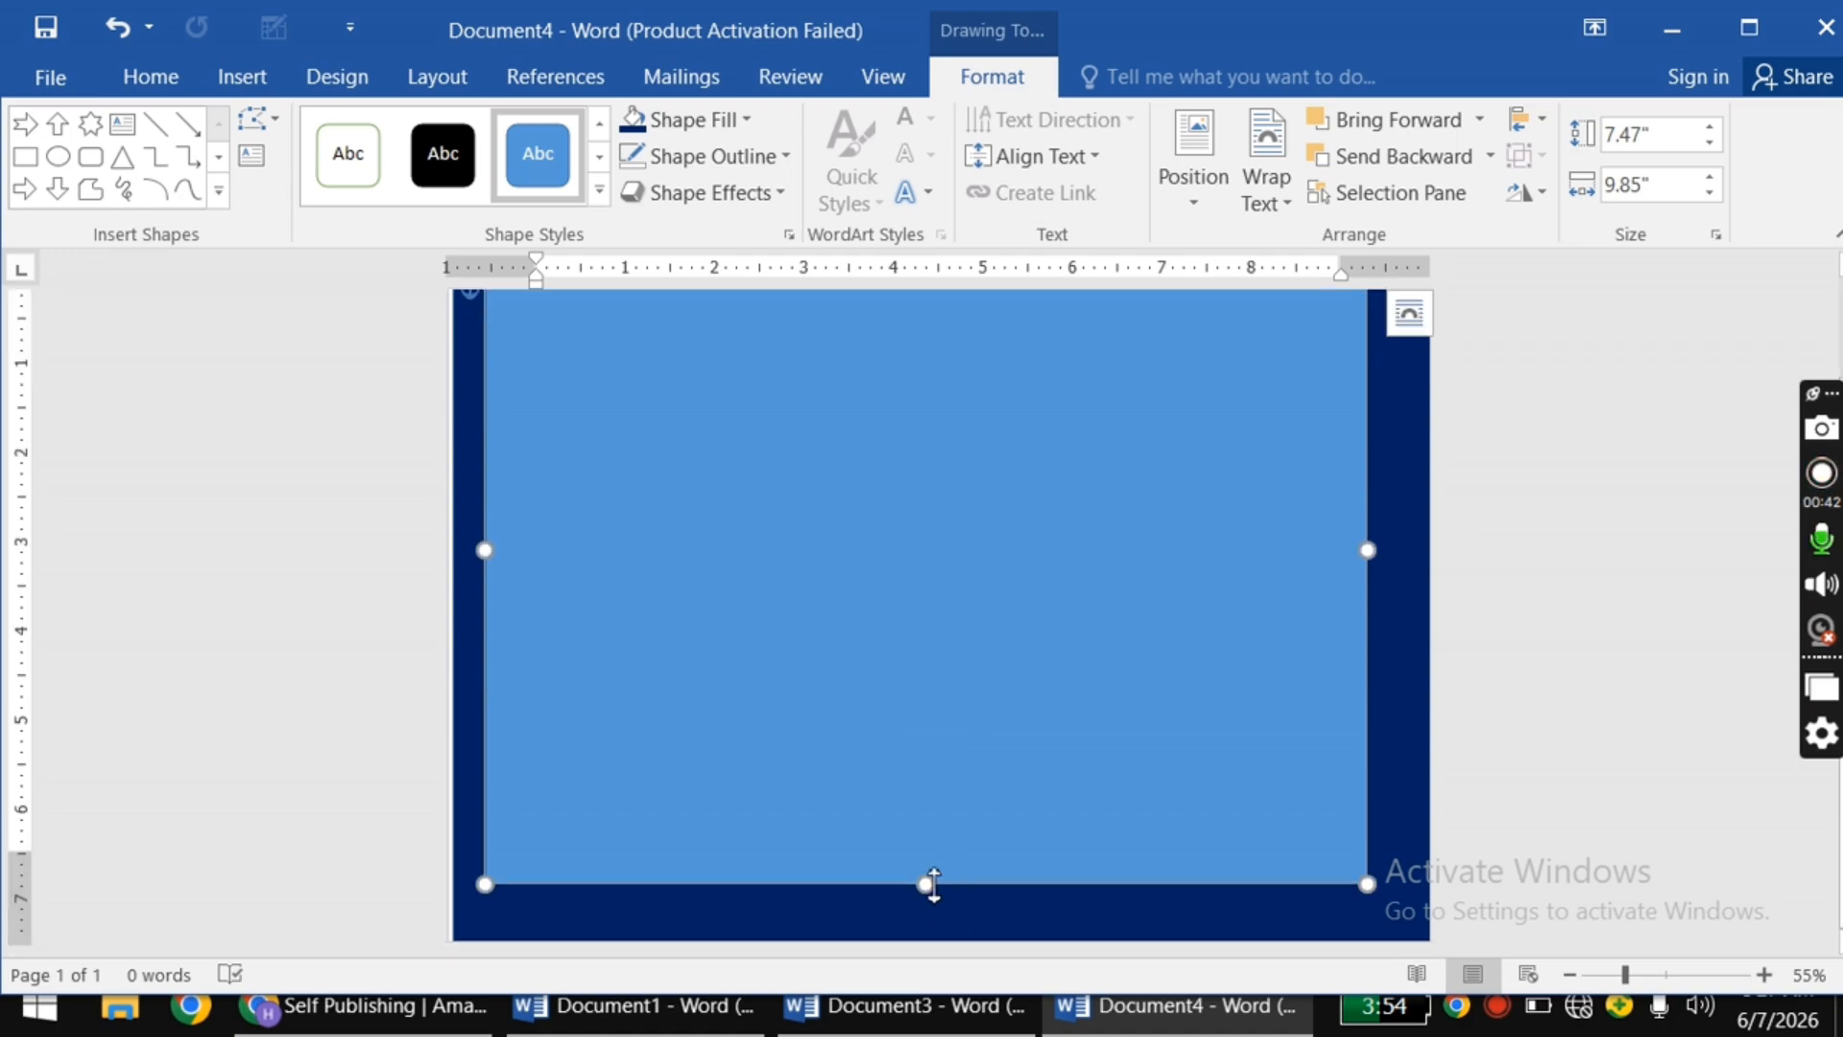
pyautogui.moveTo(933, 898); pyautogui.dragTo(942, 907)
pyautogui.moveTo(1371, 558); pyautogui.dragTo(1396, 557)
# Step: Apply the white outlined preset style to the inner rectangle and give it an orange outline with a 3 pt weight
pyautogui.scroll(2, 1207, 590)
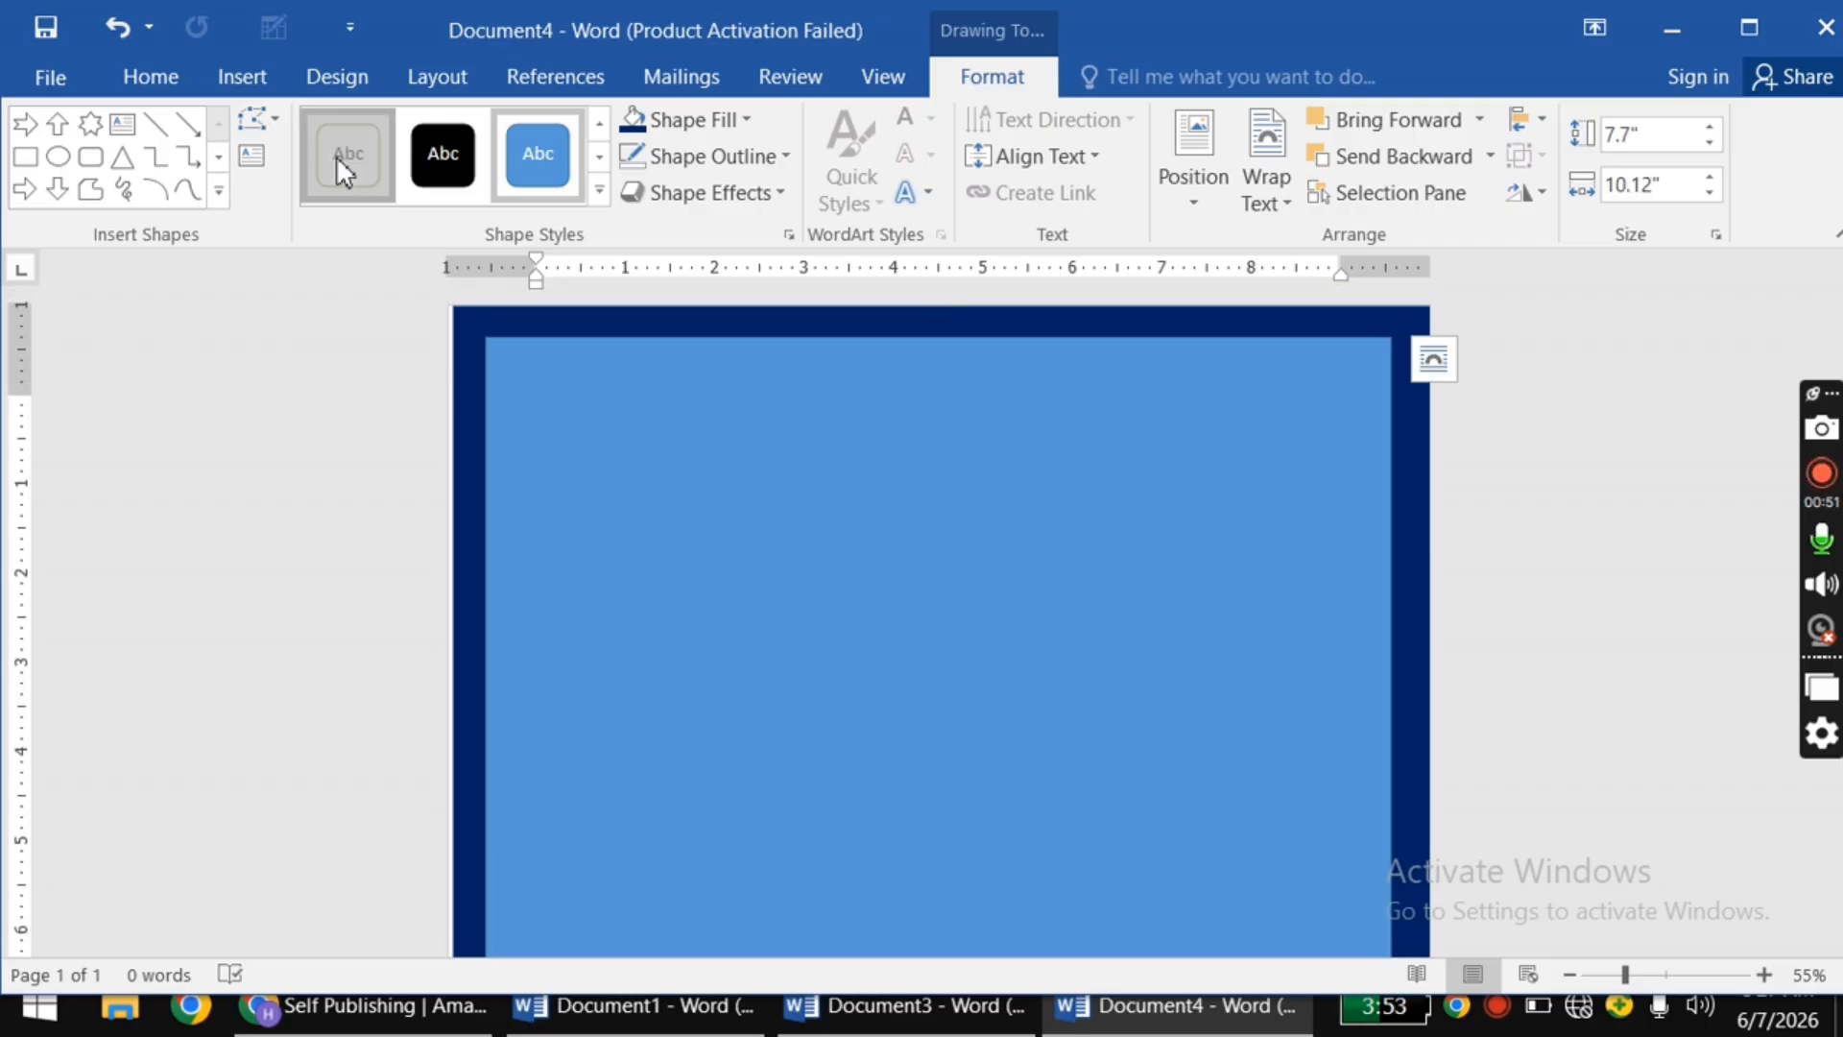
pyautogui.click(344, 174)
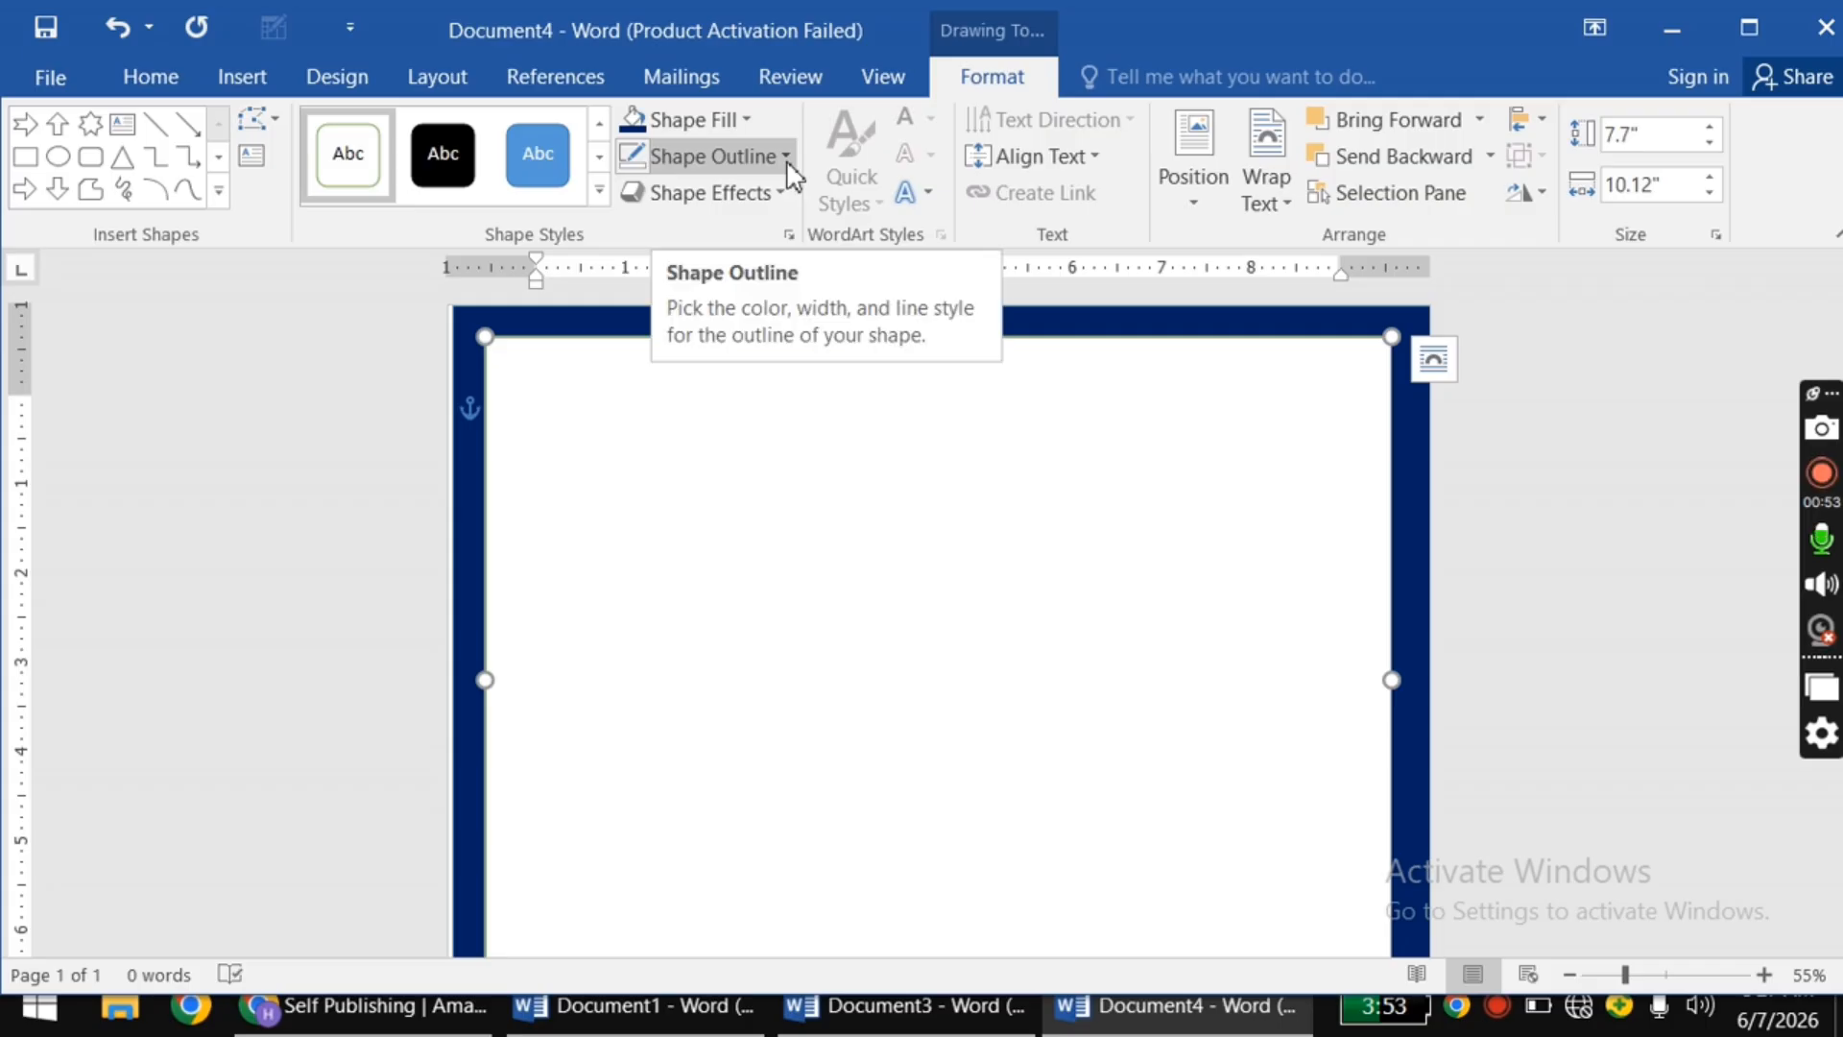
pyautogui.click(788, 165)
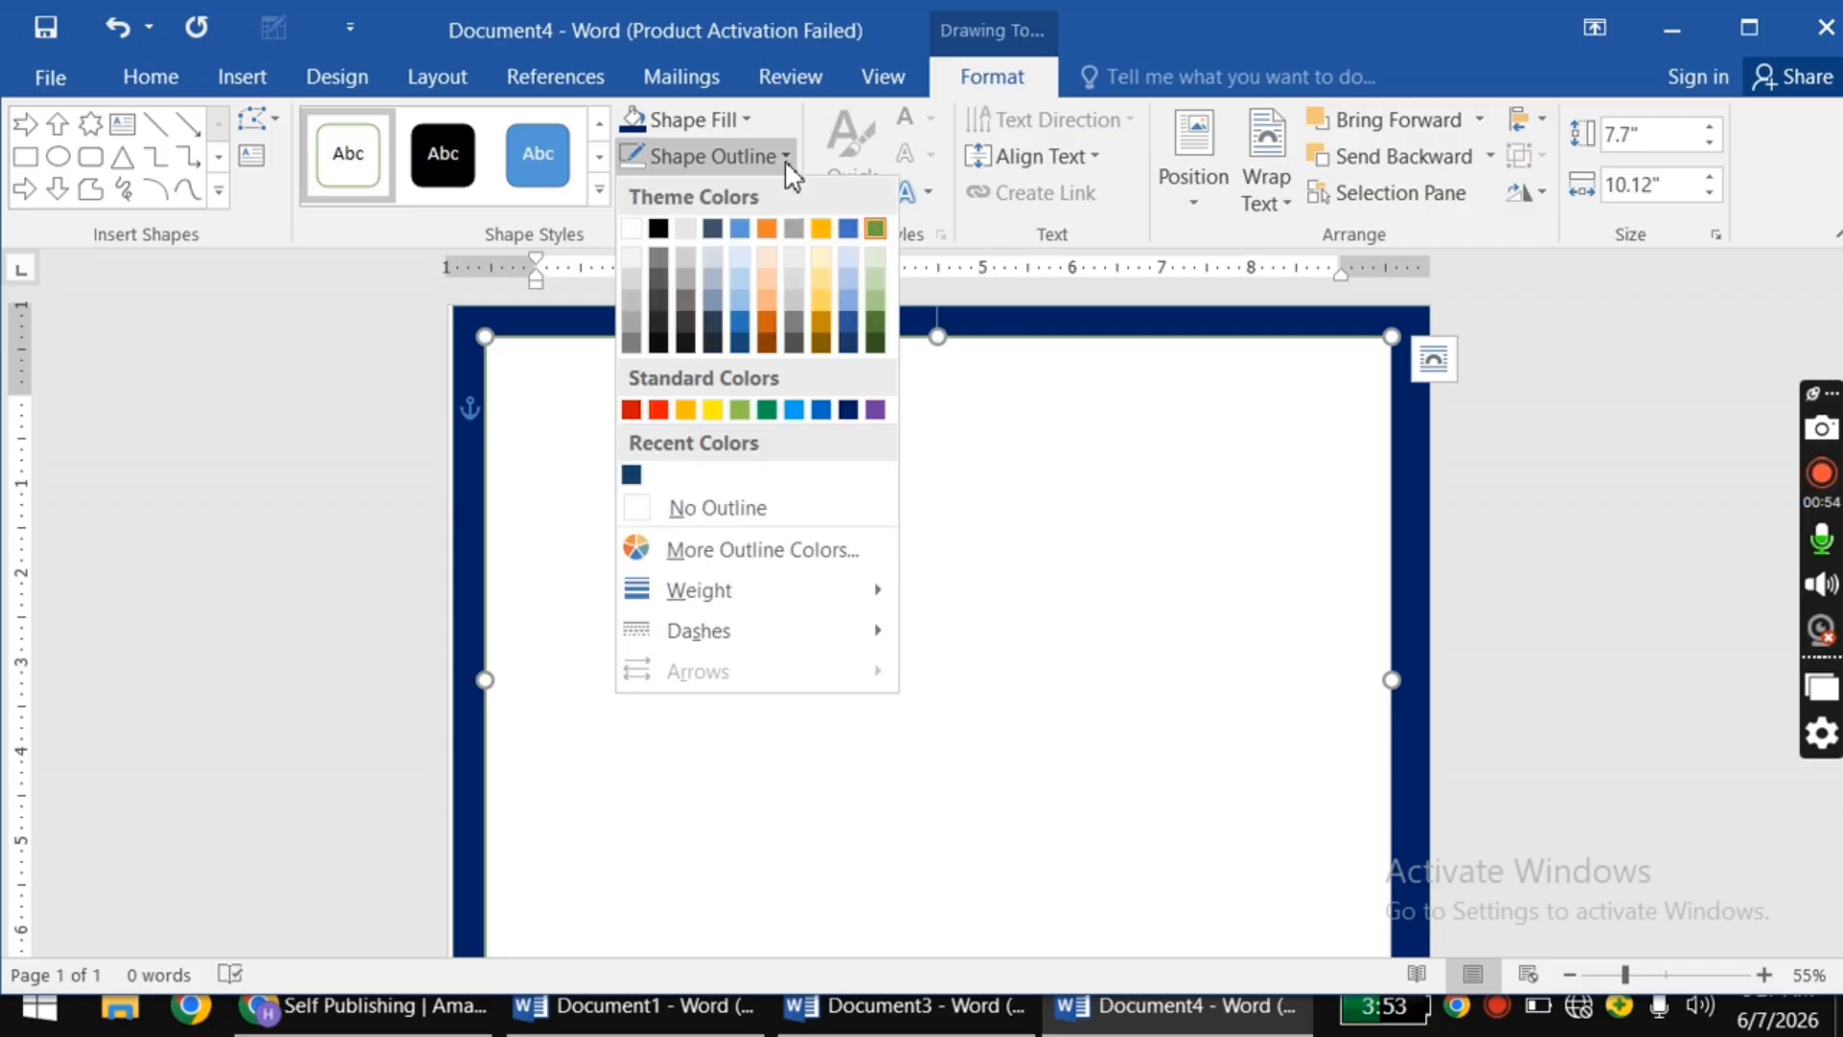
pyautogui.click(686, 411)
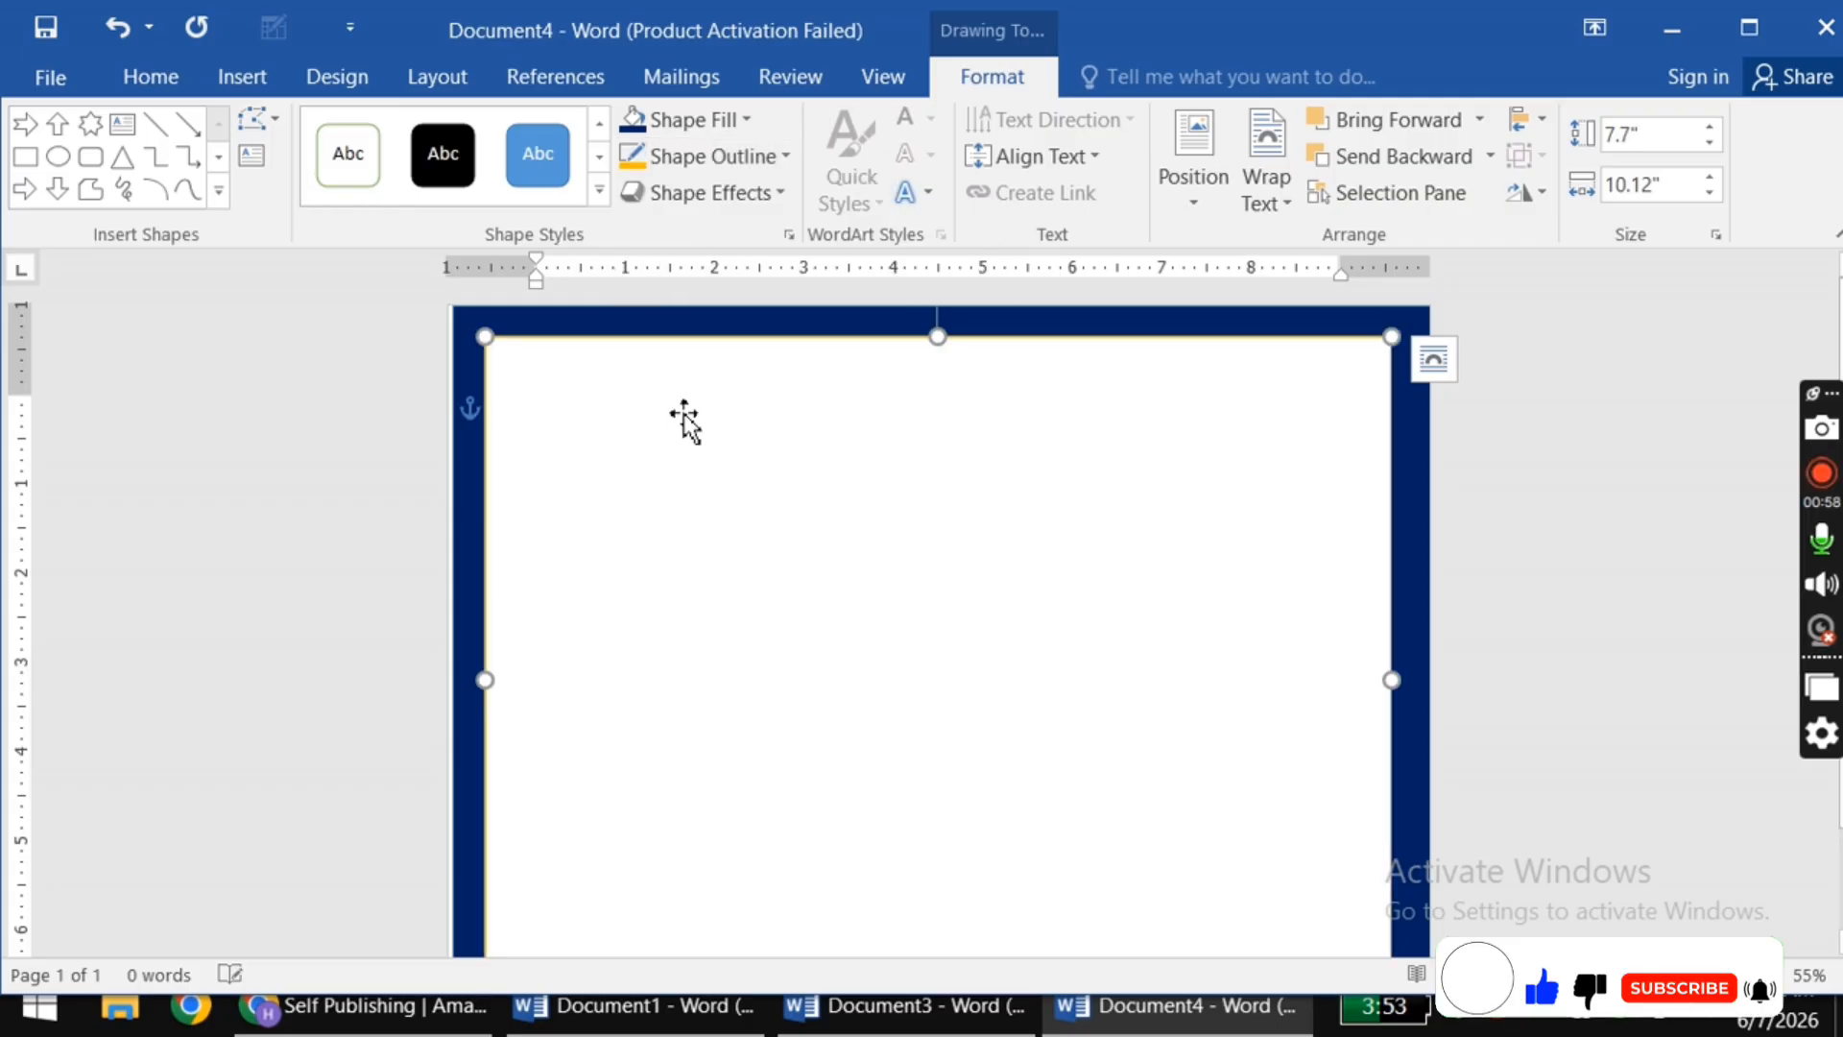
pyautogui.click(773, 165)
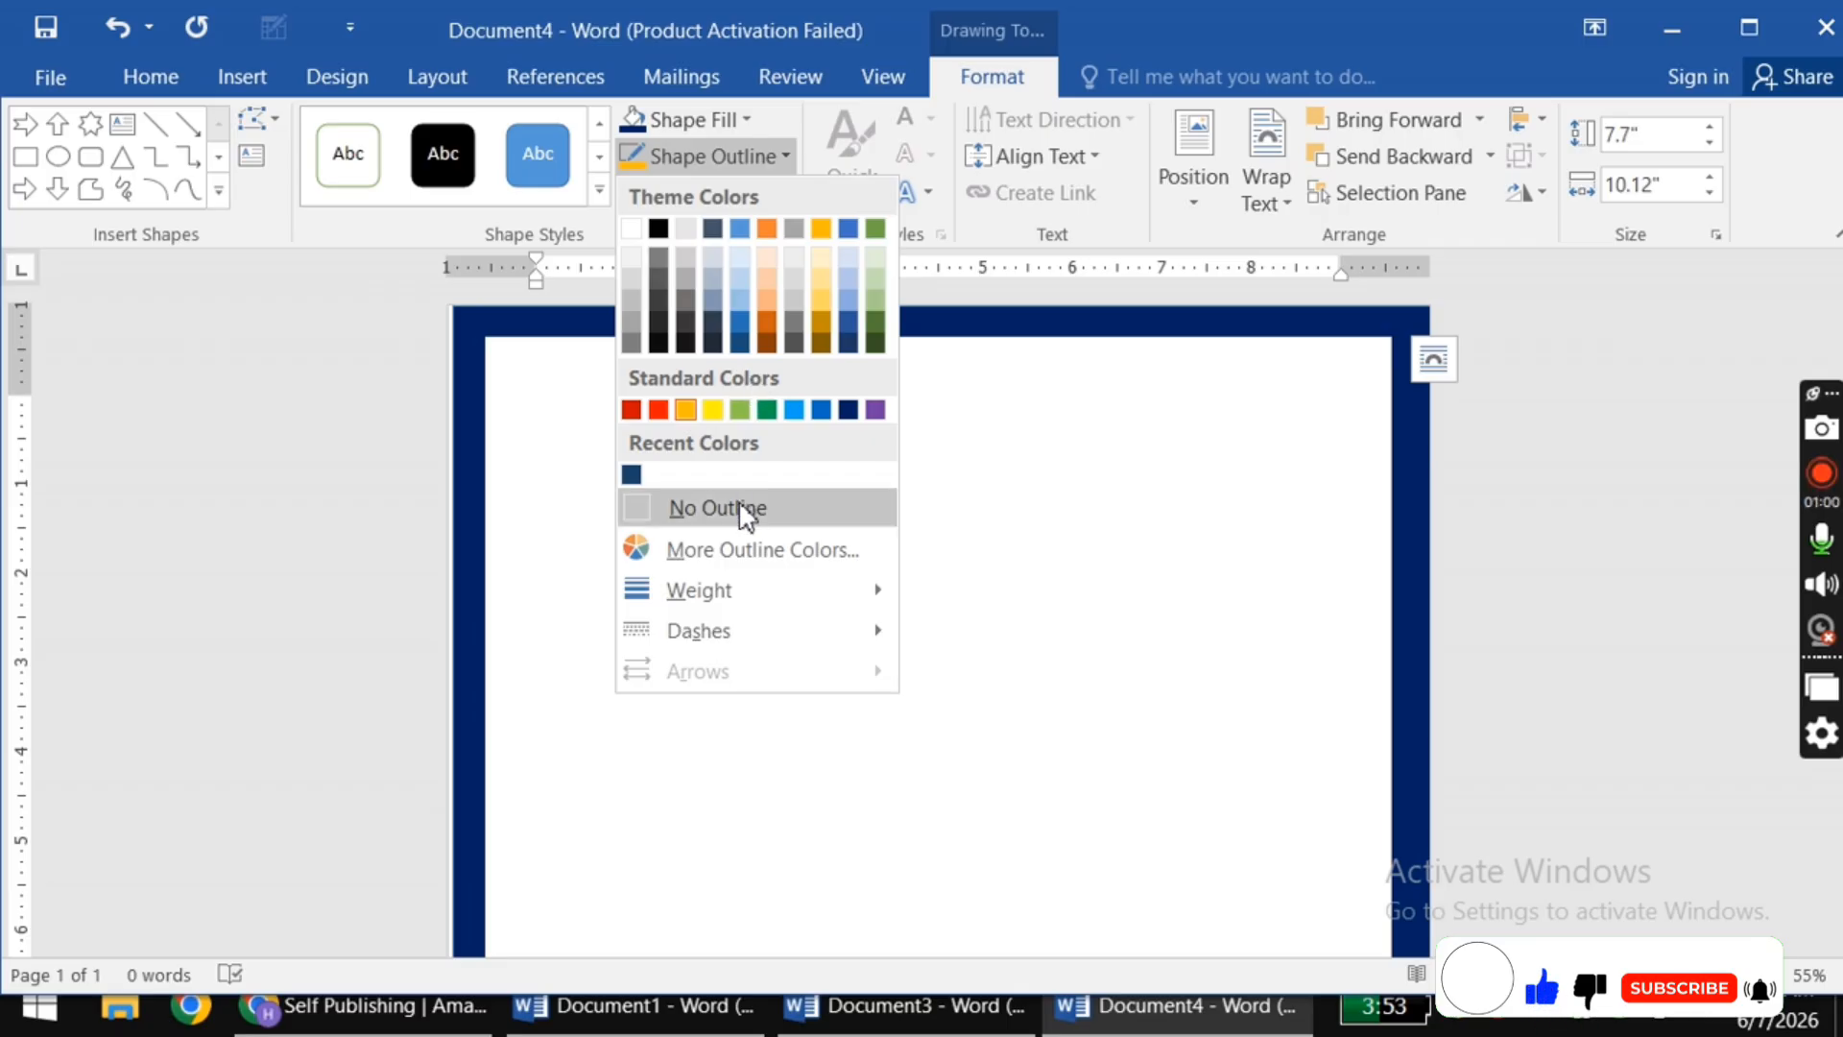
pyautogui.moveTo(740, 589)
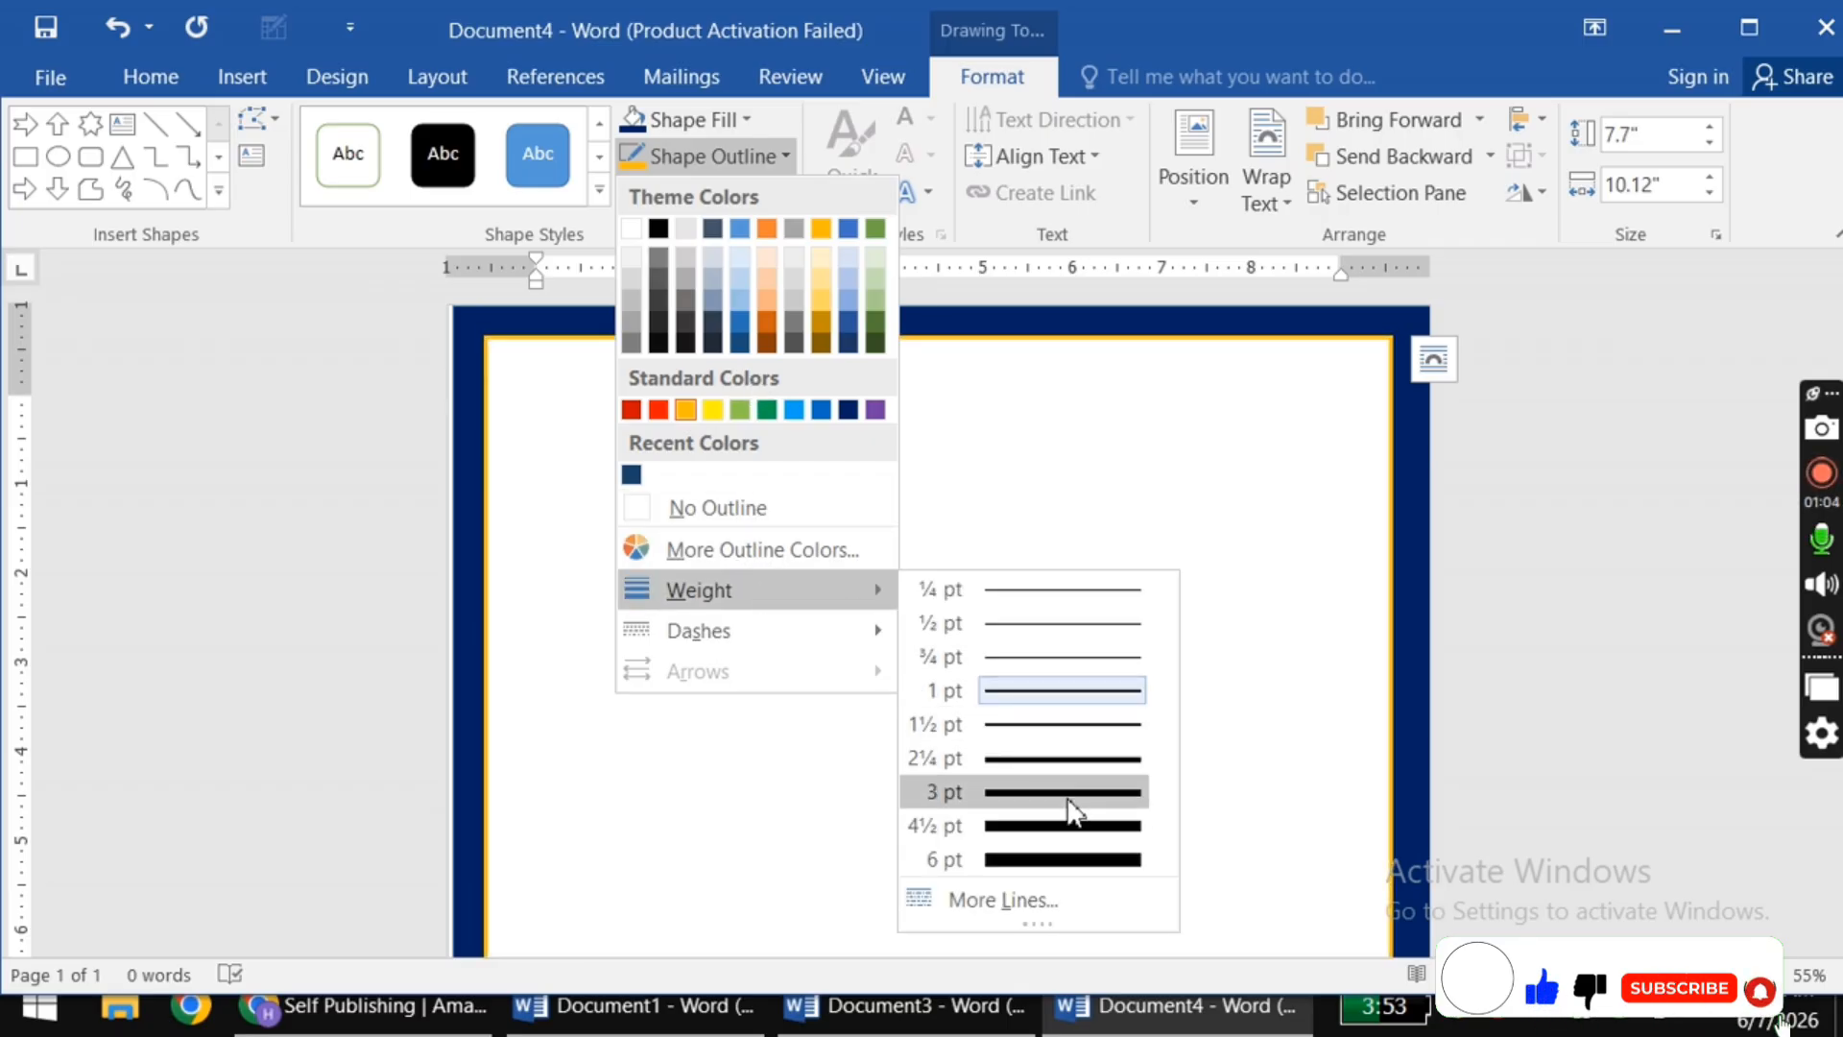
pyautogui.click(1070, 797)
# Step: Draw a narrow upright rectangle about 1.18" wide in the lower-left corner of the white area
pyautogui.scroll(-2, 1037, 589)
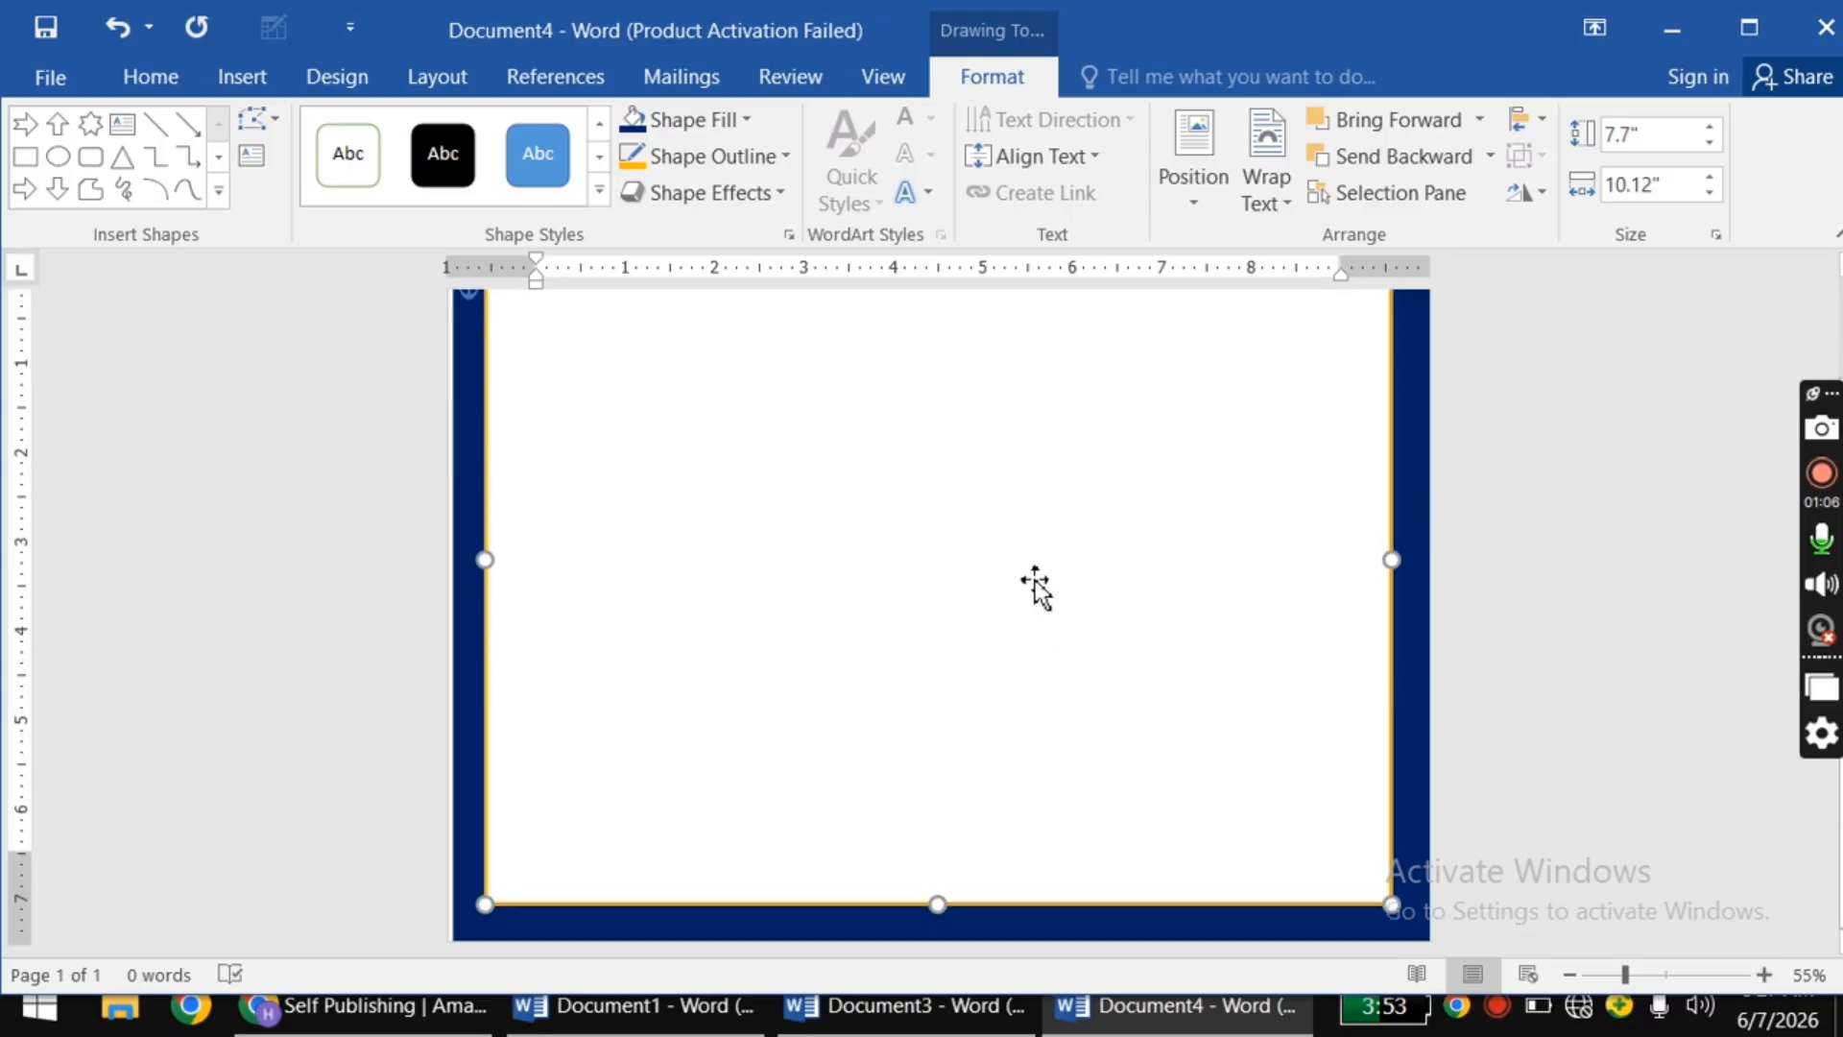
pyautogui.scroll(1, 1018, 576)
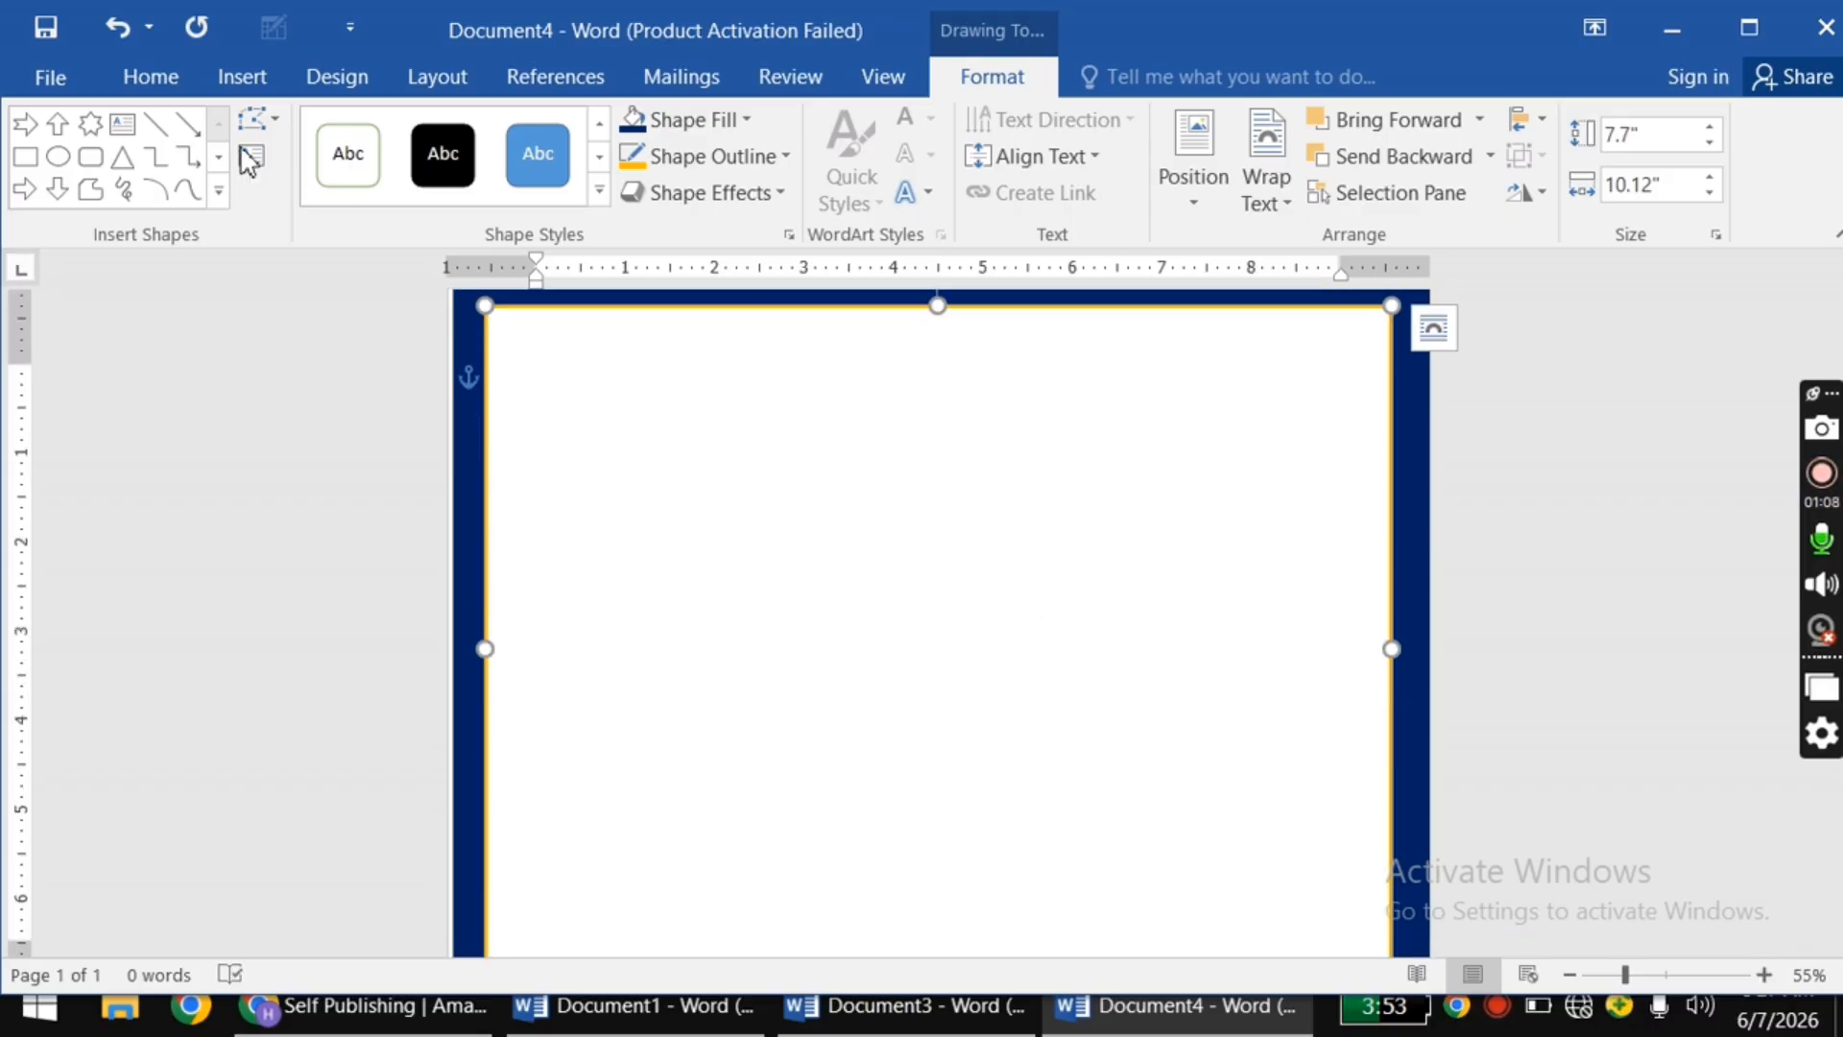
pyautogui.click(257, 81)
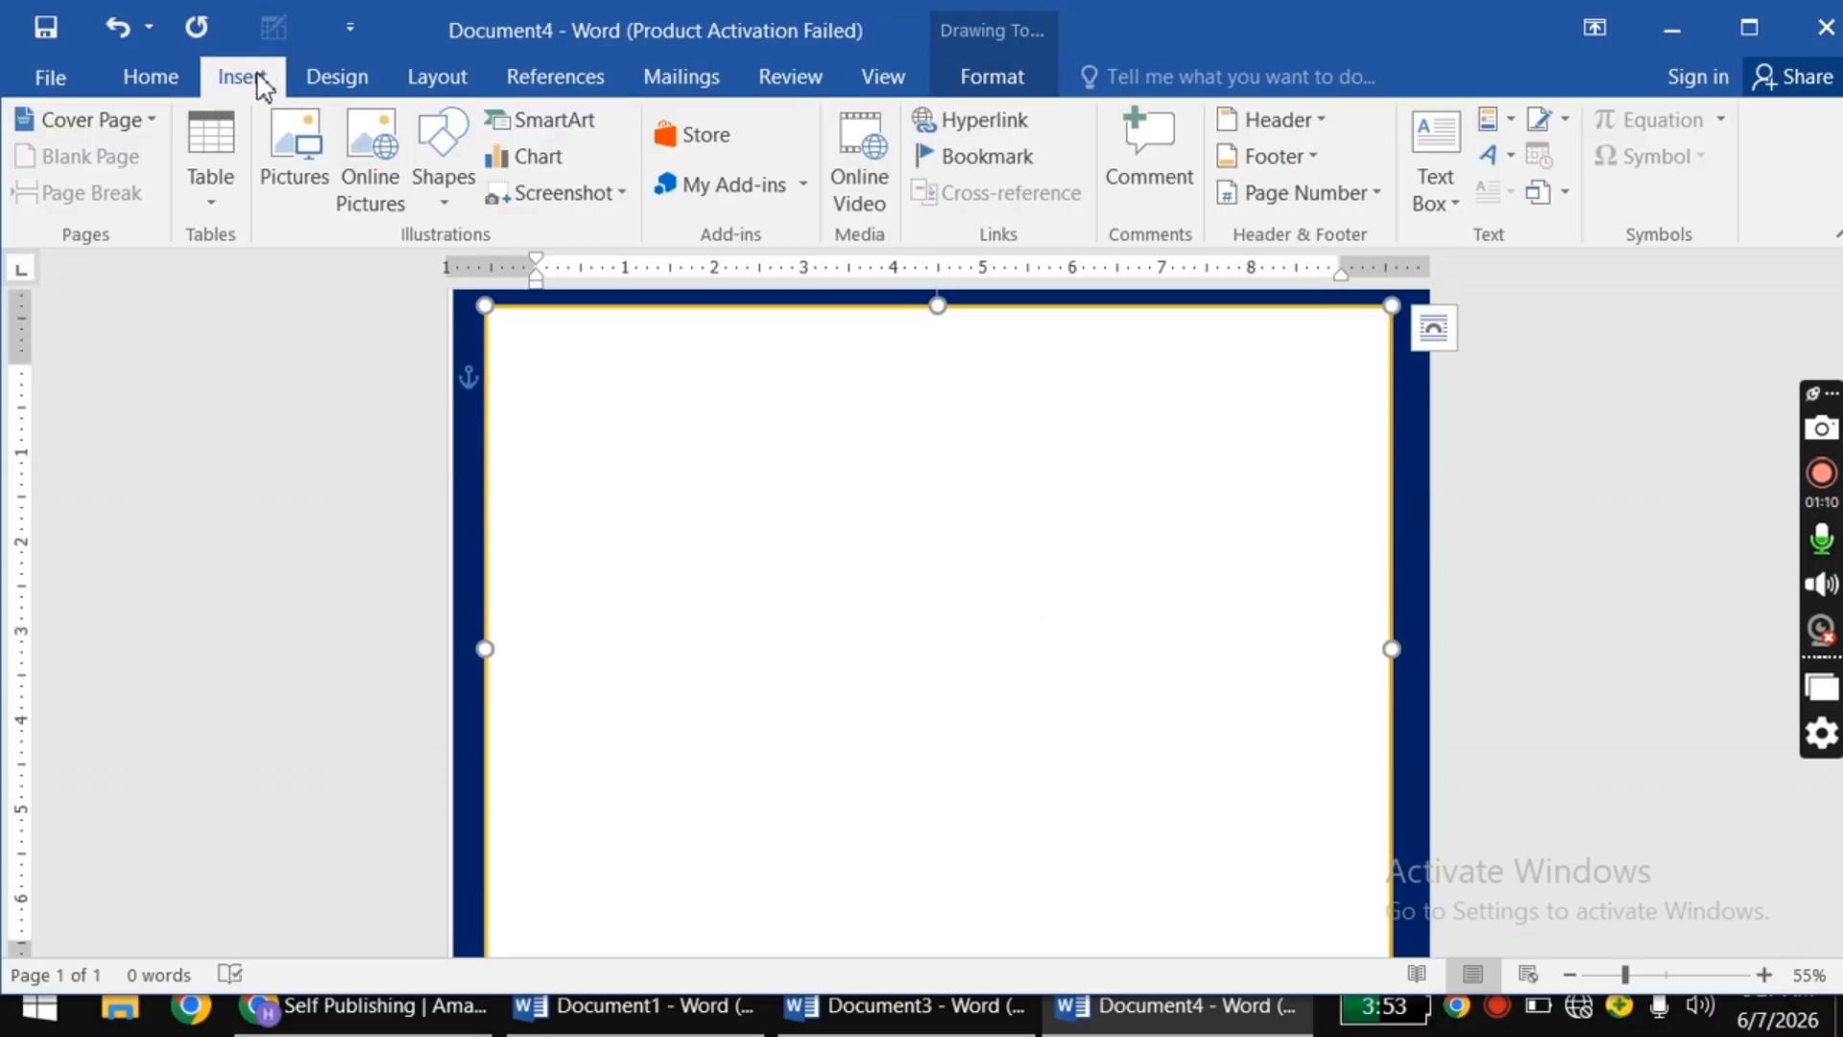
pyautogui.click(456, 169)
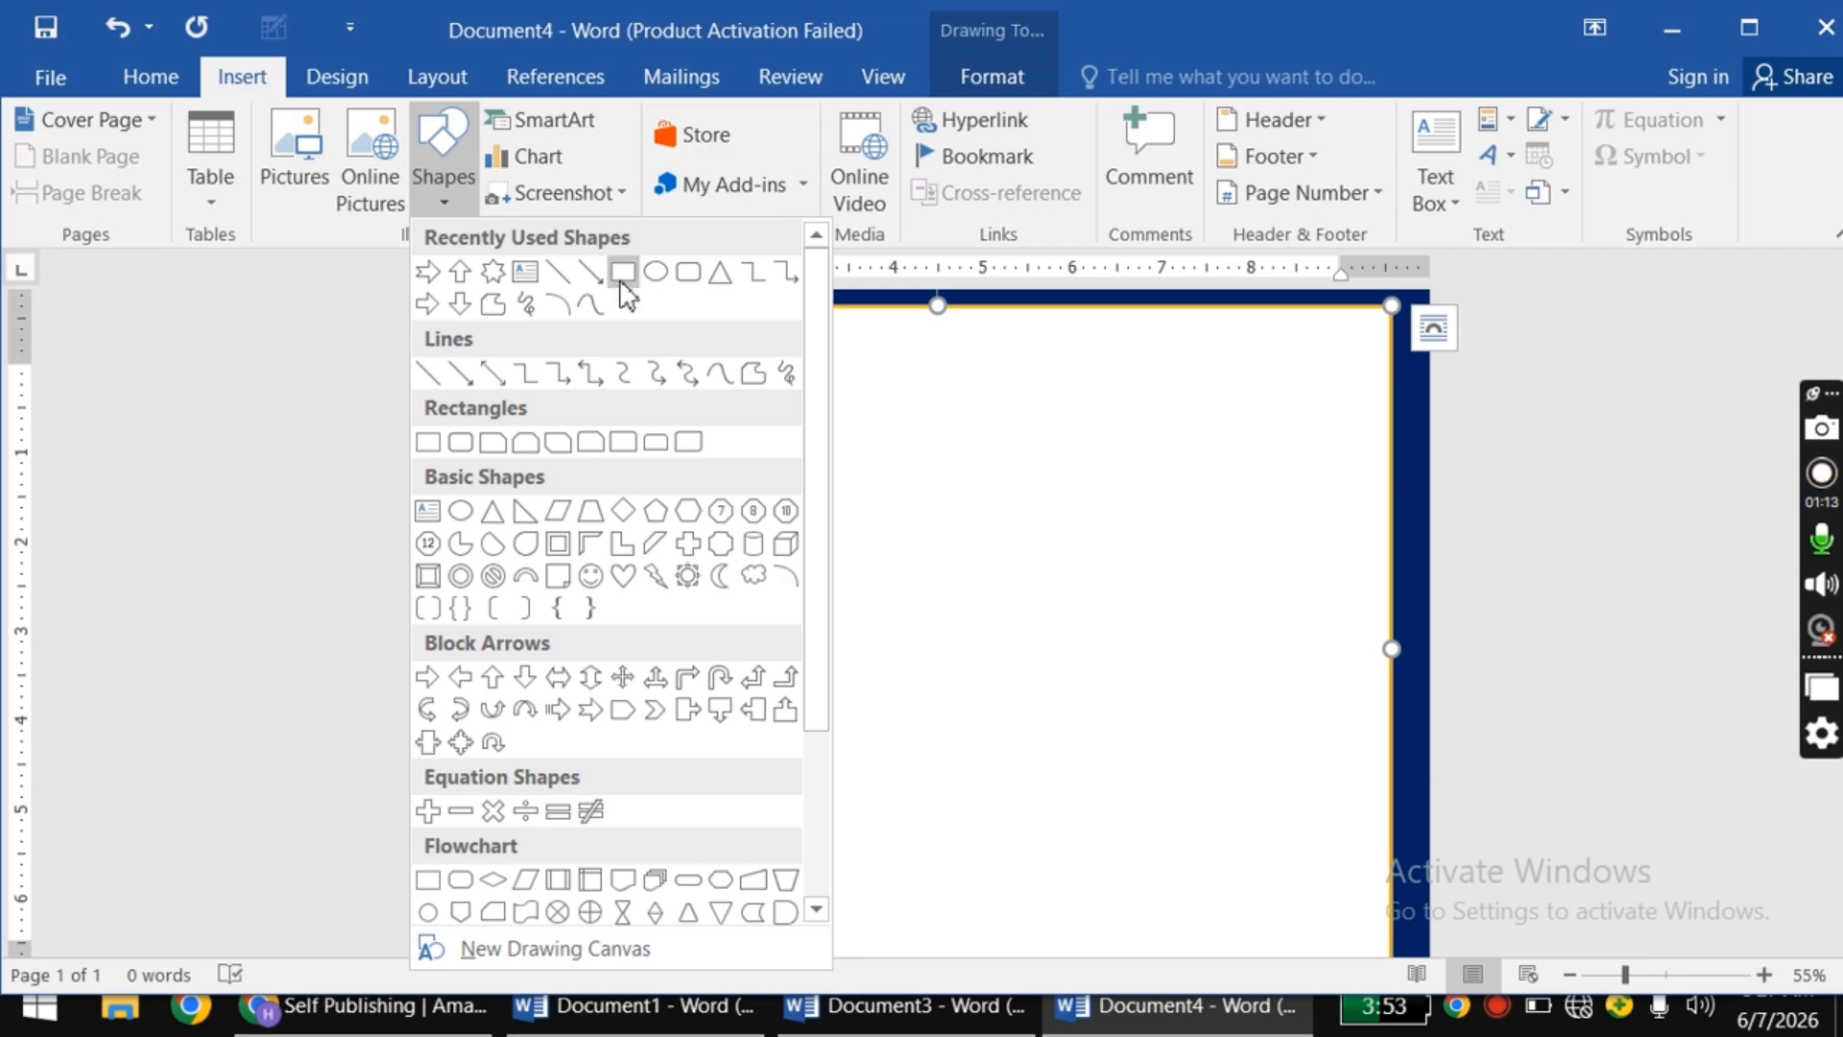
pyautogui.click(623, 274)
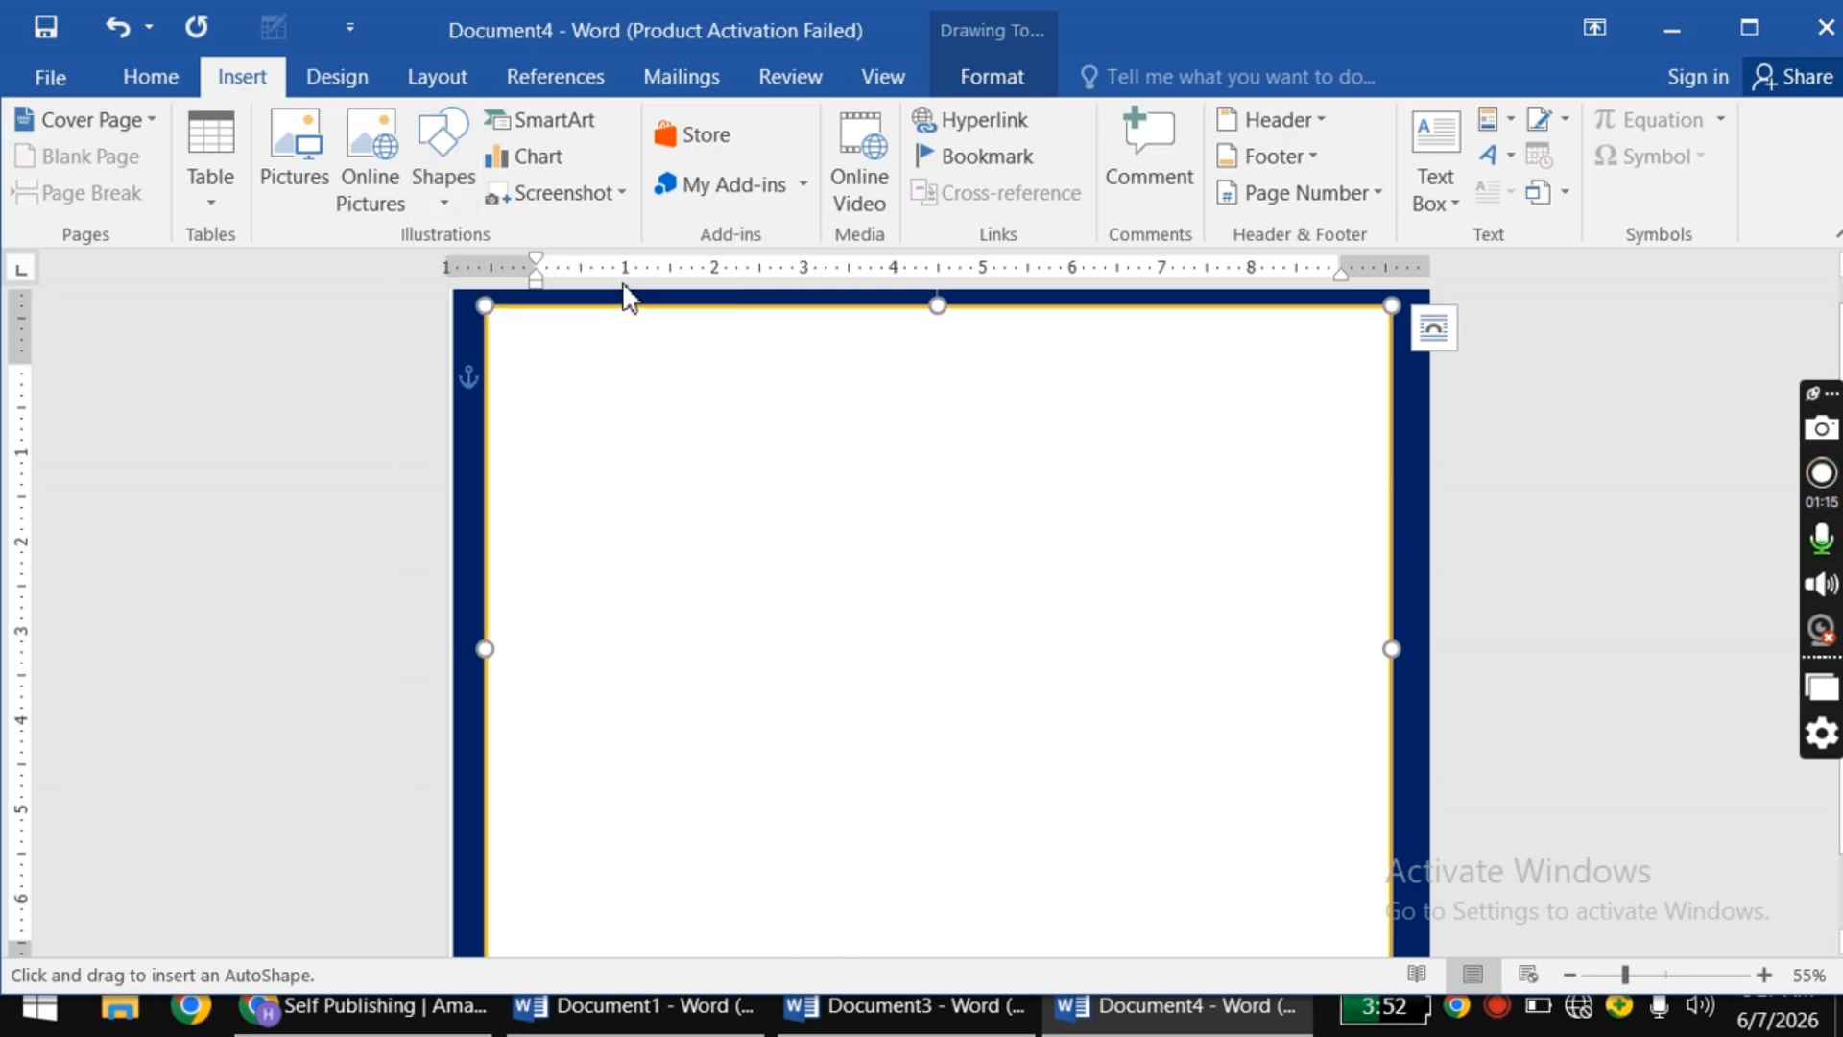
pyautogui.scroll(-2, 573, 542)
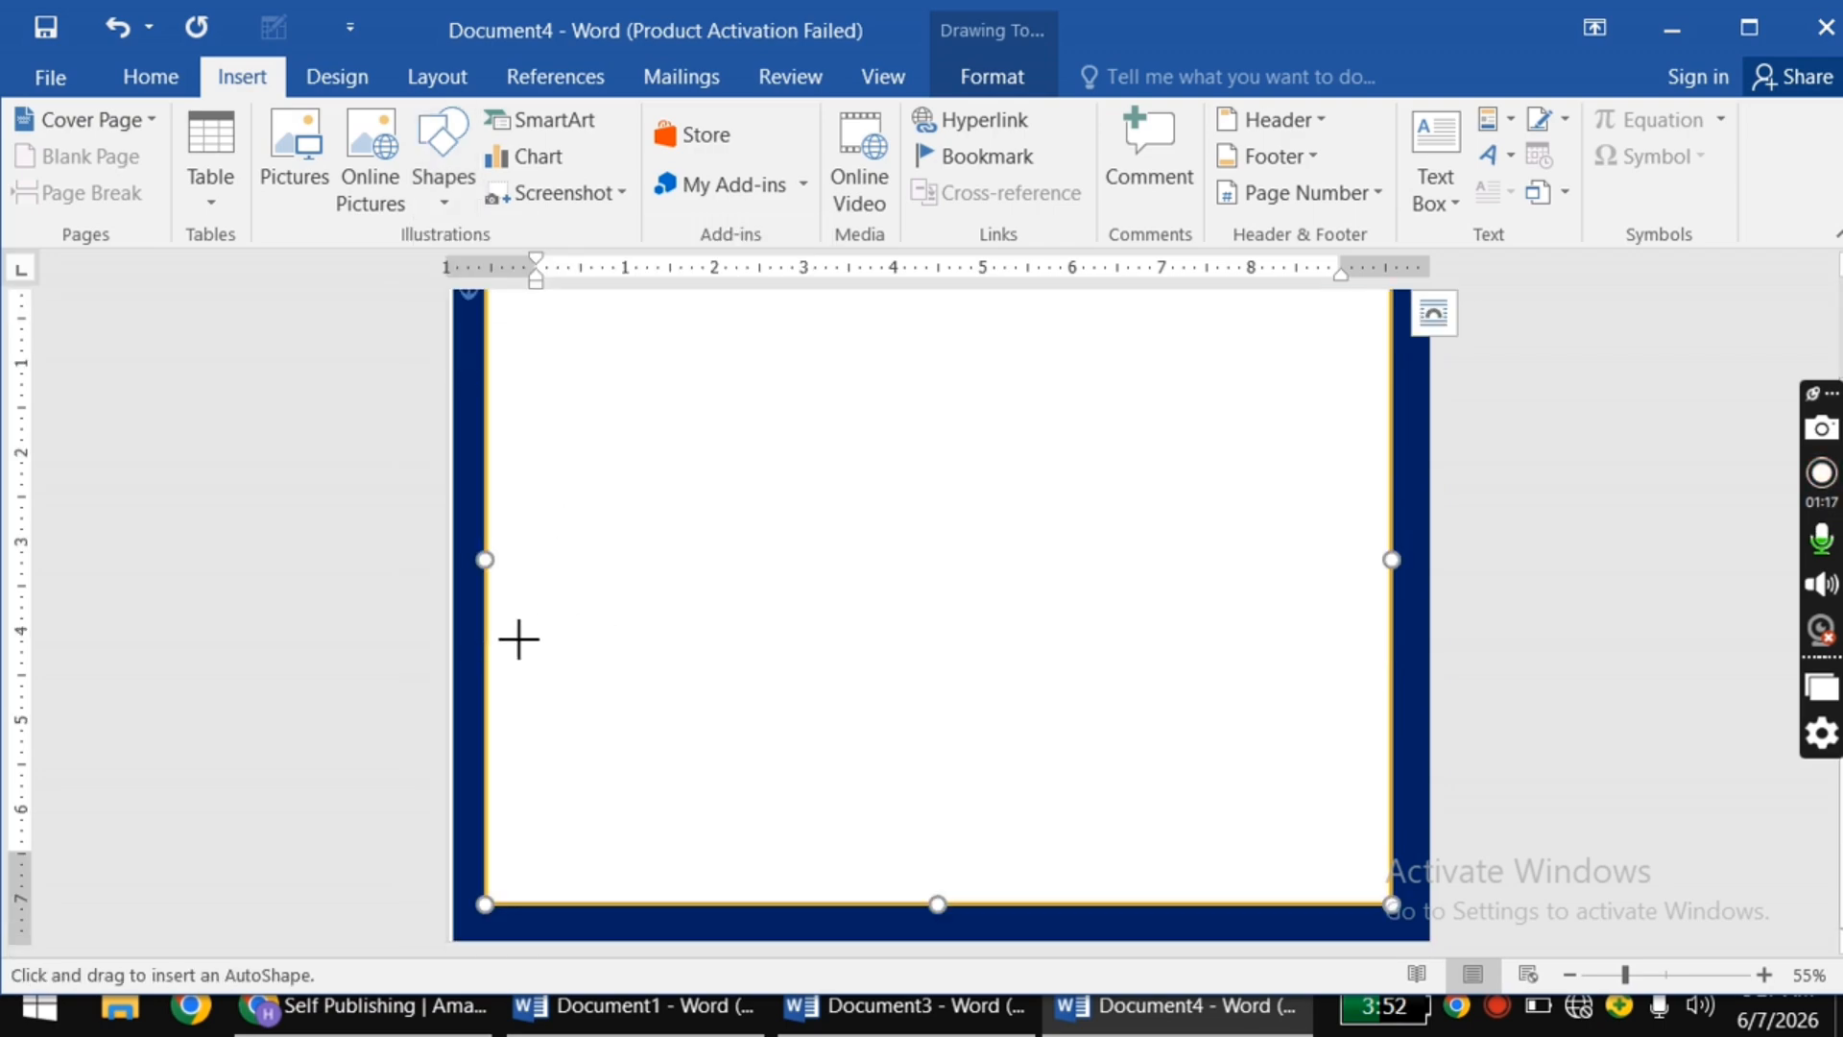
pyautogui.moveTo(497, 647); pyautogui.dragTo(598, 888)
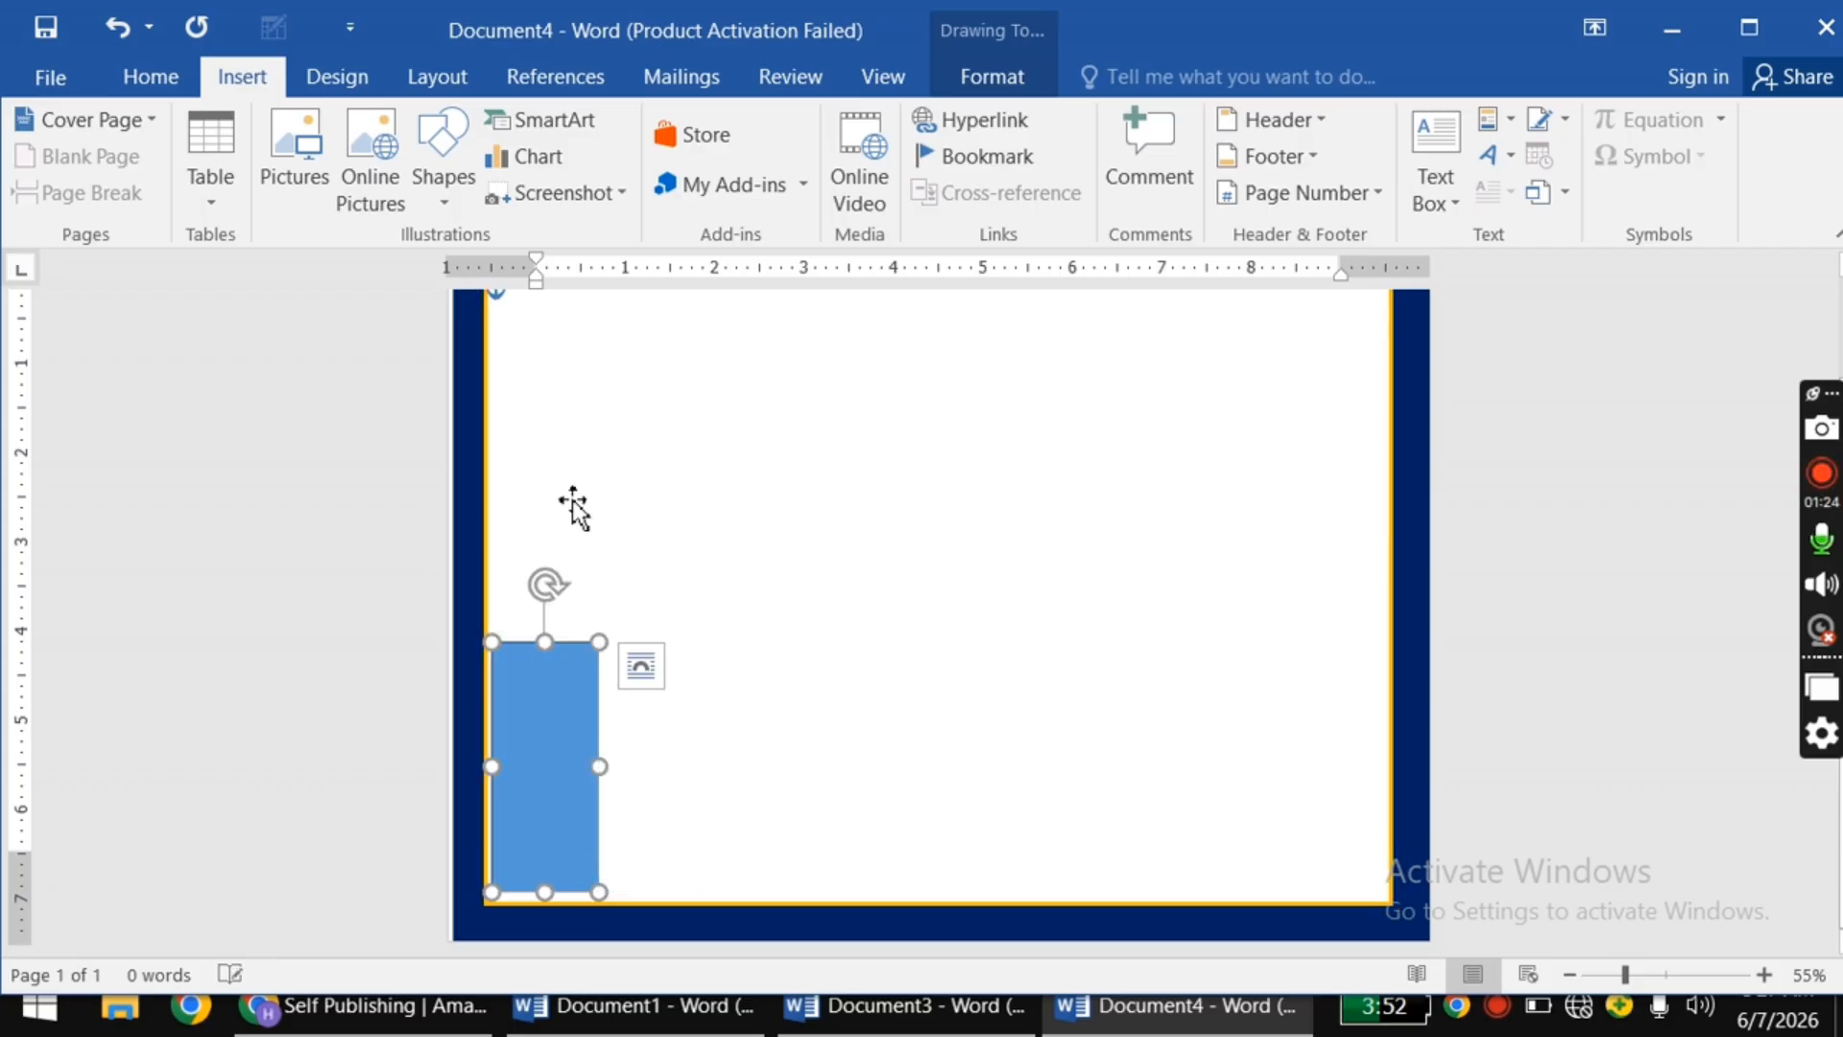
# Step: Rotate the narrow rectangle counterclockwise into a diagonal and lengthen it to about 5.48"
pyautogui.moveTo(553, 583); pyautogui.dragTo(469, 528)
pyautogui.moveTo(603, 929)
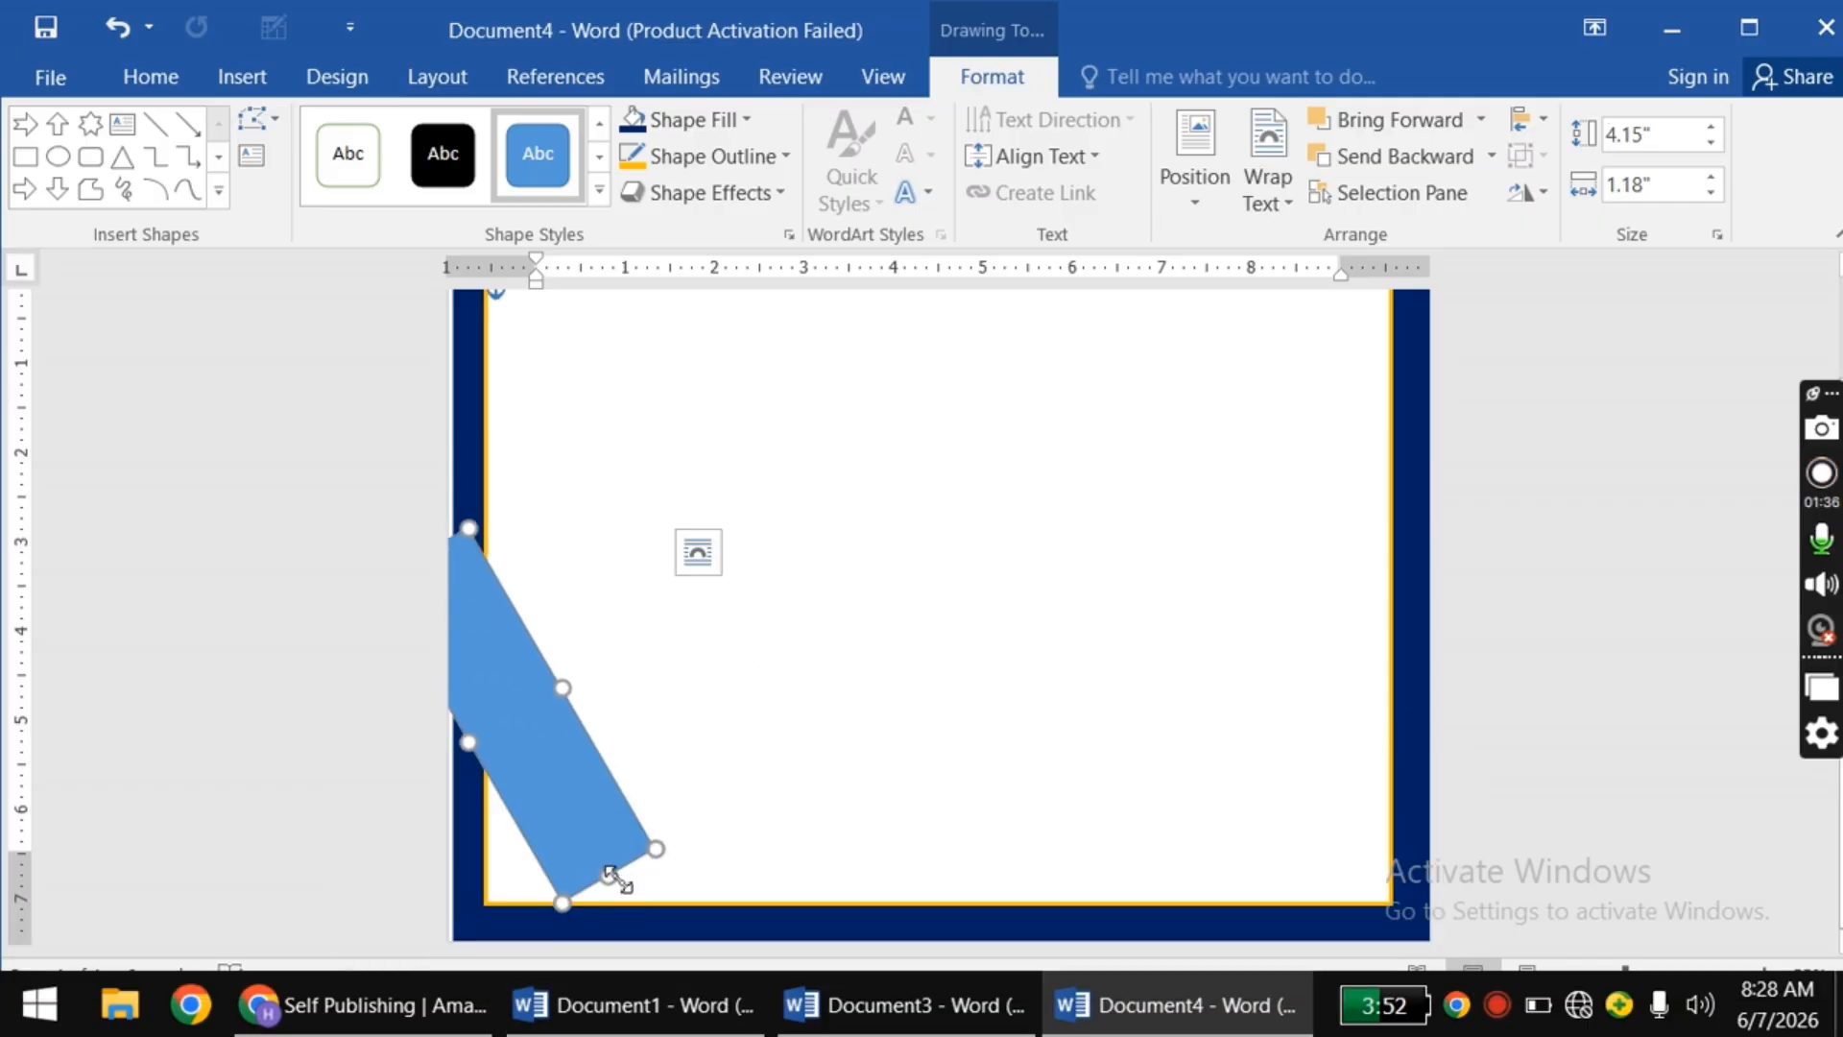
pyautogui.moveTo(625, 876); pyautogui.dragTo(695, 964)
# Step: Tilt the diagonal band slightly more and move it so it crosses the page's lower-left corner
pyautogui.moveTo(527, 732); pyautogui.dragTo(651, 724)
pyautogui.moveTo(519, 496); pyautogui.dragTo(489, 516)
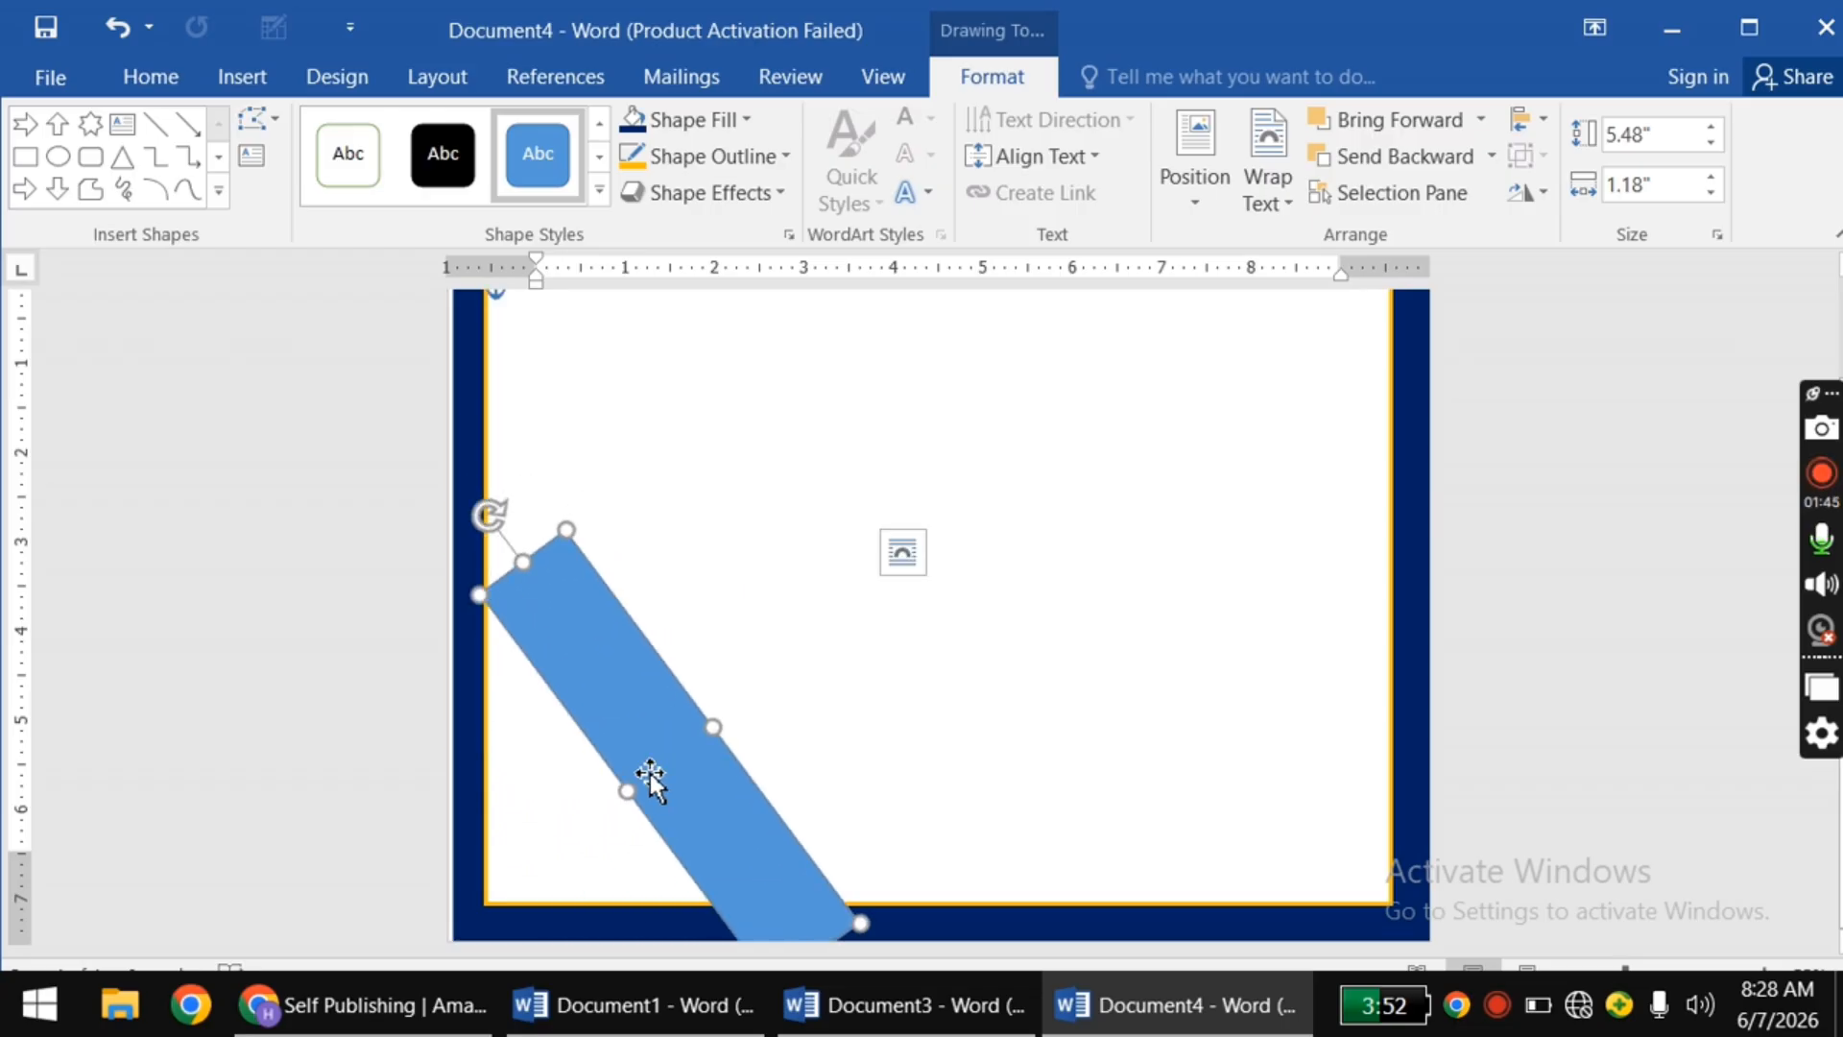
pyautogui.moveTo(657, 758); pyautogui.dragTo(532, 758)
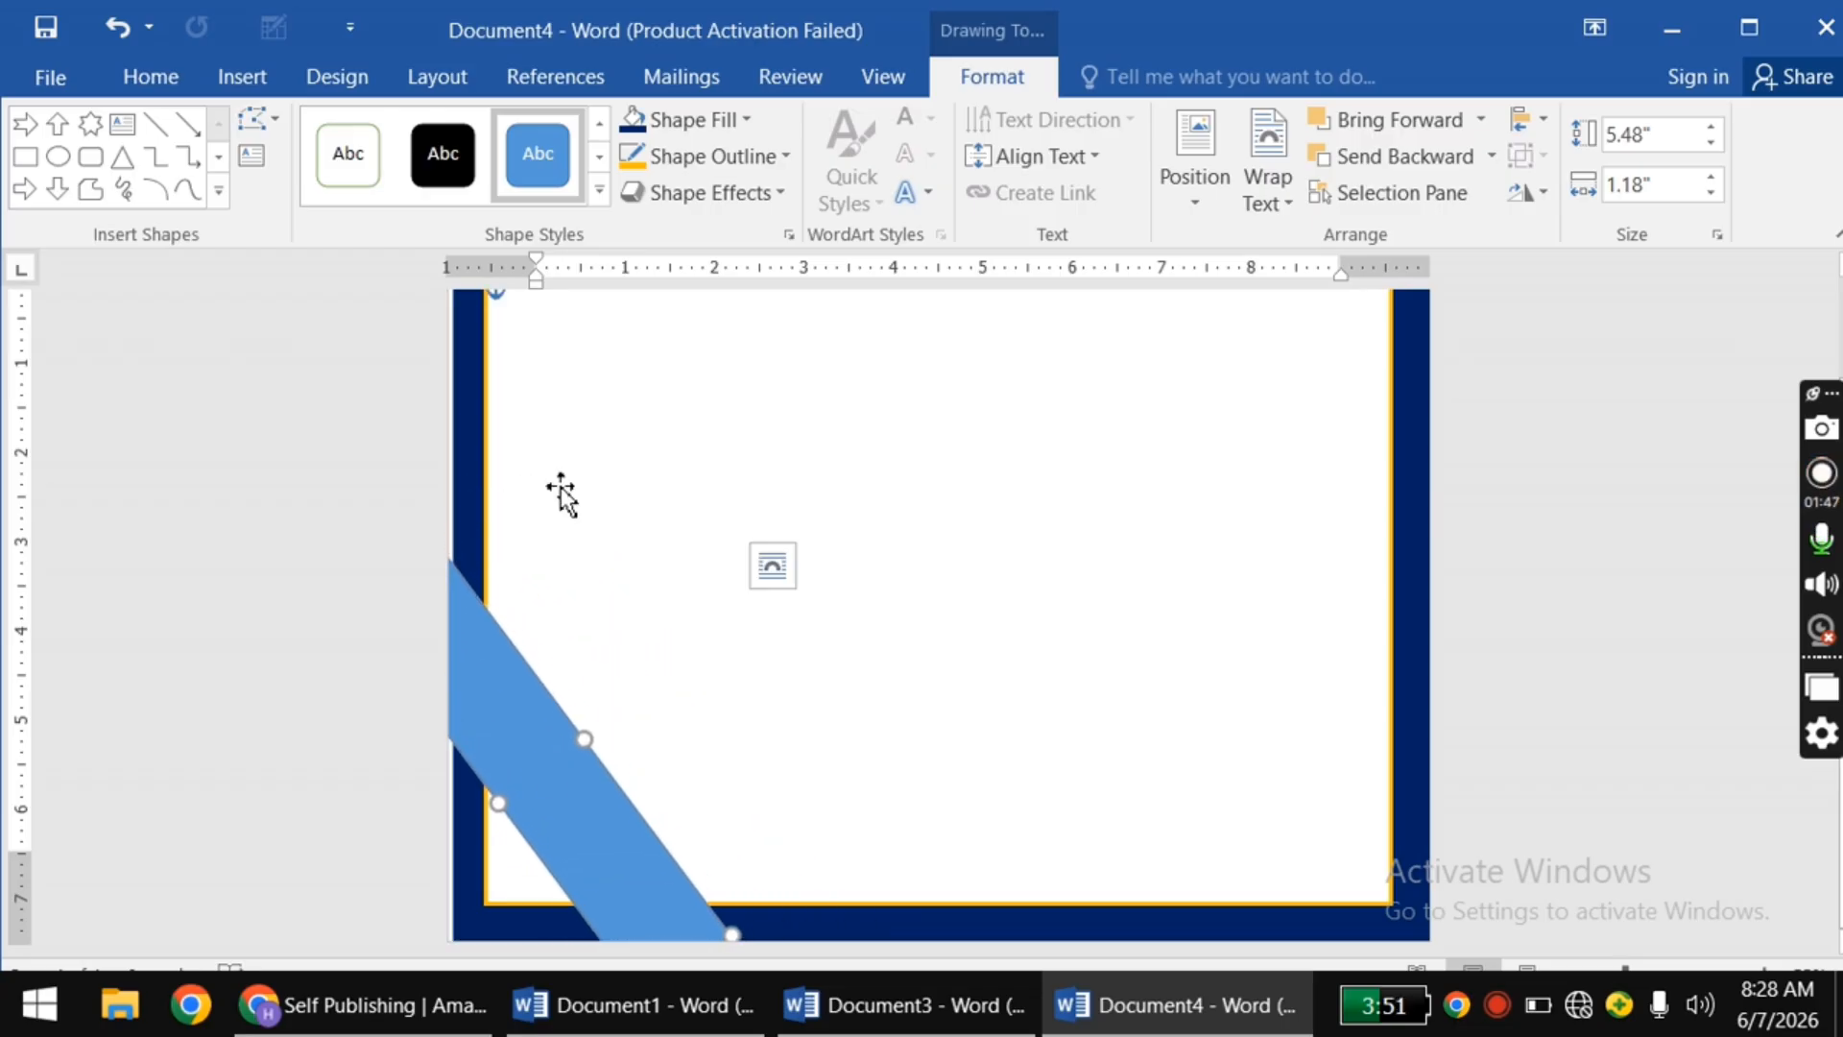
# Step: Fill the diagonal band in the lower-left corner with dark blue and place a copy of it in the white area
pyautogui.click(740, 121)
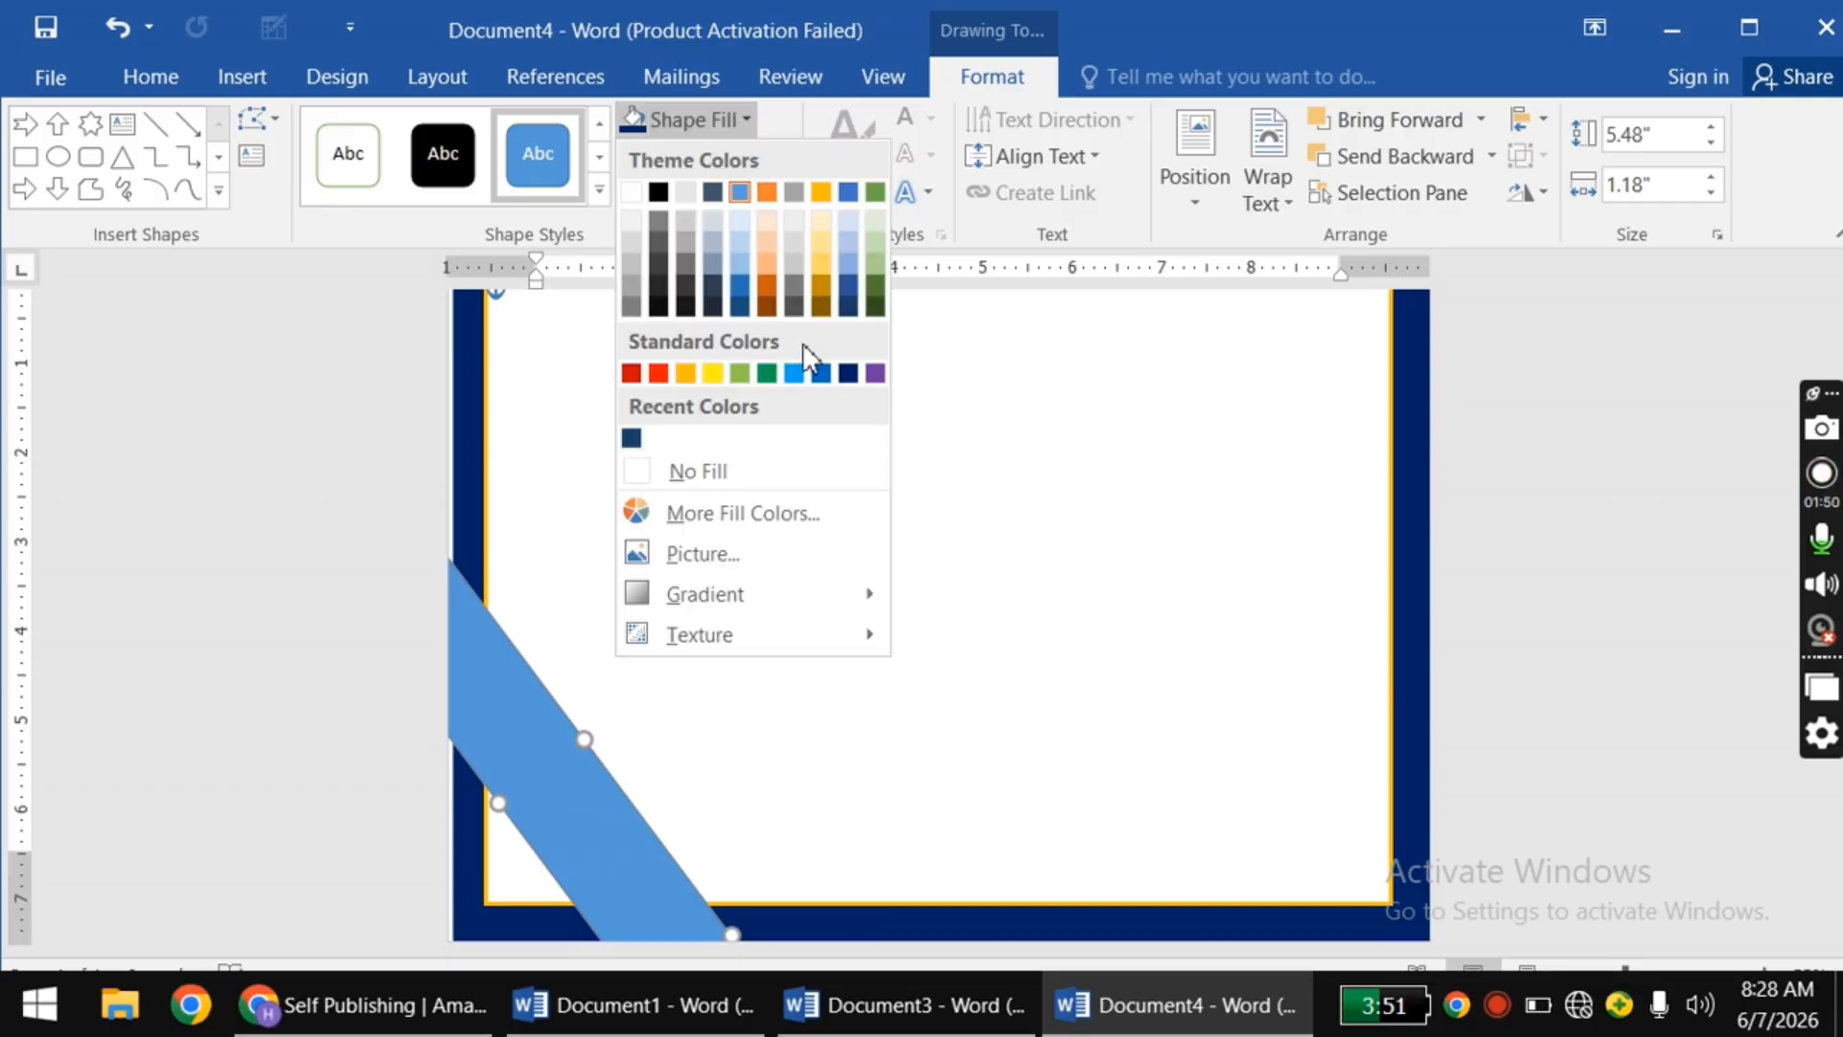
pyautogui.click(848, 374)
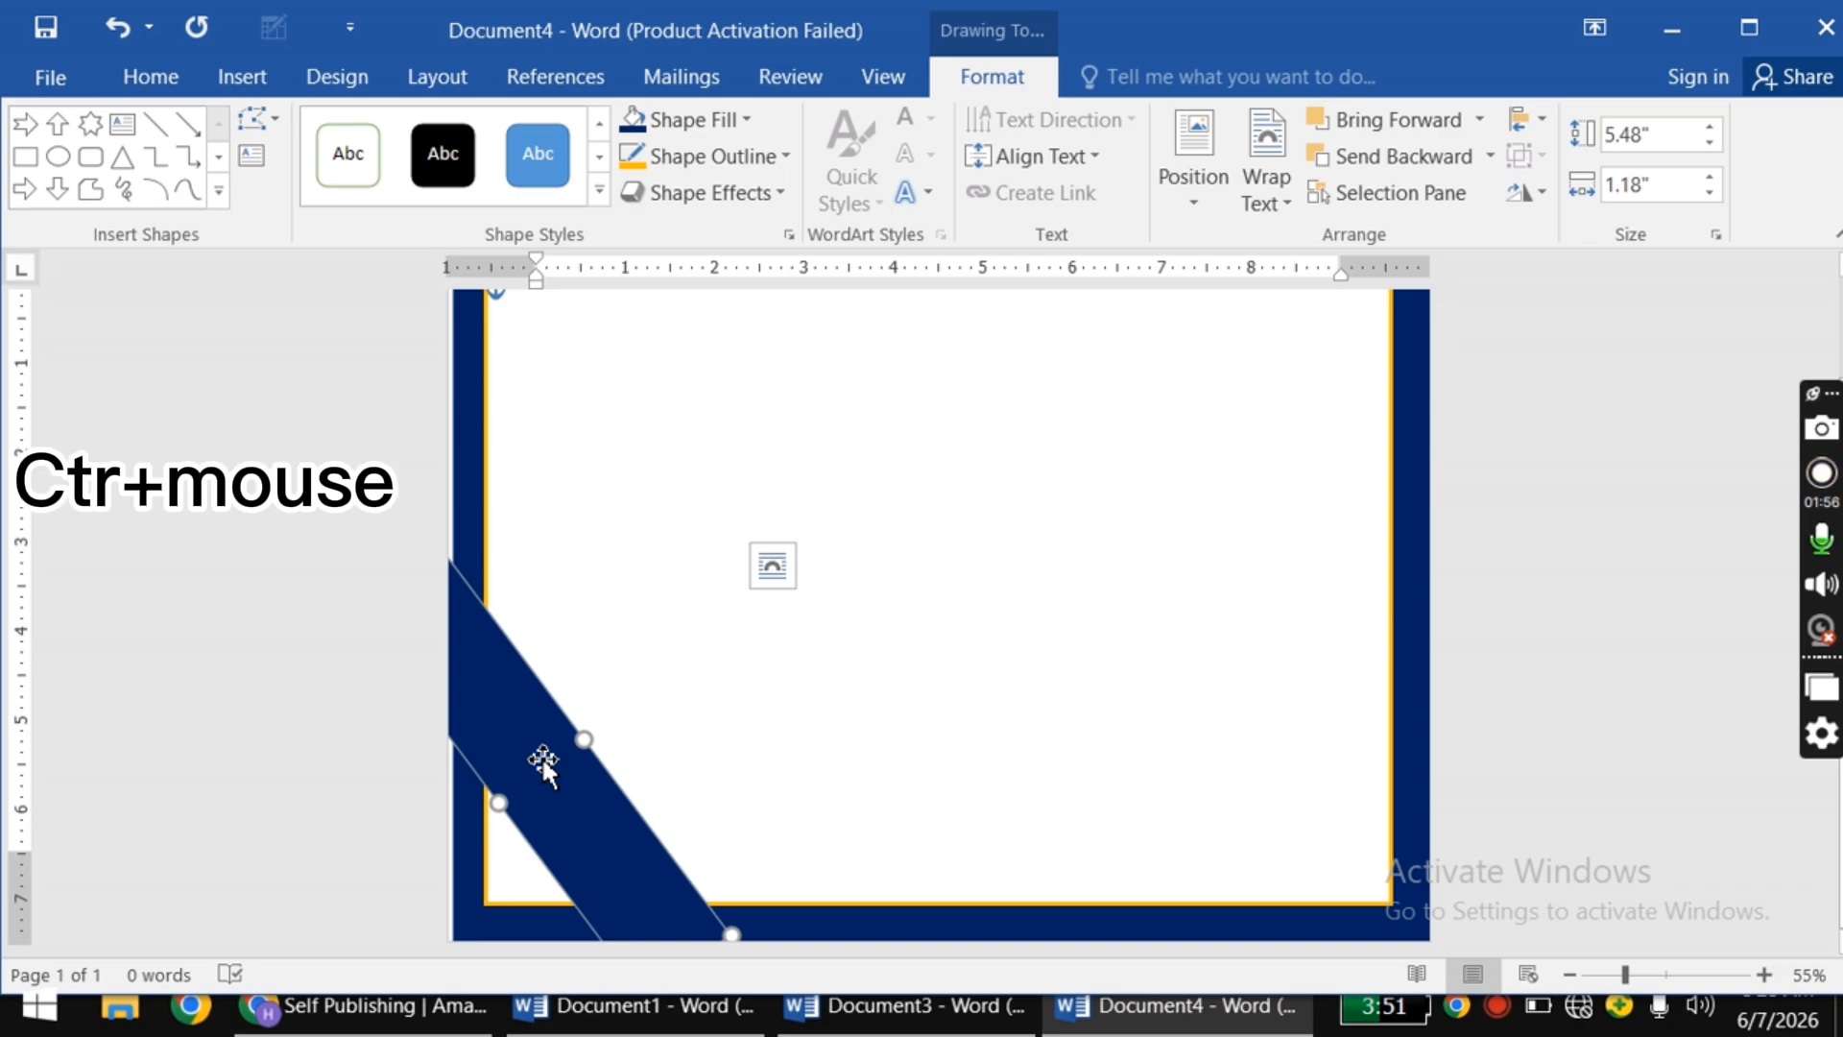
pyautogui.moveTo(549, 767); pyautogui.dragTo(873, 737)
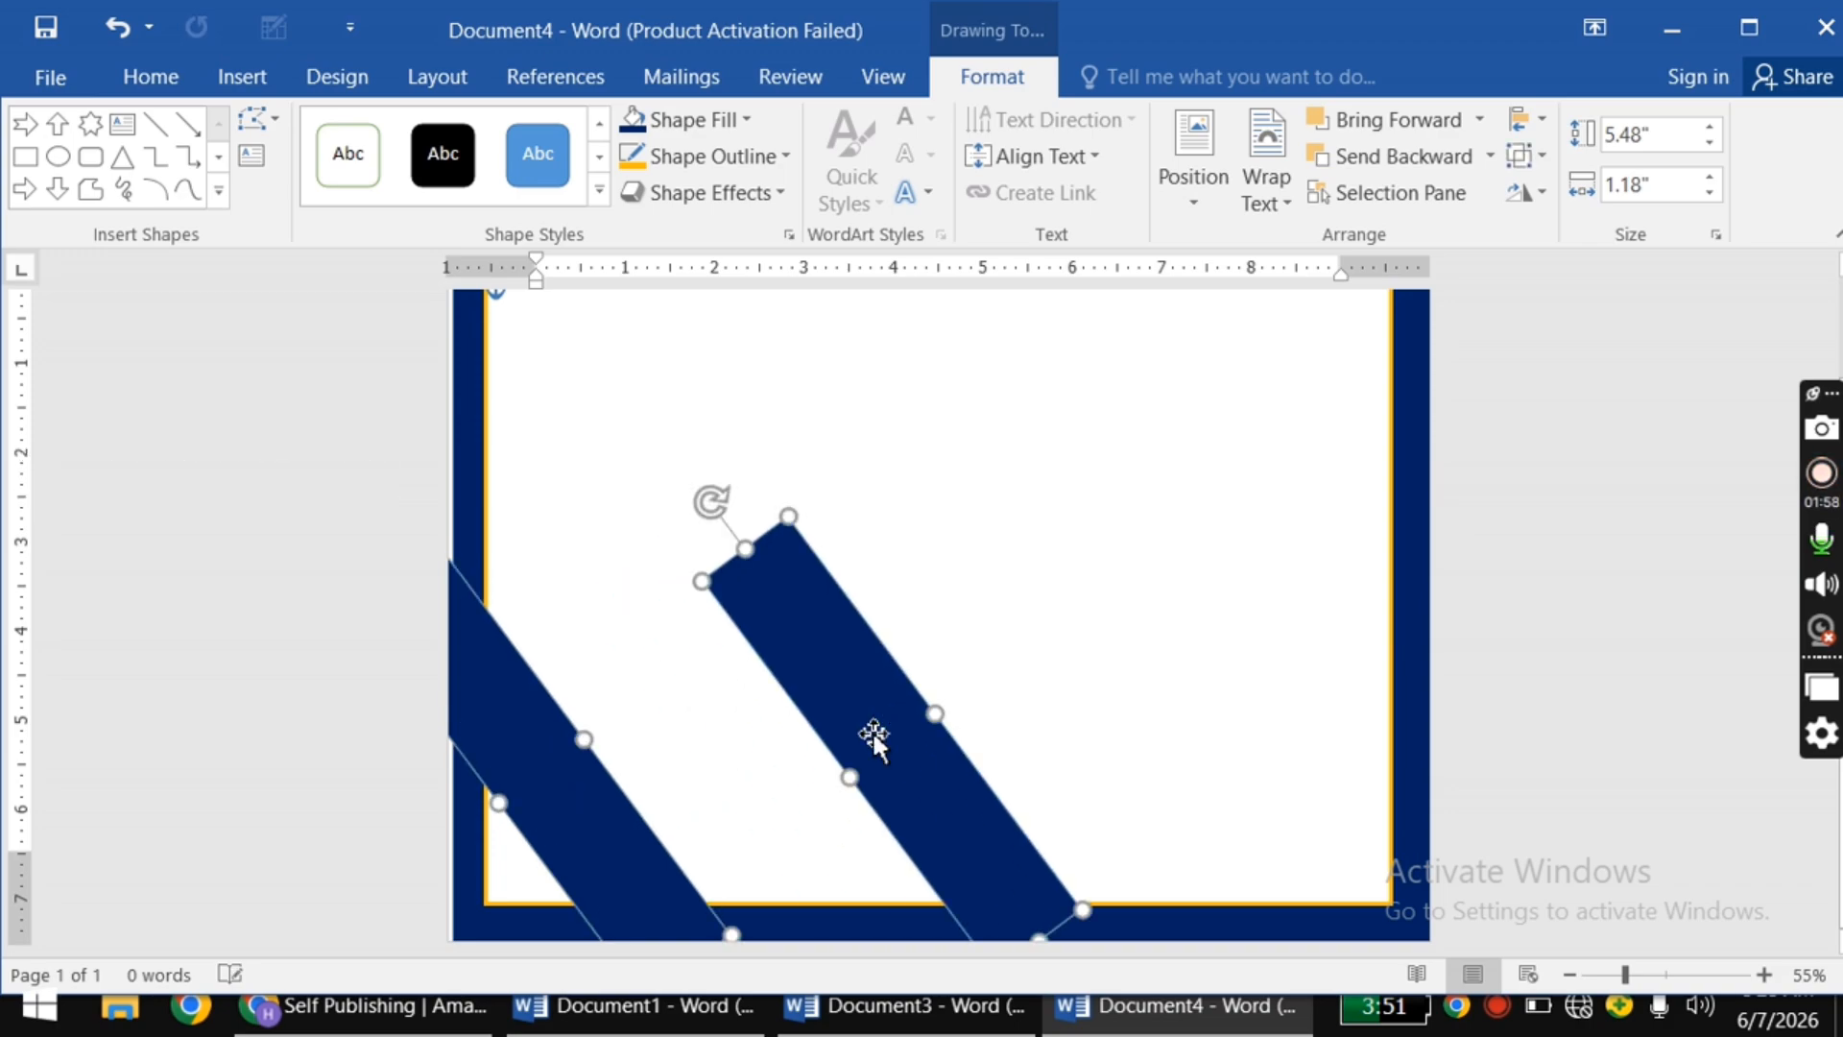
# Step: Move the copied diagonal band so it crosses the page's upper-right corner
pyautogui.click(765, 777)
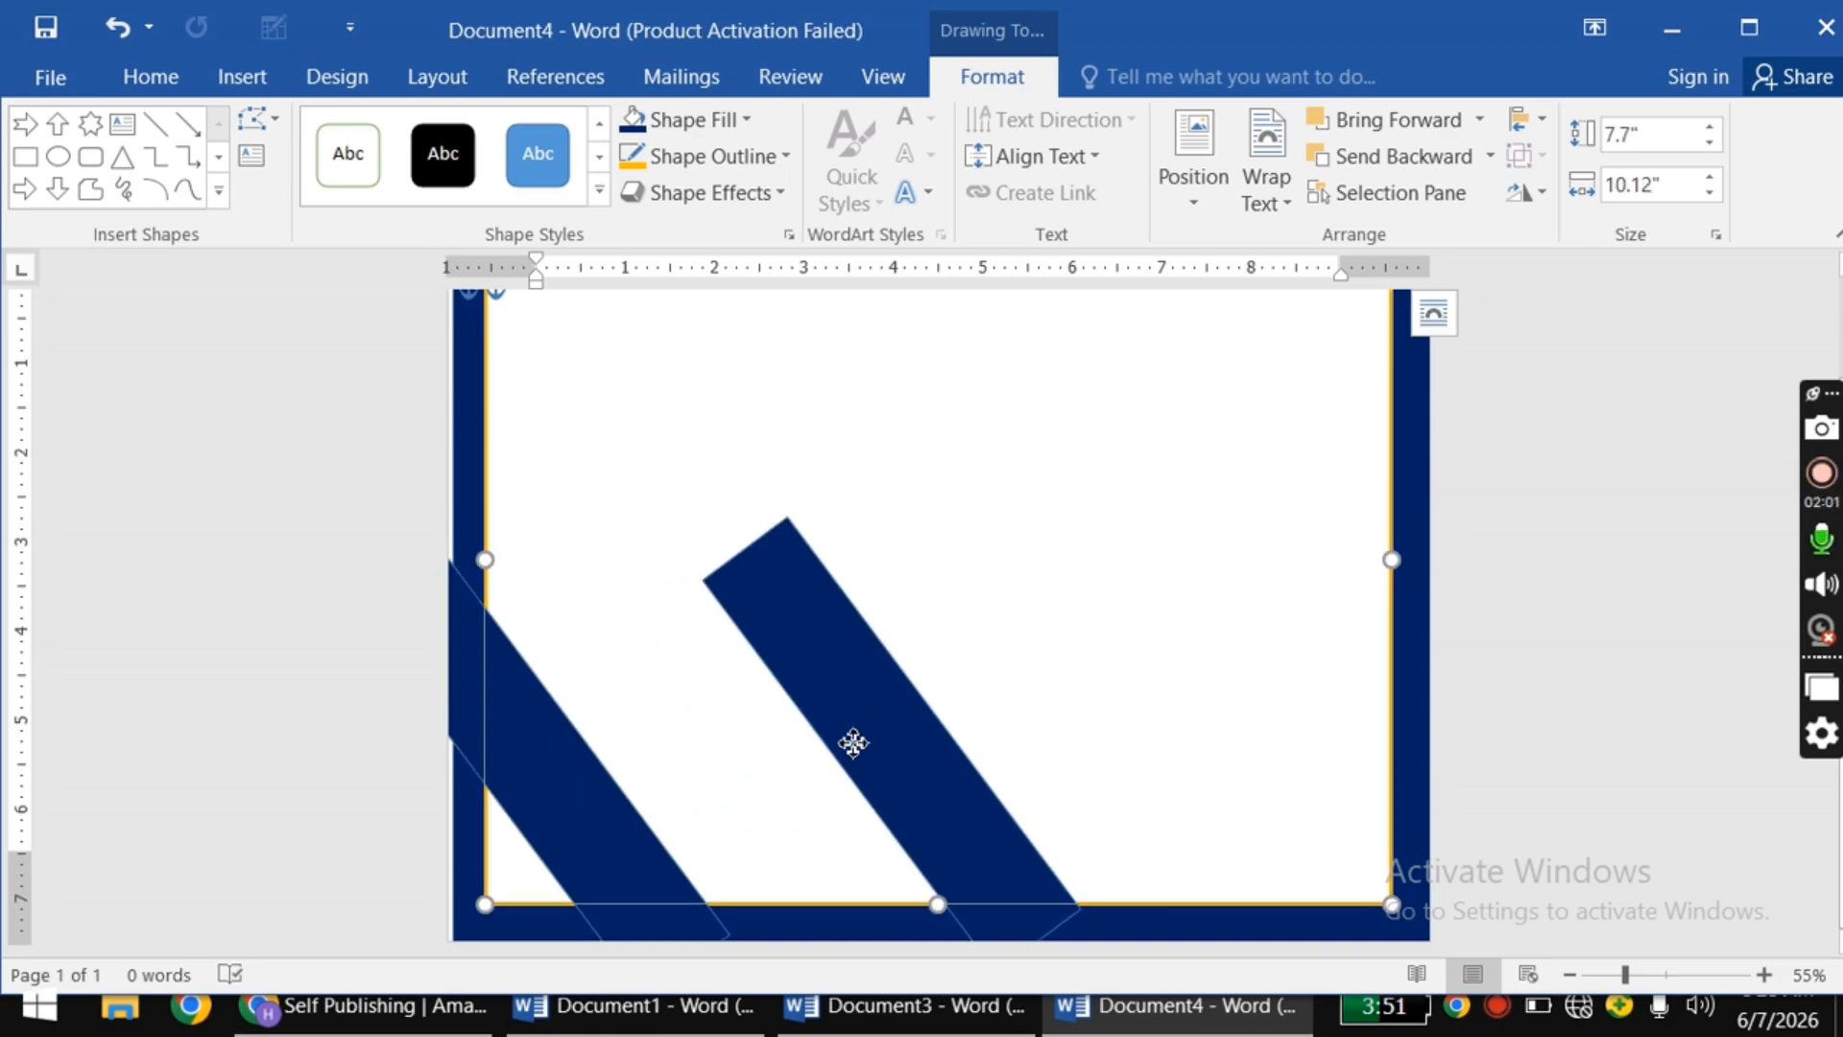
pyautogui.click(851, 739)
pyautogui.moveTo(850, 739); pyautogui.dragTo(1226, 556)
pyautogui.scroll(3, 1213, 564)
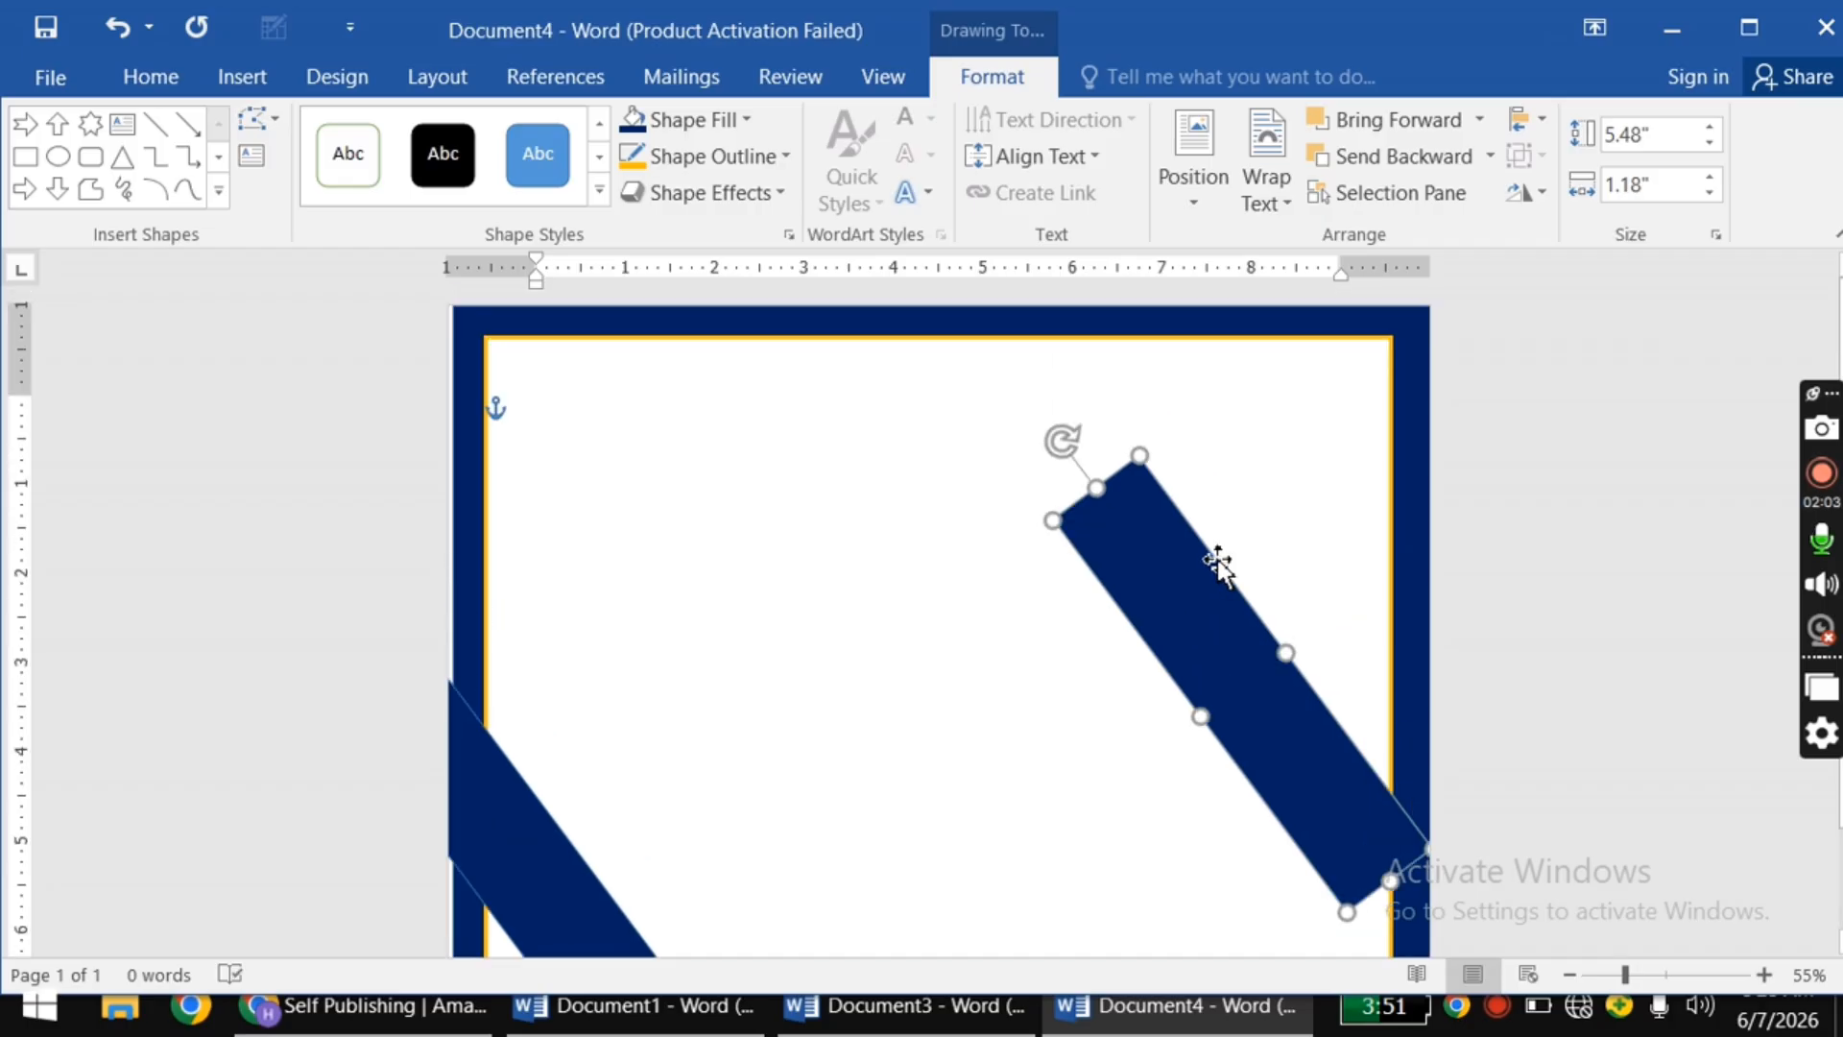
pyautogui.moveTo(1200, 642); pyautogui.dragTo(1293, 411)
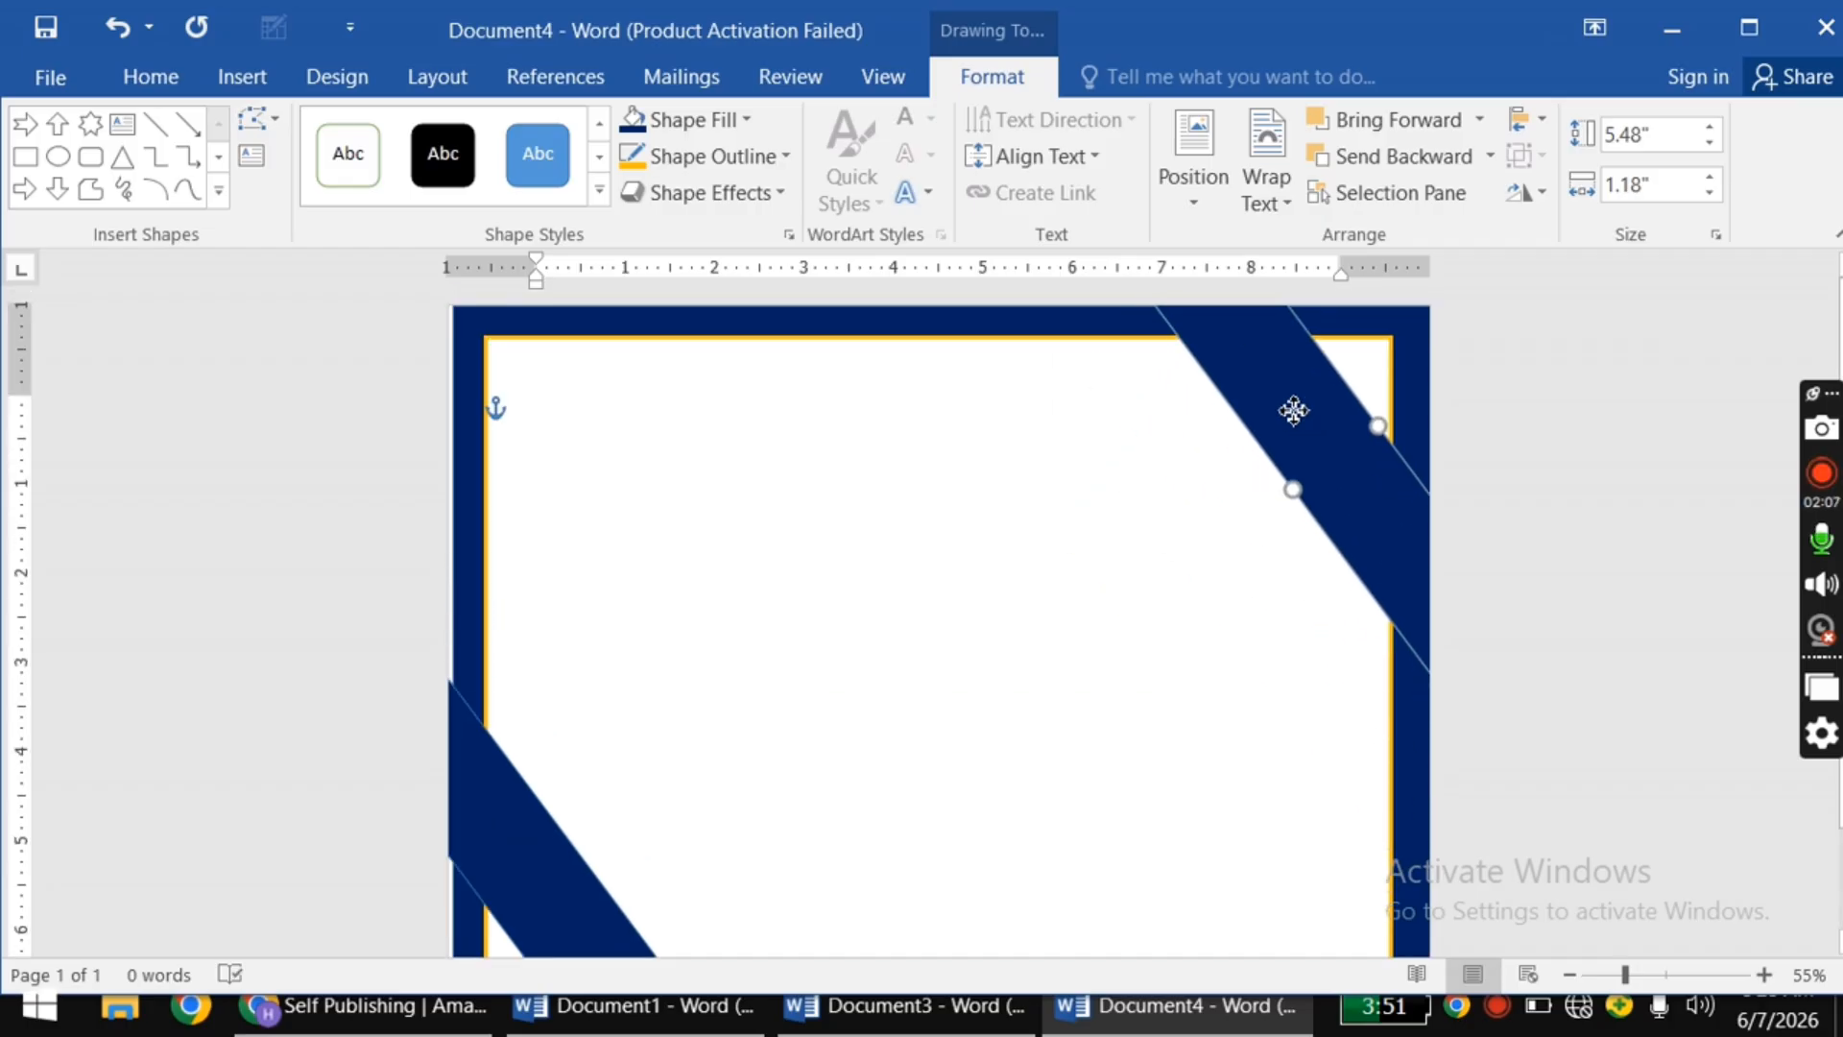
pyautogui.scroll(-3, 1047, 562)
pyautogui.scroll(3, 1046, 562)
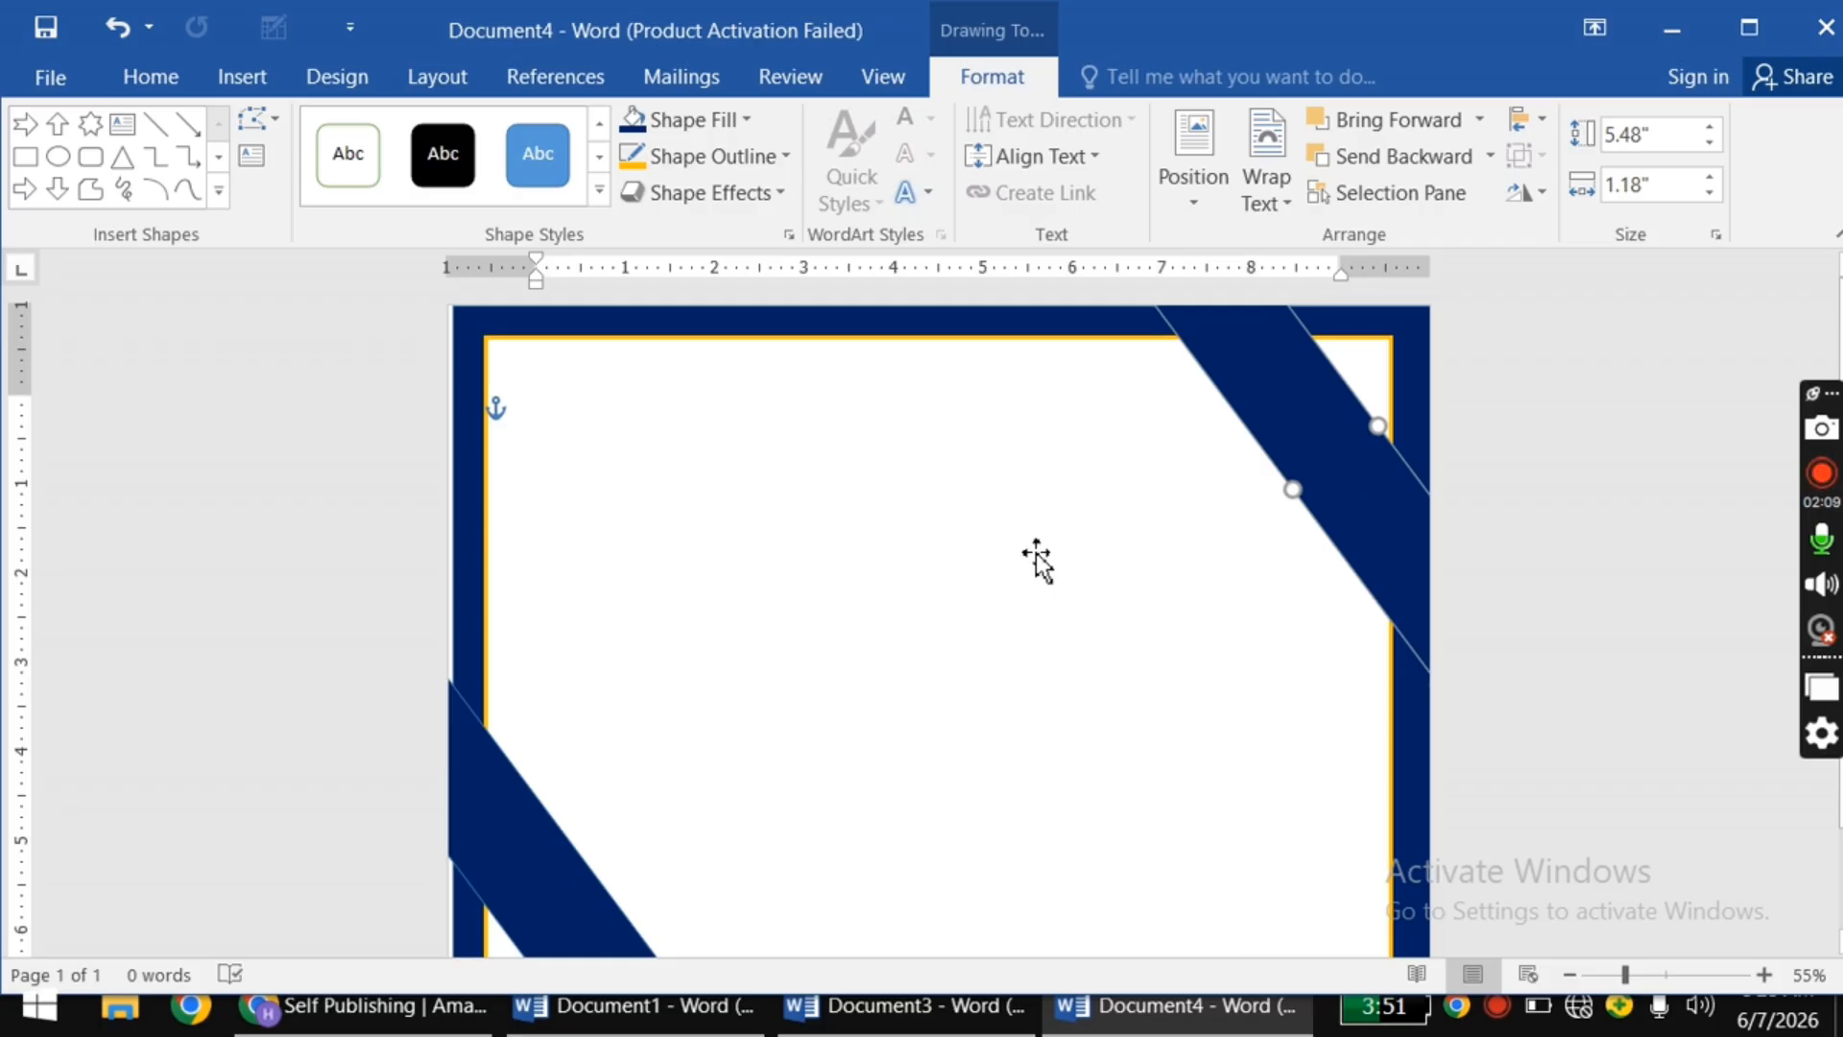
# Step: Remove the outline from both diagonal corner bands
pyautogui.click(1035, 556)
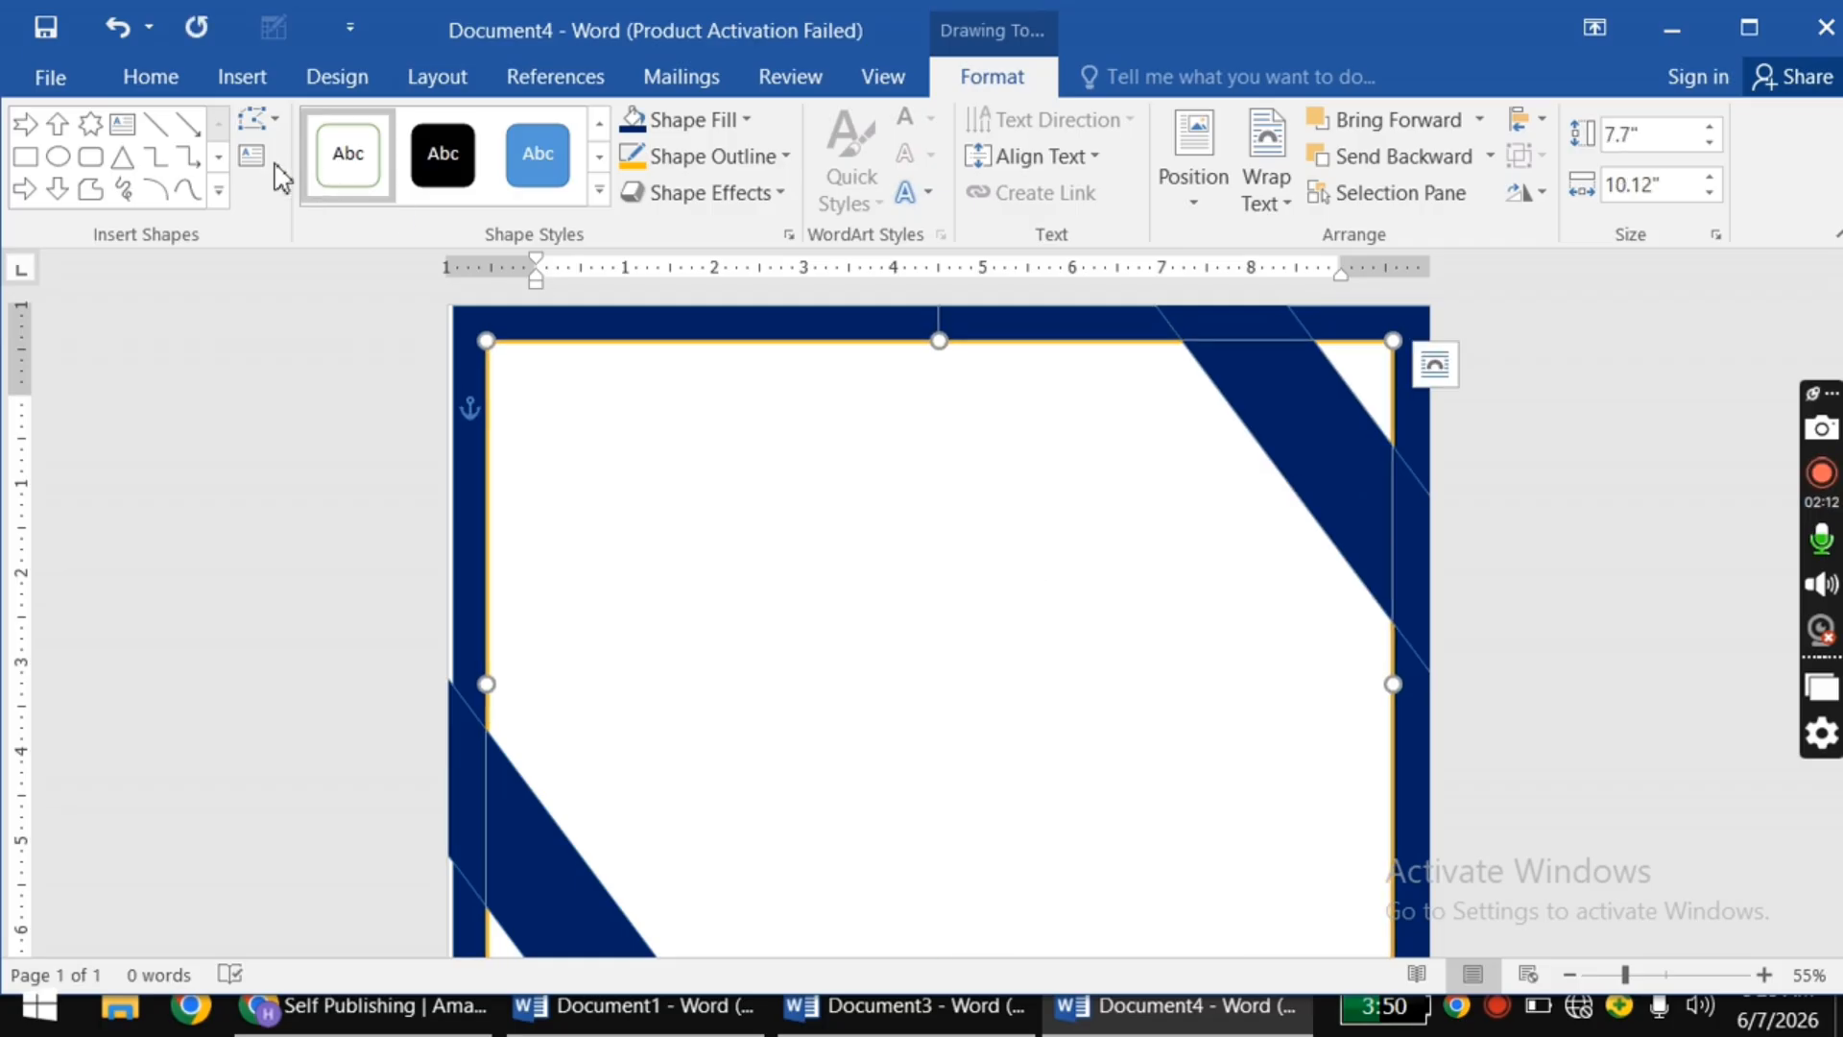
pyautogui.click(517, 848)
pyautogui.click(787, 158)
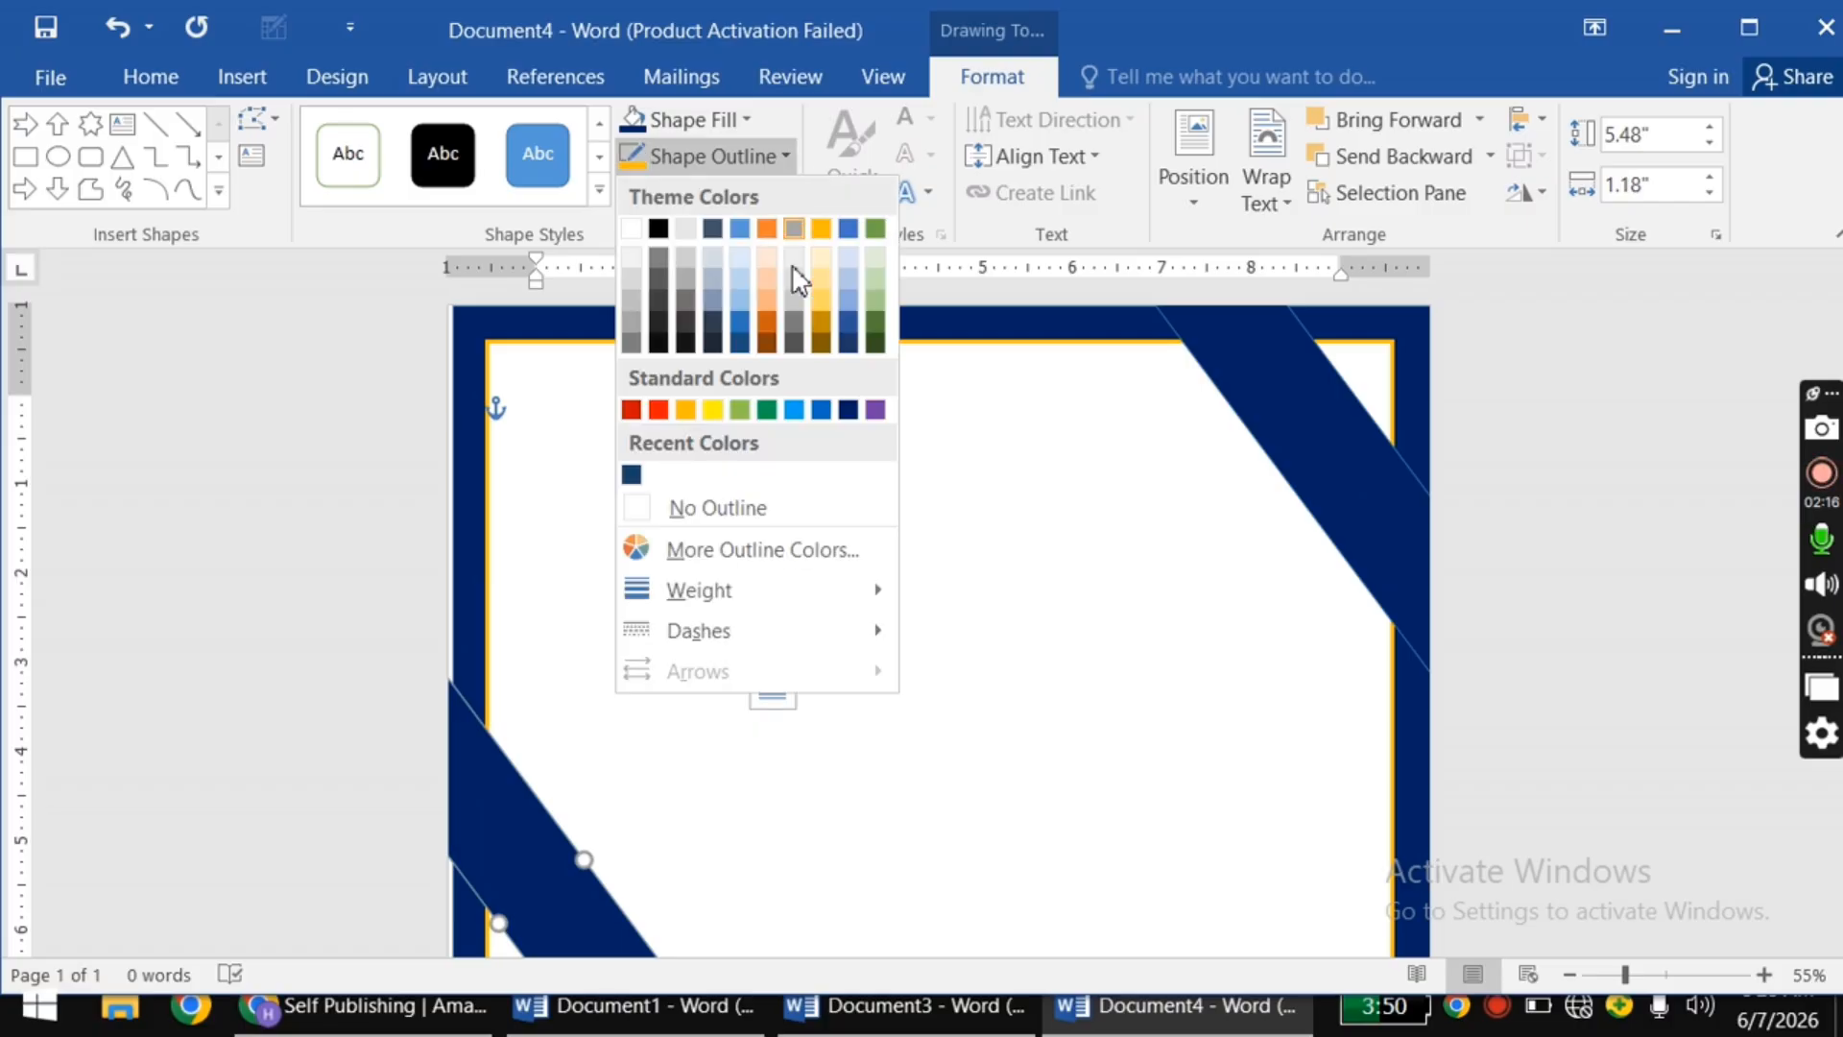
pyautogui.click(745, 508)
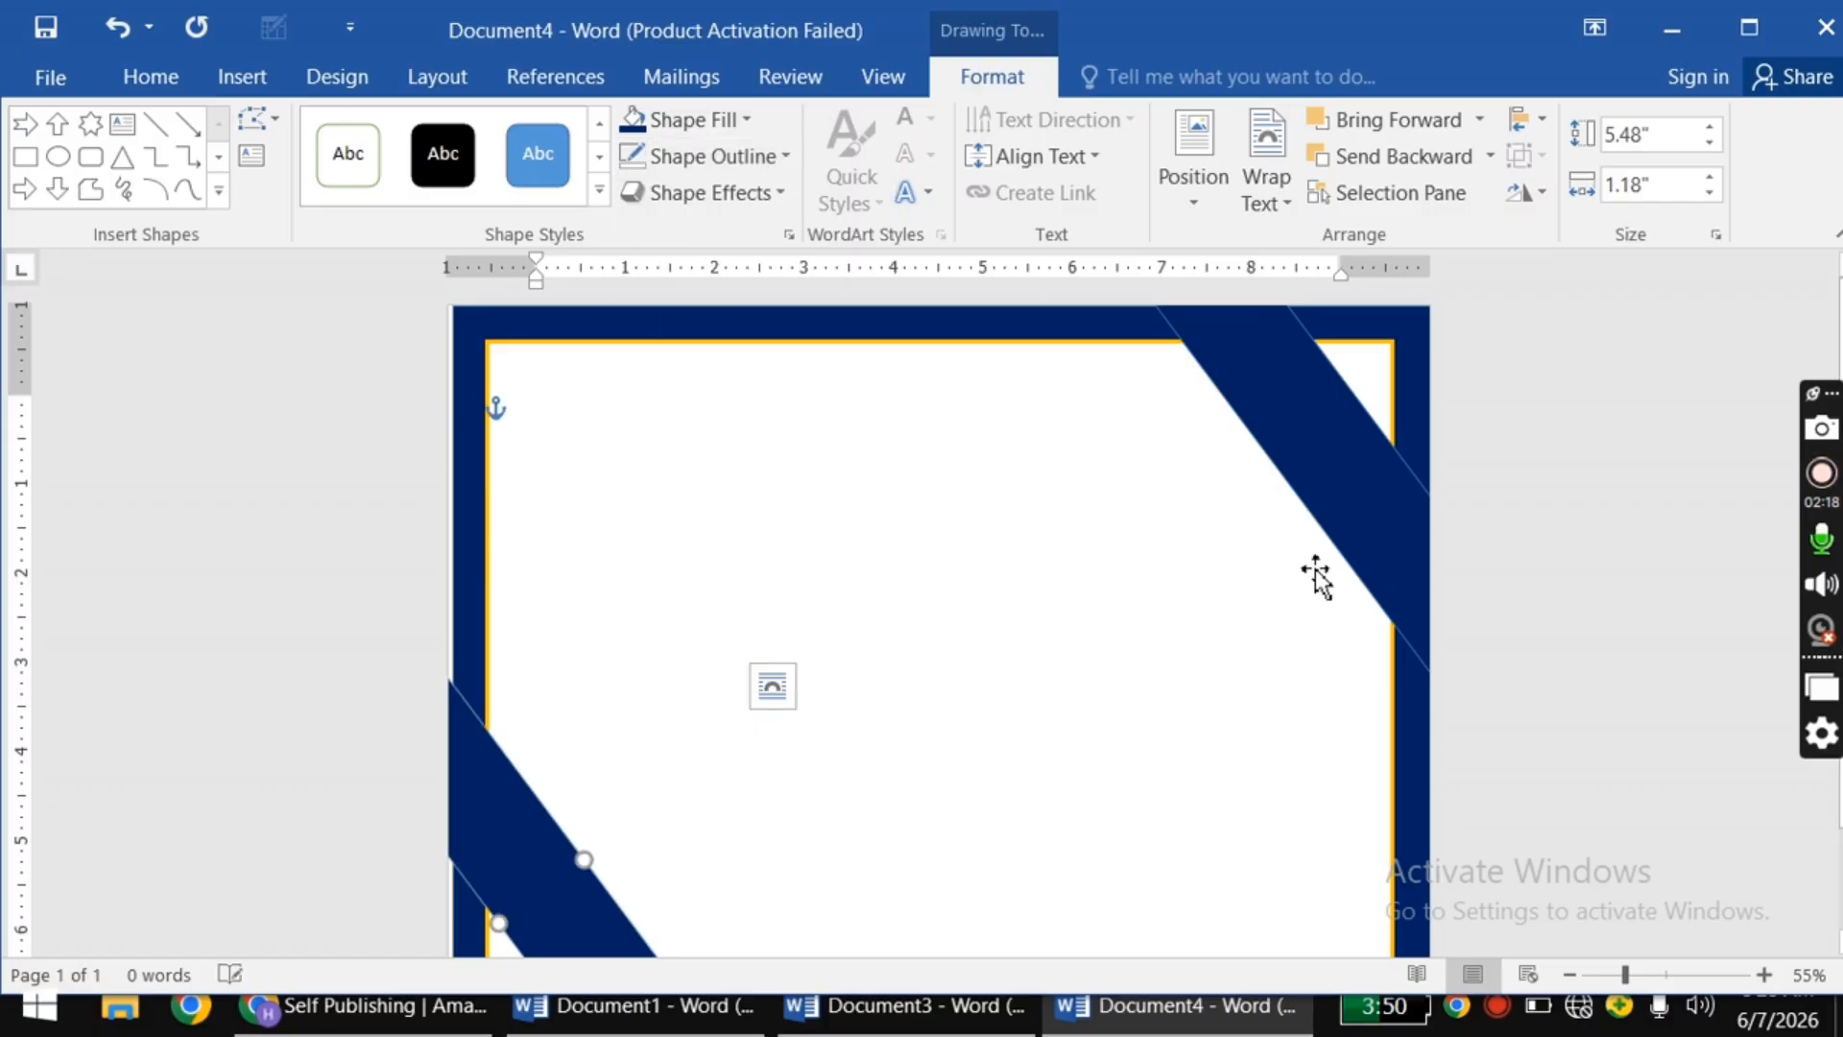
pyautogui.click(1368, 516)
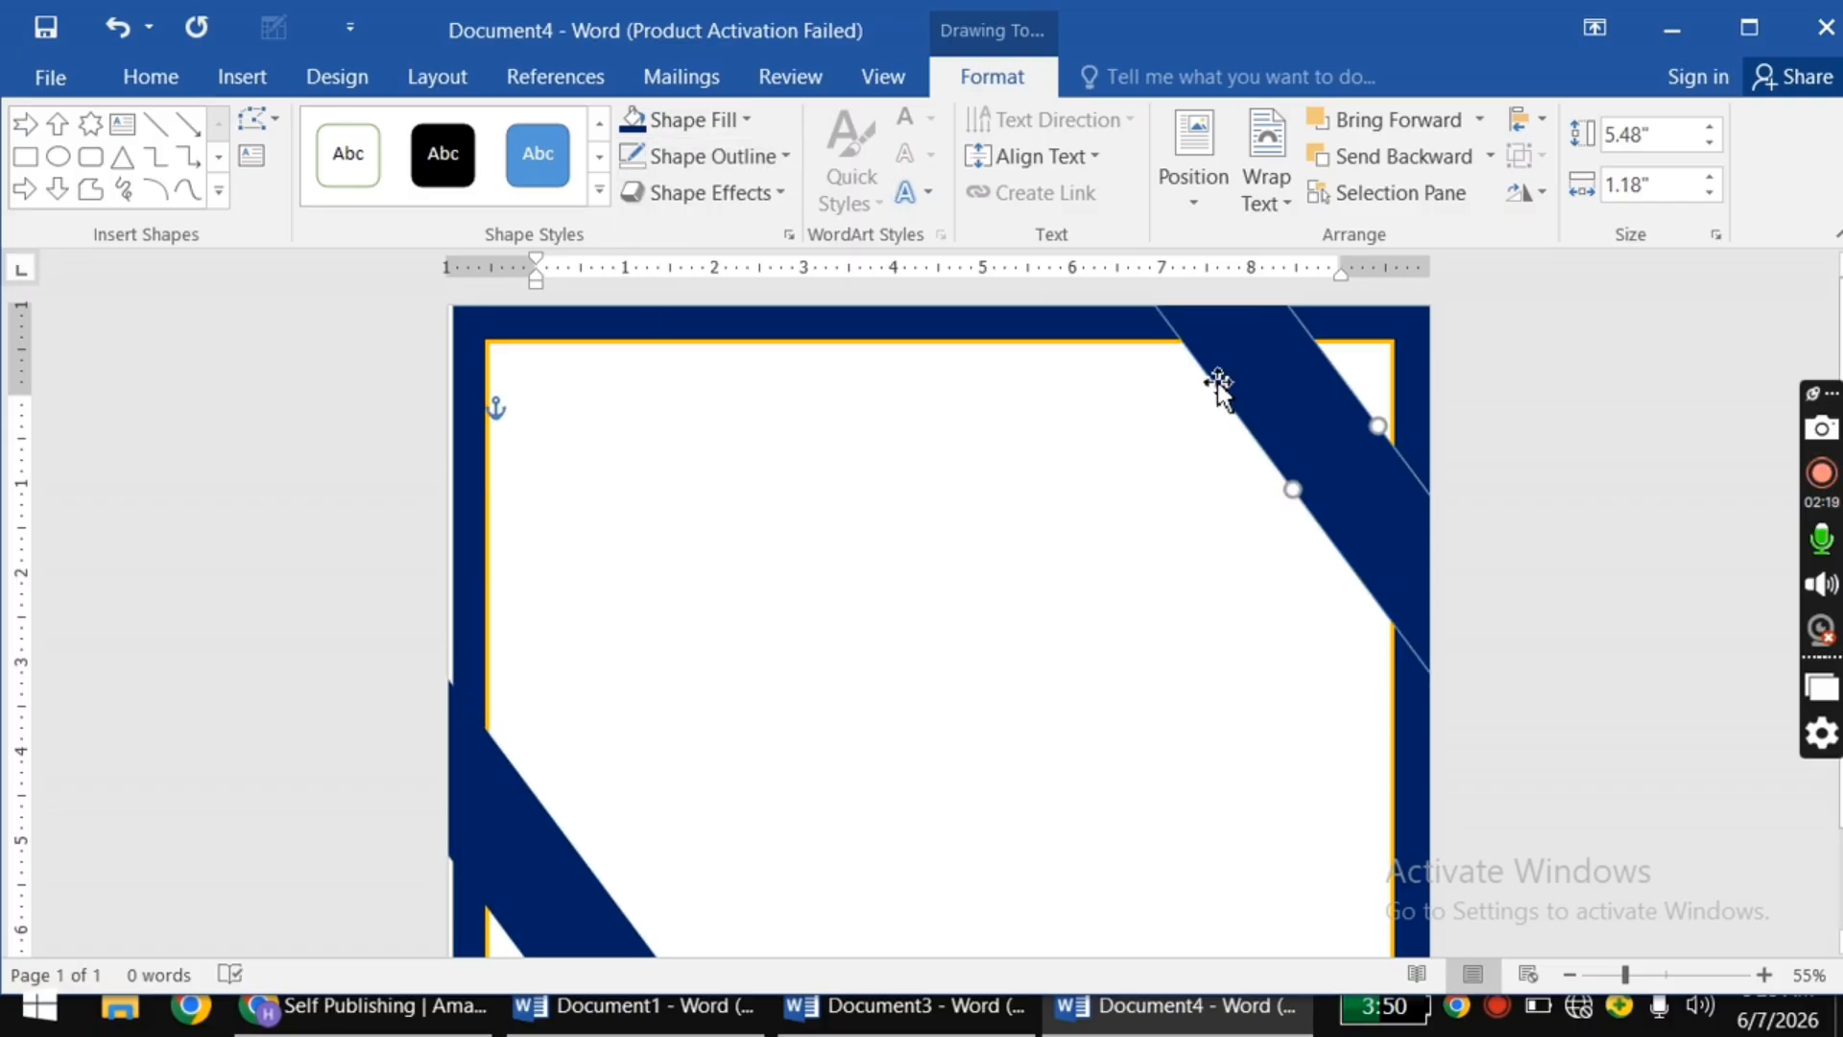
pyautogui.click(787, 159)
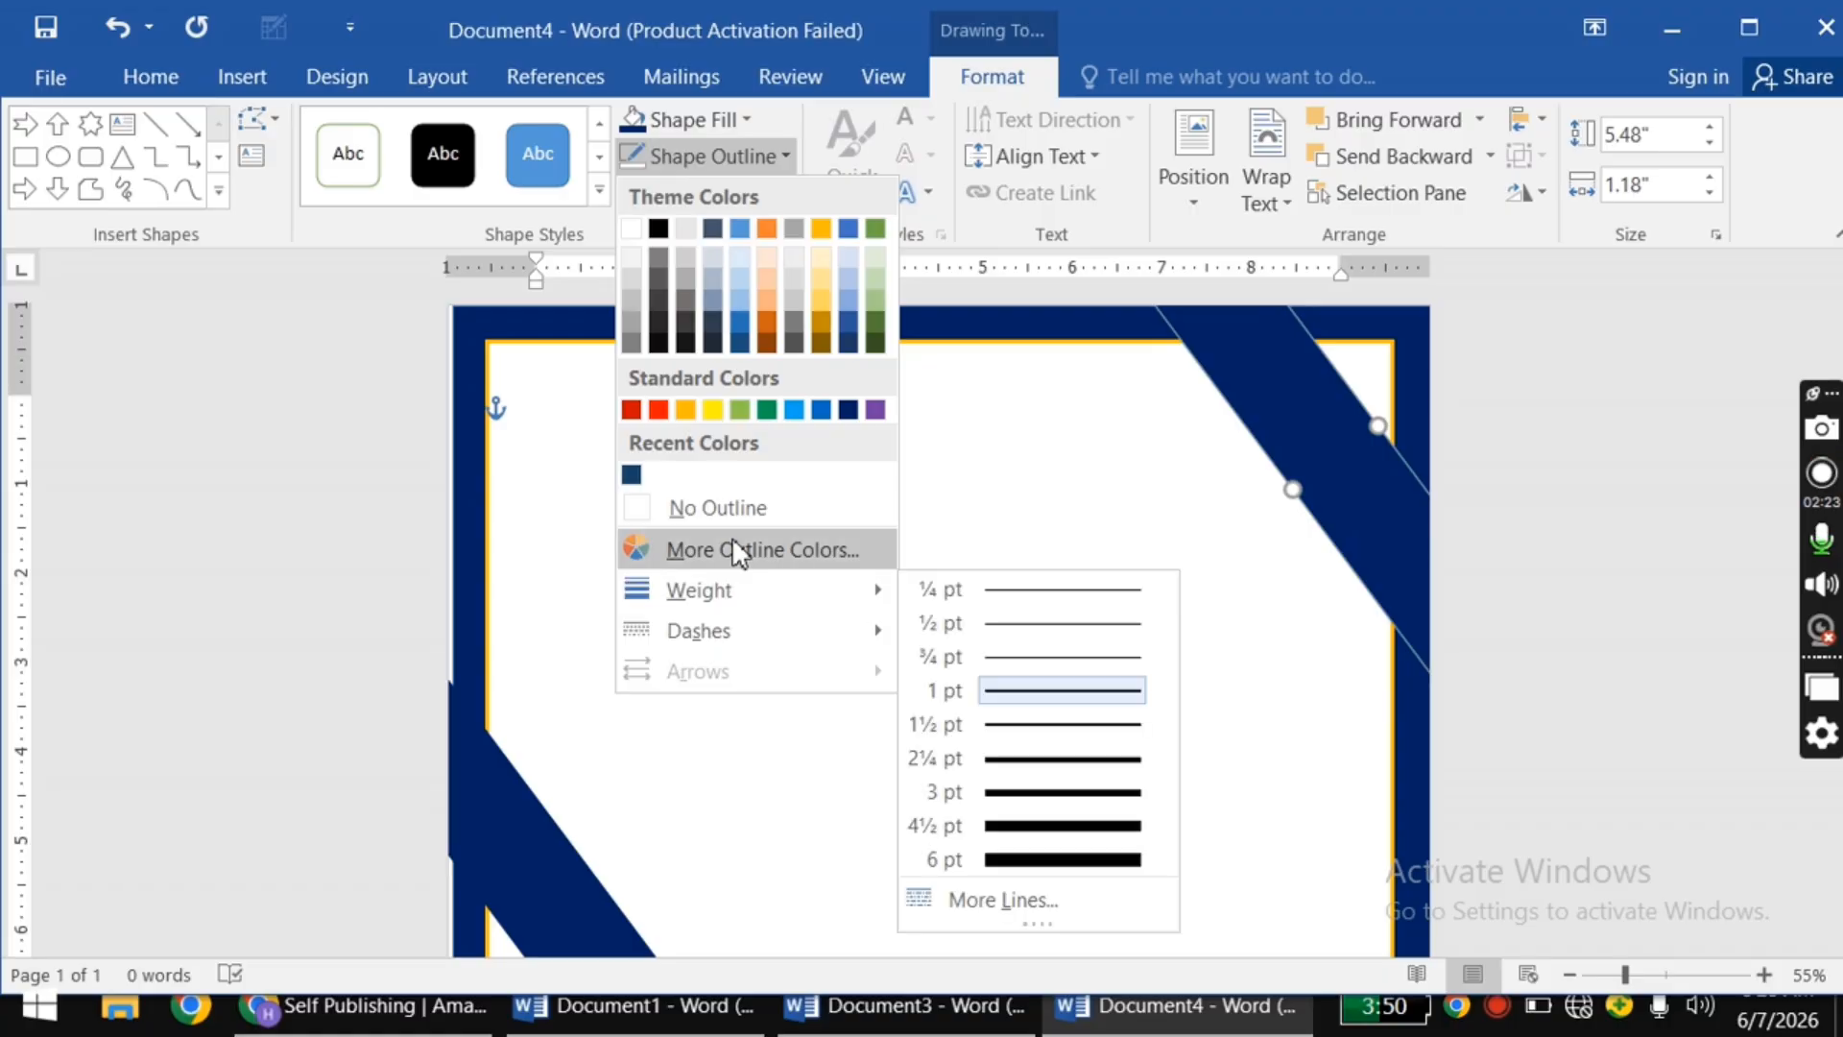
pyautogui.click(756, 519)
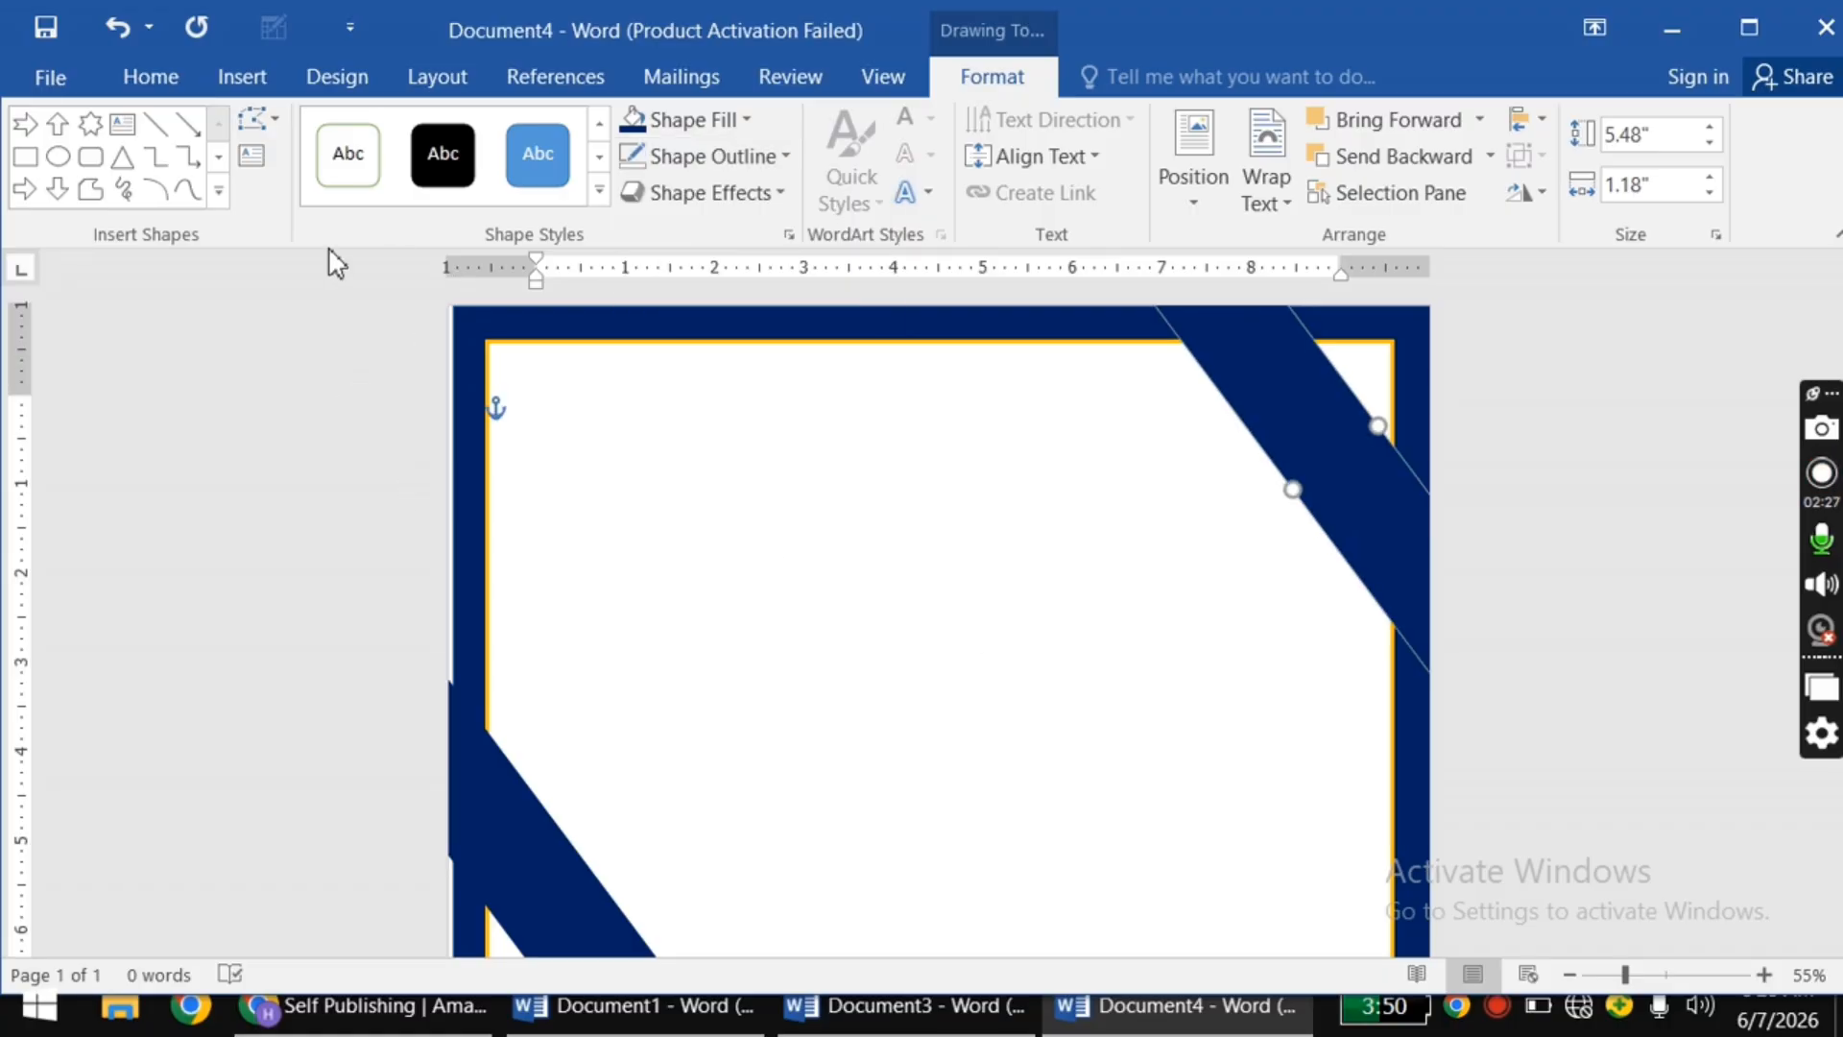
# Step: Extend the dark blue background rectangle's left side slightly so it lines up with the lower-left band's outer edge
pyautogui.click(487, 490)
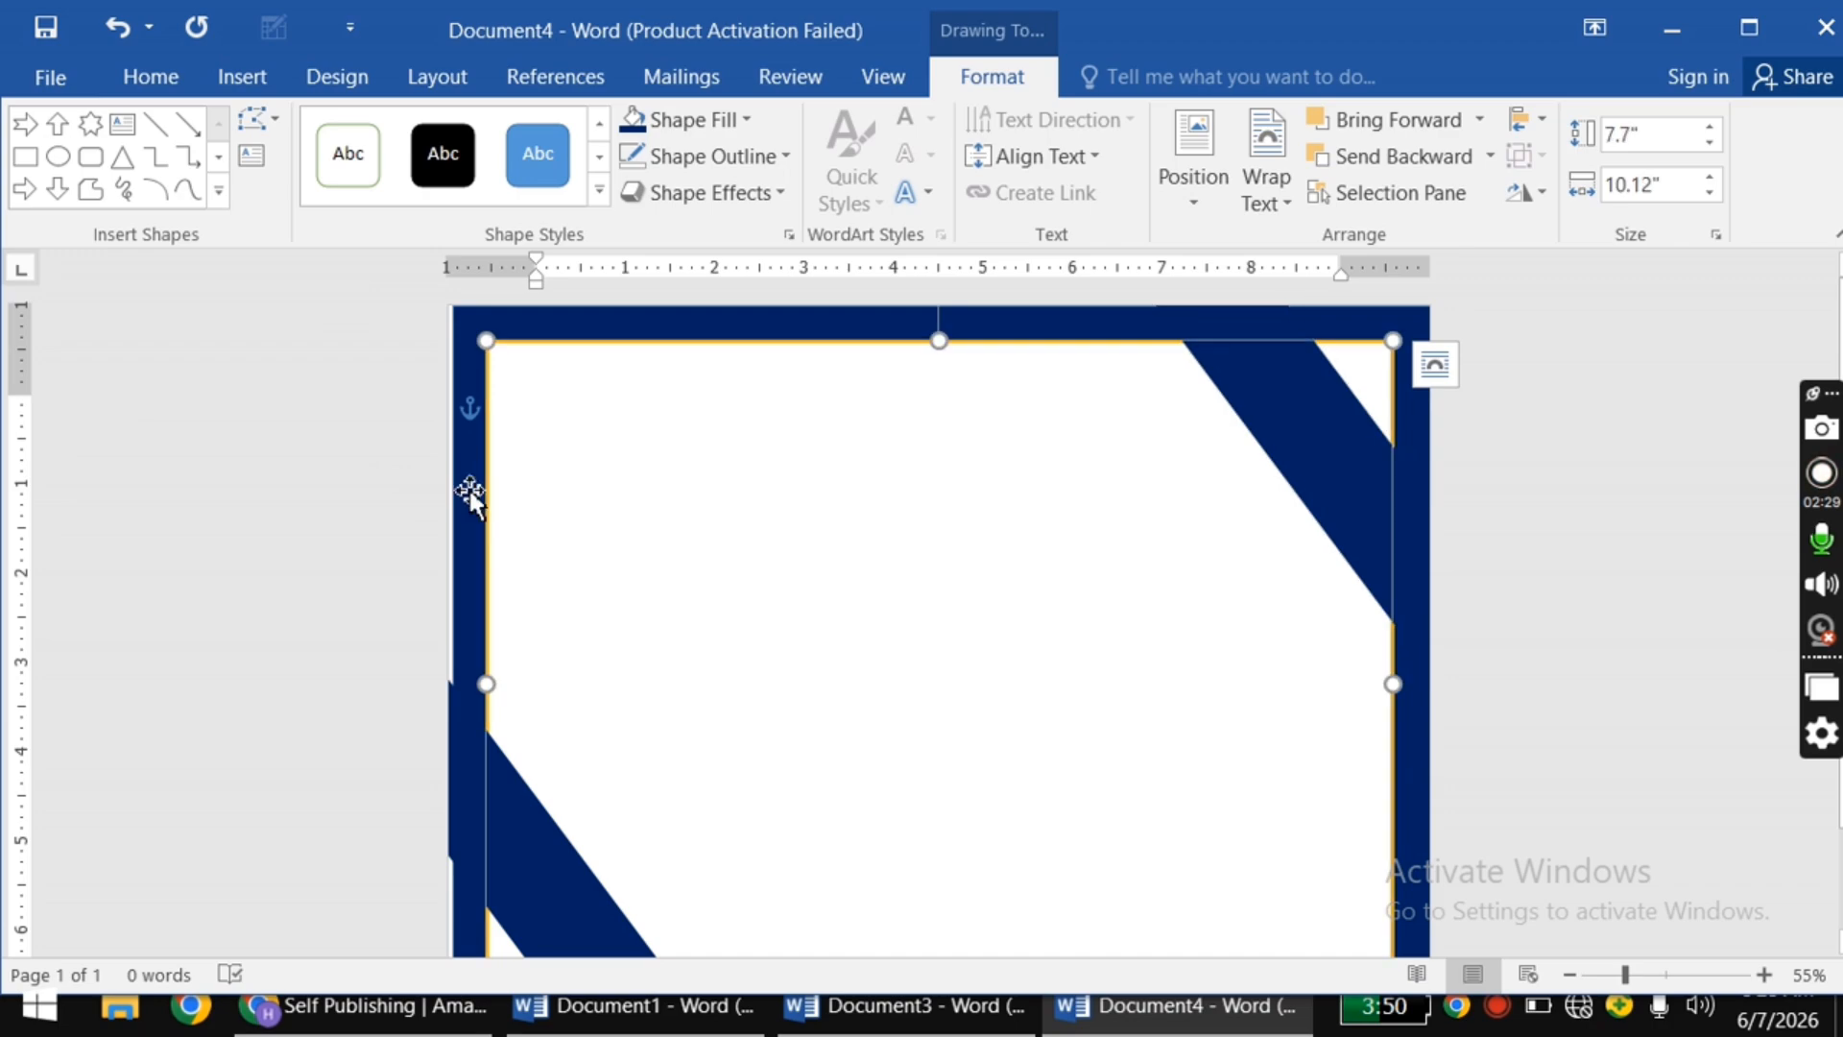
pyautogui.click(470, 495)
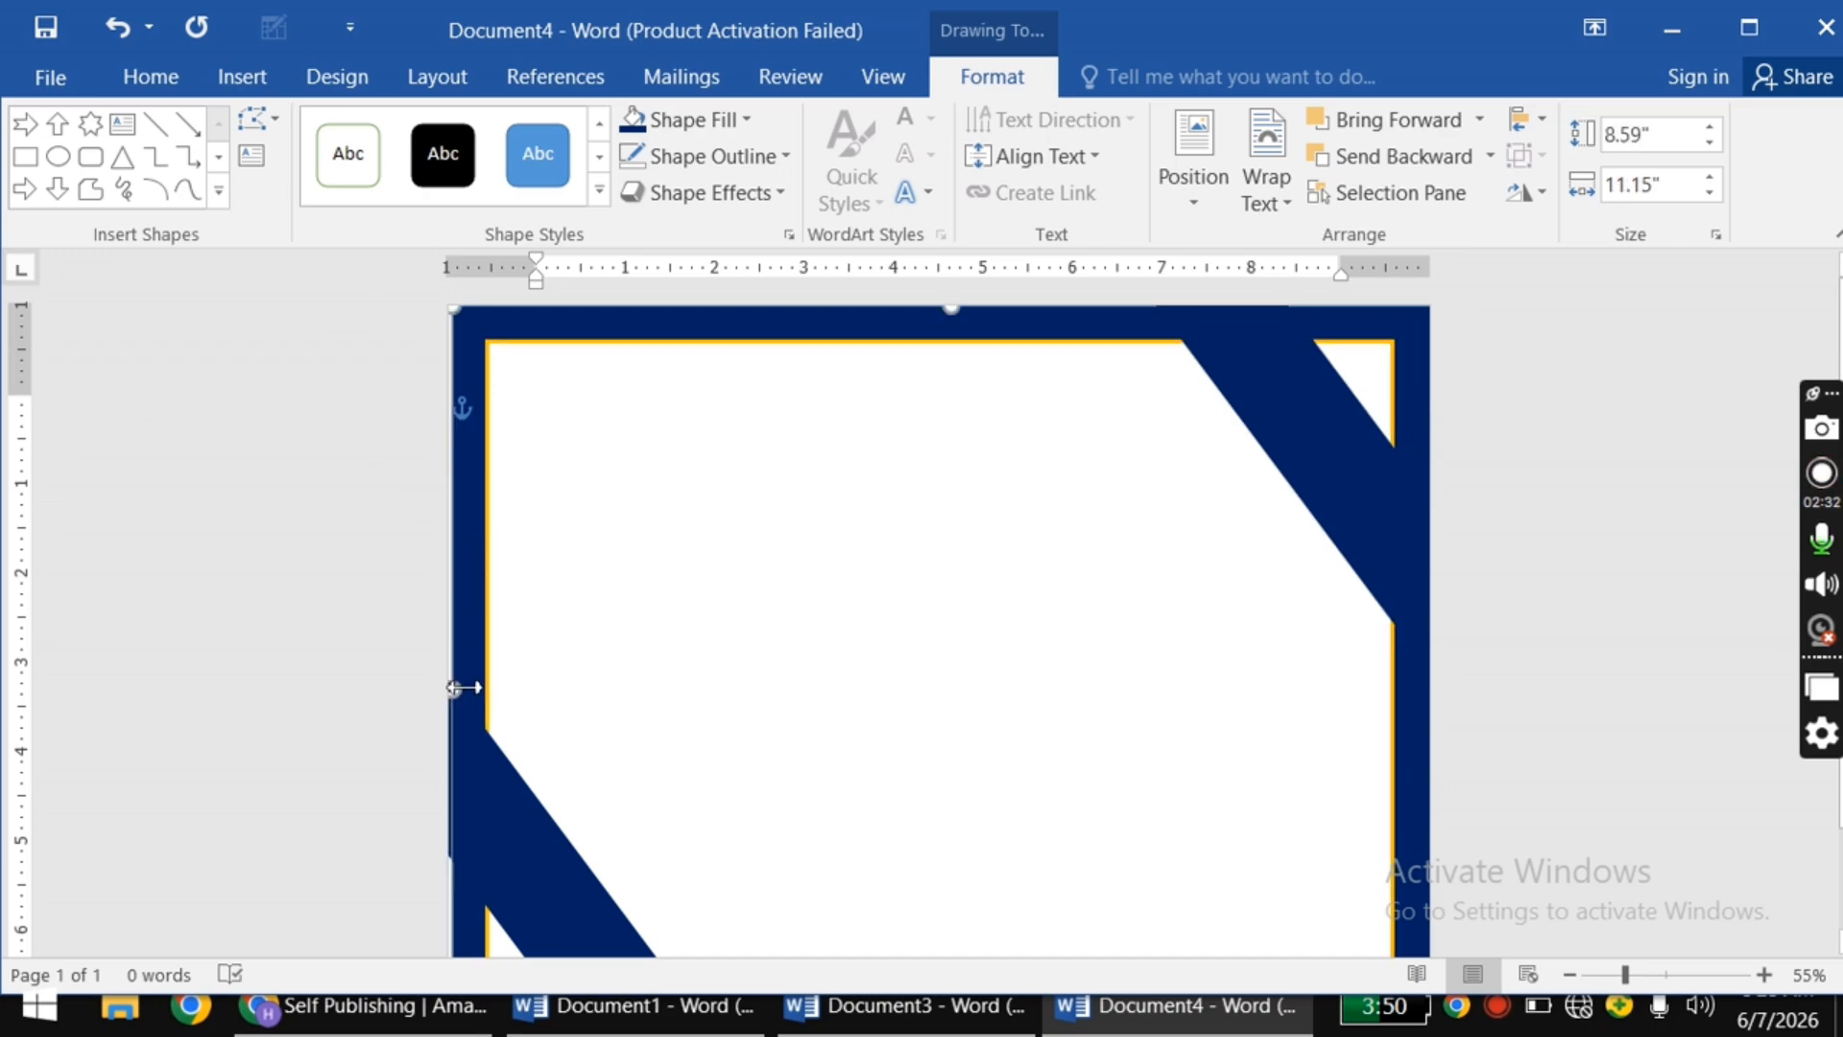
pyautogui.moveTo(453, 688); pyautogui.dragTo(438, 701)
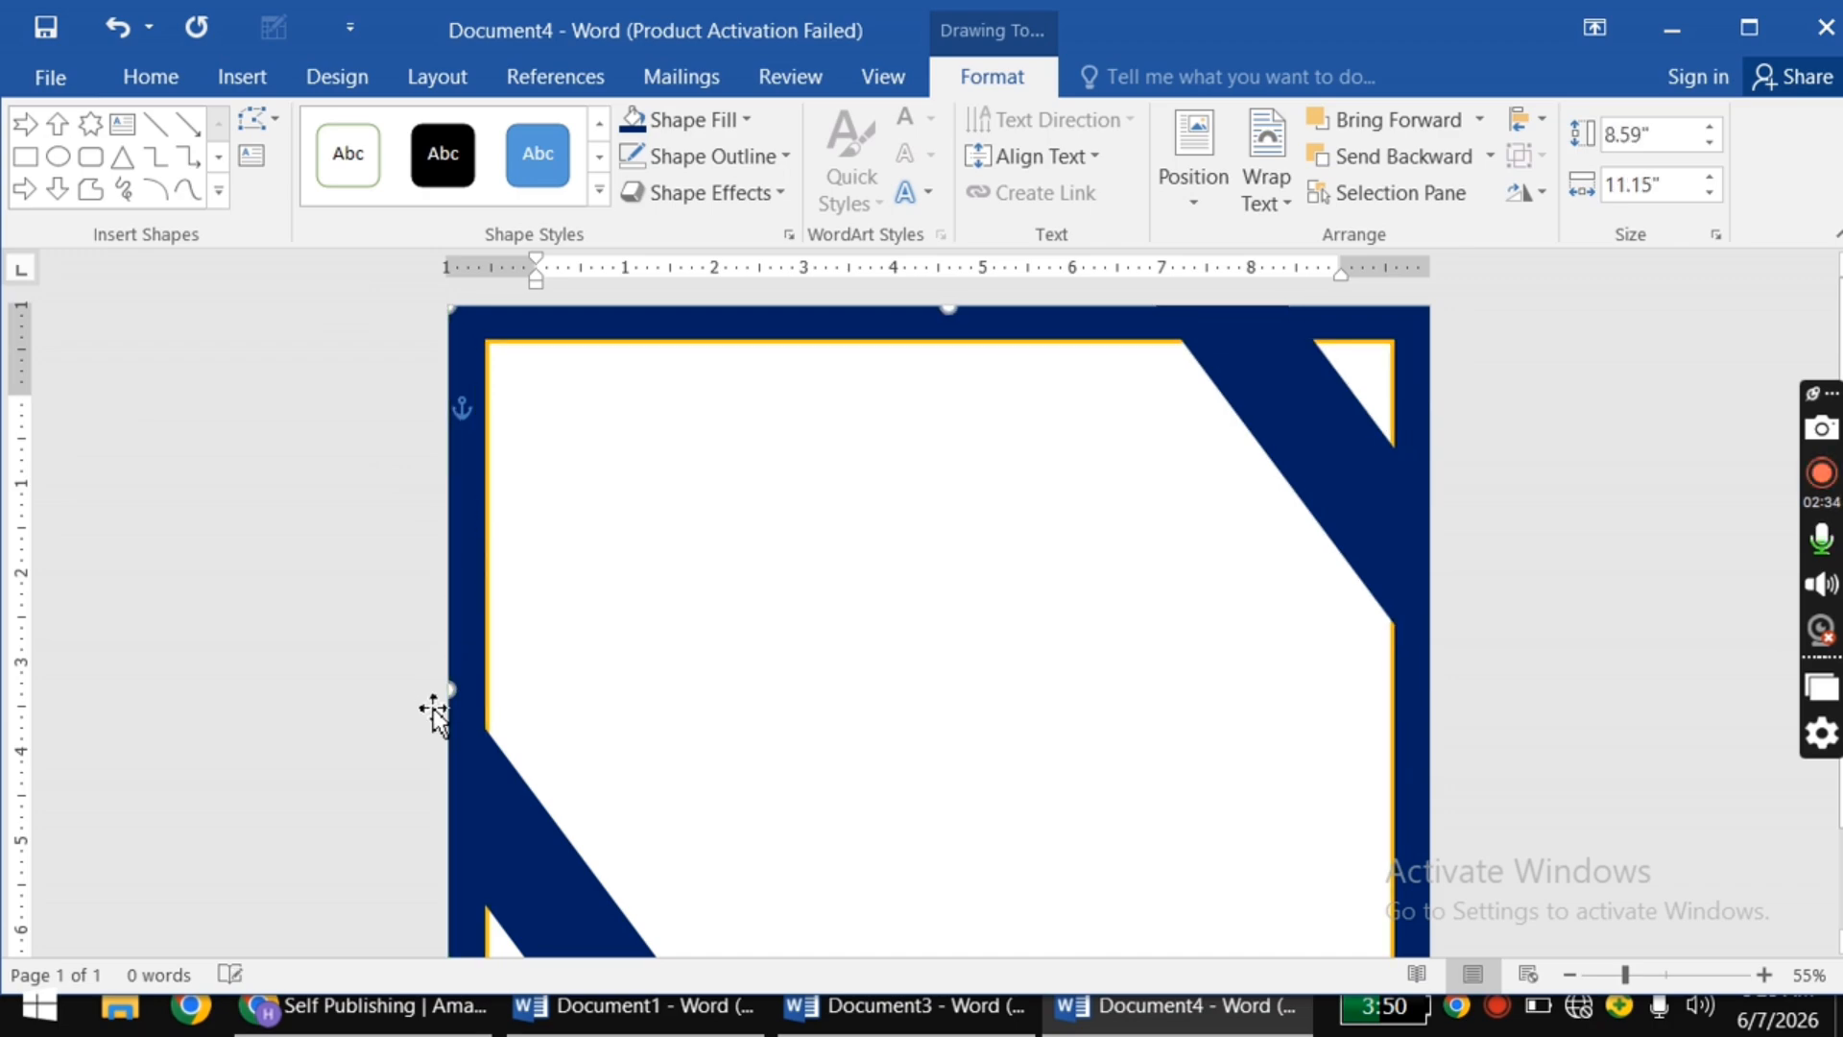
# Step: Draw a rectangle about 9.47" wide and 6.88" high inside the orange-outlined white area, over the diagonal bands
pyautogui.click(240, 91)
pyautogui.click(441, 197)
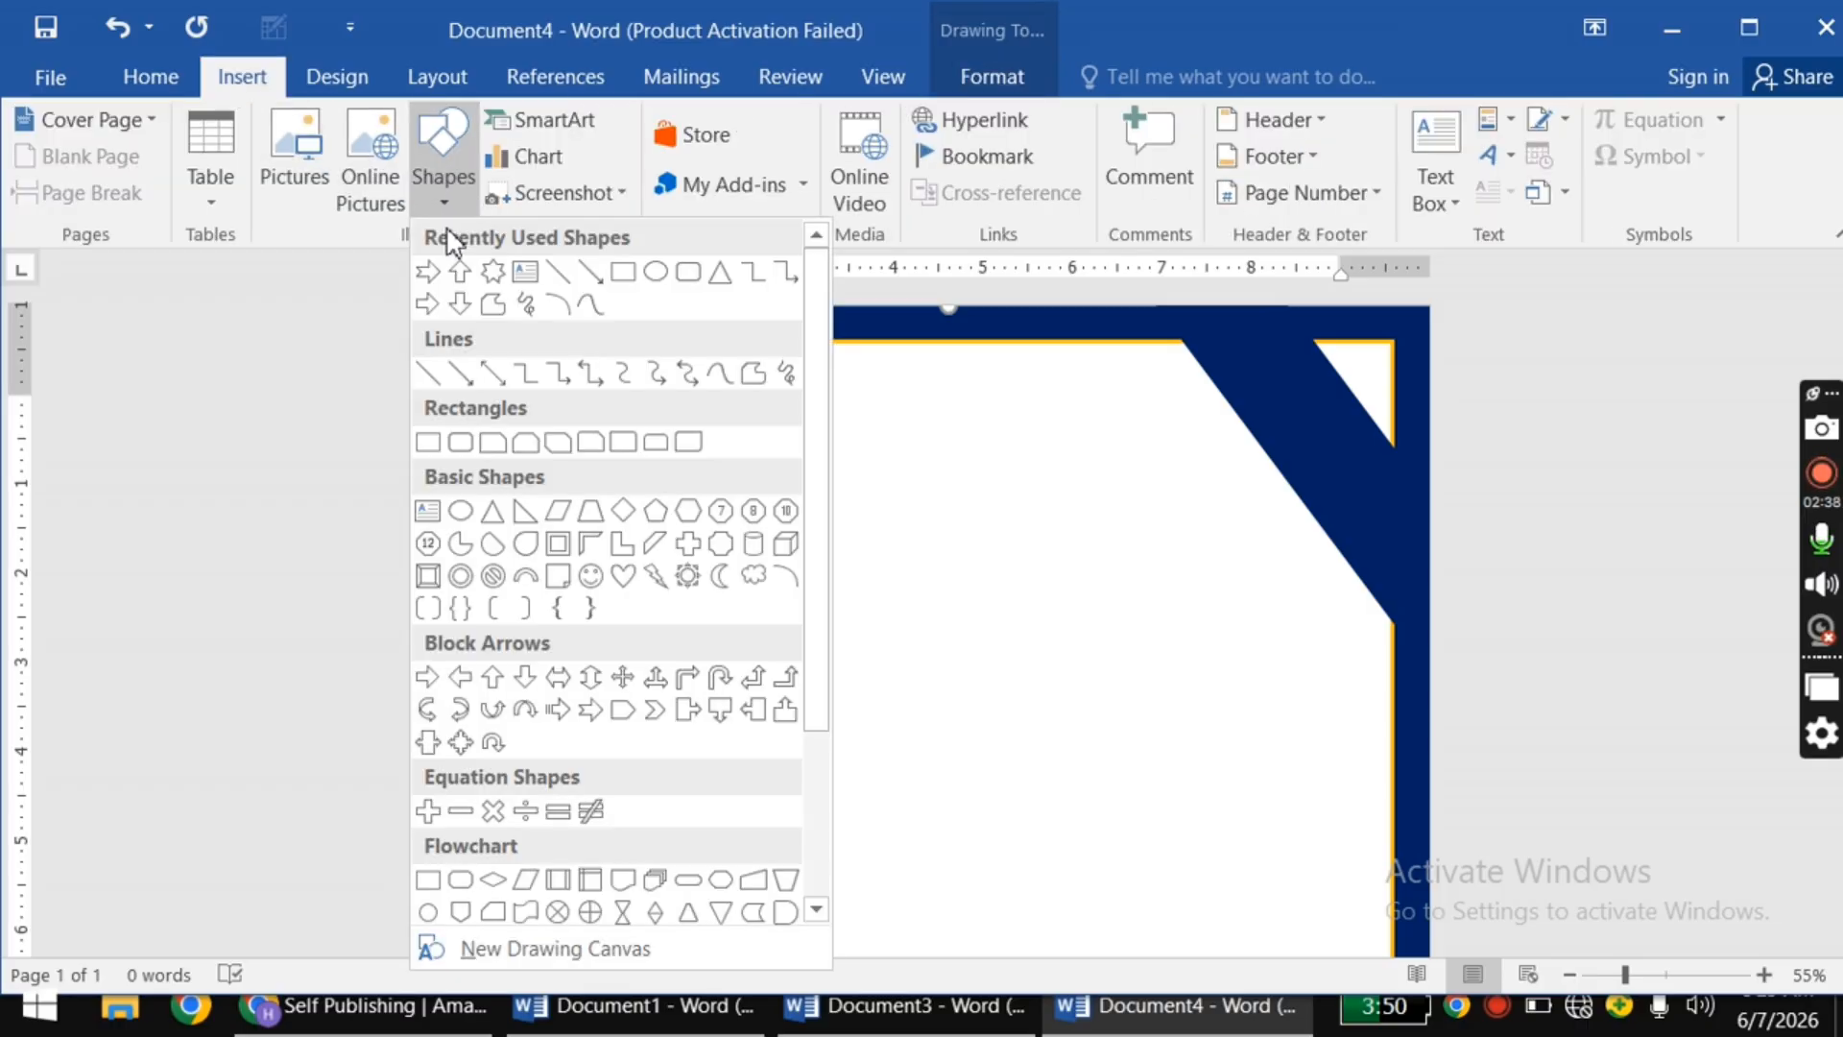
pyautogui.click(622, 271)
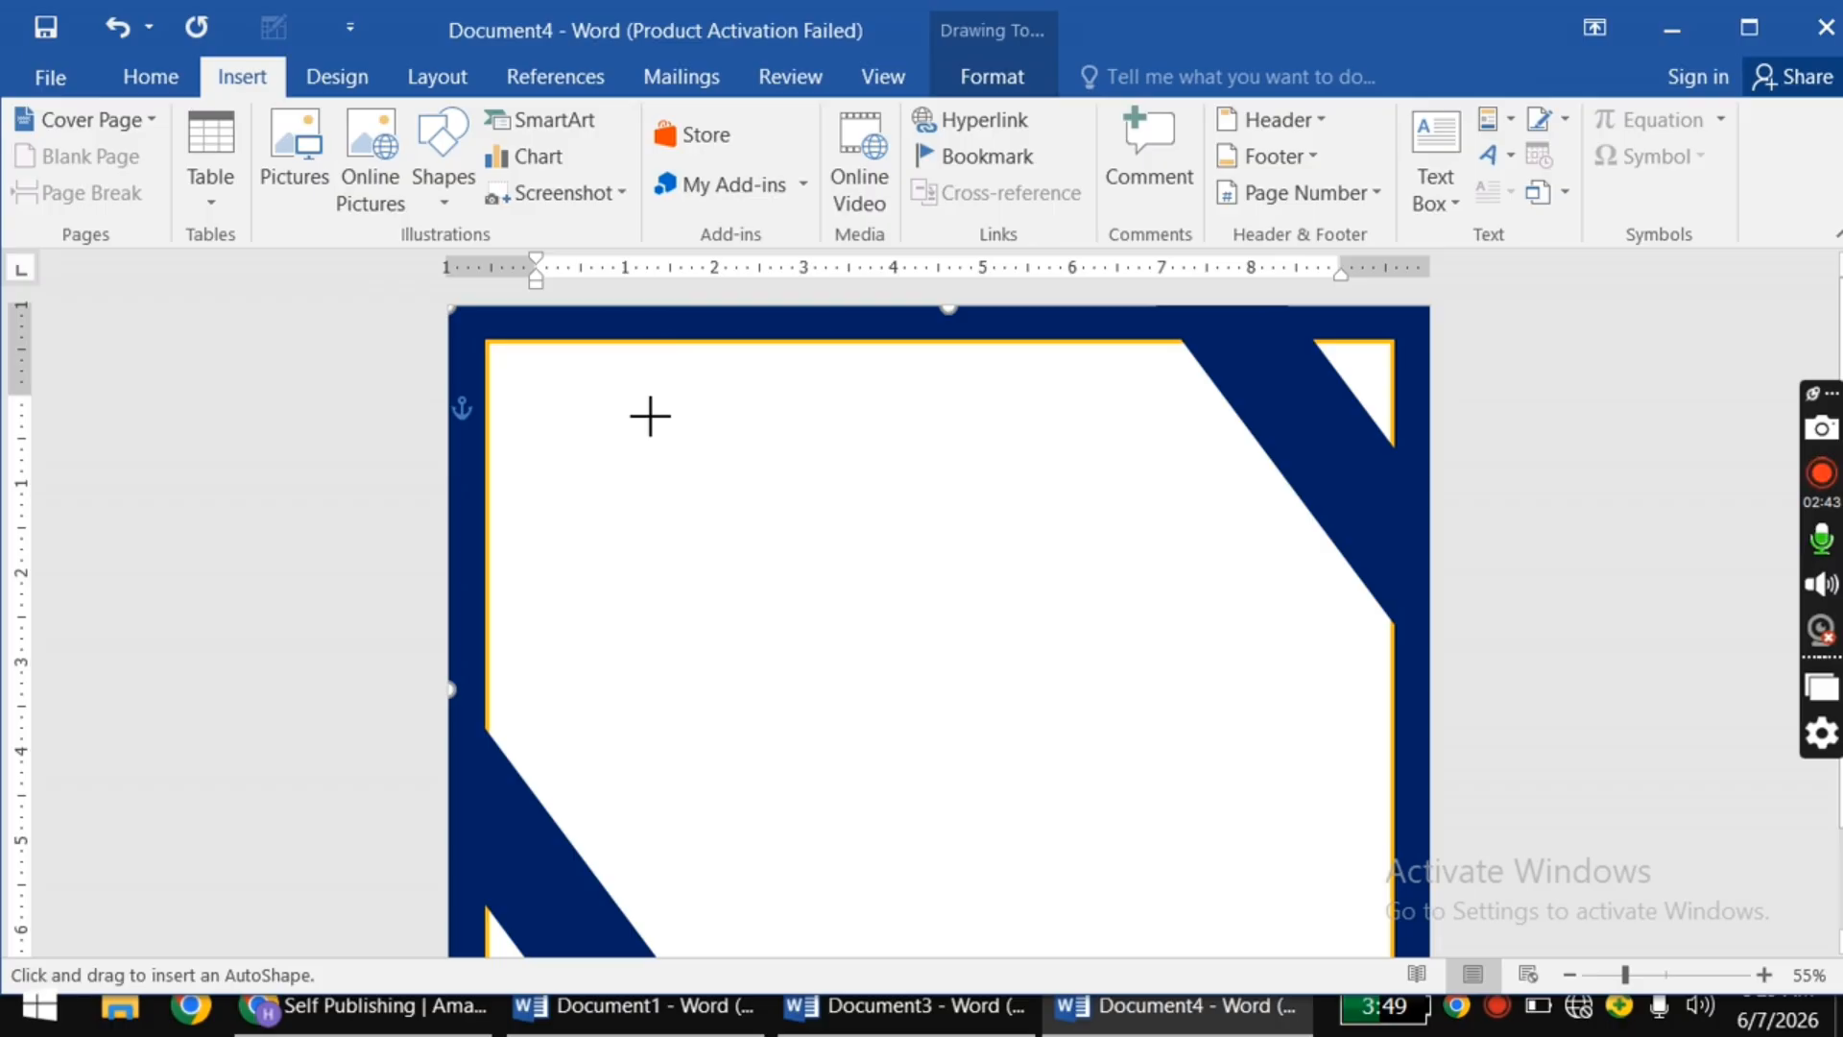
pyautogui.moveTo(878, 1025)
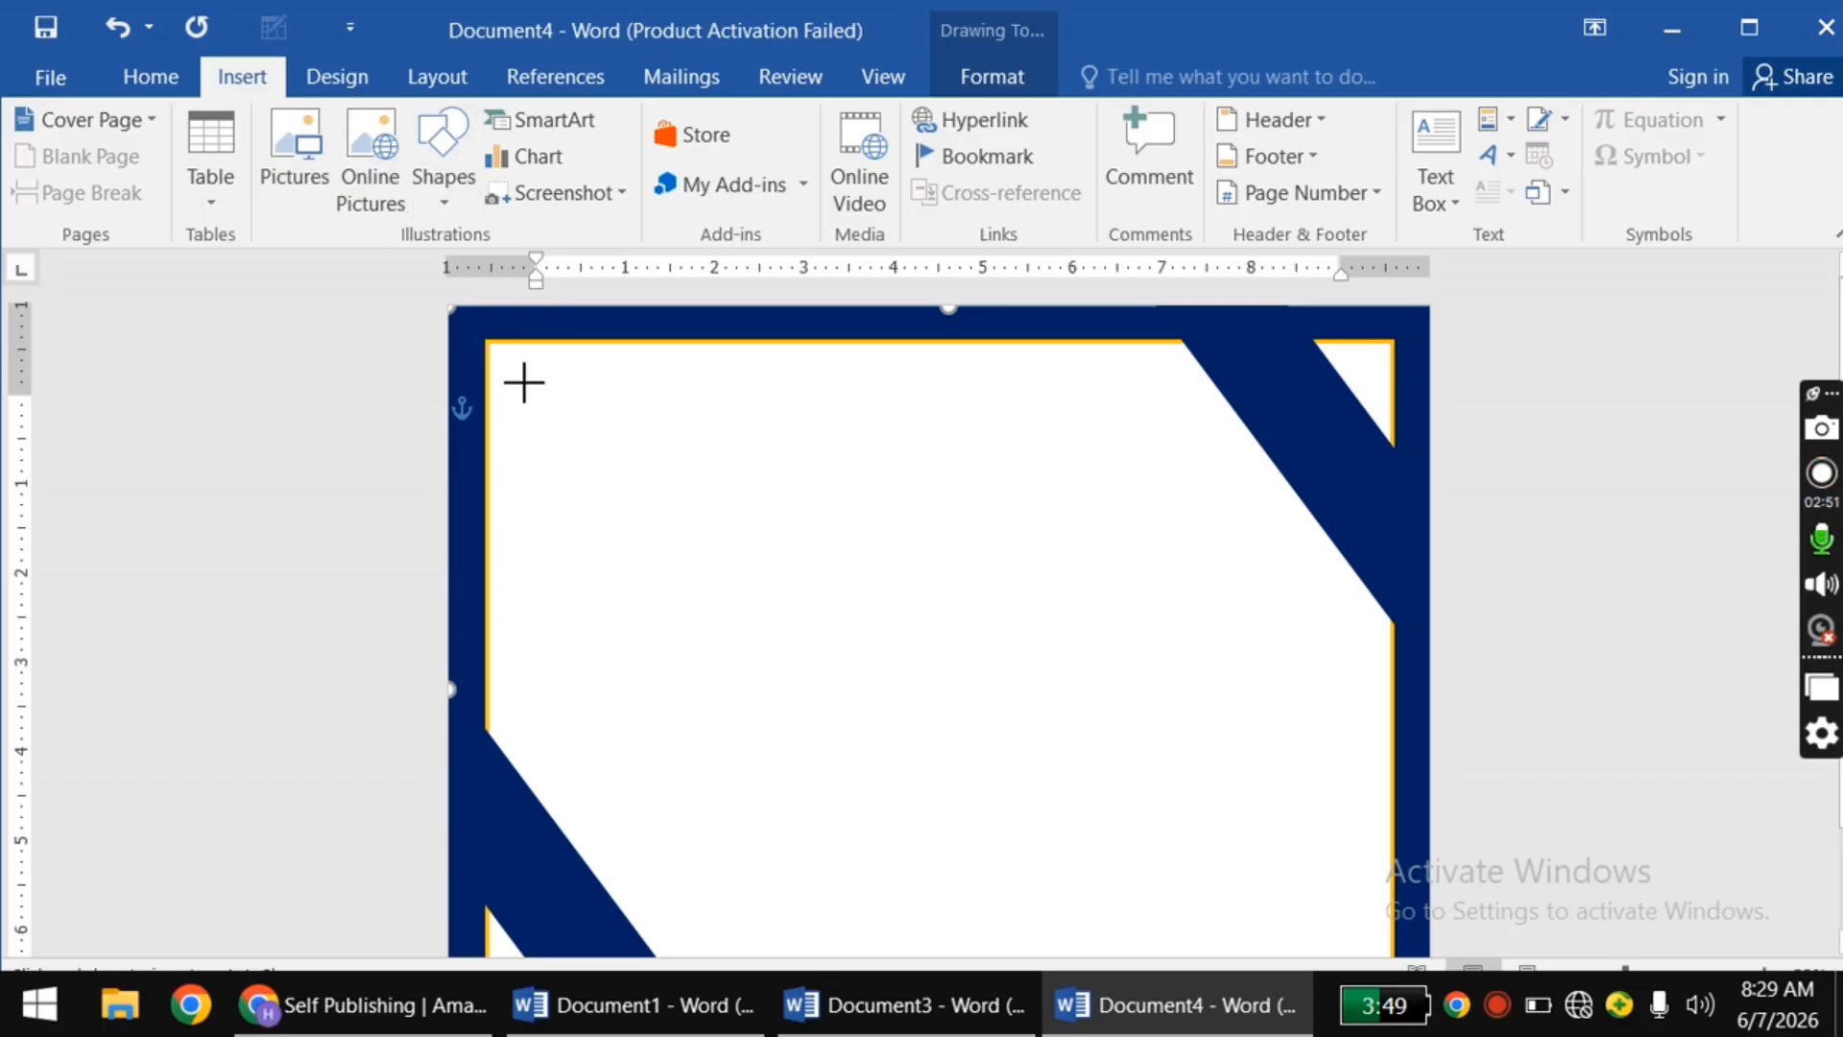
pyautogui.moveTo(520, 377)
pyautogui.mouseDown()
pyautogui.moveTo(695, 563)
pyautogui.moveTo(1214, 893)
pyautogui.moveTo(1328, 922)
pyautogui.moveTo(1346, 950)
pyautogui.moveTo(1373, 871)
pyautogui.mouseUp()
pyautogui.scroll(2, 1065, 681)
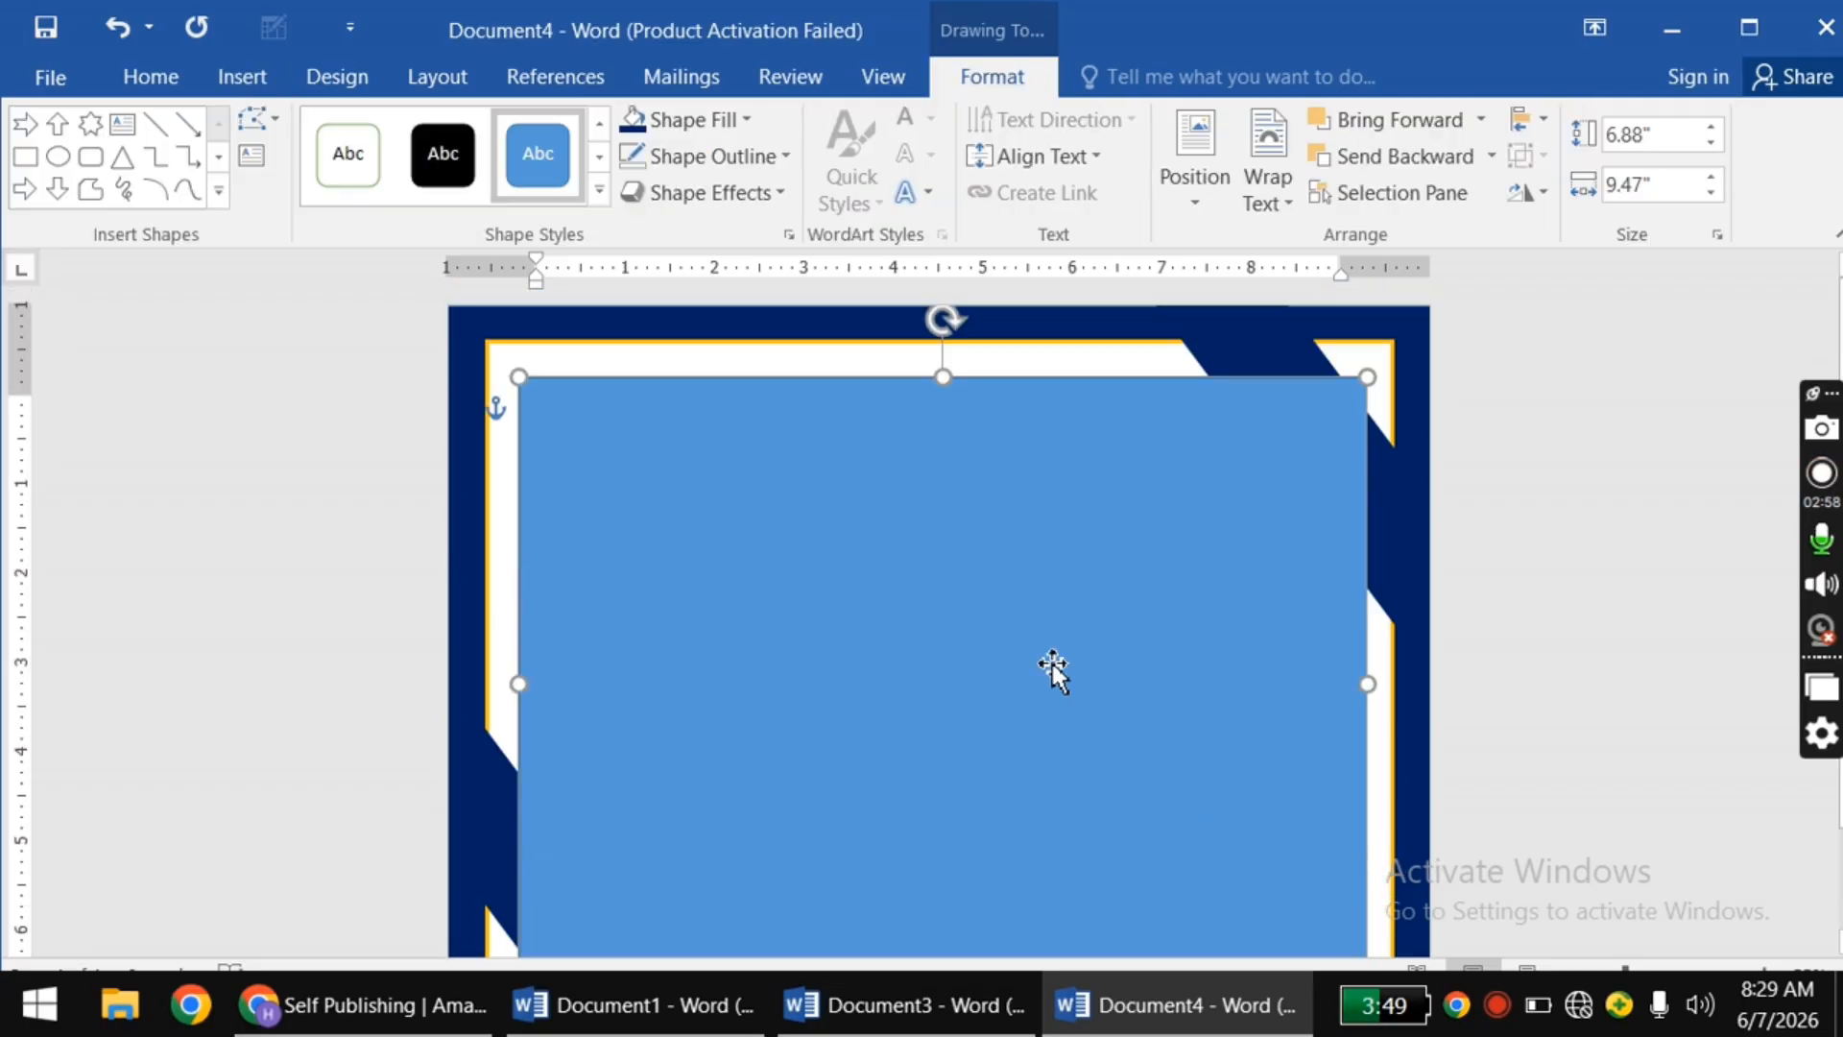
# Step: Shift the new rectangle up and slightly left within the orange frame and extend its lower edge to about 7.17" high
pyautogui.moveTo(639, 472)
pyautogui.mouseDown()
pyautogui.moveTo(613, 415)
pyautogui.moveTo(617, 471)
pyautogui.mouseUp()
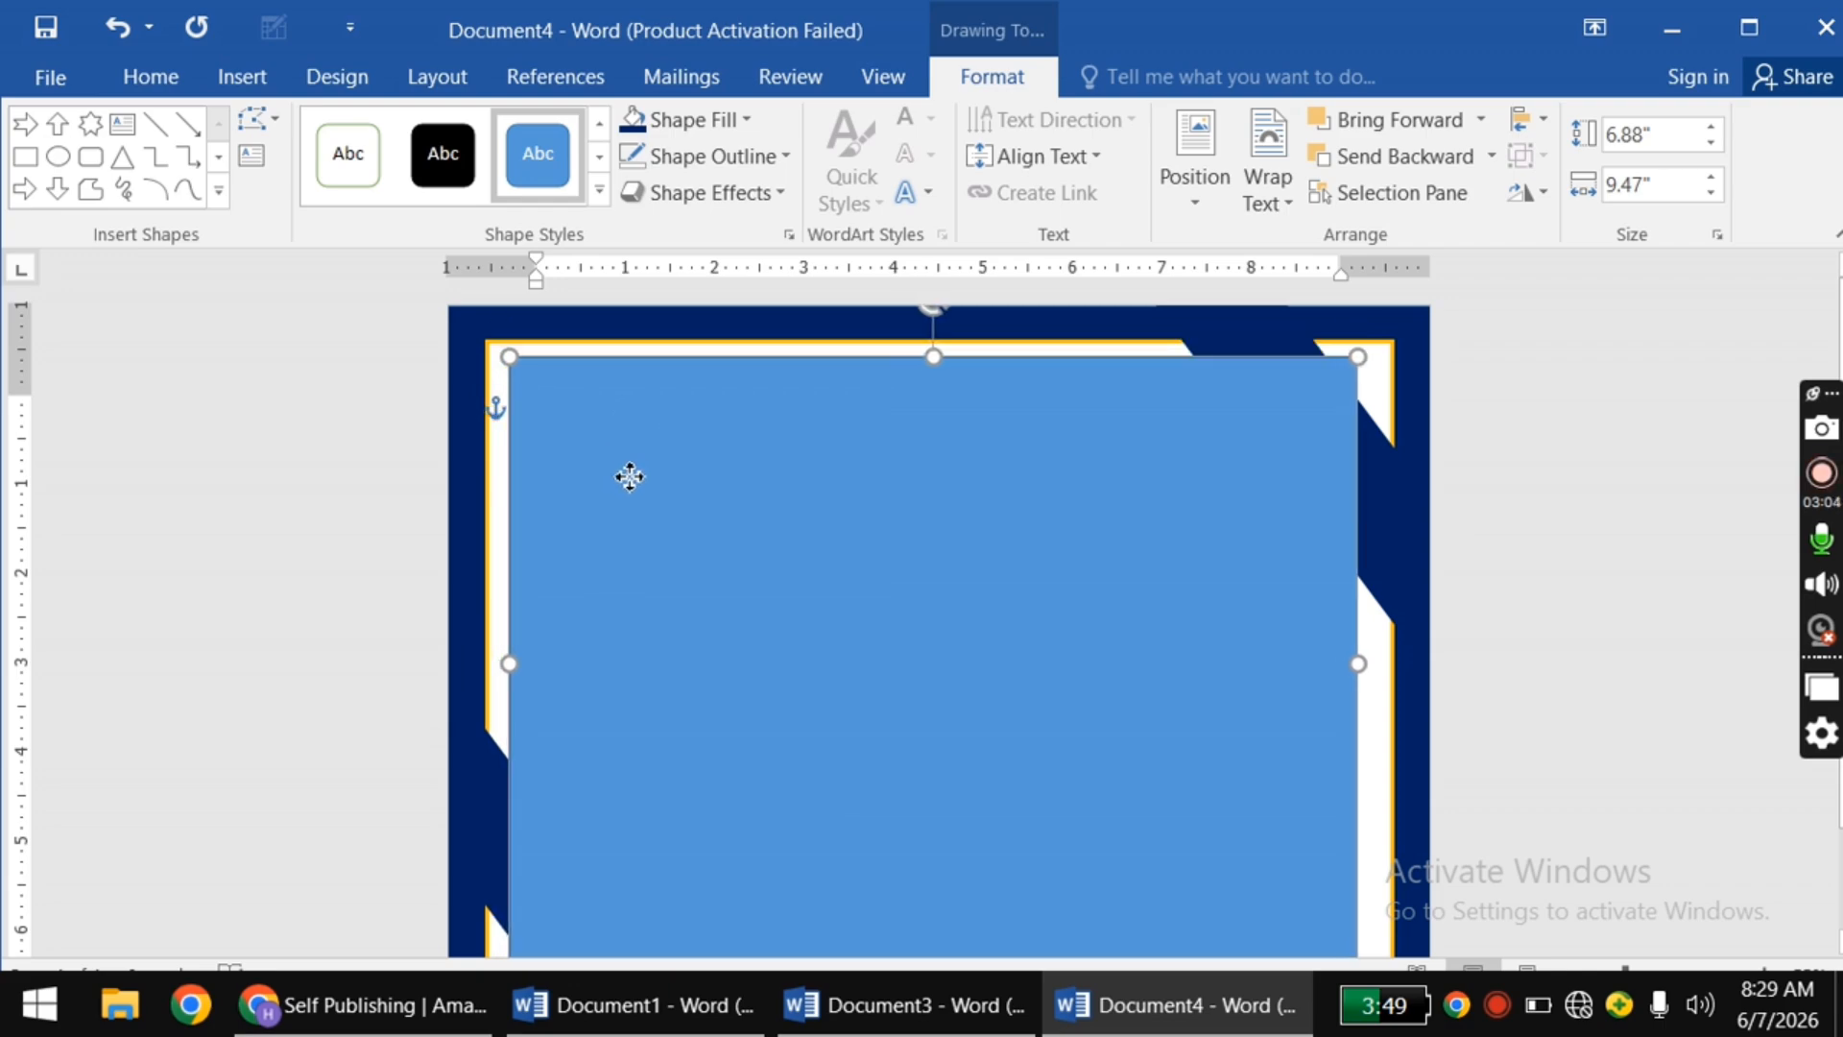
pyautogui.press('Right')
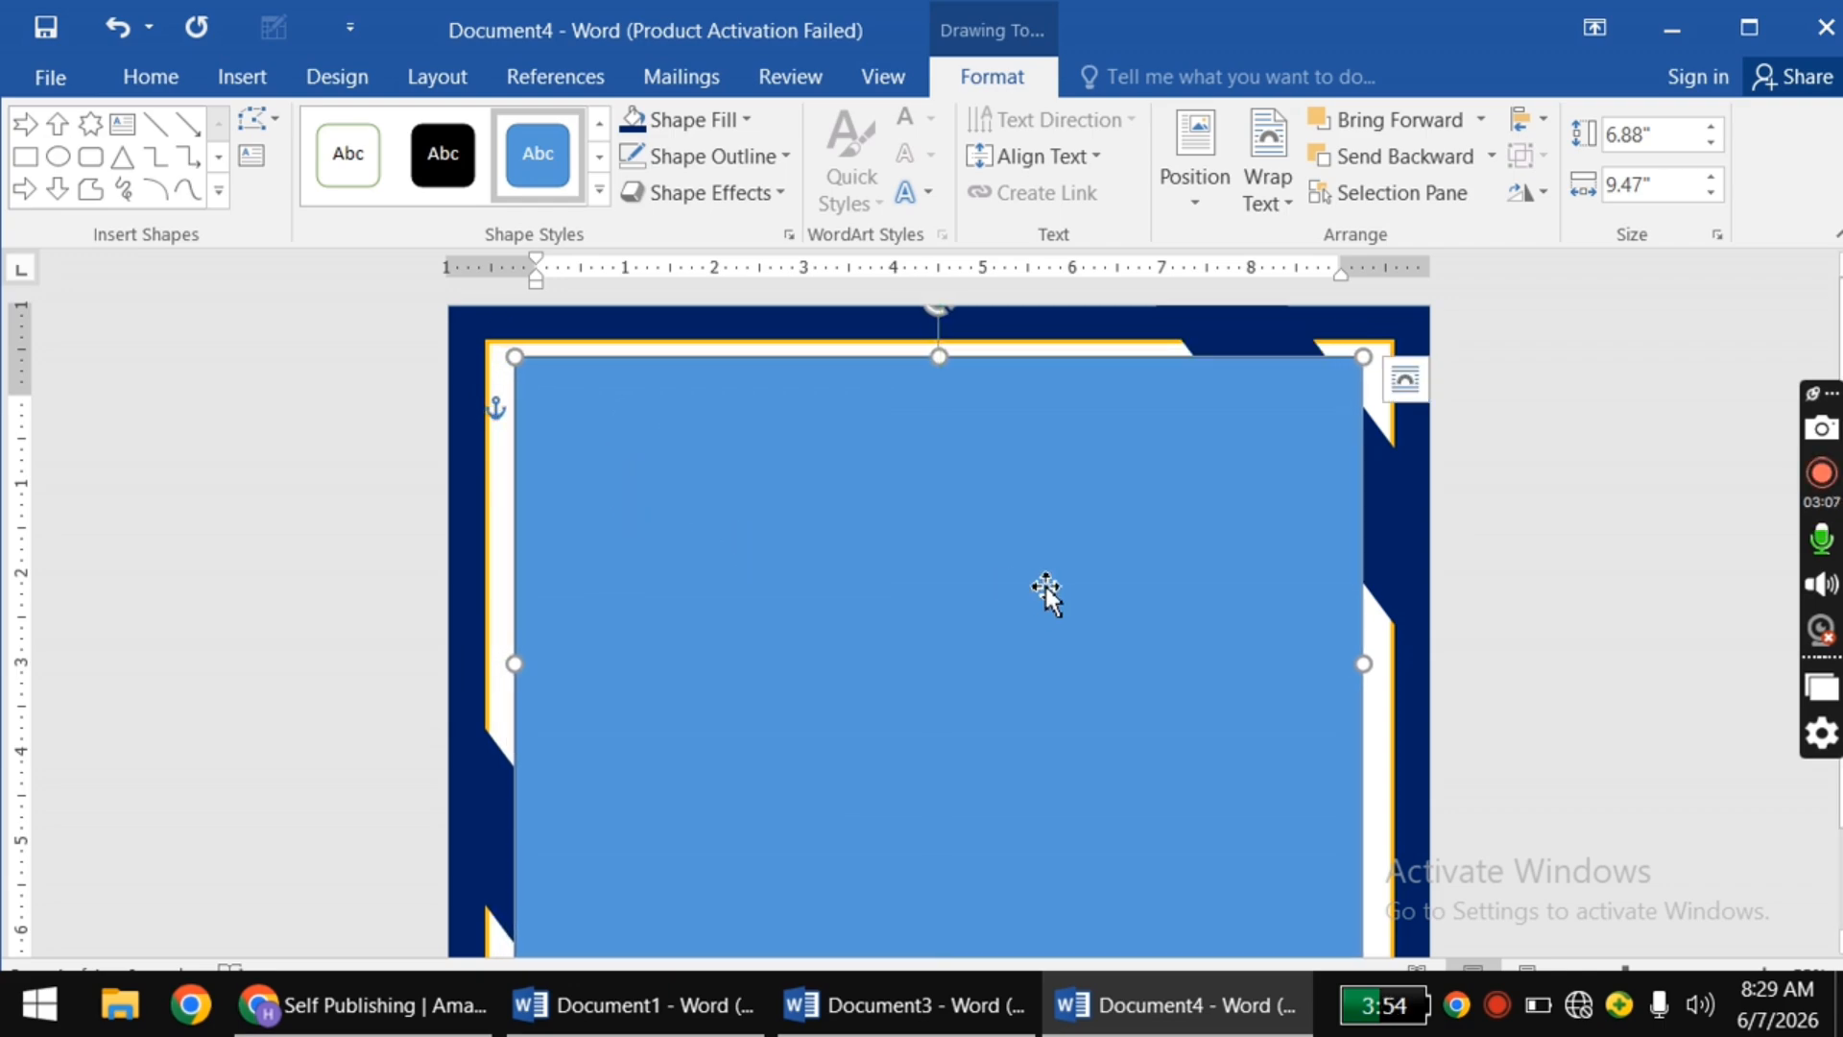
pyautogui.scroll(-2, 1051, 588)
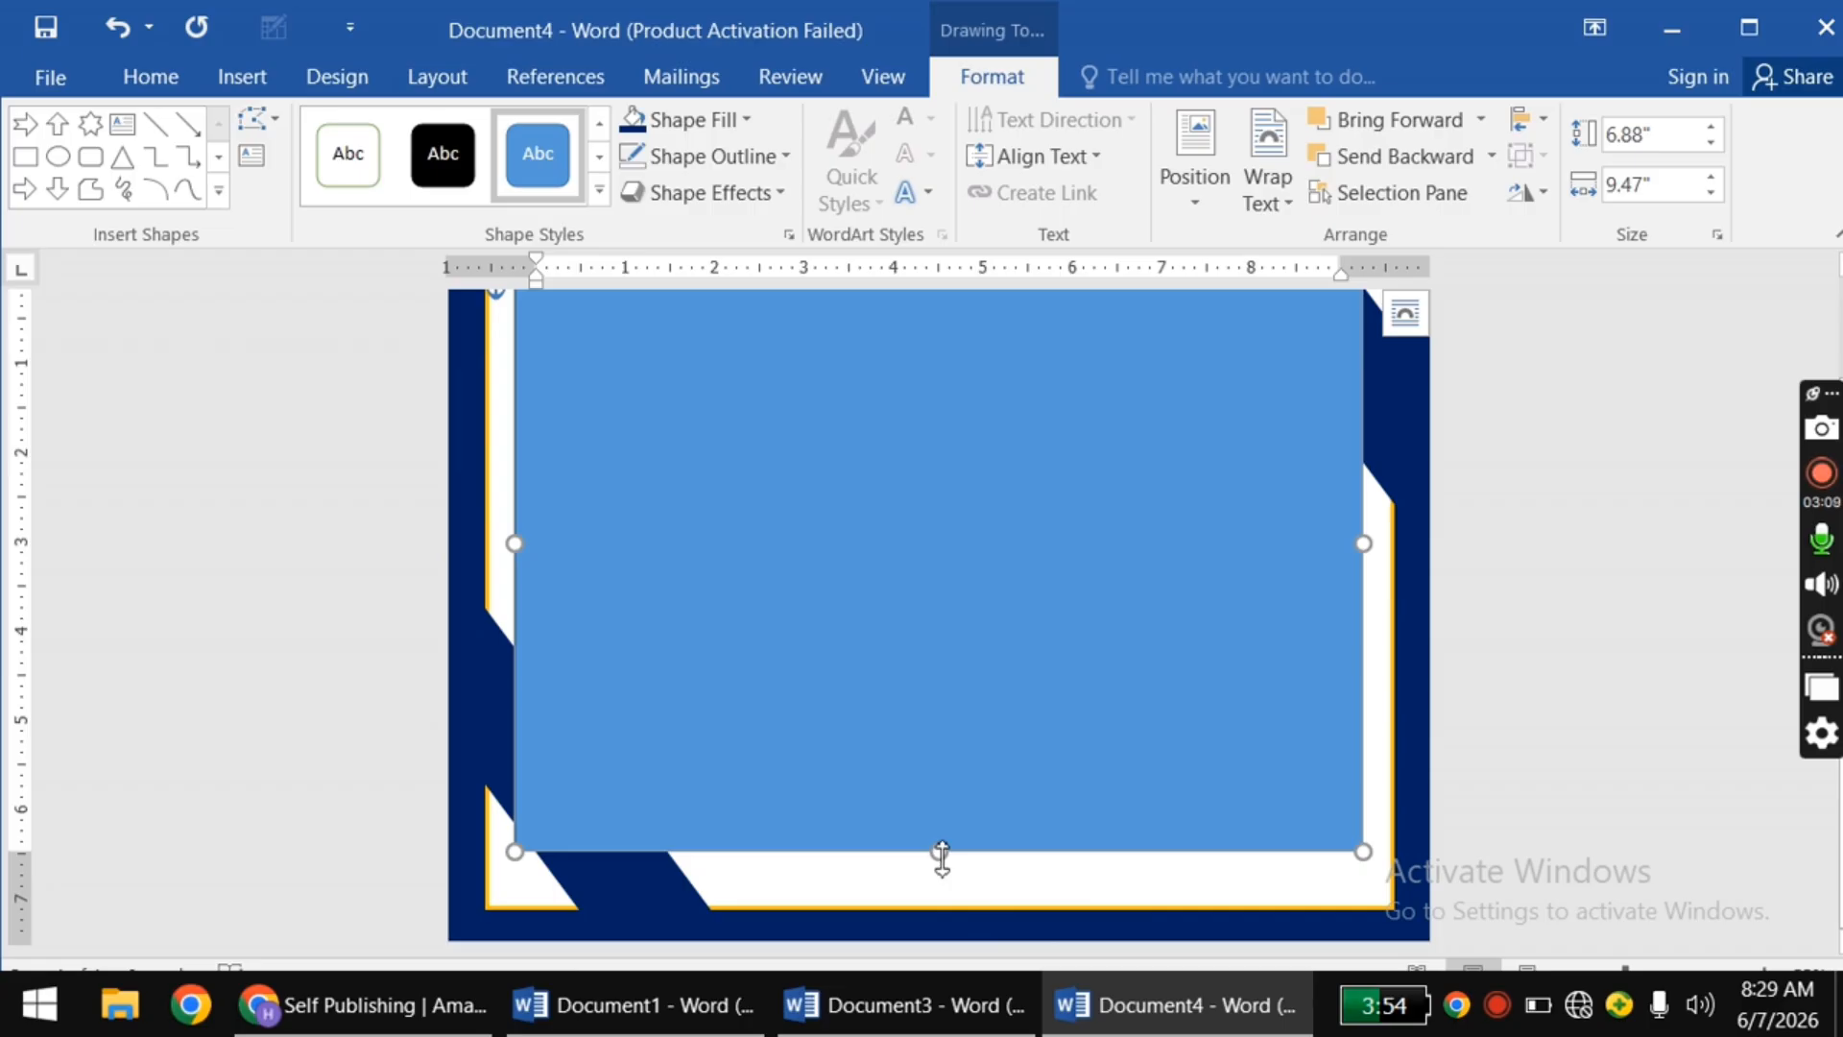
pyautogui.moveTo(941, 855); pyautogui.dragTo(943, 876)
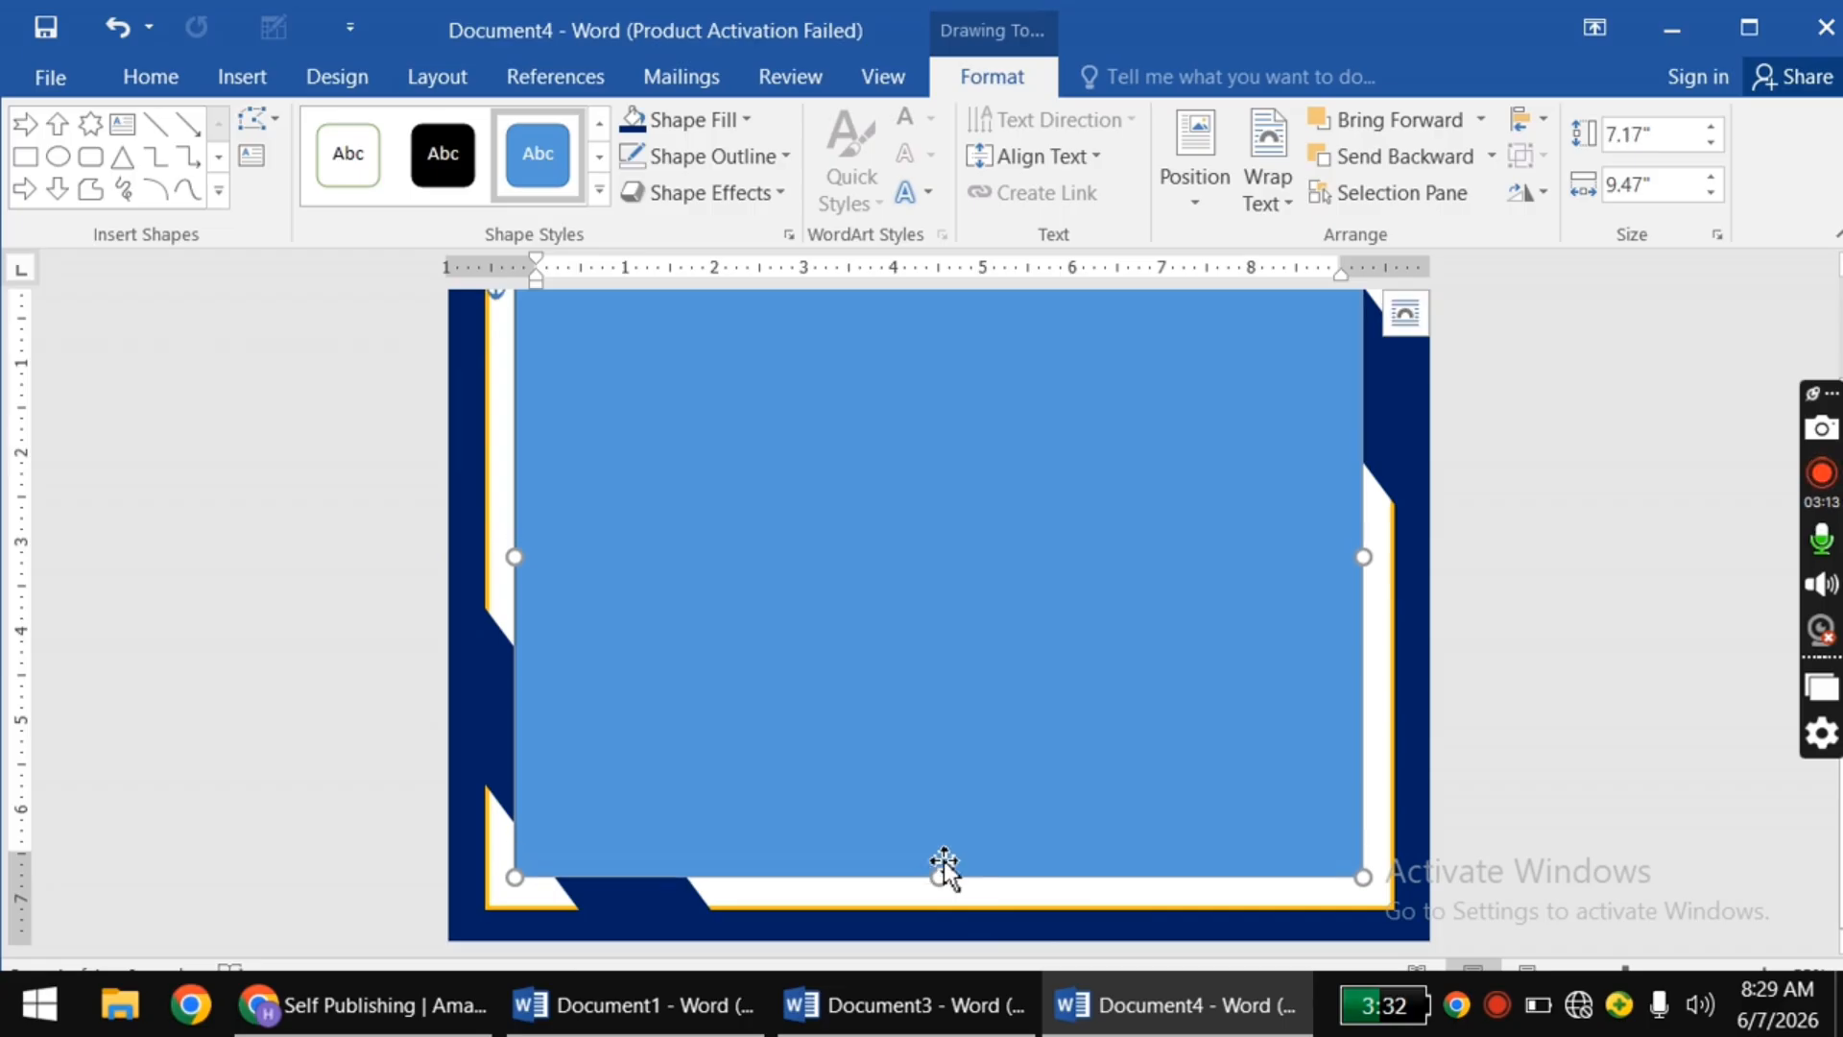
pyautogui.scroll(2, 971, 698)
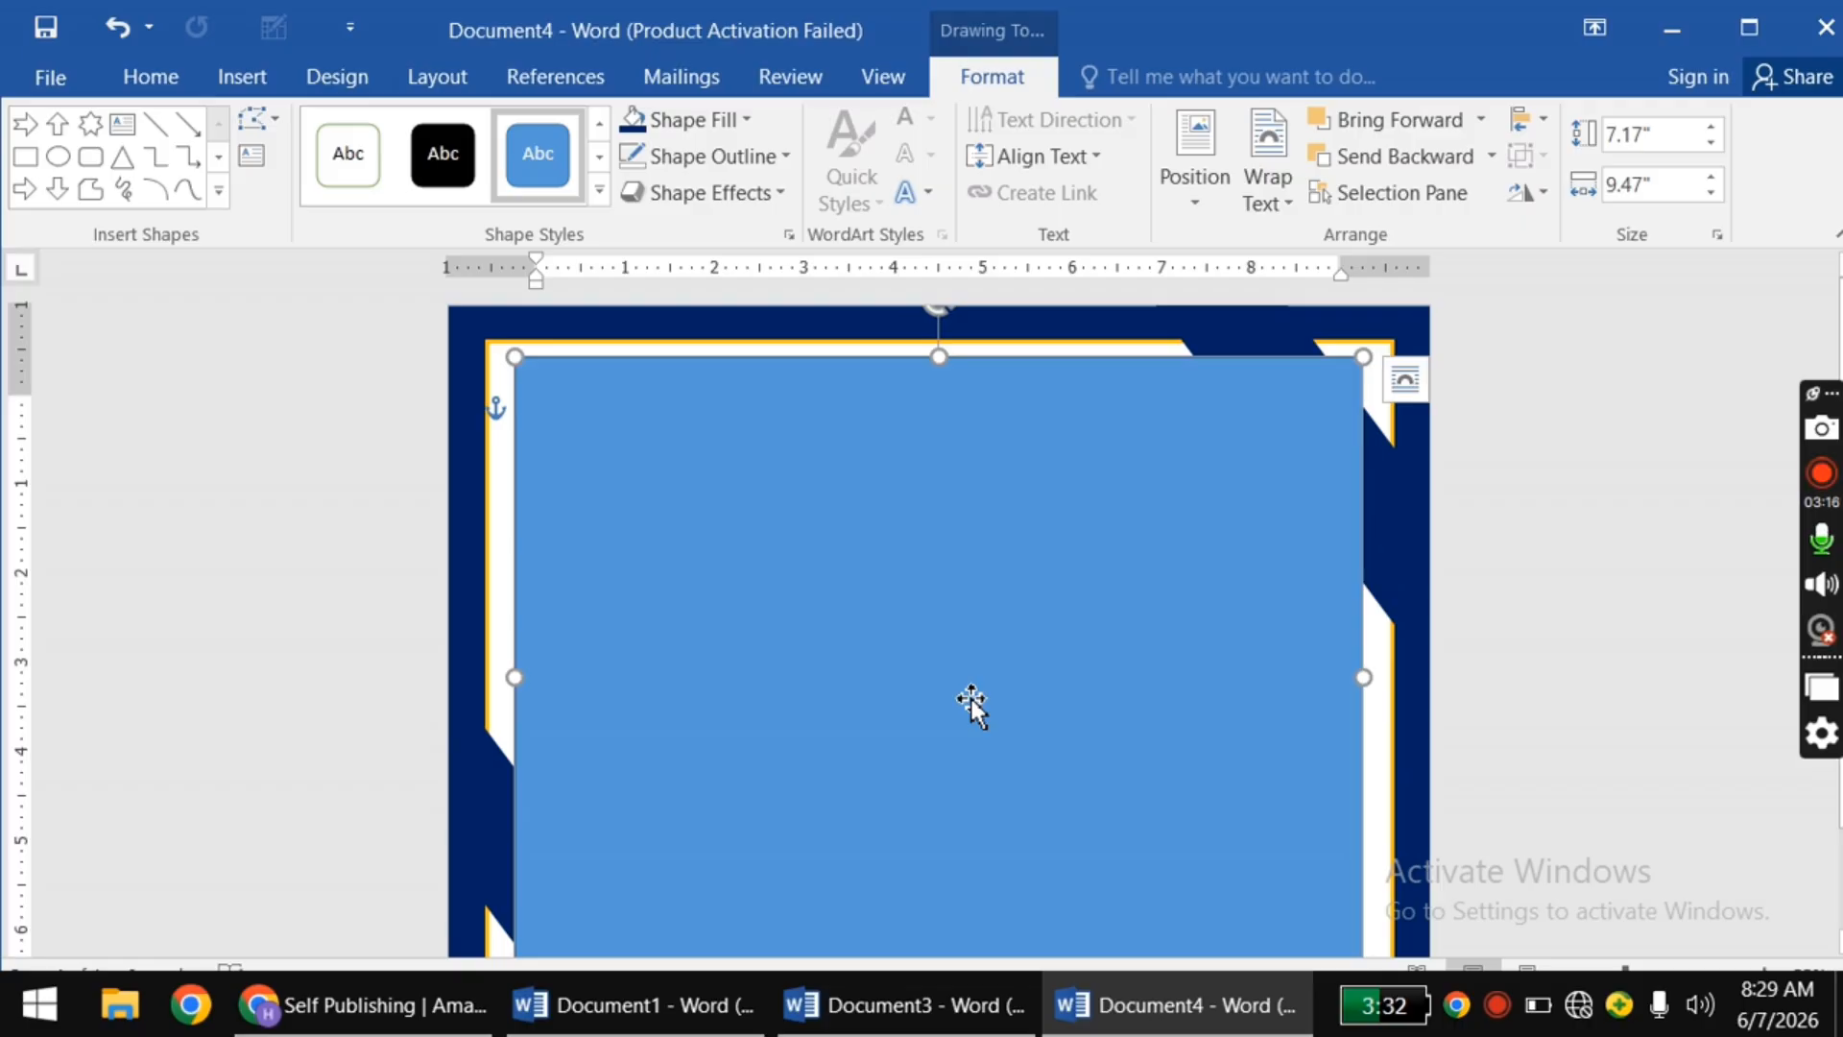
pyautogui.scroll(-2, 971, 699)
pyautogui.scroll(2, 971, 699)
# Step: Apply the white outlined preset style to the new rectangle and give it an orange outline with a 3 pt weight
pyautogui.click(350, 178)
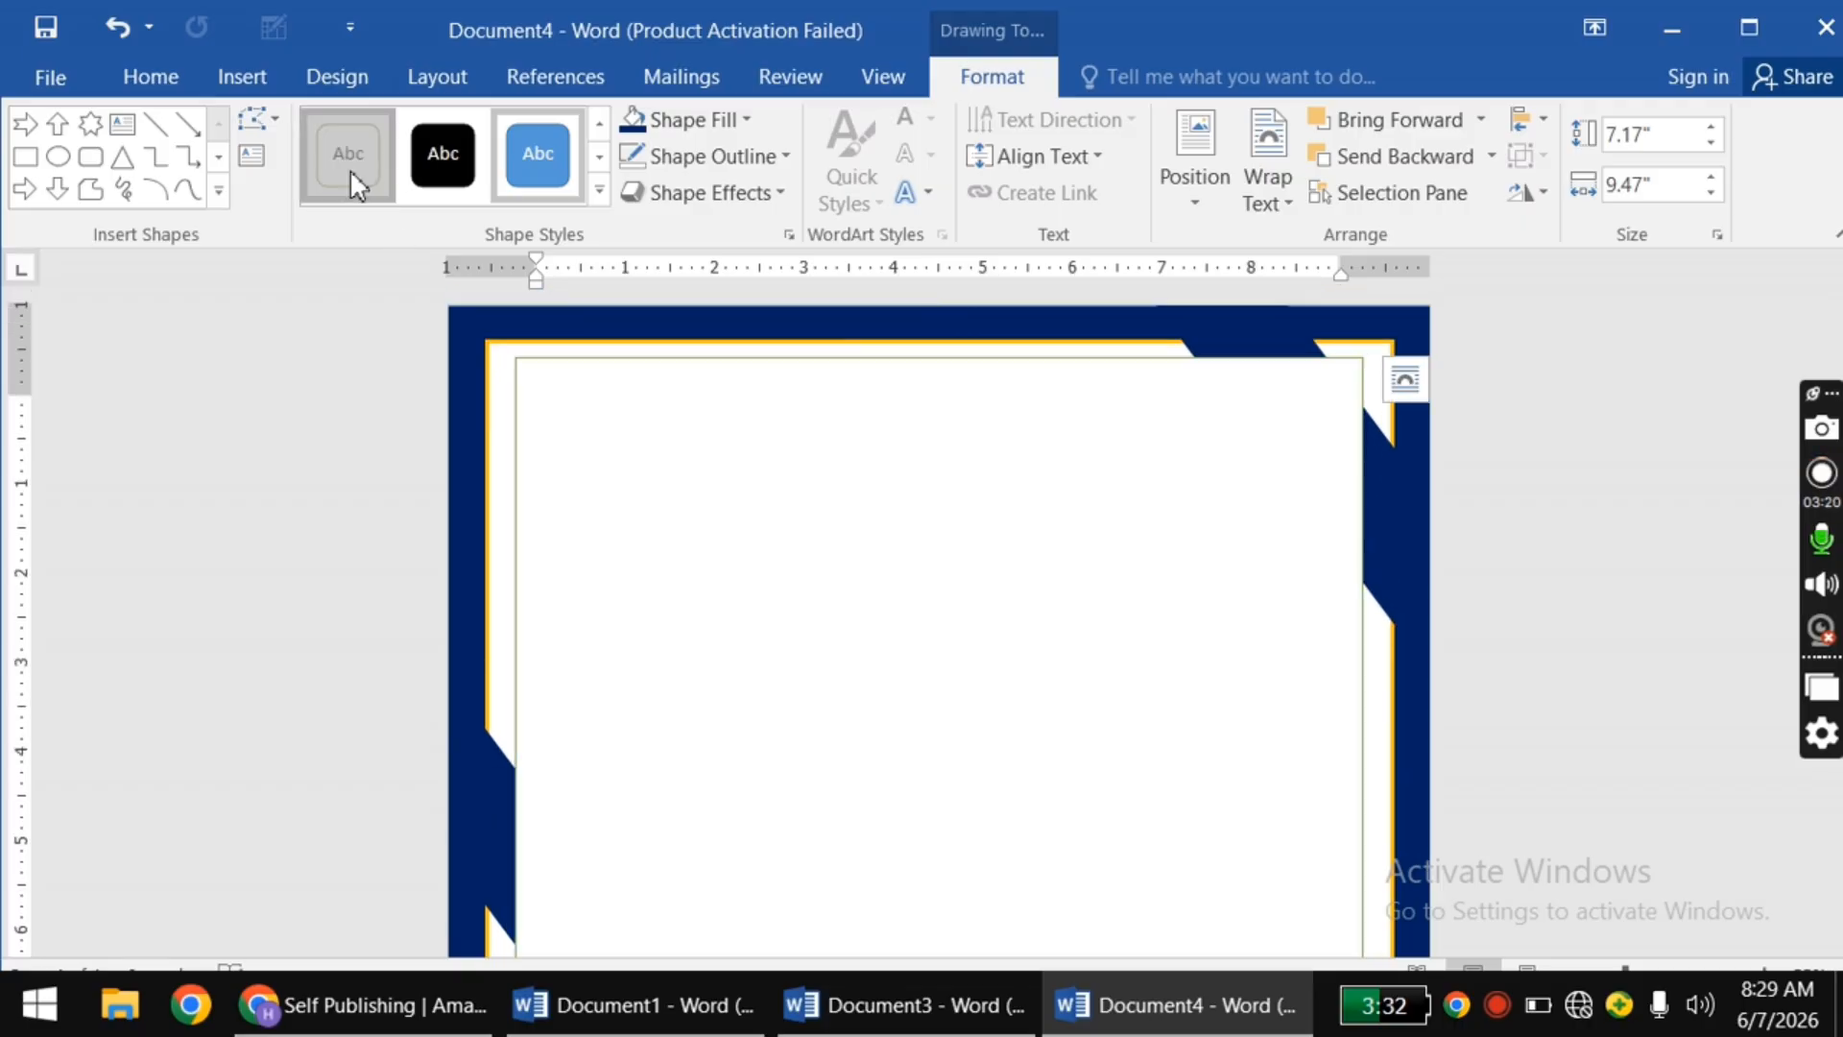
pyautogui.click(787, 159)
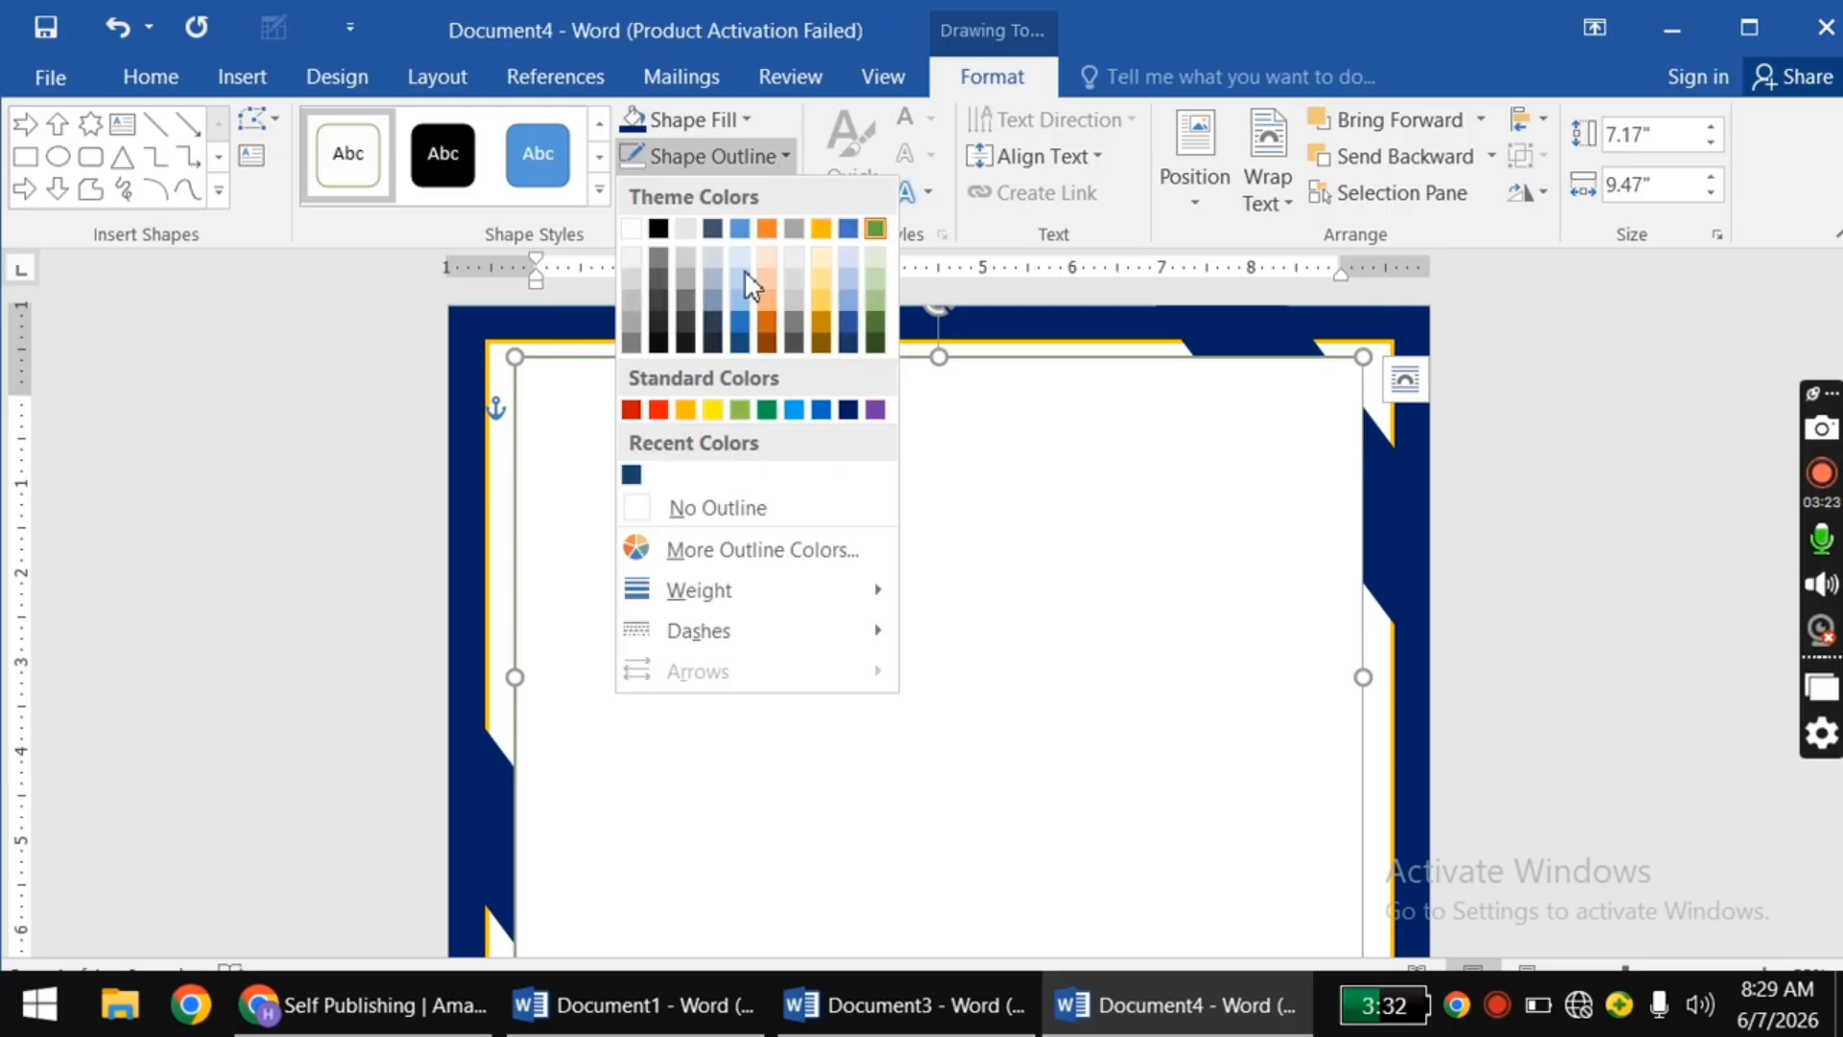
pyautogui.click(686, 410)
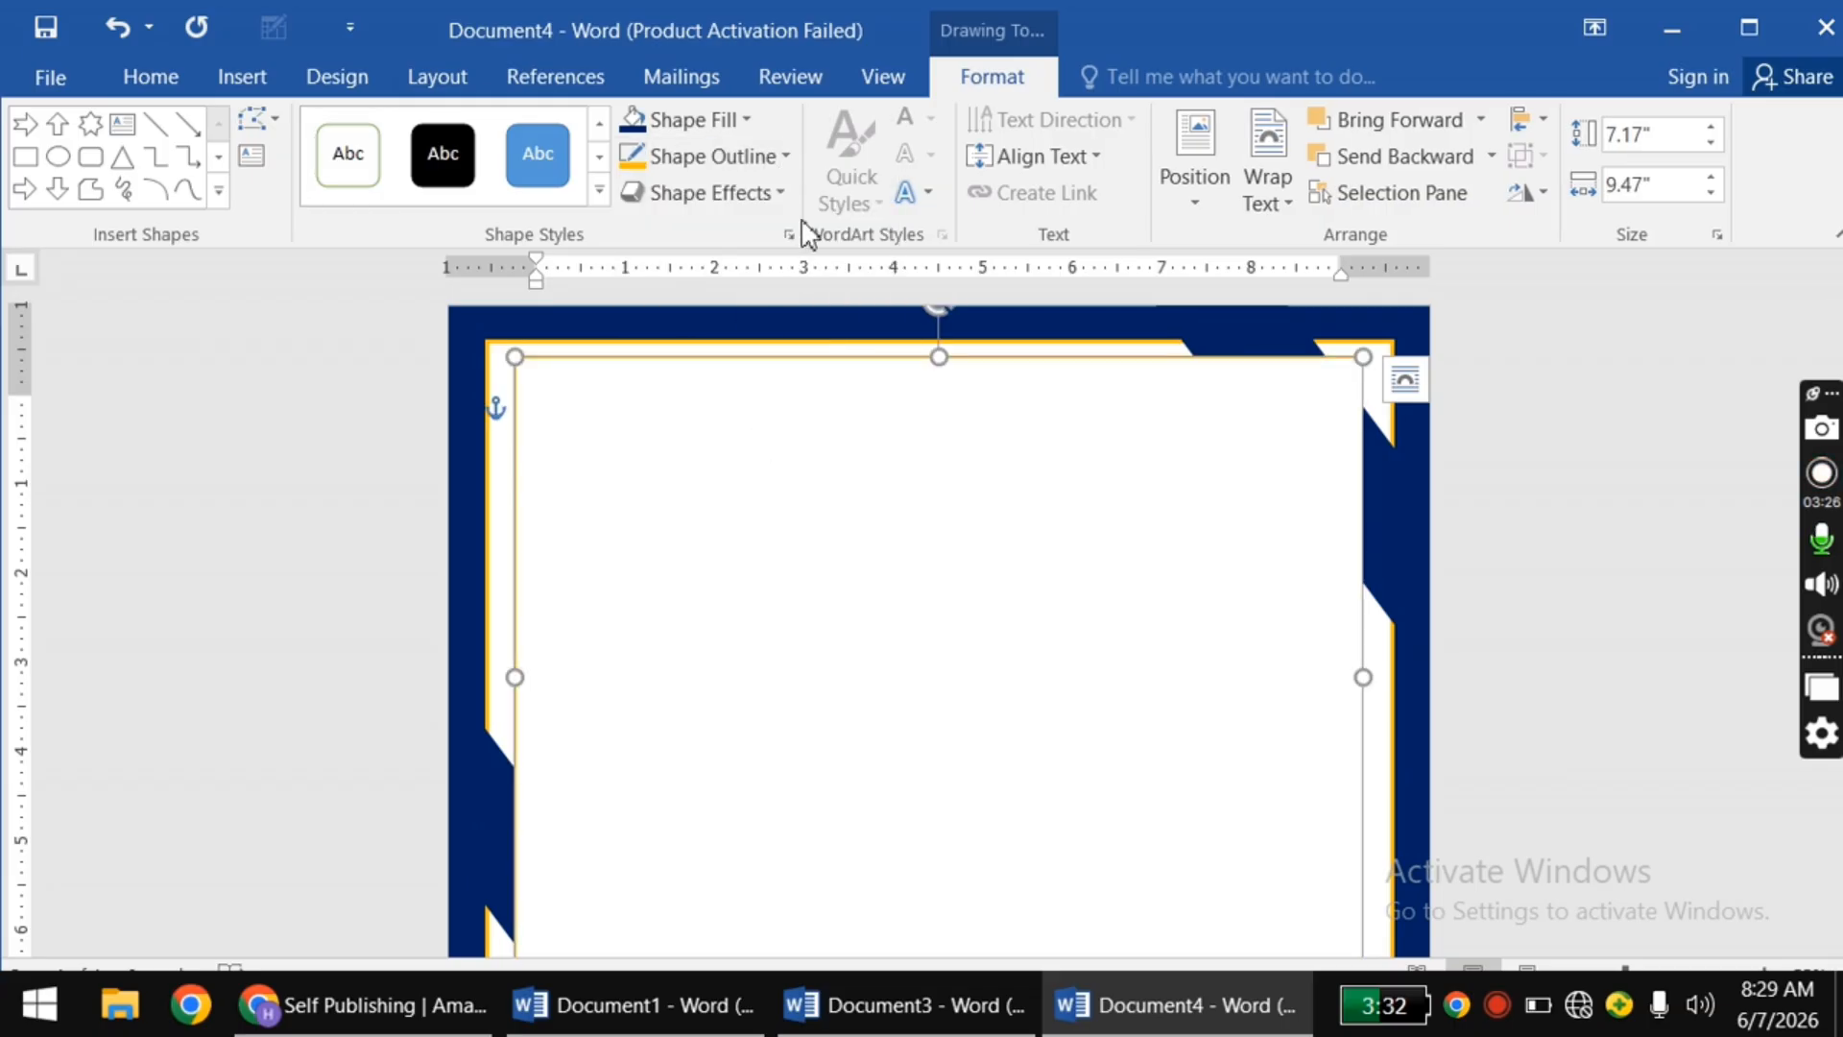
pyautogui.click(779, 161)
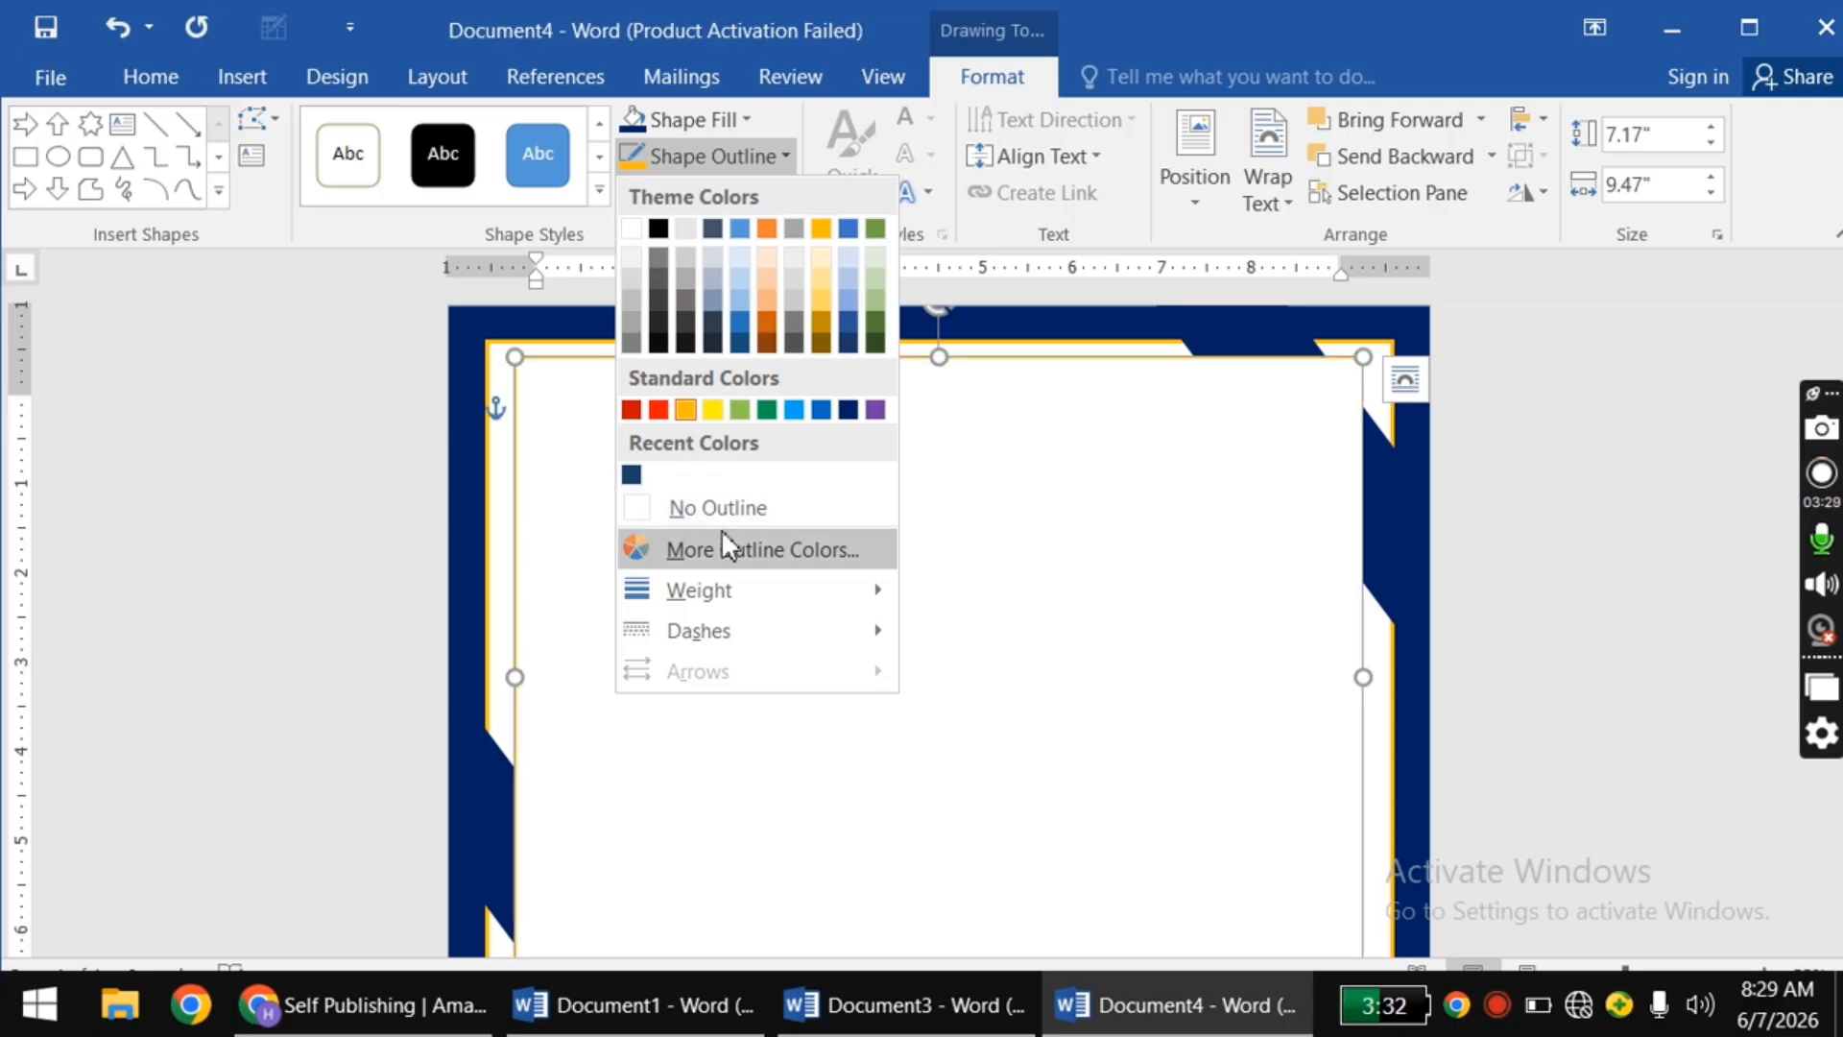
pyautogui.moveTo(792, 593)
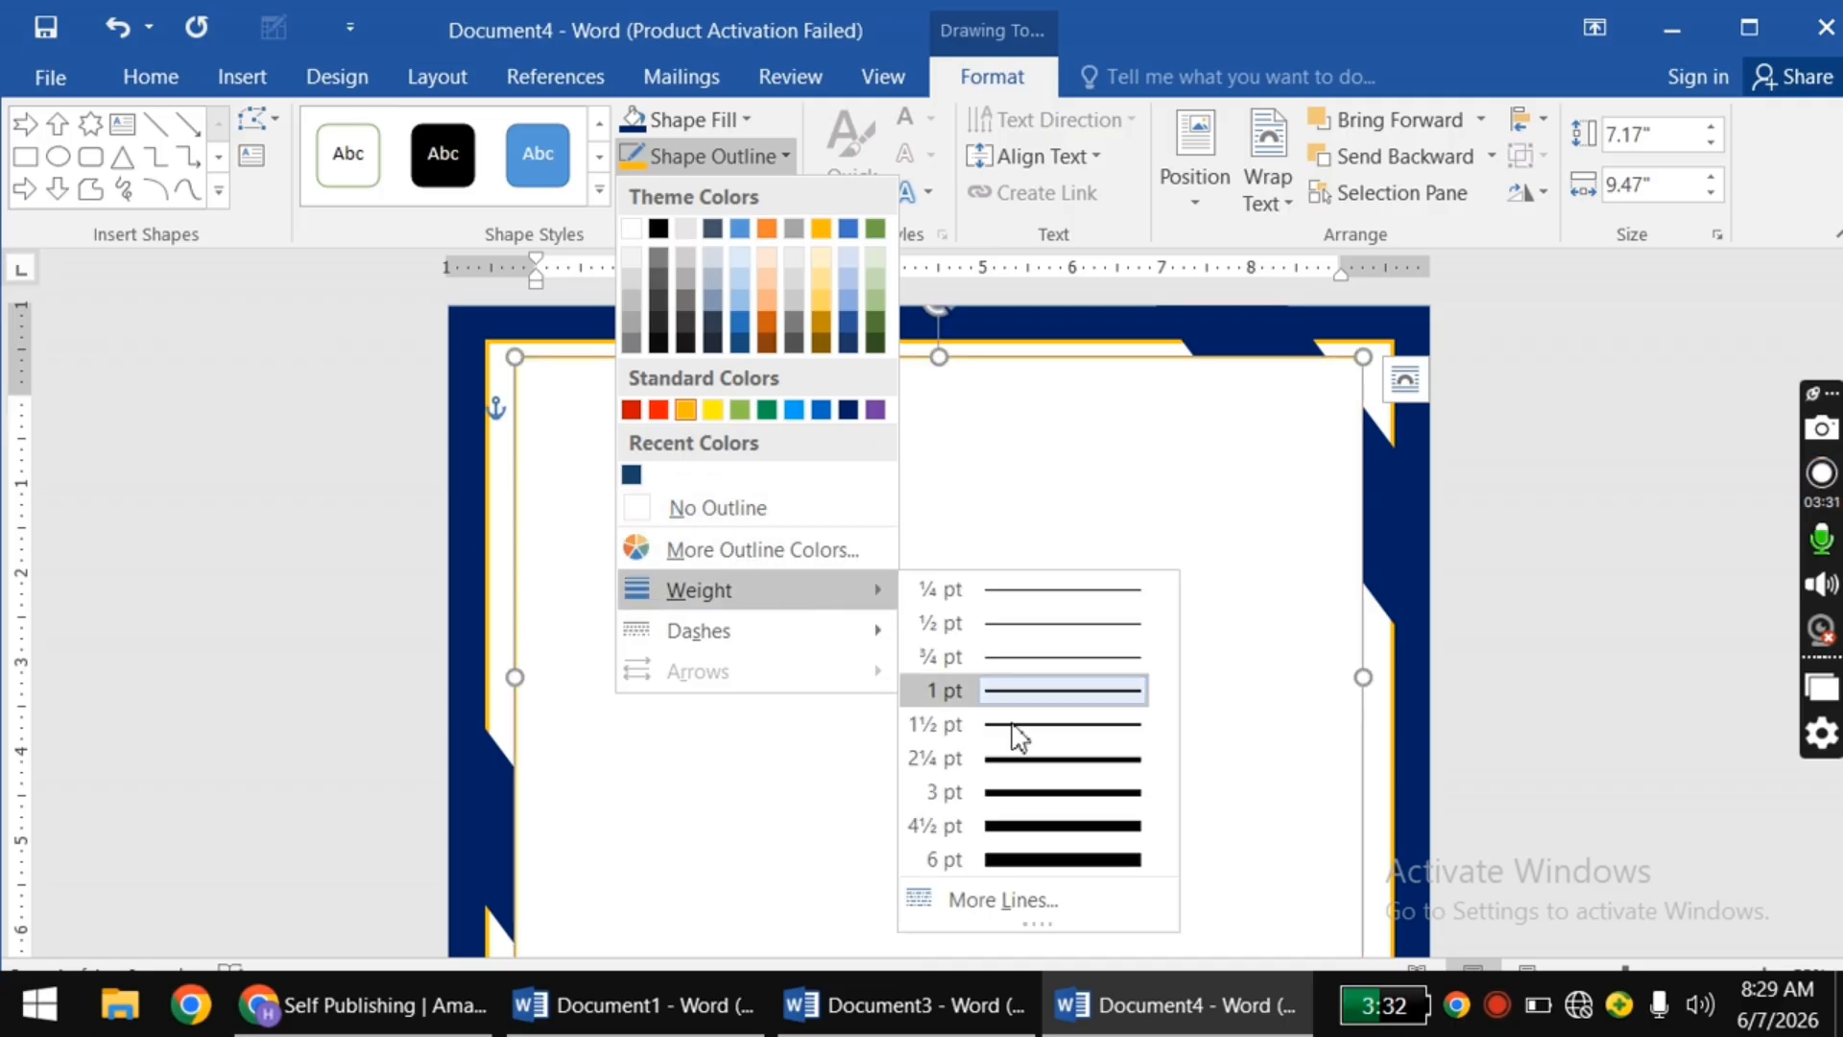
pyautogui.click(1053, 792)
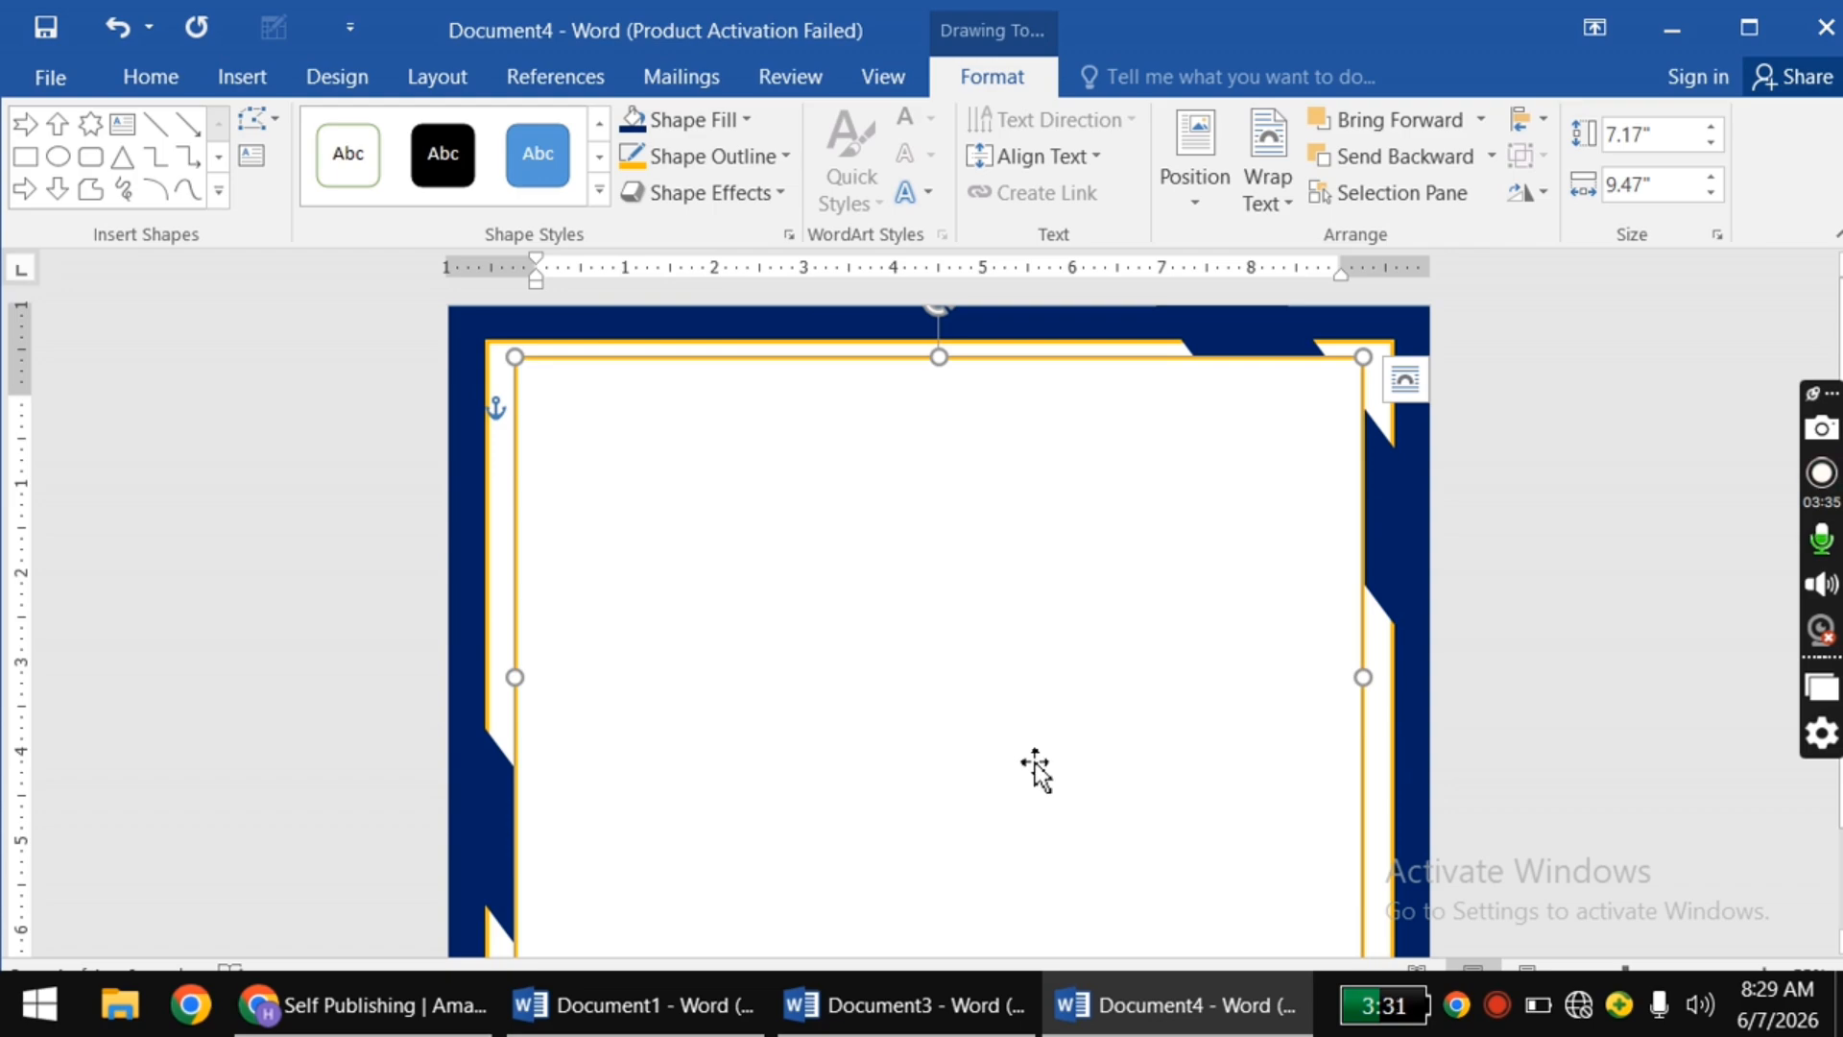
pyautogui.scroll(-3, 1035, 767)
pyautogui.scroll(4, 1036, 753)
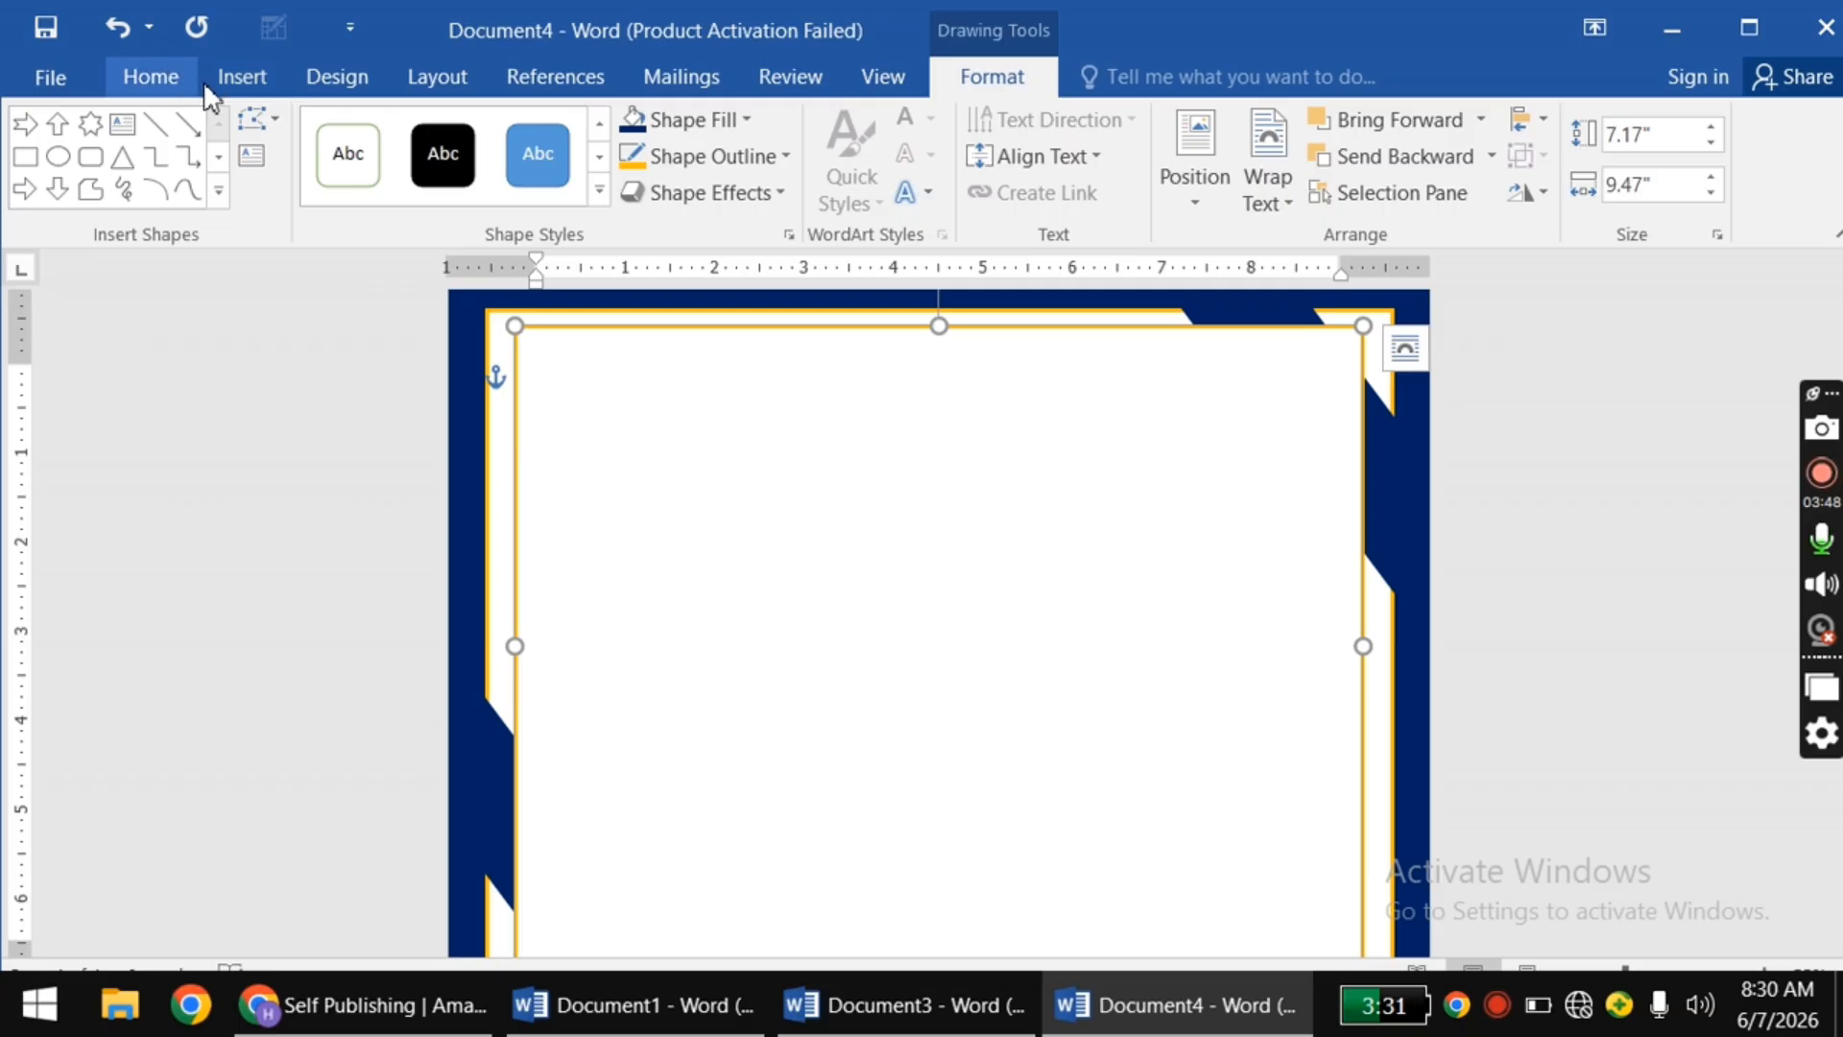
# Step: Insert a WordArt text box in the plain black style near the top of the inner white rectangle
pyautogui.click(240, 84)
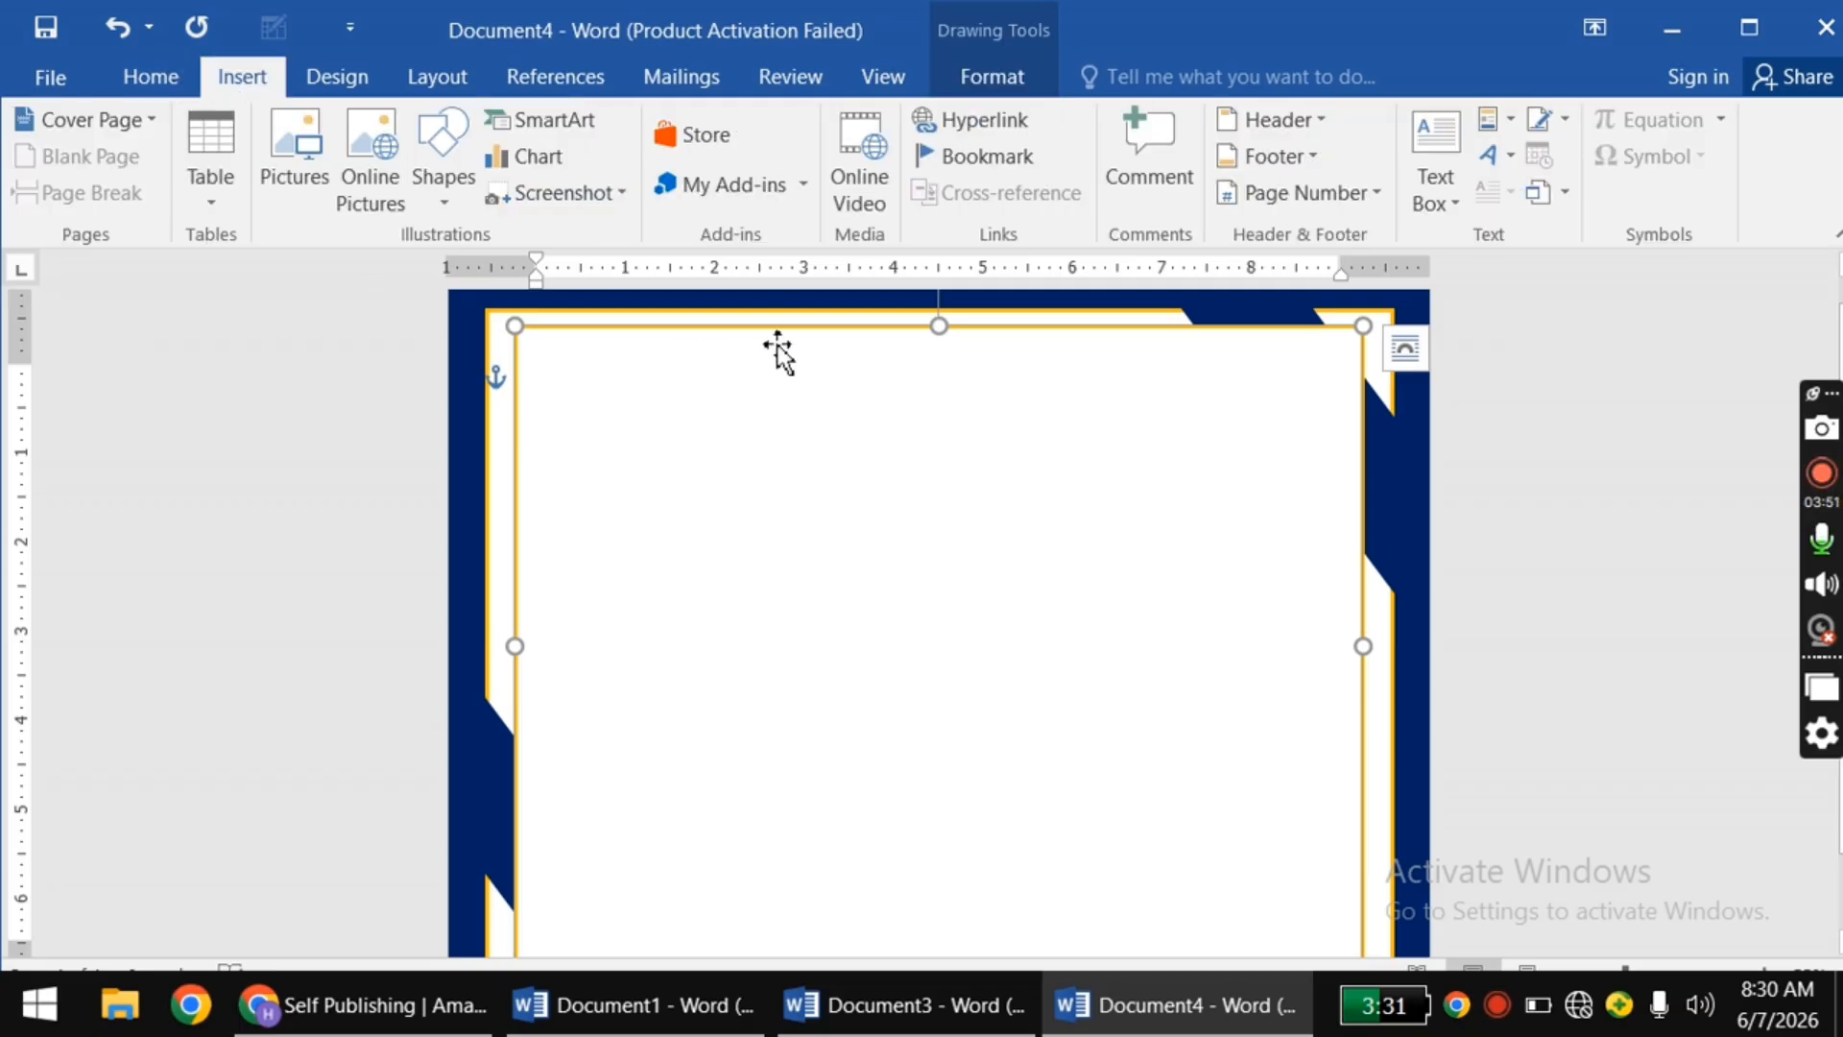
pyautogui.click(1498, 157)
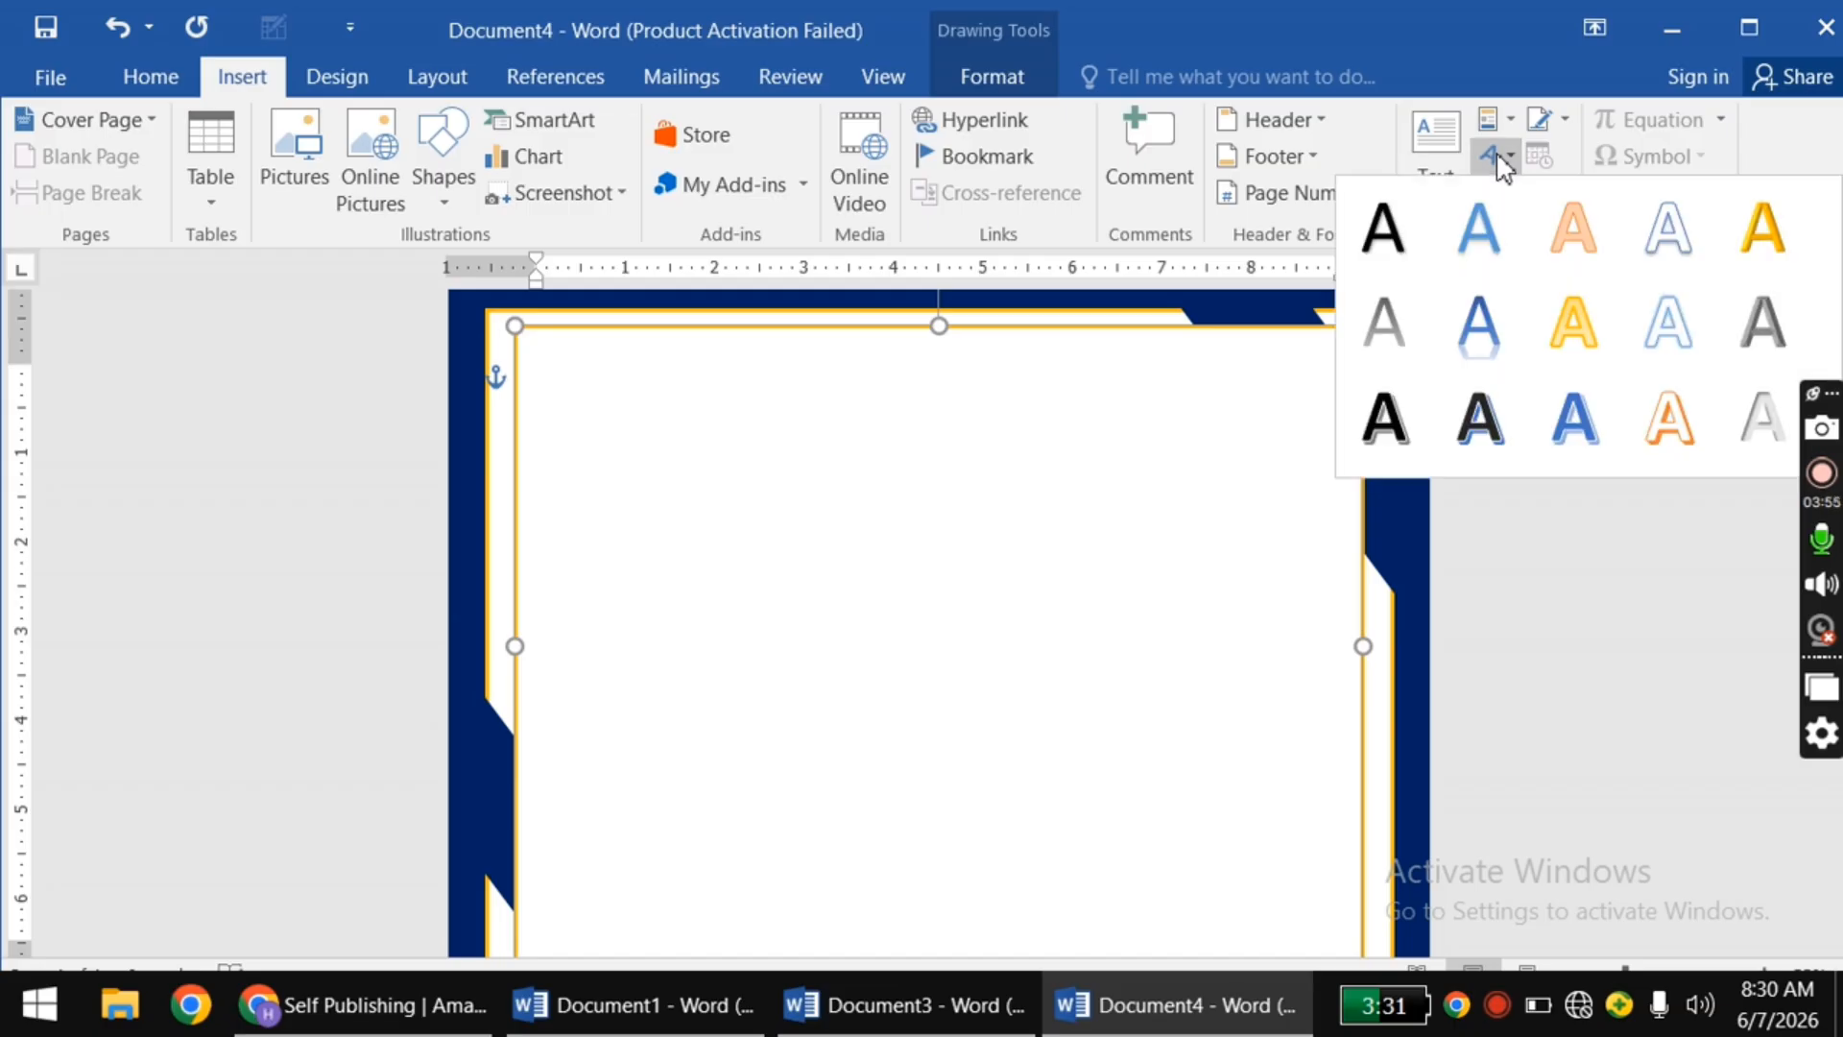
pyautogui.click(1410, 226)
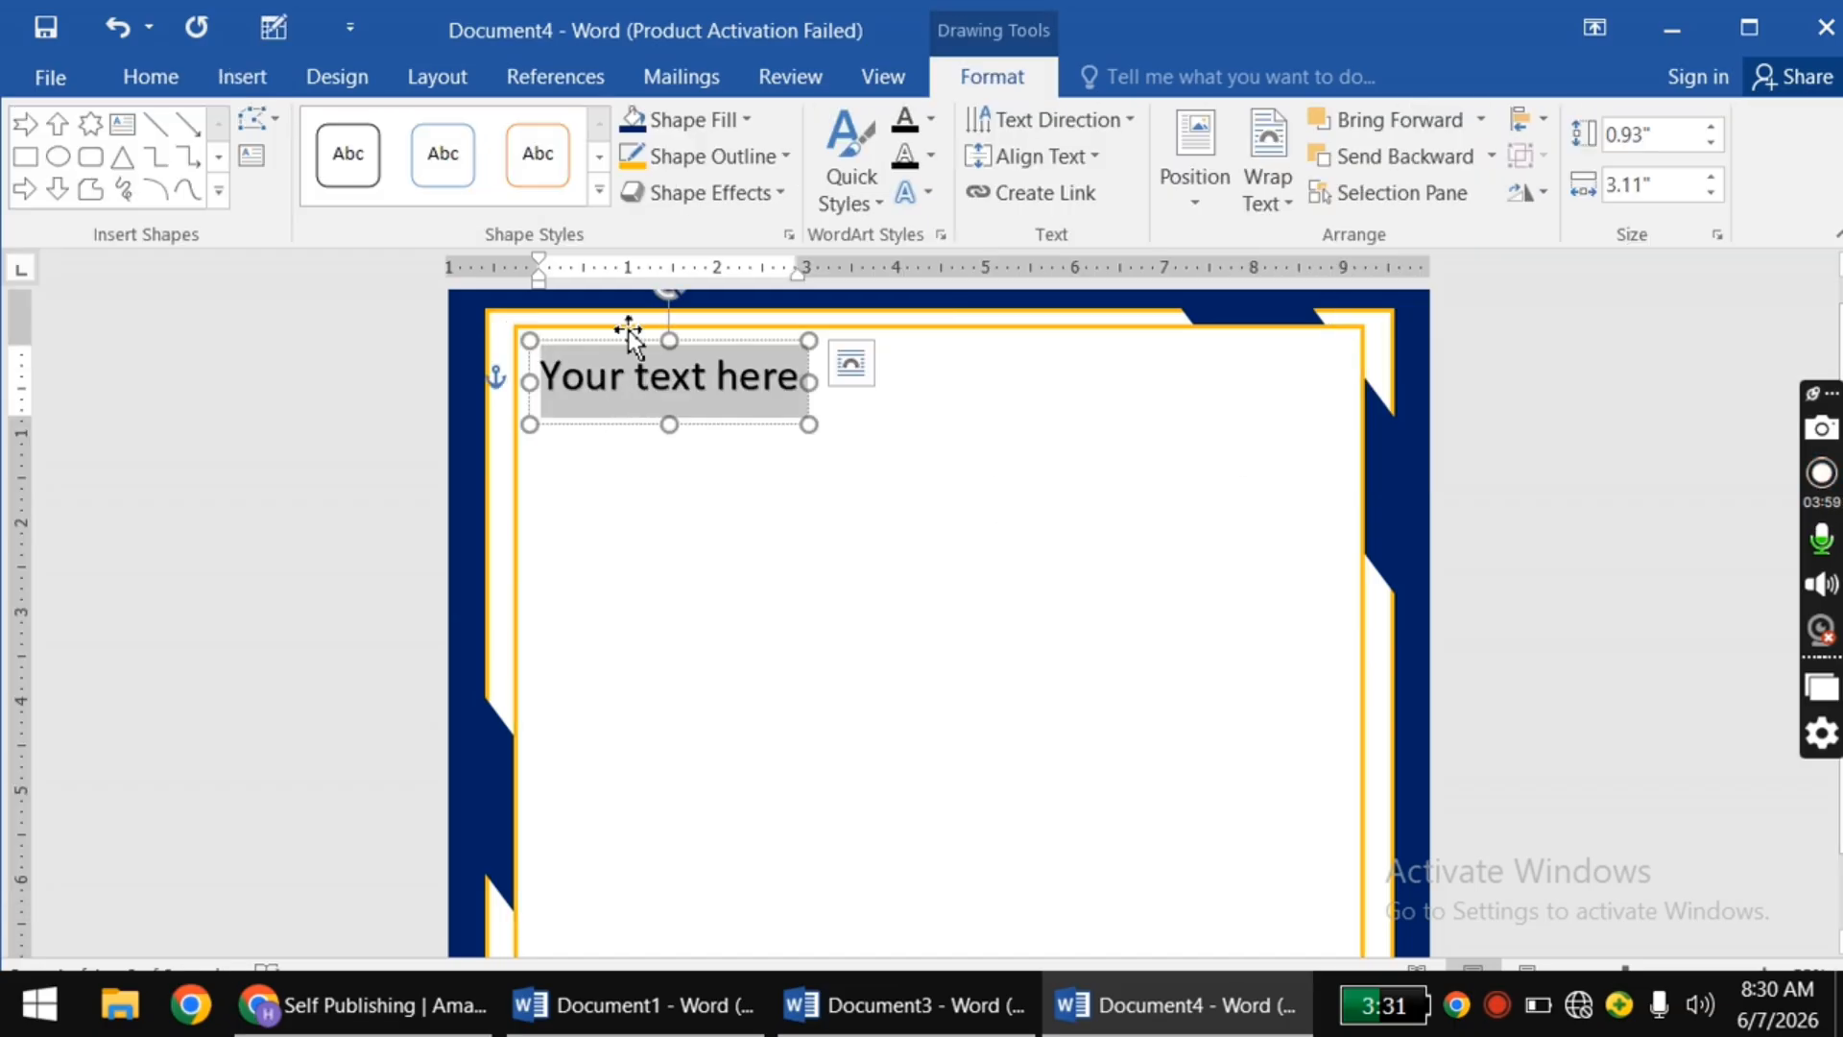
# Step: Move the WordArt box to the horizontal centre near the top of the white frame and replace its placeholder text with "certificate"
pyautogui.moveTo(628, 330); pyautogui.dragTo(901, 362)
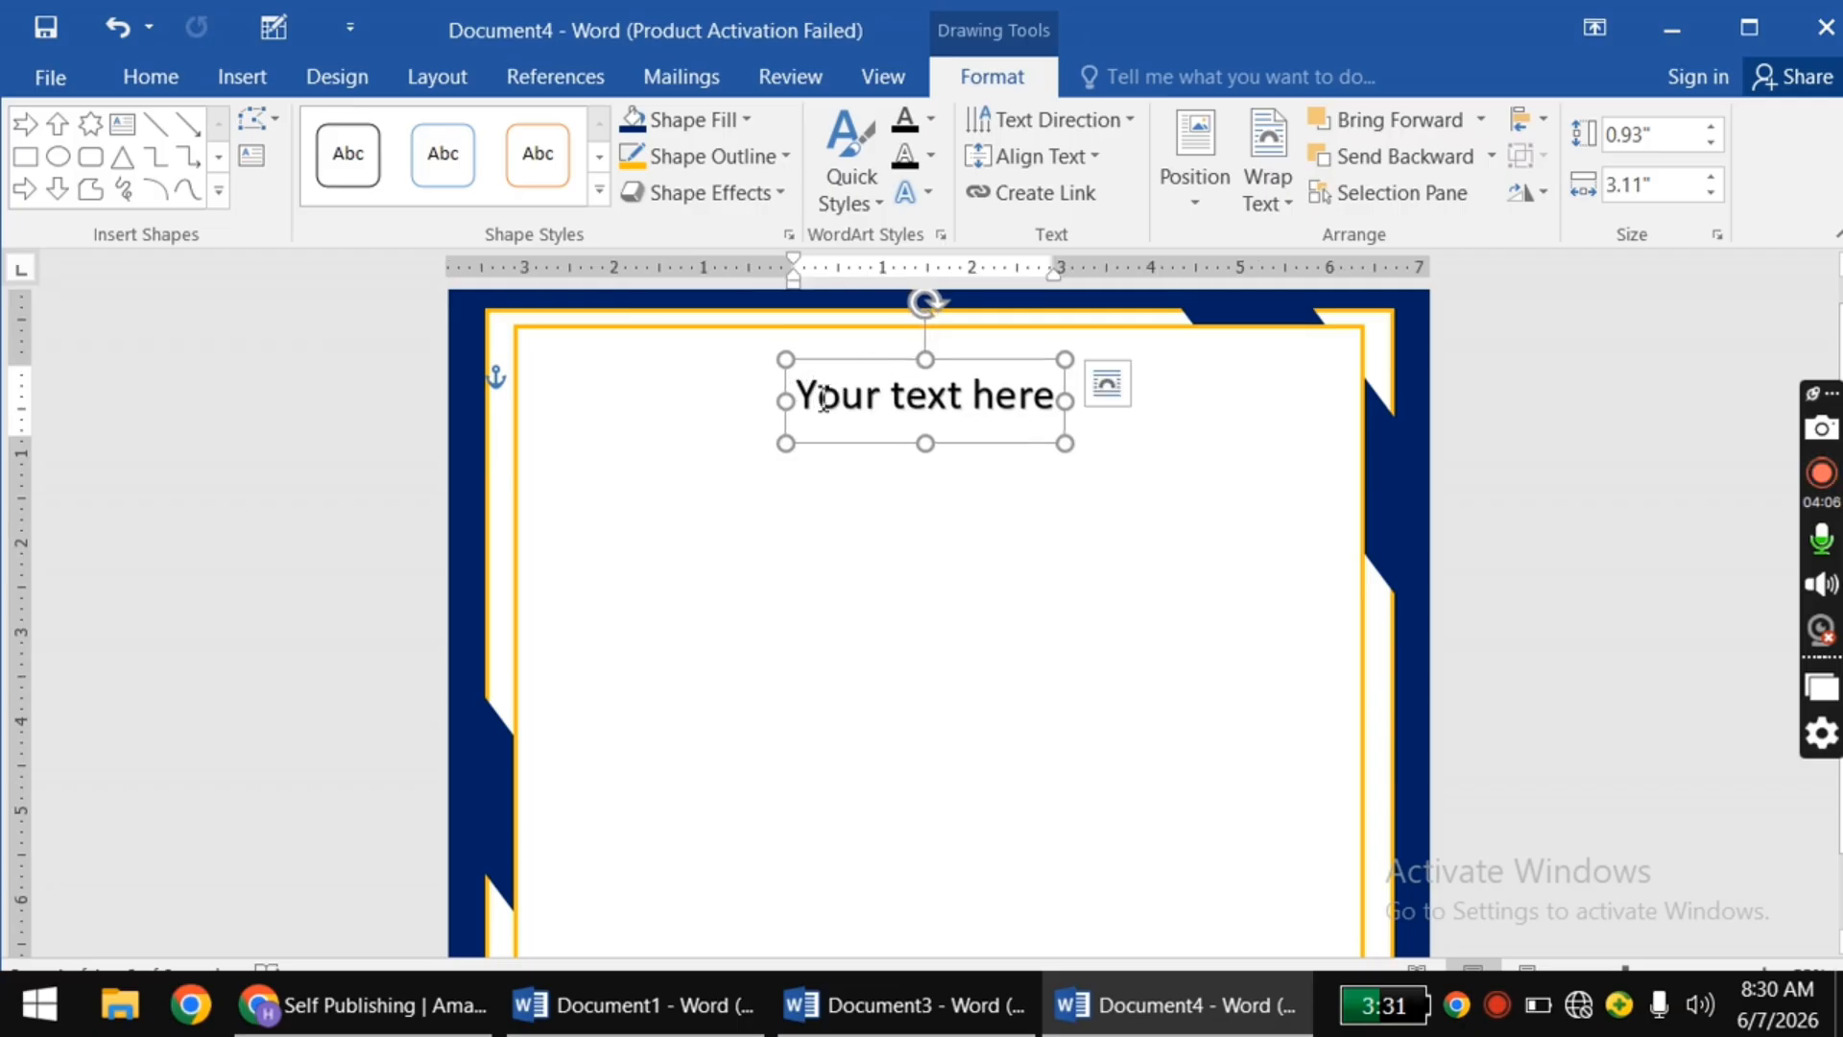
pyautogui.moveTo(824, 397); pyautogui.dragTo(1049, 408)
pyautogui.write('cer')
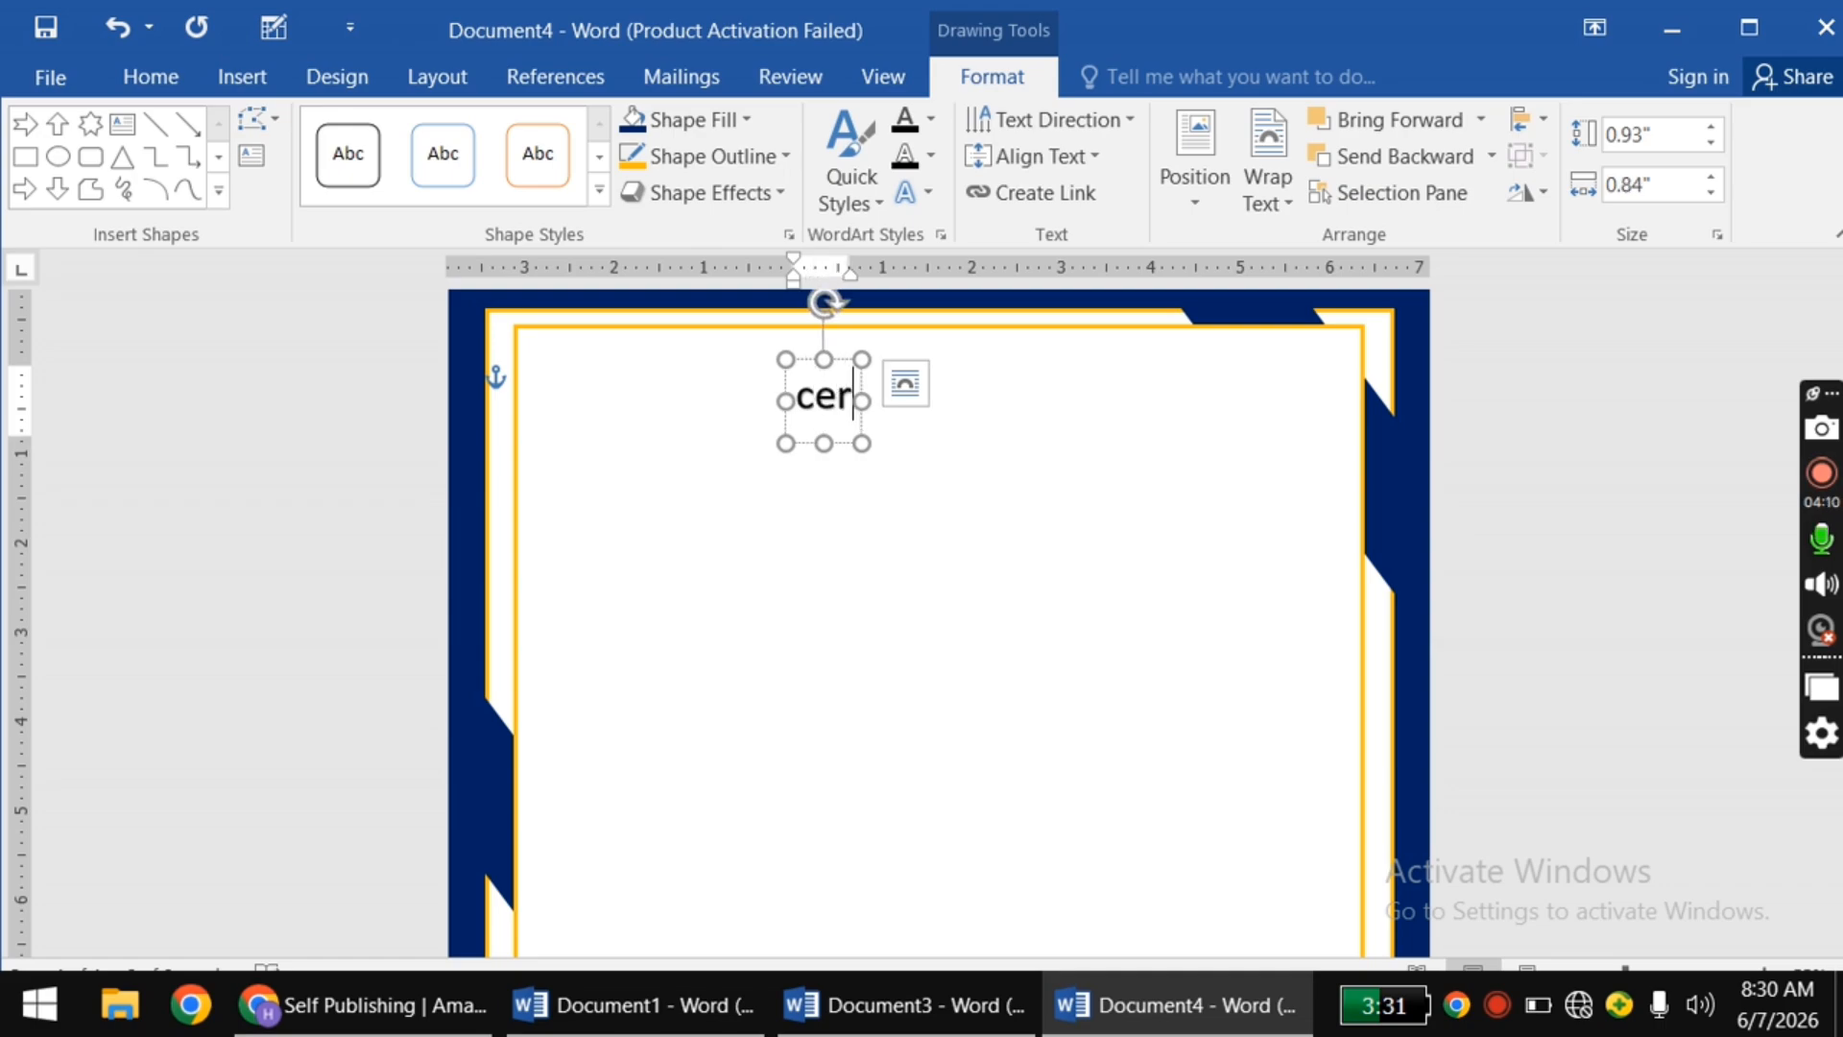
pyautogui.write('tificate')
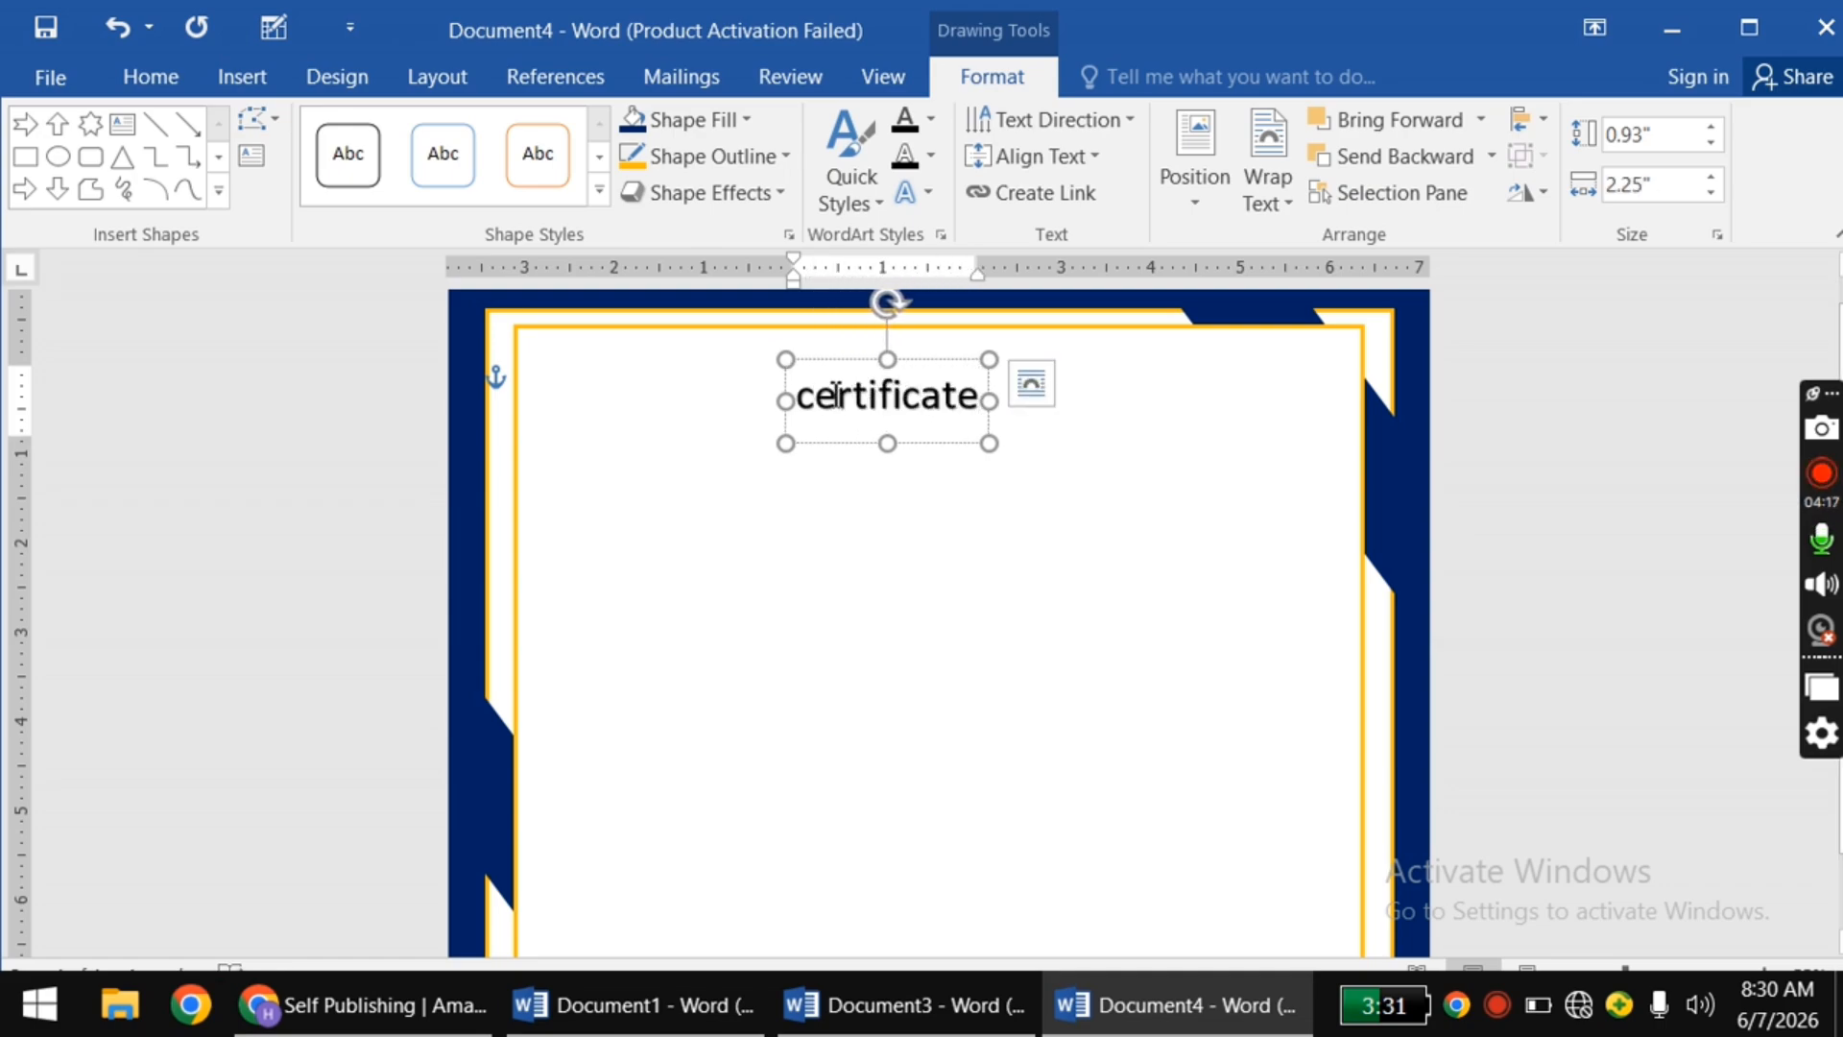
# Step: Enlarge the word "certificate" to font size 72 and shift its box back to the centre of the frame's upper edge
pyautogui.doubleClick(809, 395)
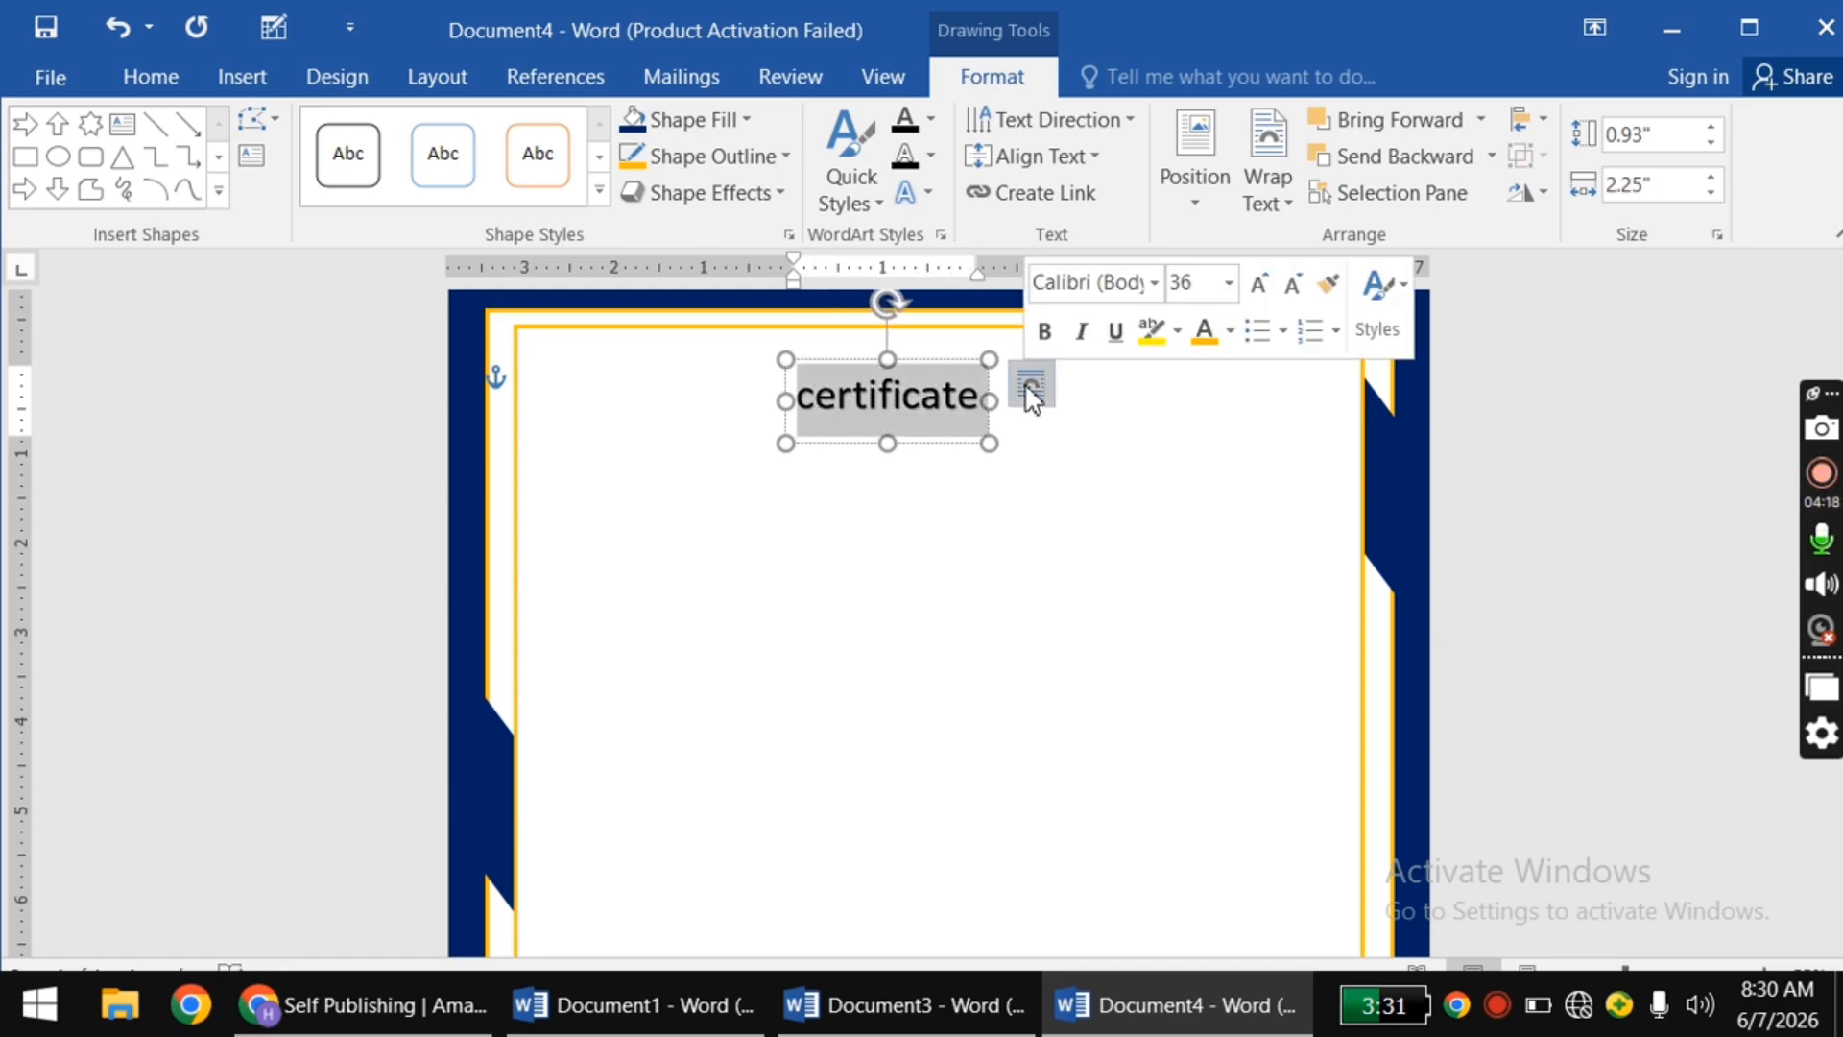
pyautogui.click(154, 80)
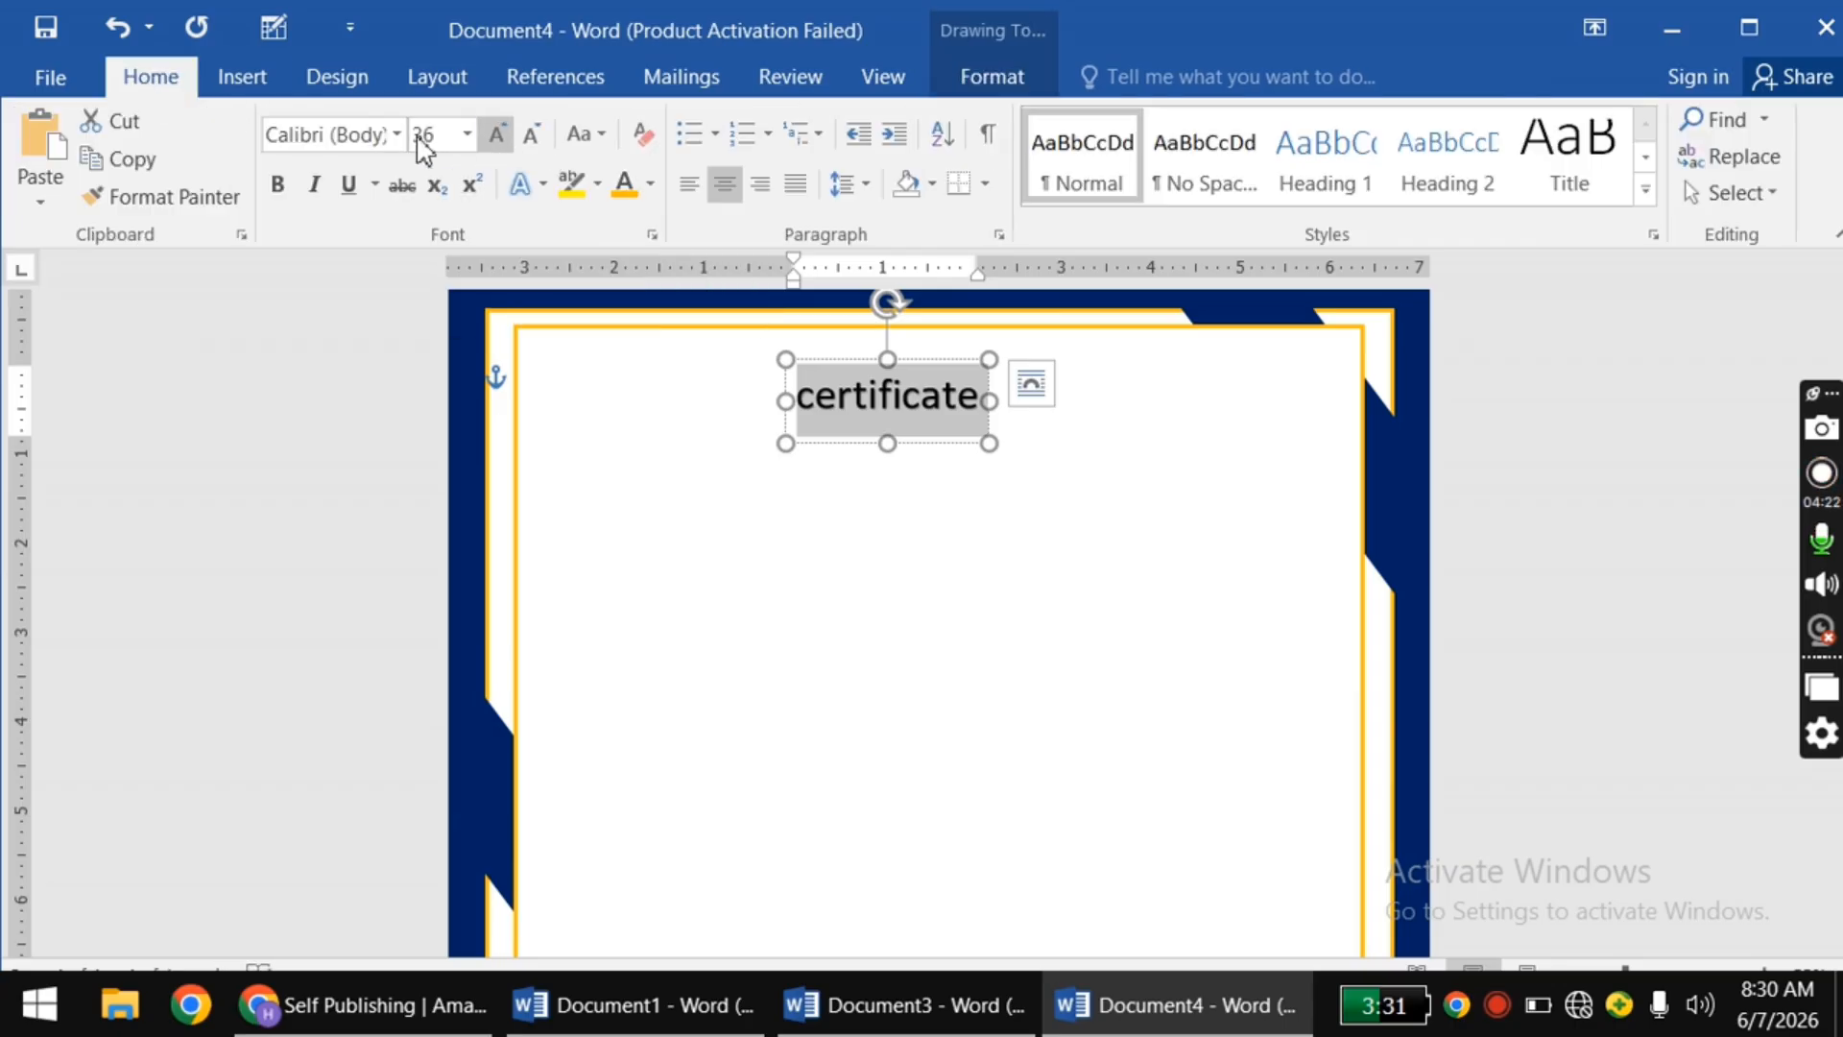
pyautogui.click(395, 137)
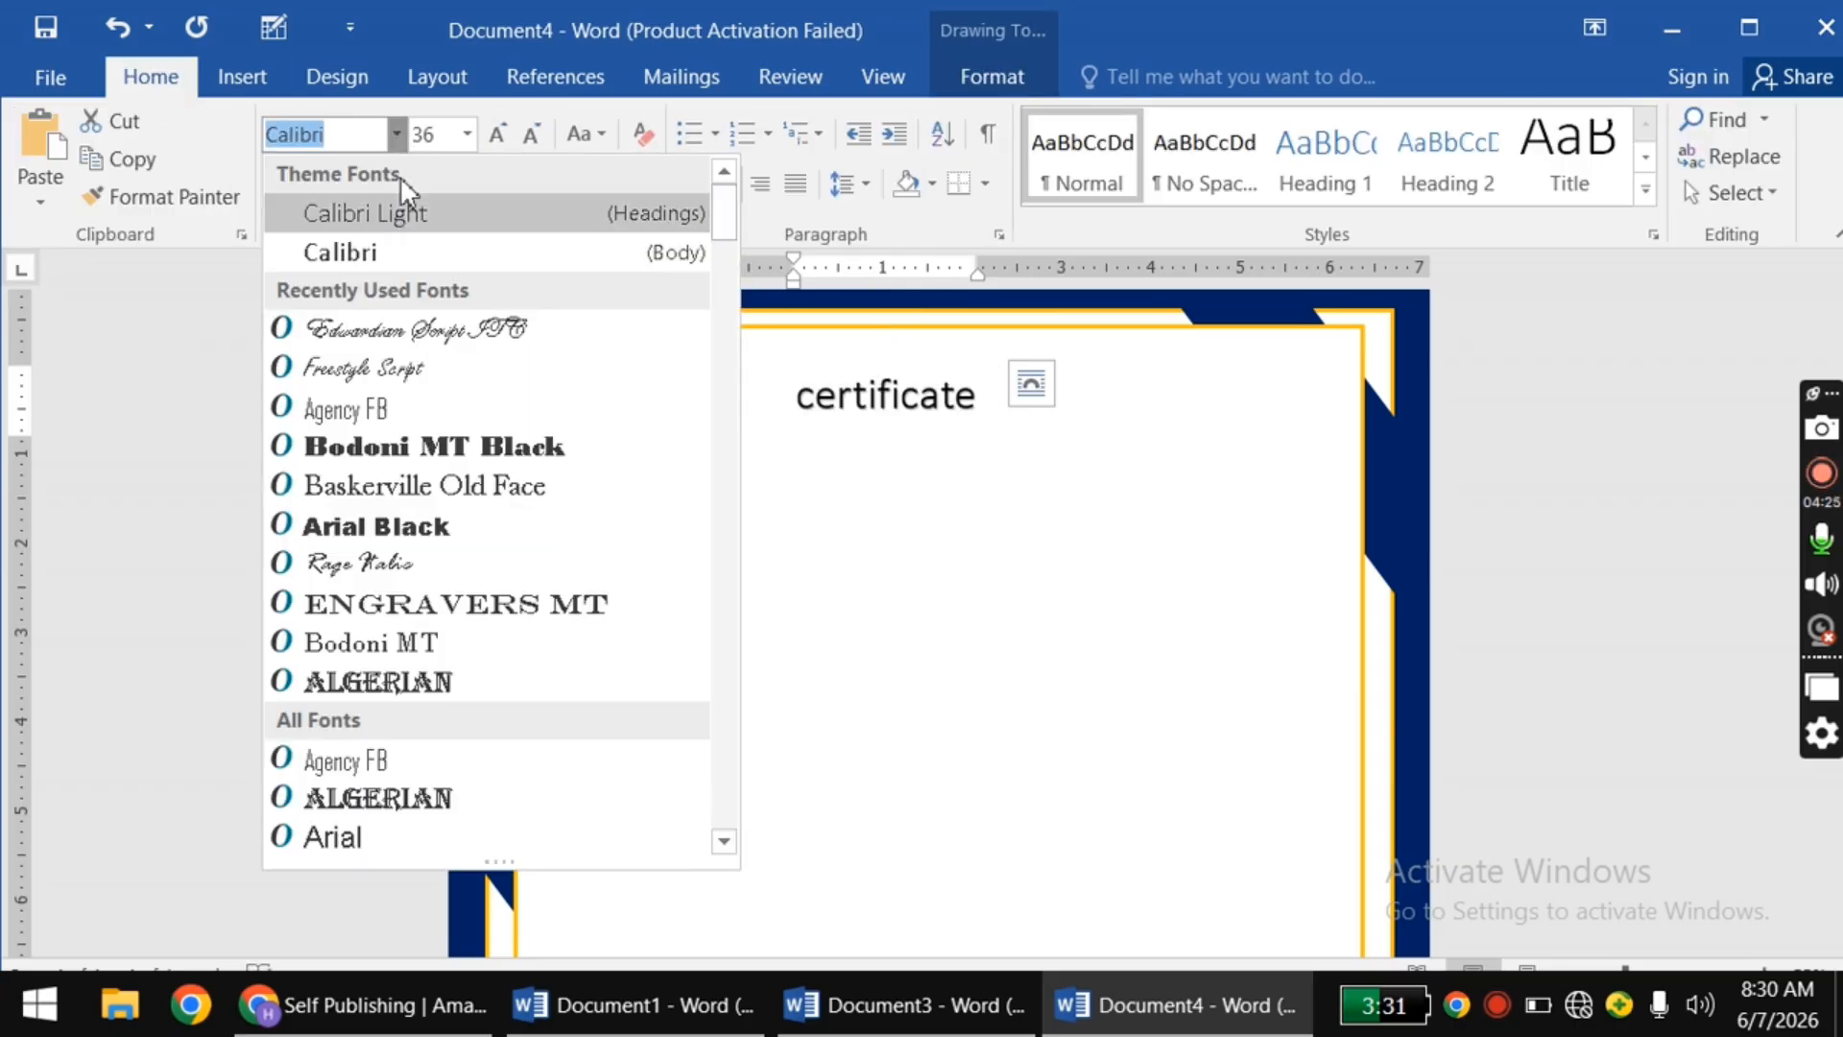
pyautogui.click(370, 240)
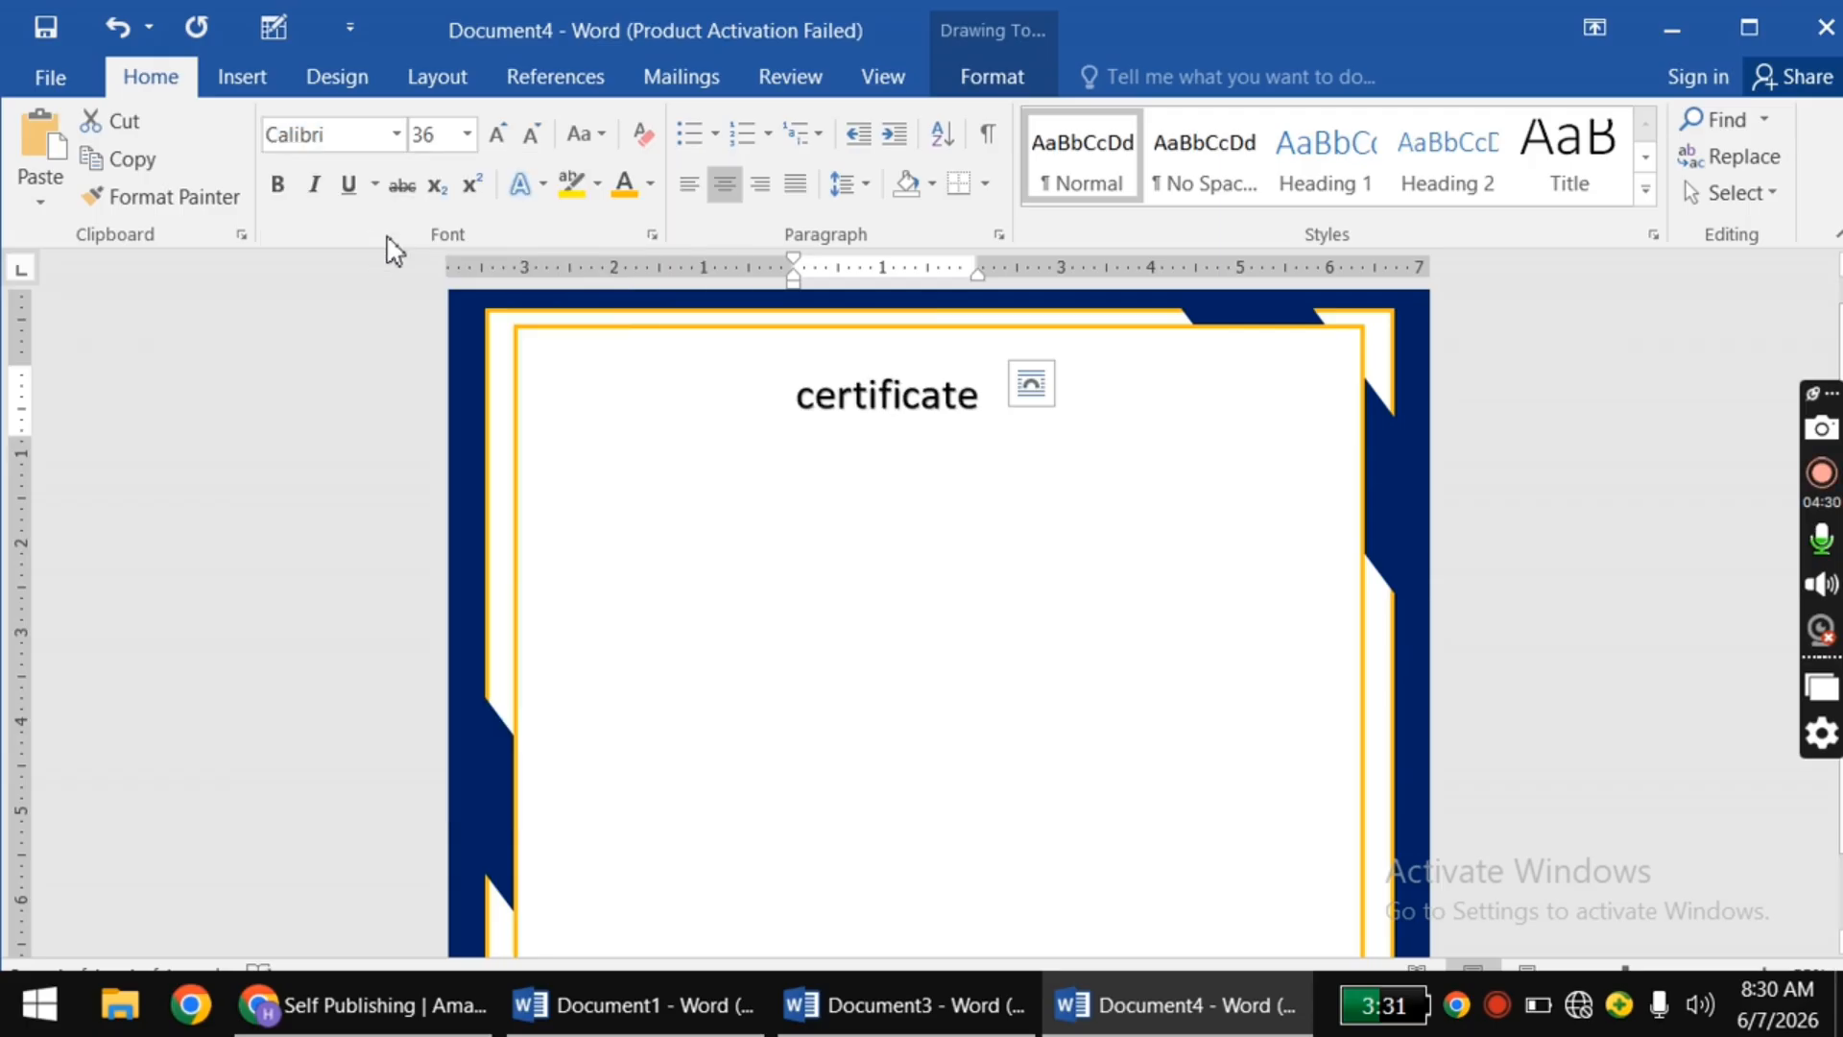
pyautogui.click(498, 133)
pyautogui.click(497, 133)
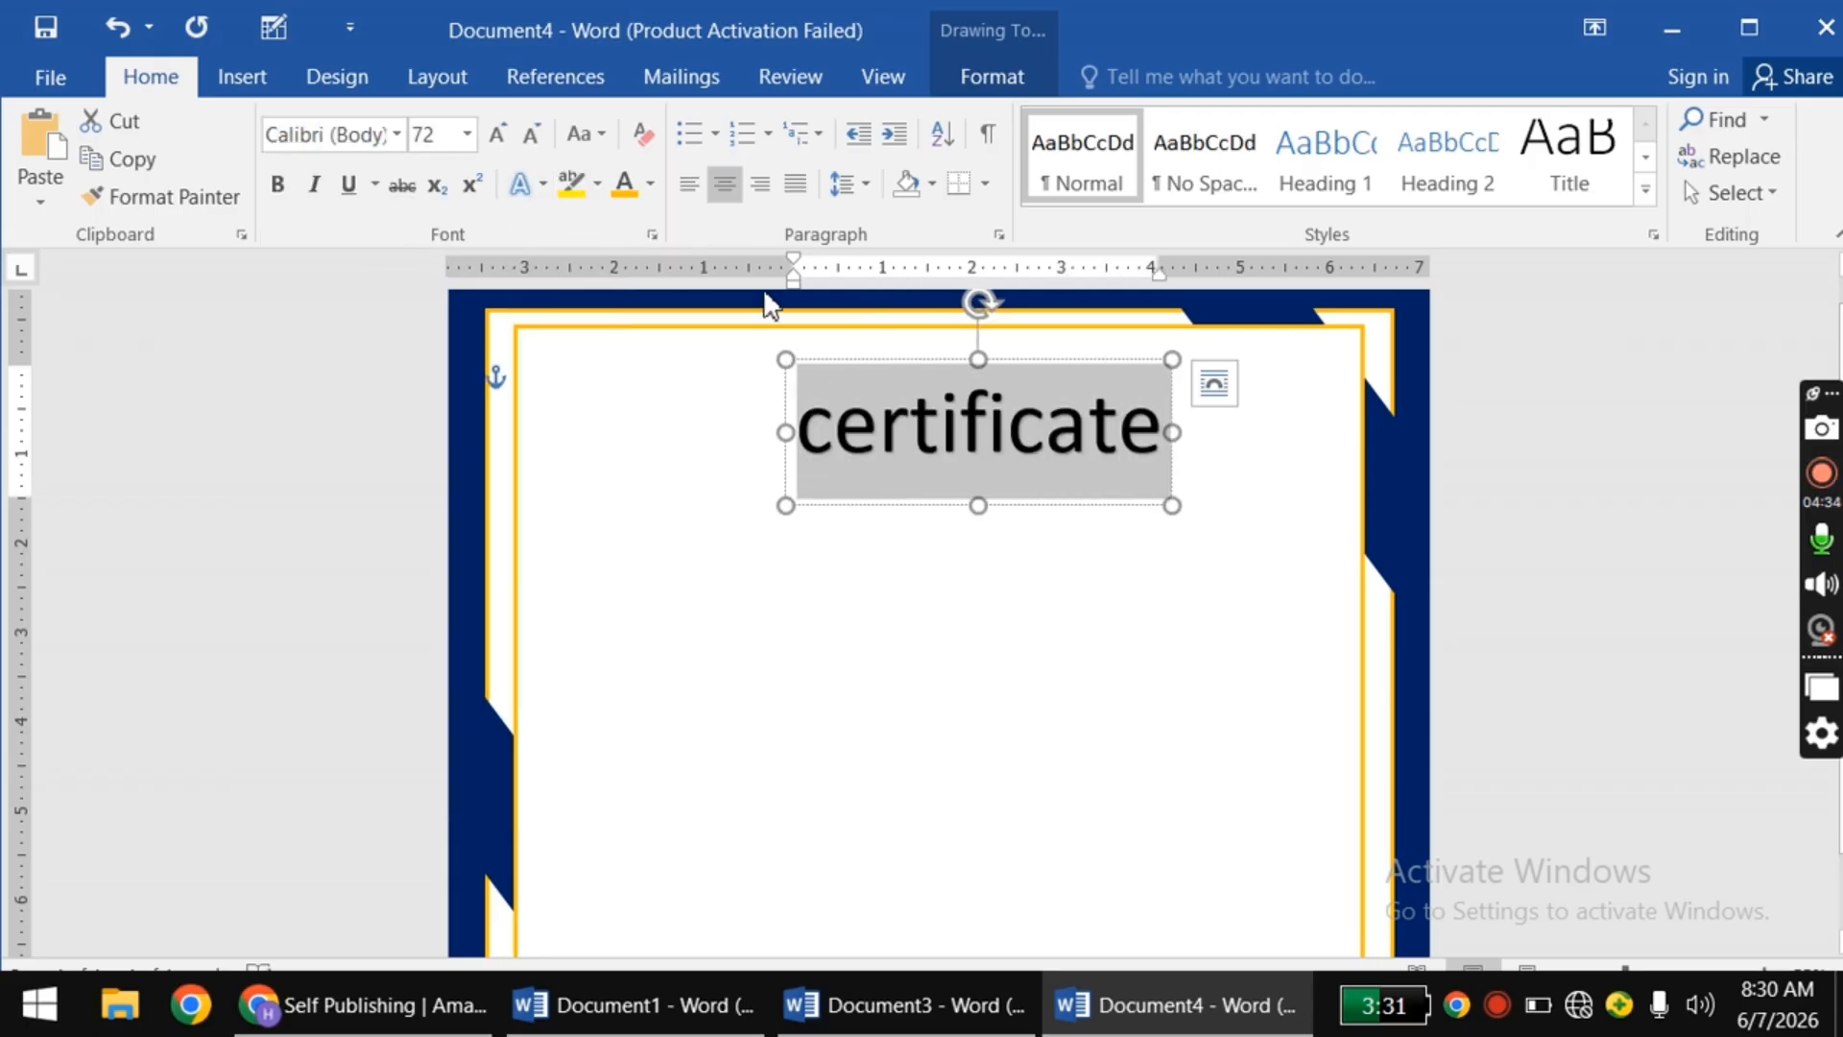
pyautogui.moveTo(889, 367); pyautogui.dragTo(824, 346)
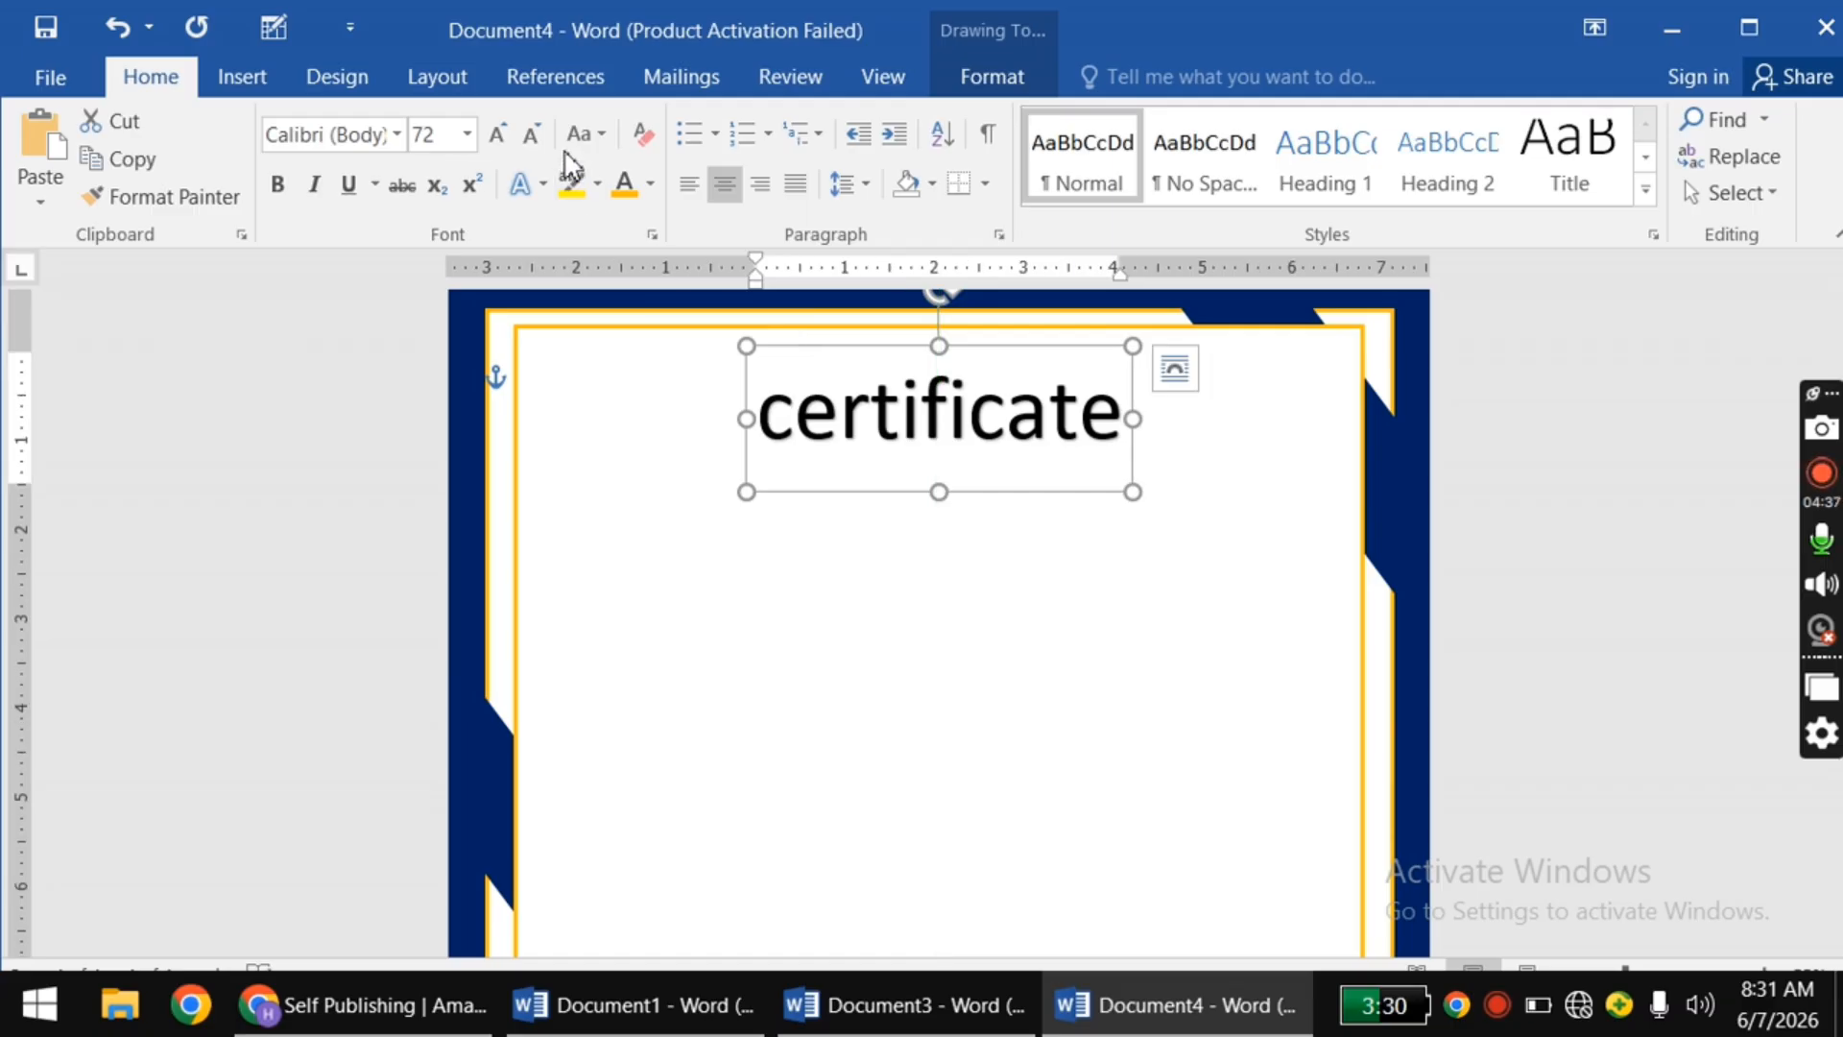
# Step: Apply Capitalize Each Word to the title at font size 72 and shorten its box to fit the word closely
pyautogui.moveTo(761, 422); pyautogui.dragTo(972, 423)
pyautogui.click(921, 412)
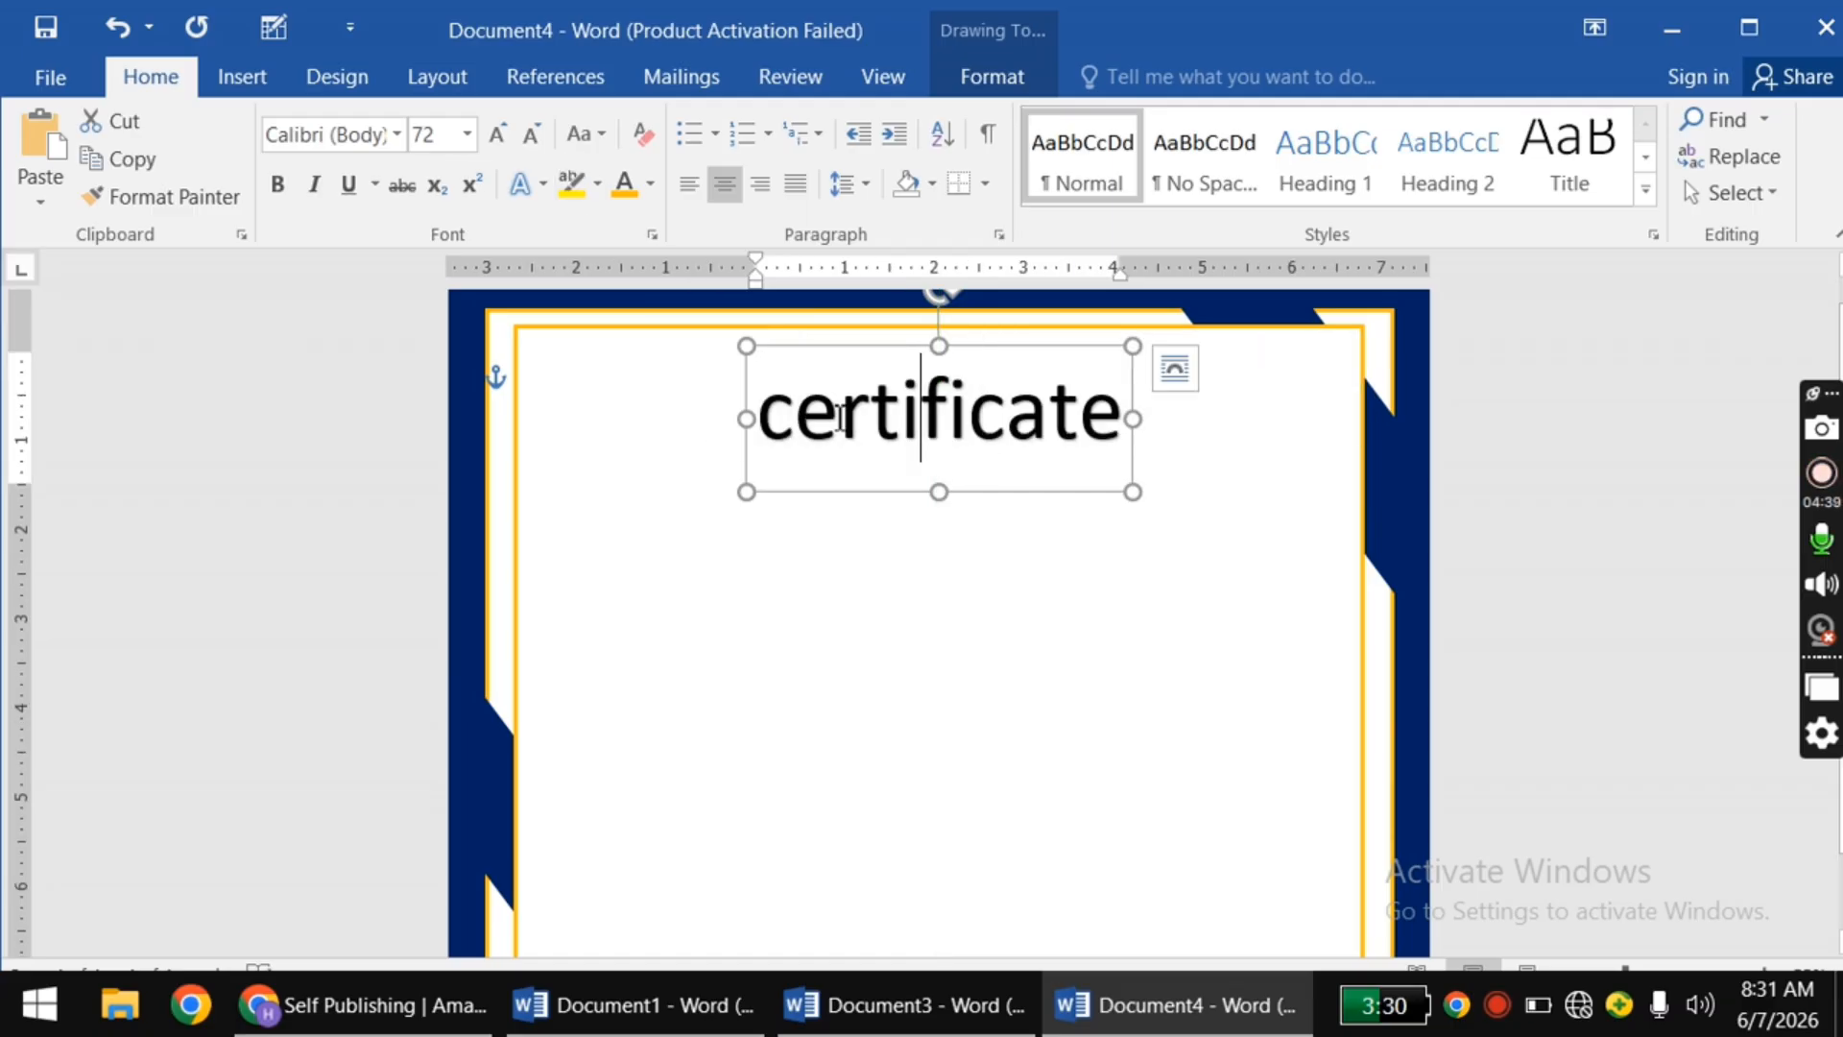
pyautogui.moveTo(780, 411); pyautogui.dragTo(1132, 451)
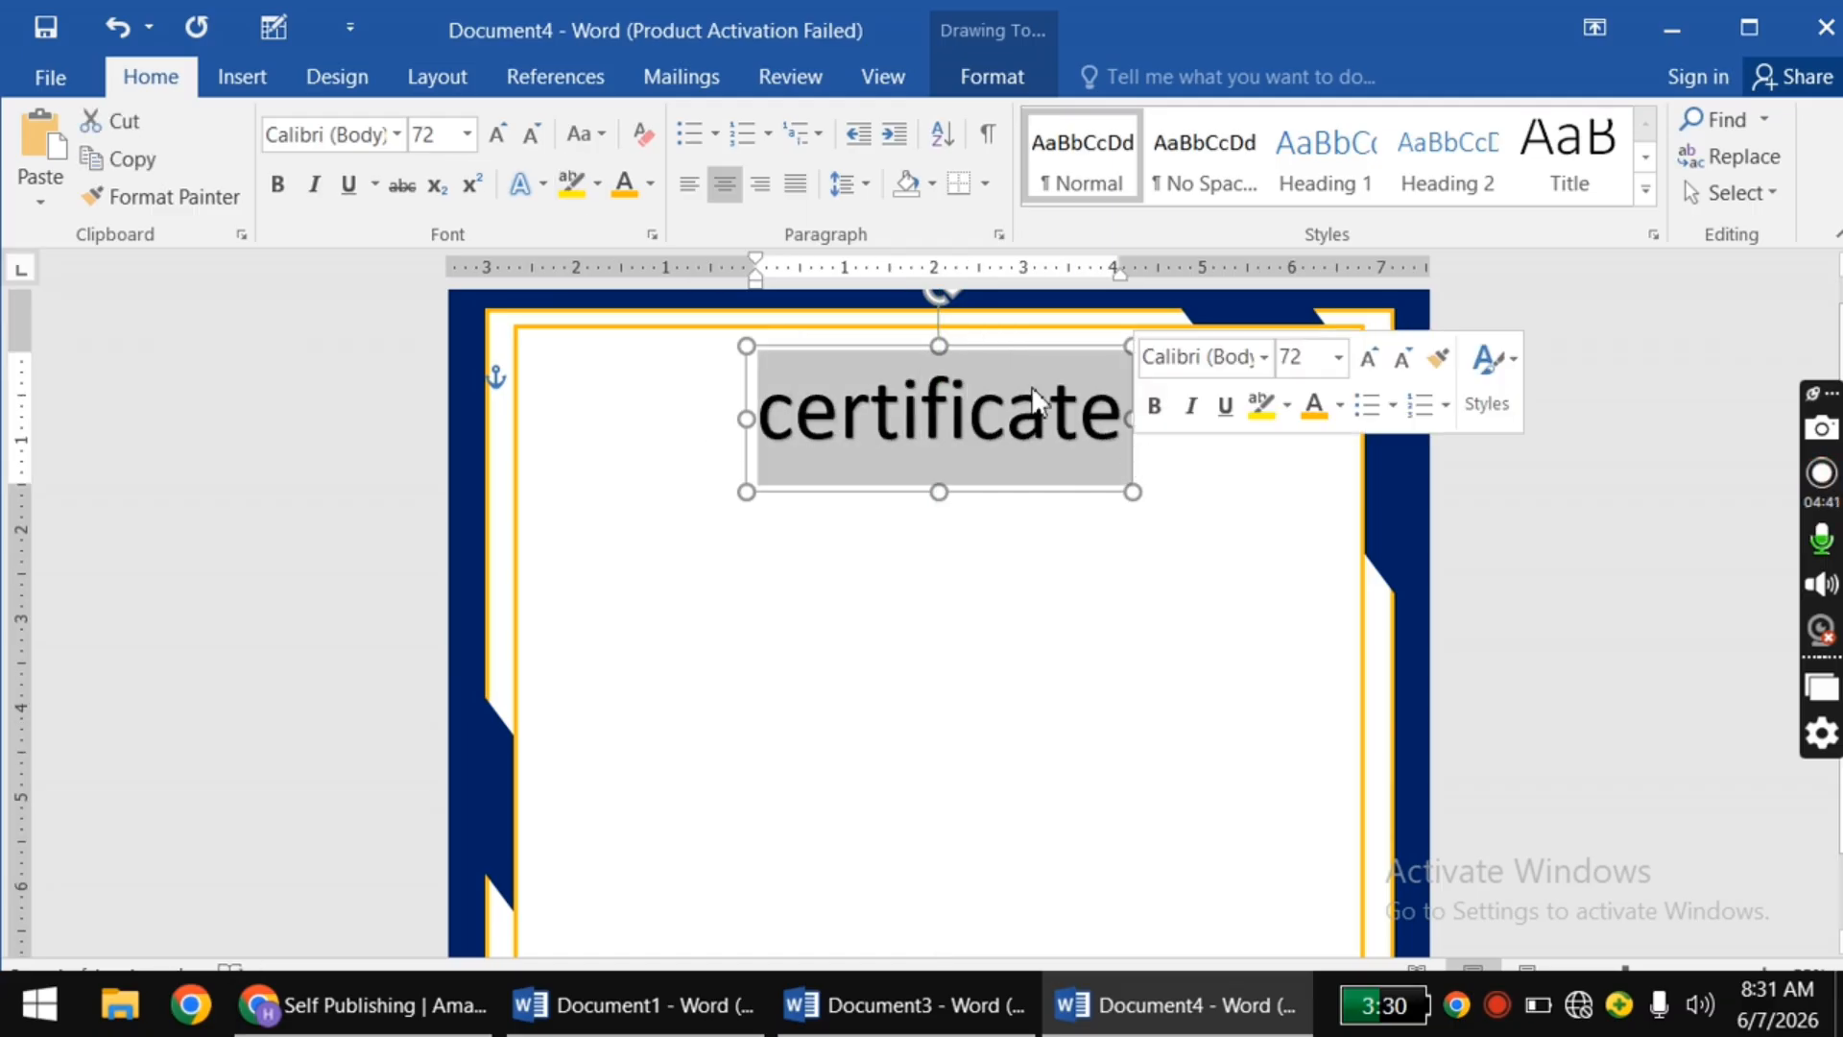
pyautogui.click(534, 139)
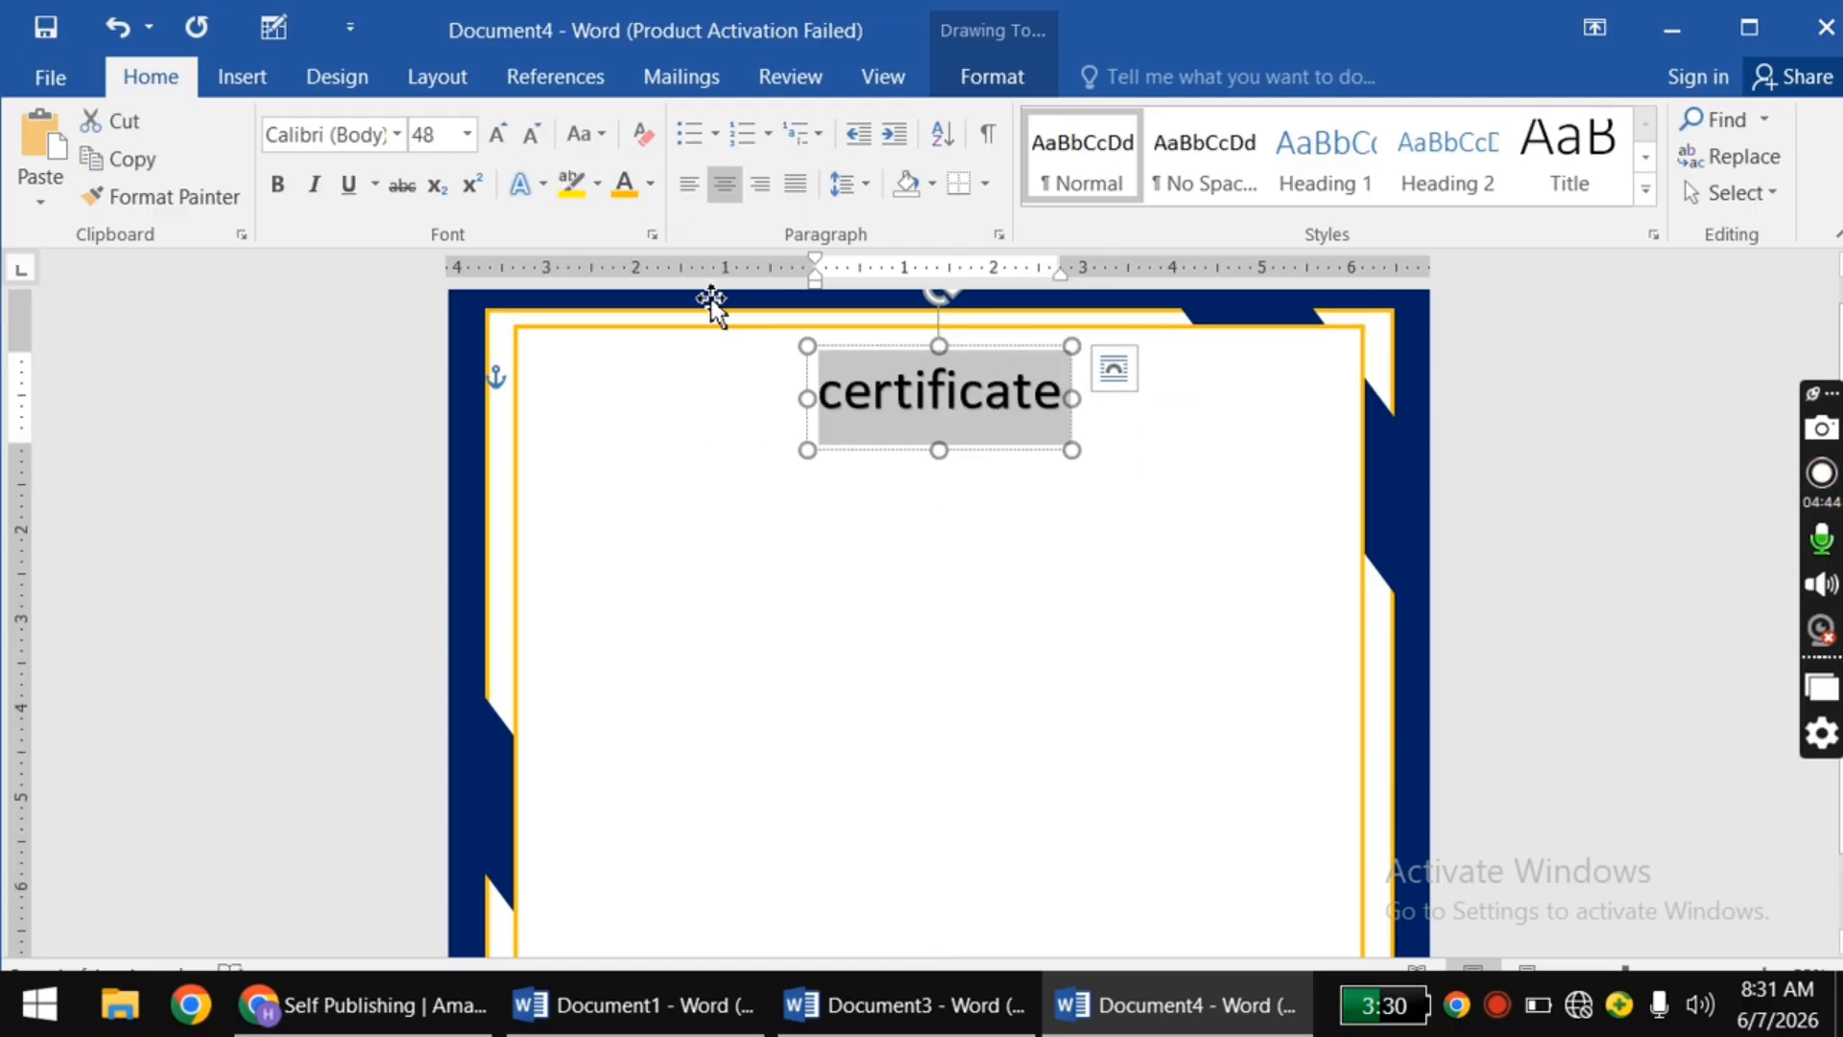
pyautogui.click(497, 135)
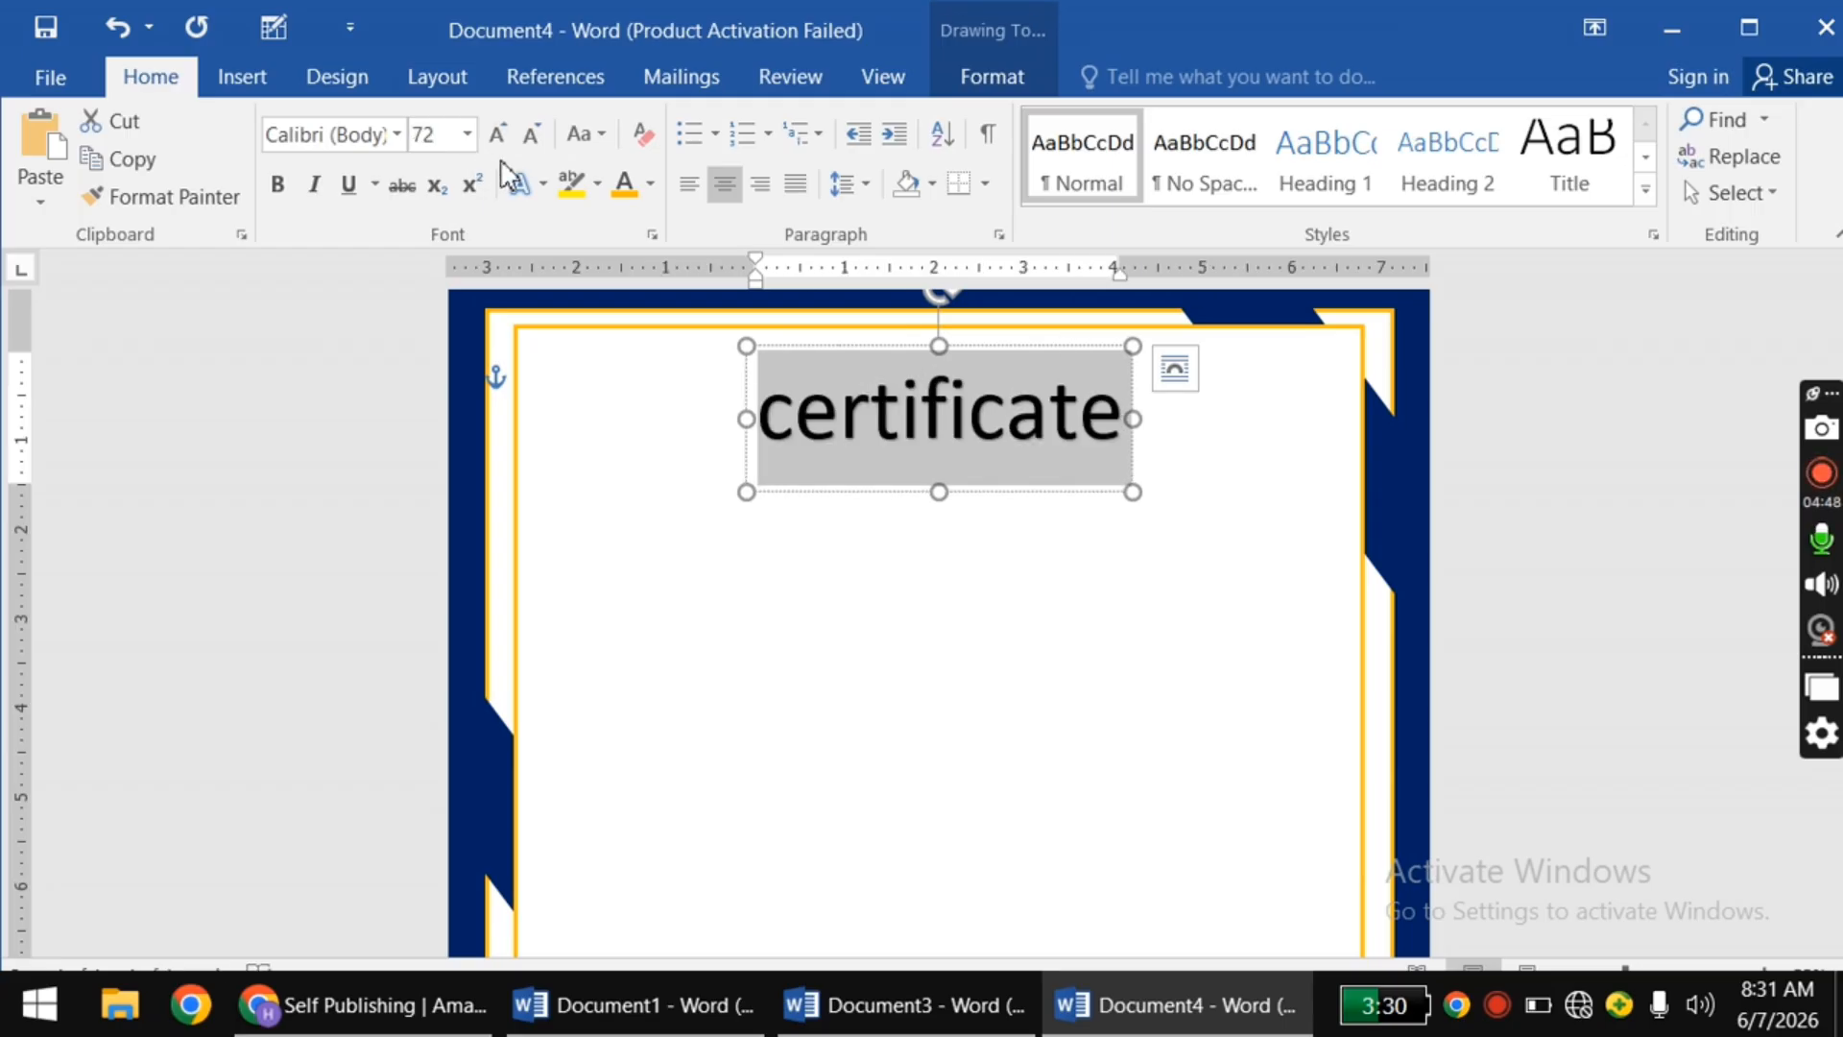
pyautogui.click(584, 144)
pyautogui.click(669, 296)
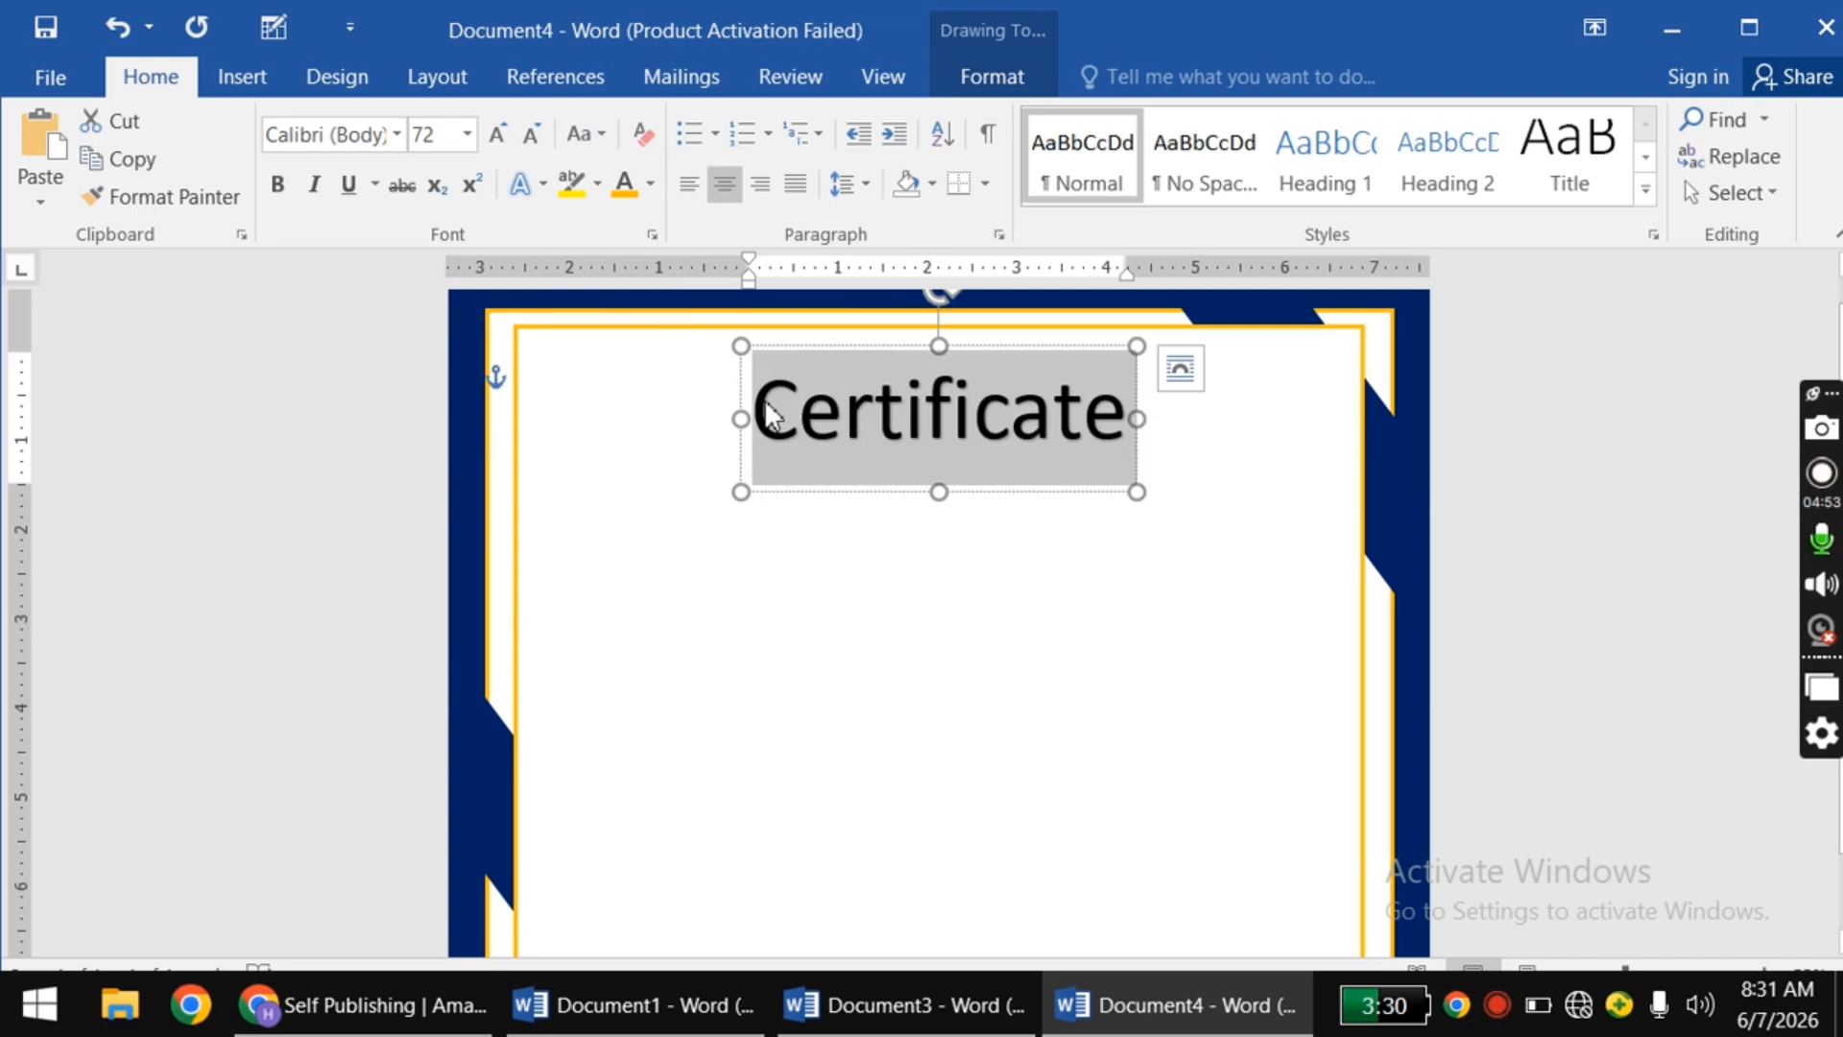
pyautogui.moveTo(939, 494); pyautogui.dragTo(941, 459)
pyautogui.moveTo(939, 358); pyautogui.dragTo(941, 365)
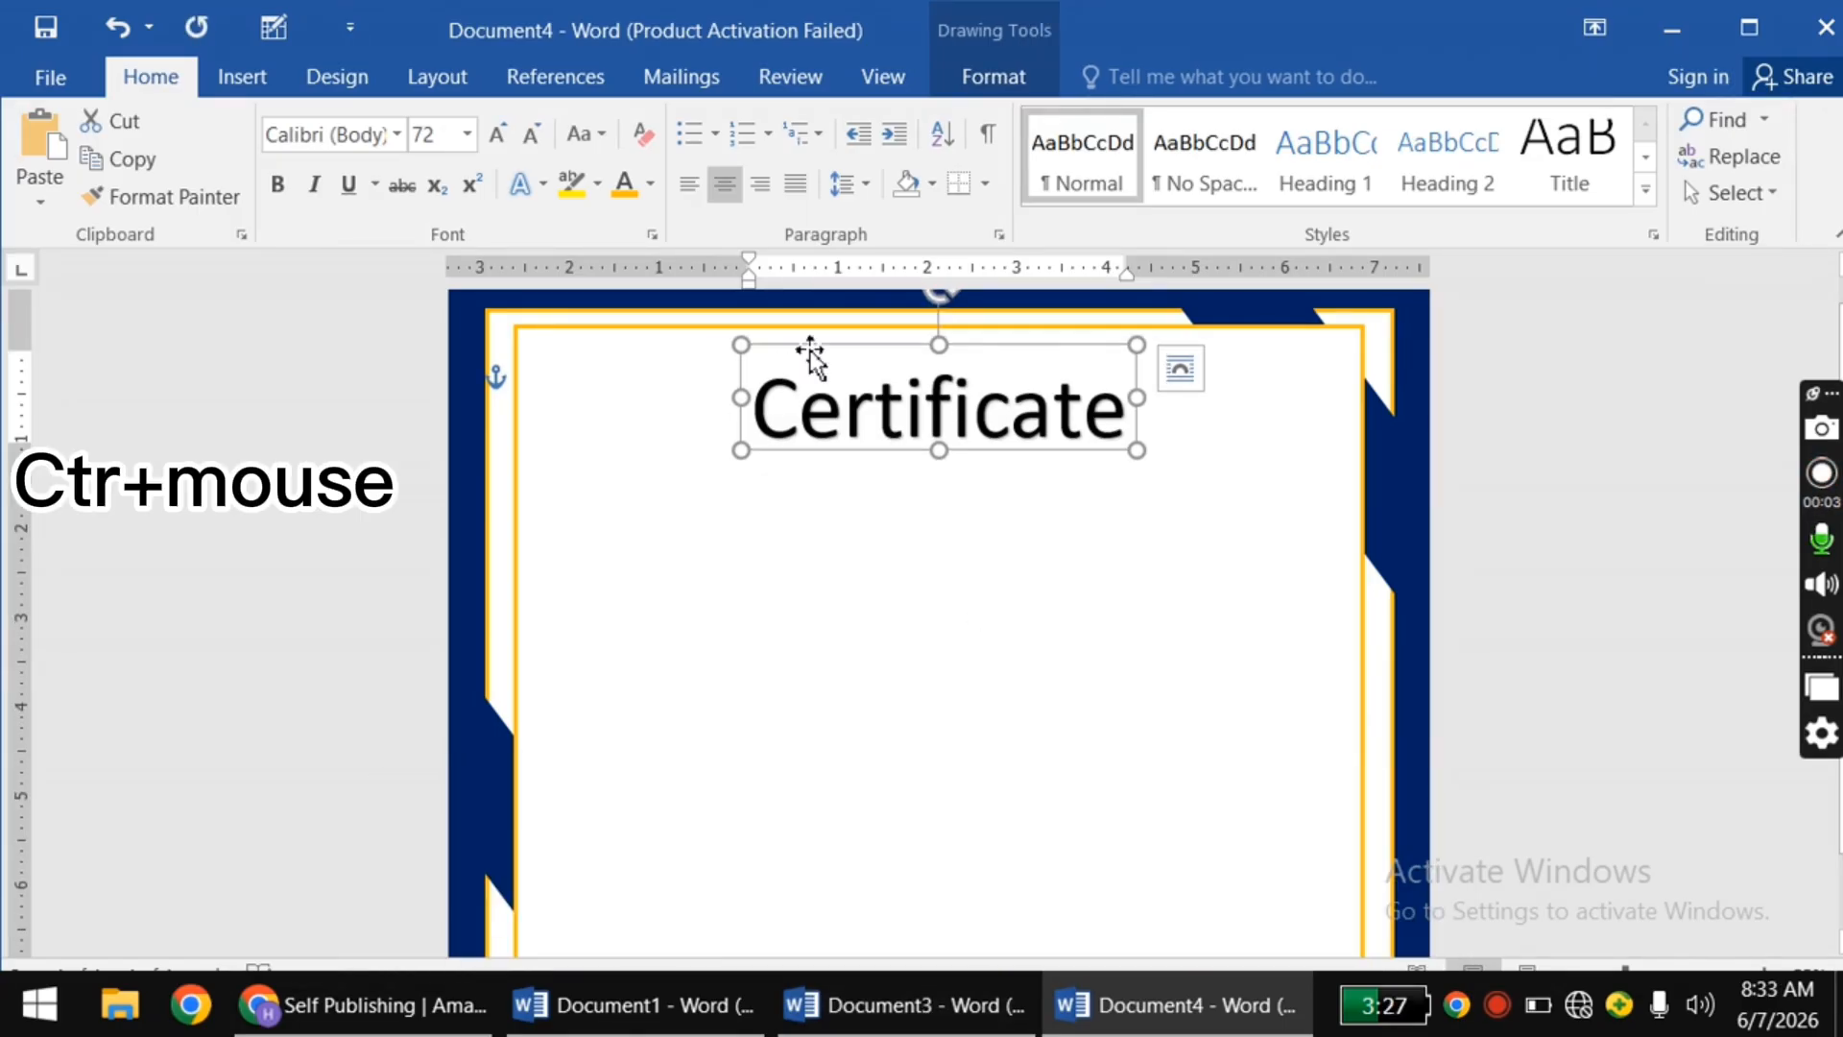
# Step: Duplicate the title box directly below the original and replace the copy's text with "Of apprication"
pyautogui.moveTo(809, 363); pyautogui.dragTo(834, 443)
pyautogui.click(877, 604)
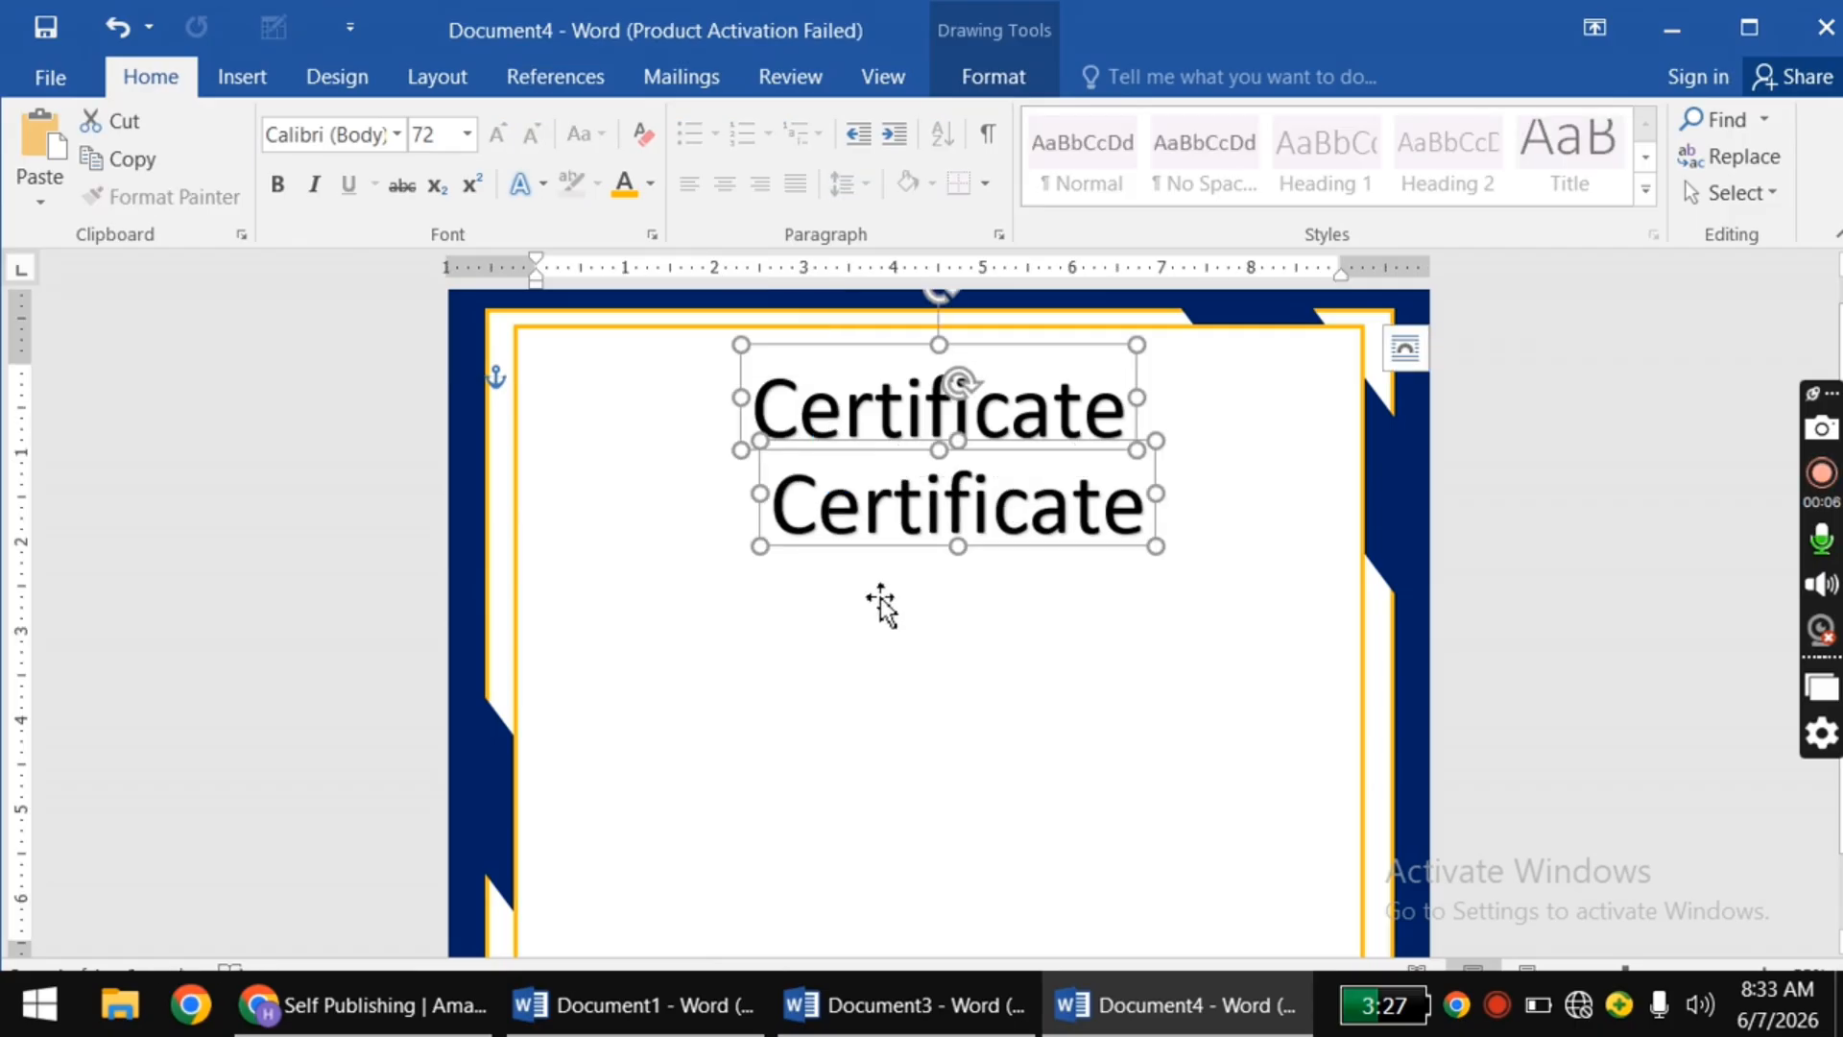
pyautogui.click(901, 489)
pyautogui.moveTo(800, 485); pyautogui.dragTo(1157, 494)
pyautogui.write('O')
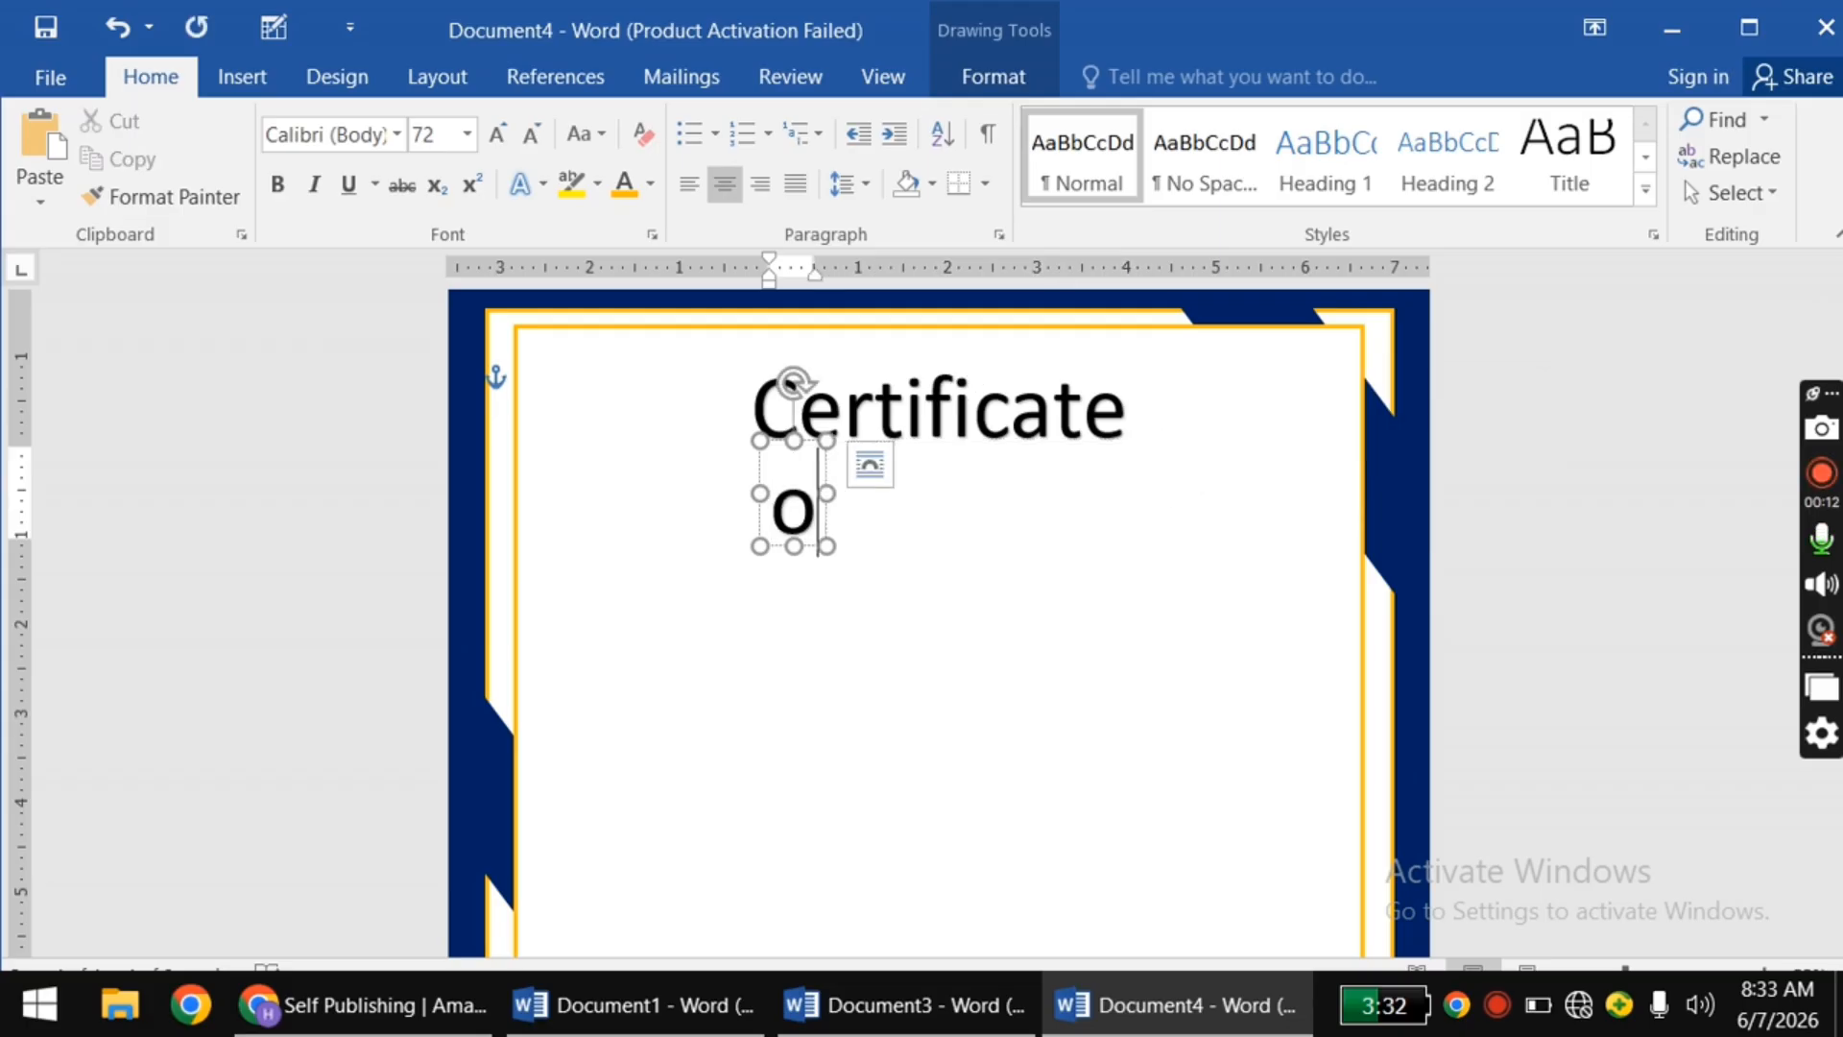
pyautogui.write('f apprication')
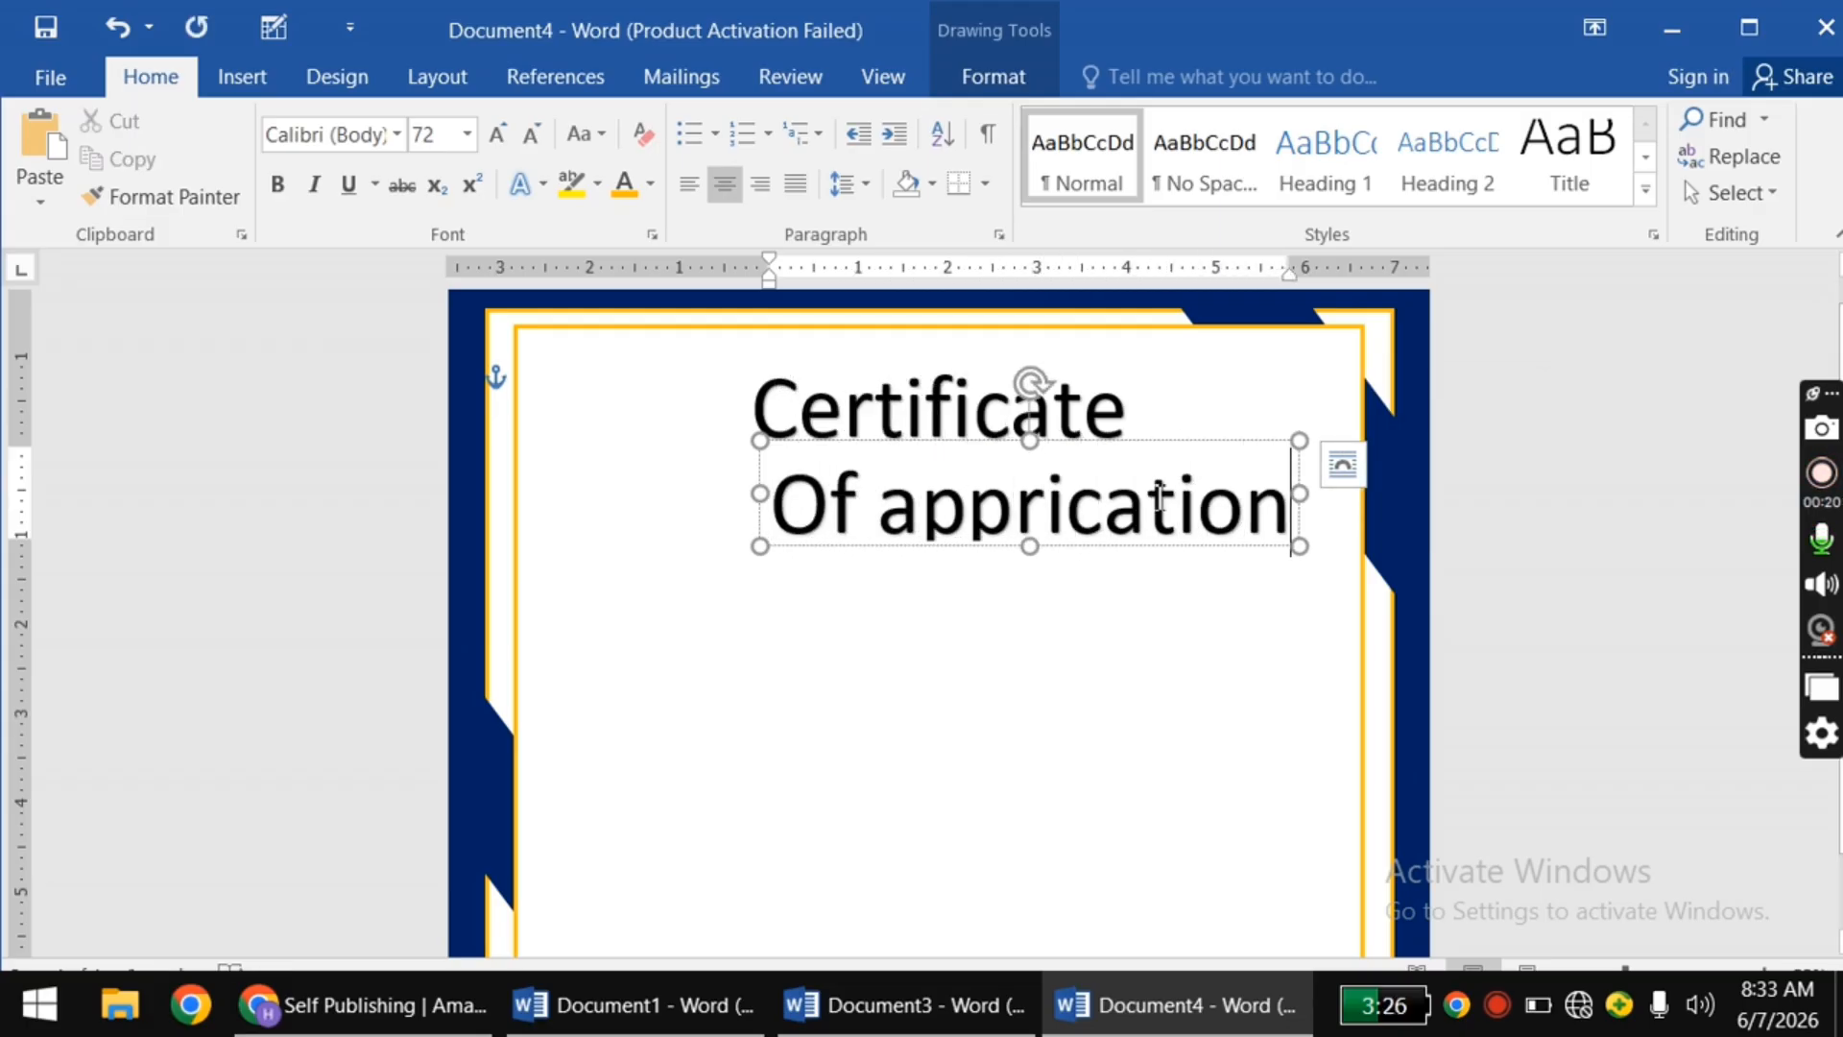
# Step: Reduce the second line's font size to 36 and apply Capitalize Each Word to it
pyautogui.moveTo(785, 504); pyautogui.dragTo(1252, 480)
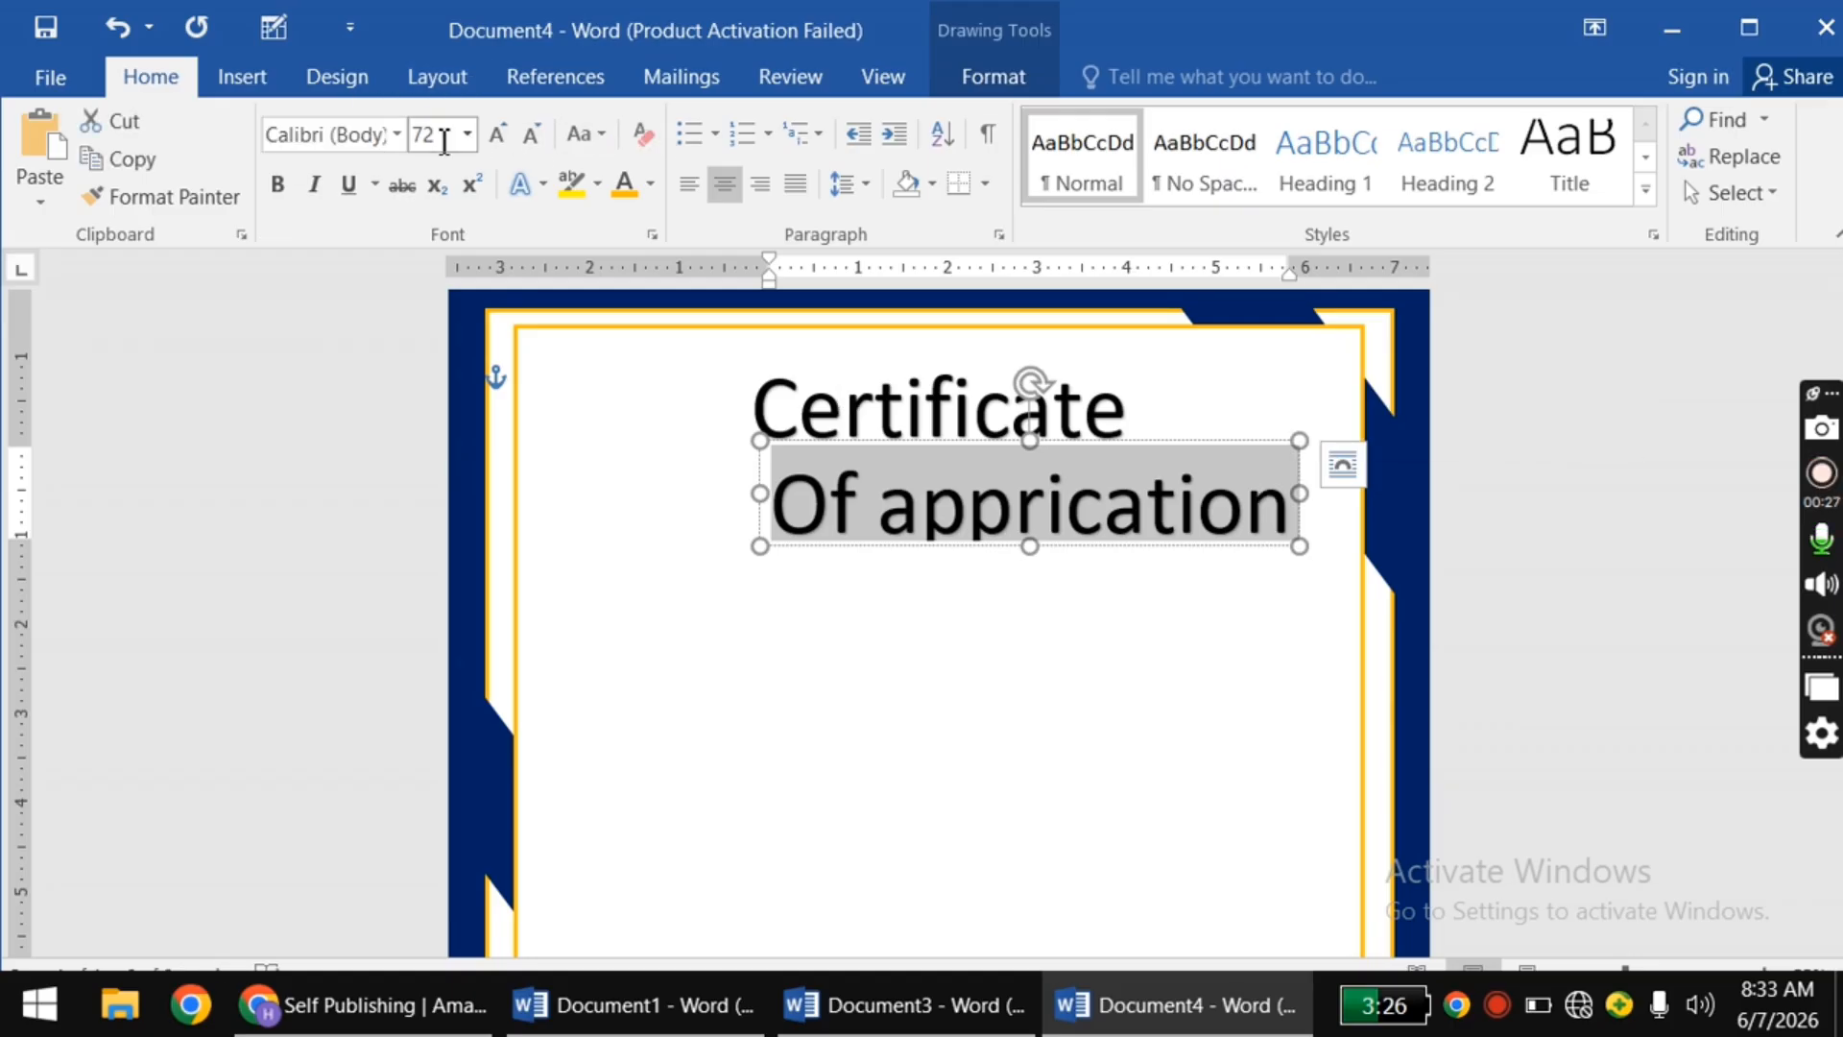
pyautogui.click(531, 134)
pyautogui.click(531, 135)
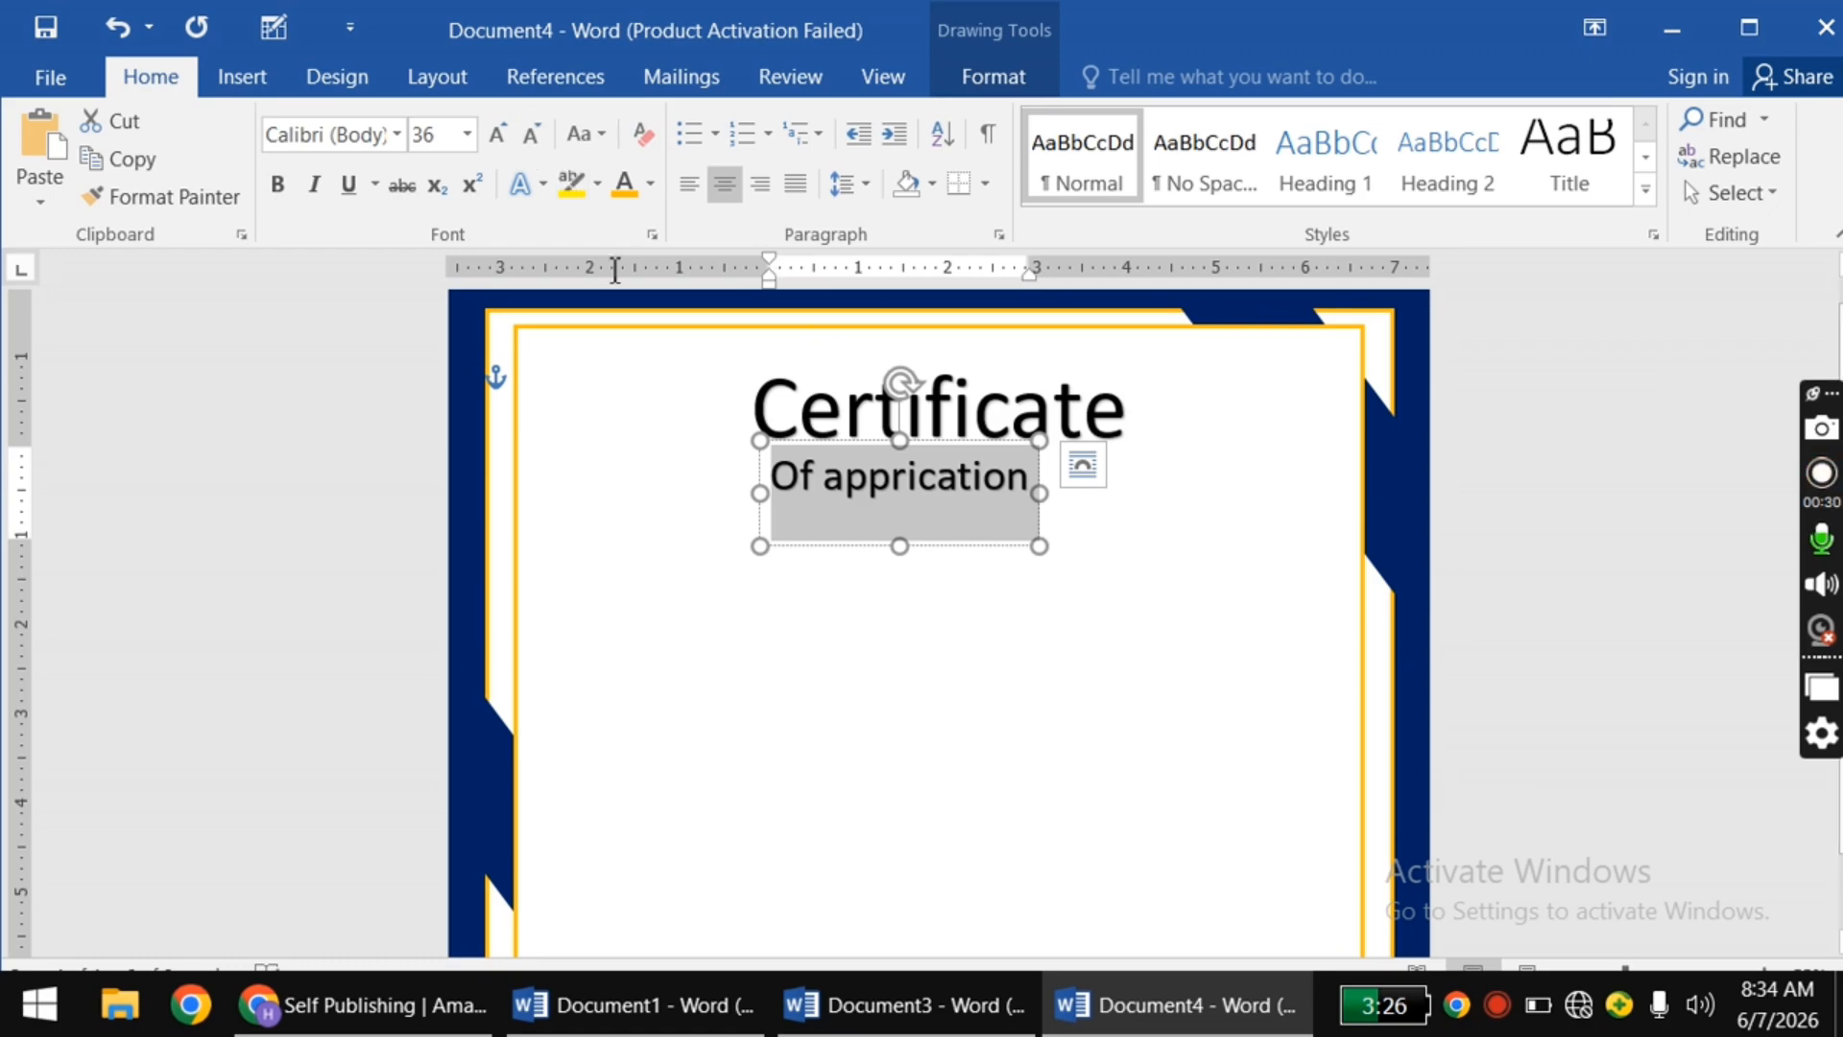
pyautogui.click(602, 134)
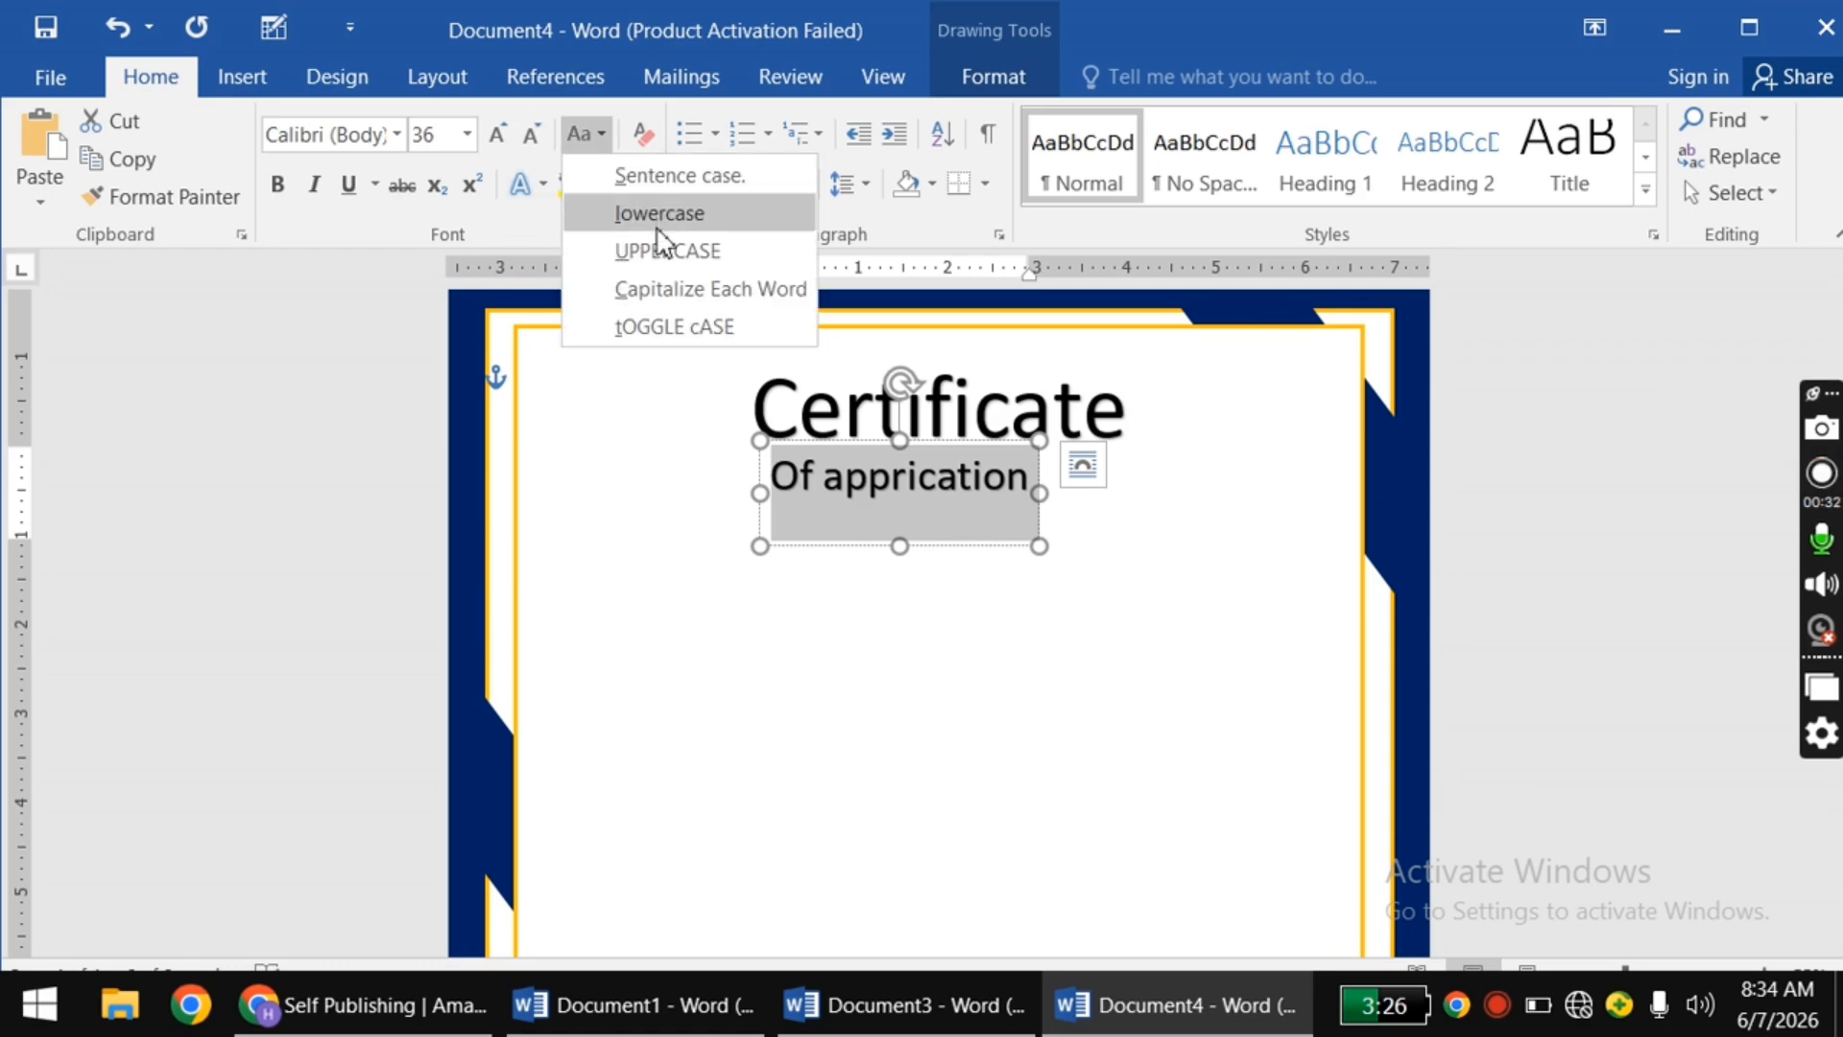
pyautogui.click(675, 290)
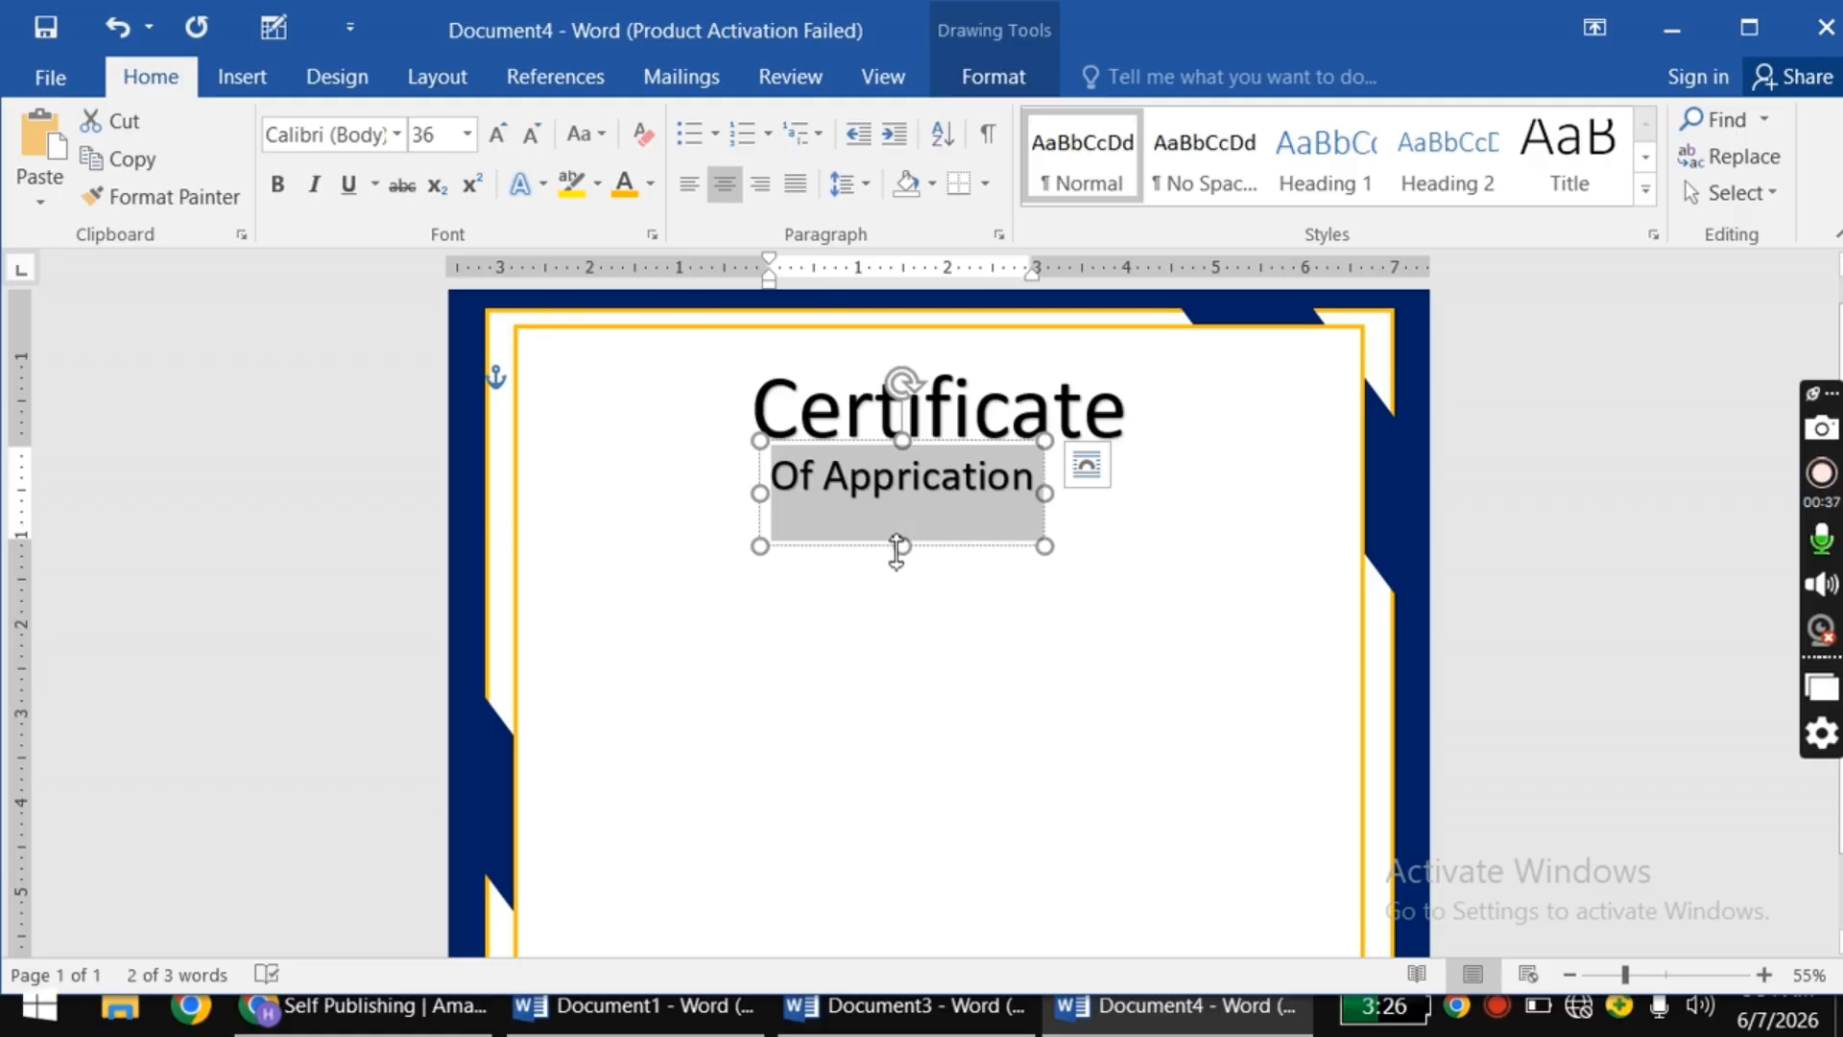
# Step: Shorten the subtitle box, reduce its font size to 28, and place it roughly centred beneath "Certificate"
pyautogui.moveTo(909, 552); pyautogui.dragTo(909, 509)
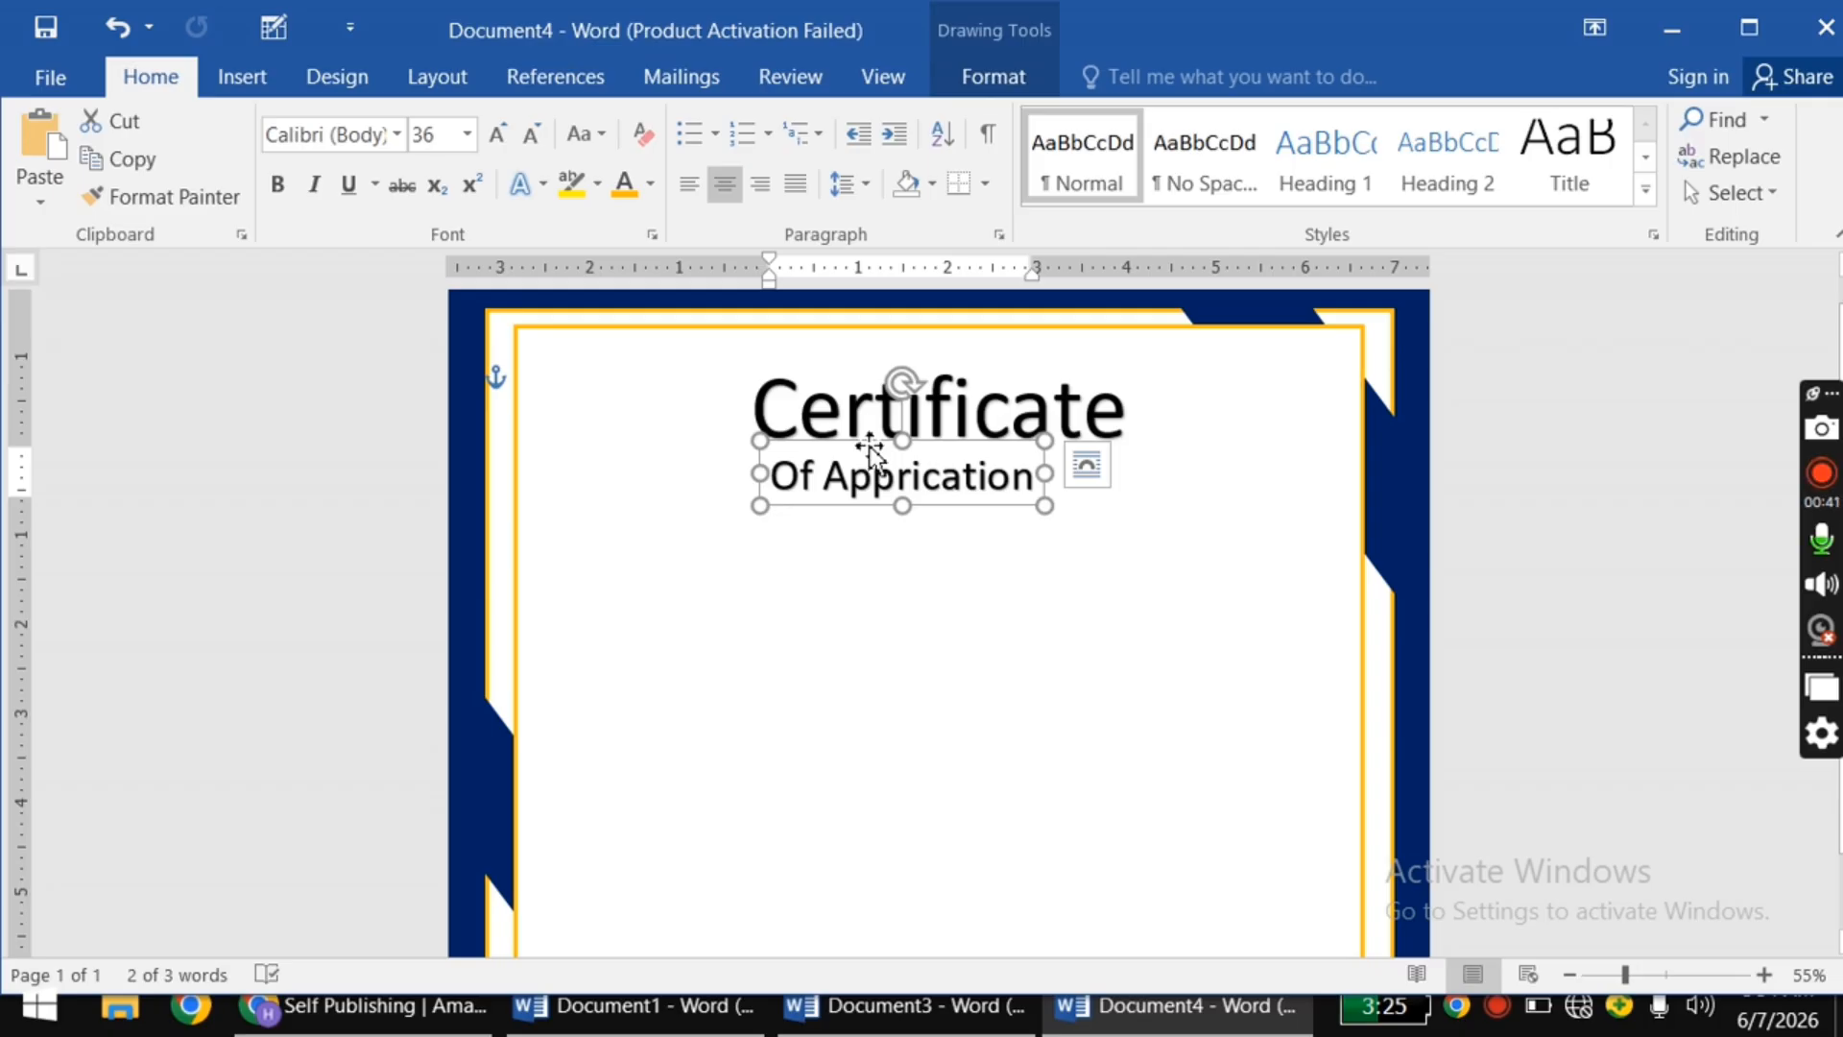
pyautogui.moveTo(870, 449); pyautogui.dragTo(903, 449)
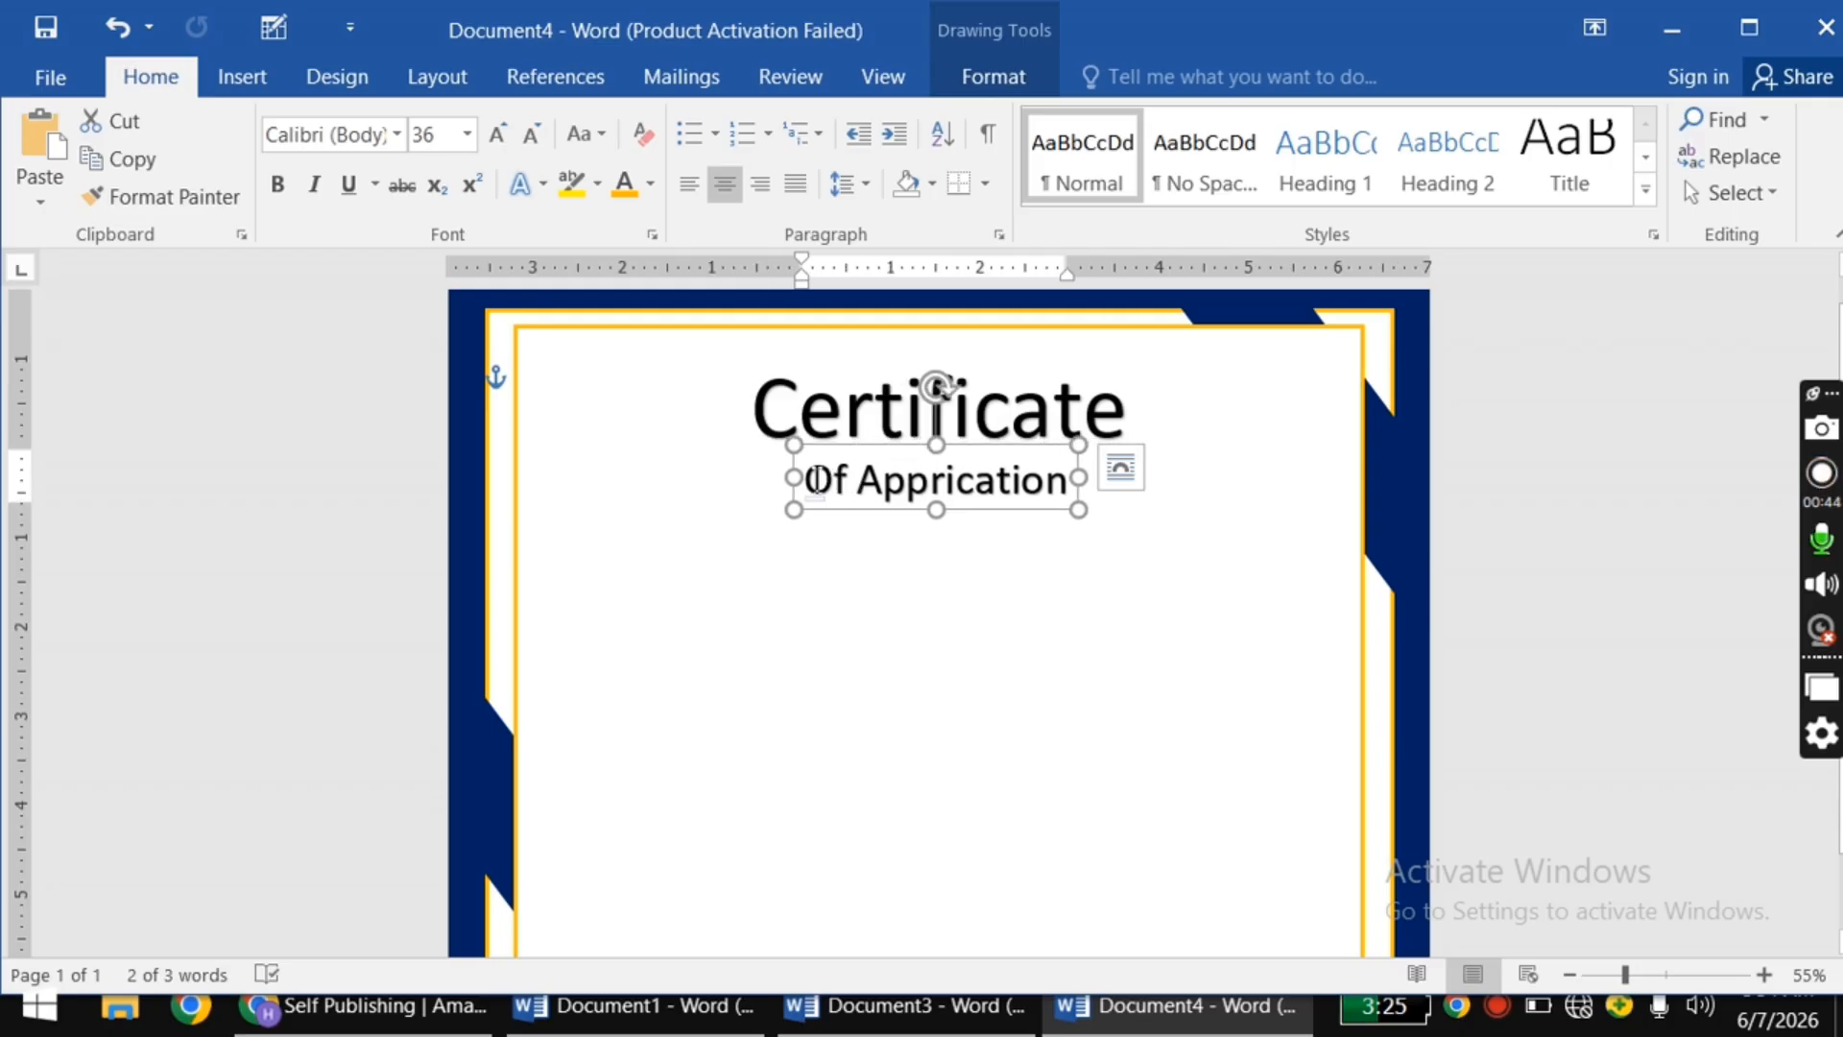
pyautogui.moveTo(814, 478); pyautogui.dragTo(1074, 480)
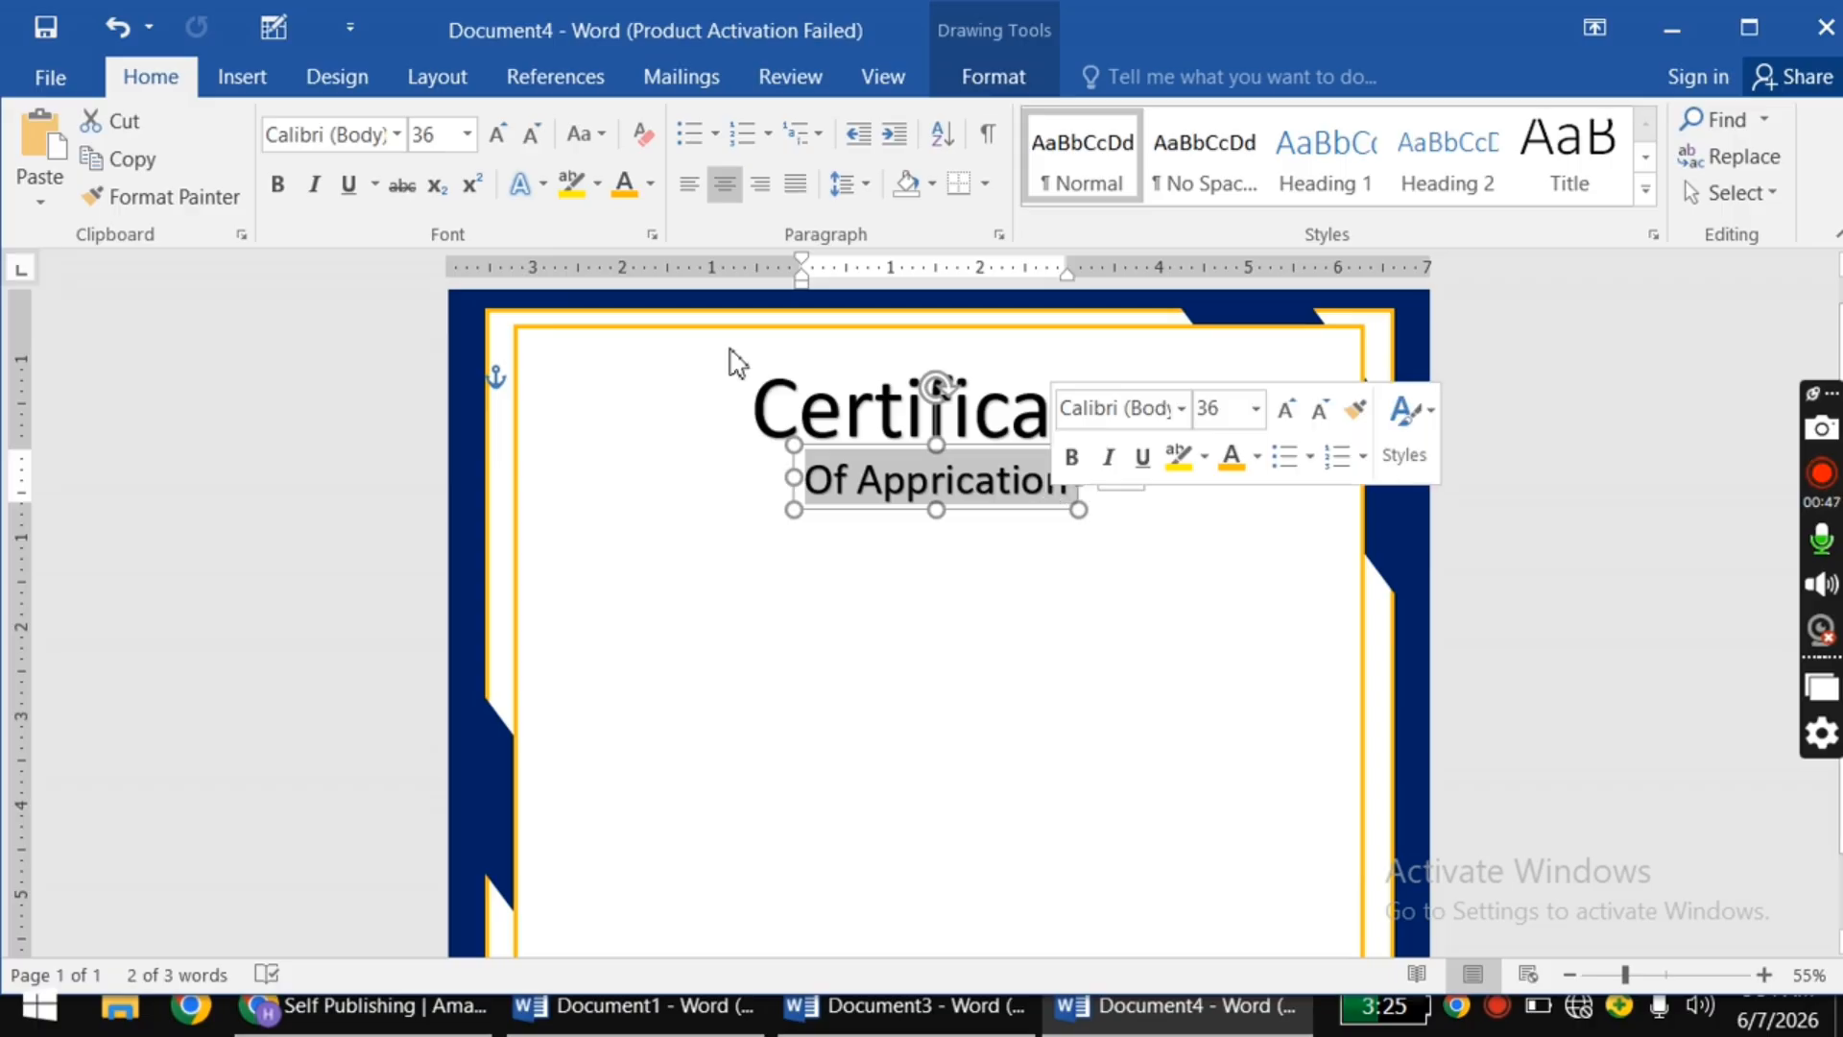
pyautogui.click(530, 137)
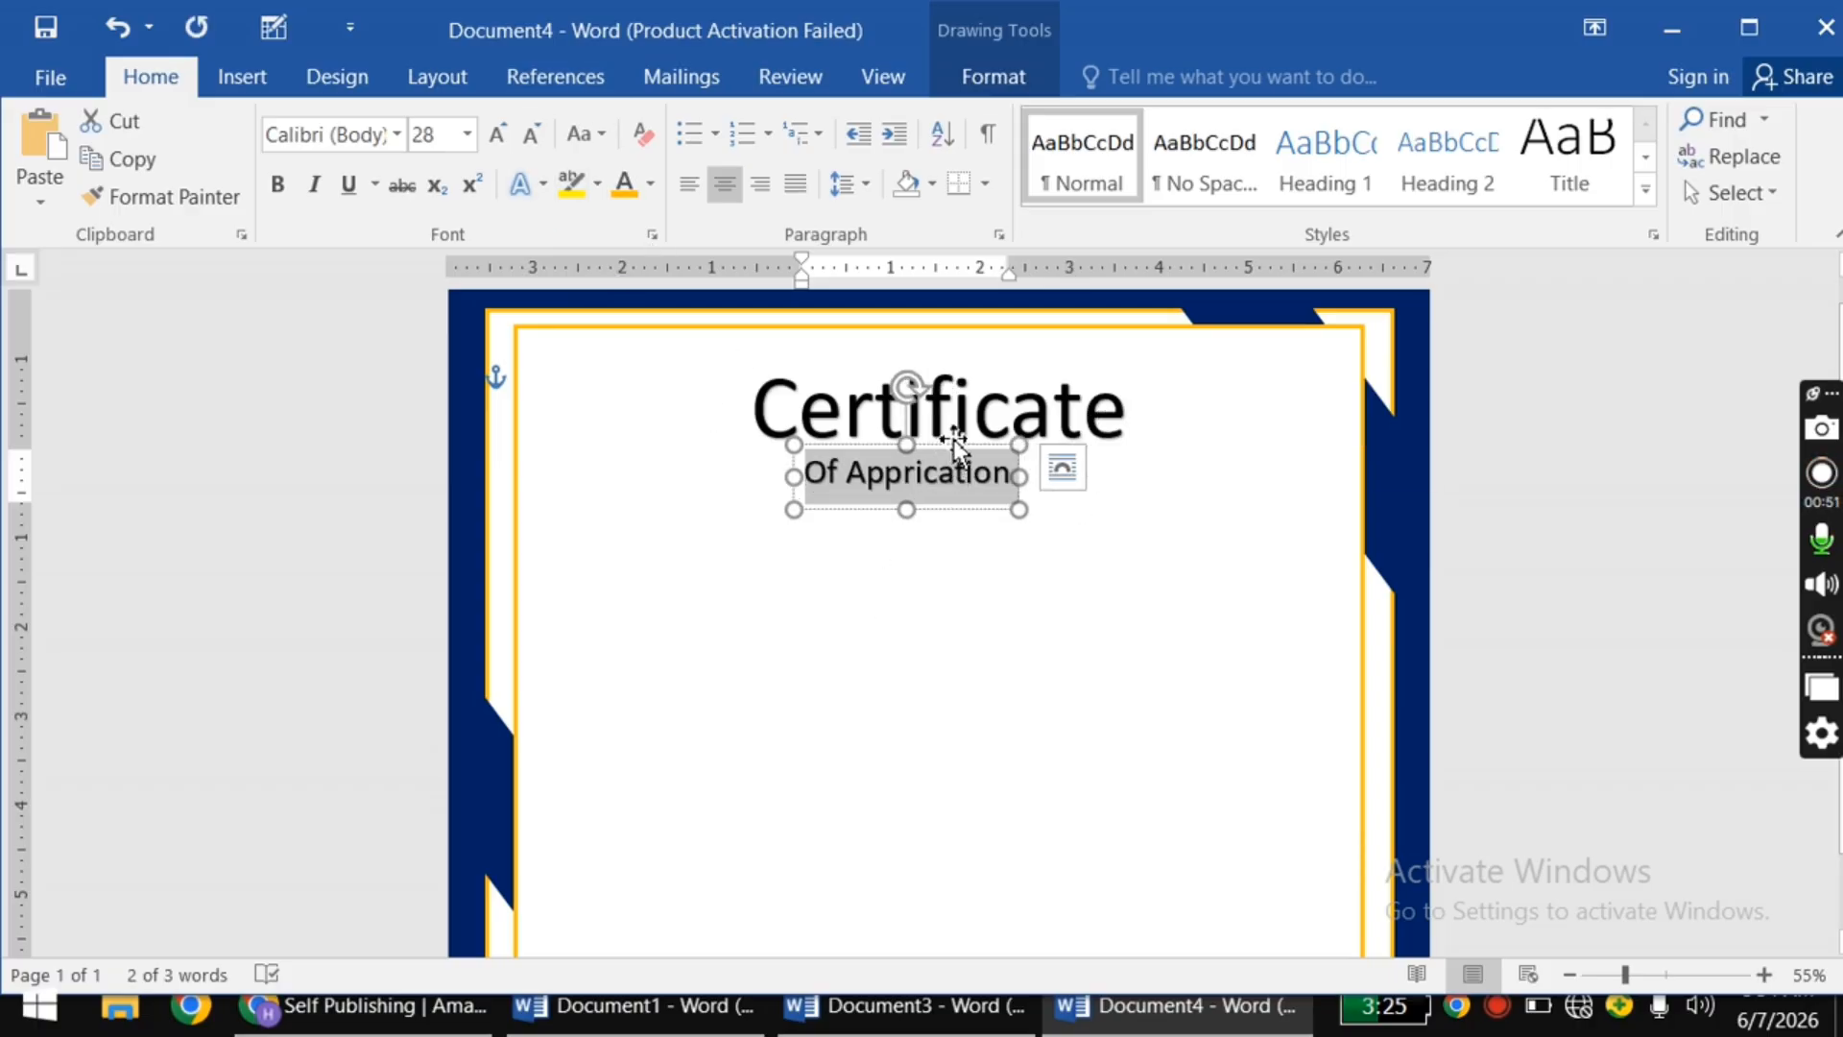
pyautogui.moveTo(959, 453); pyautogui.dragTo(968, 459)
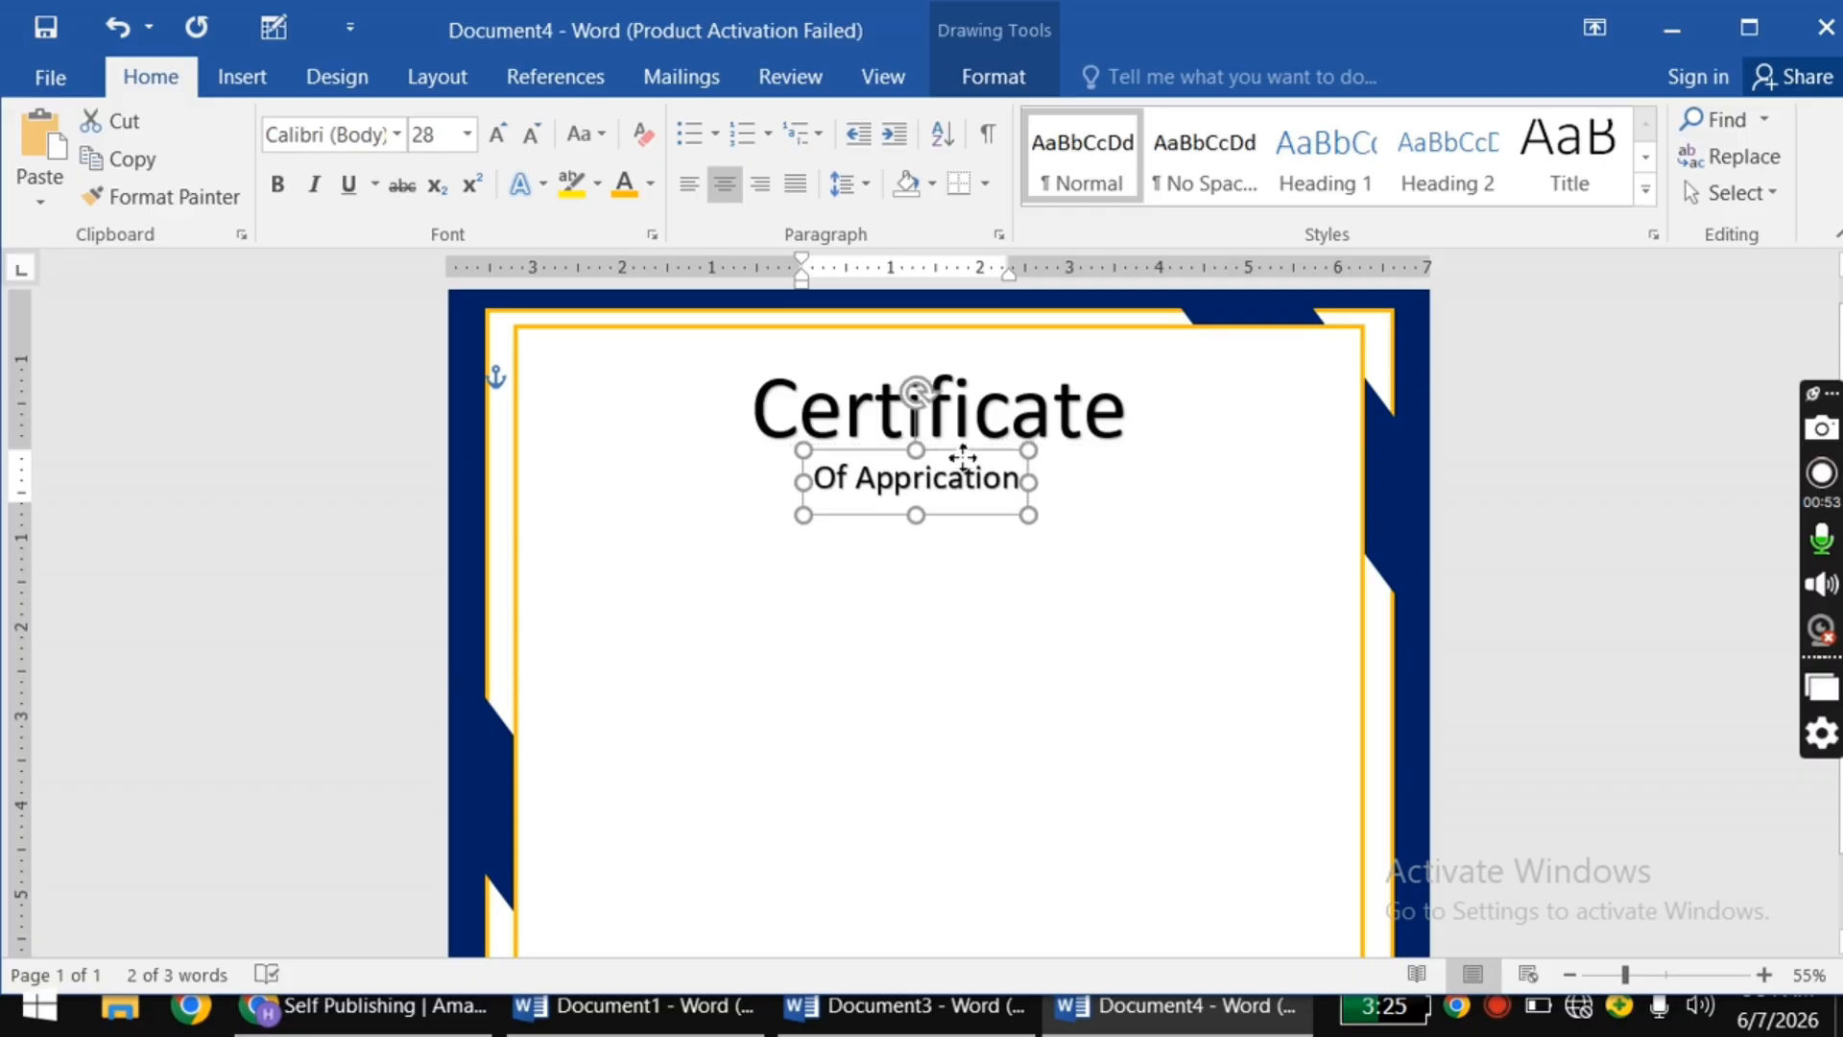
# Step: Draw a text box about 5.68" wide and 1.35" high in the white frame below the subtitle
pyautogui.click(947, 588)
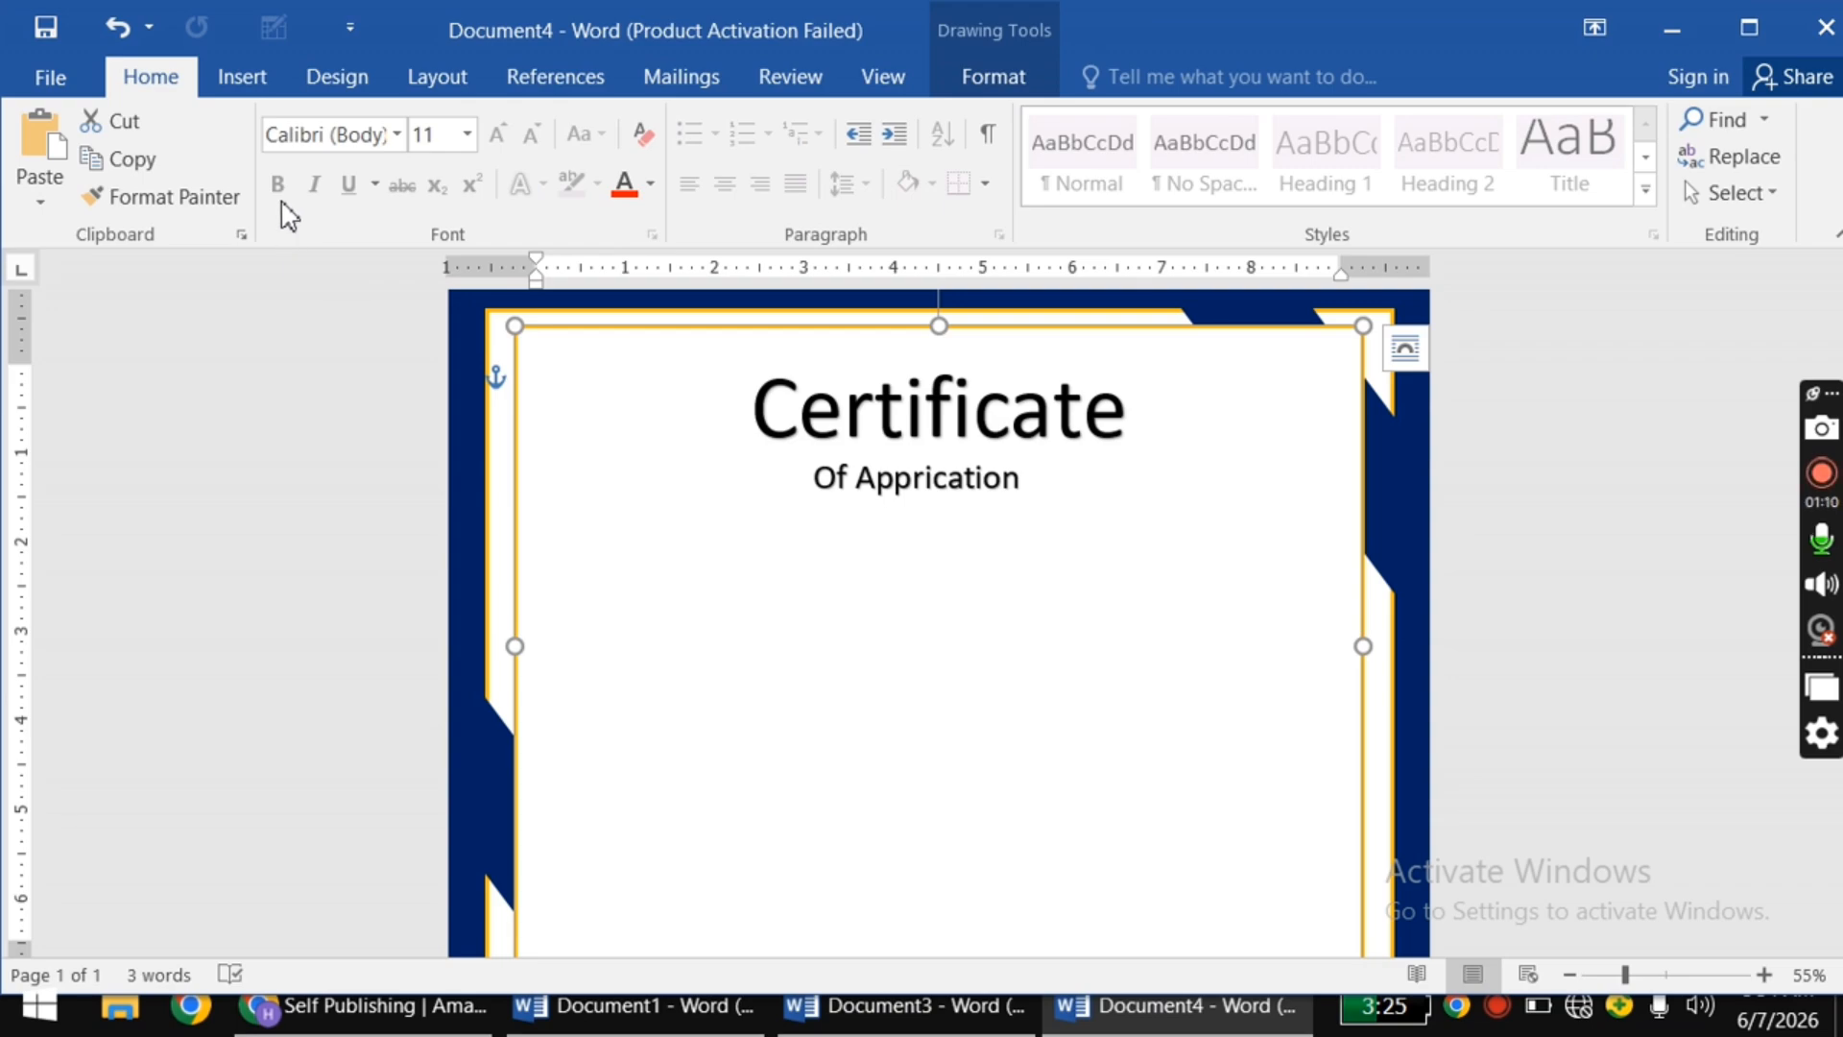
pyautogui.click(265, 91)
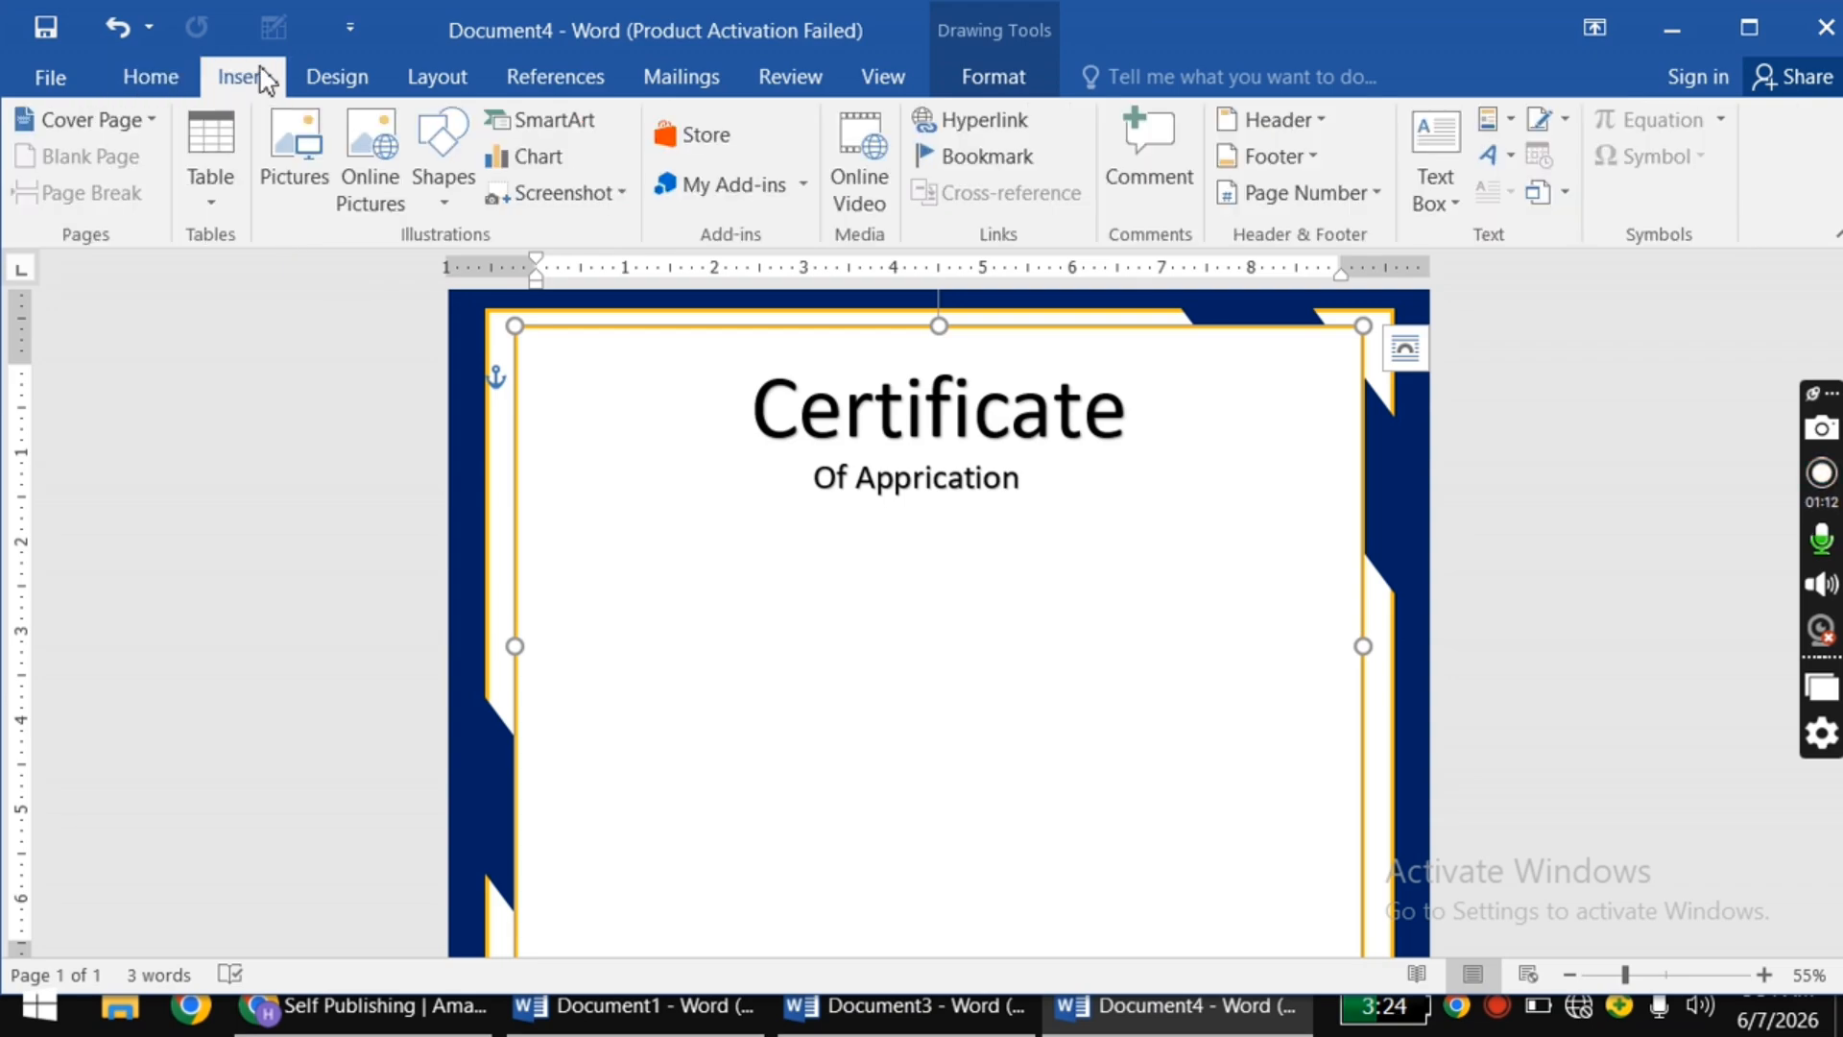
pyautogui.click(443, 195)
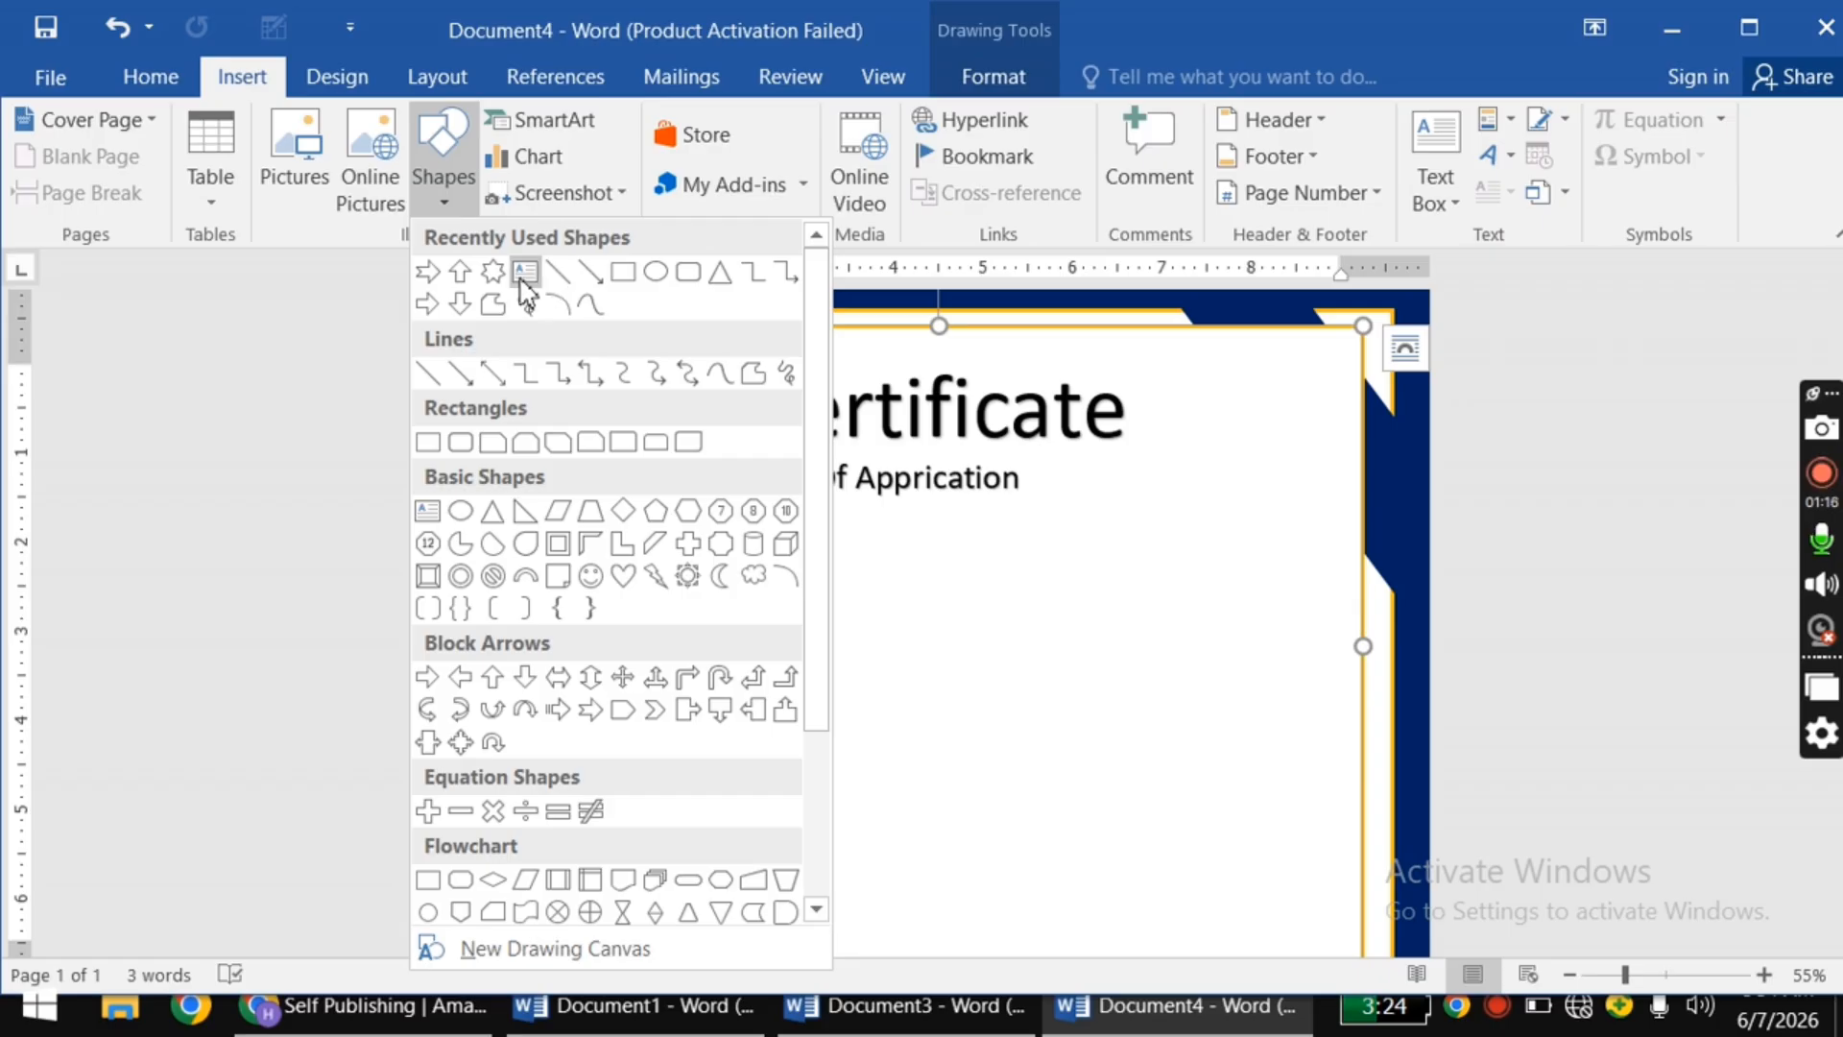
pyautogui.click(428, 509)
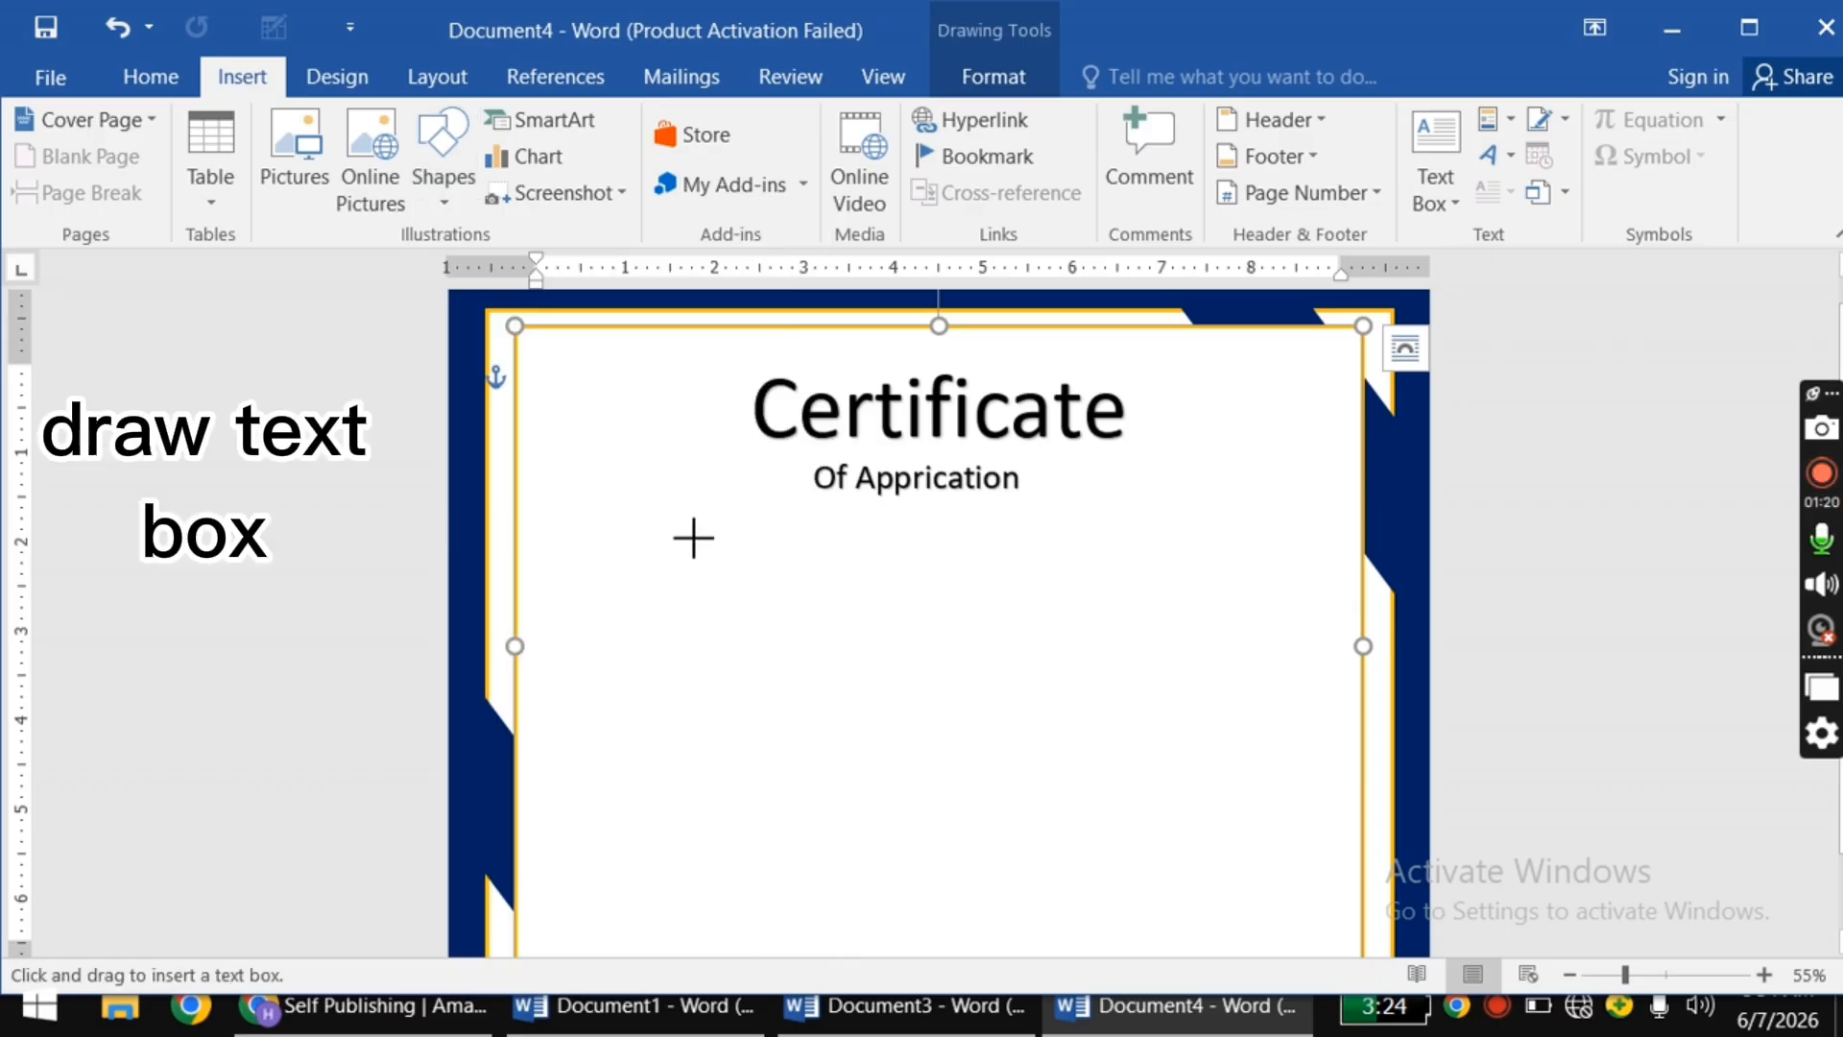
pyautogui.moveTo(688, 532)
pyautogui.mouseDown()
pyautogui.moveTo(861, 617)
pyautogui.moveTo(1198, 657)
pyautogui.mouseUp()
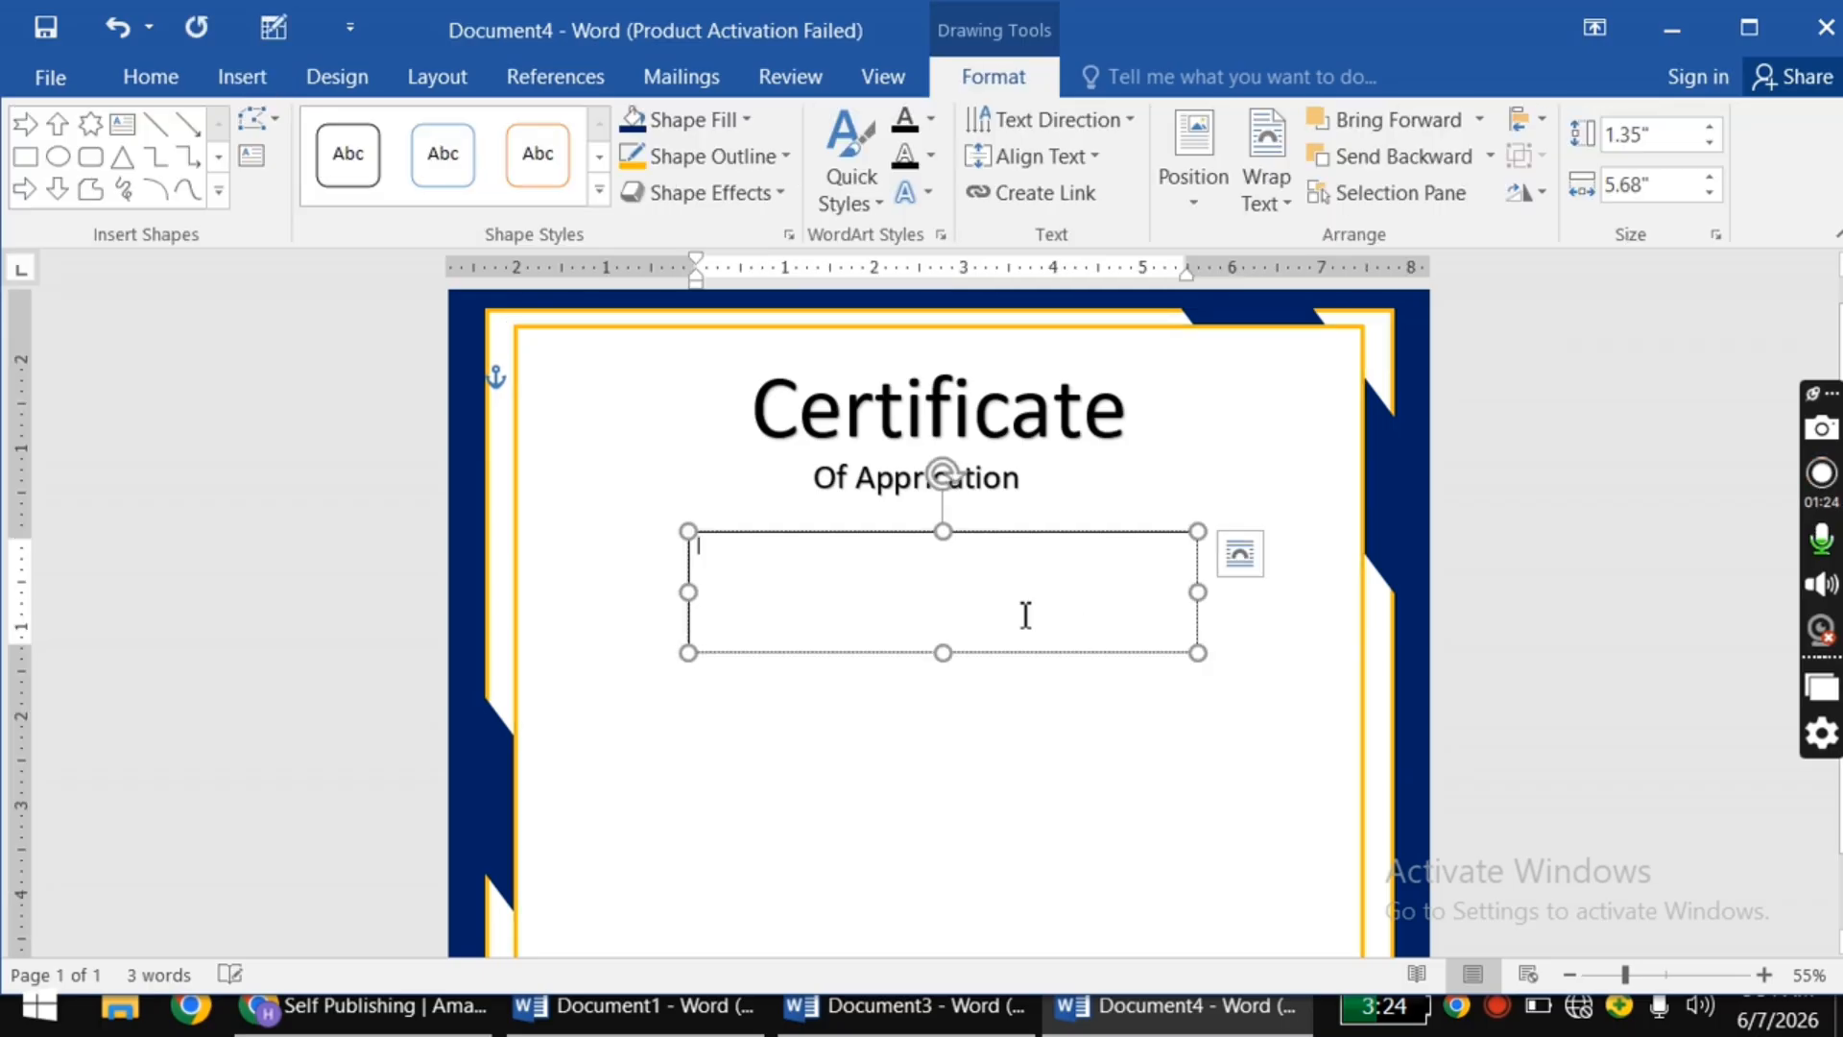
# Step: Enter "This certificate is proudly presented to" in the text box and enlarge it until the line nearly spans the box
pyautogui.write('th')
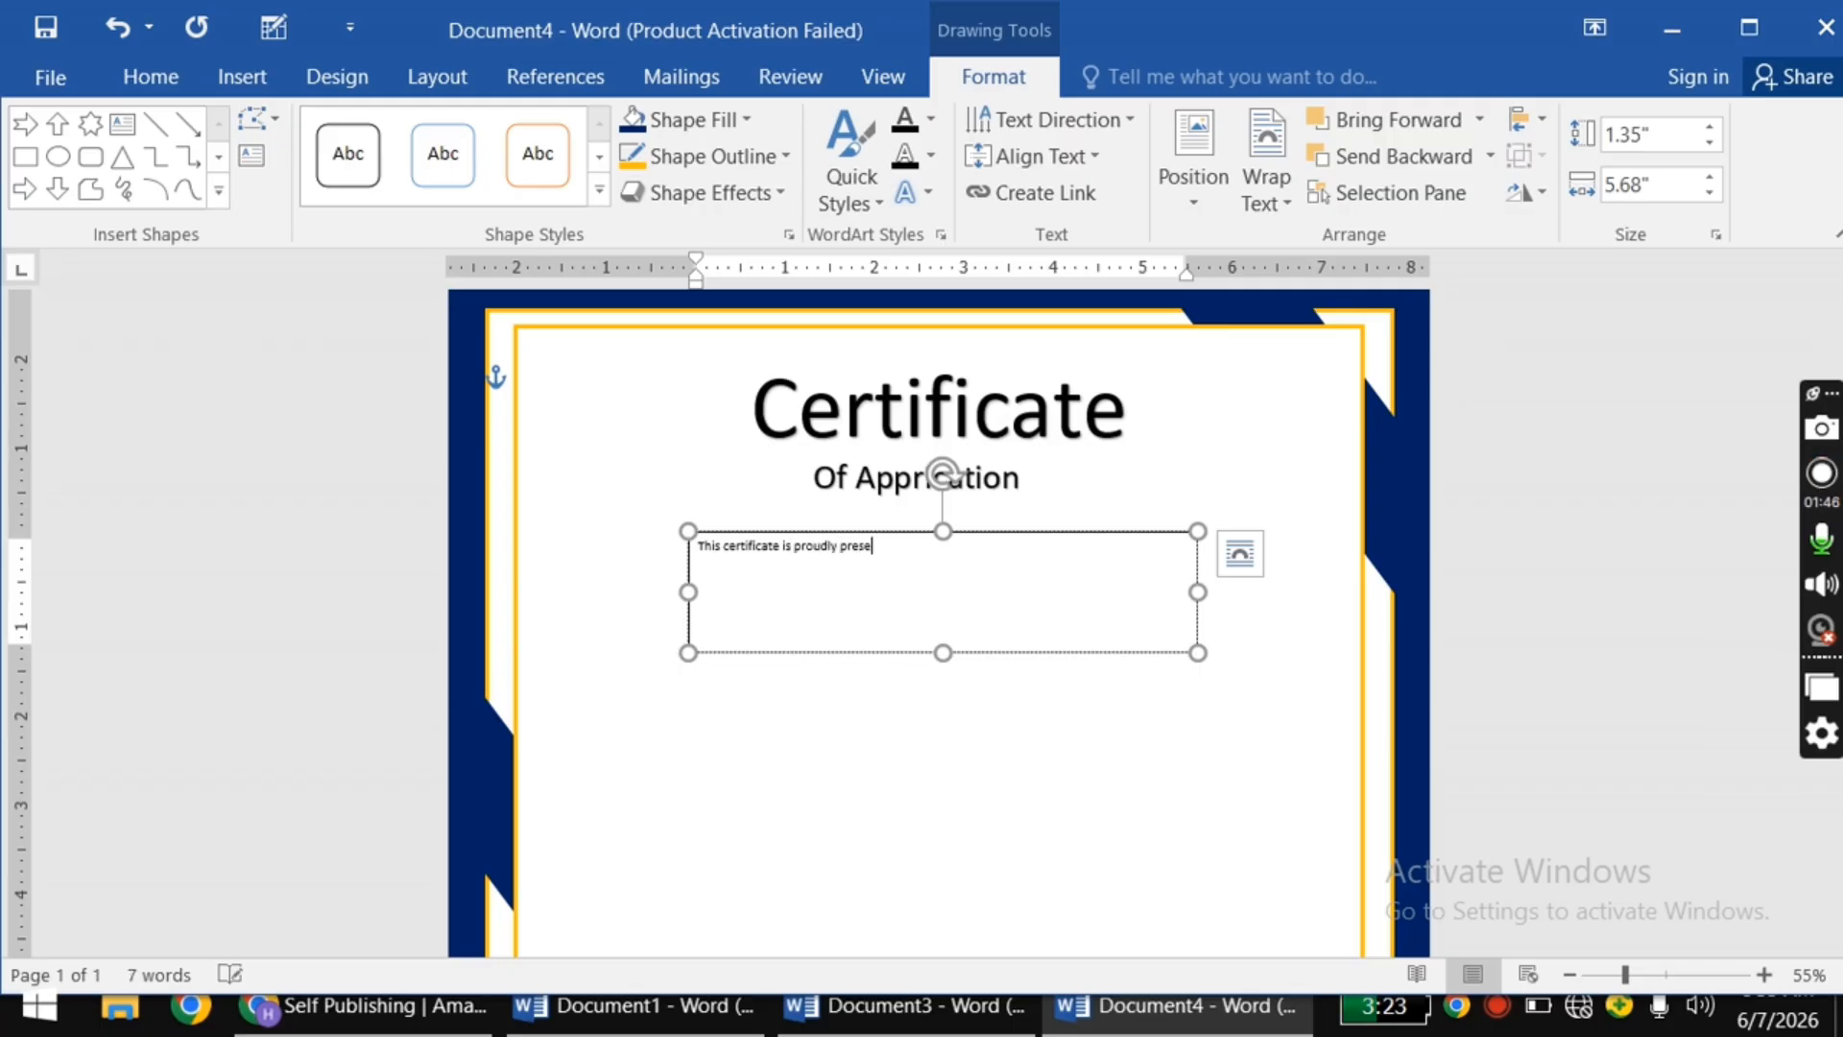
pyautogui.write('o')
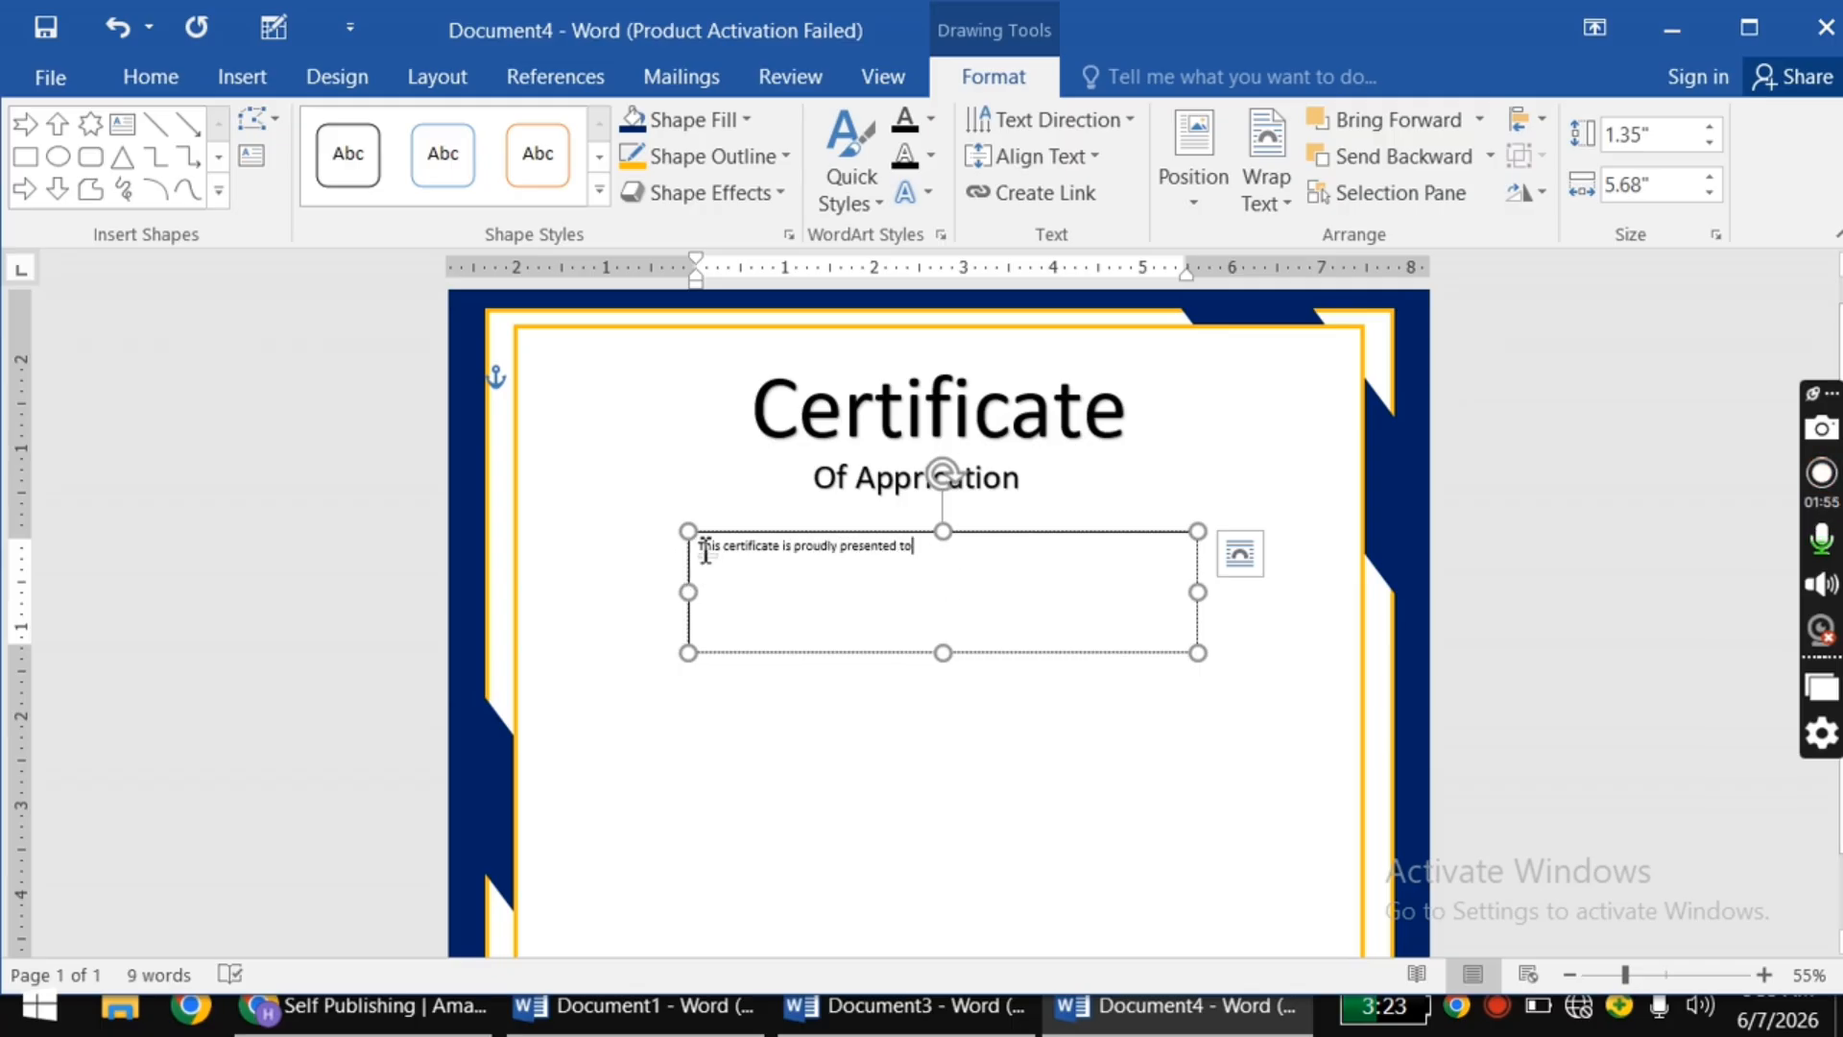
pyautogui.moveTo(706, 549); pyautogui.dragTo(946, 562)
pyautogui.click(1170, 446)
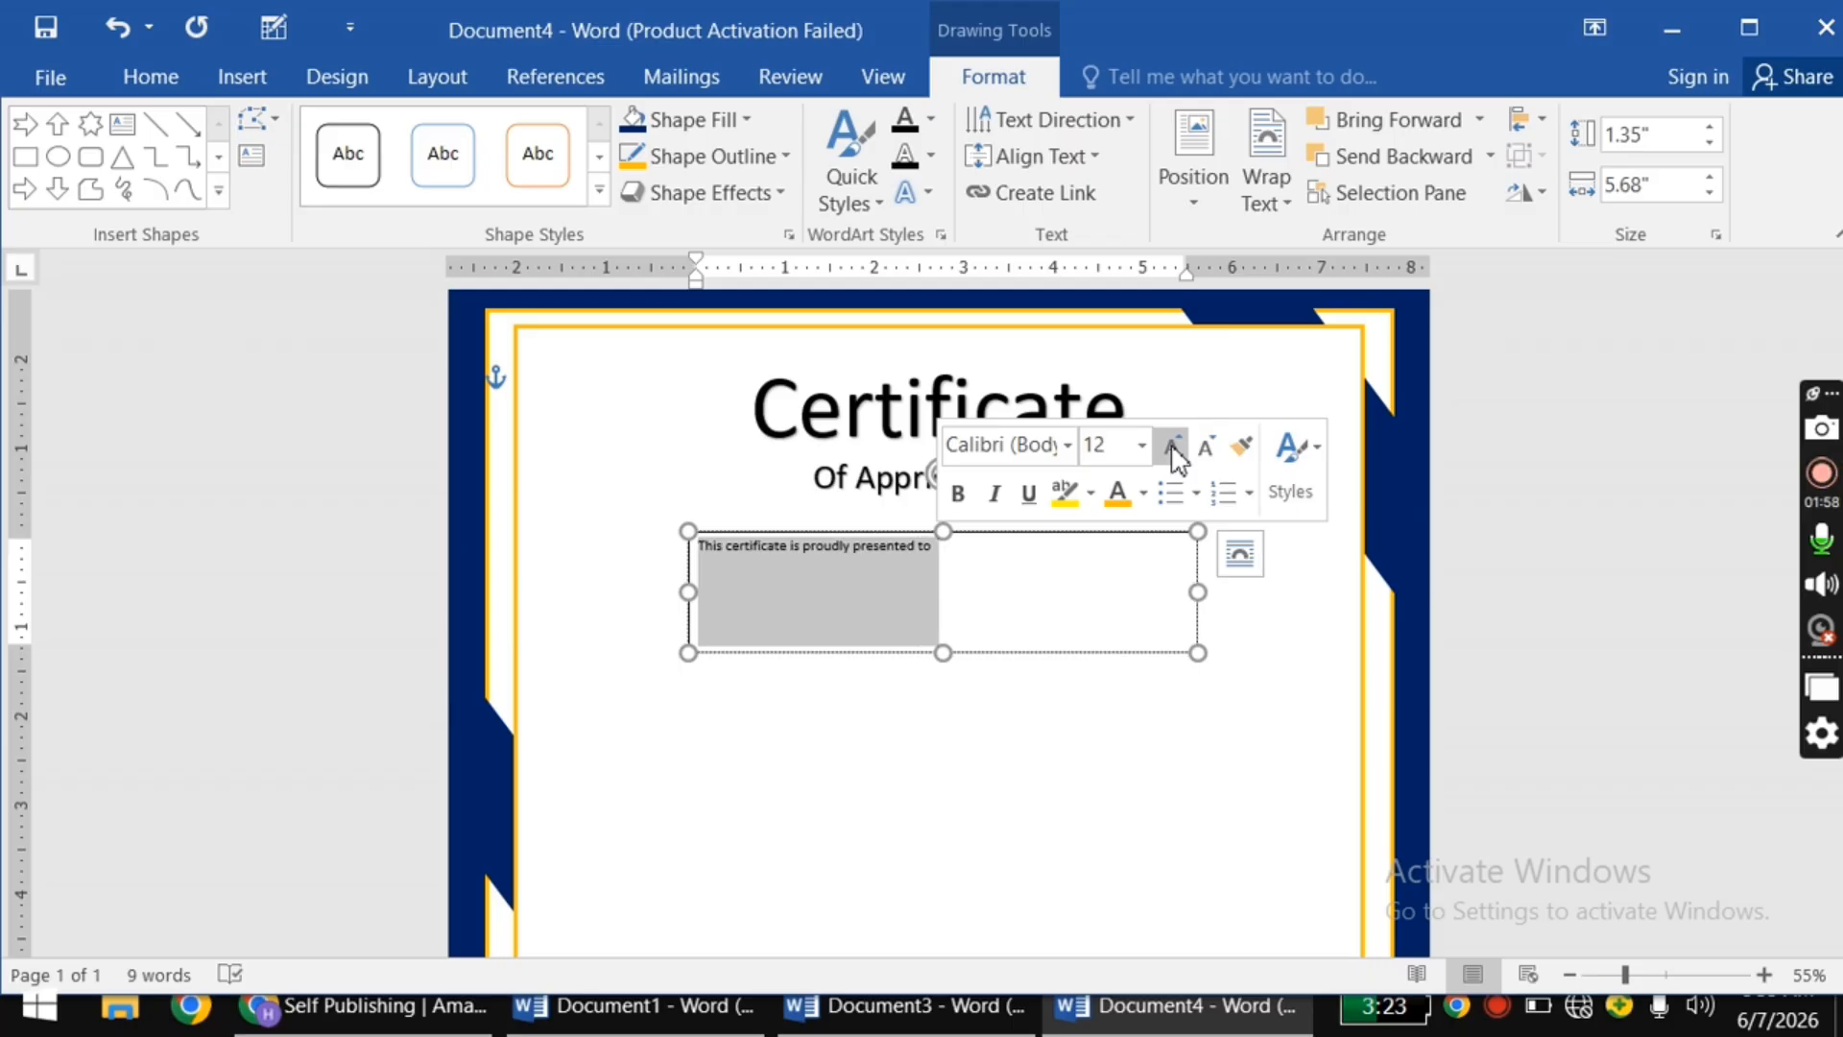
pyautogui.click(1170, 446)
pyautogui.click(1170, 446)
pyautogui.click(1170, 446)
pyautogui.click(1170, 447)
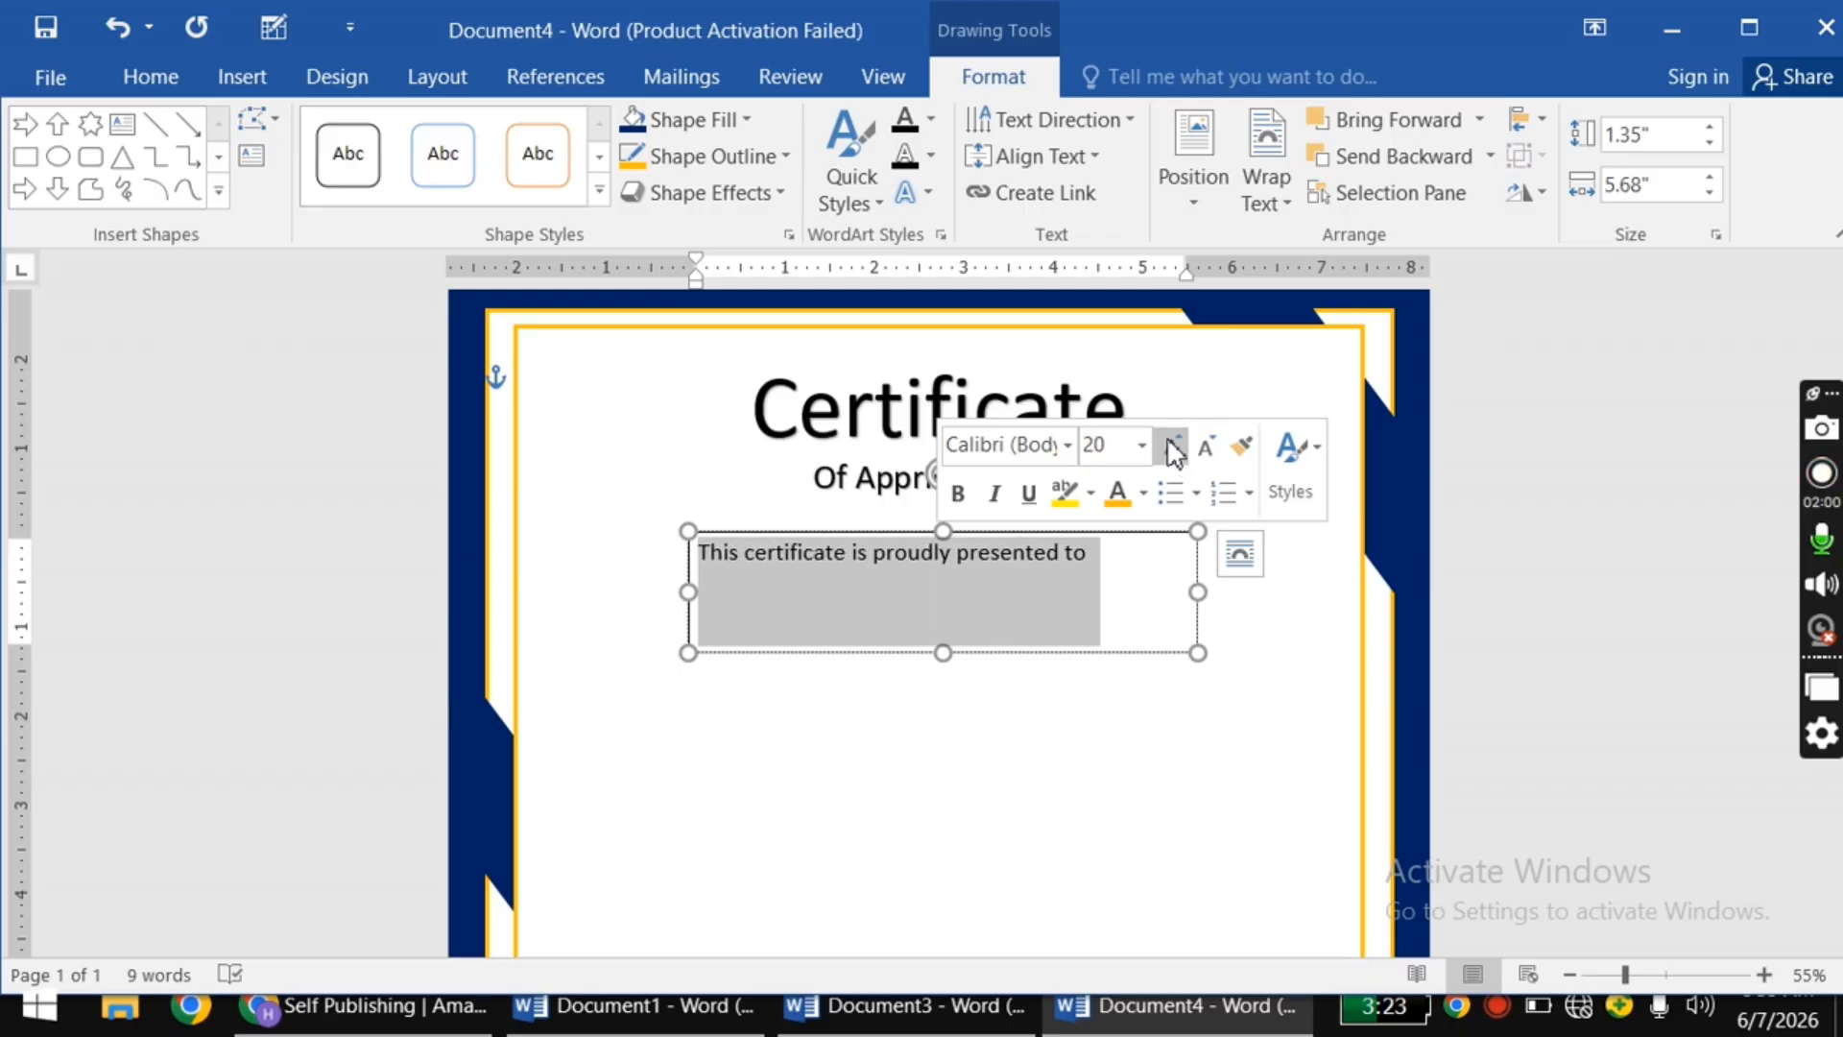
pyautogui.click(1171, 446)
pyautogui.click(1170, 447)
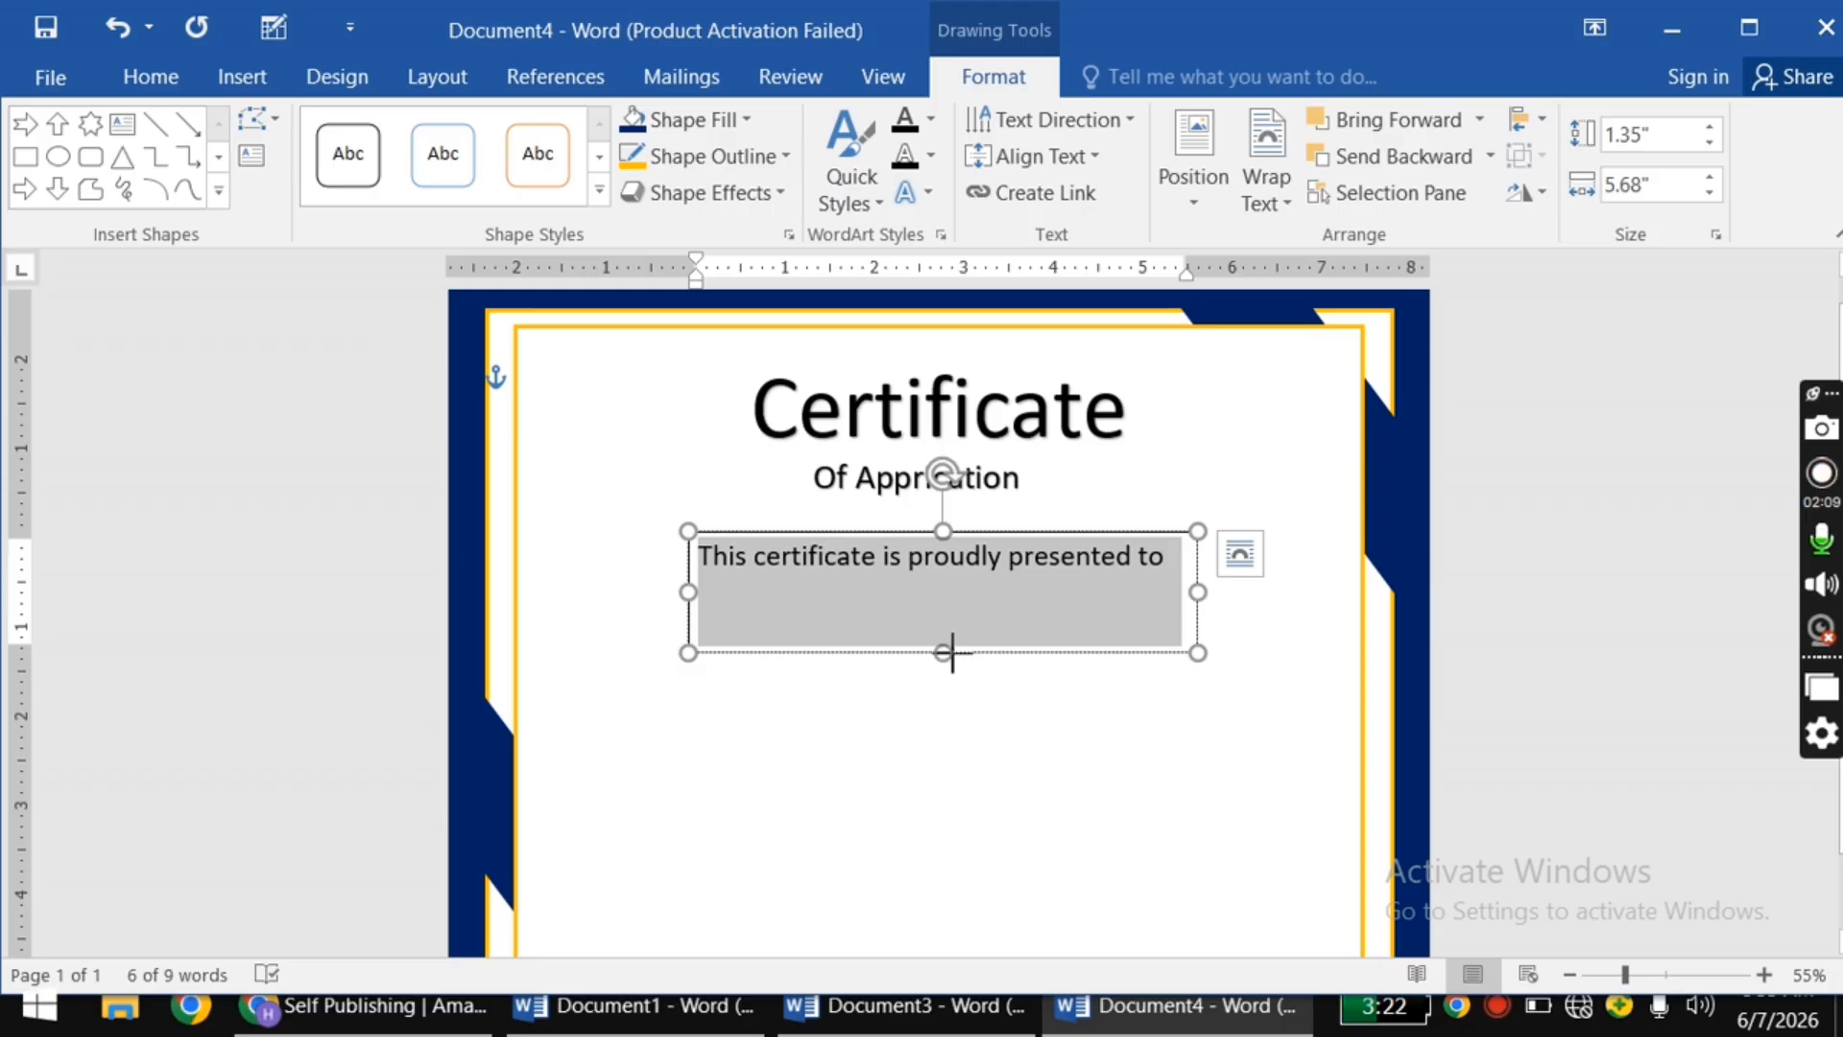
# Step: Fit the presentation text box at 0.7" high directly beneath the subtitle and remove its outline
pyautogui.moveTo(948, 653); pyautogui.dragTo(951, 595)
pyautogui.moveTo(1053, 535); pyautogui.dragTo(1053, 511)
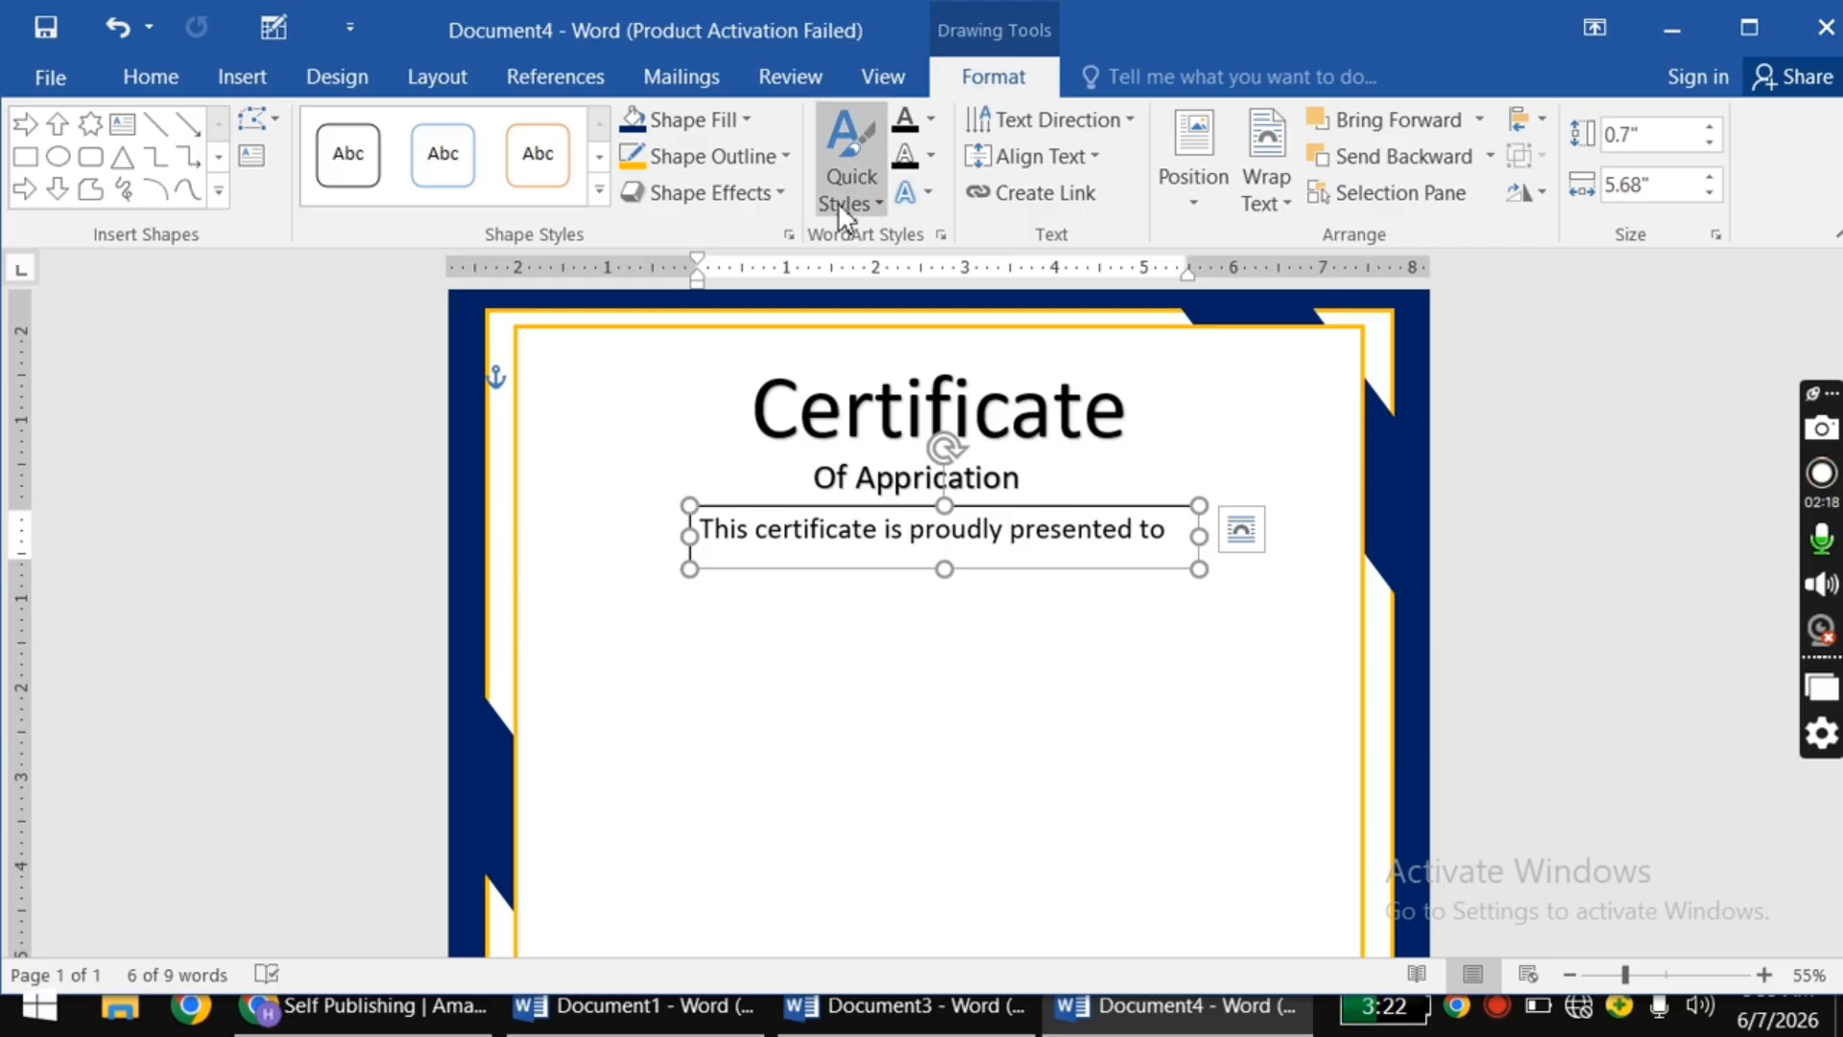
pyautogui.click(789, 159)
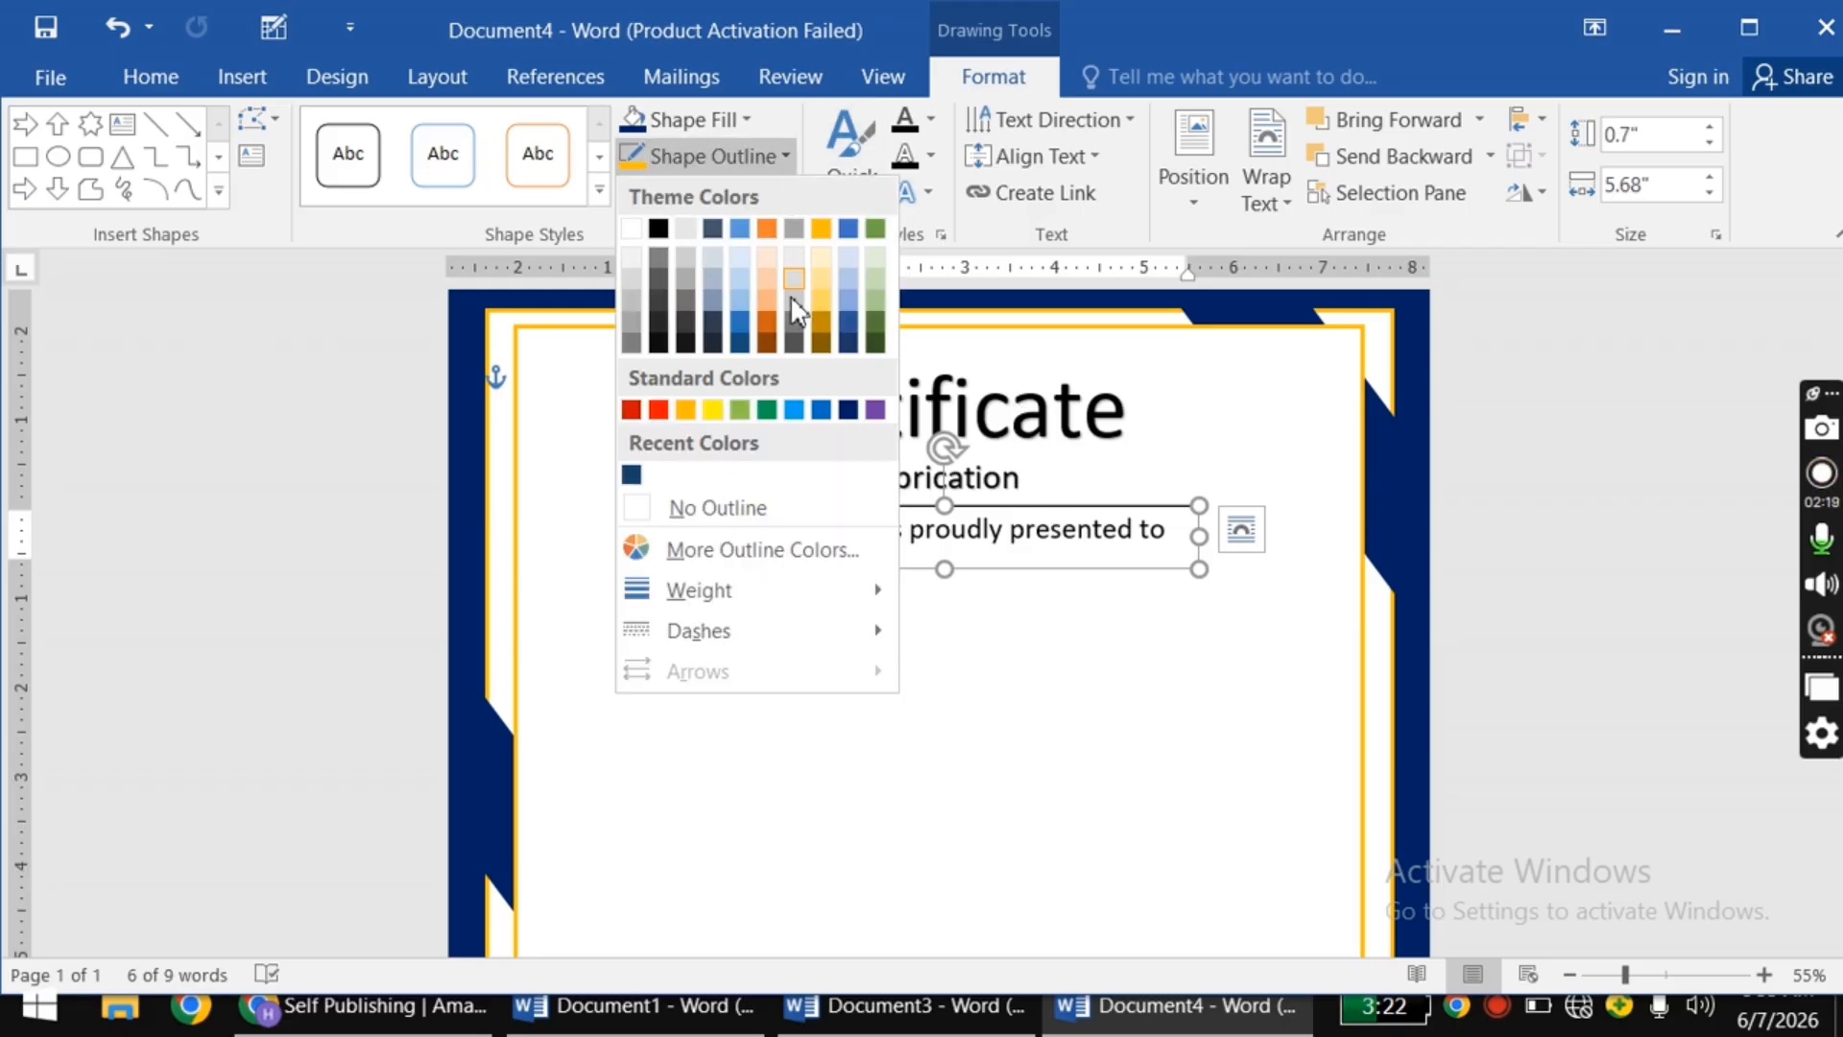
pyautogui.click(753, 509)
pyautogui.click(917, 672)
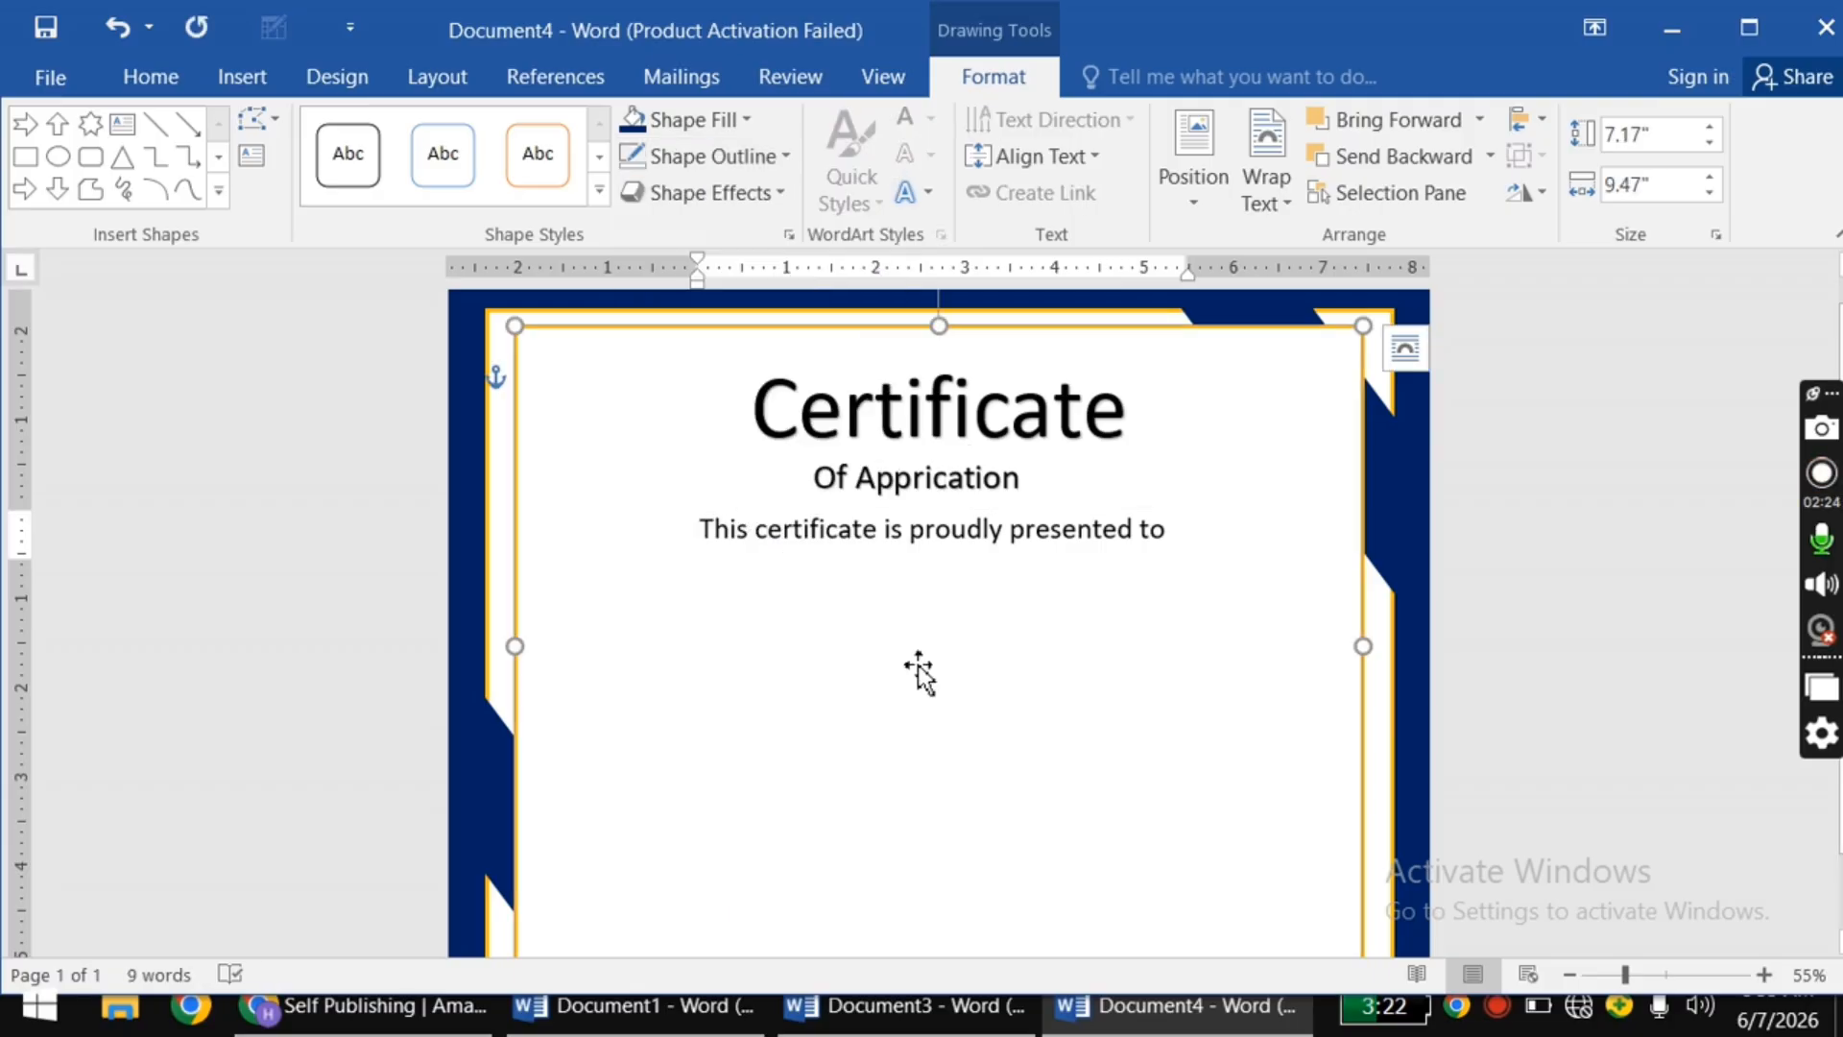
# Step: Draw a text box about 4.36" wide and 1.26" high below the presentation line and enter the recipient's name
pyautogui.click(242, 77)
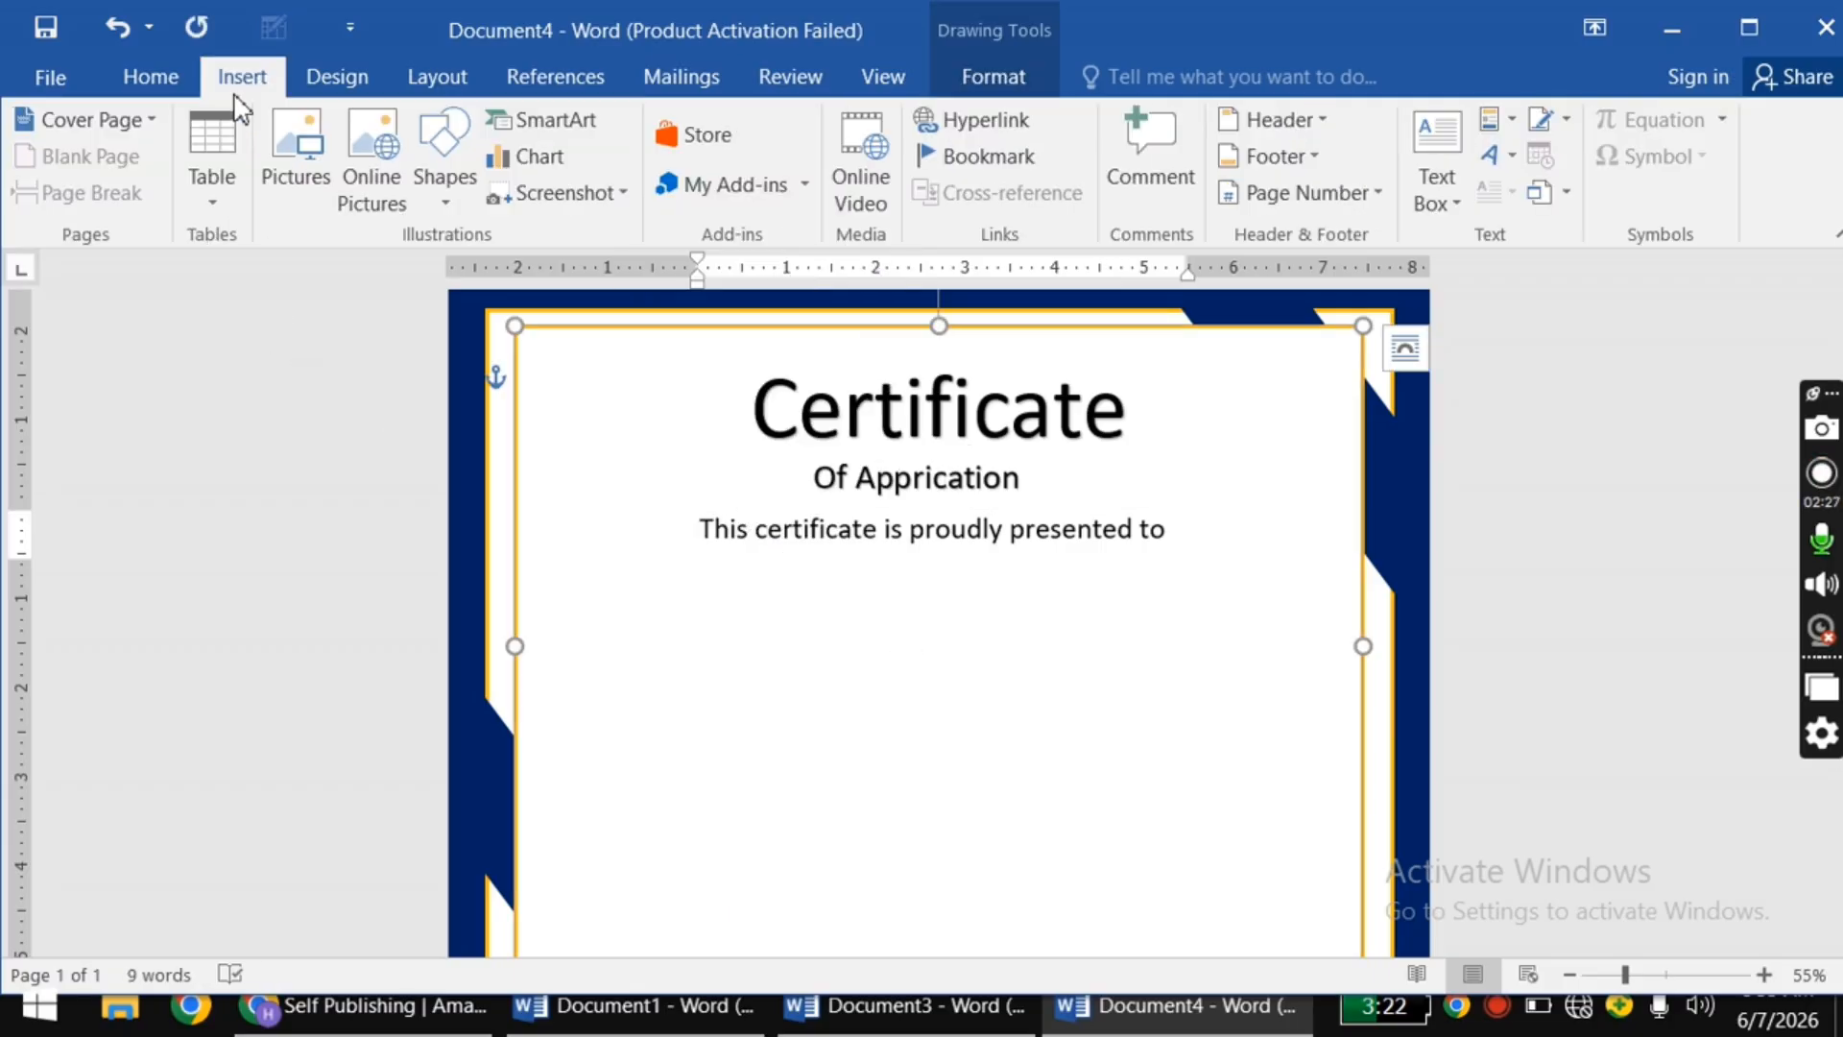
pyautogui.click(433, 171)
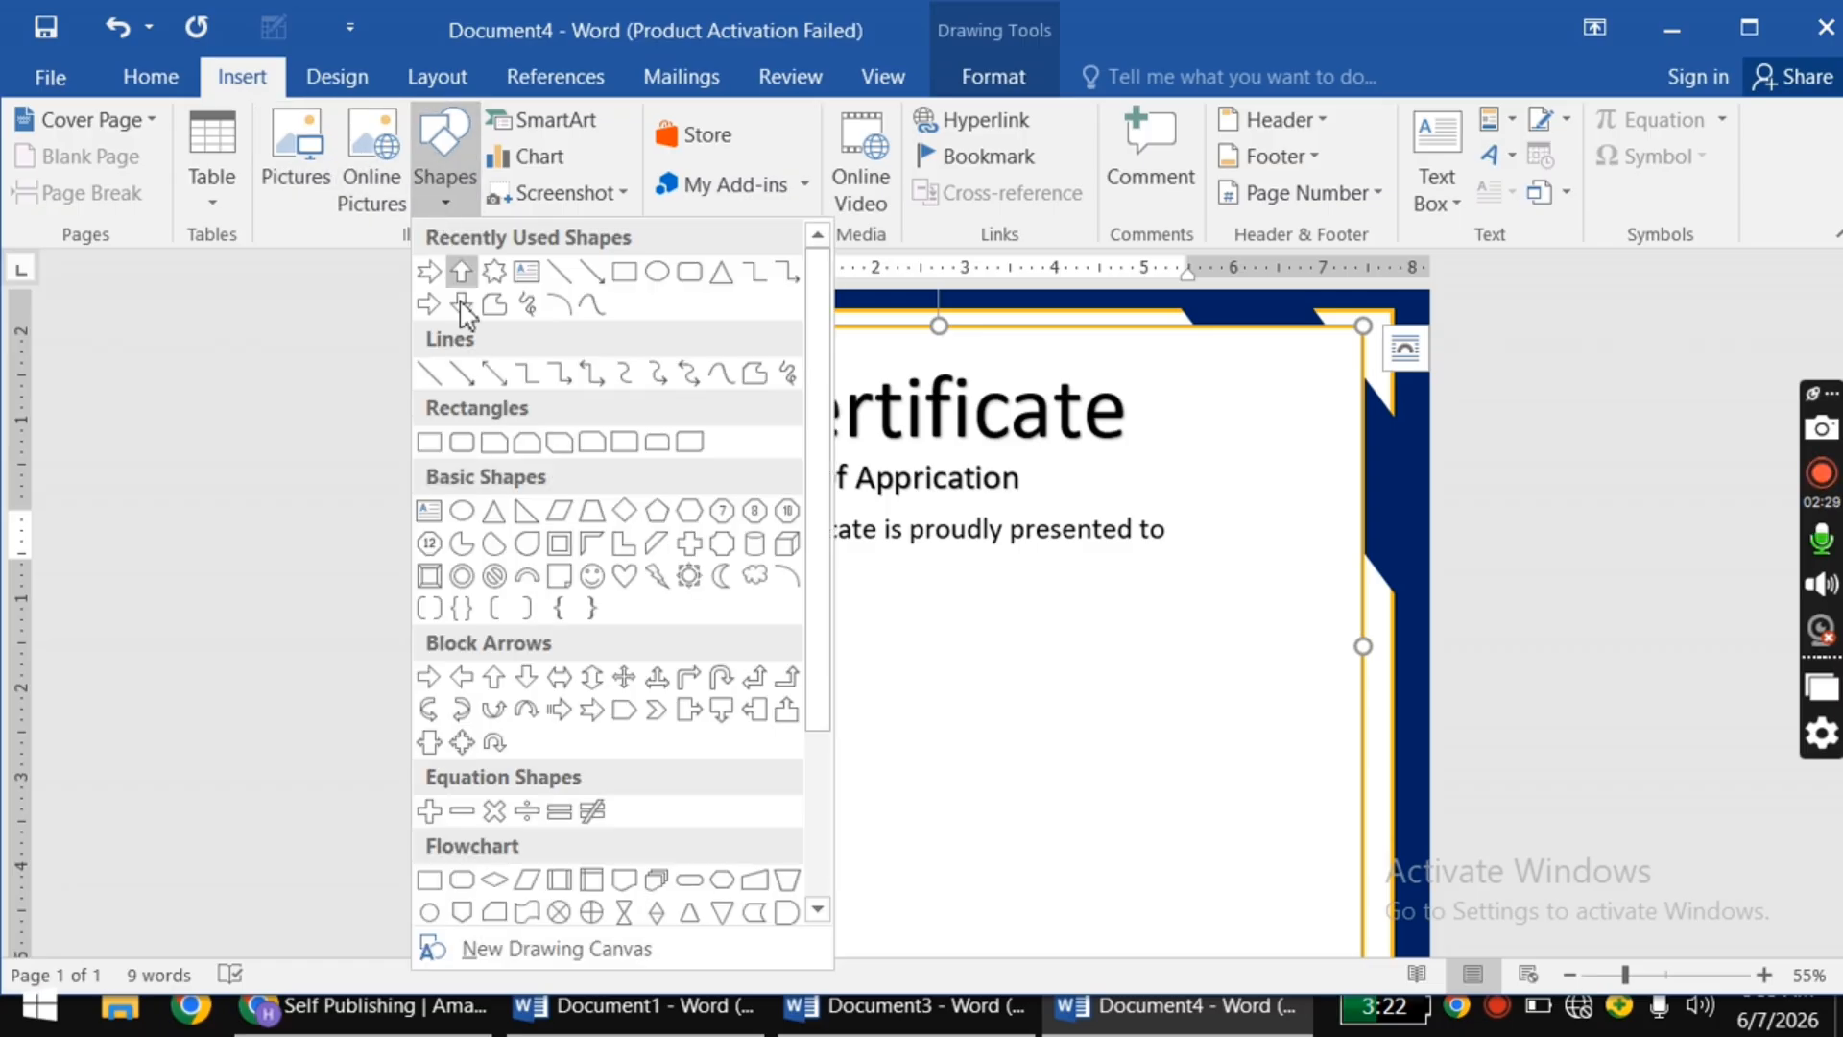
pyautogui.click(433, 517)
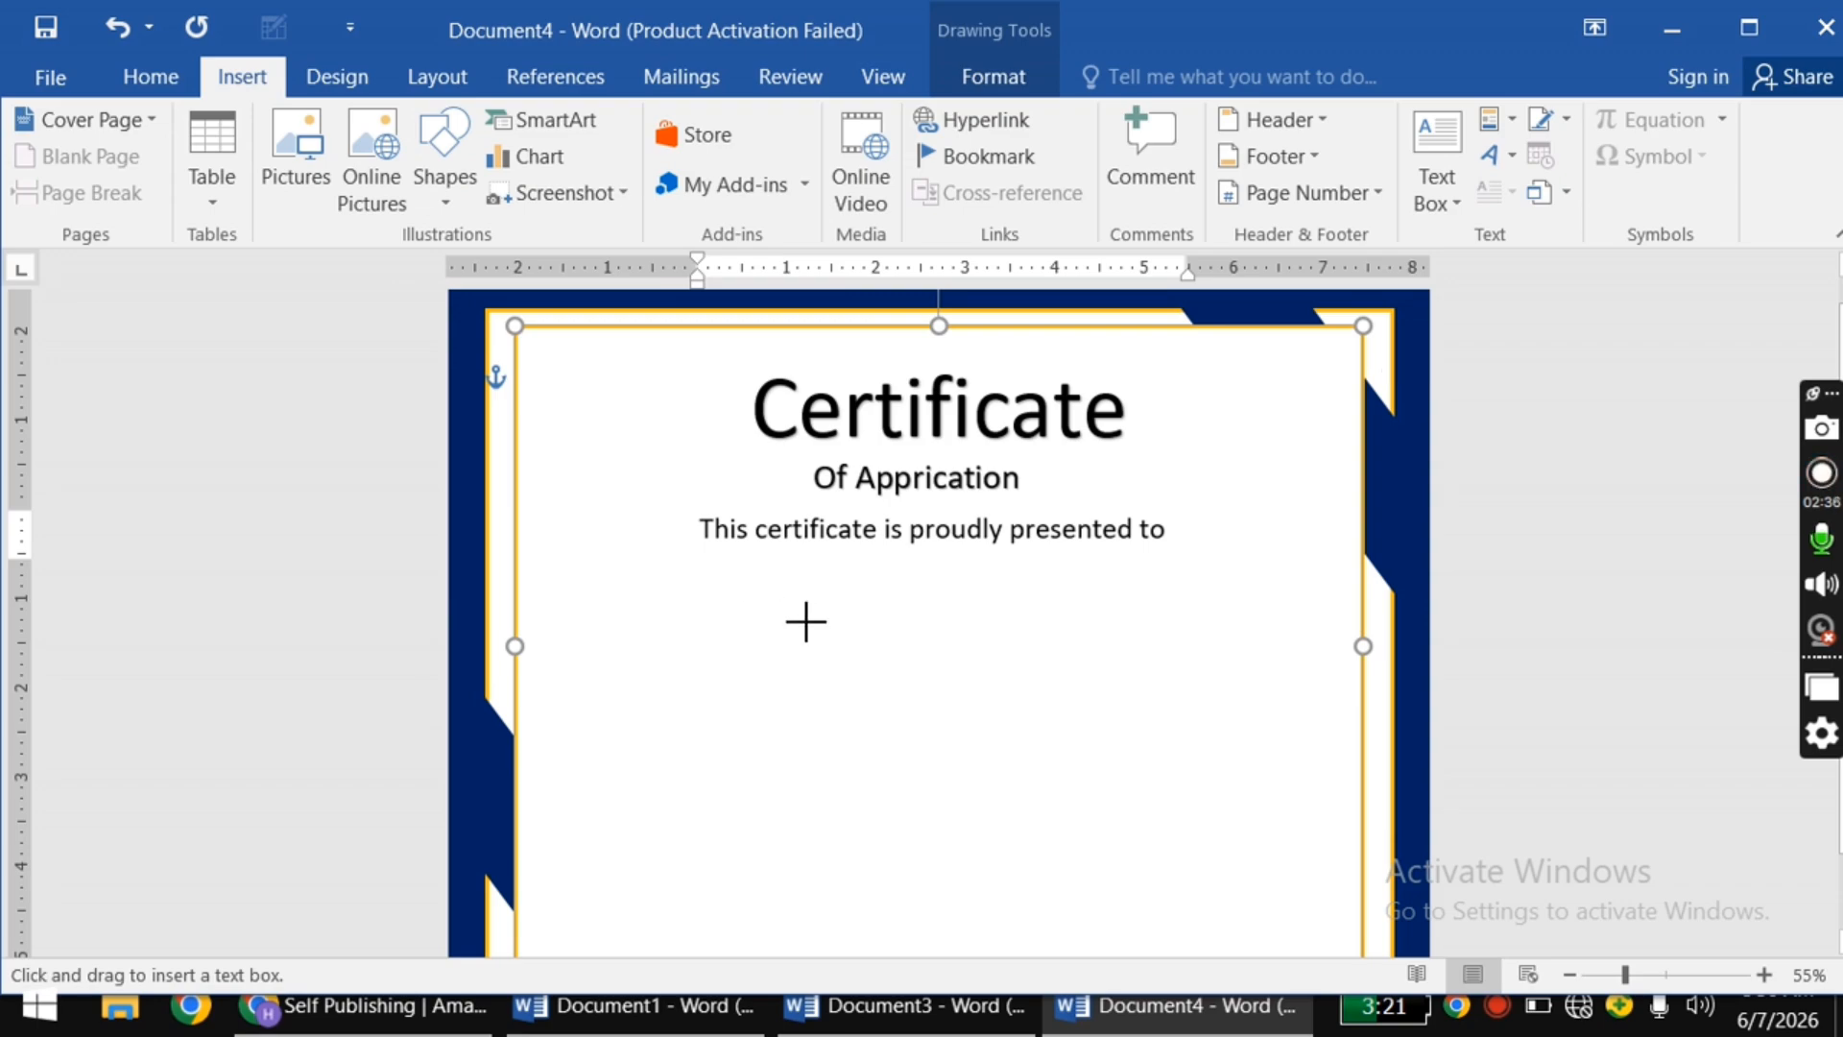
pyautogui.moveTo(757, 590); pyautogui.dragTo(1151, 706)
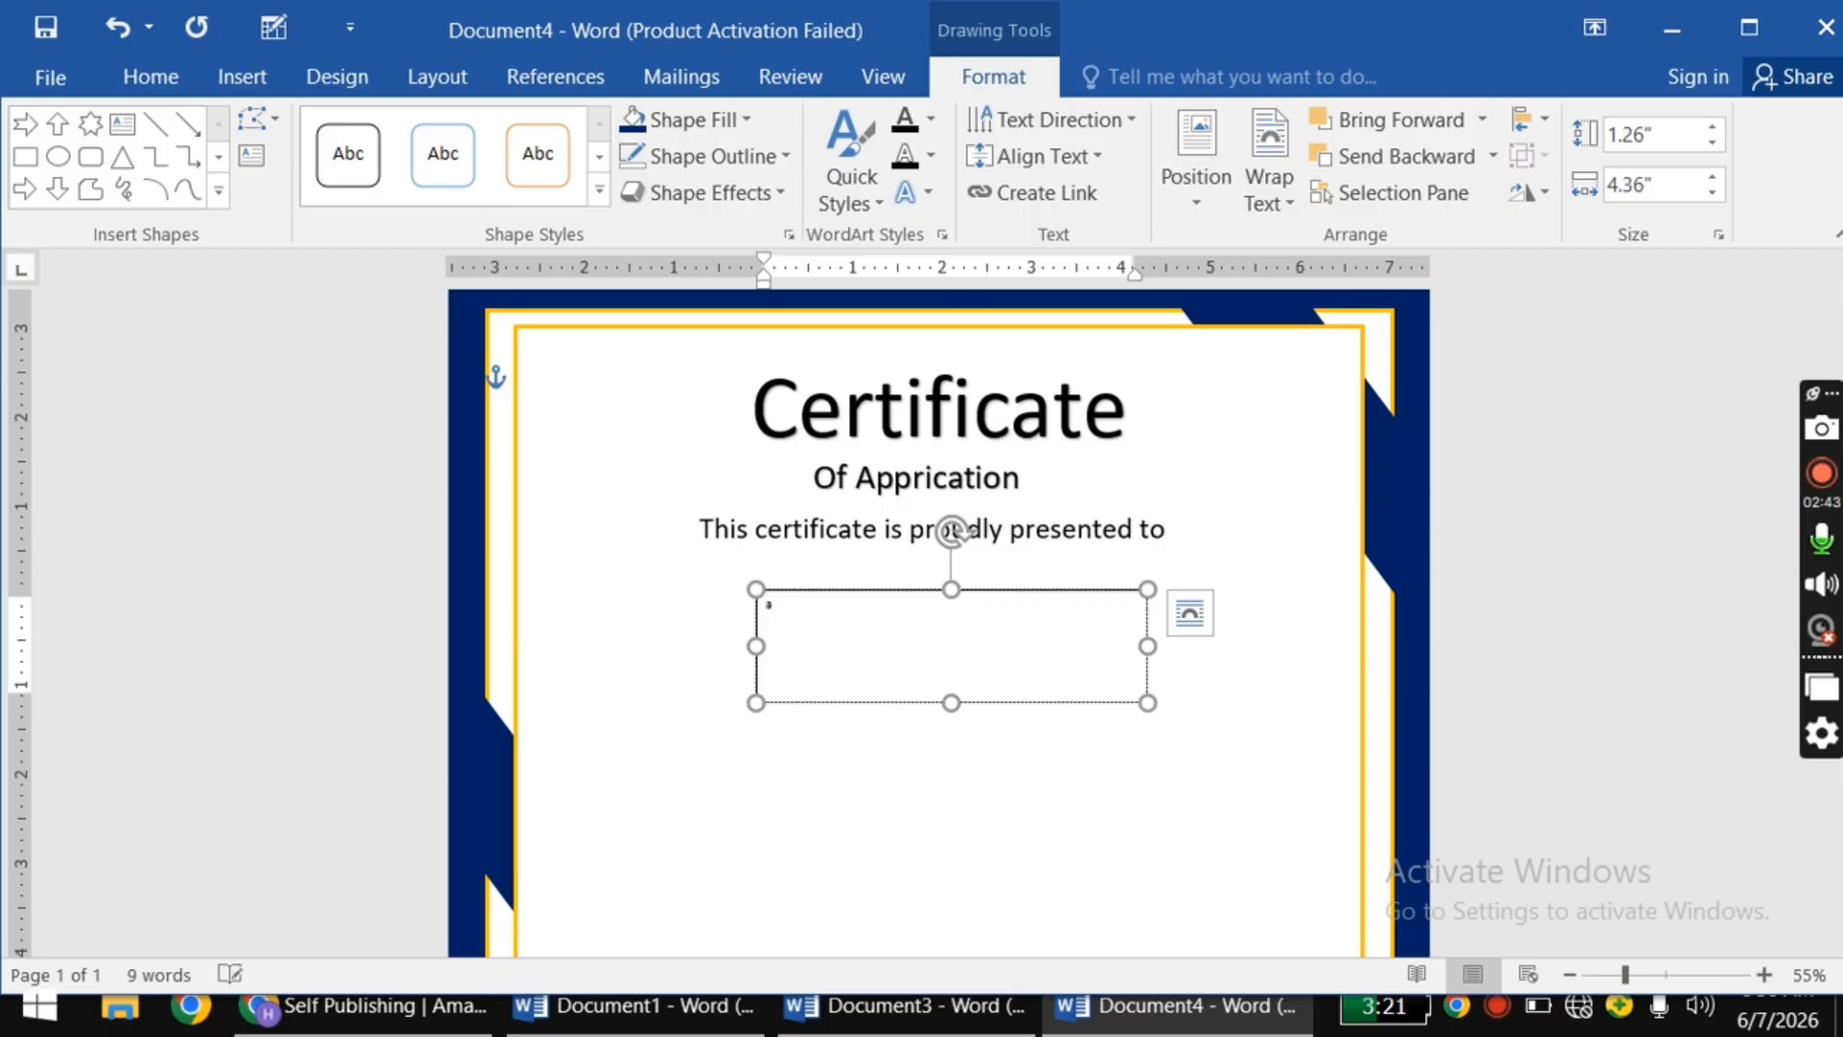
pyautogui.write('ali')
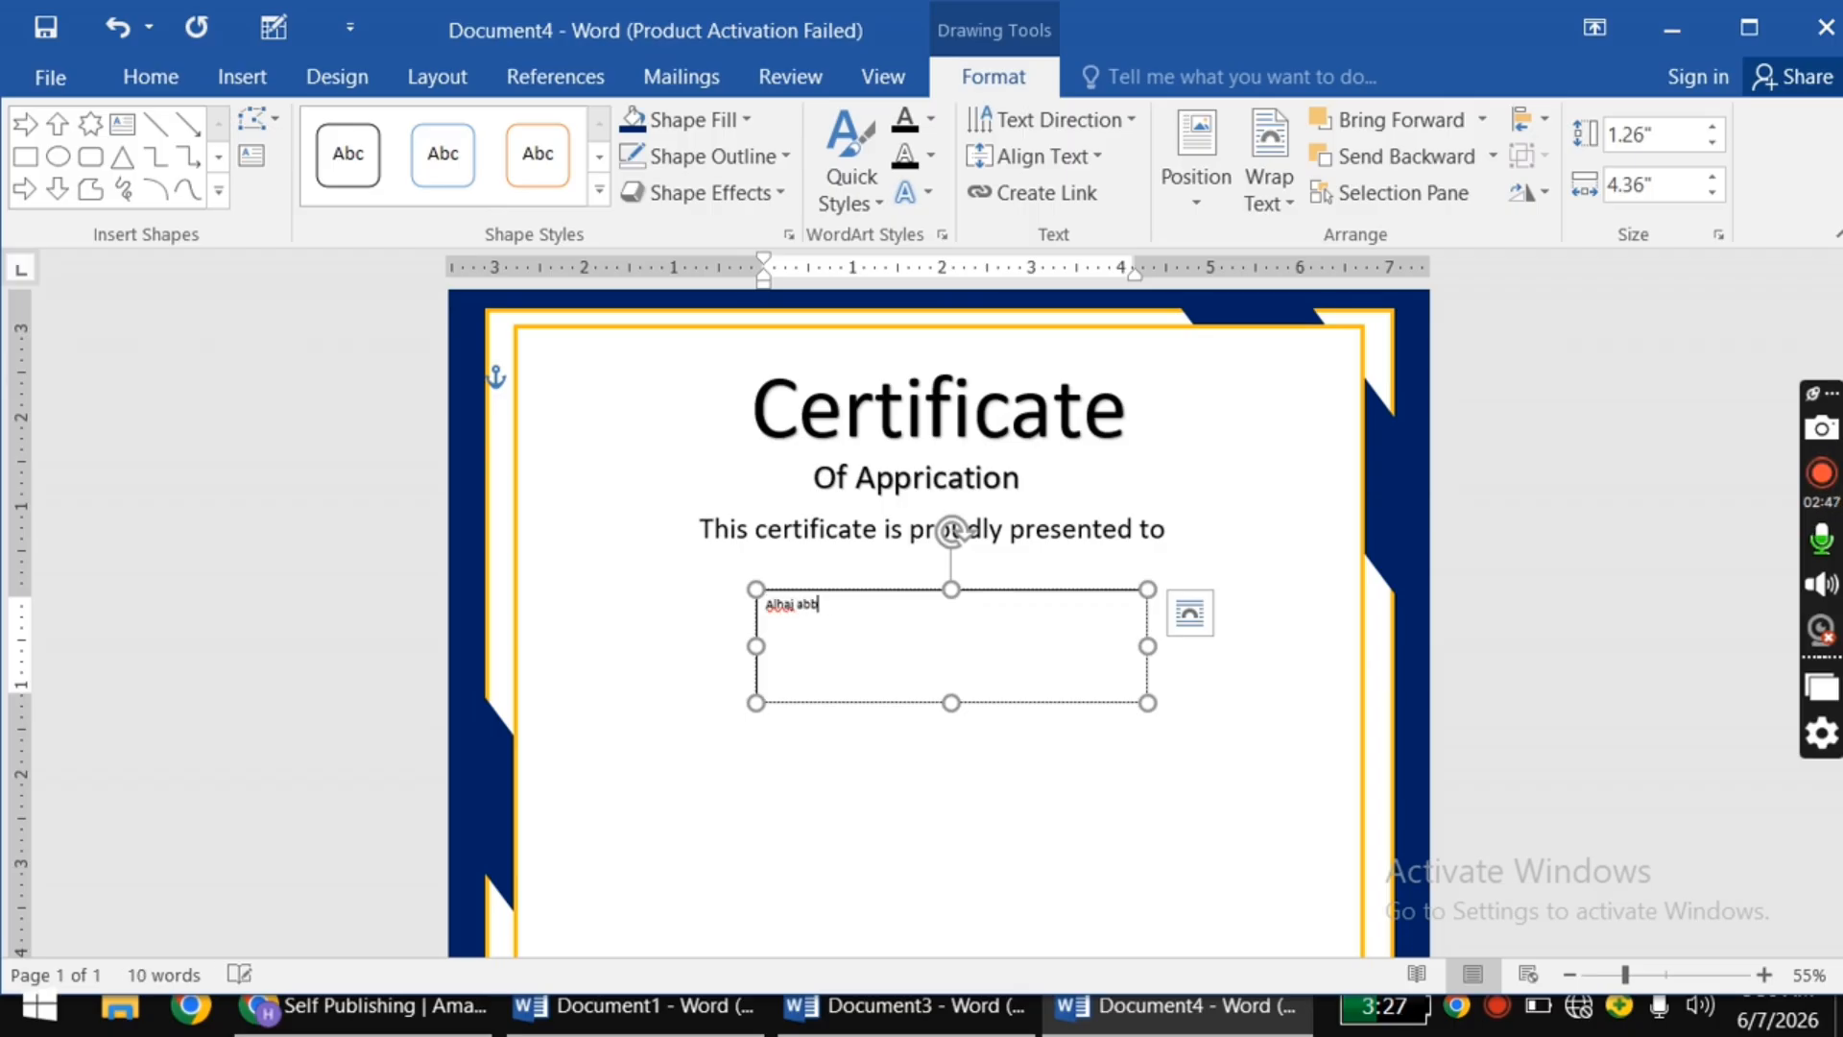
# Step: Enlarge the recipient's name to font size 48
pyautogui.moveTo(765, 625); pyautogui.dragTo(855, 621)
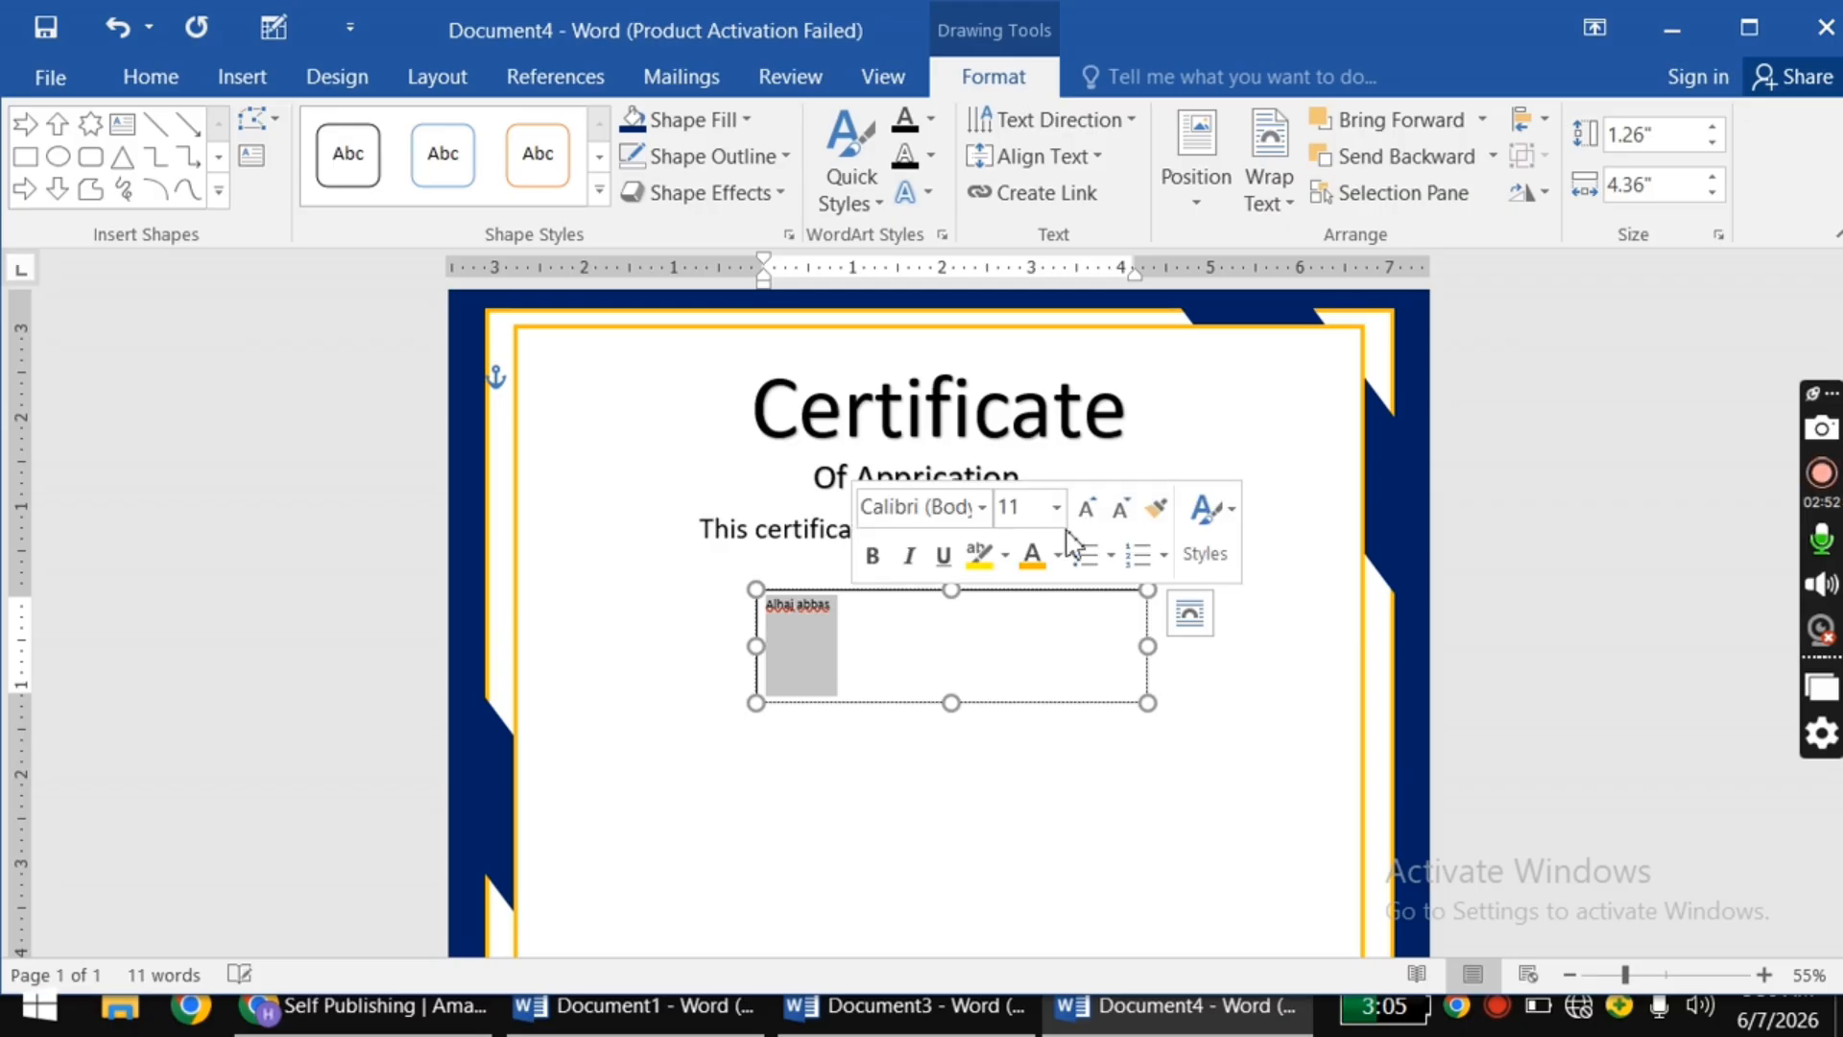
pyautogui.click(1086, 508)
pyautogui.click(1086, 508)
pyautogui.click(1085, 509)
pyautogui.click(1086, 509)
pyautogui.click(1086, 509)
pyautogui.click(1086, 509)
pyautogui.click(1086, 509)
pyautogui.click(1085, 509)
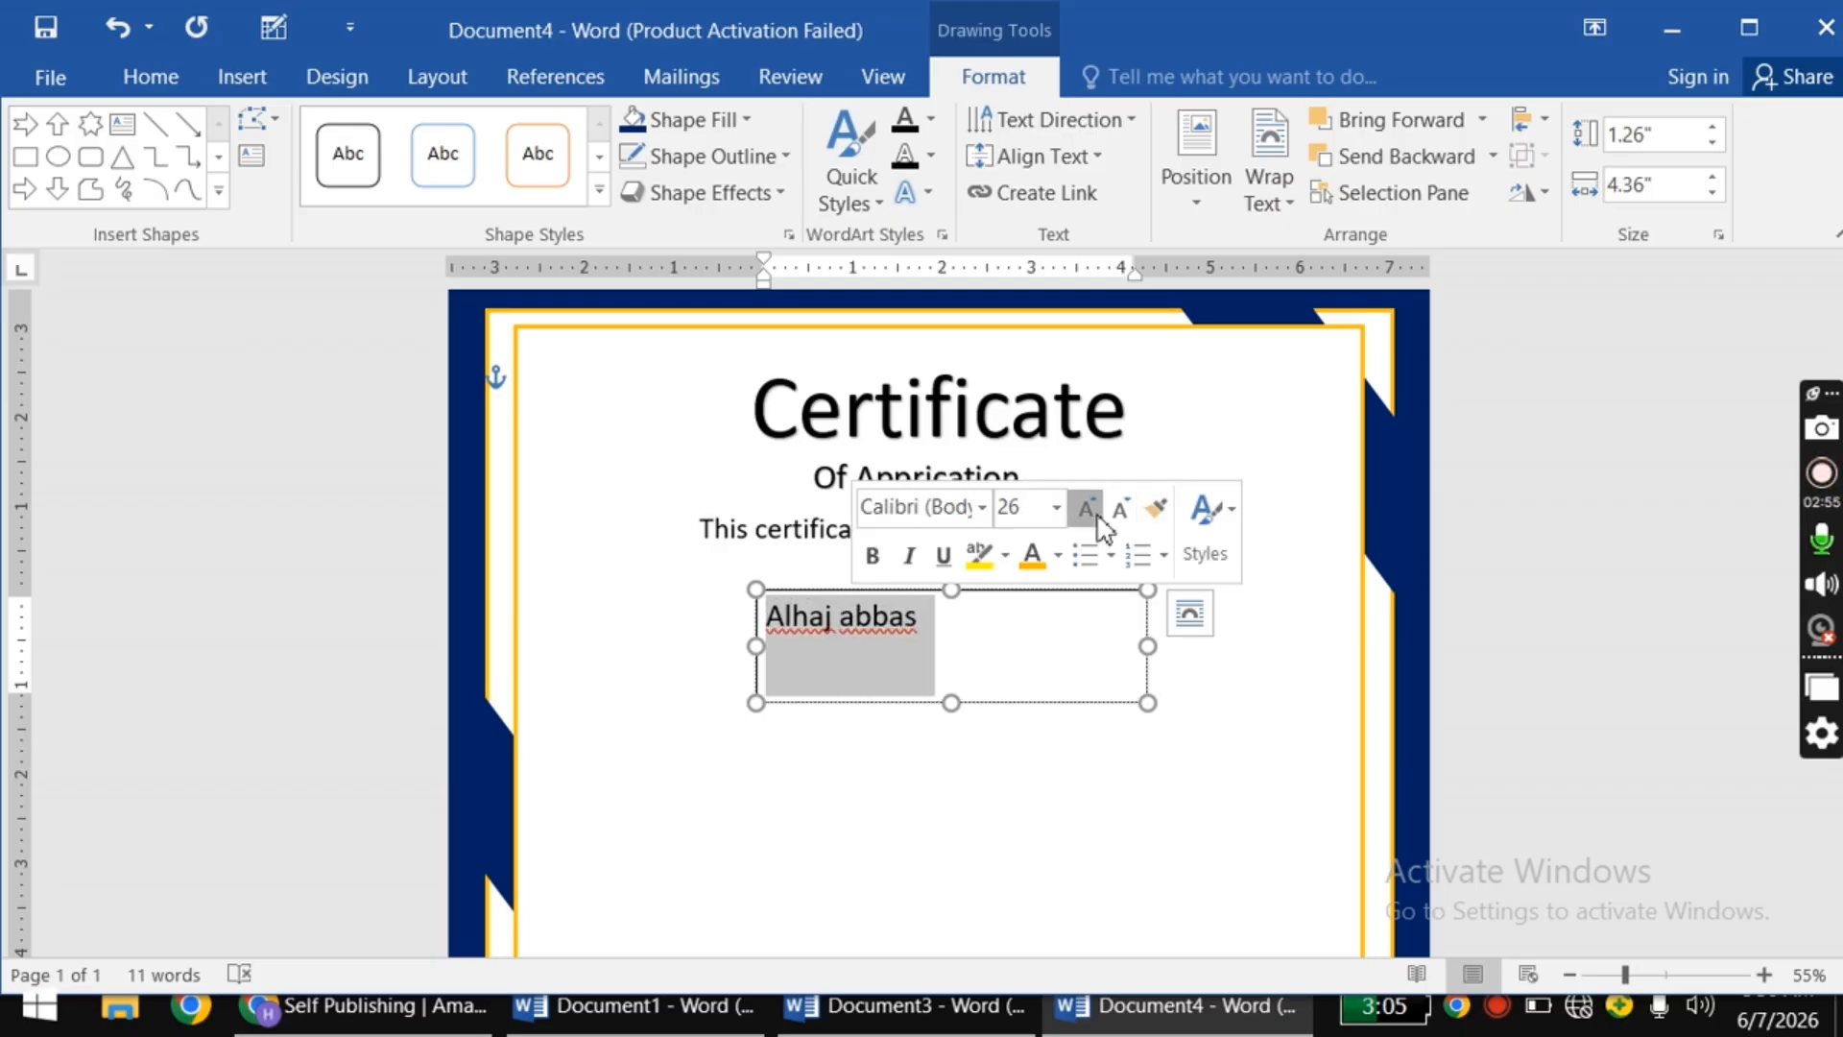
pyautogui.click(1086, 508)
pyautogui.click(1085, 509)
pyautogui.click(1086, 509)
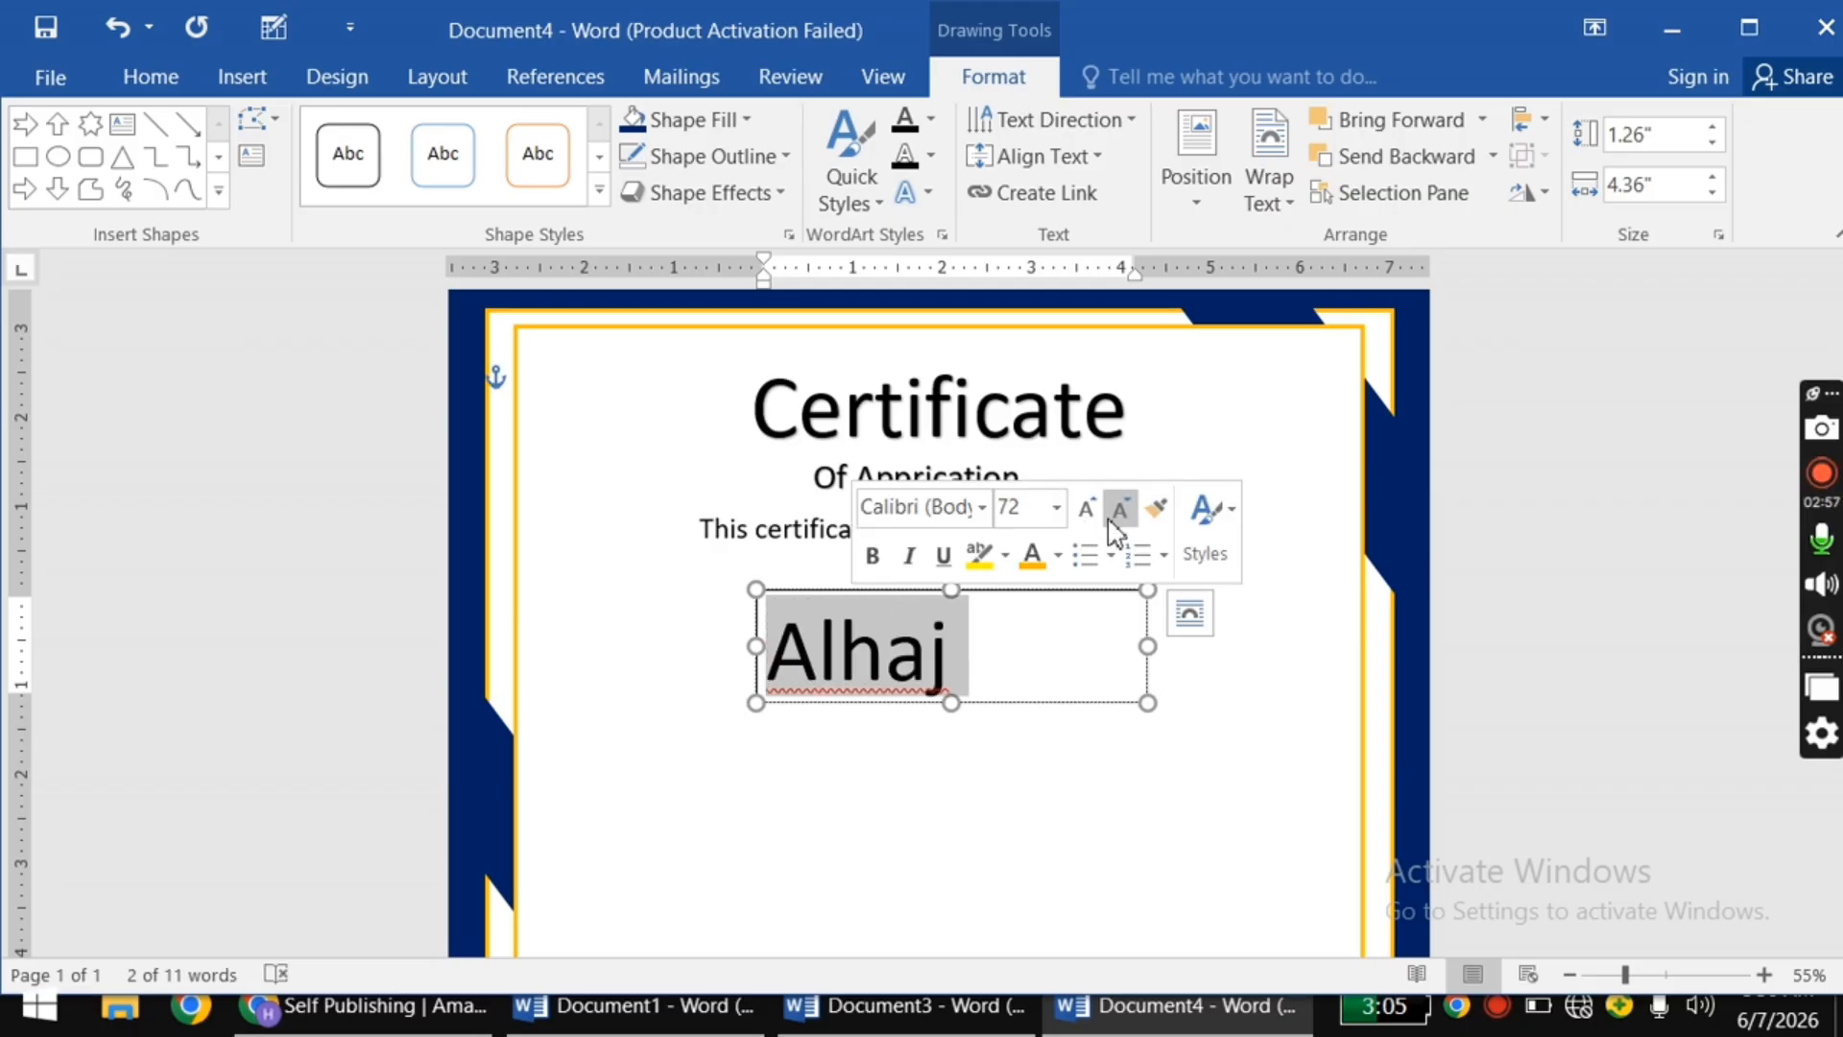
pyautogui.click(1116, 514)
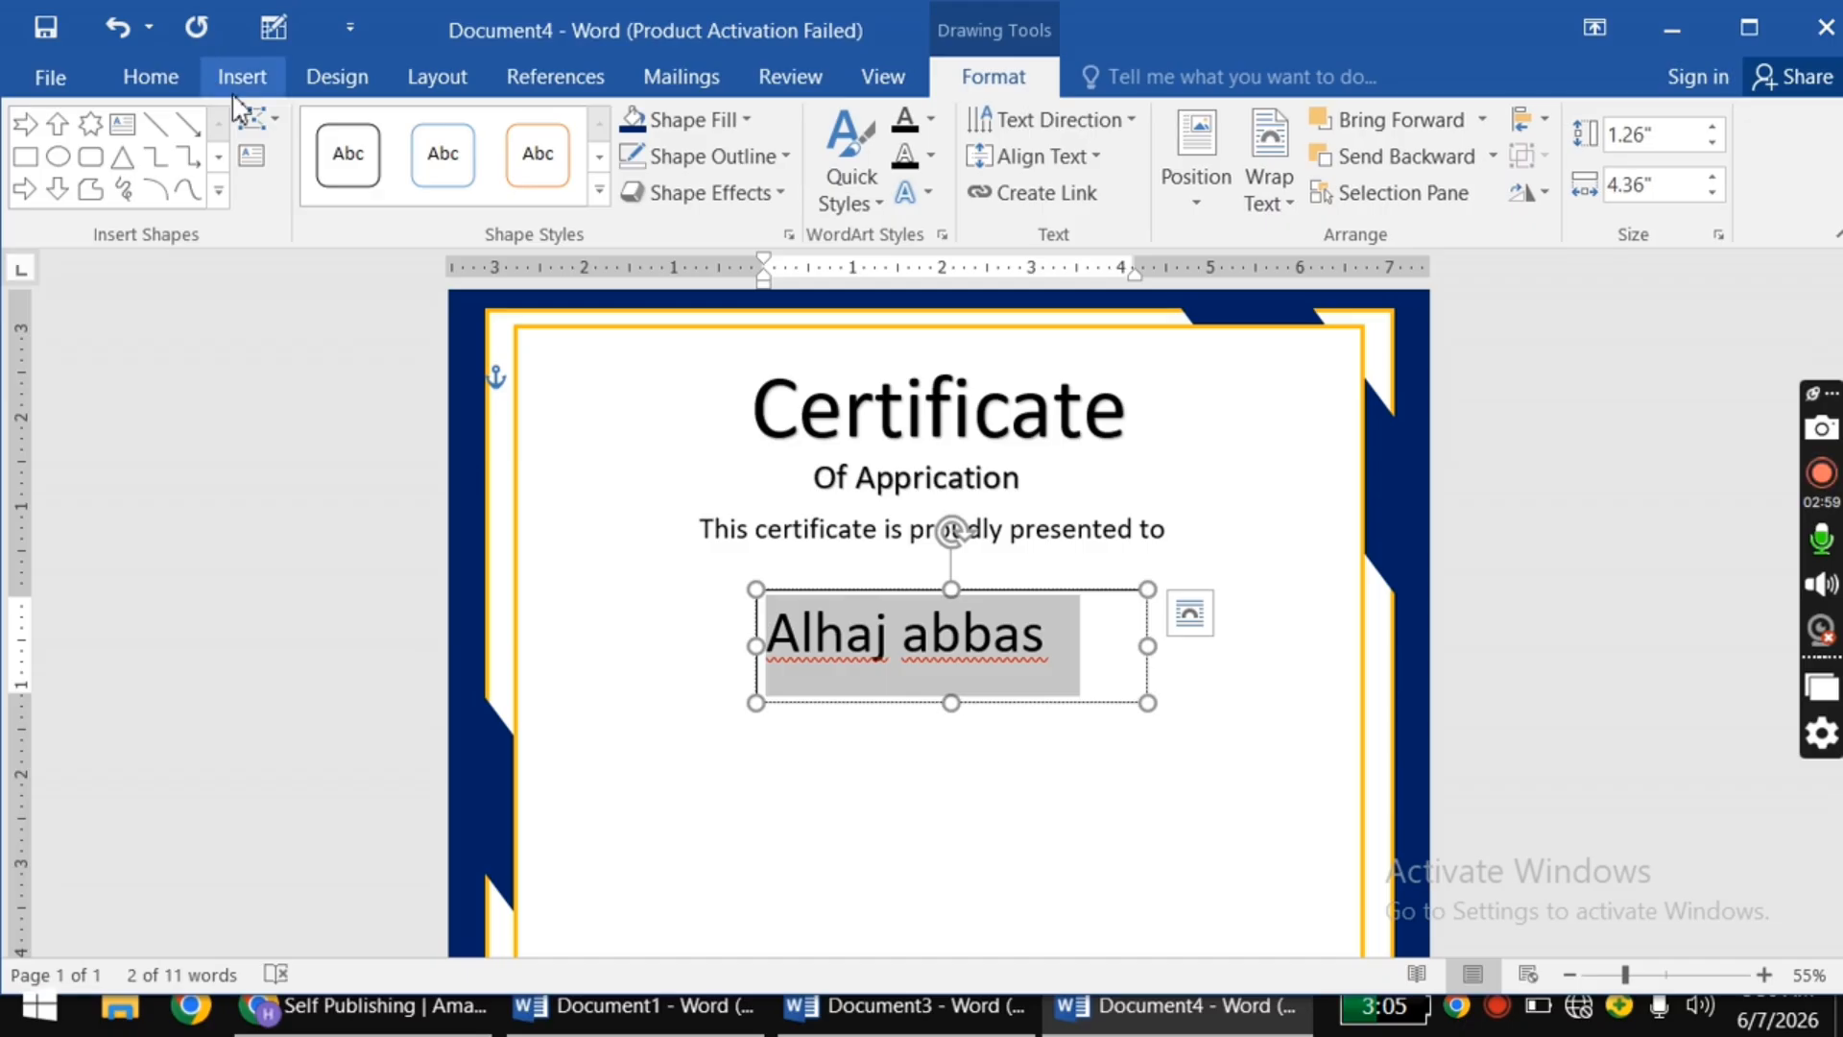
# Step: Format the recipient's name in bold Edwardian Script ITC at font size 72
pyautogui.click(190, 80)
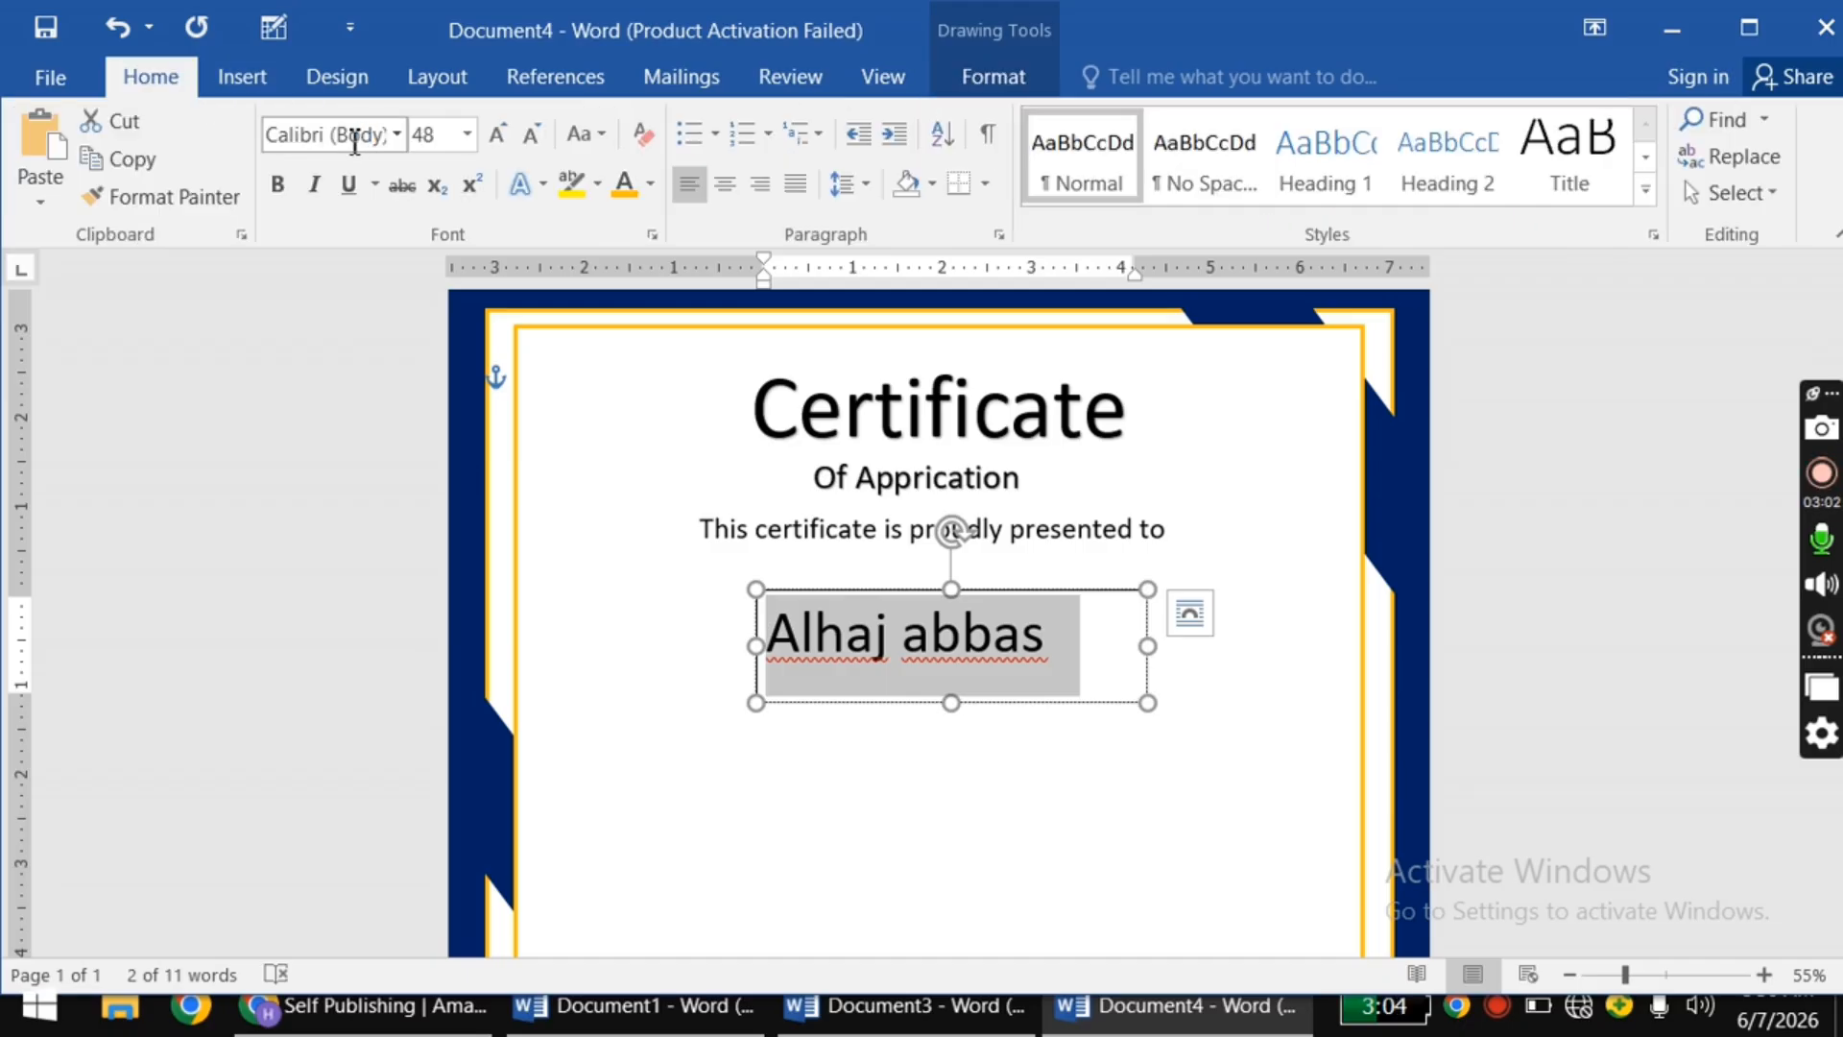
pyautogui.click(395, 152)
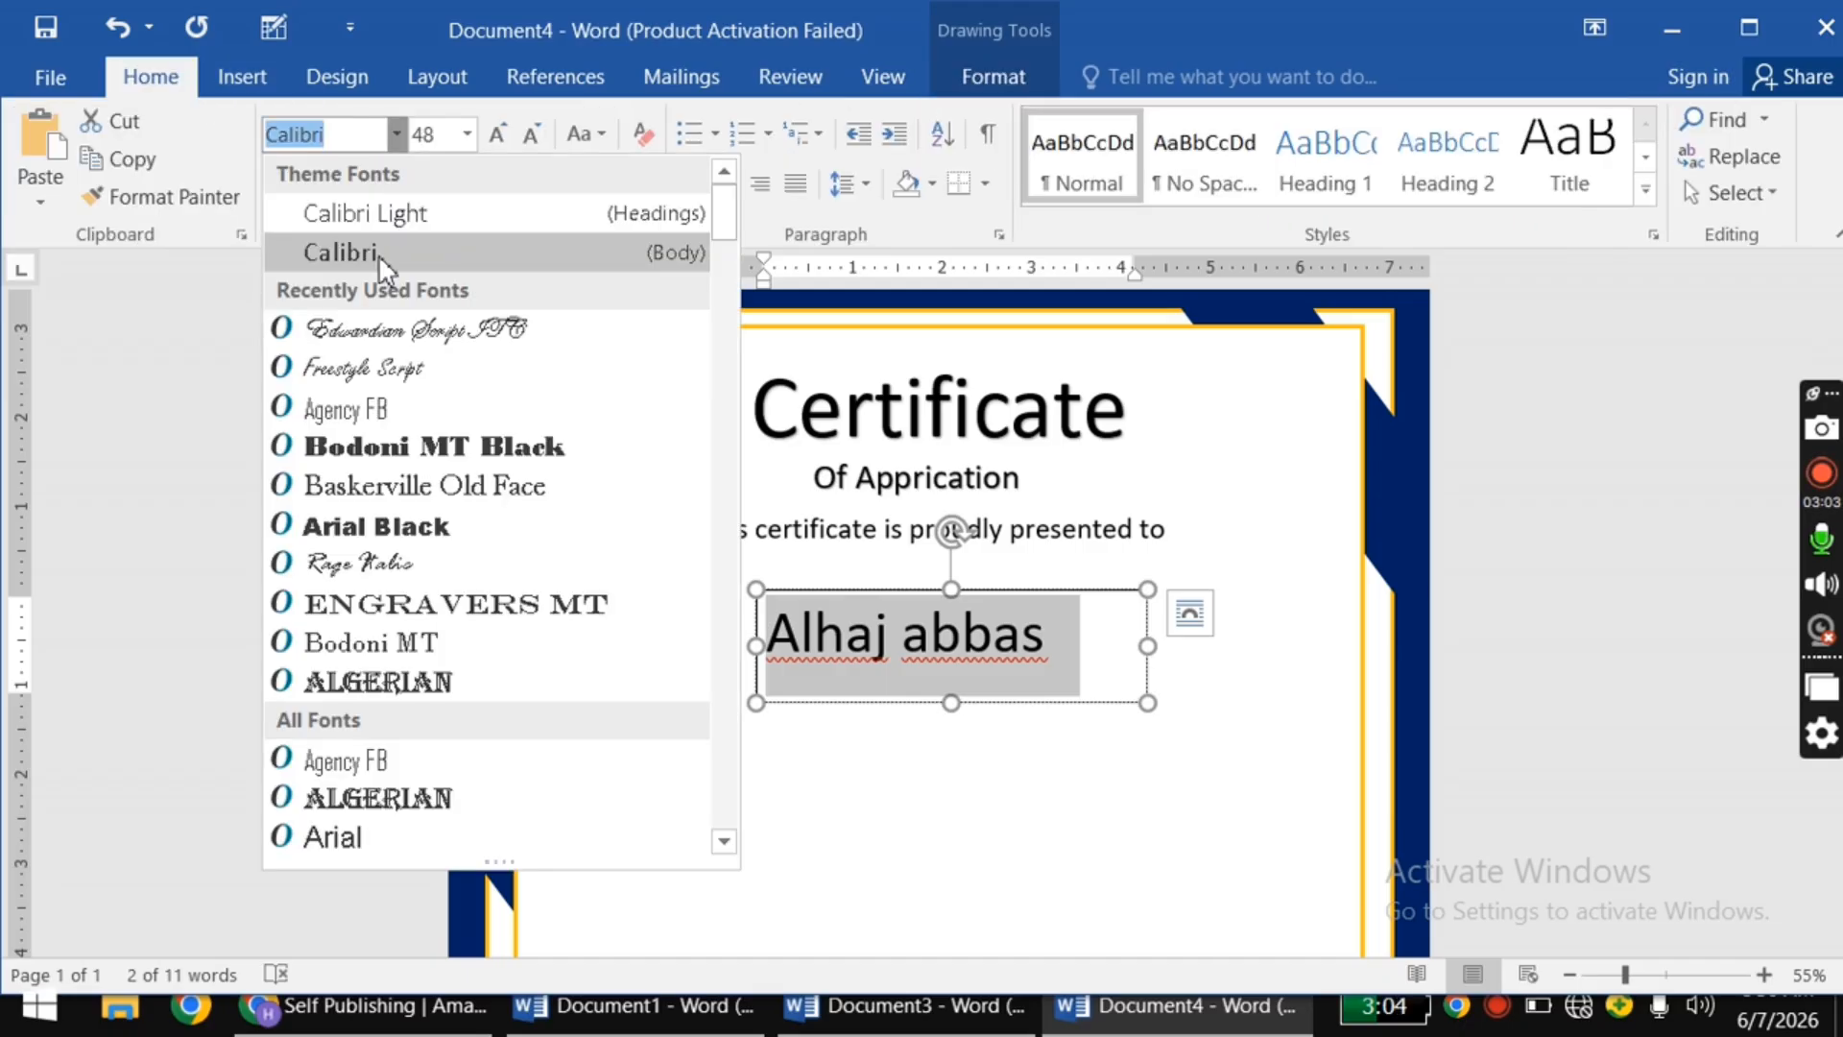
pyautogui.click(413, 338)
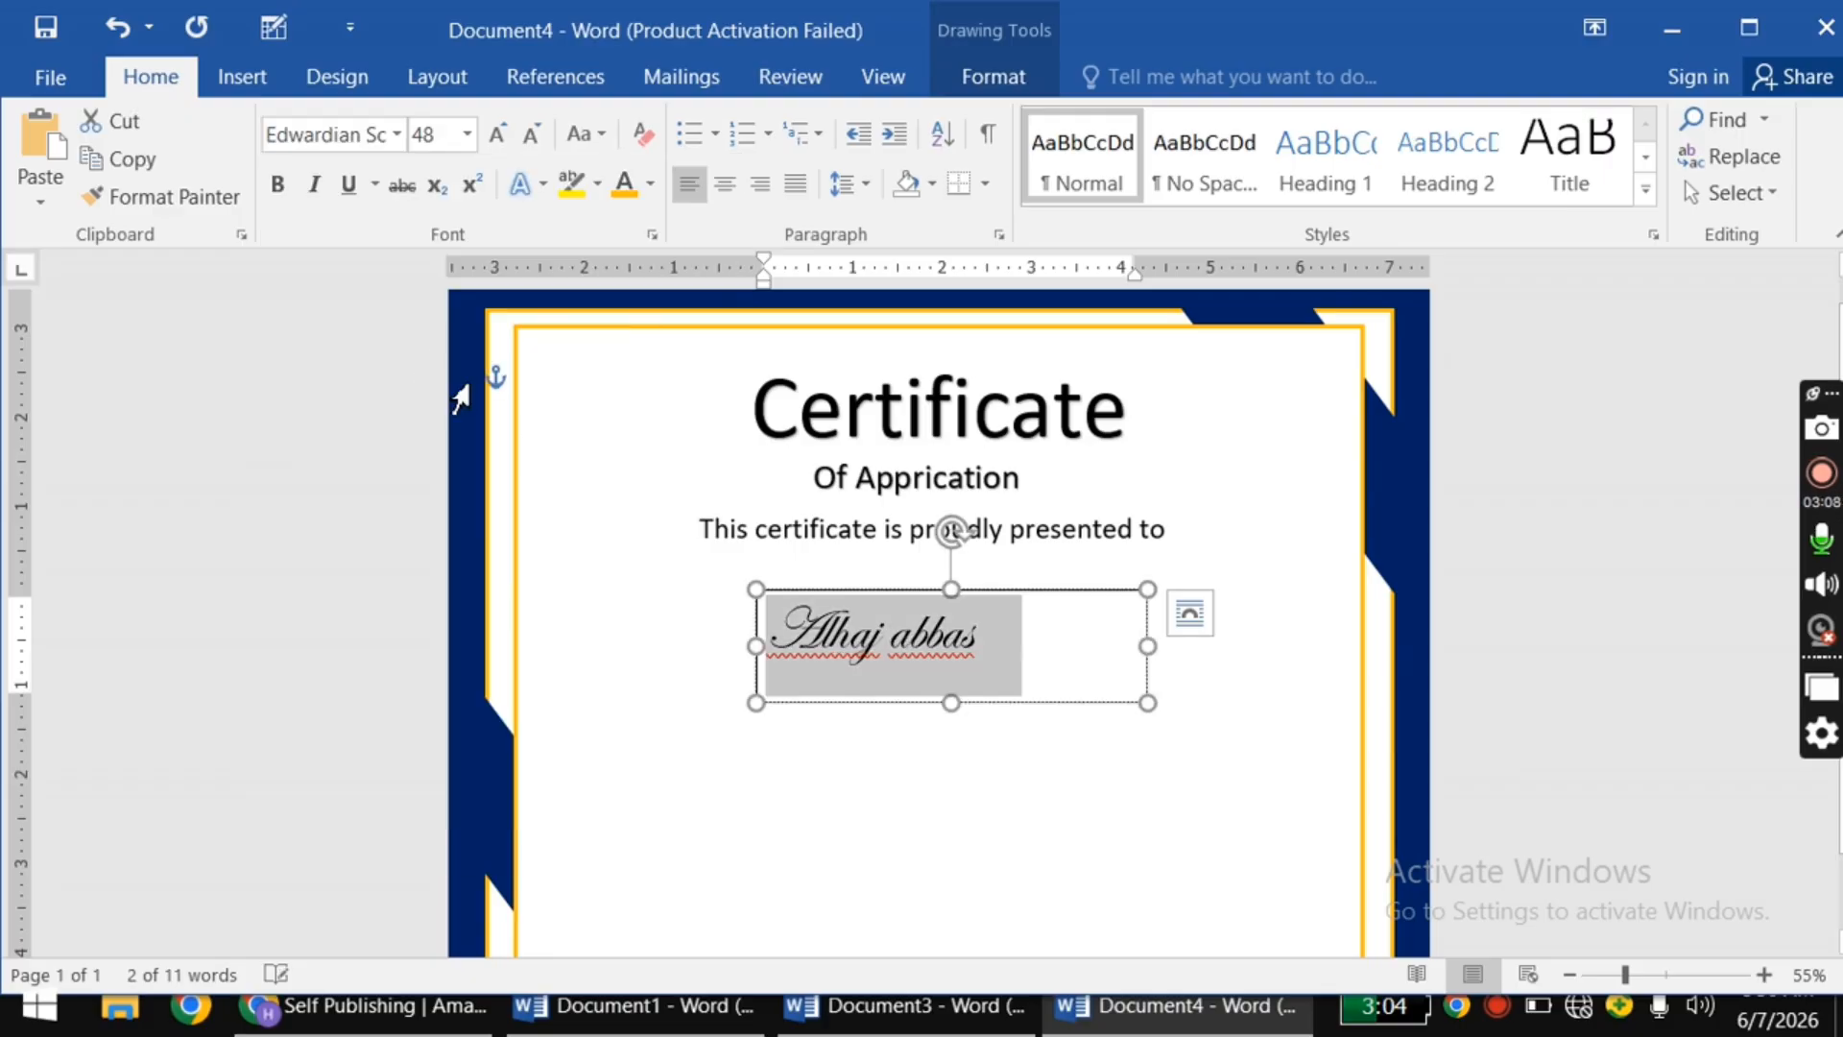
pyautogui.click(287, 200)
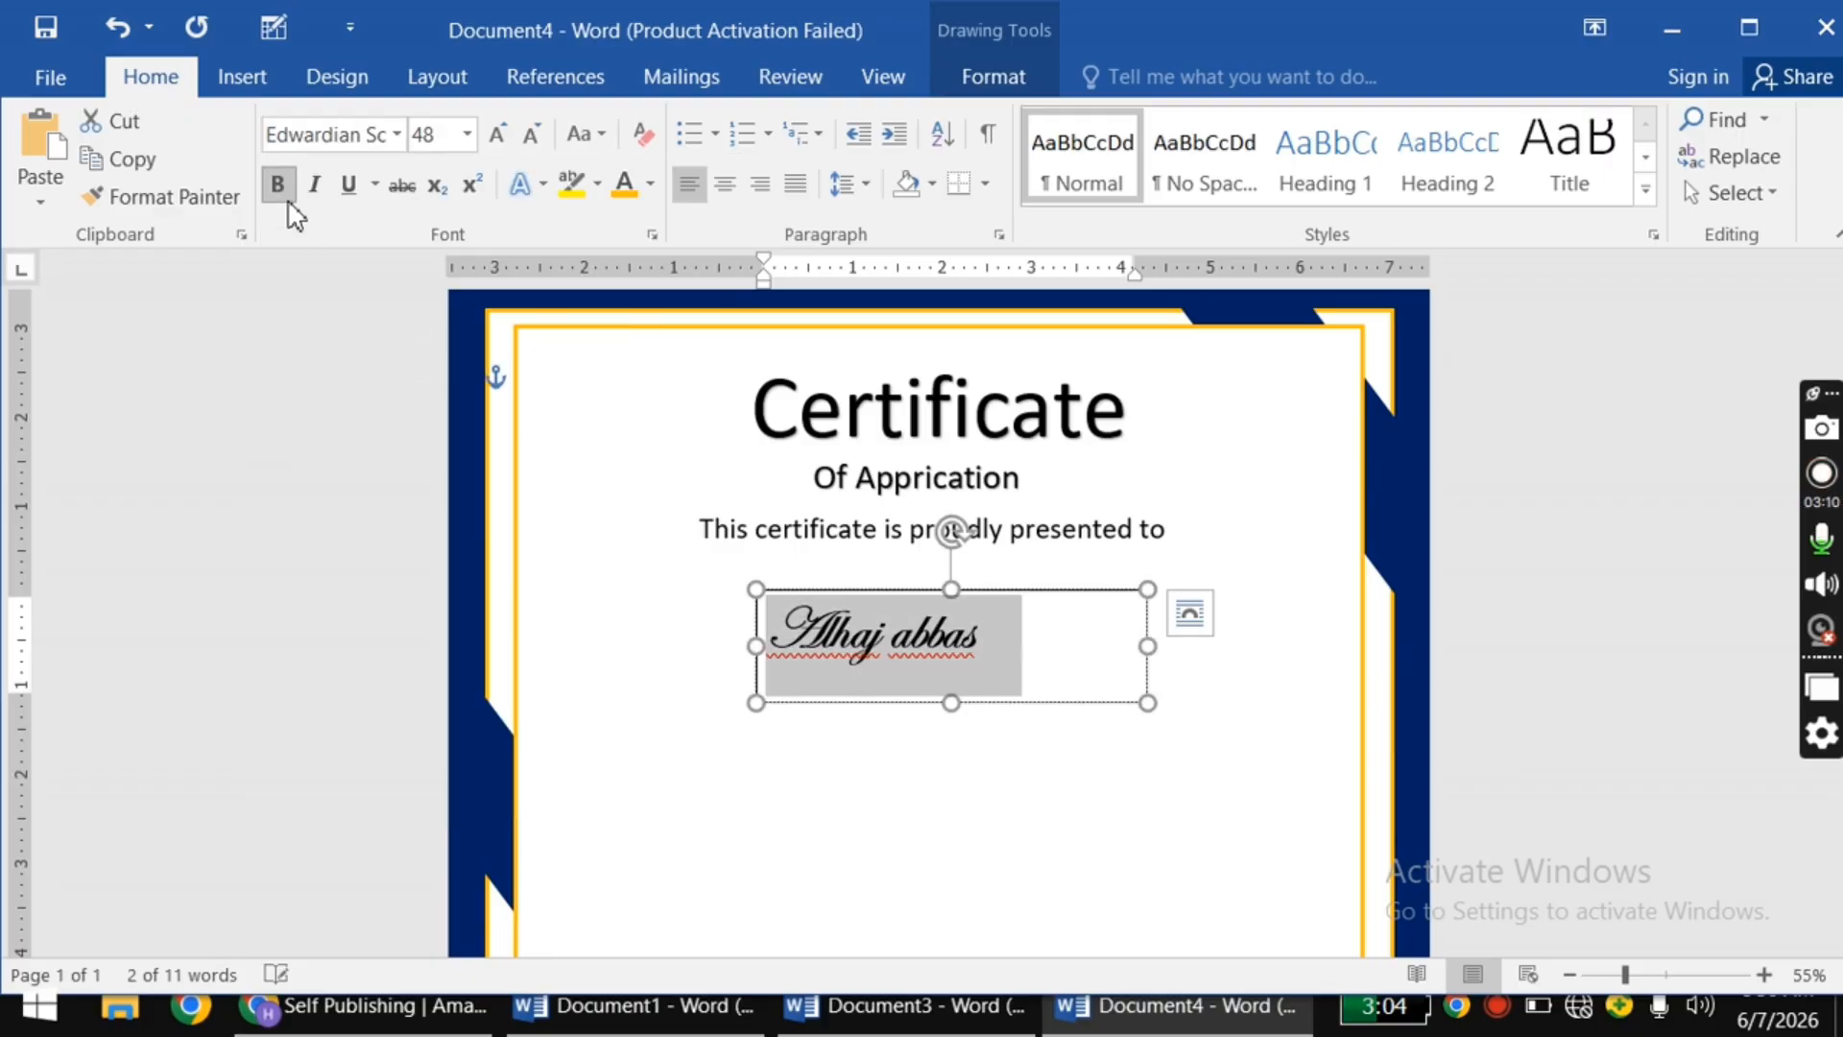
pyautogui.click(499, 135)
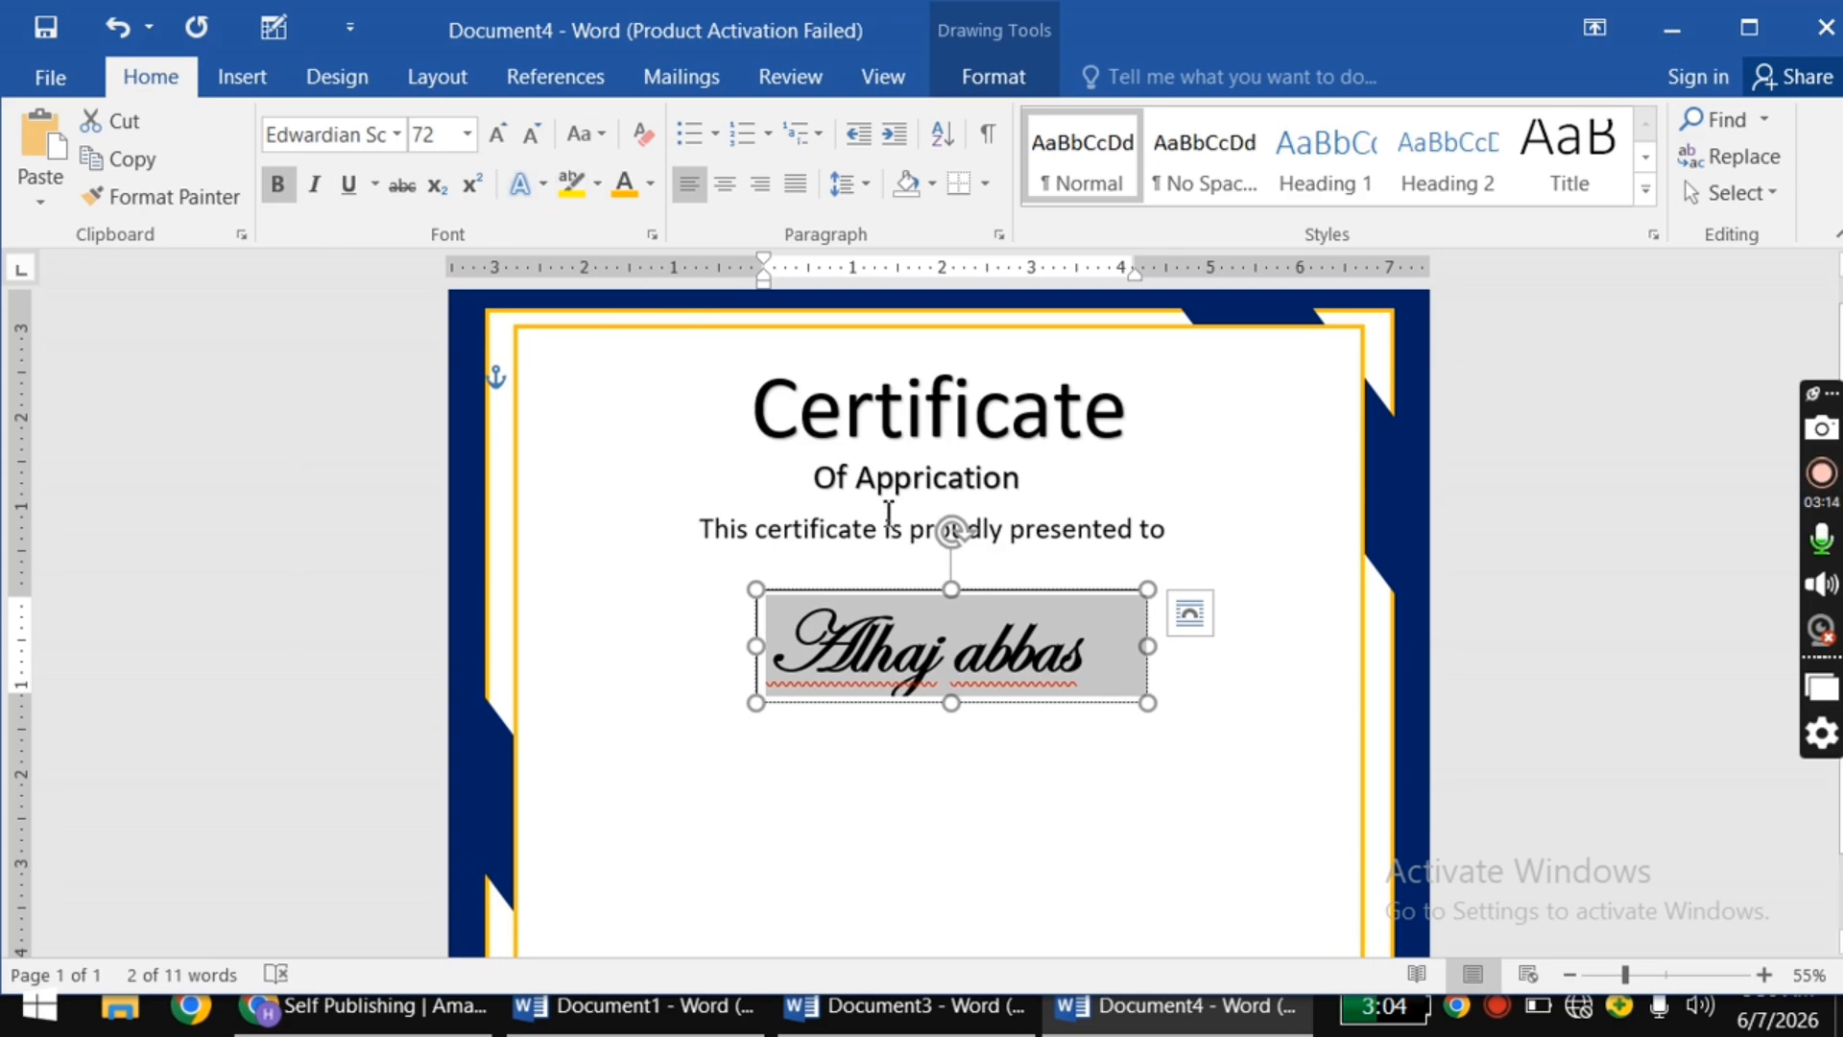
# Step: Move the name box up beneath the presentation line and ignore the spelling flags on both words of the name
pyautogui.moveTo(994, 587); pyautogui.dragTo(950, 552)
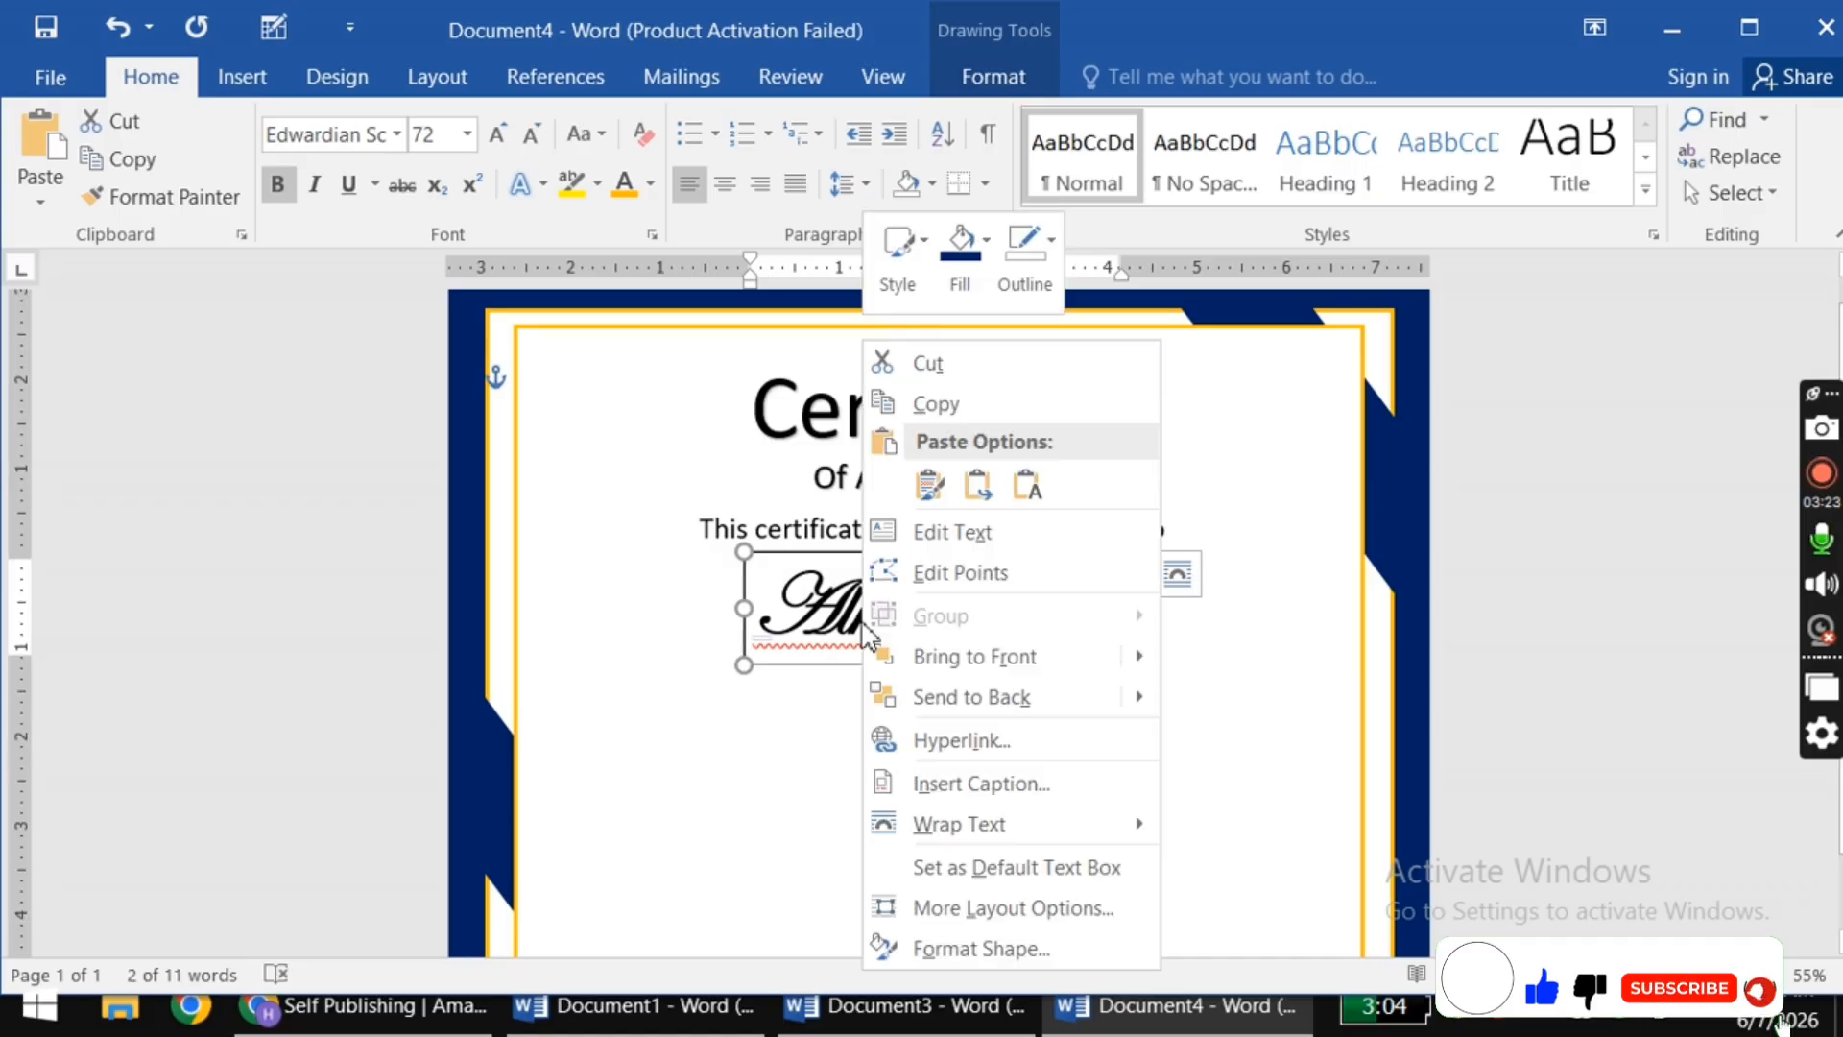
pyautogui.rightClick(866, 629)
pyautogui.moveTo(891, 655)
pyautogui.click(839, 643)
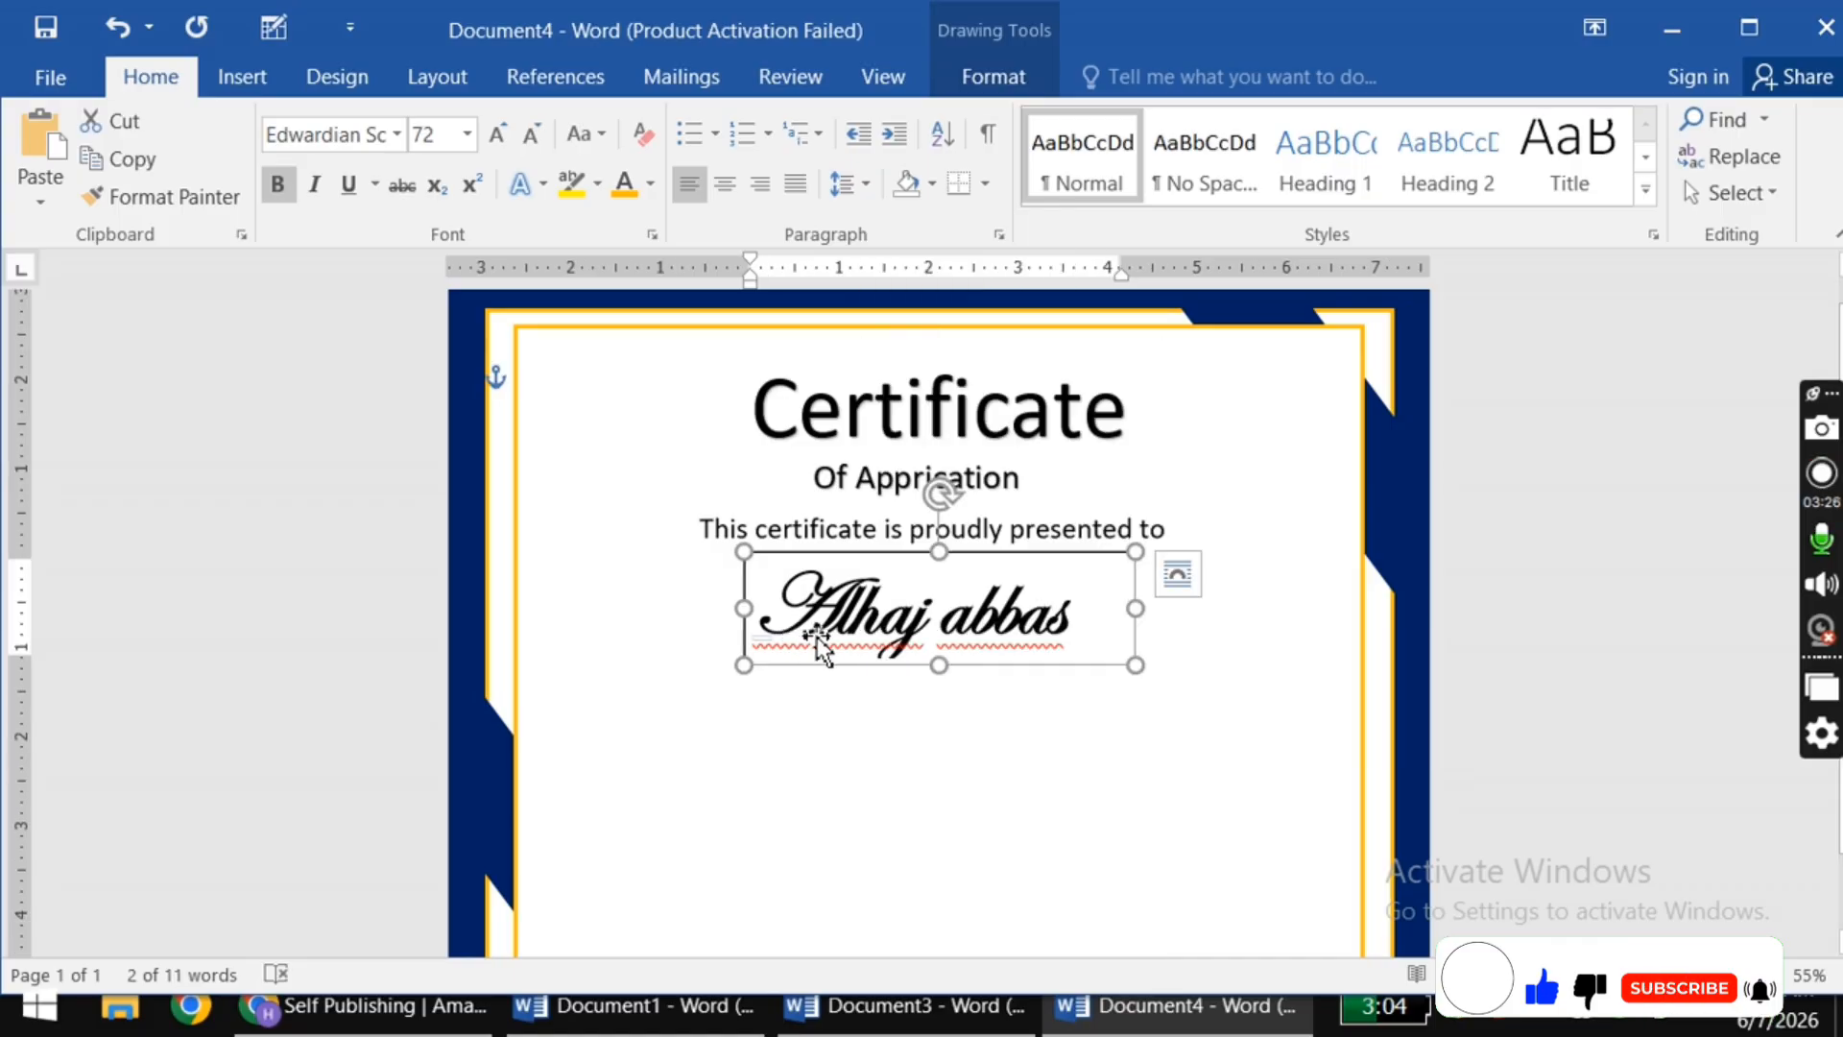
pyautogui.rightClick(933, 653)
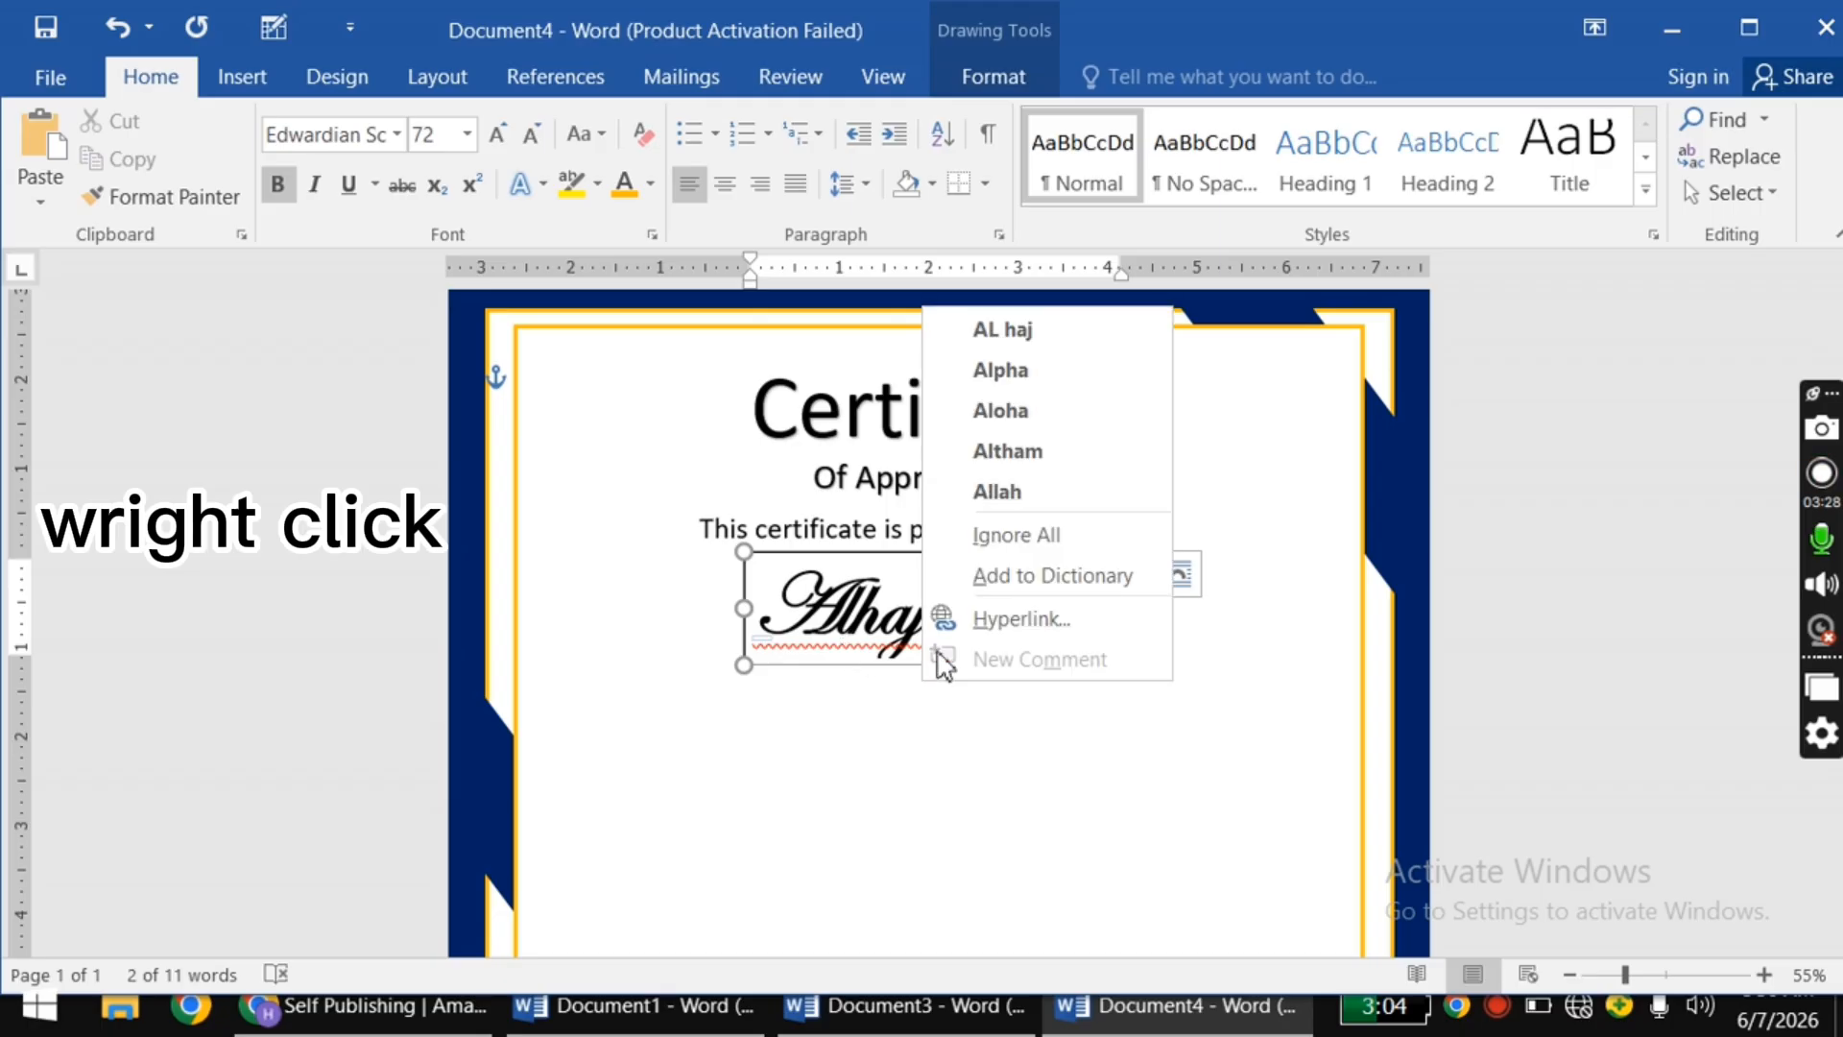
pyautogui.click(1042, 536)
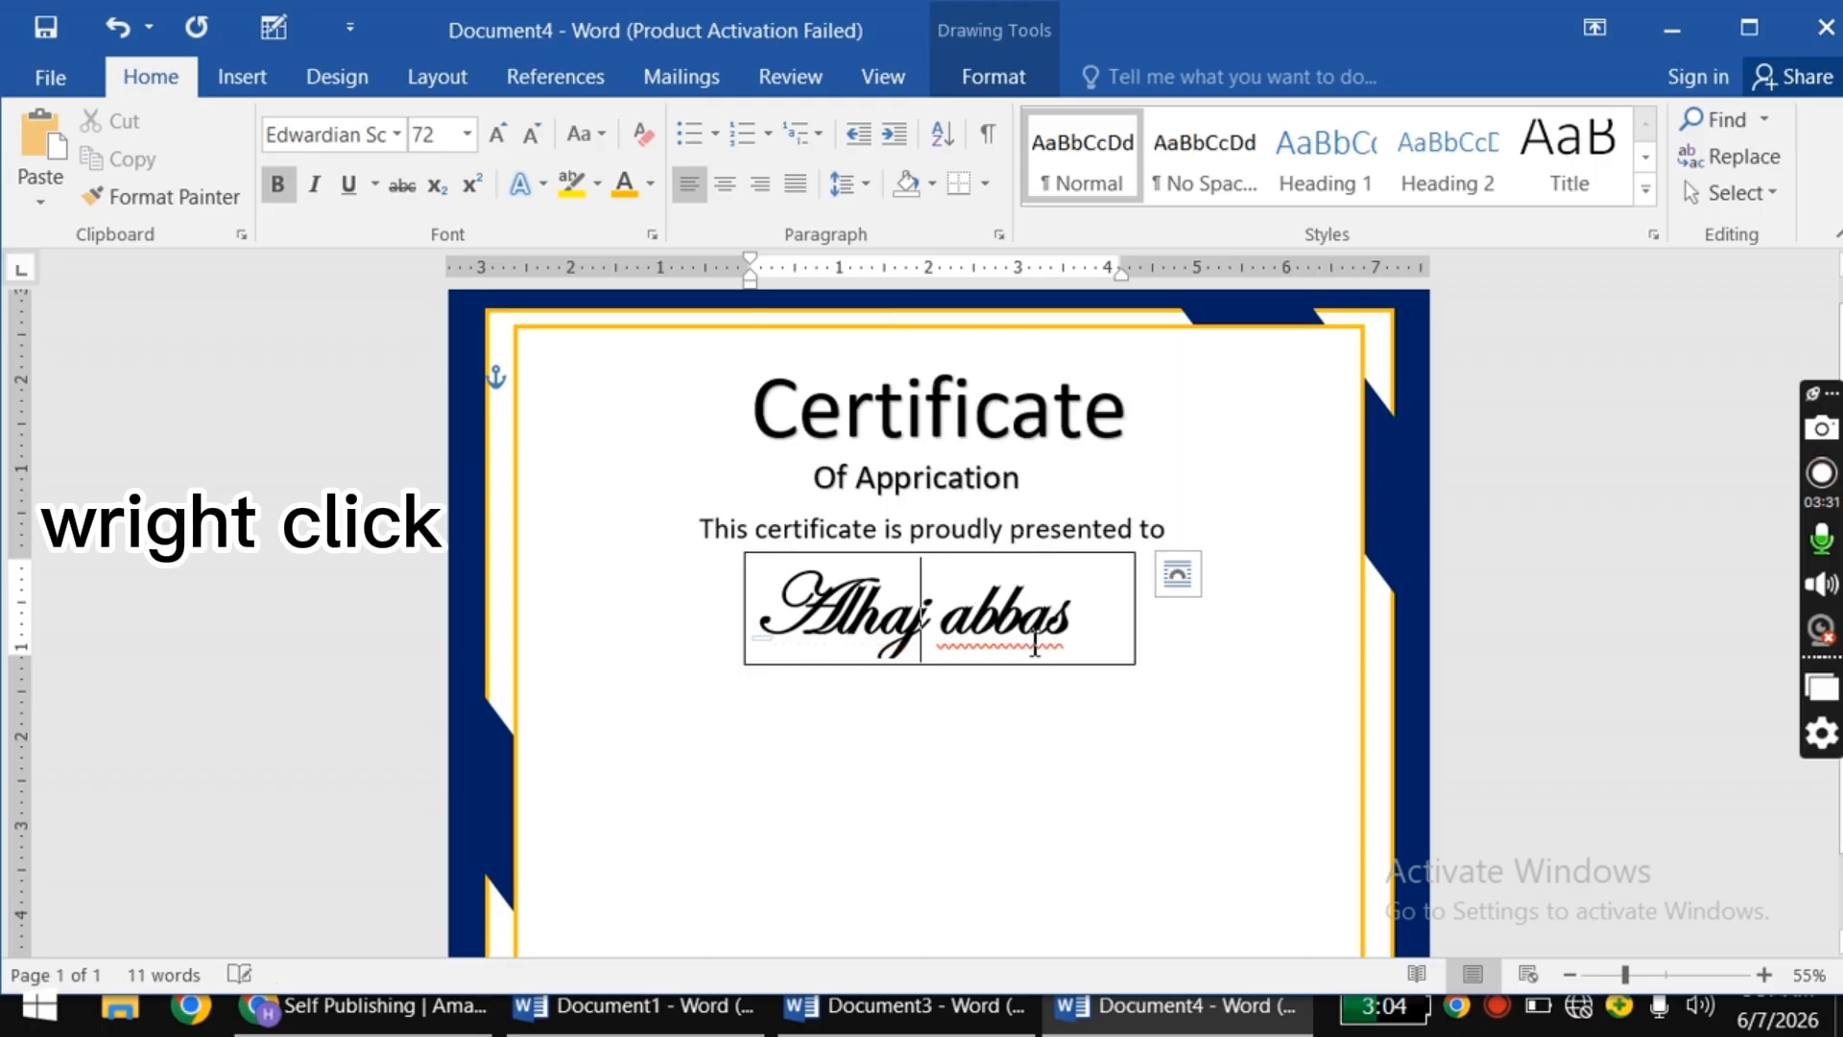
pyautogui.rightClick(1036, 638)
pyautogui.click(1111, 534)
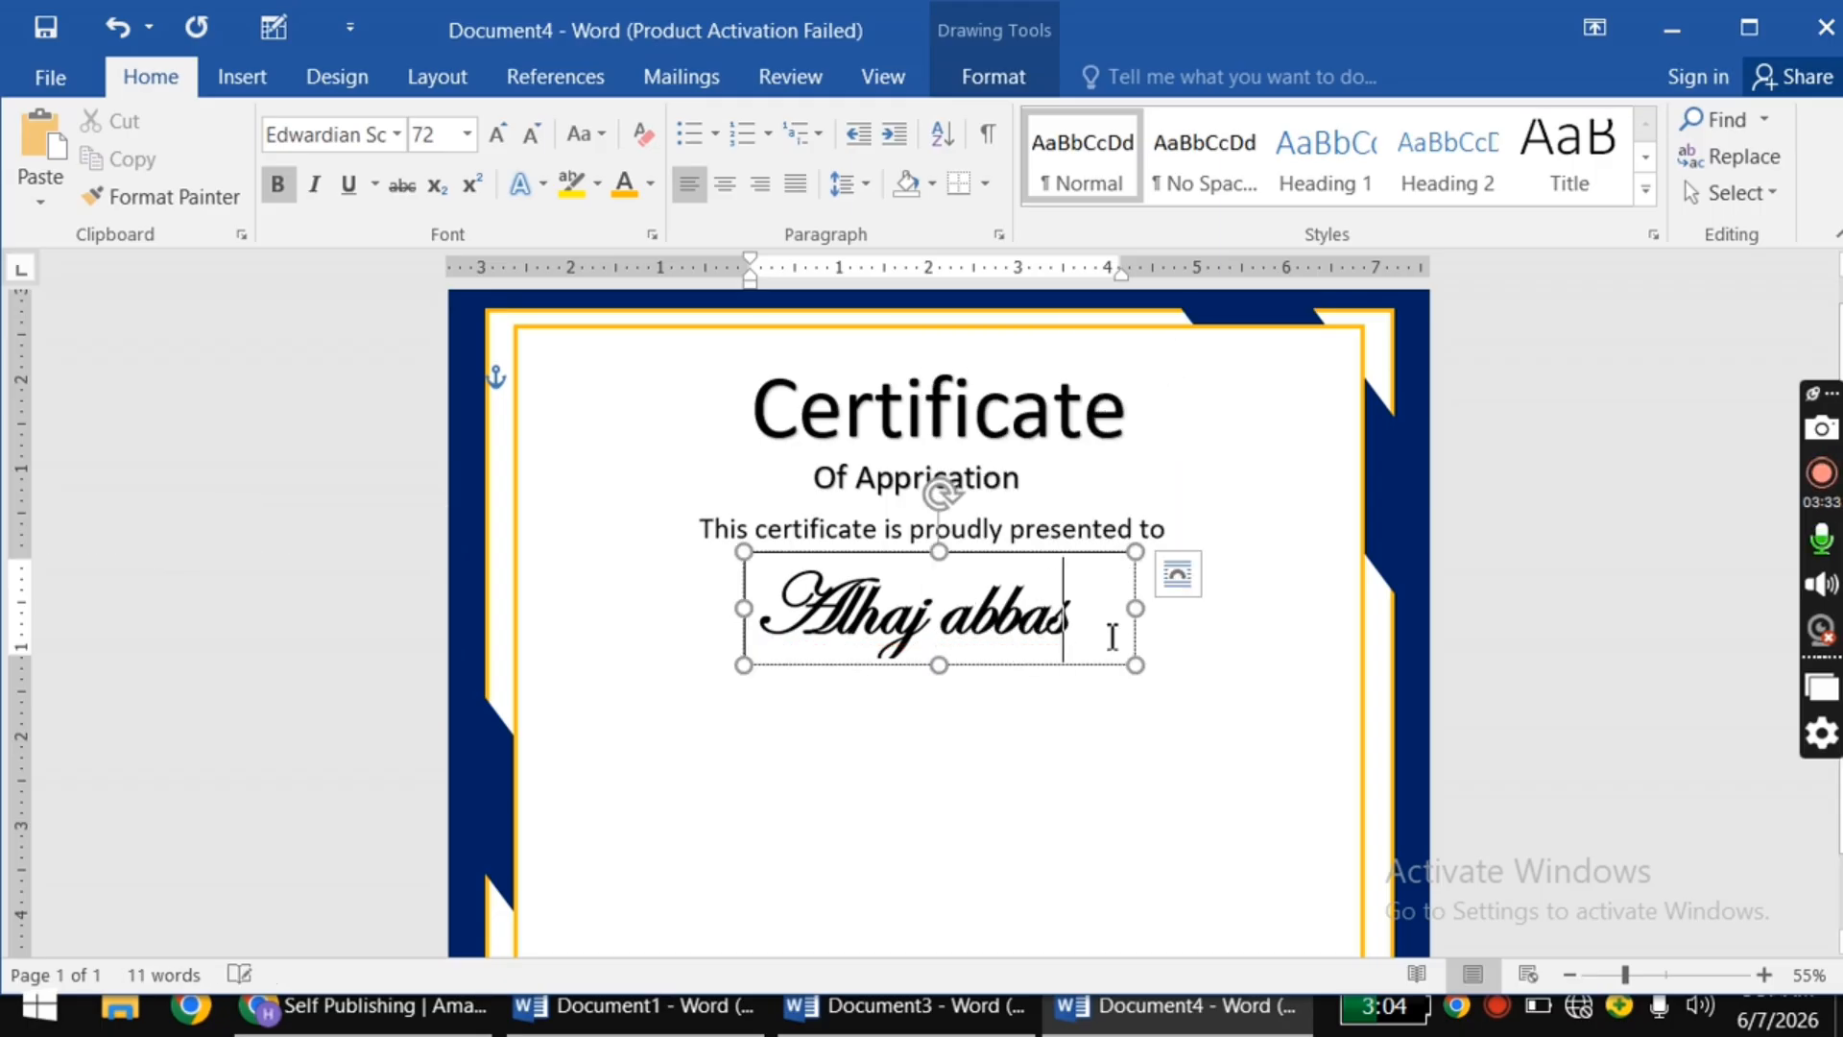
# Step: Remove the outline from the recipient's name box
pyautogui.click(979, 77)
pyautogui.click(759, 154)
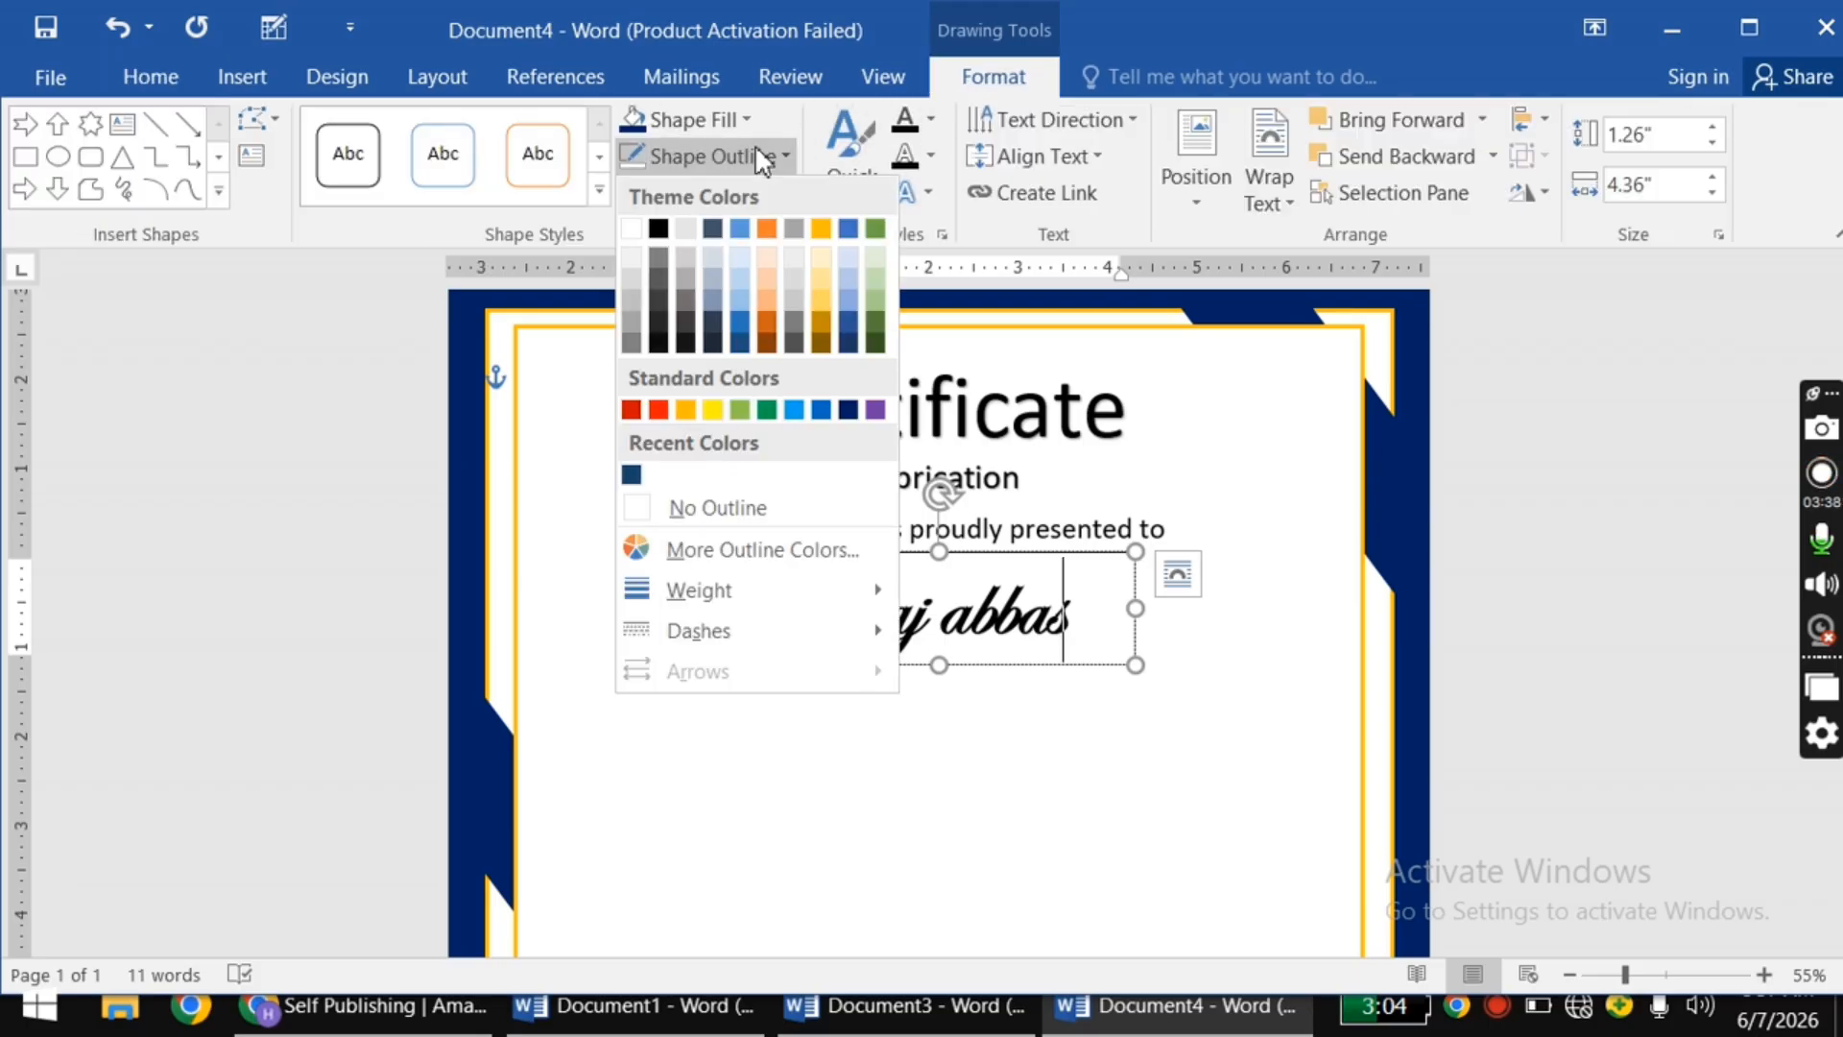
pyautogui.click(720, 507)
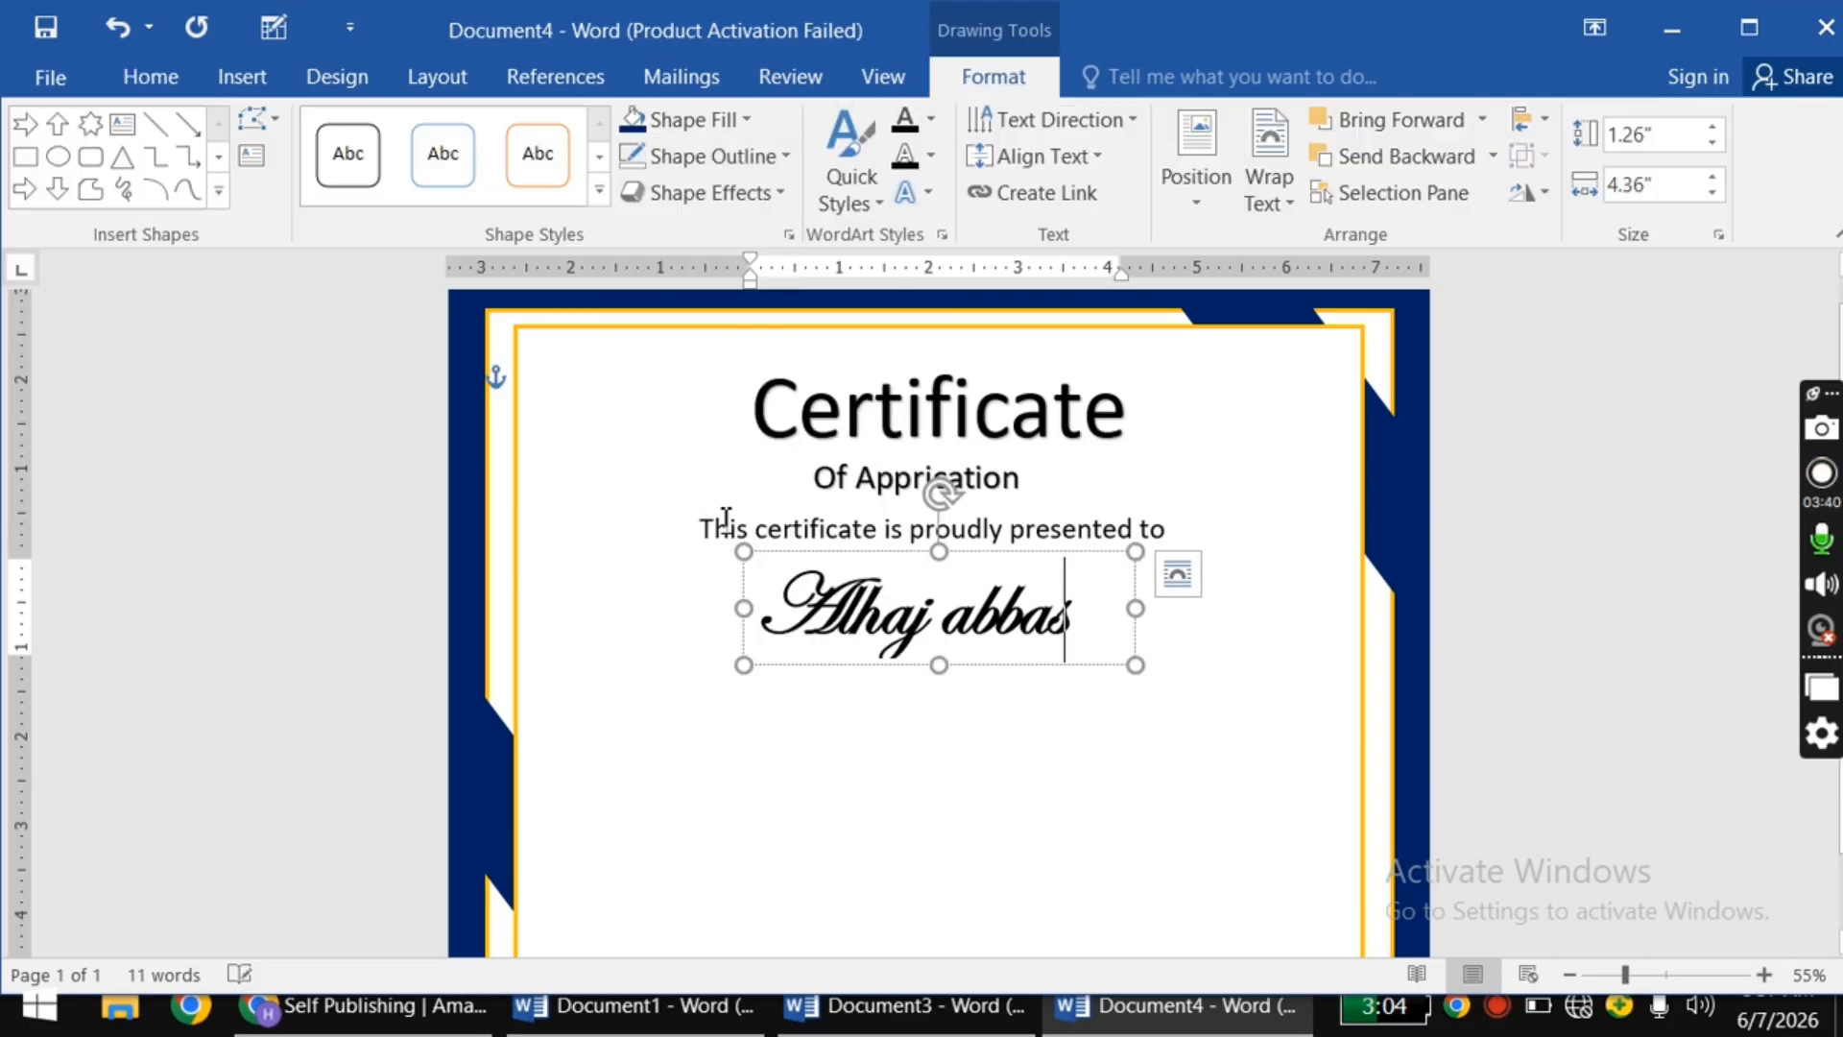
pyautogui.click(889, 759)
# Step: Draw a text box about 2.3" high by 5.7" wide beneath the recipient's name and shift it slightly up and left
pyautogui.scroll(-1, 898, 758)
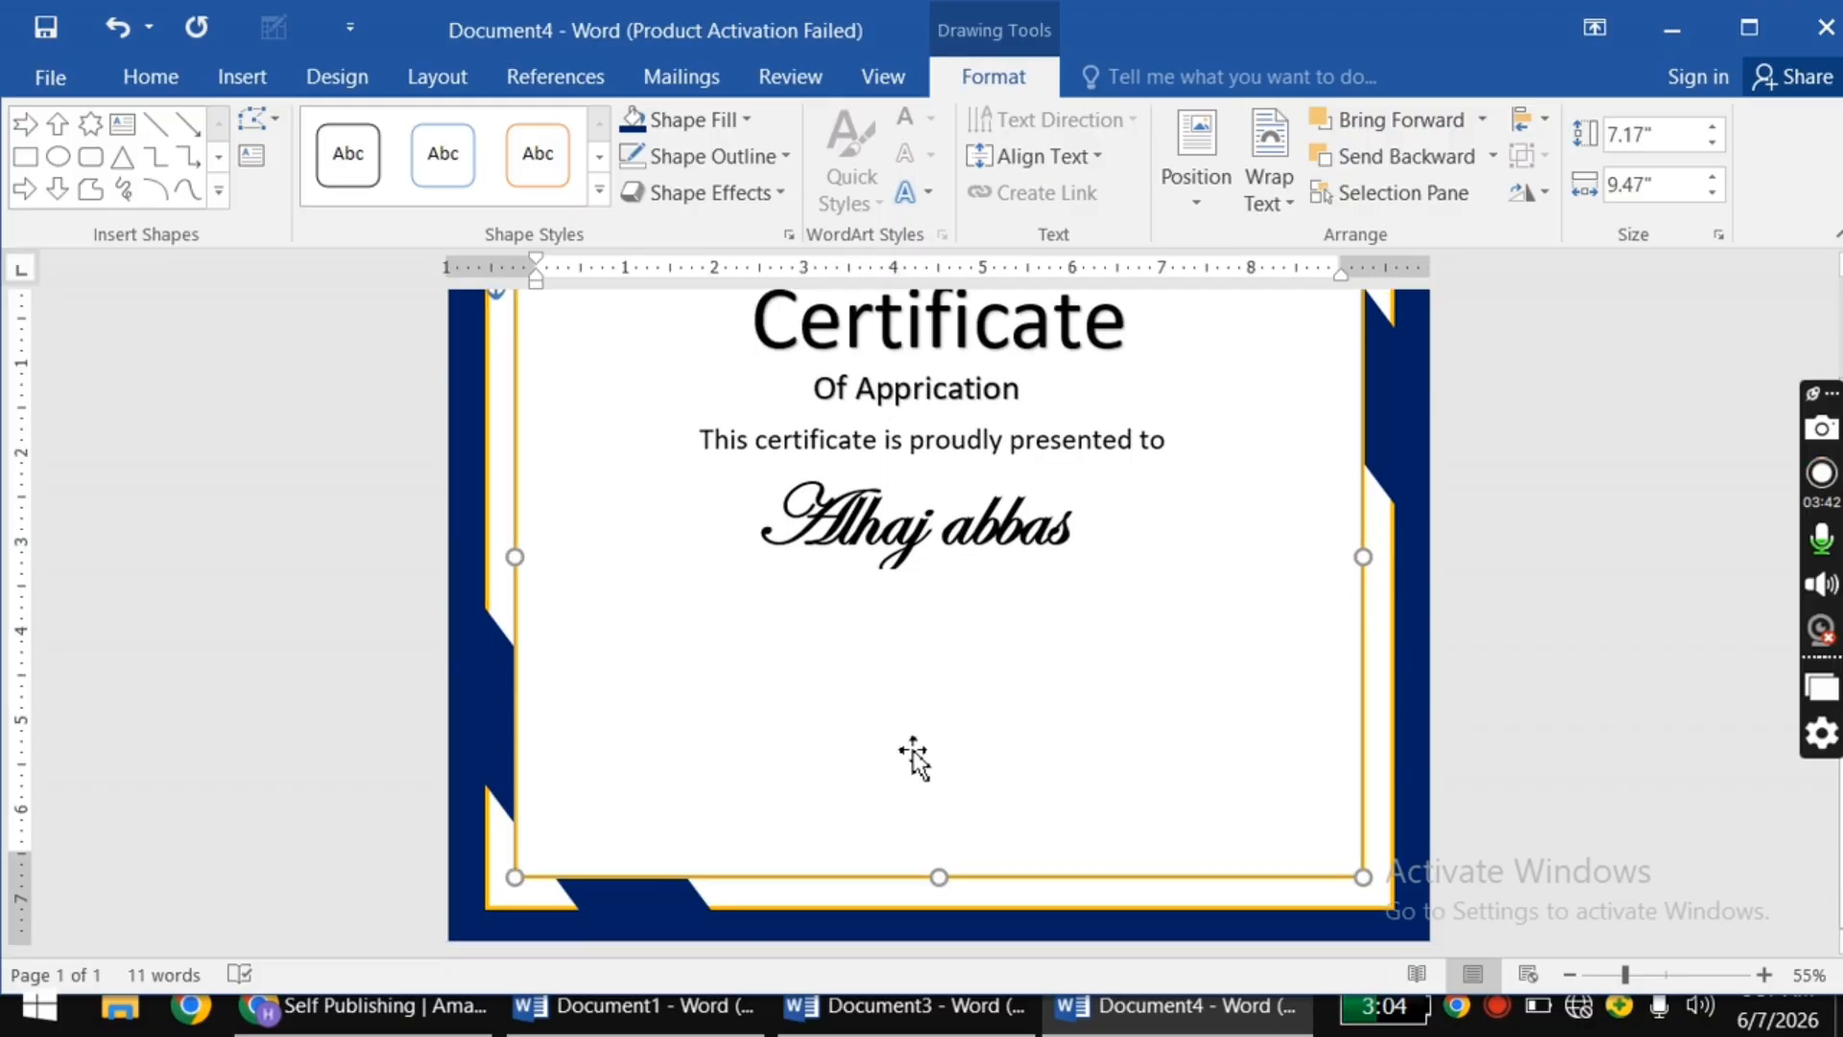
pyautogui.scroll(2, 917, 756)
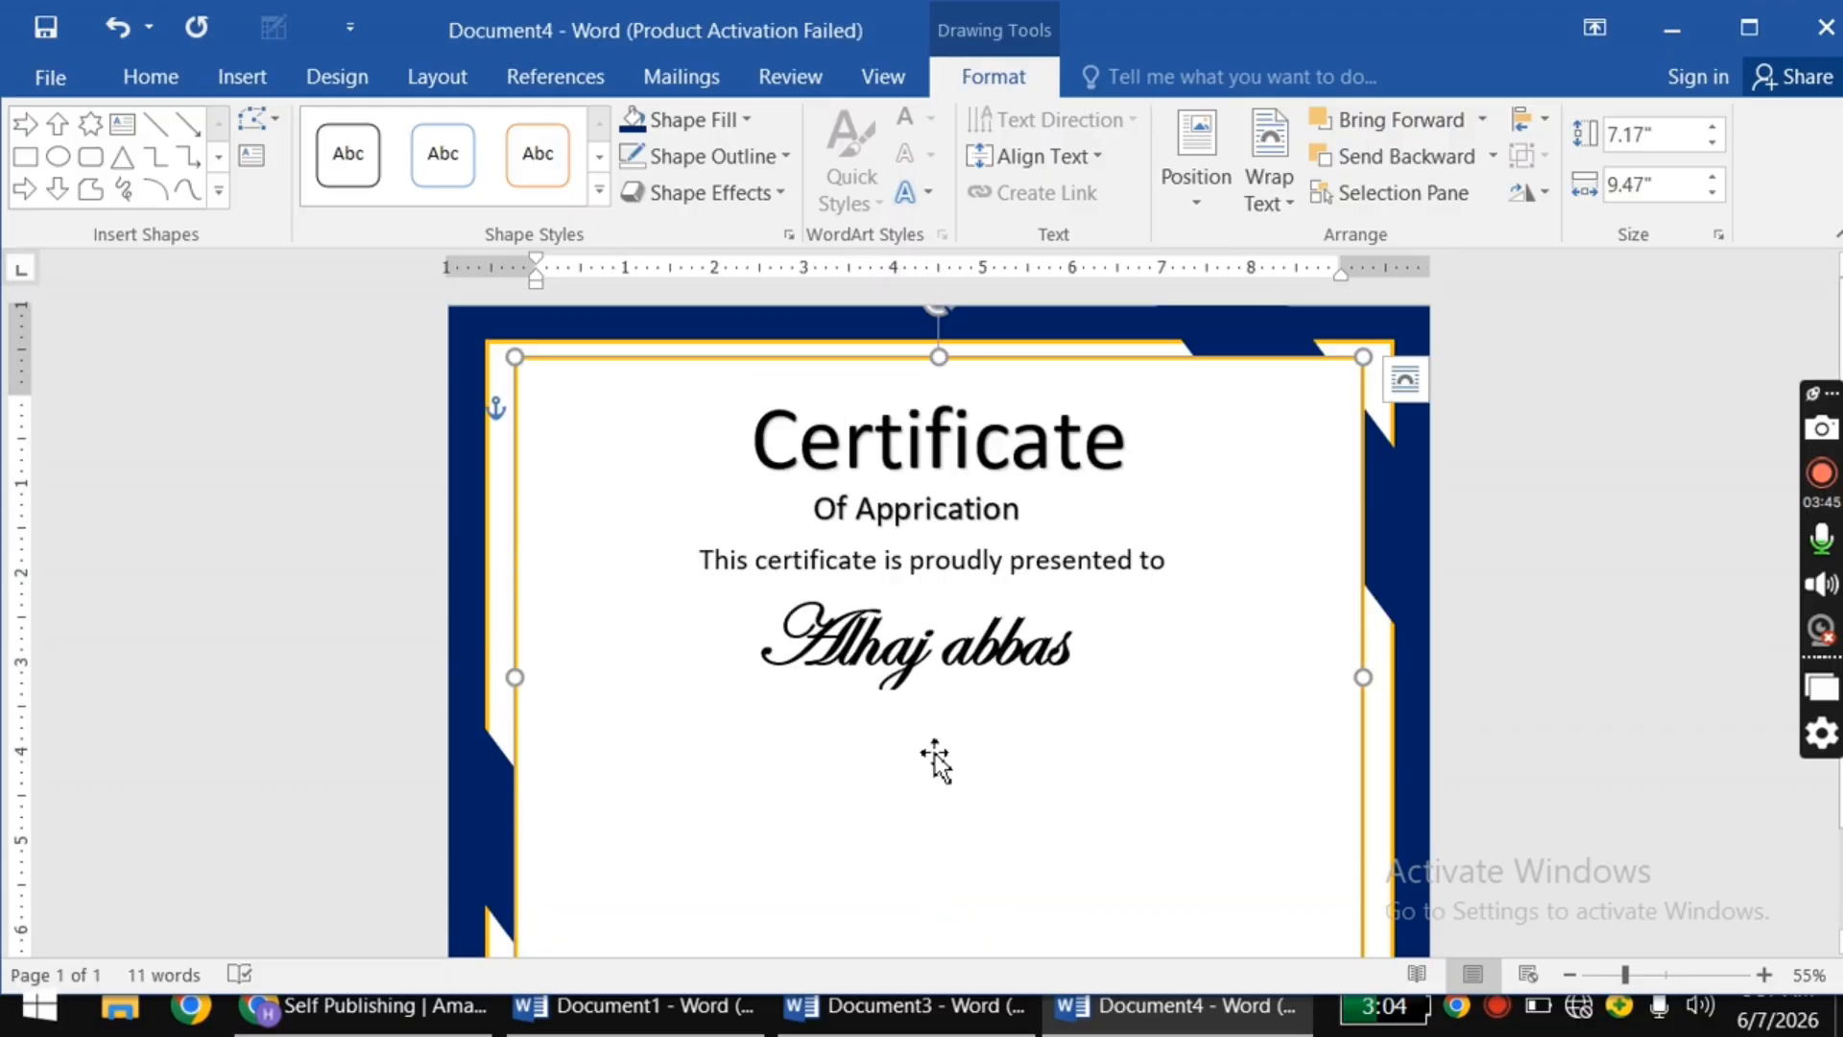
pyautogui.scroll(-1, 936, 759)
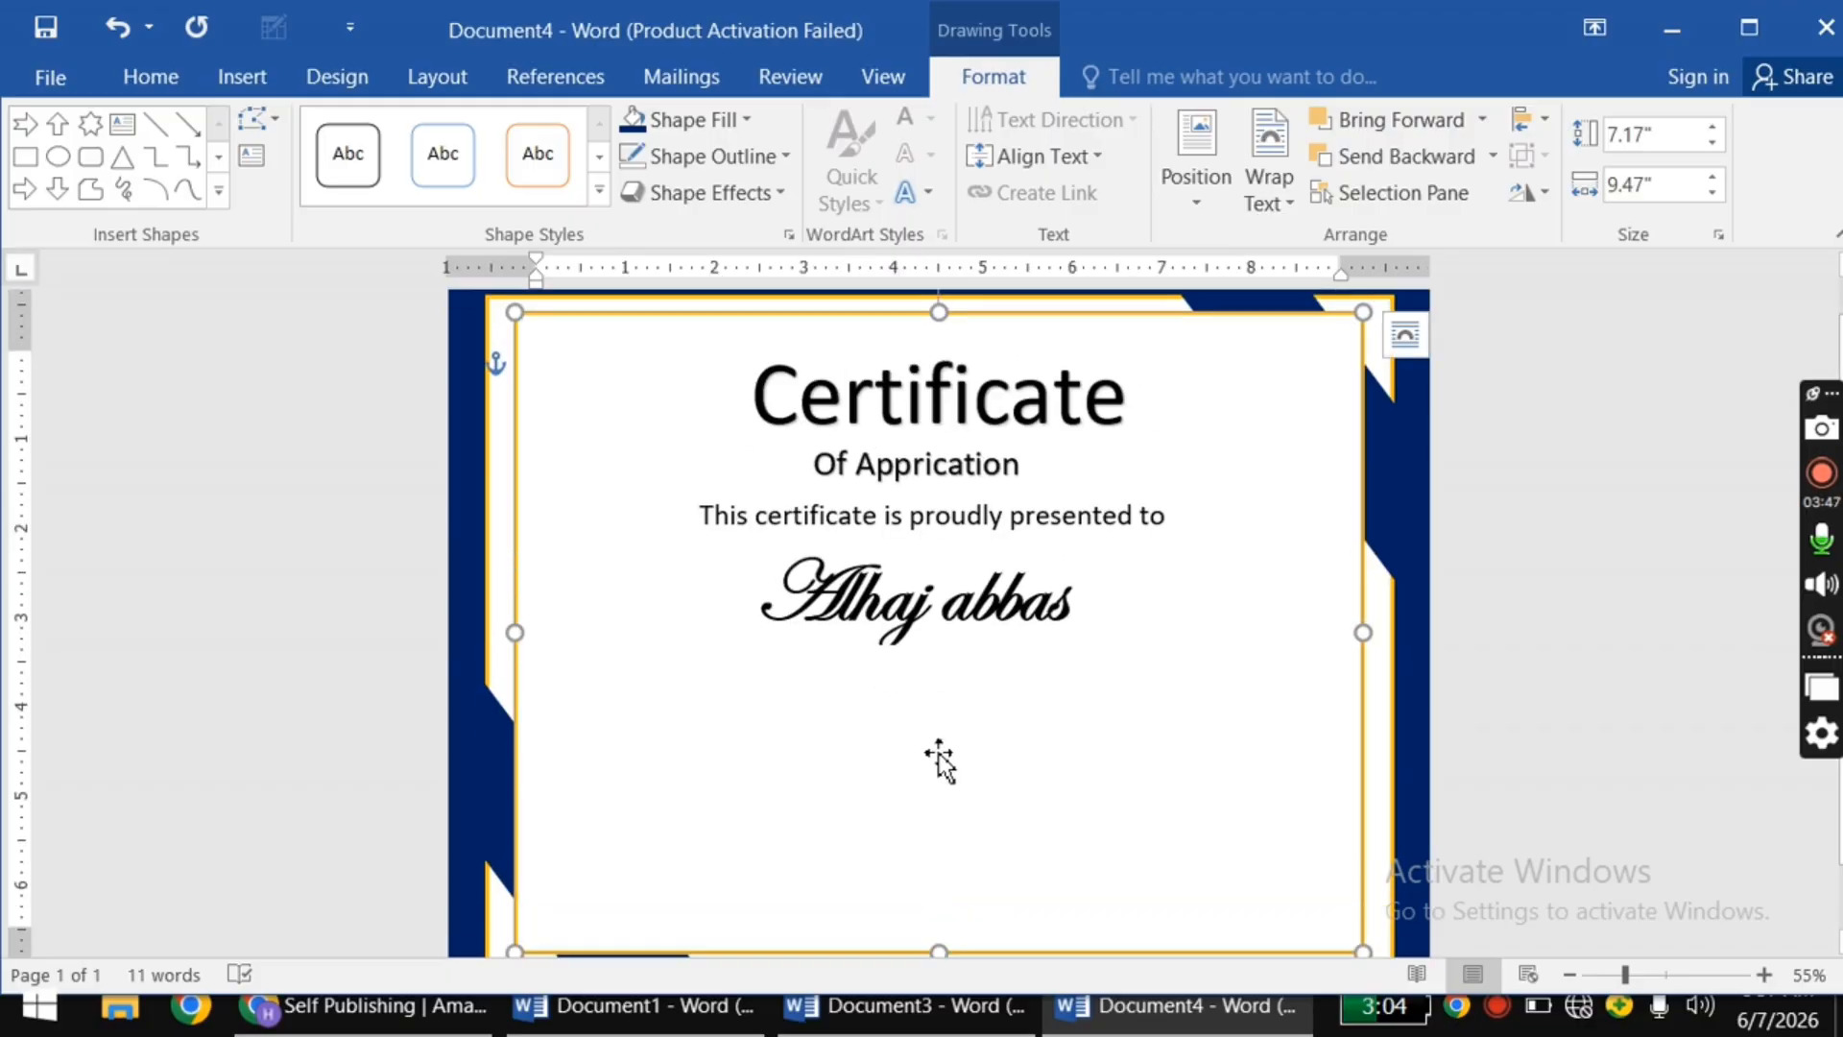
pyautogui.click(239, 71)
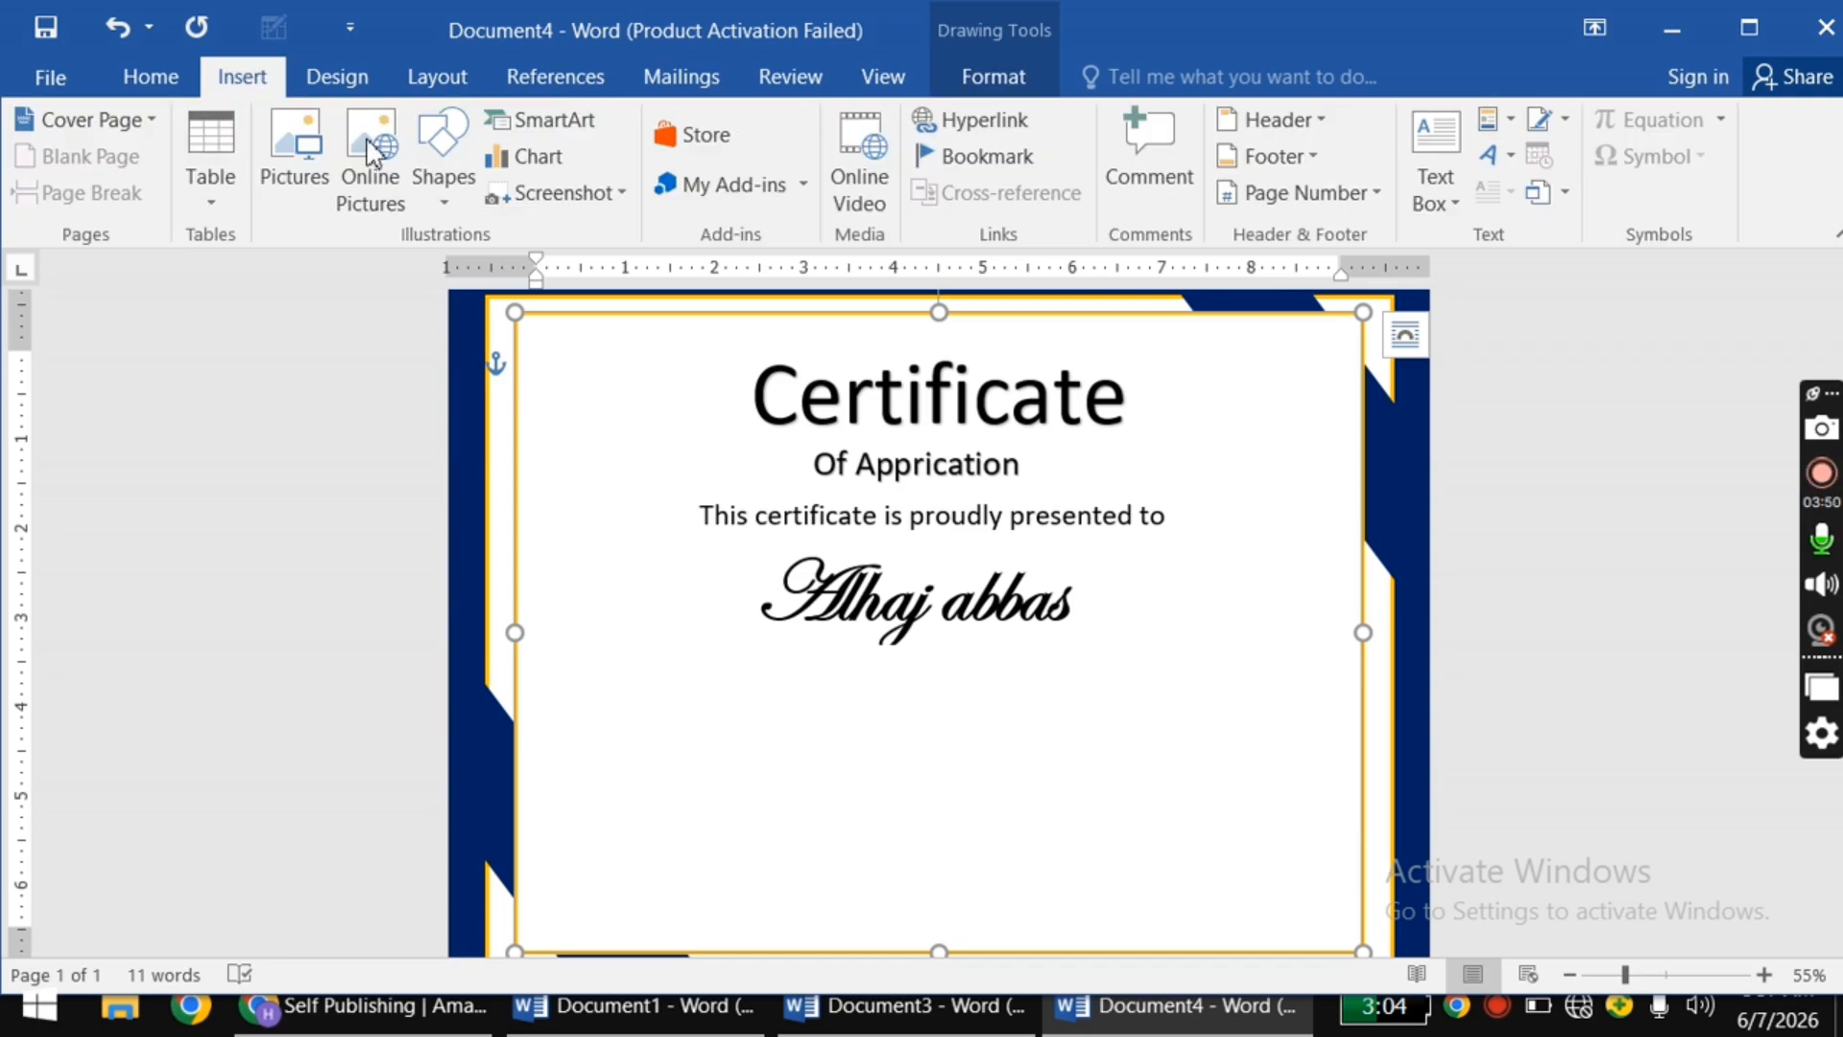
pyautogui.click(459, 173)
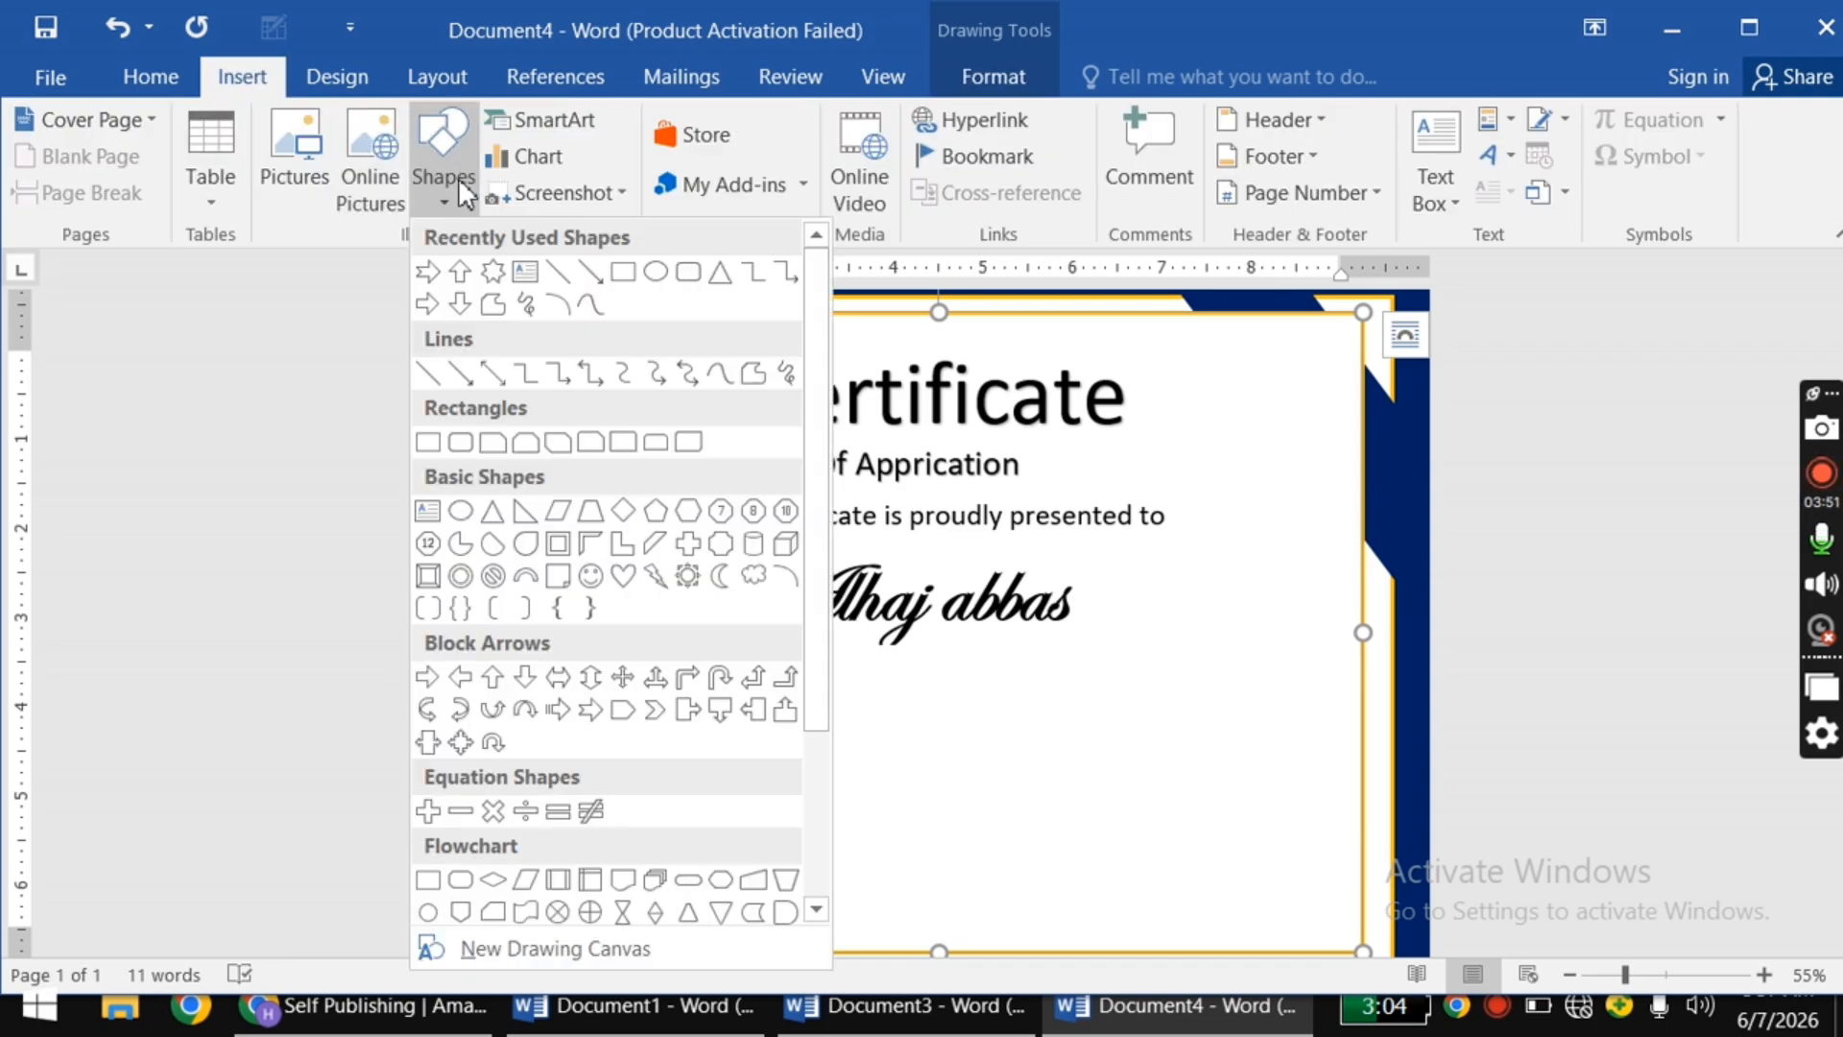
pyautogui.click(525, 271)
pyautogui.scroll(-2, 770, 553)
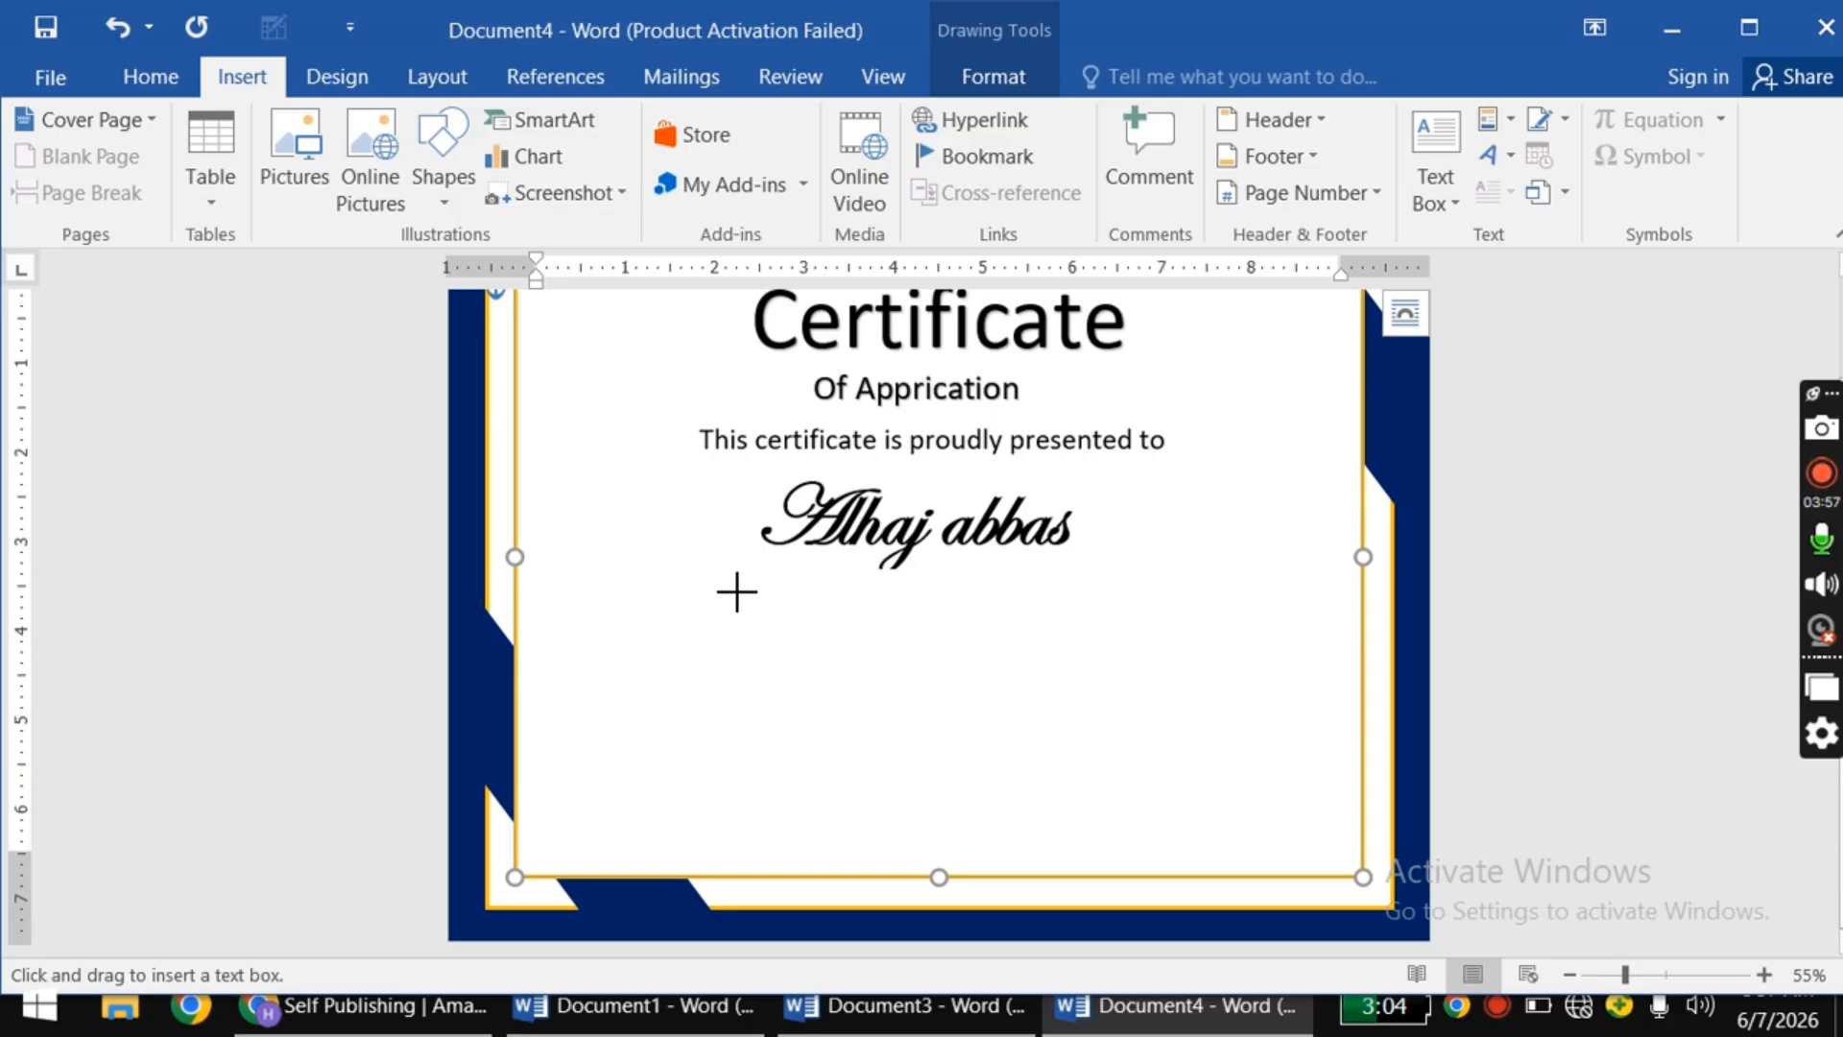
pyautogui.moveTo(724, 581); pyautogui.dragTo(1234, 786)
pyautogui.click(815, 580)
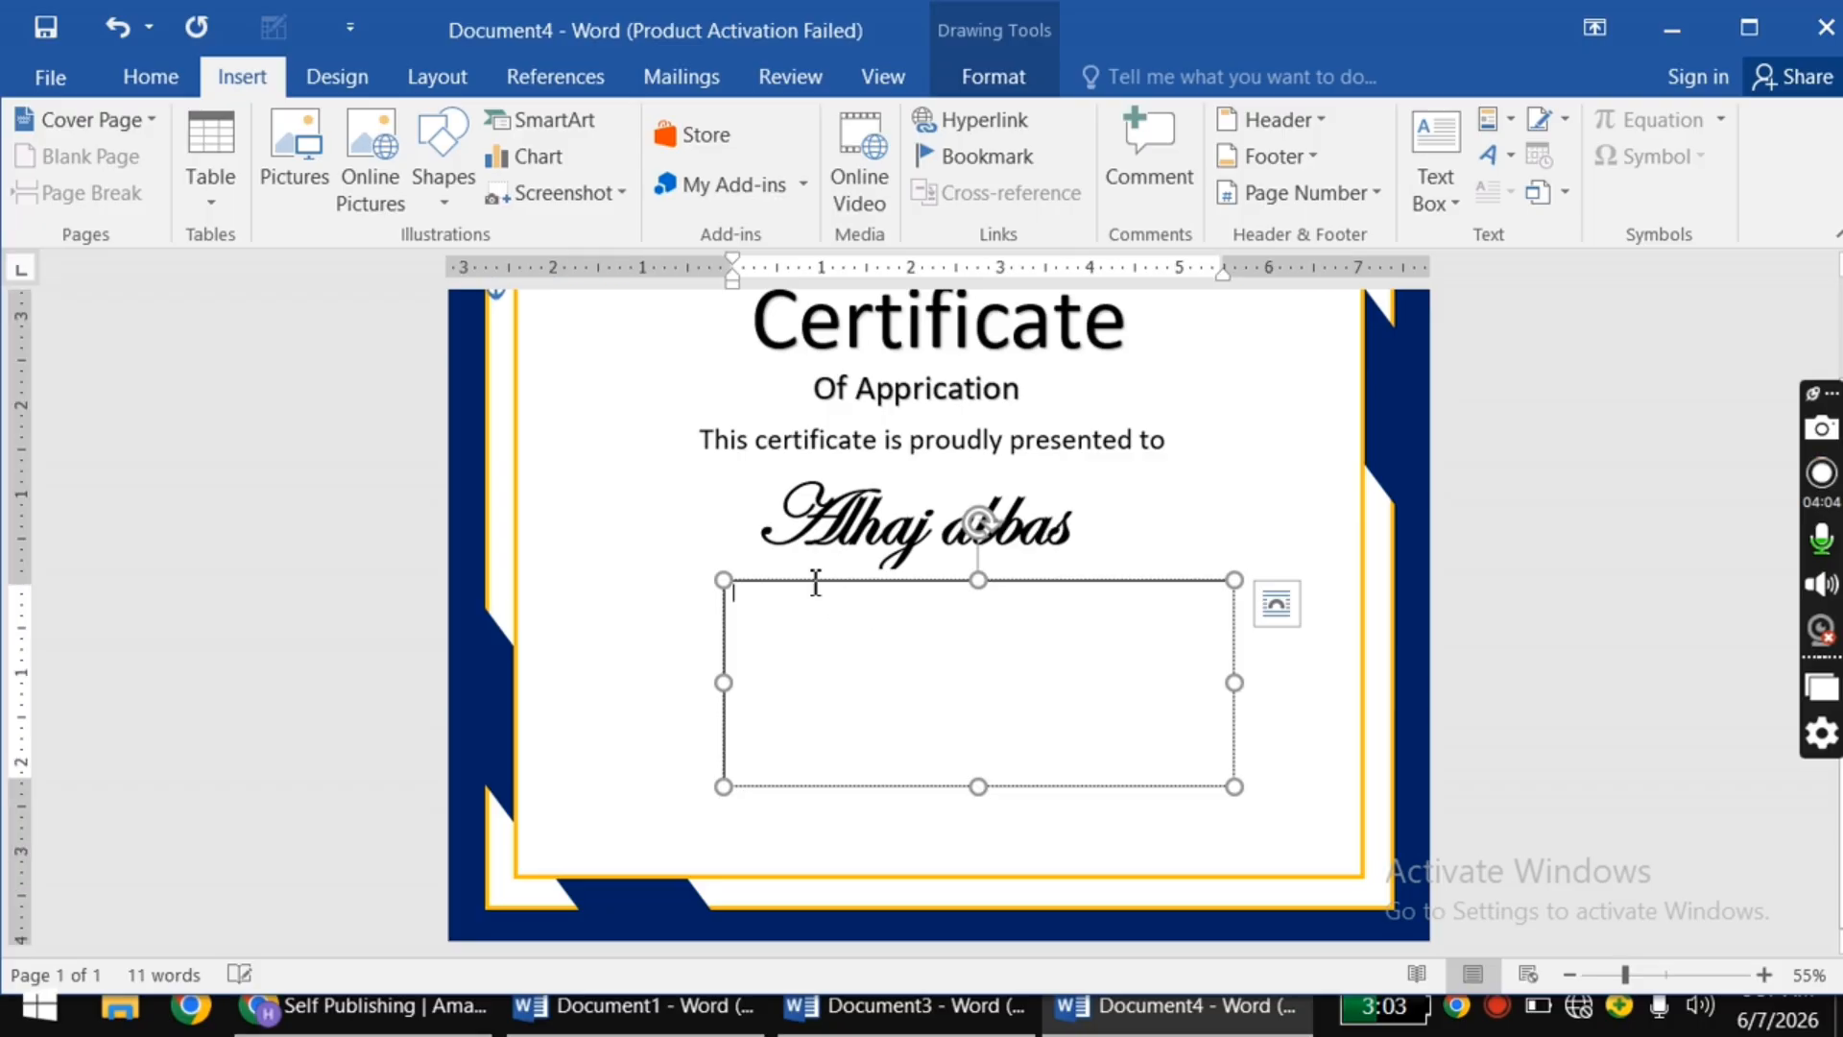
pyautogui.moveTo(815, 589); pyautogui.dragTo(790, 569)
# Step: Enter 'Only an examplary employee inspiries his boss an a Daily basis.you are that employee.thank you for setting Such a great example for every one in our compny.'
pyautogui.click(754, 595)
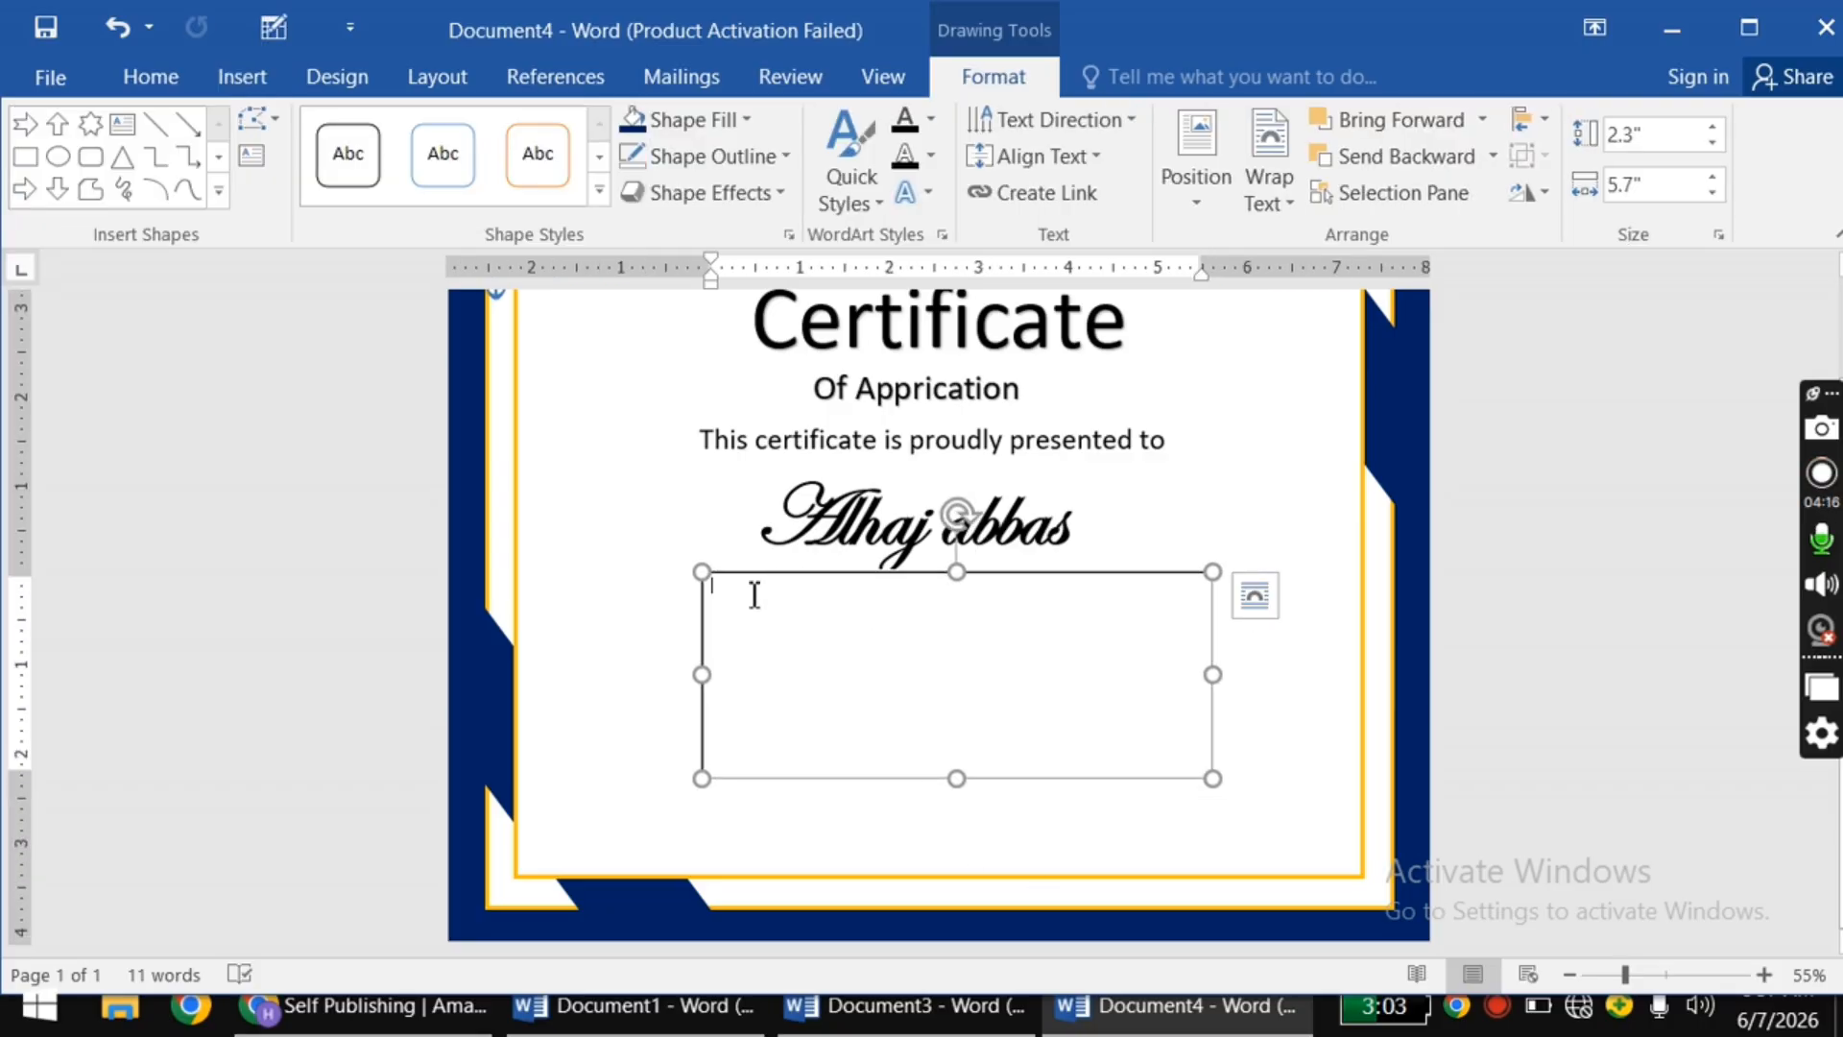
pyautogui.write('Only an examplary employee inspiries his boss an a Daily basis.you are that employee.thank you for setting Such a great example for every one in our')
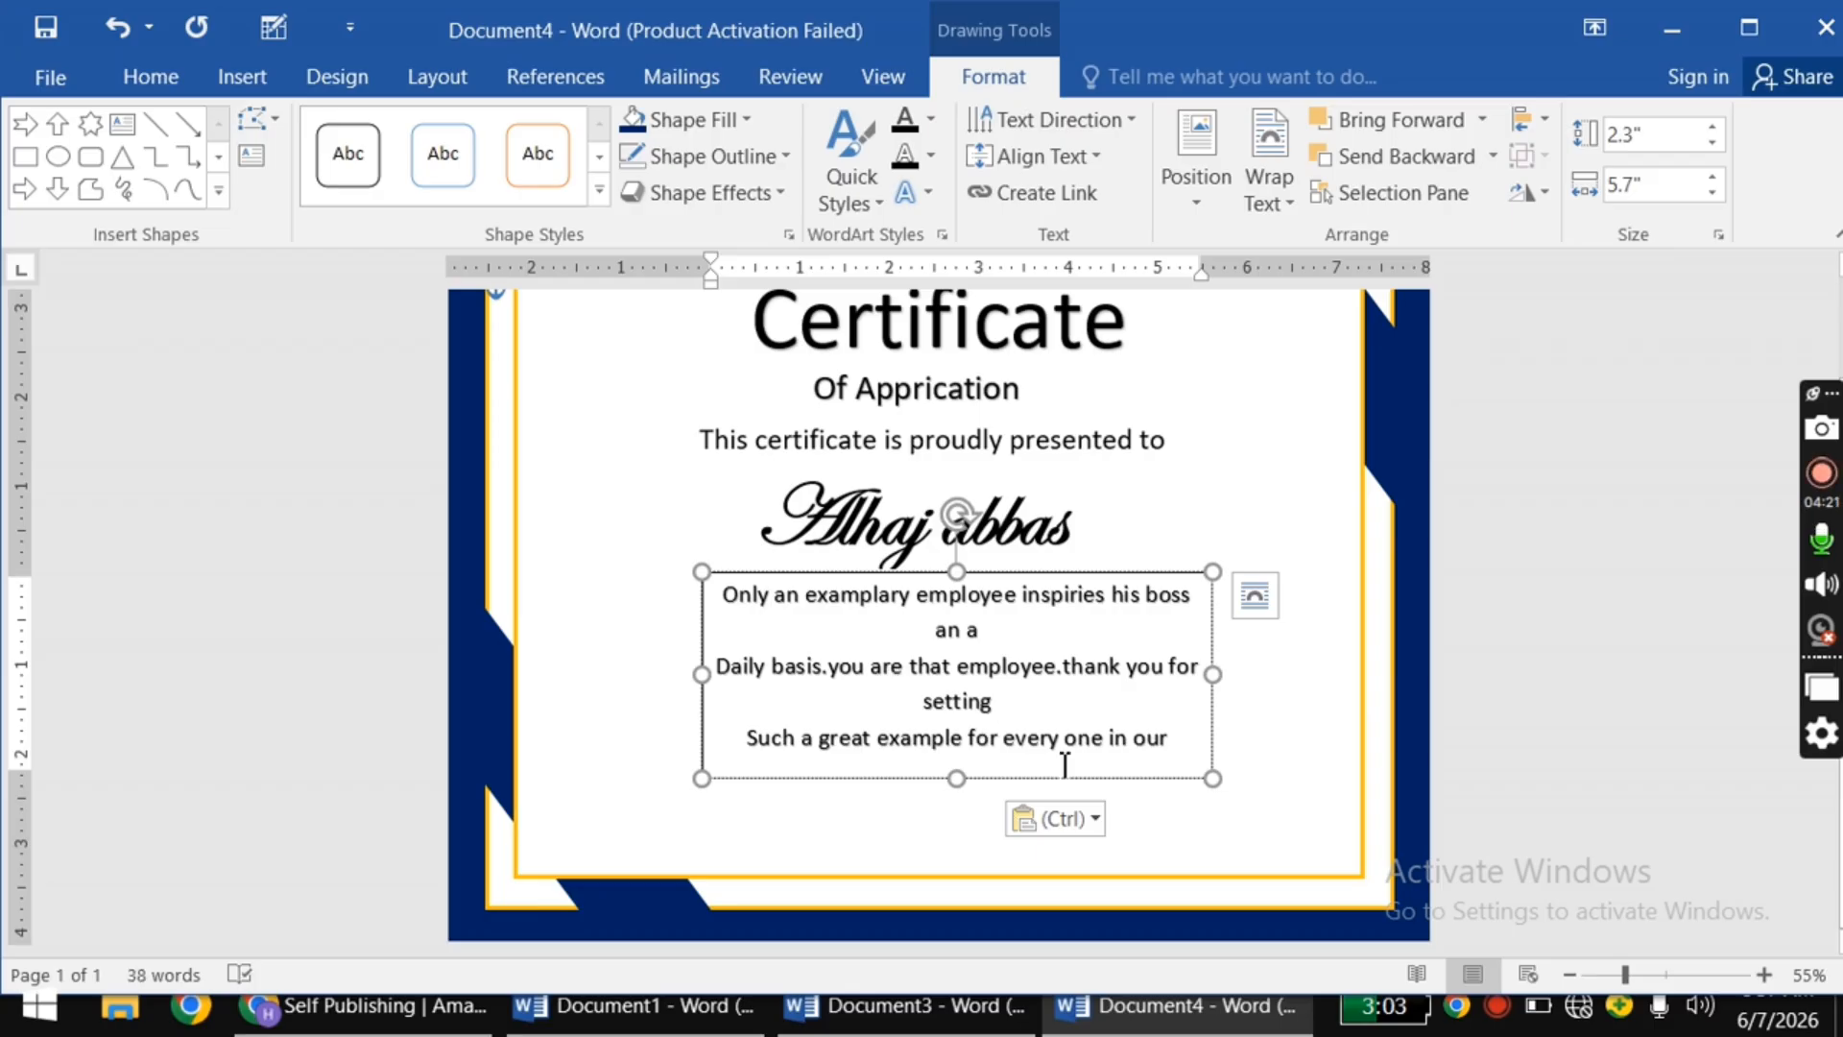
# Step: Resize the message box to about 1.64" high by 6.86" wide and center it beneath the recipient's name
pyautogui.moveTo(1212, 777); pyautogui.dragTo(1319, 719)
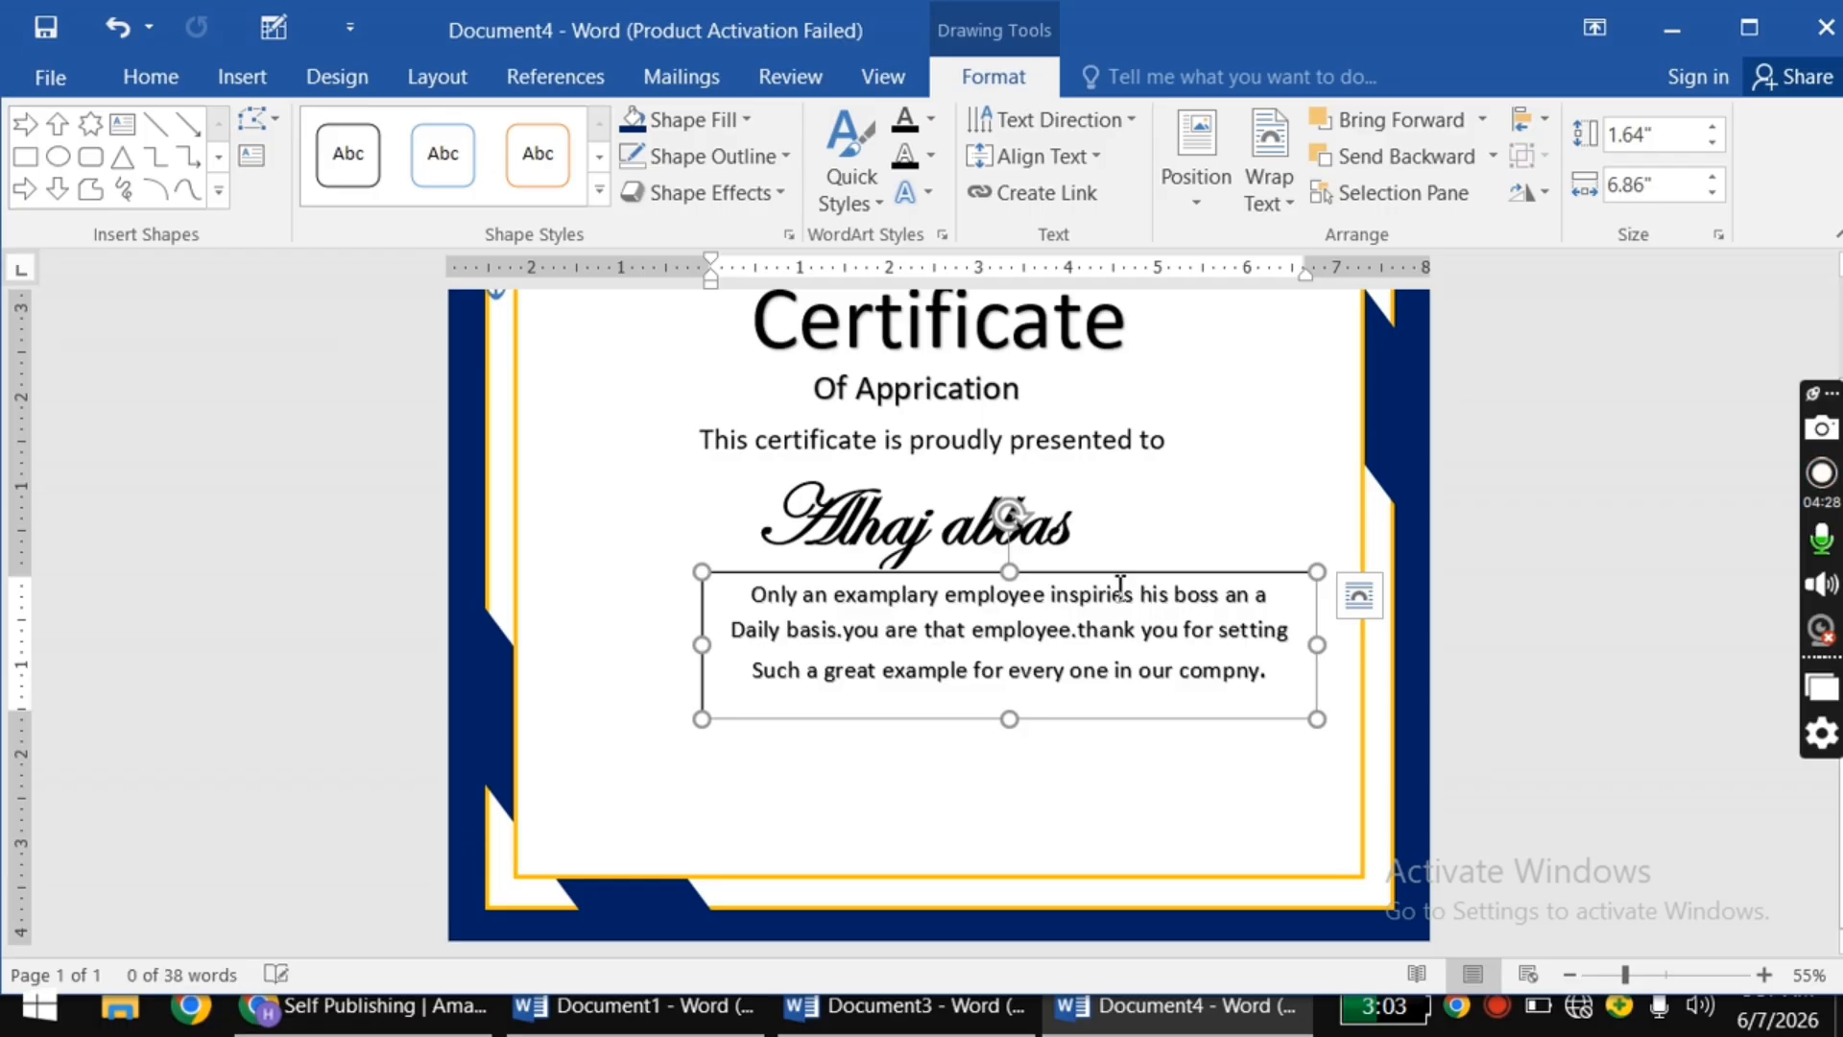
pyautogui.moveTo(1119, 574); pyautogui.dragTo(1061, 586)
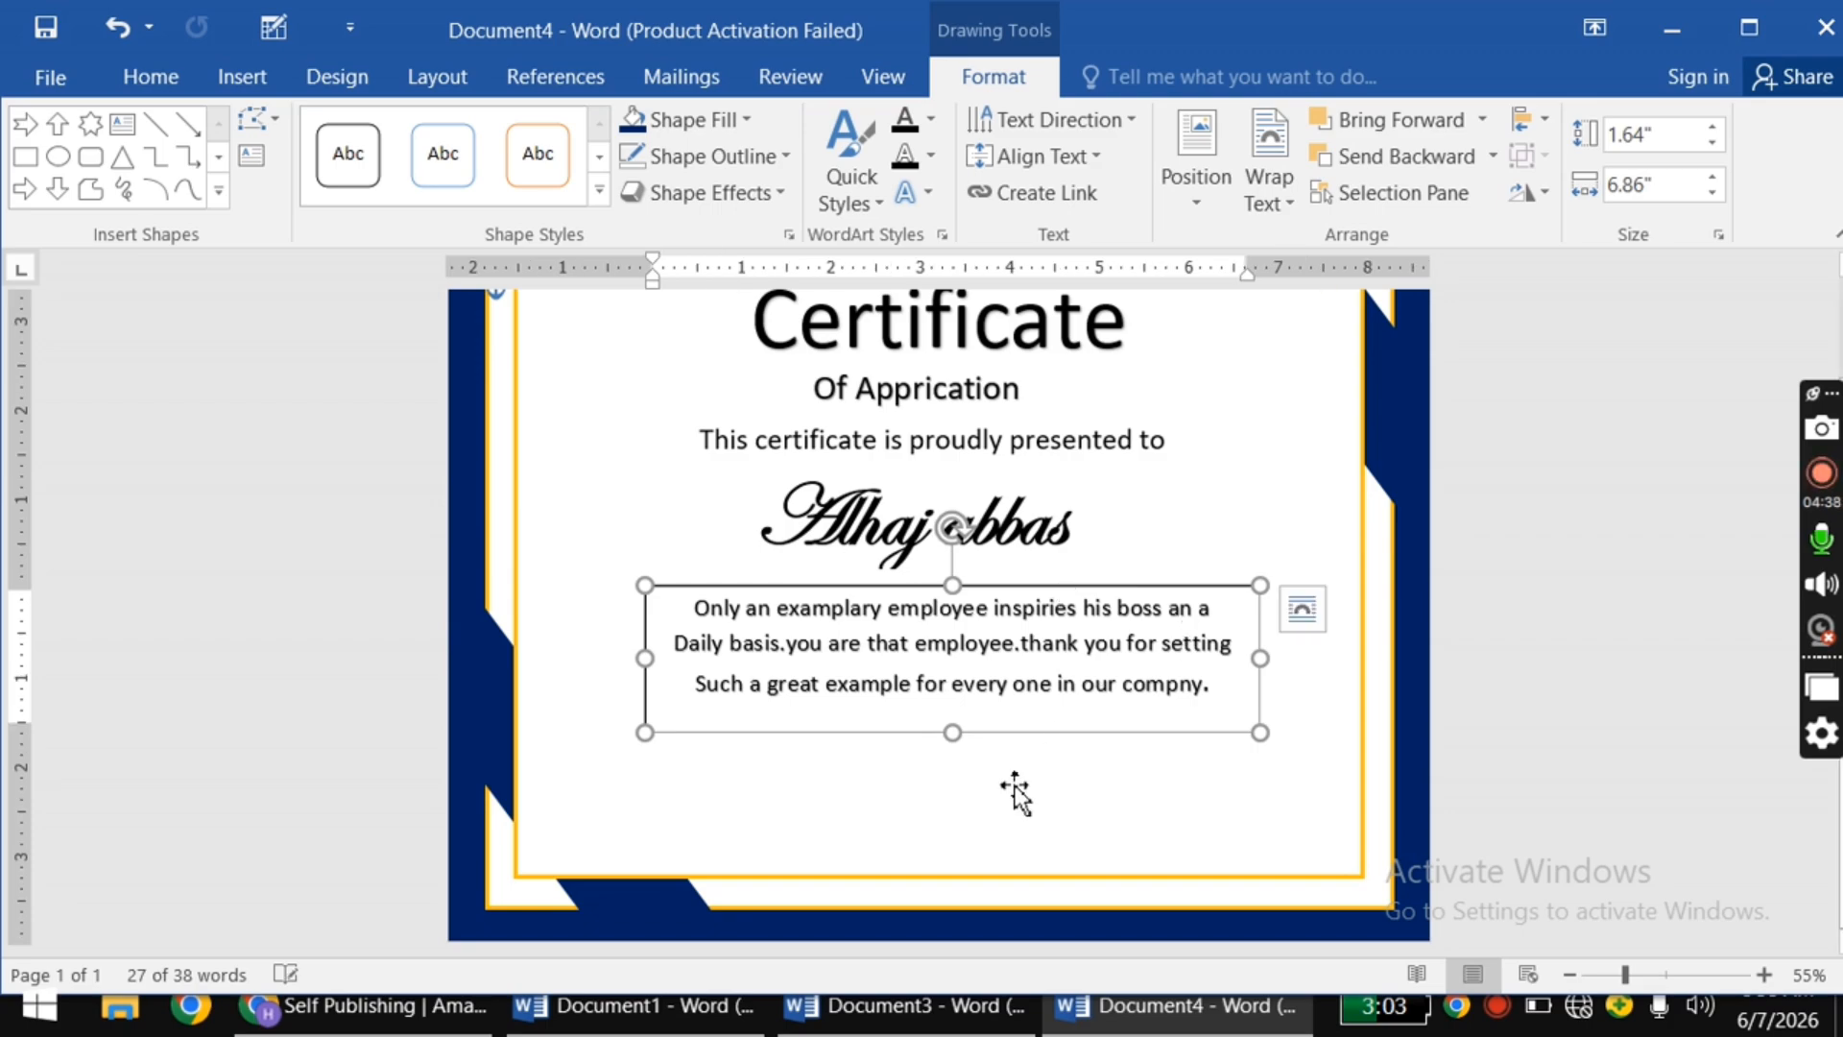
pyautogui.scroll(1, 1017, 782)
pyautogui.scroll(-1, 1017, 782)
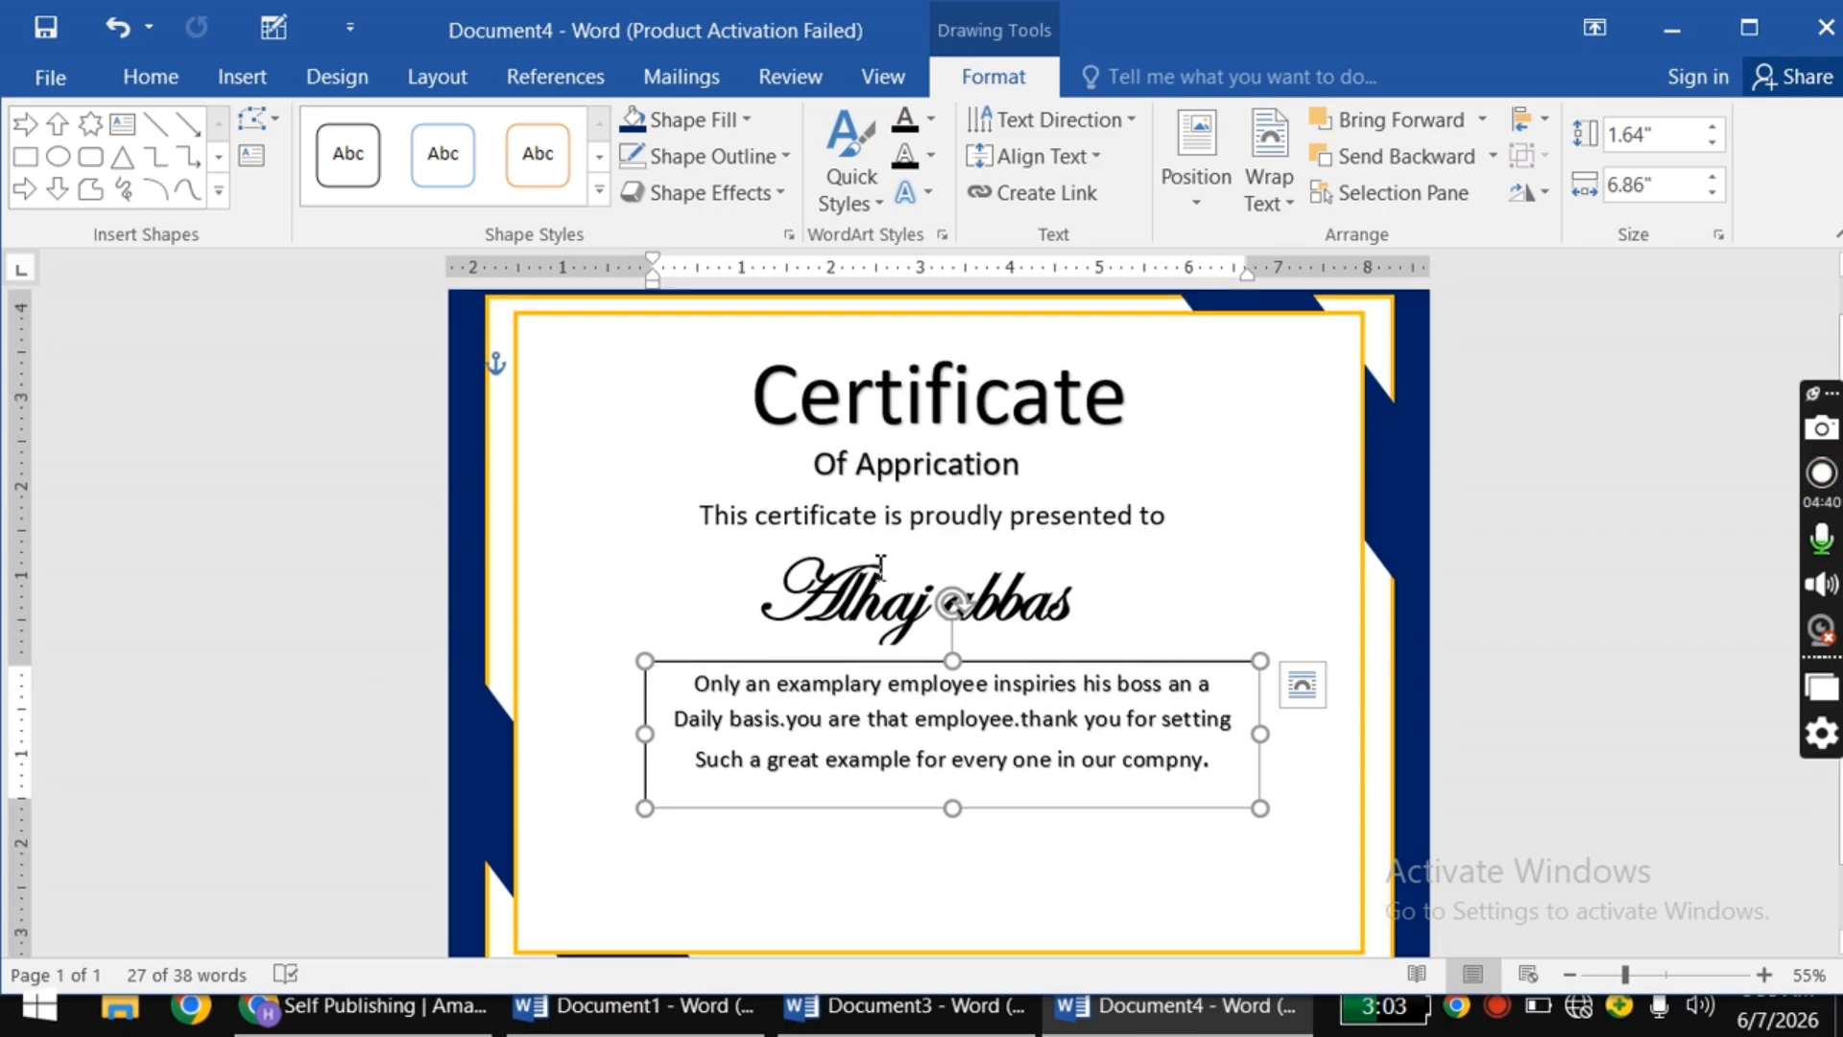
# Step: Capitalize each word of the presentation line above the recipient's name
pyautogui.click(869, 521)
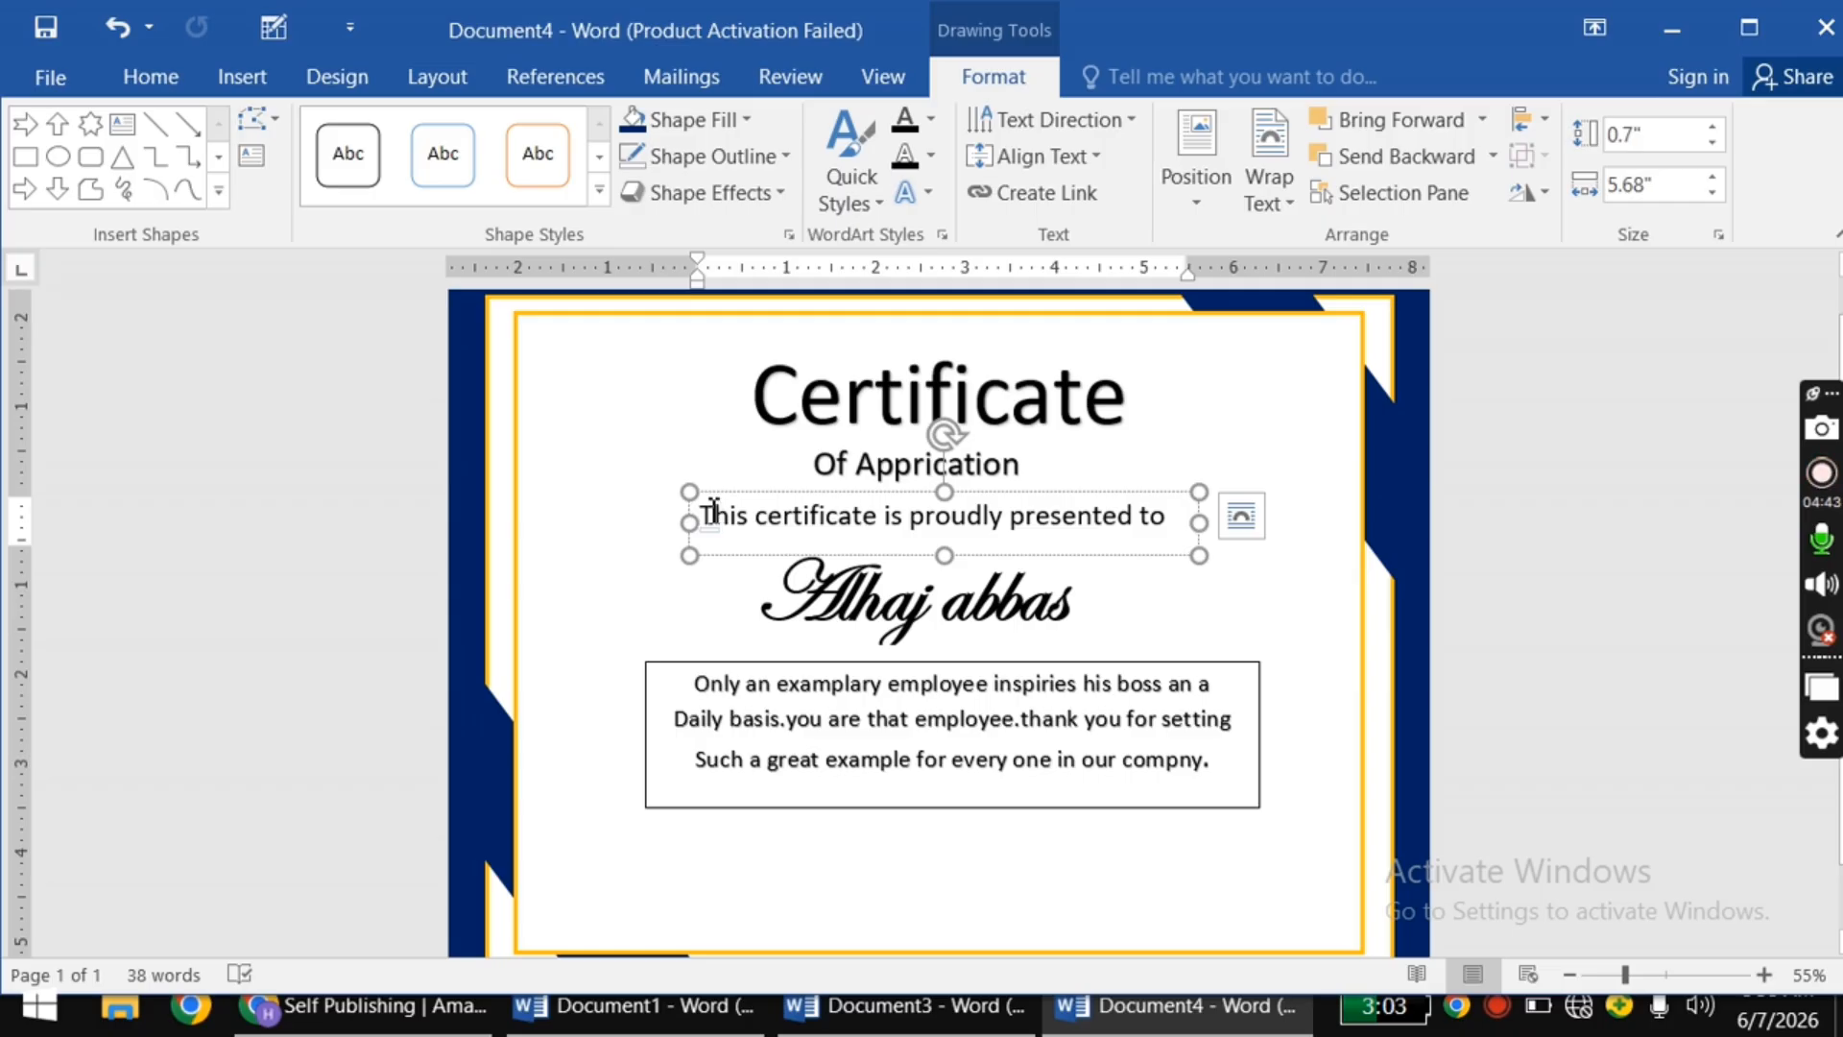
pyautogui.moveTo(701, 518); pyautogui.dragTo(1183, 523)
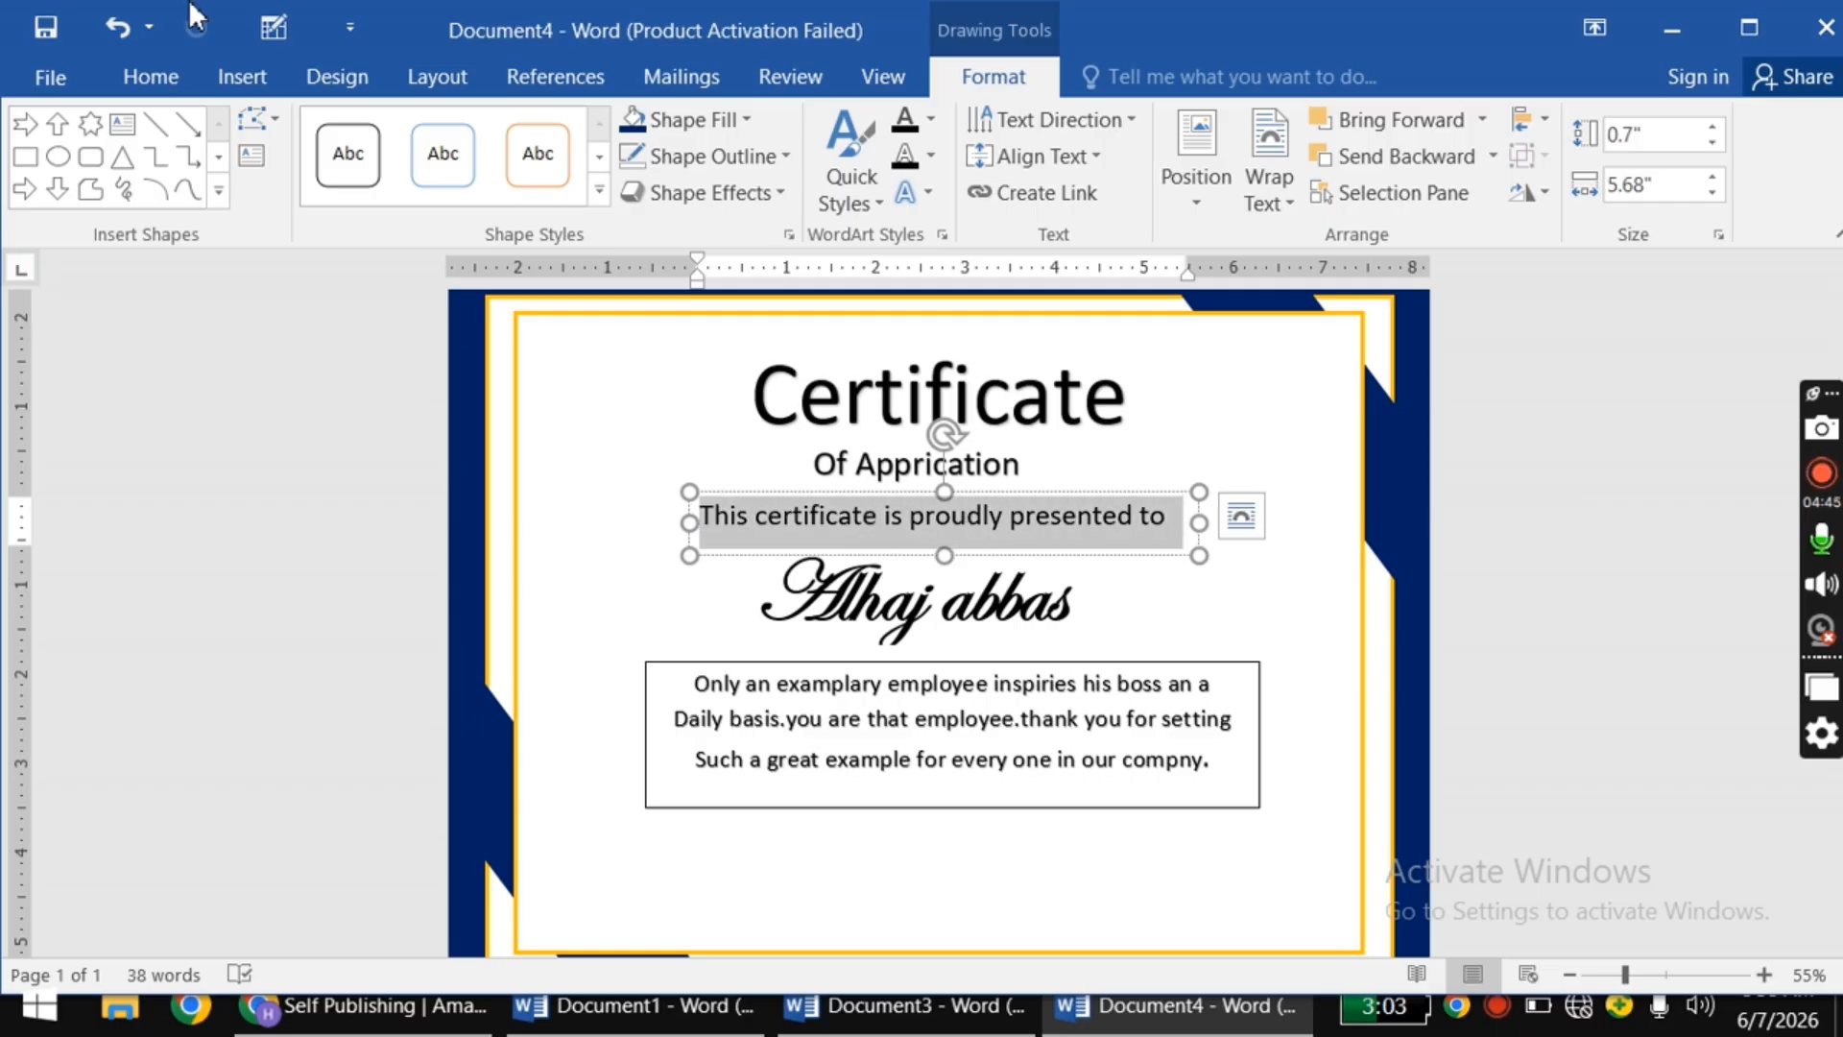
pyautogui.click(186, 77)
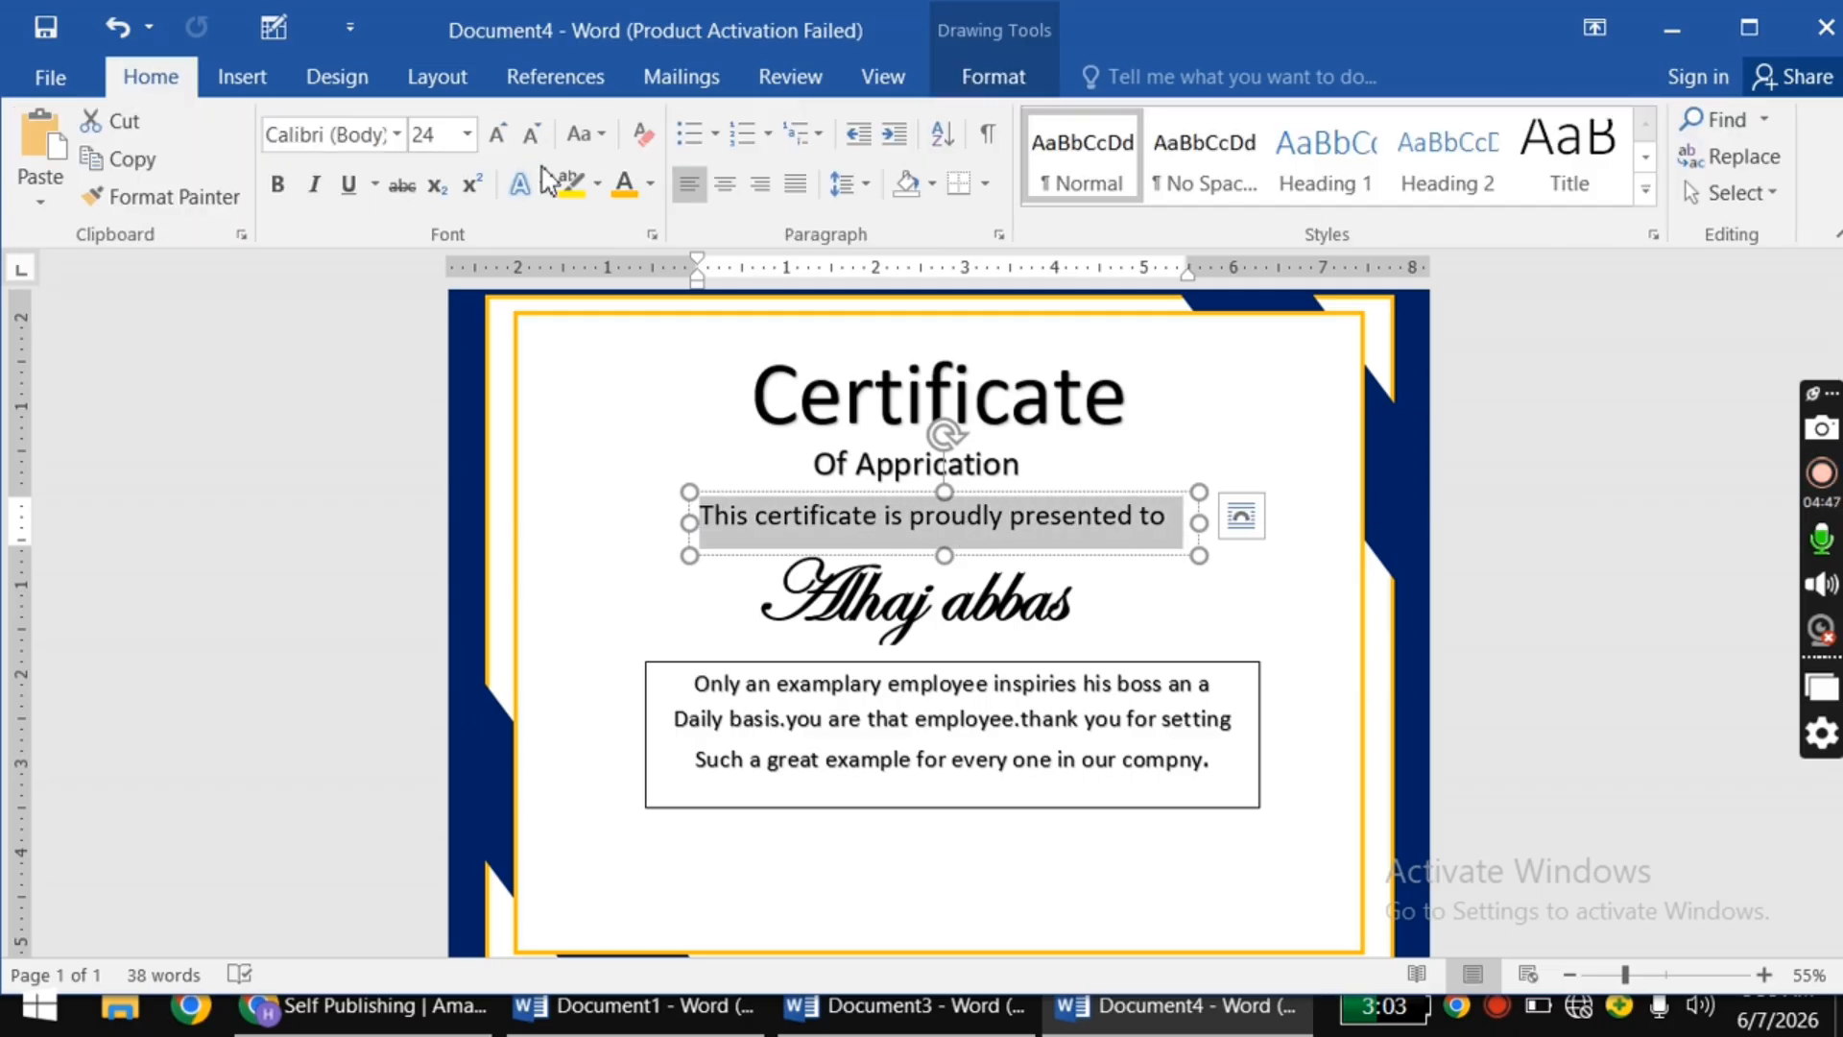
pyautogui.click(581, 133)
pyautogui.click(691, 291)
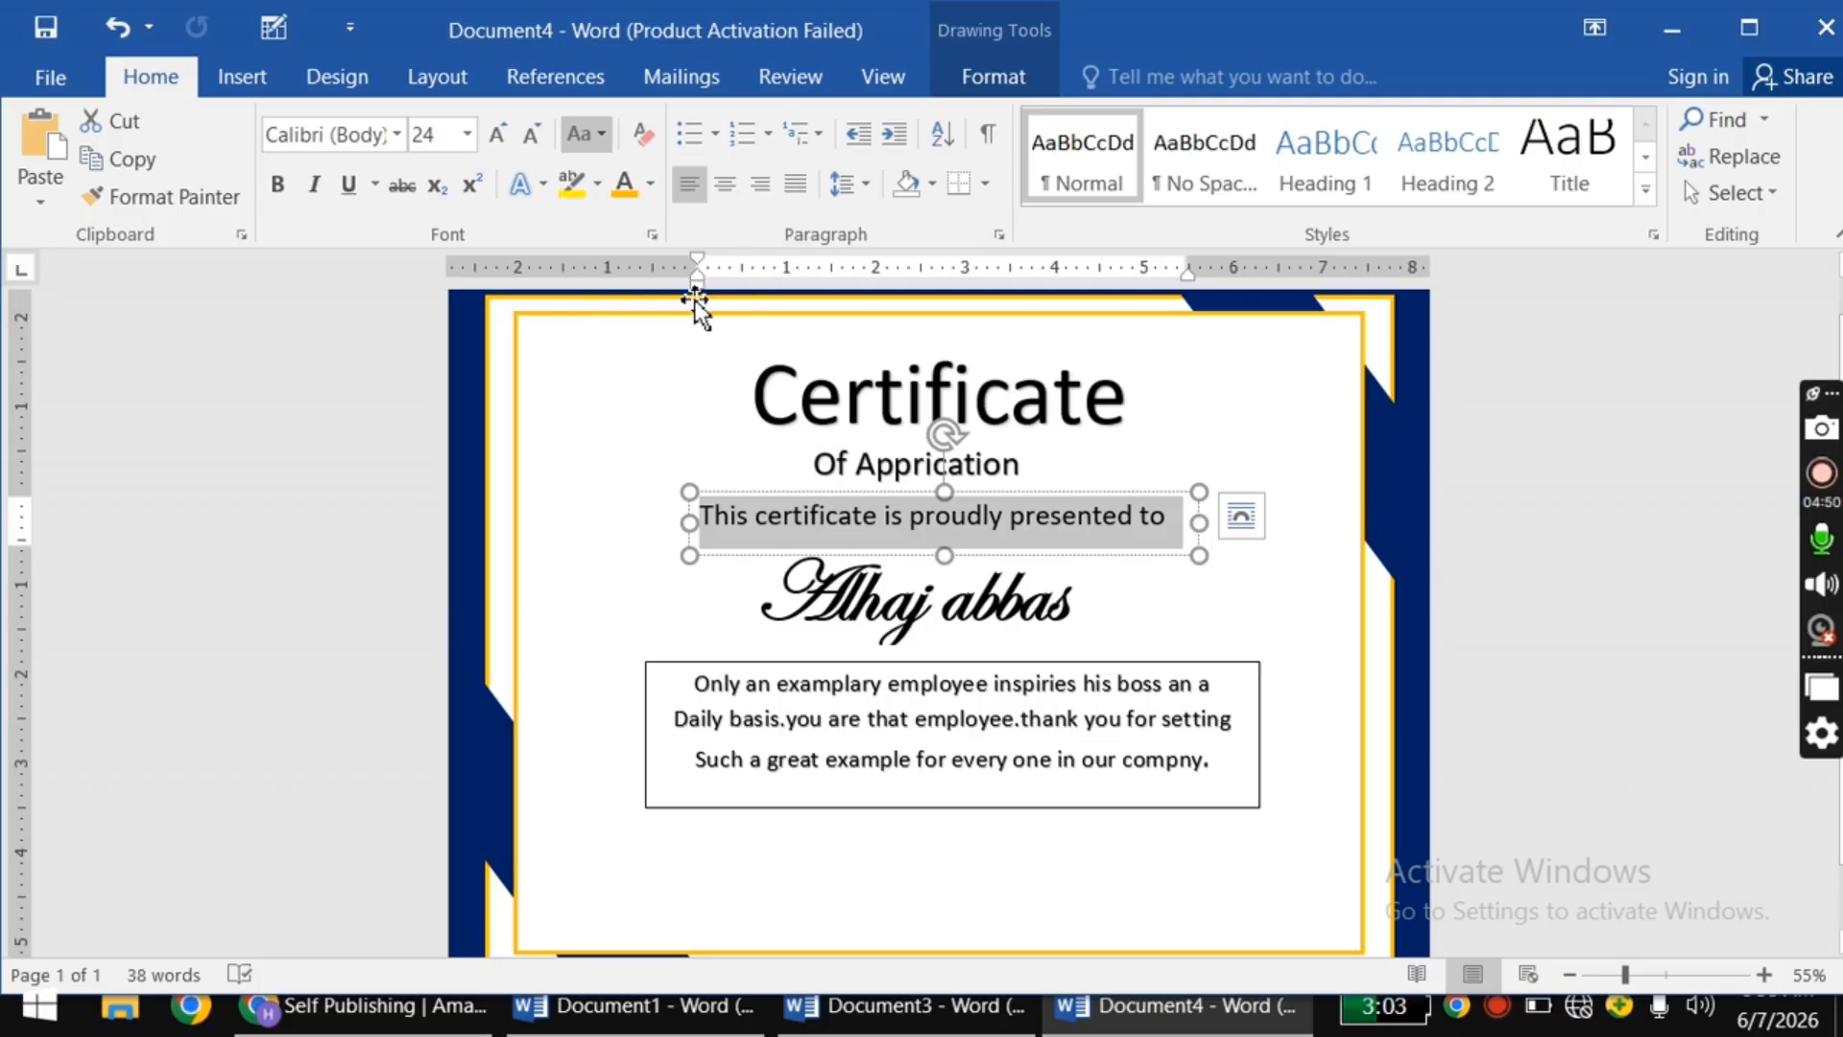
pyautogui.click(977, 826)
# Step: Remove the outline from the employee message box
pyautogui.click(933, 684)
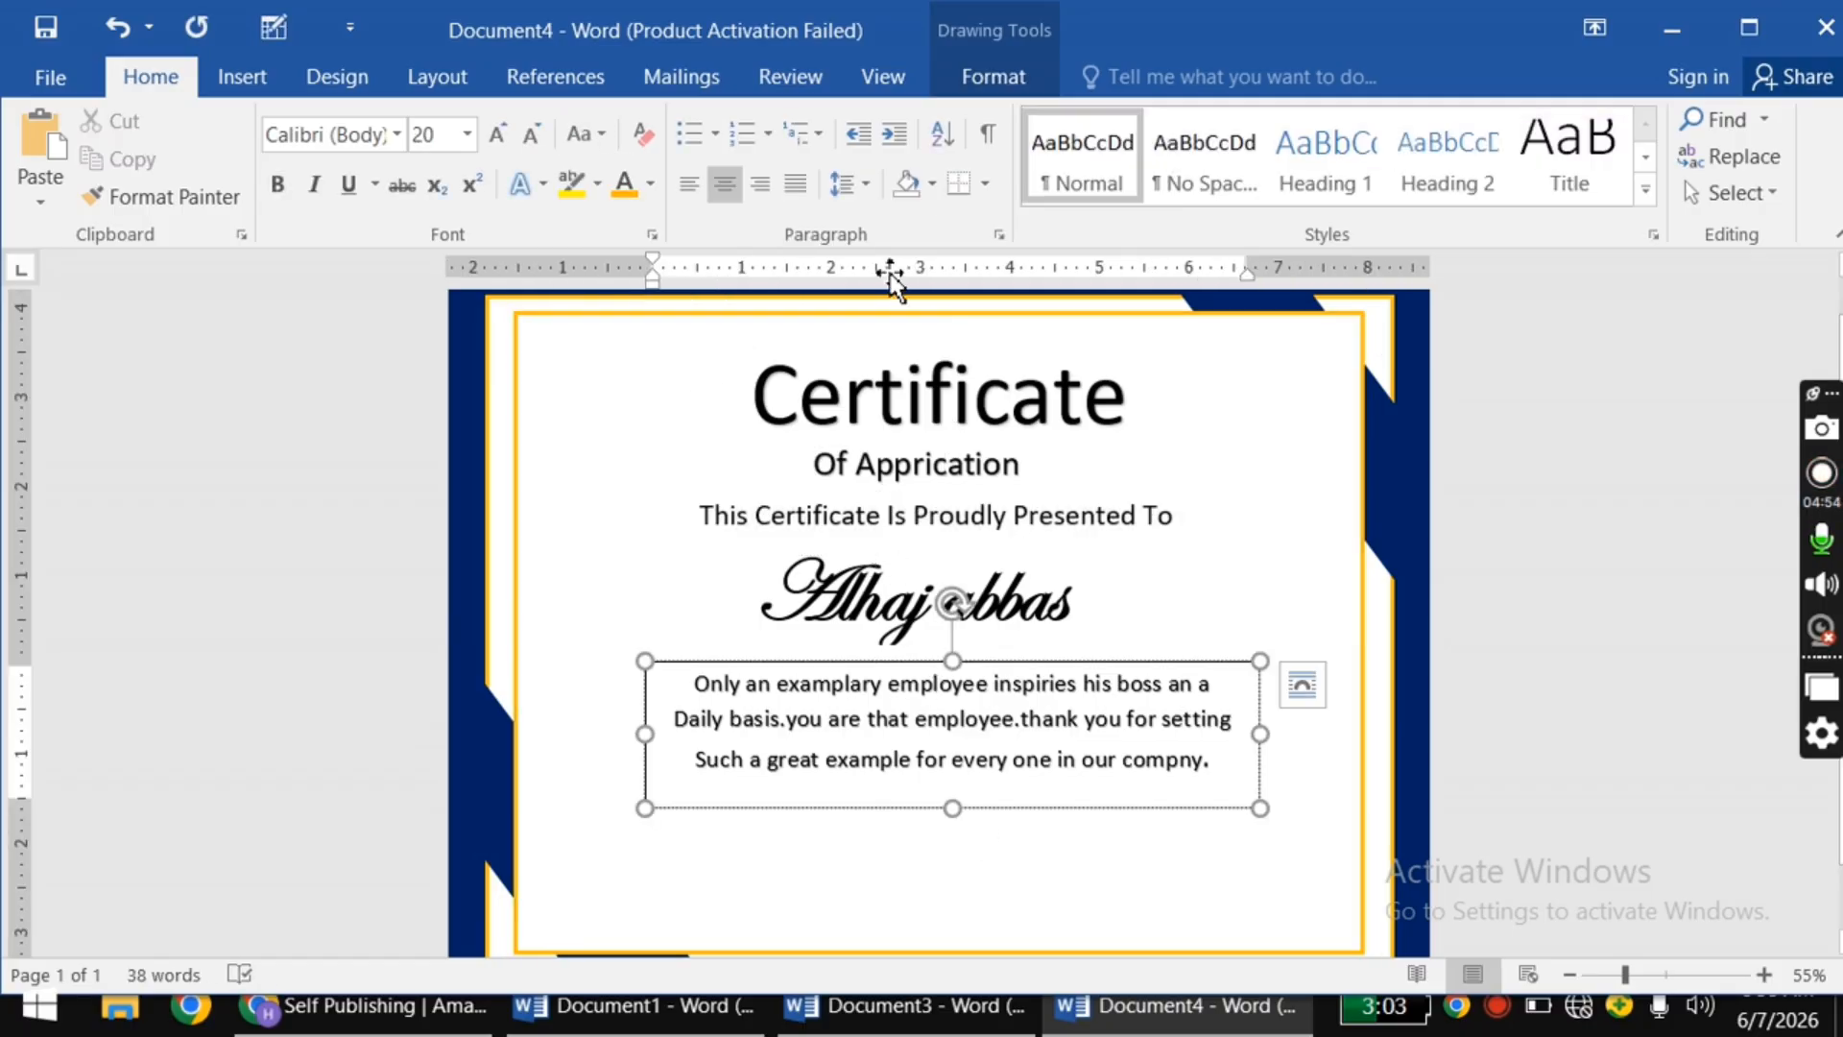
pyautogui.click(978, 86)
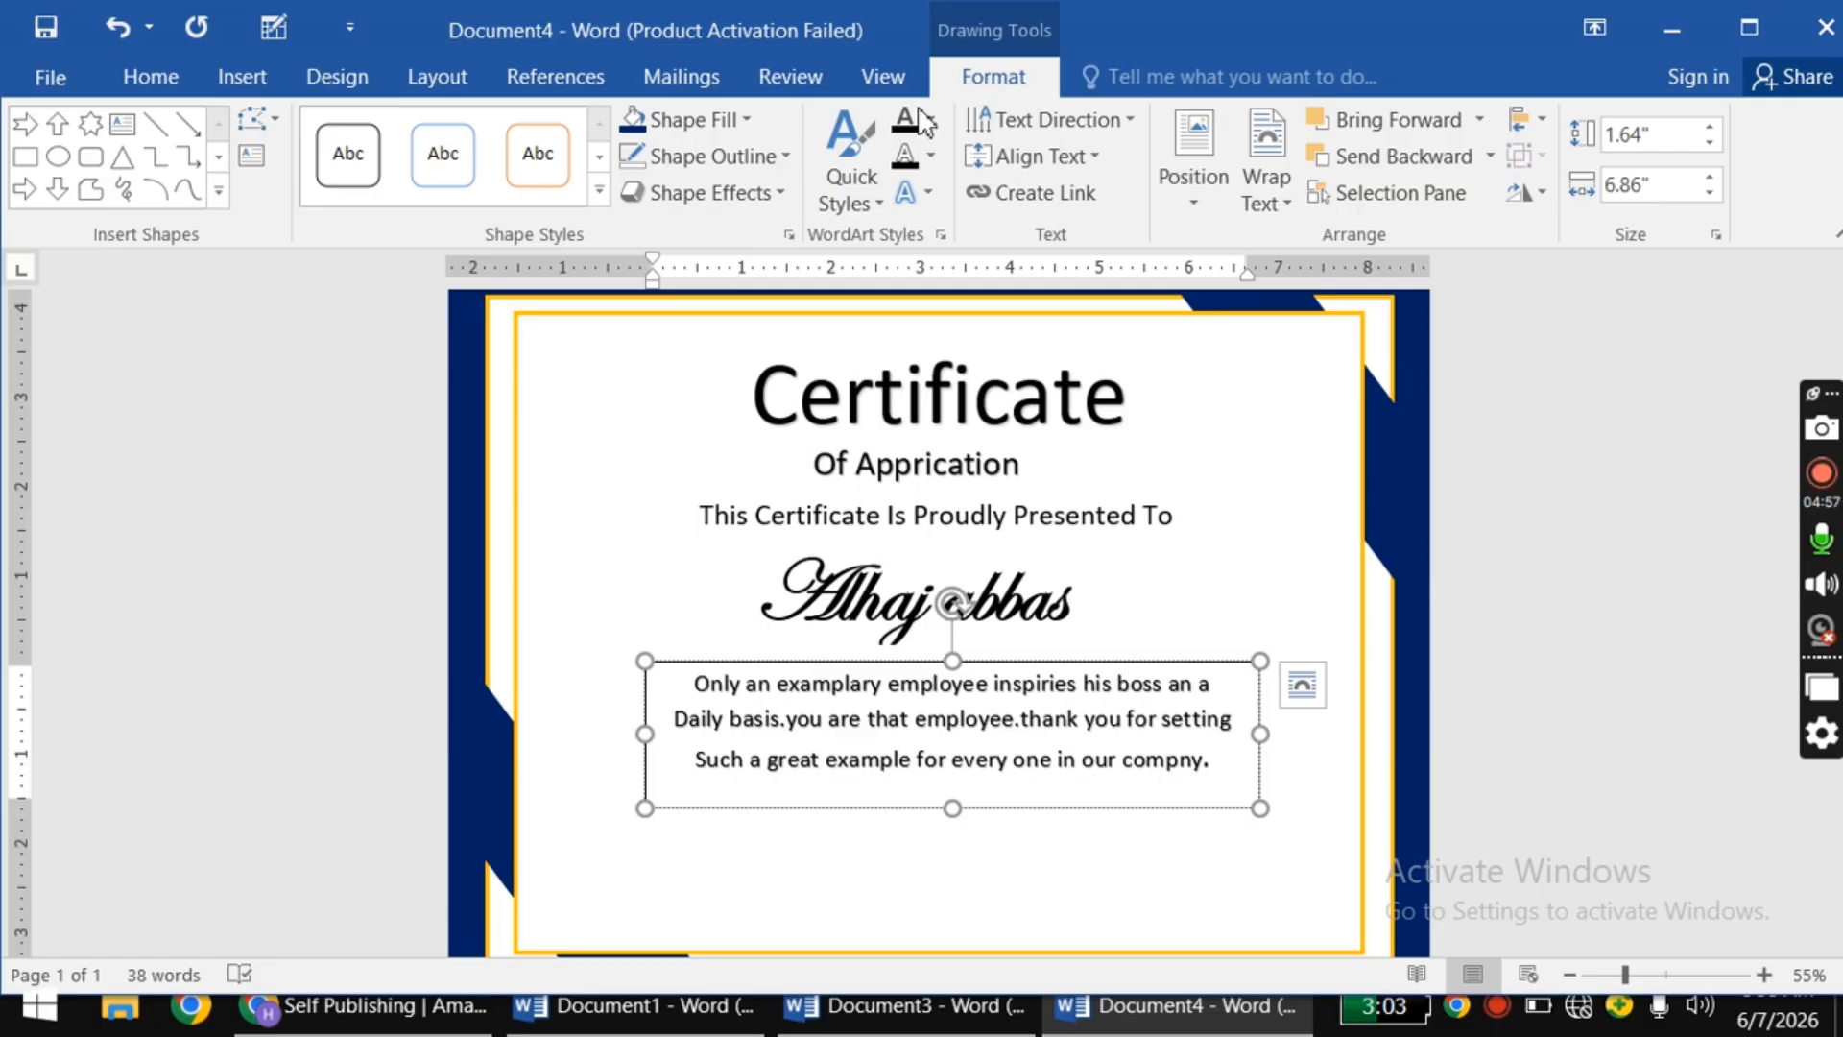
pyautogui.click(747, 156)
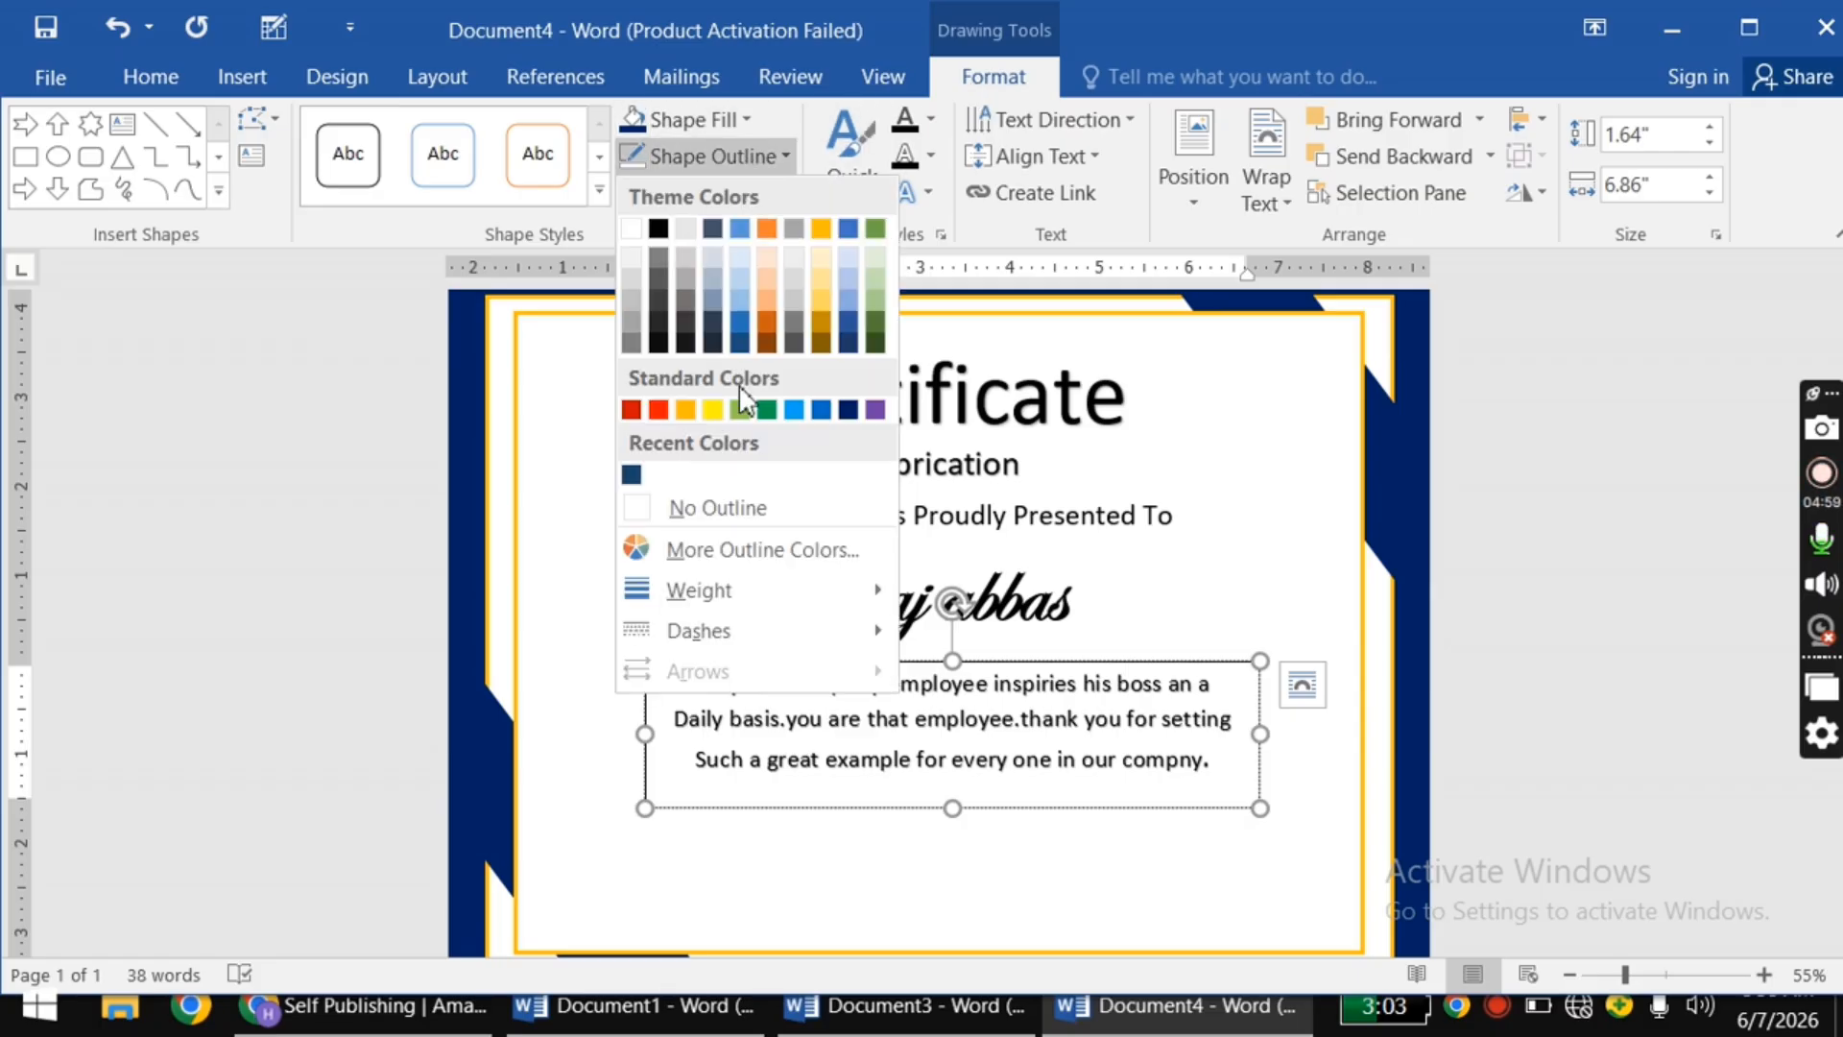
pyautogui.click(739, 514)
pyautogui.click(708, 645)
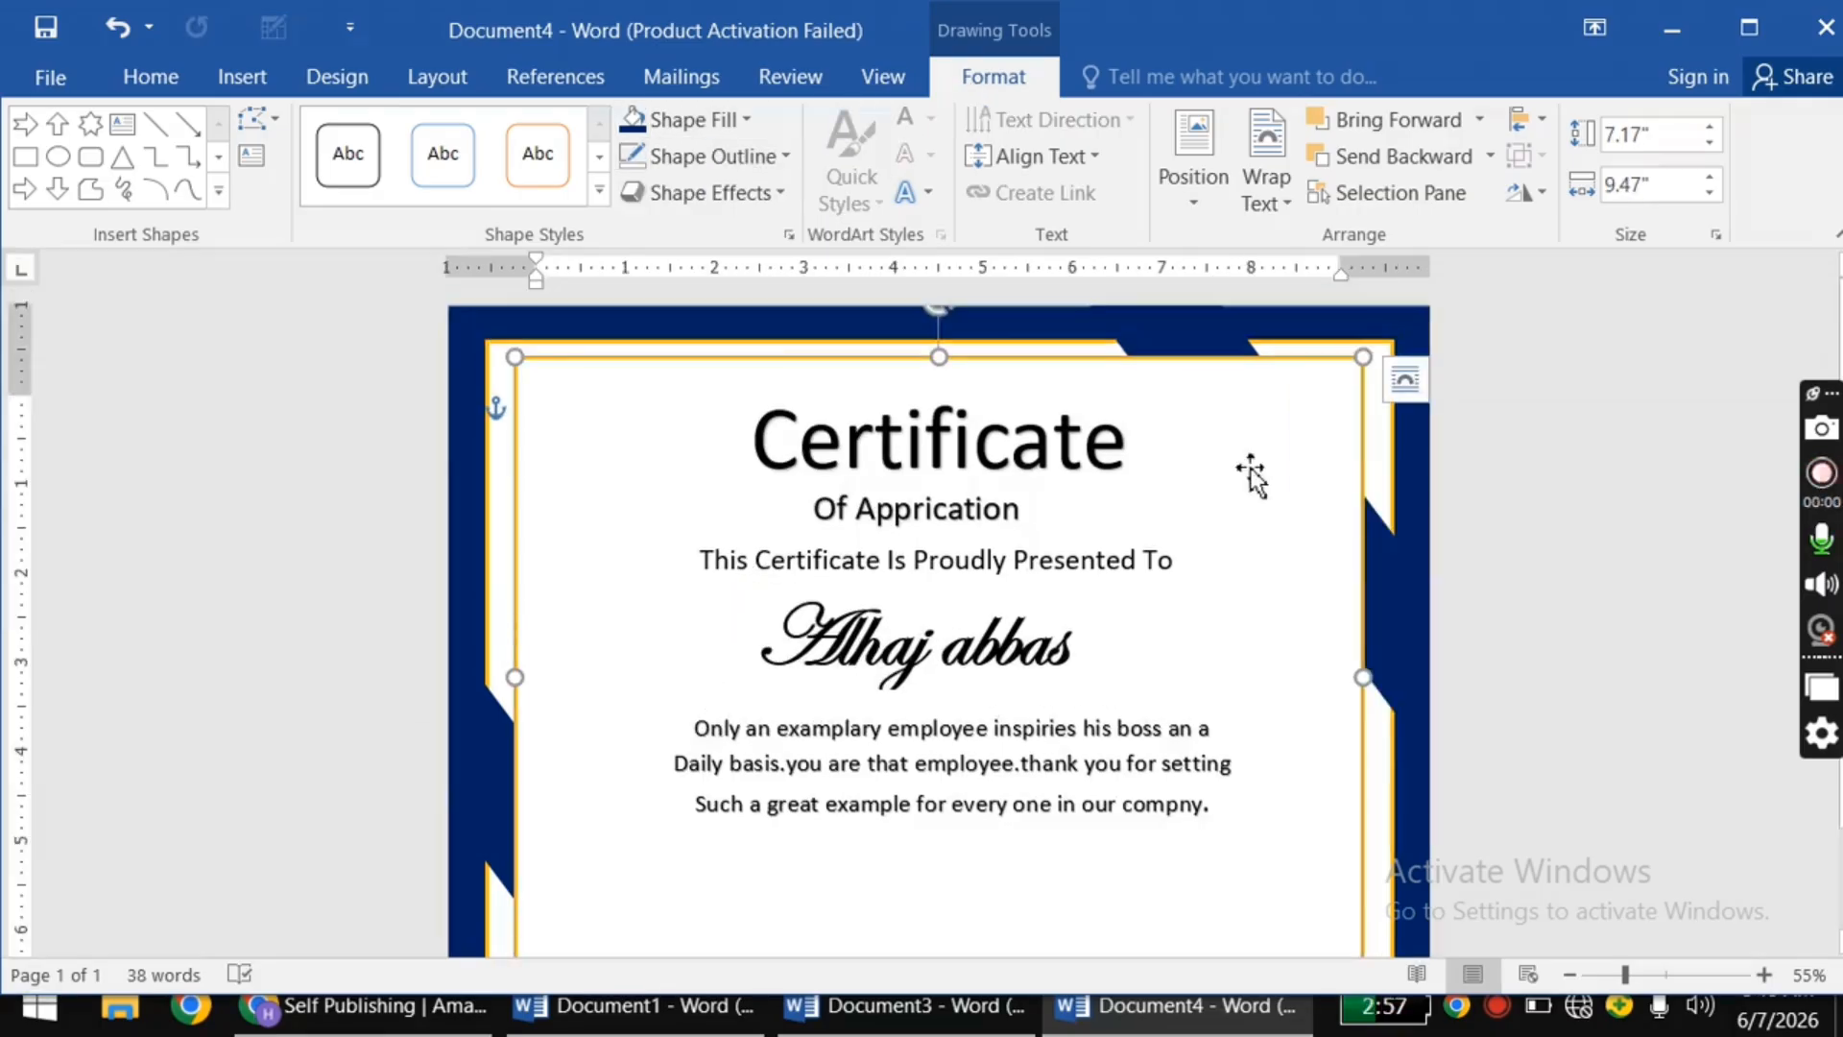
# Step: Shrink the inner orange frame to about 6.97" high by 9.35" wide and re-center it inside the outer frame
pyautogui.scroll(-3, 1238, 477)
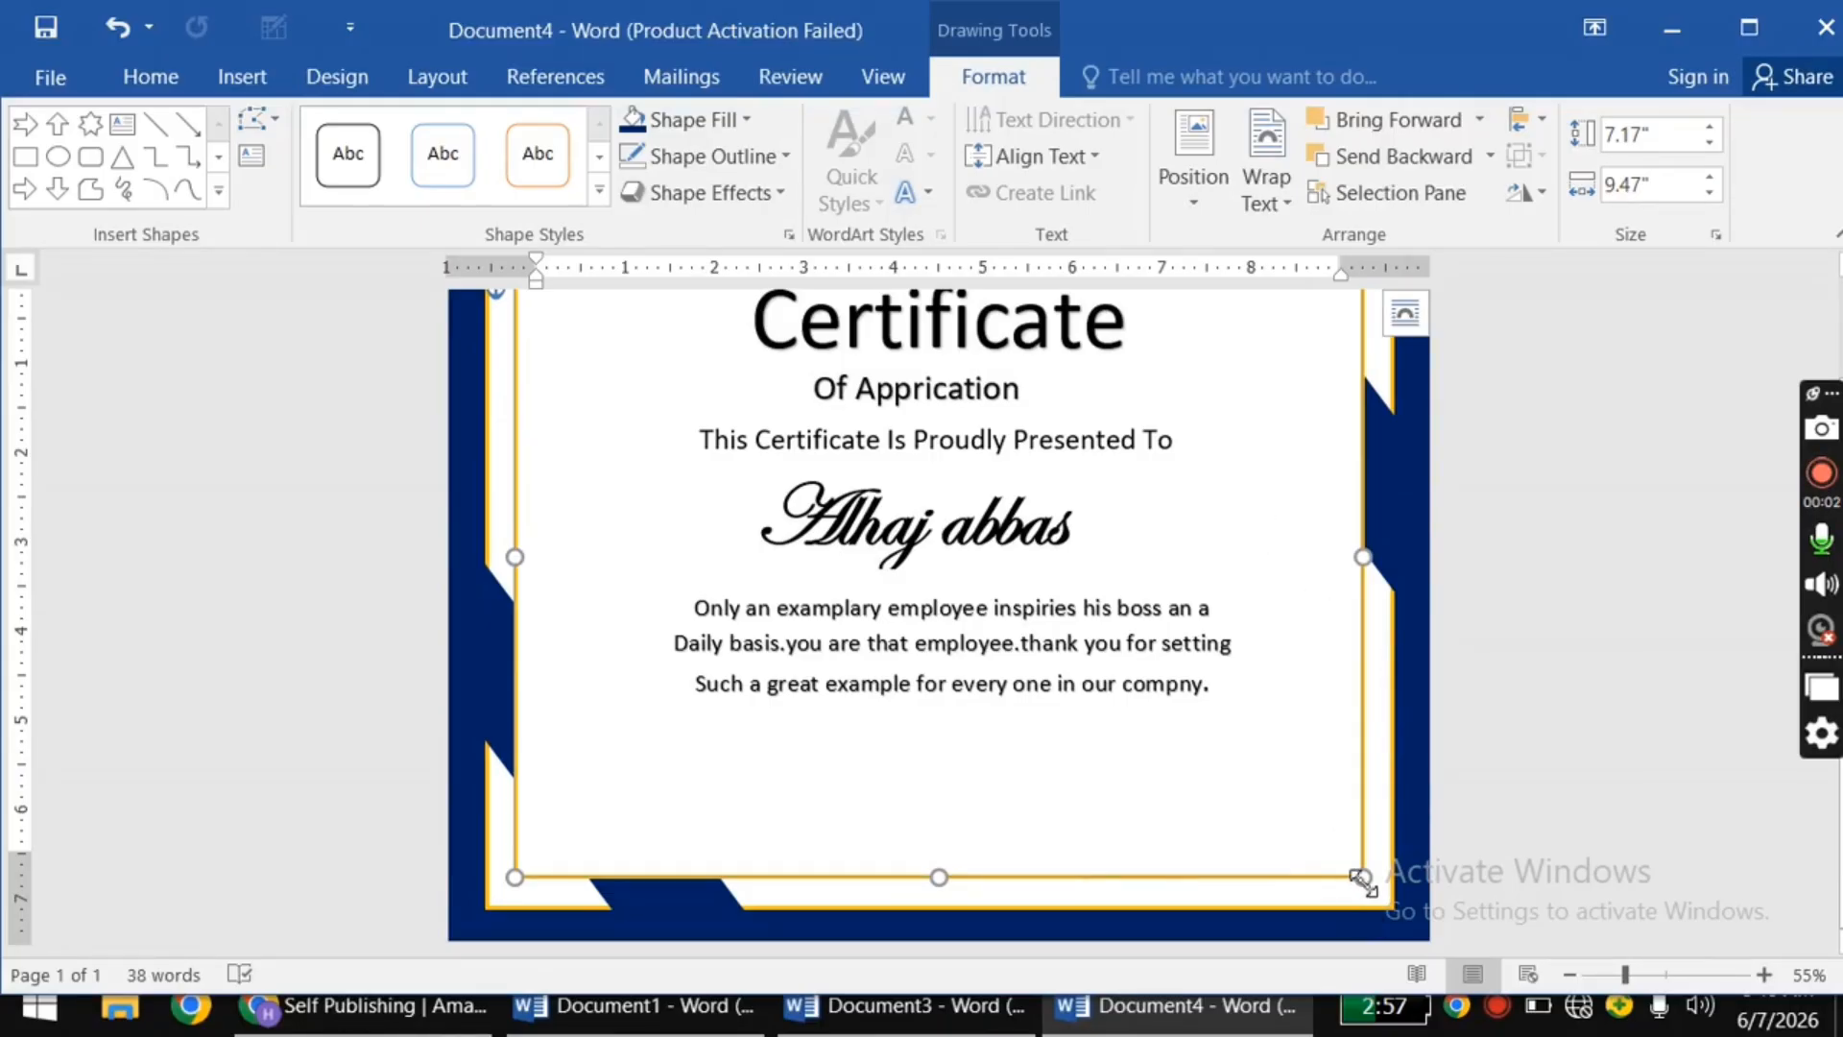
pyautogui.moveTo(1363, 881); pyautogui.dragTo(1352, 859)
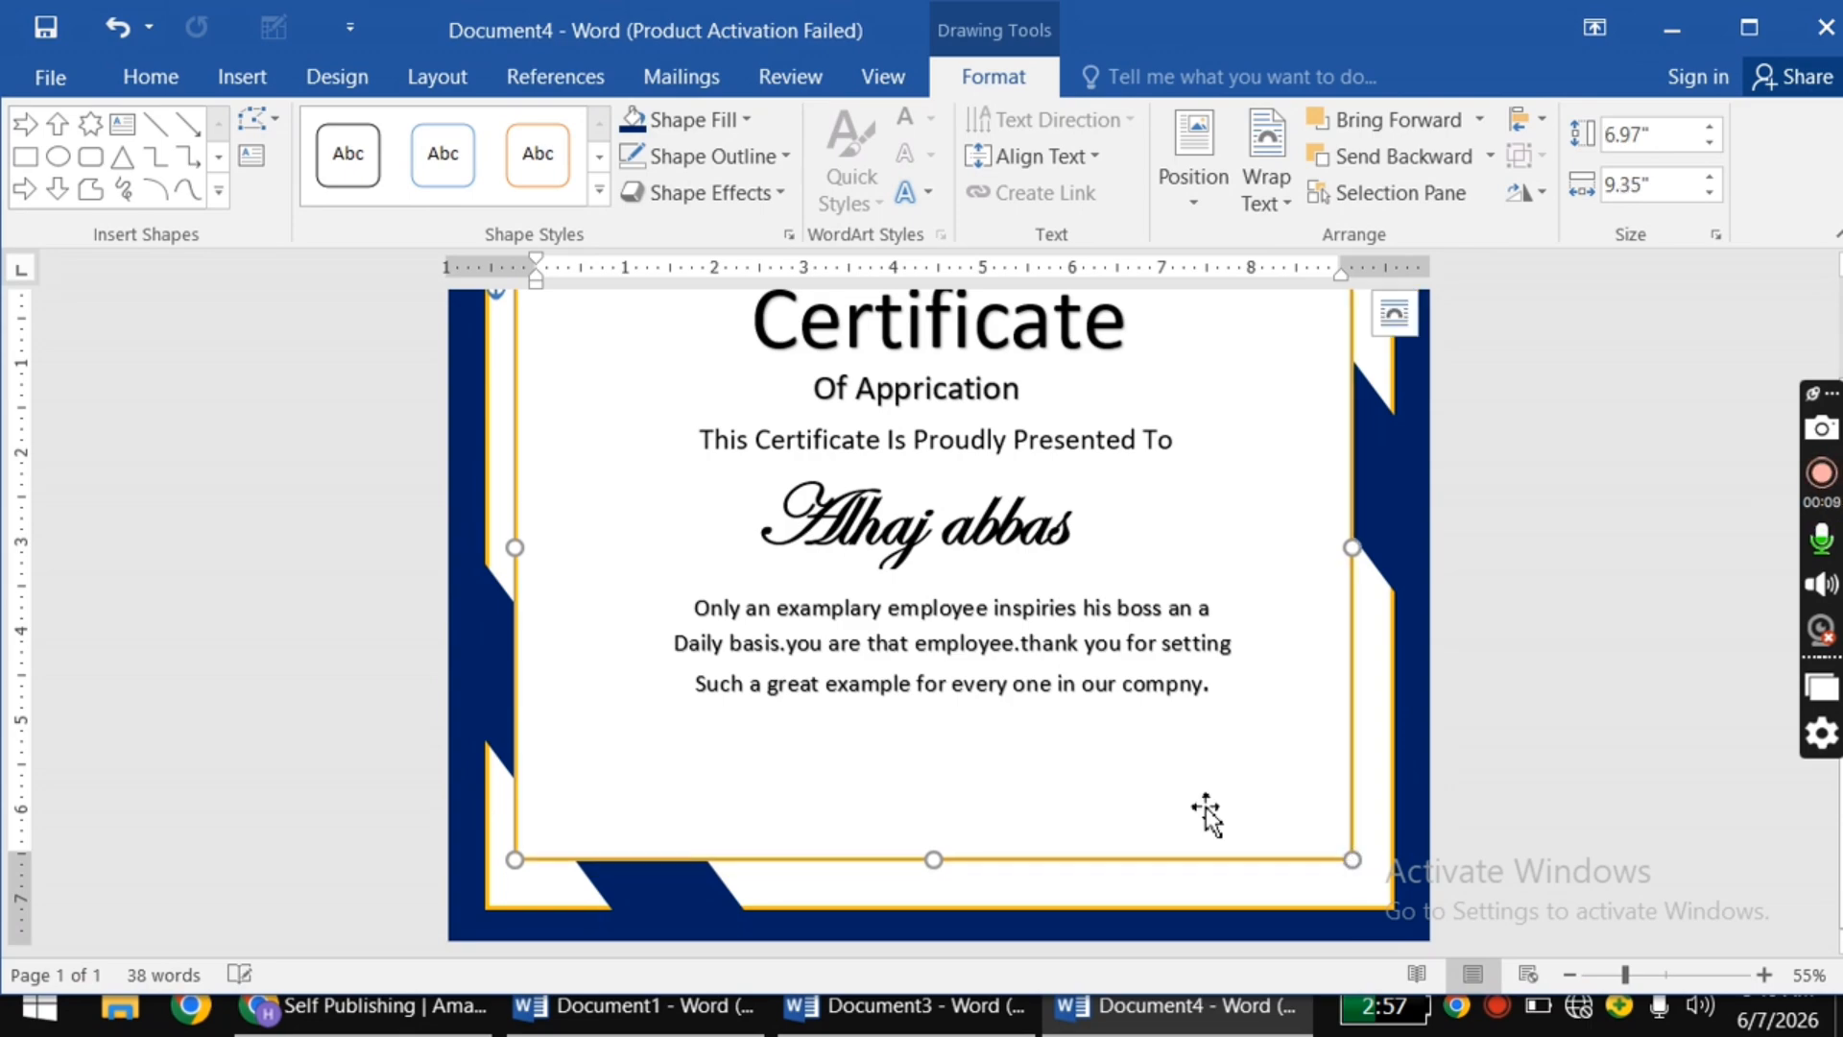
pyautogui.scroll(3, 1202, 804)
pyautogui.scroll(-2, 1211, 801)
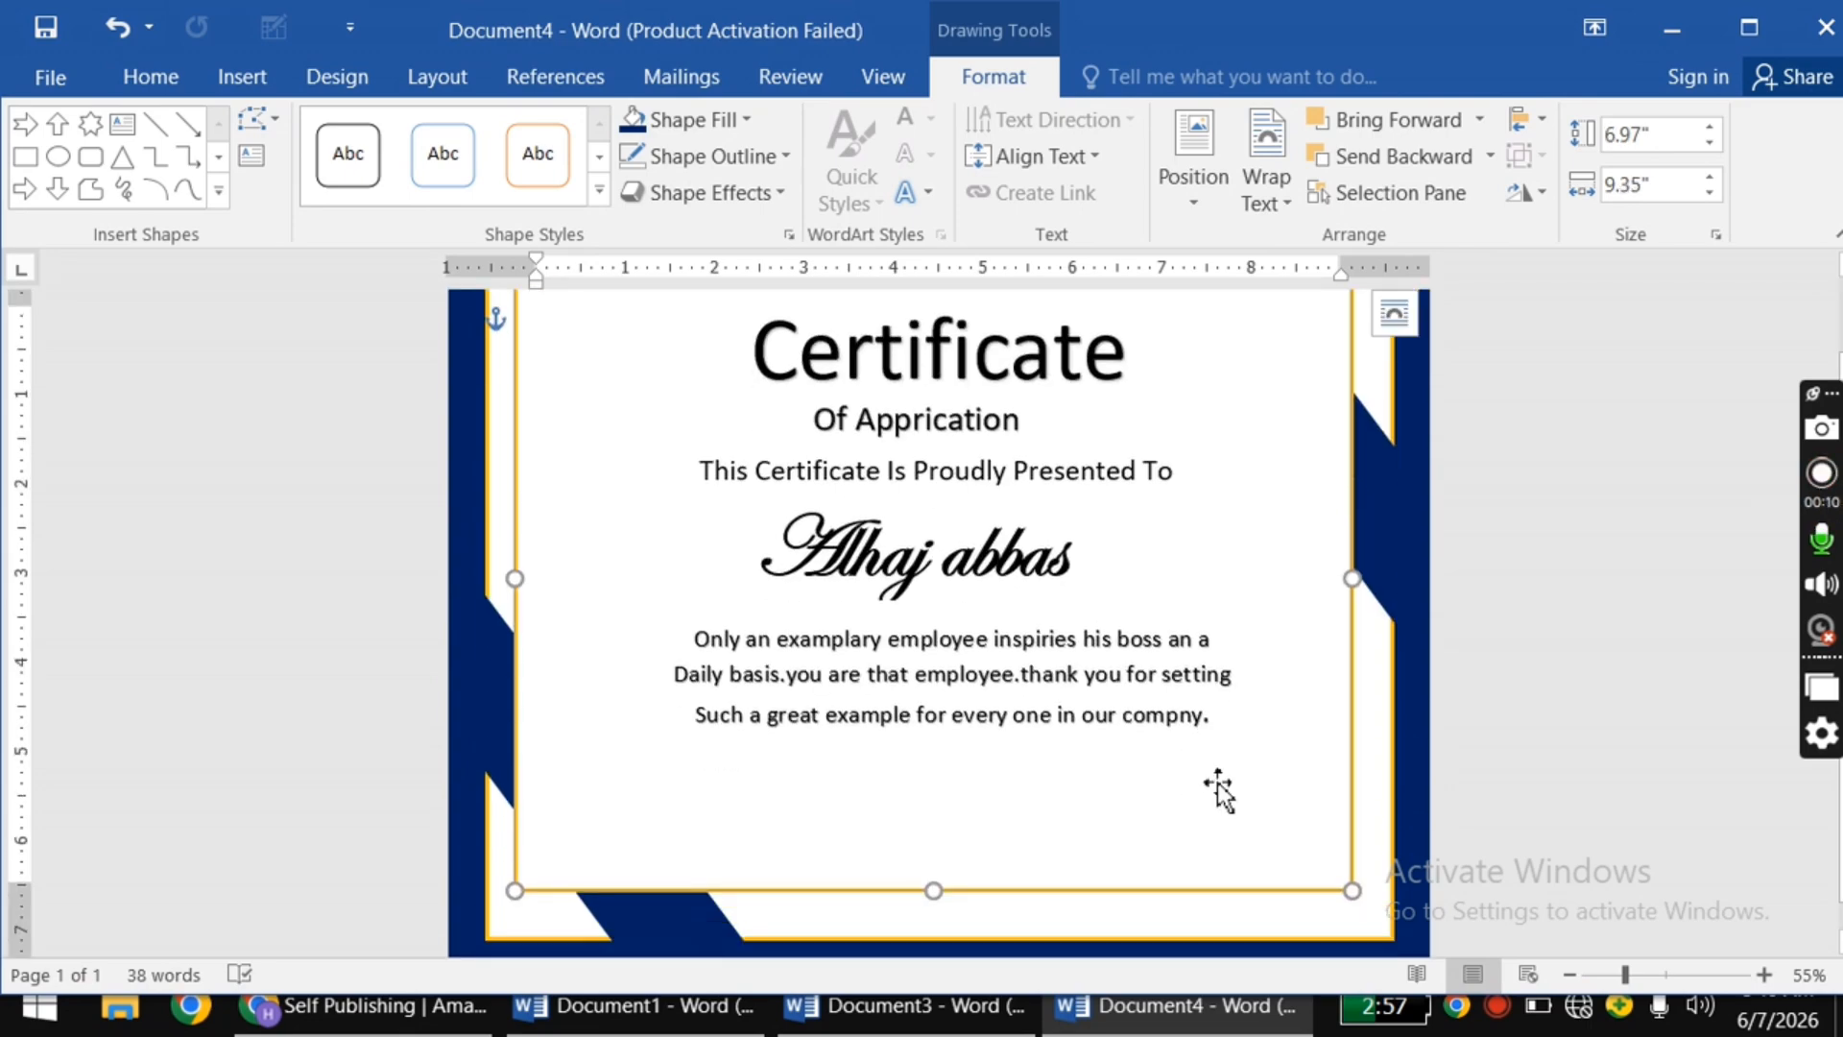
pyautogui.moveTo(1217, 785); pyautogui.dragTo(1264, 807)
pyautogui.scroll(2, 1257, 804)
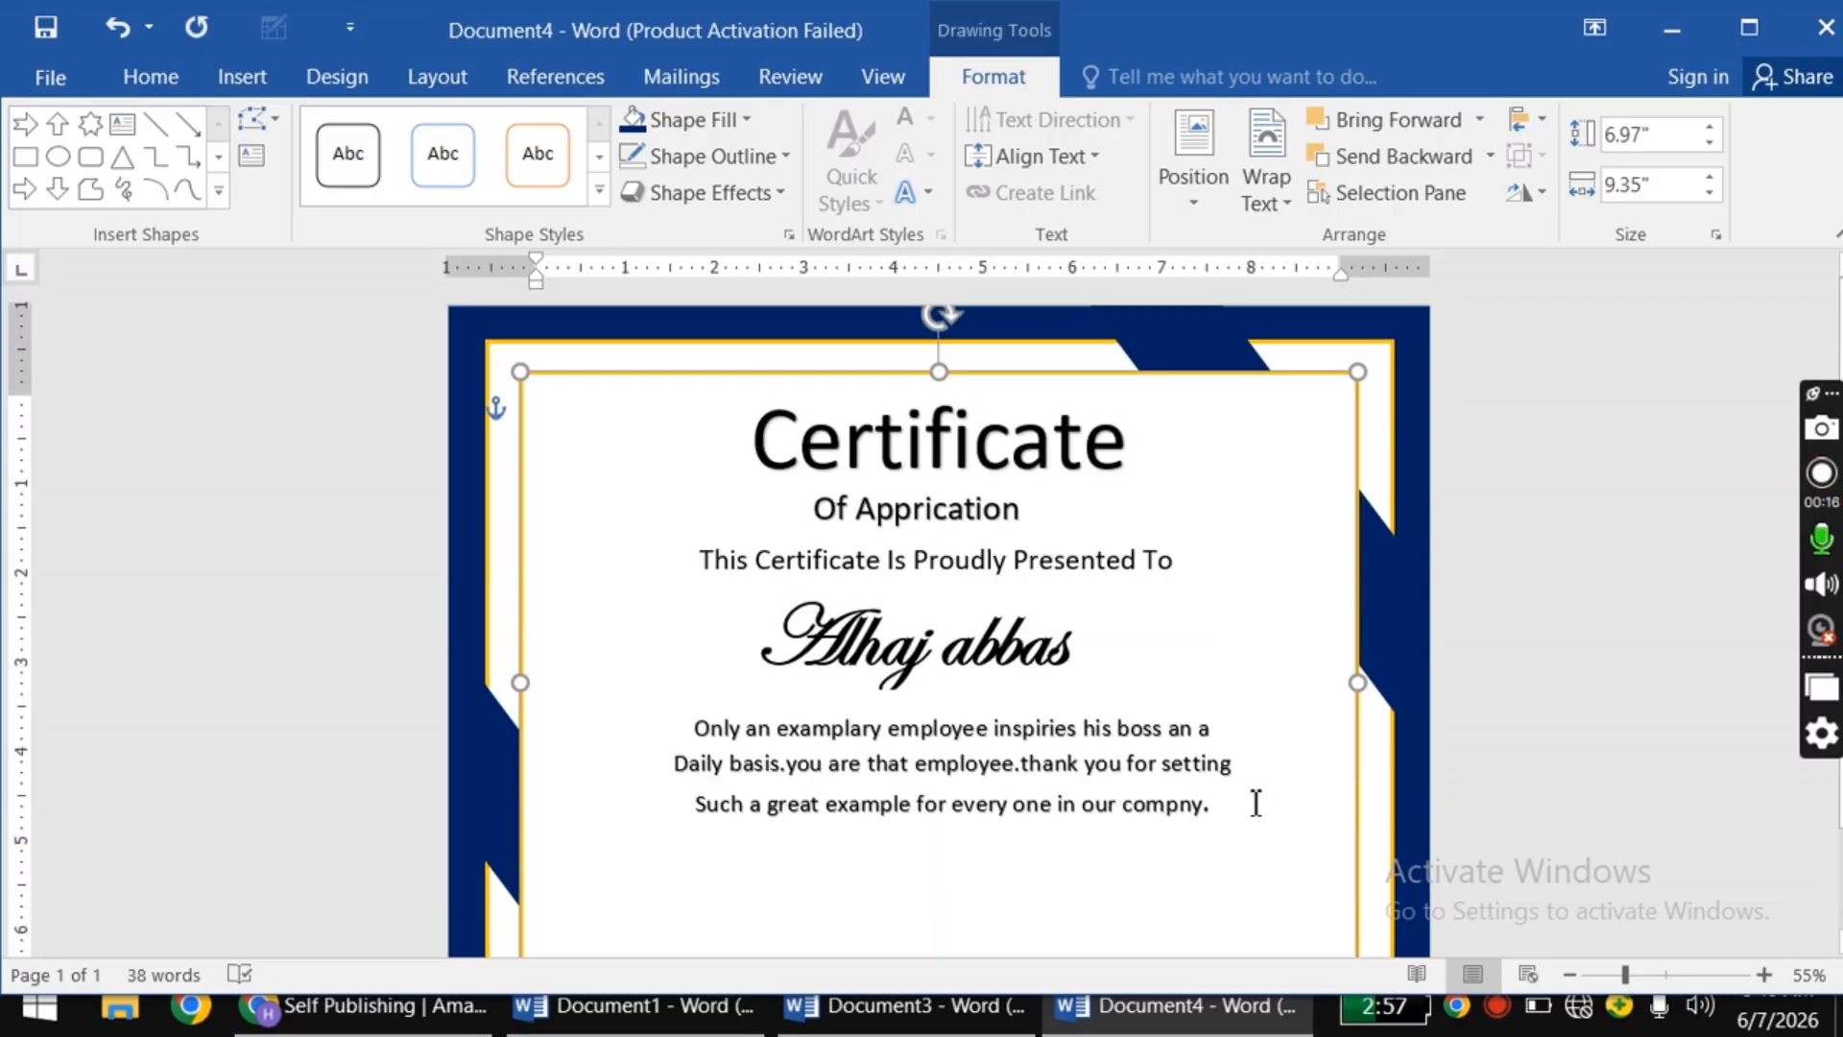
# Step: Pull in all four sides of the inner orange frame to make it about 6.73" high by 9.15" wide
pyautogui.scroll(-1, 1255, 803)
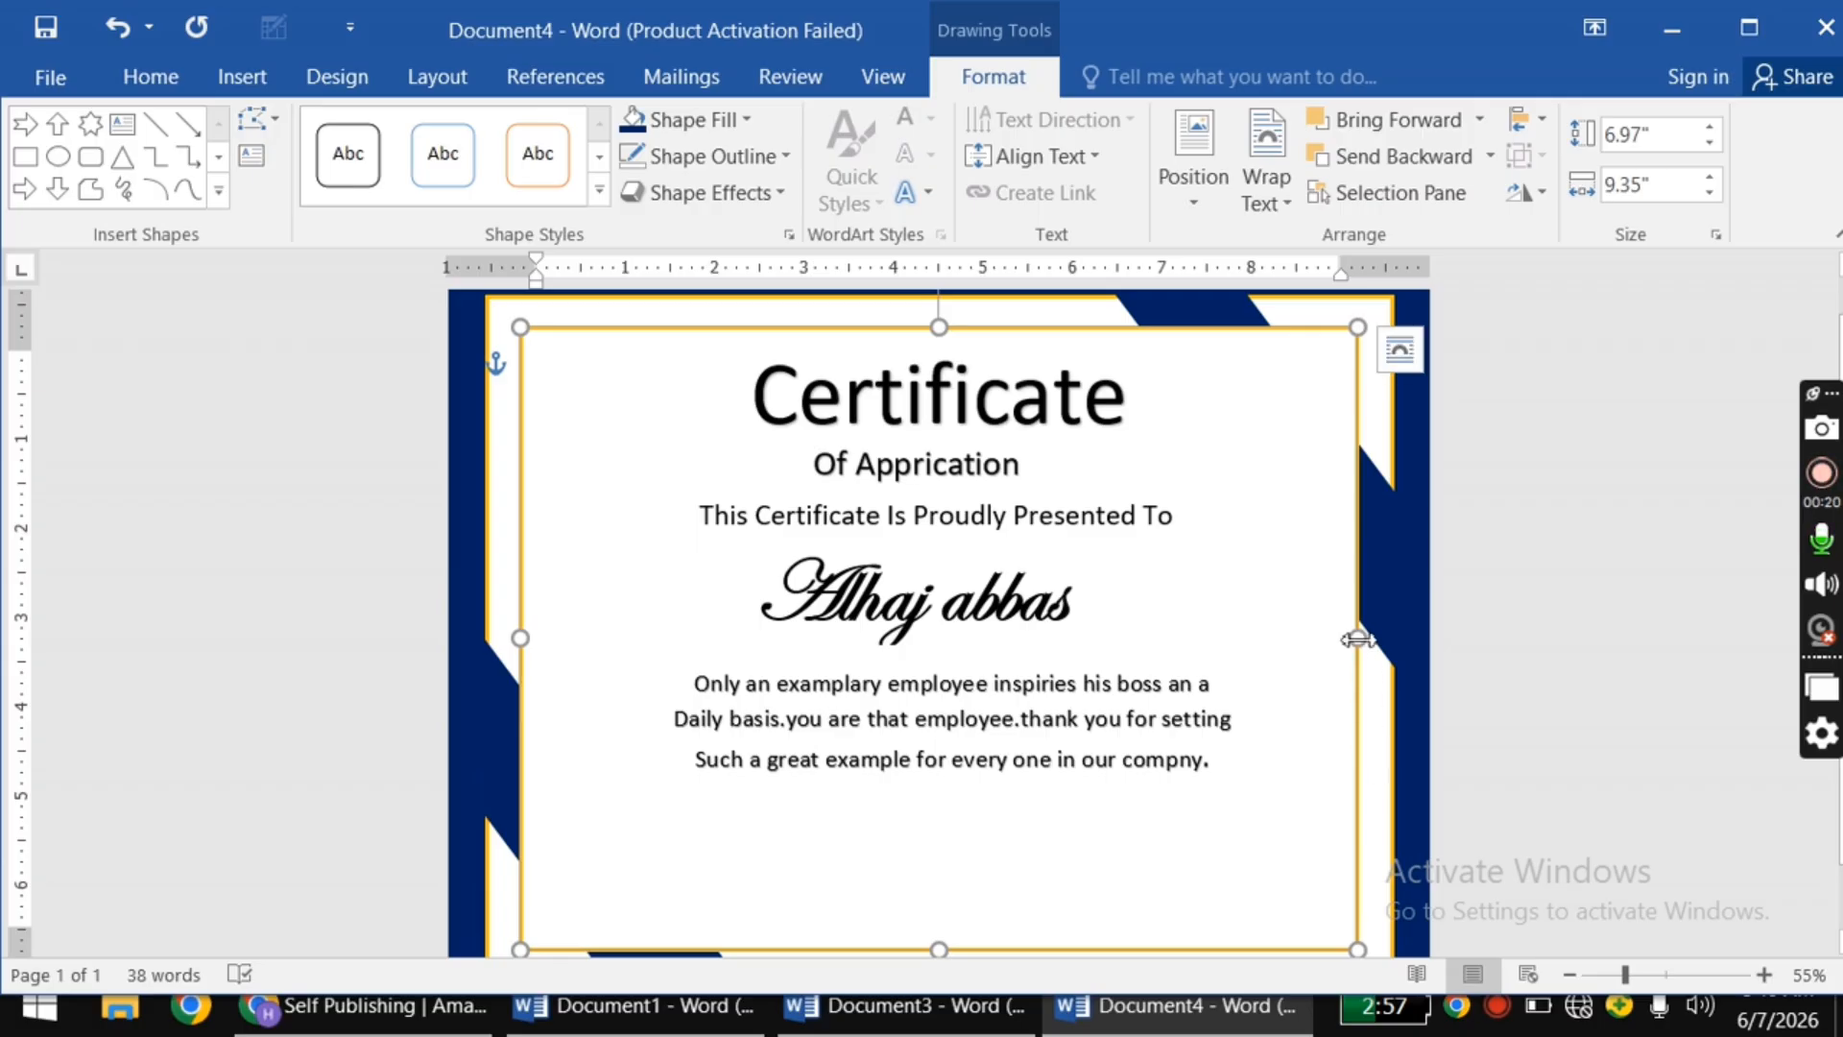
pyautogui.moveTo(1356, 638); pyautogui.dragTo(1351, 645)
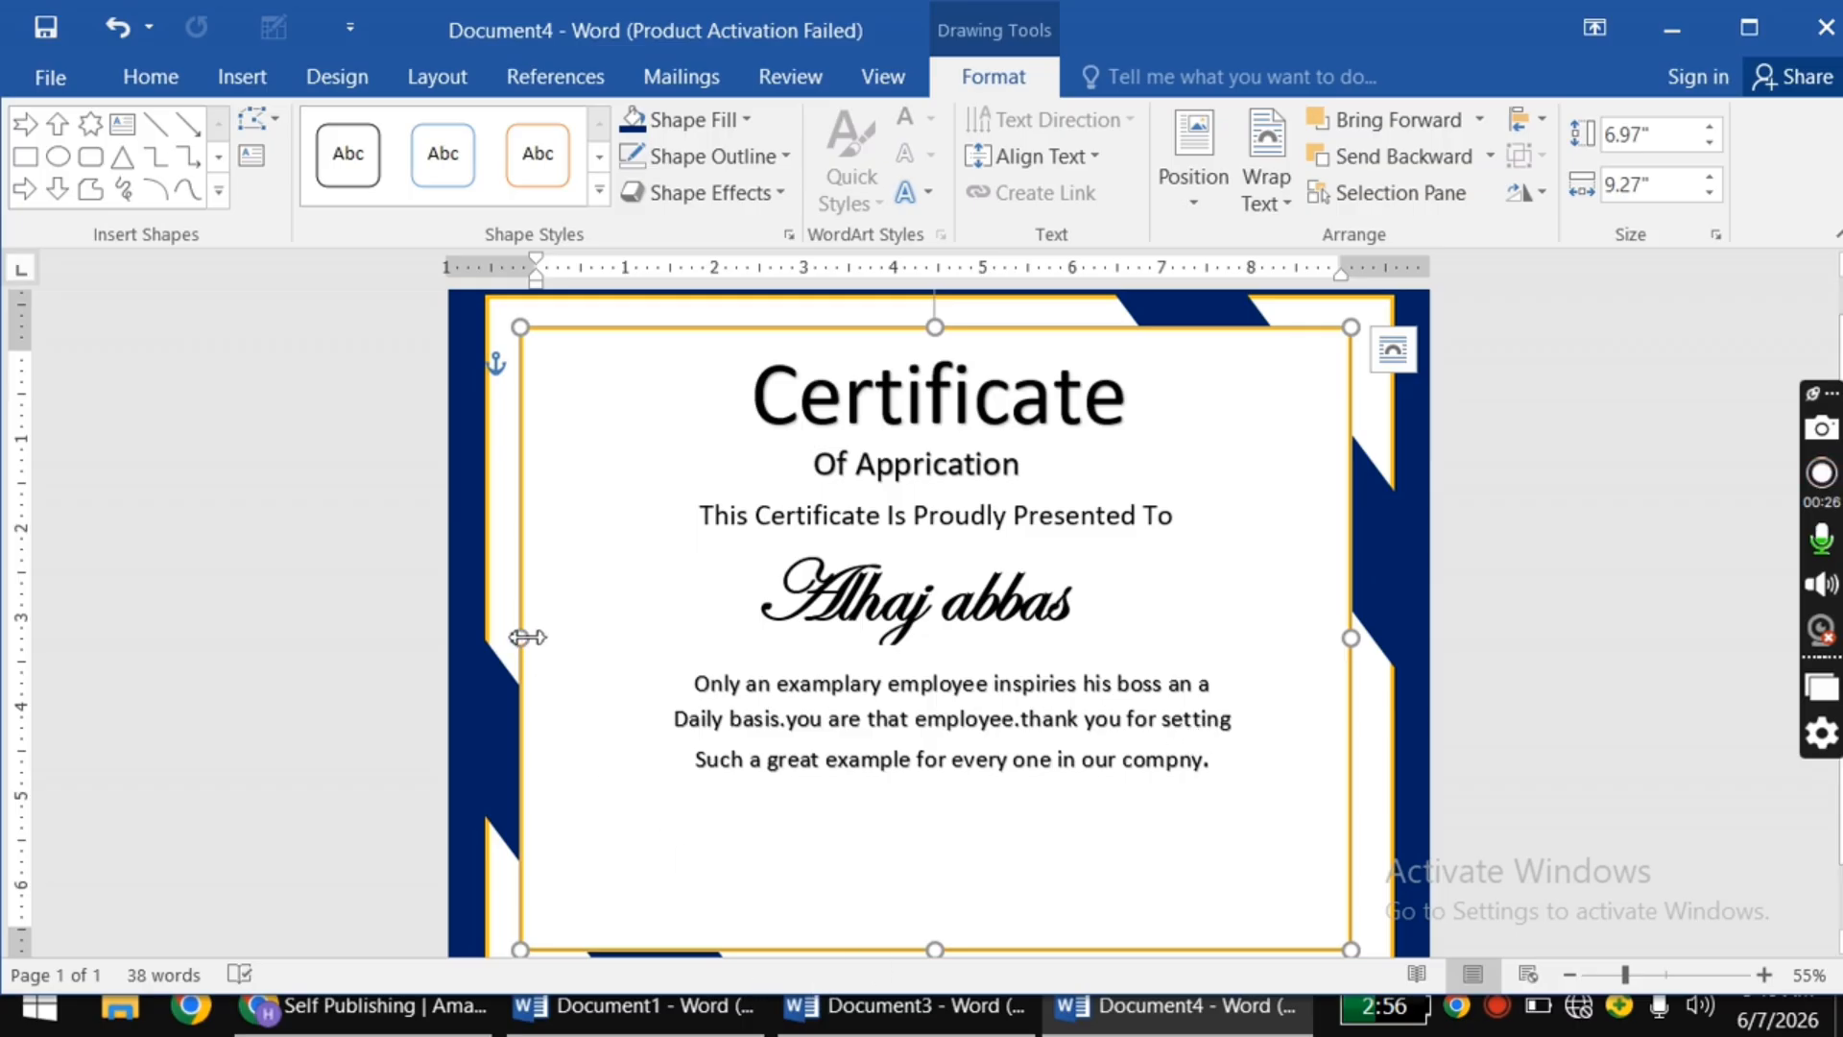
pyautogui.moveTo(527, 638); pyautogui.dragTo(535, 641)
pyautogui.scroll(-1, 923, 902)
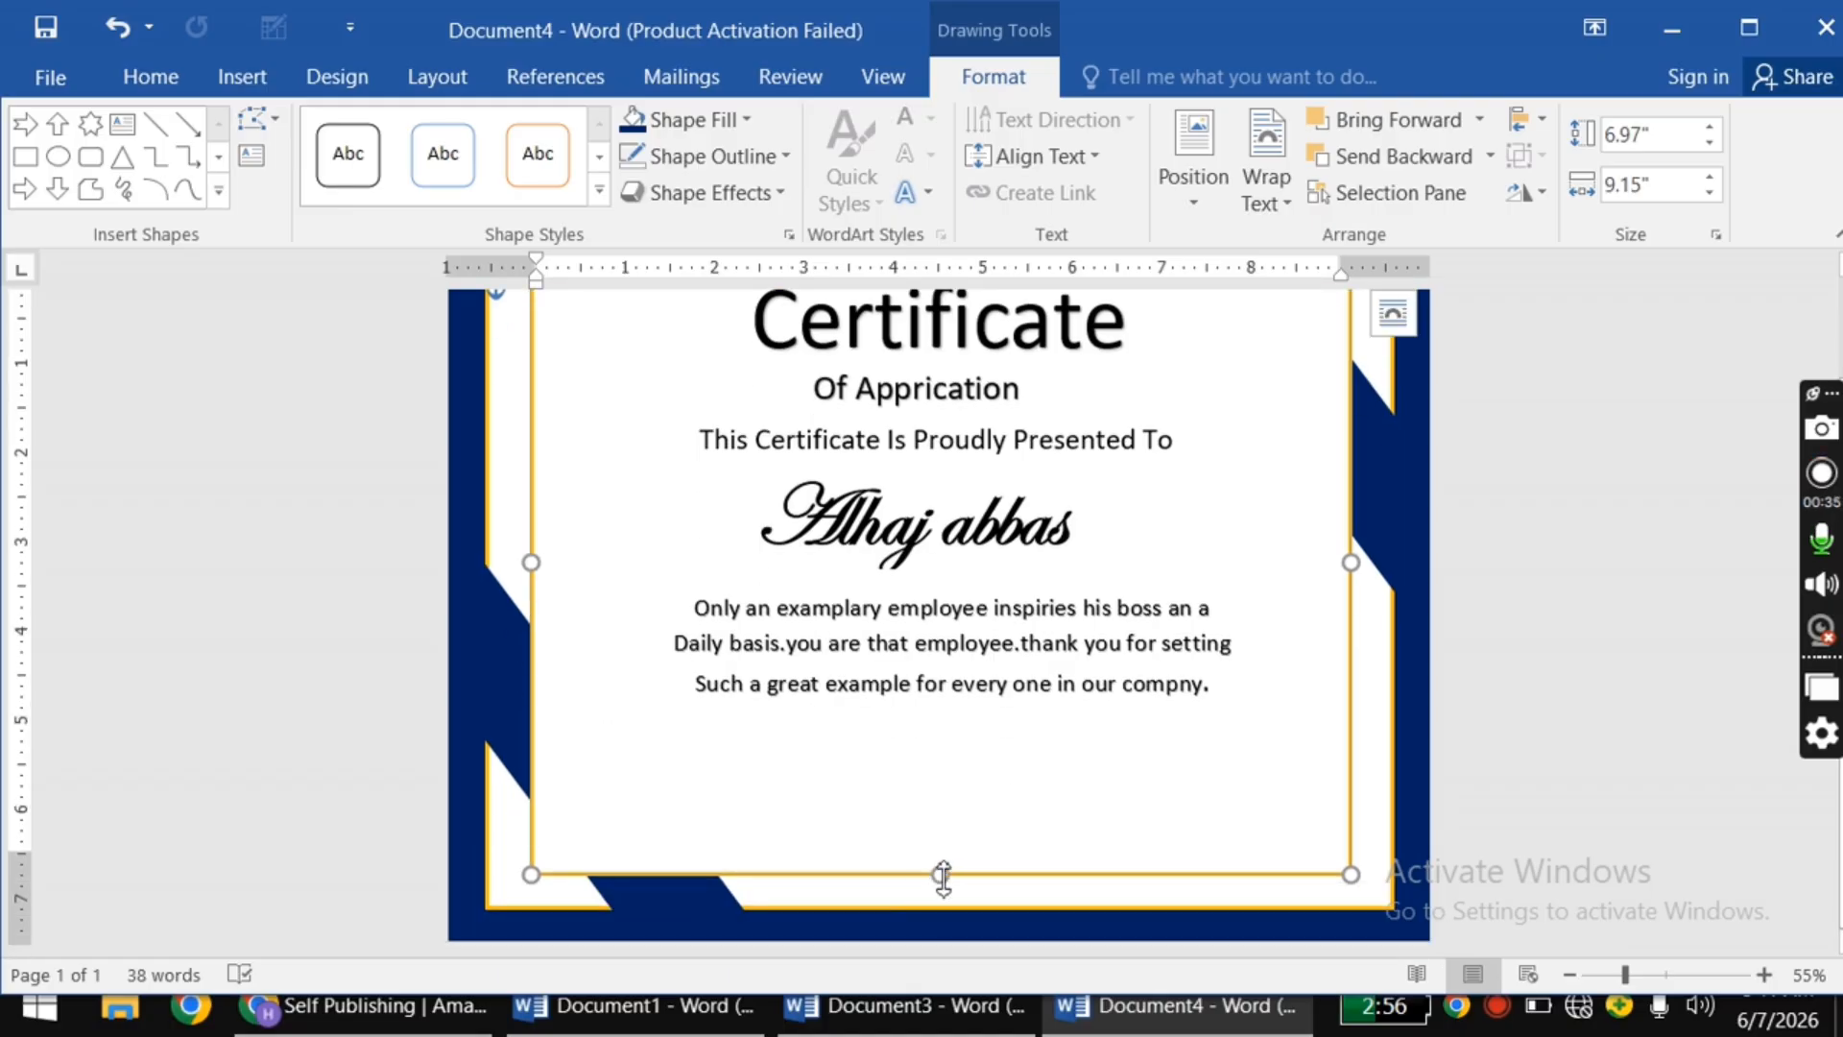
pyautogui.moveTo(944, 875); pyautogui.dragTo(941, 864)
pyautogui.scroll(2, 936, 862)
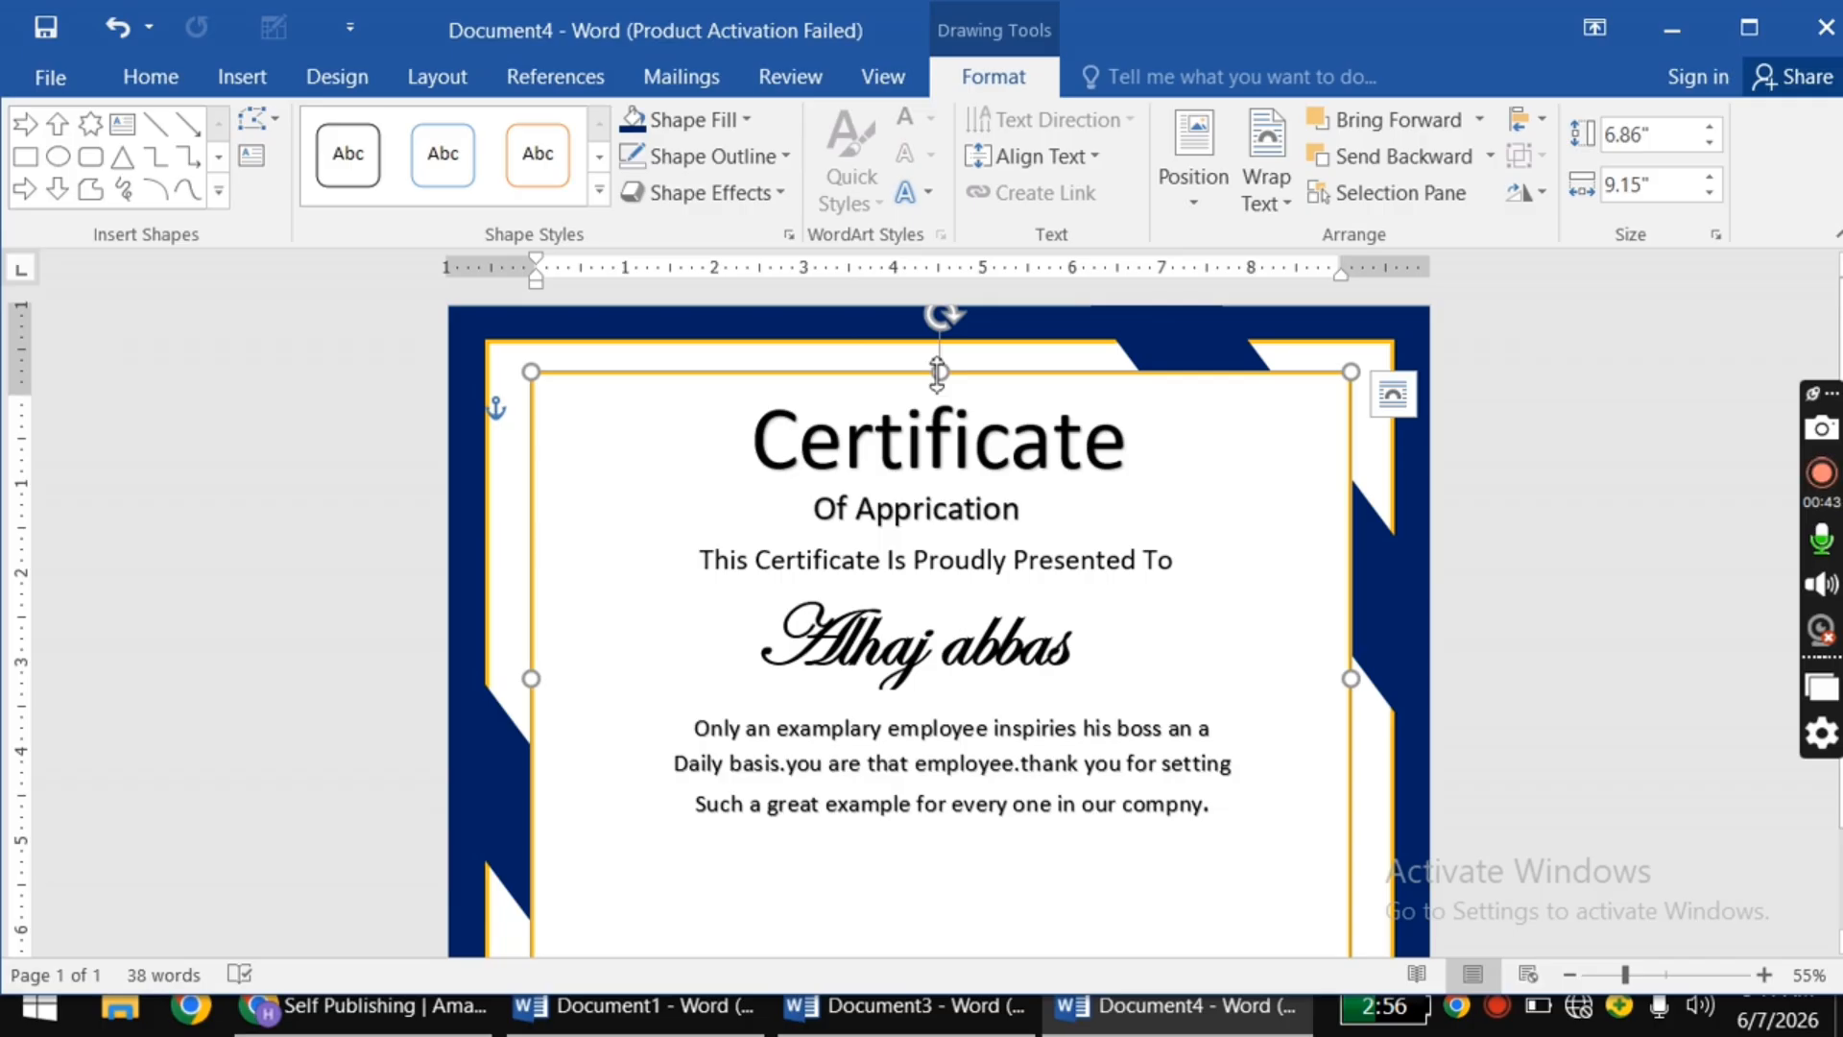
pyautogui.moveTo(937, 371); pyautogui.dragTo(944, 386)
pyautogui.scroll(-2, 1079, 474)
pyautogui.scroll(2, 1079, 473)
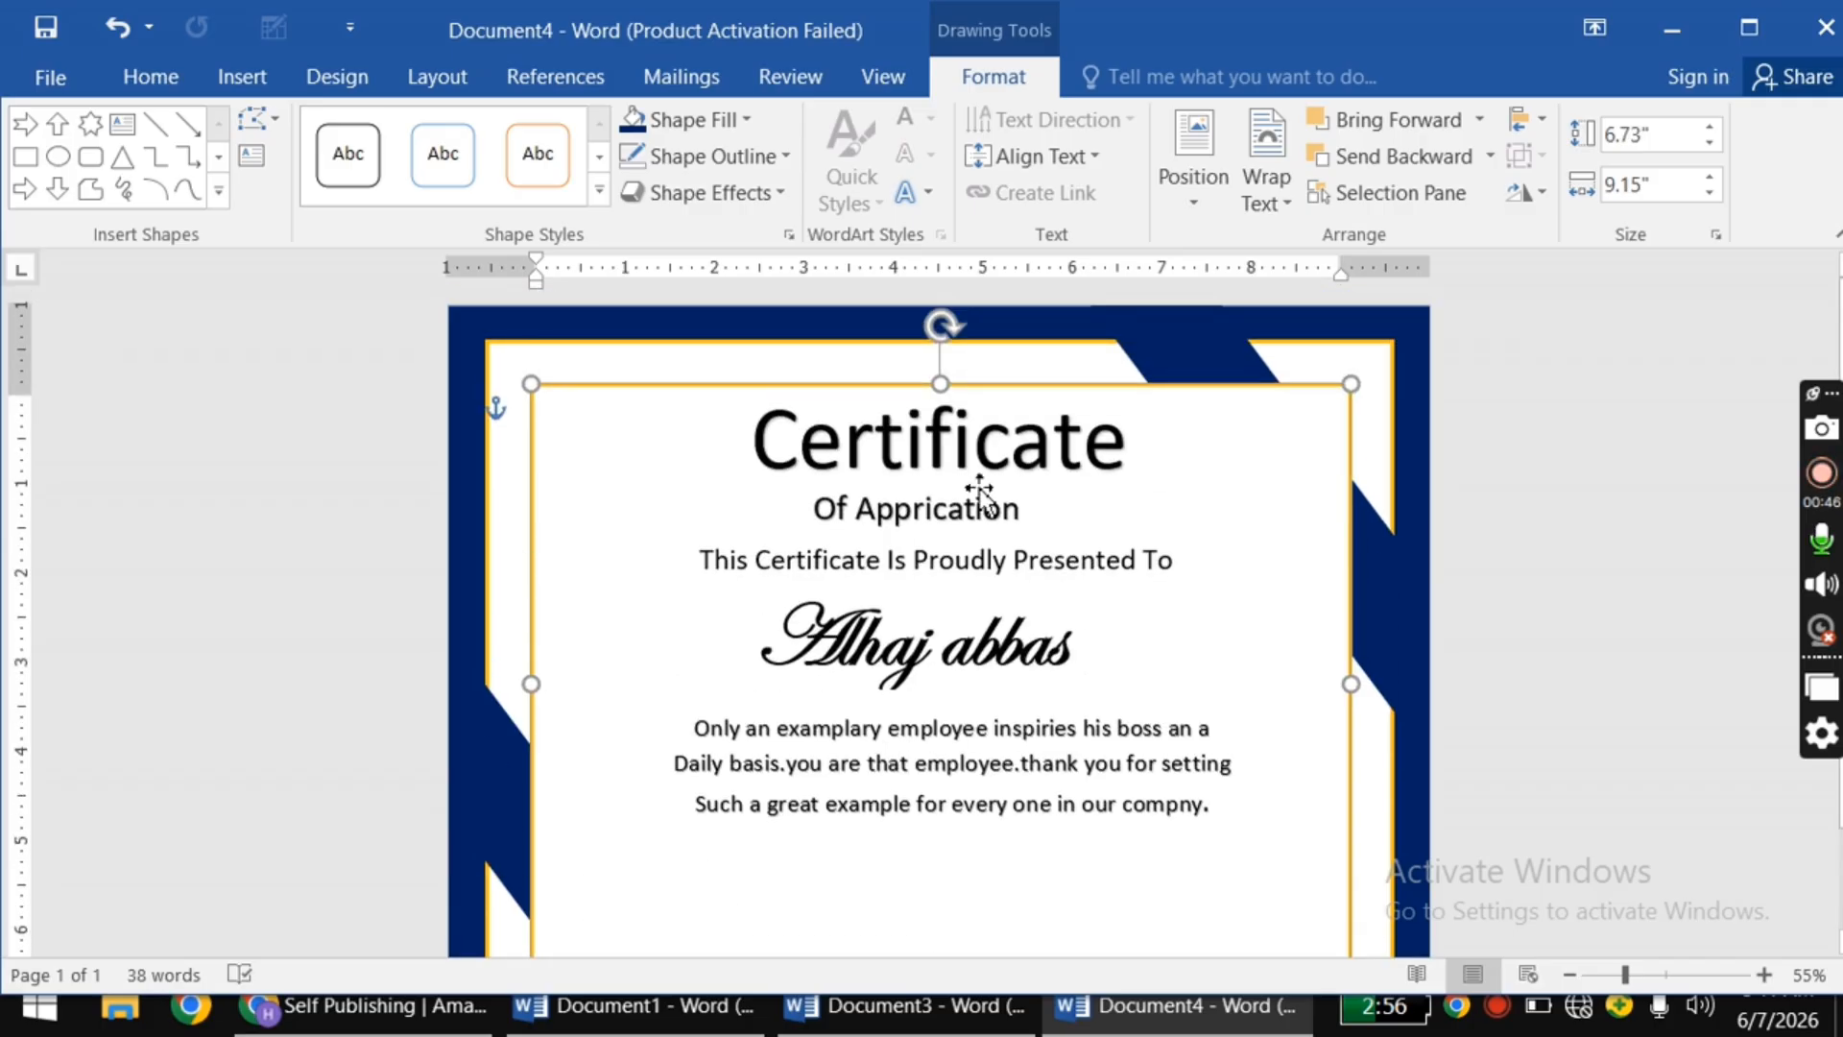
# Step: Shift the title, subtitle and presentation line to the right within the inner frame
pyautogui.click(963, 446)
pyautogui.moveTo(982, 378); pyautogui.dragTo(1026, 377)
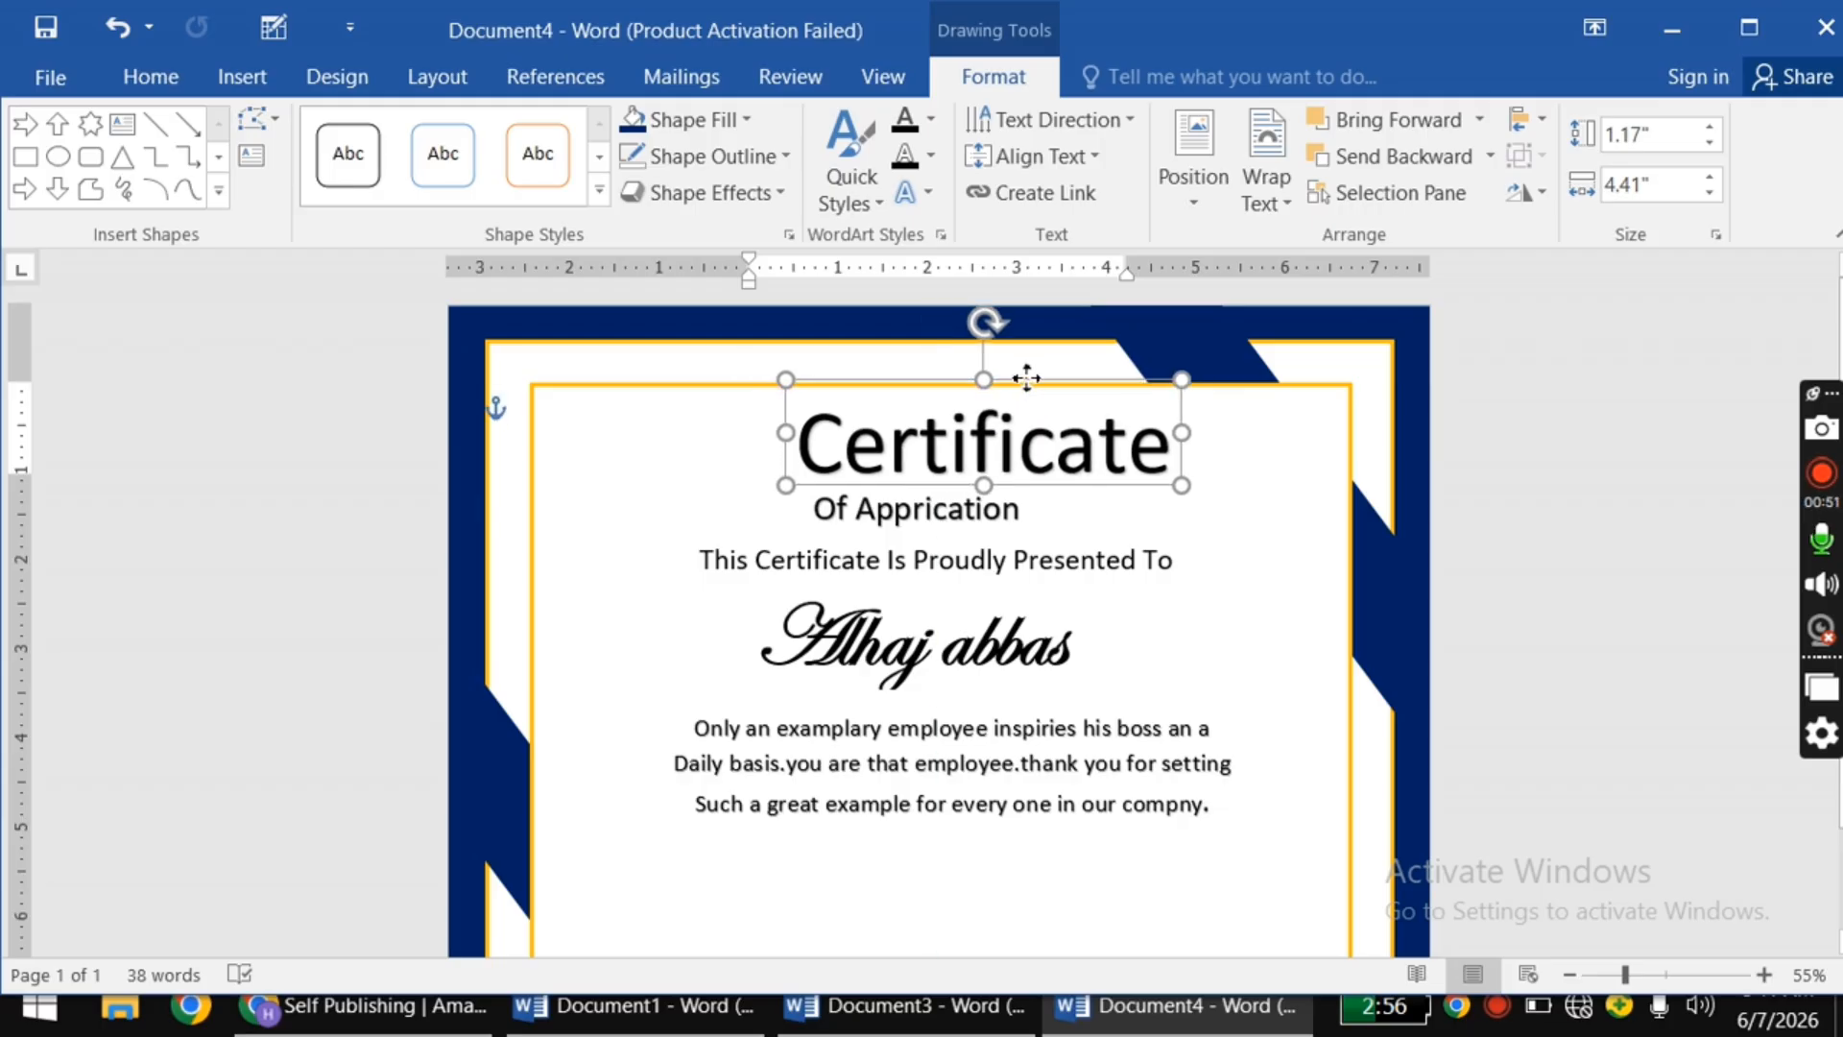
pyautogui.click(987, 486)
pyautogui.moveTo(987, 486); pyautogui.dragTo(1075, 487)
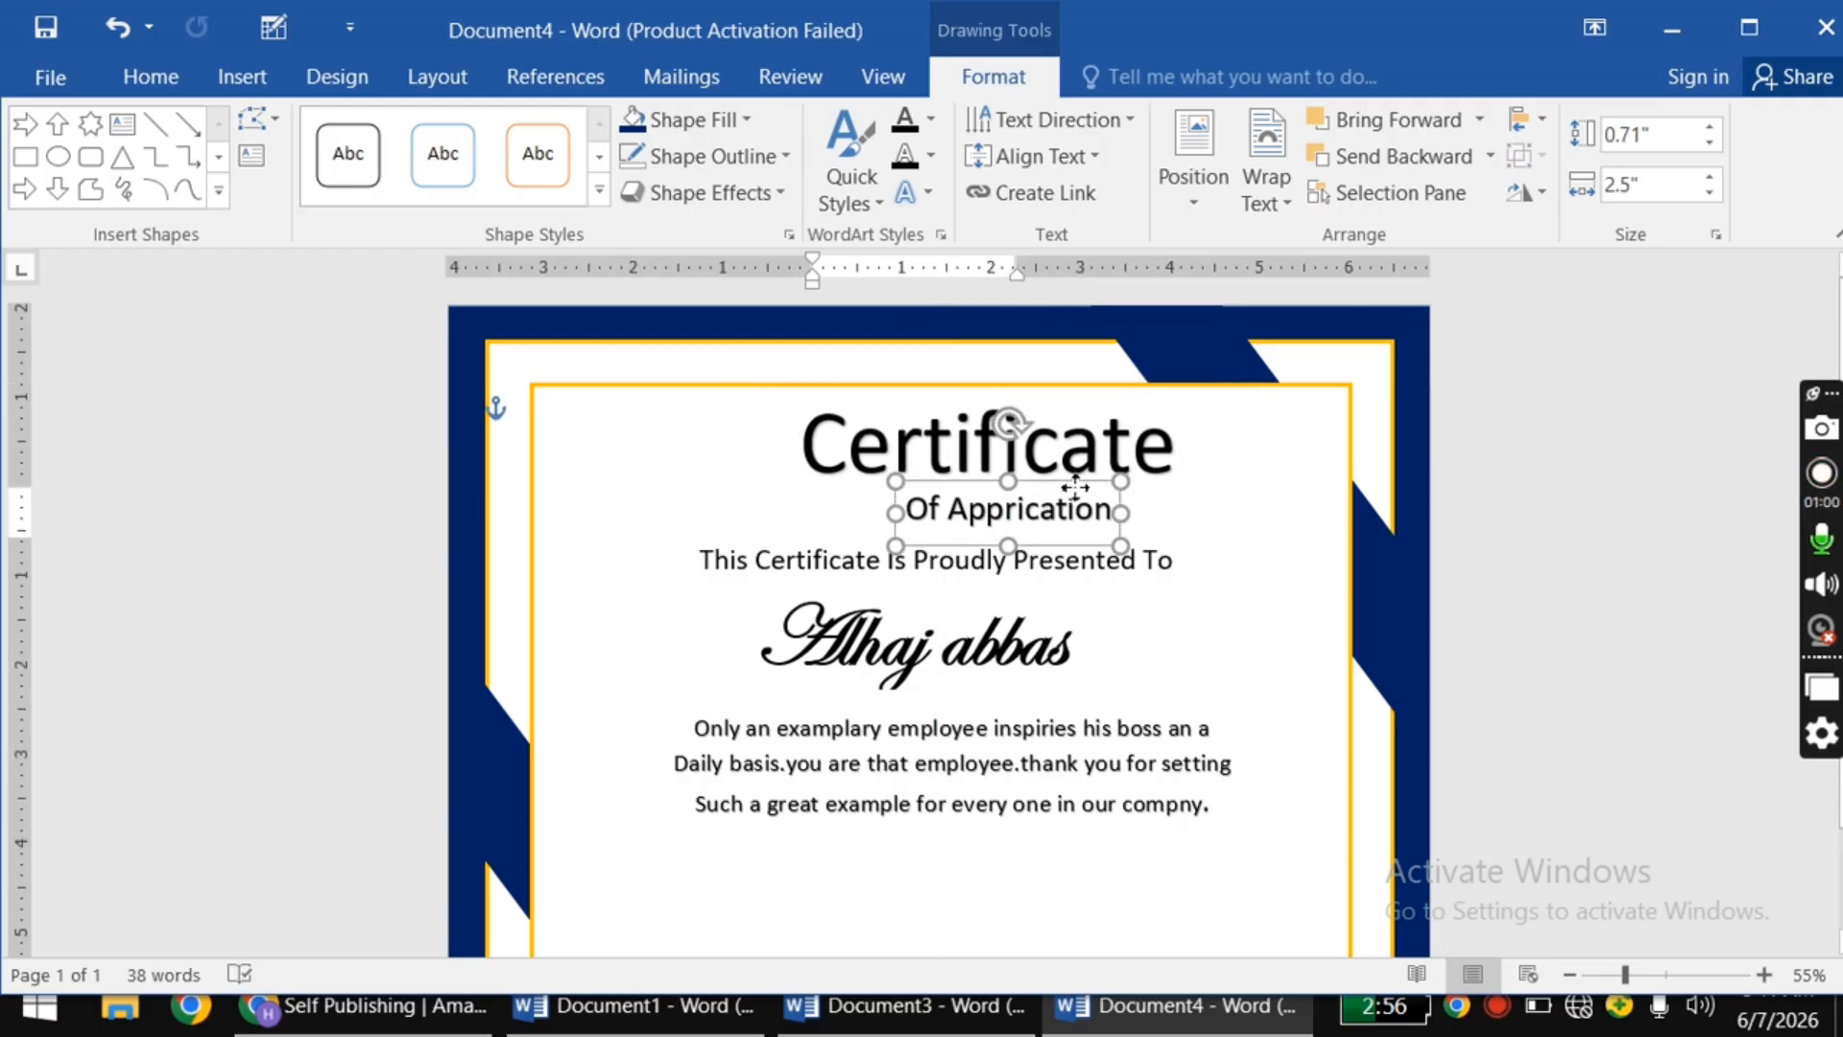
pyautogui.click(826, 534)
pyautogui.moveTo(826, 535); pyautogui.dragTo(908, 536)
# Step: Shift the recipient's name and the employee message slightly right to line up with the text above
pyautogui.click(749, 609)
pyautogui.moveTo(749, 609); pyautogui.dragTo(782, 609)
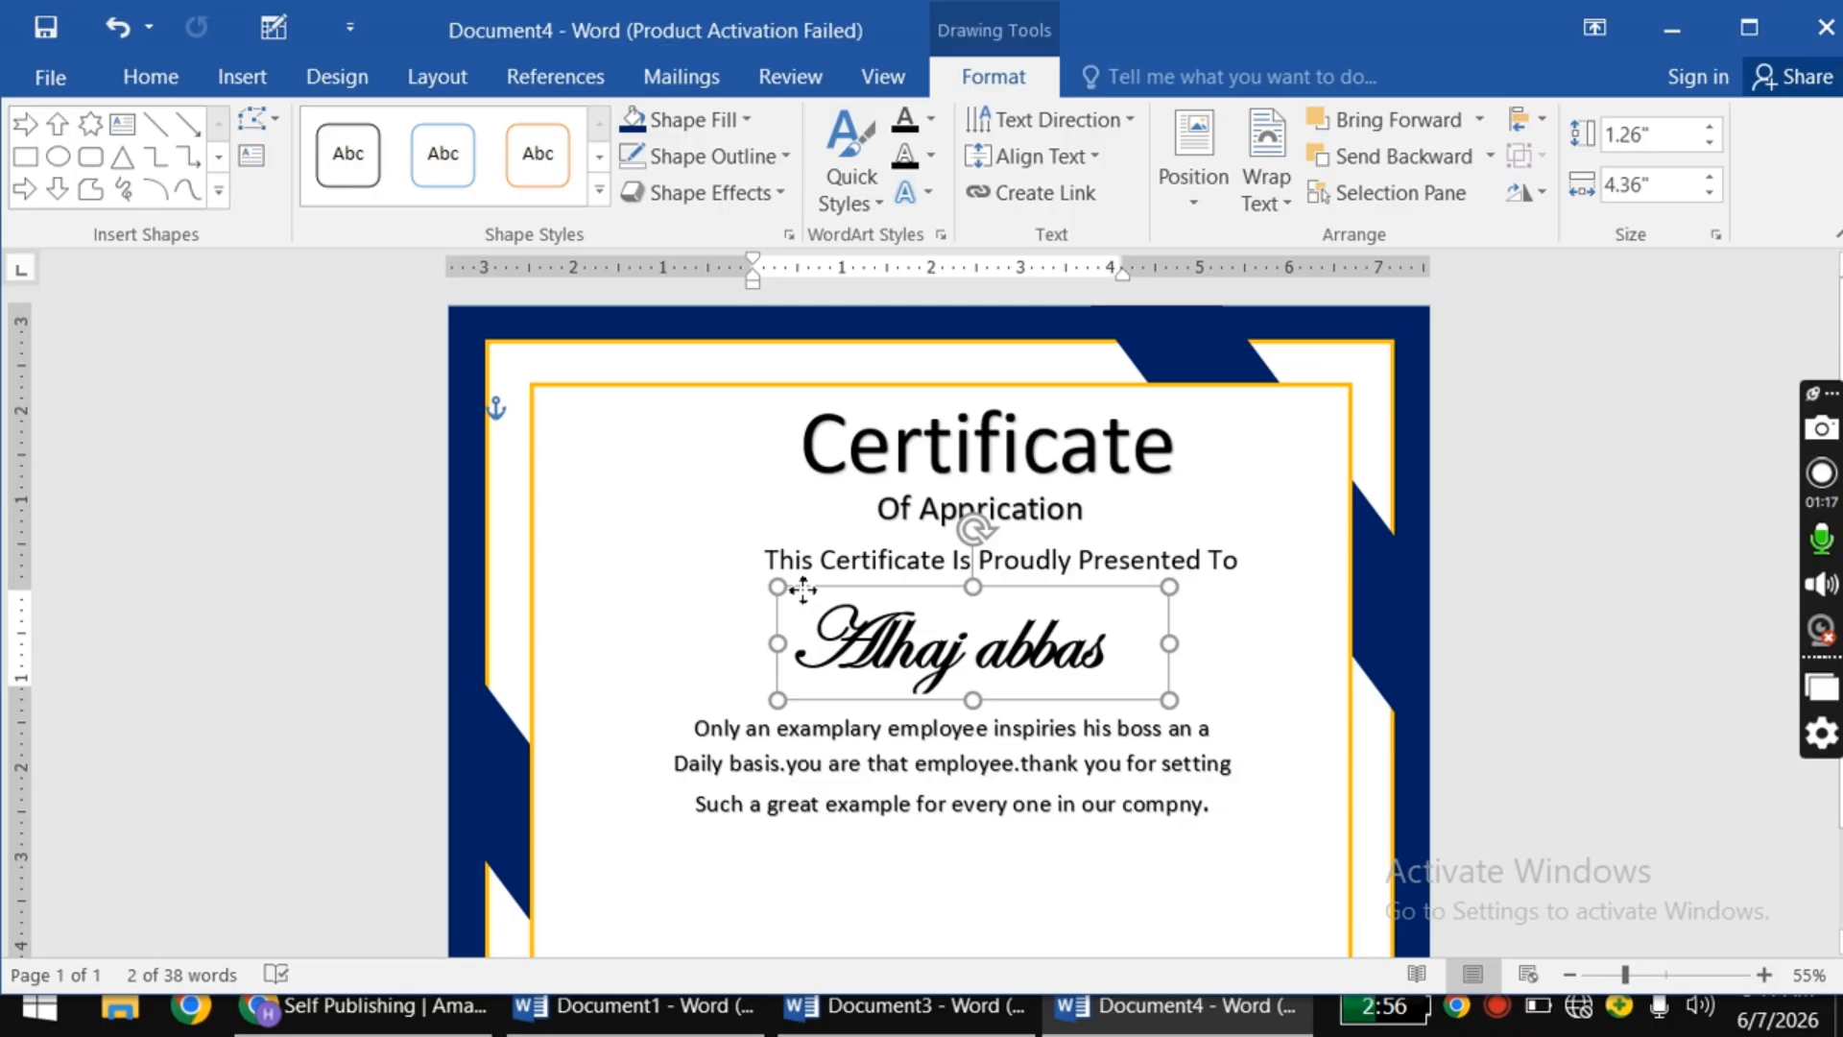
pyautogui.click(813, 735)
pyautogui.moveTo(770, 709); pyautogui.dragTo(800, 708)
pyautogui.click(1180, 910)
# Step: Draw a straight horizontal line about 1.77" wide below the message and apply a thicker black theme line style
pyautogui.scroll(-2, 1180, 910)
pyautogui.scroll(2, 1180, 910)
pyautogui.scroll(-1, 1180, 910)
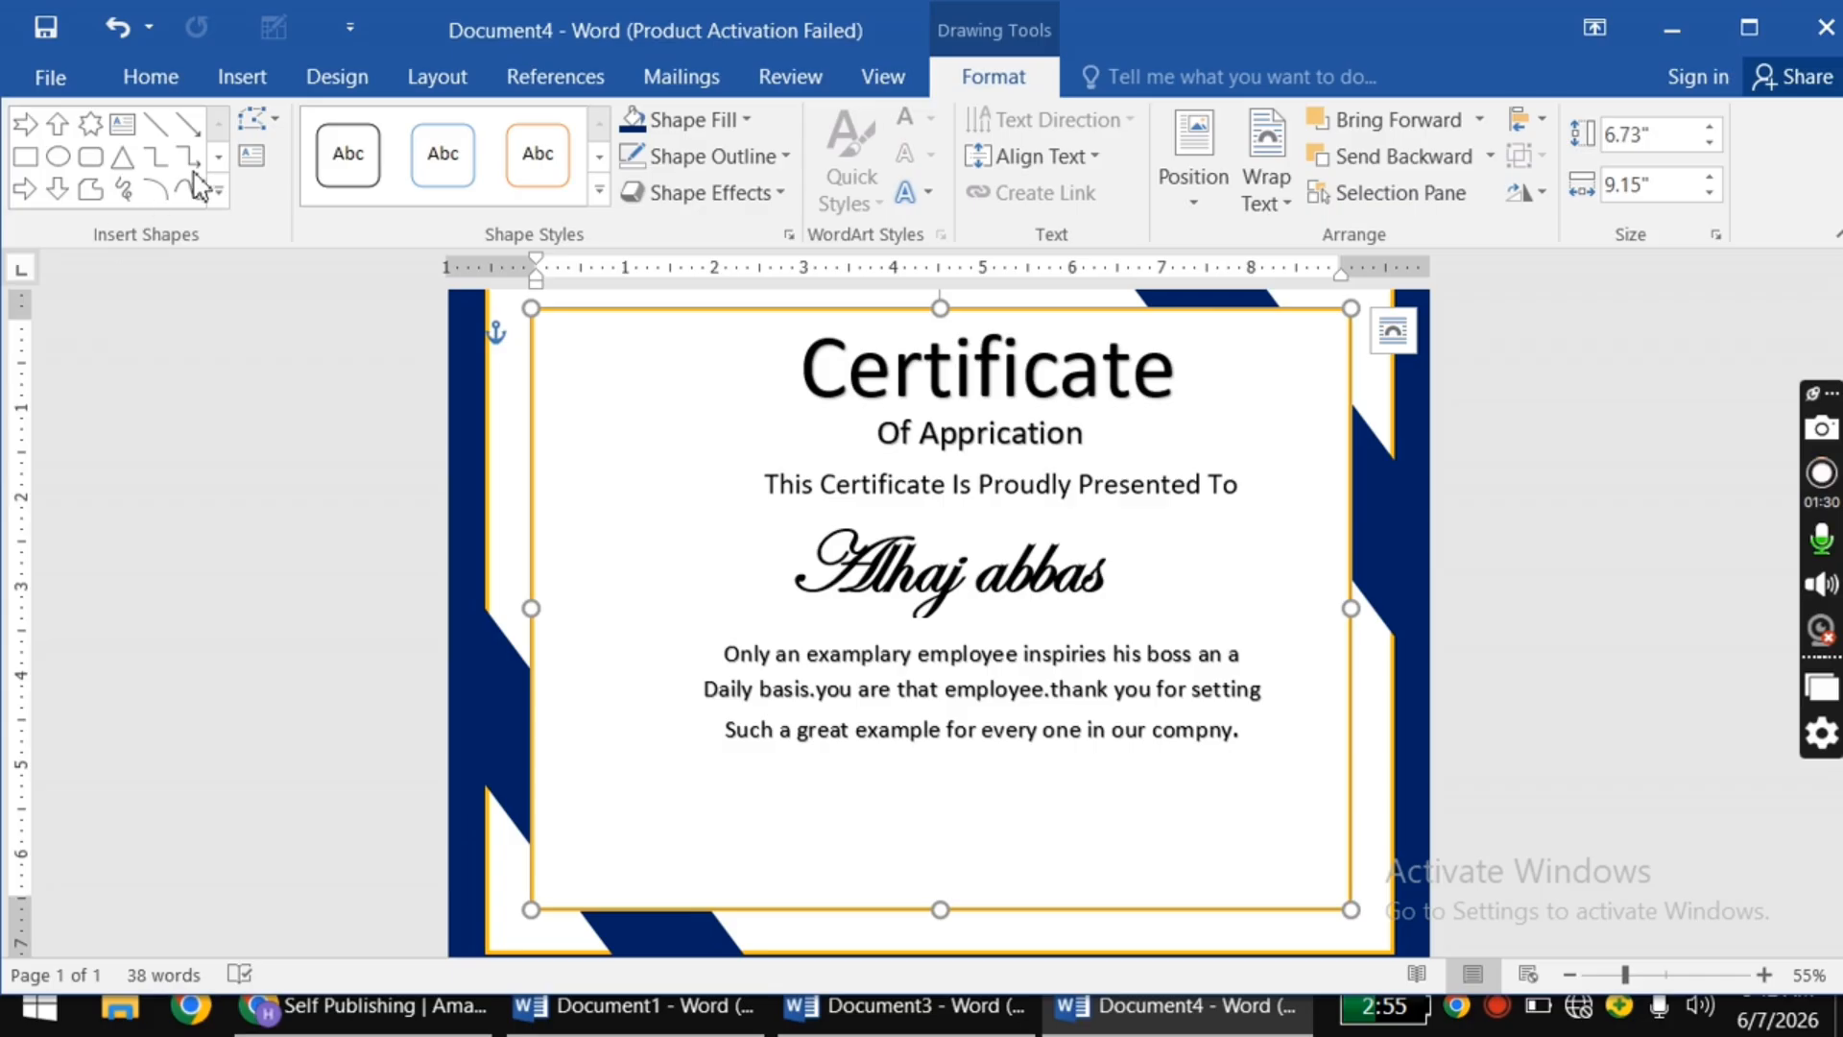
pyautogui.click(240, 79)
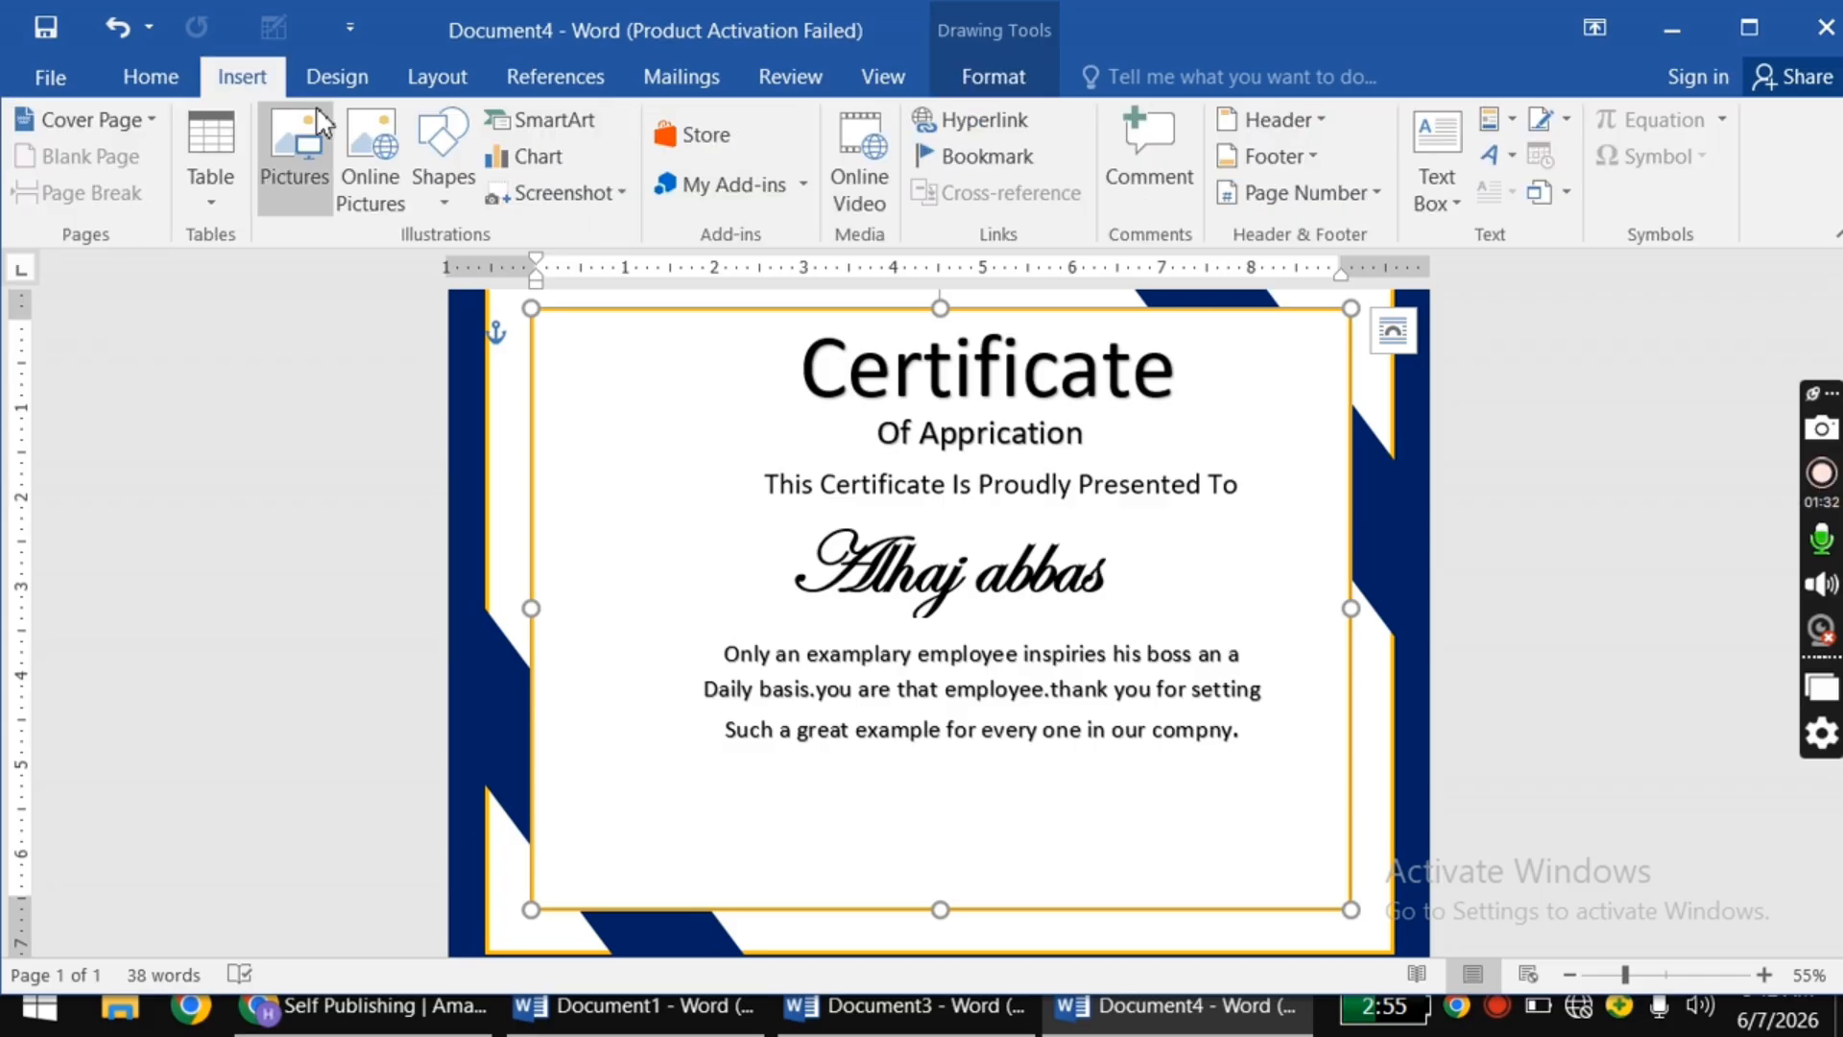
pyautogui.click(437, 162)
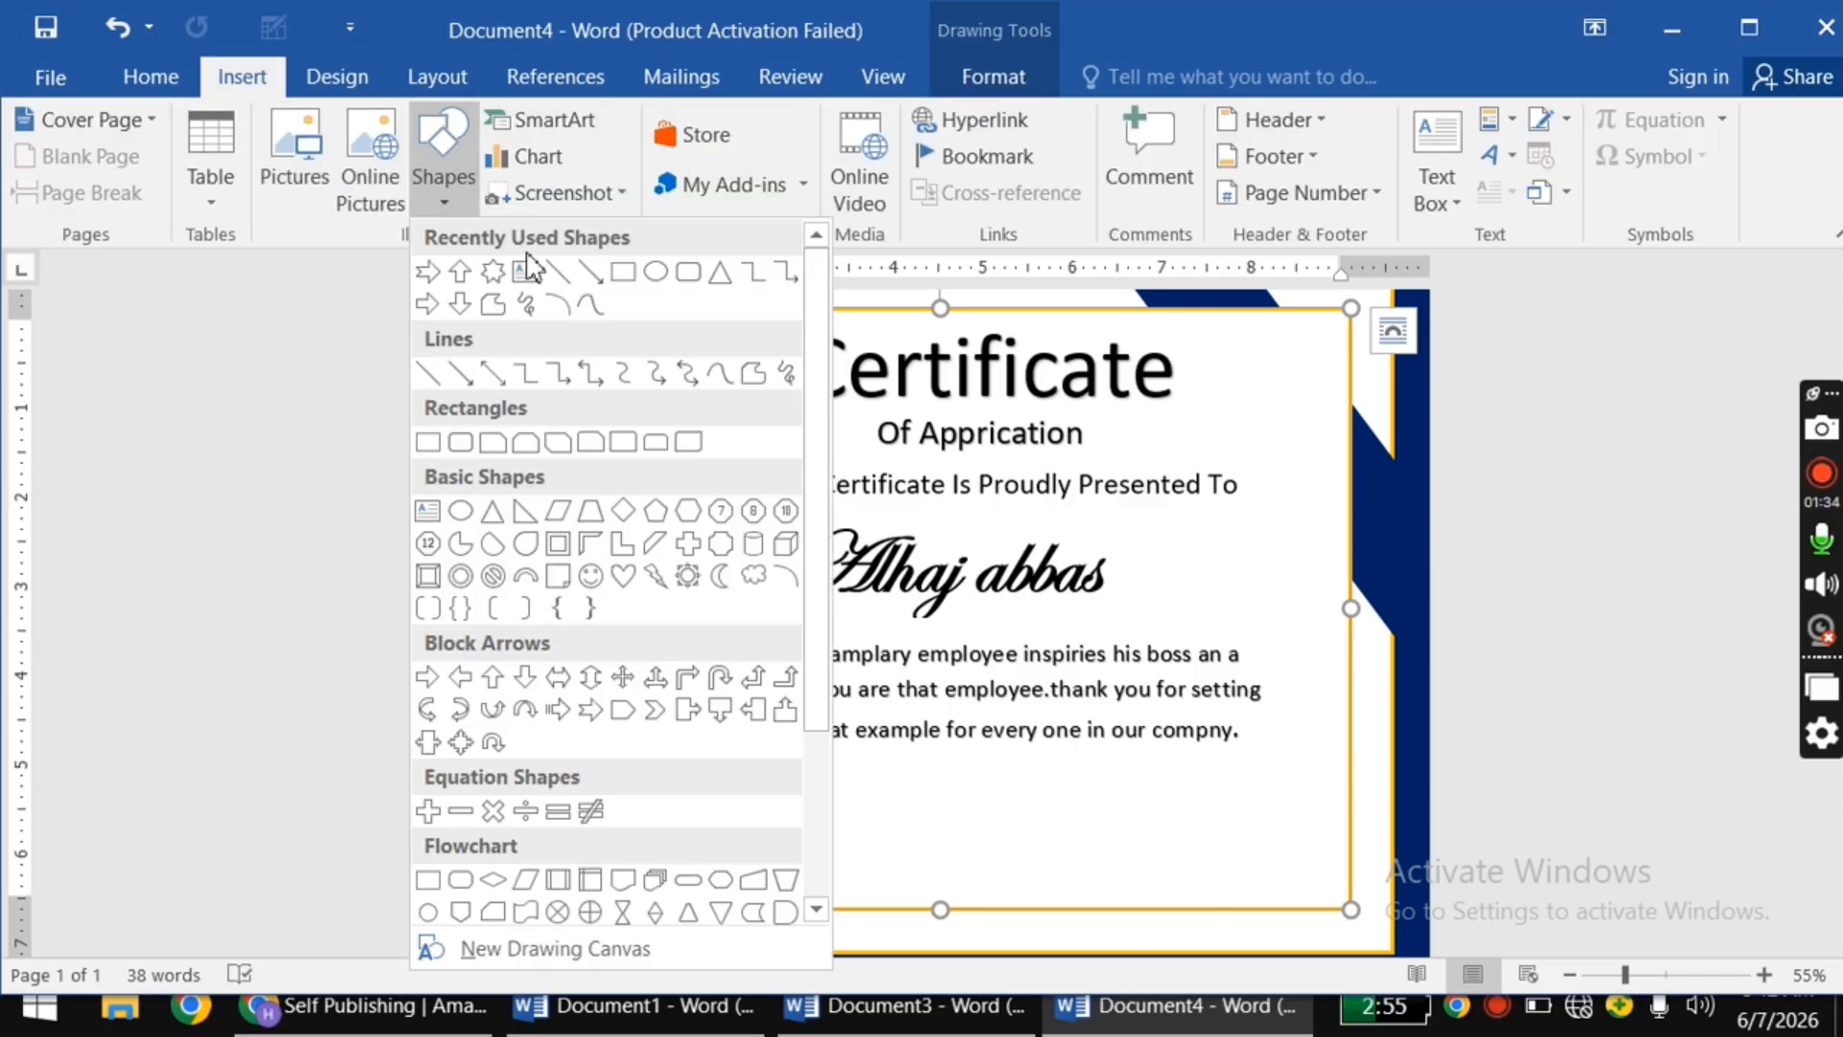
pyautogui.click(557, 274)
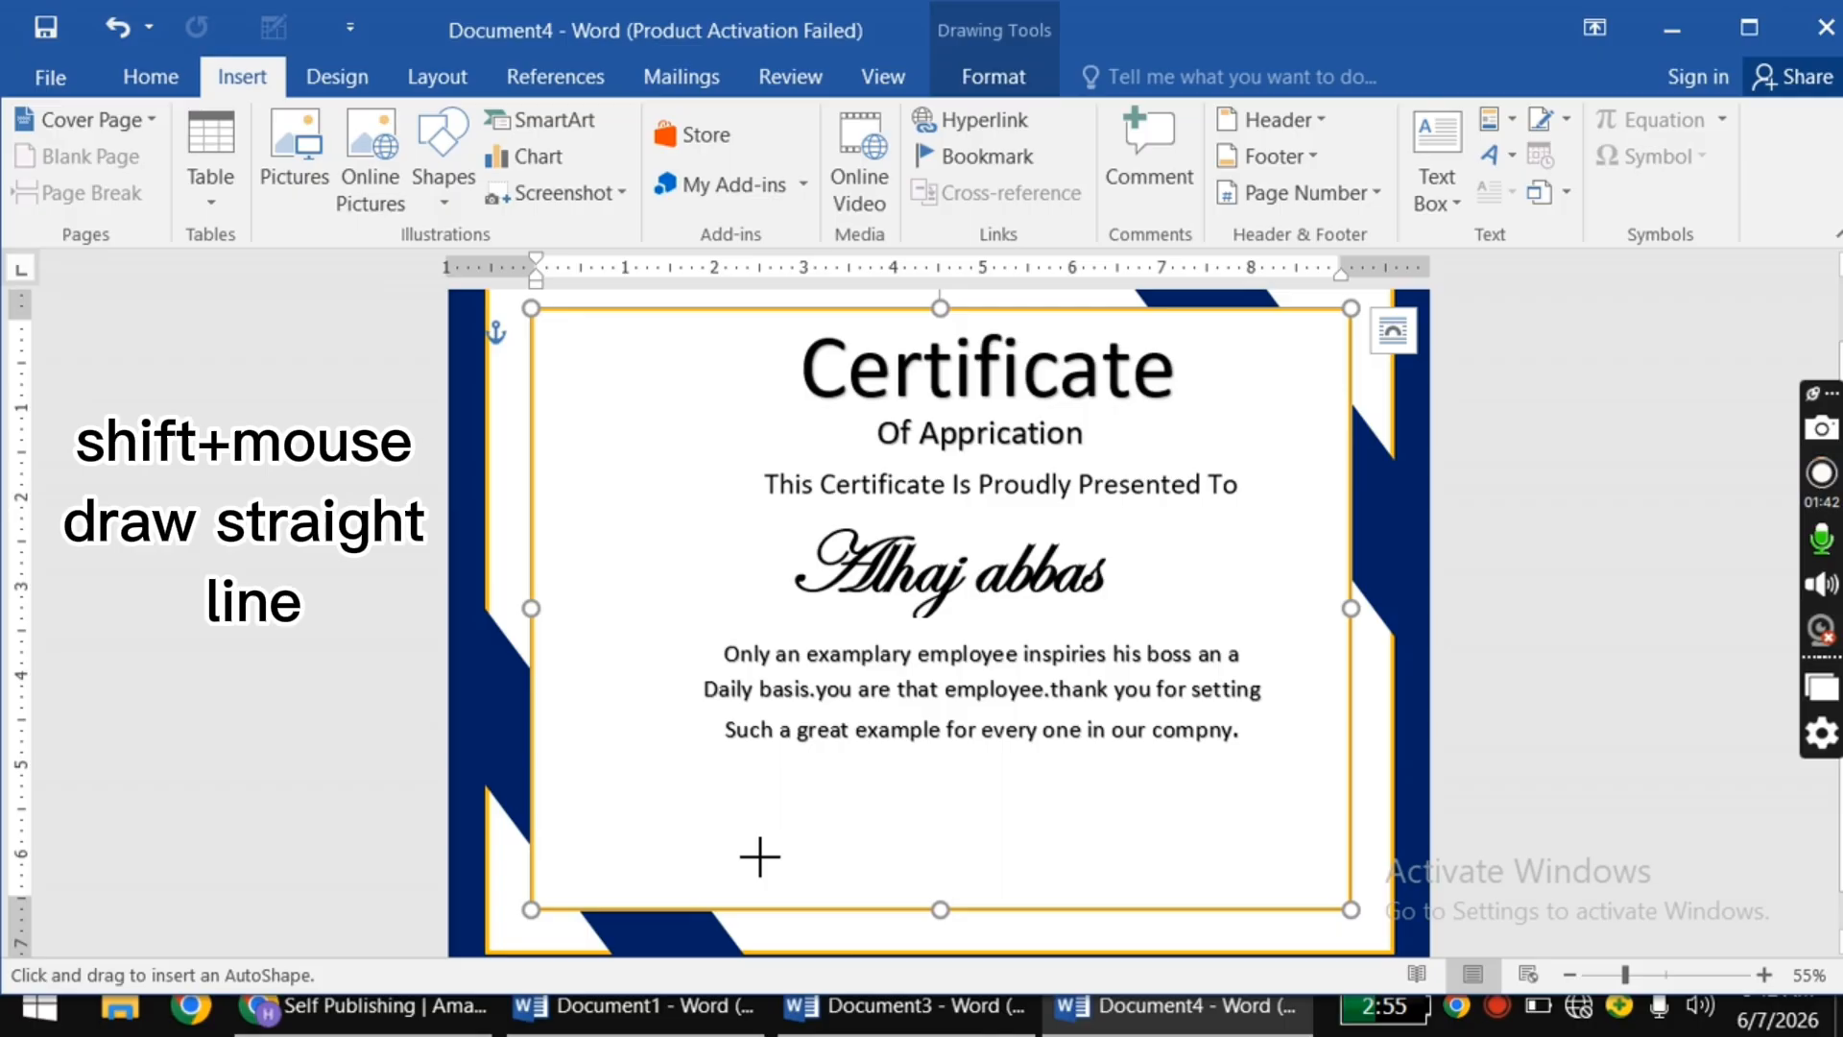
pyautogui.moveTo(760, 855)
pyautogui.mouseDown()
pyautogui.moveTo(987, 854)
pyautogui.moveTo(913, 852)
pyautogui.mouseUp()
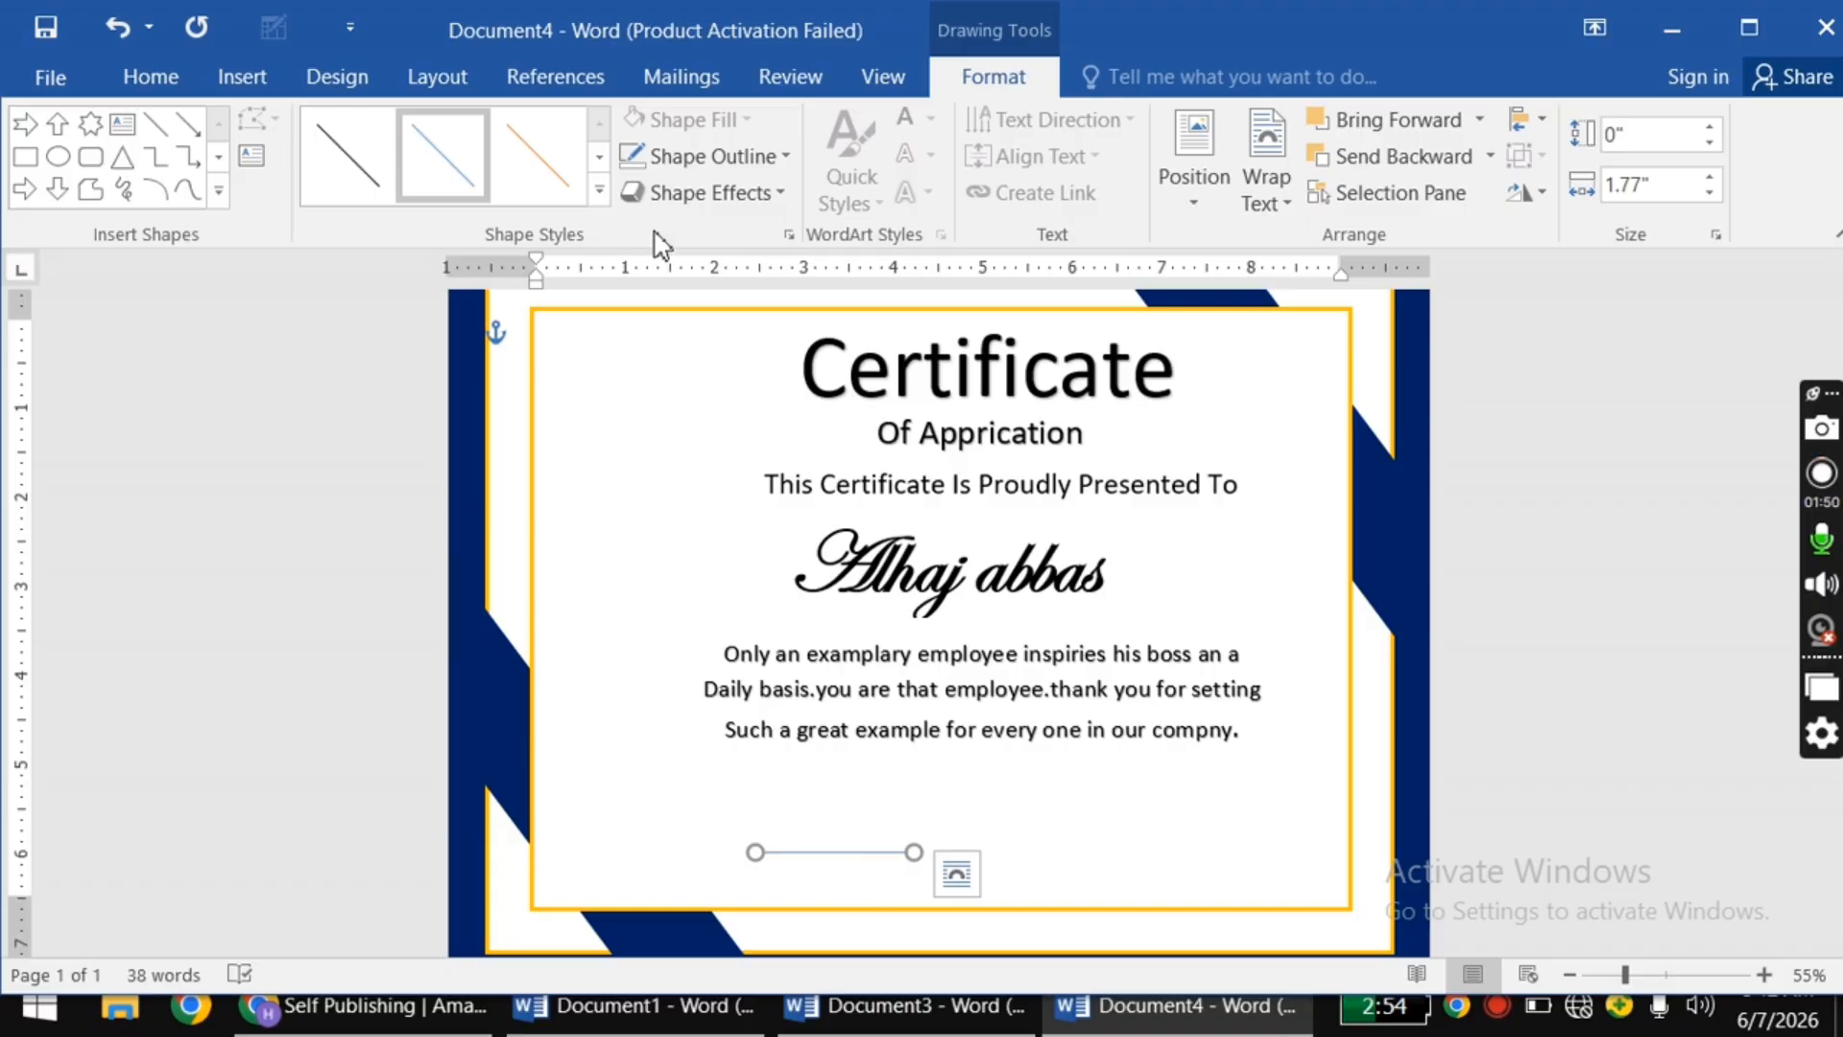
pyautogui.click(599, 190)
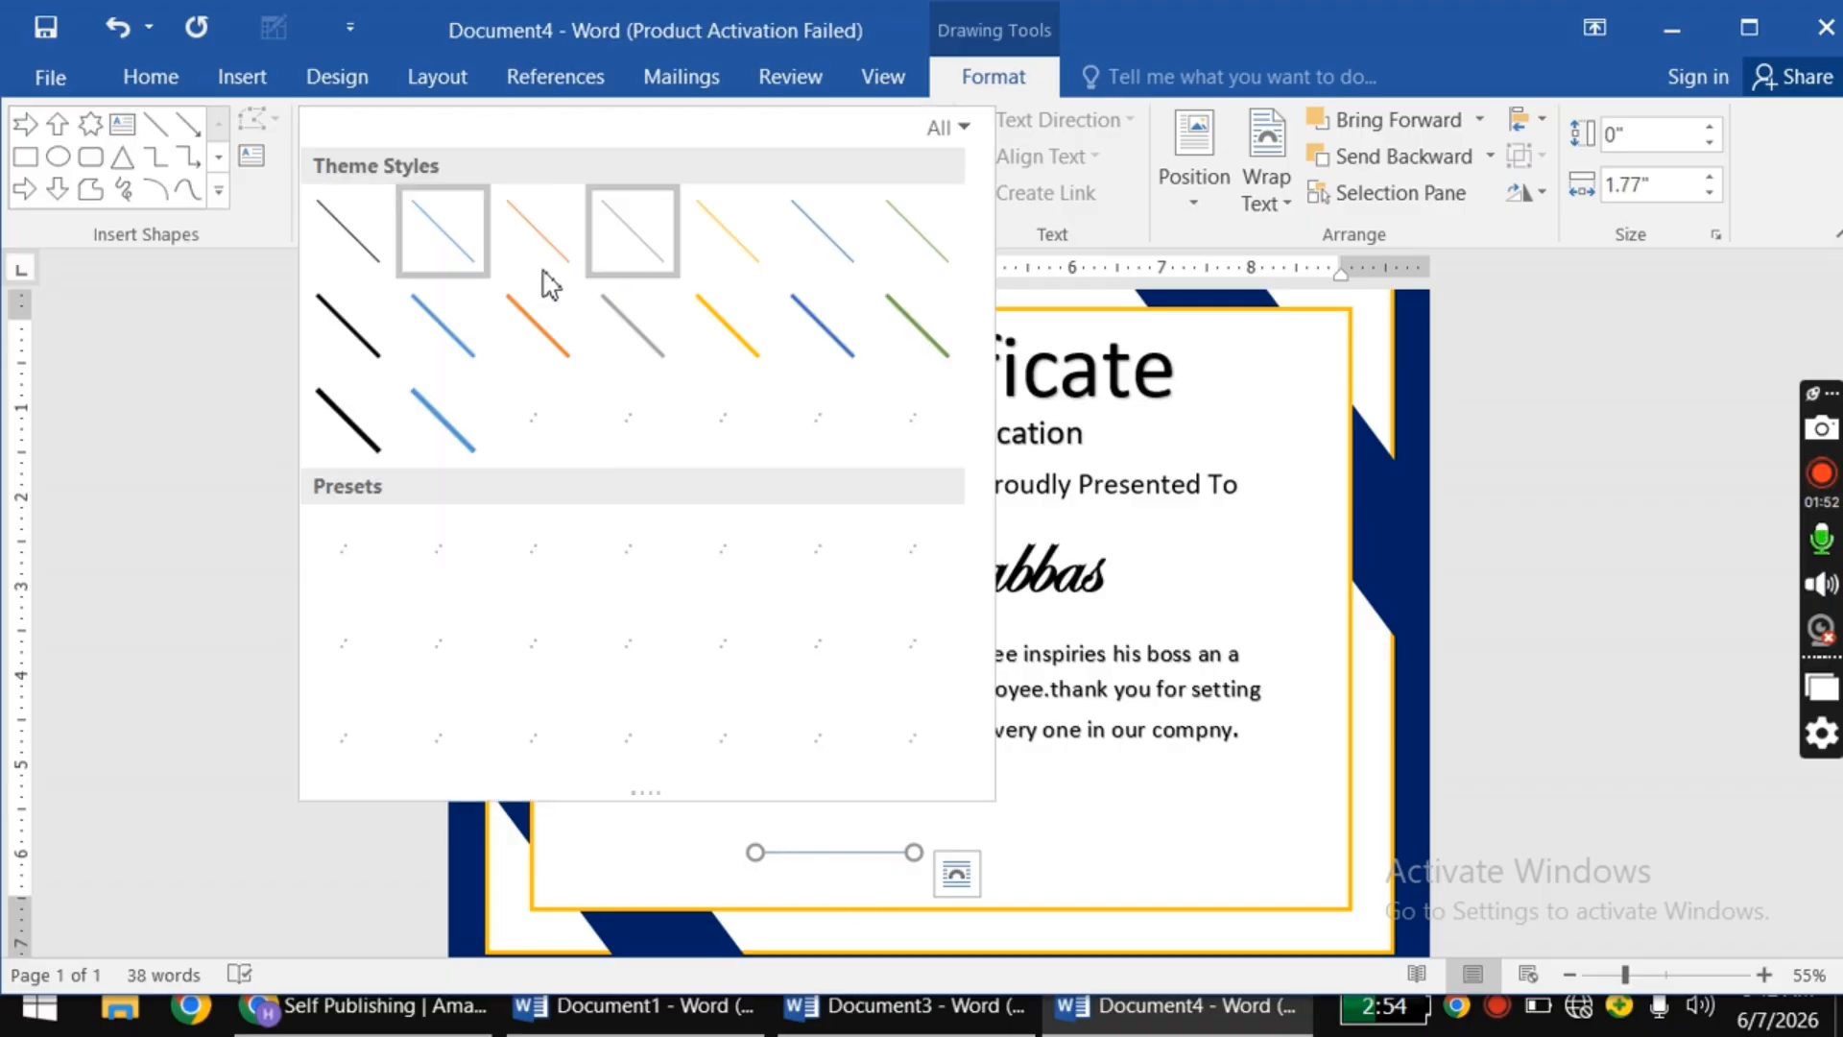
pyautogui.click(368, 422)
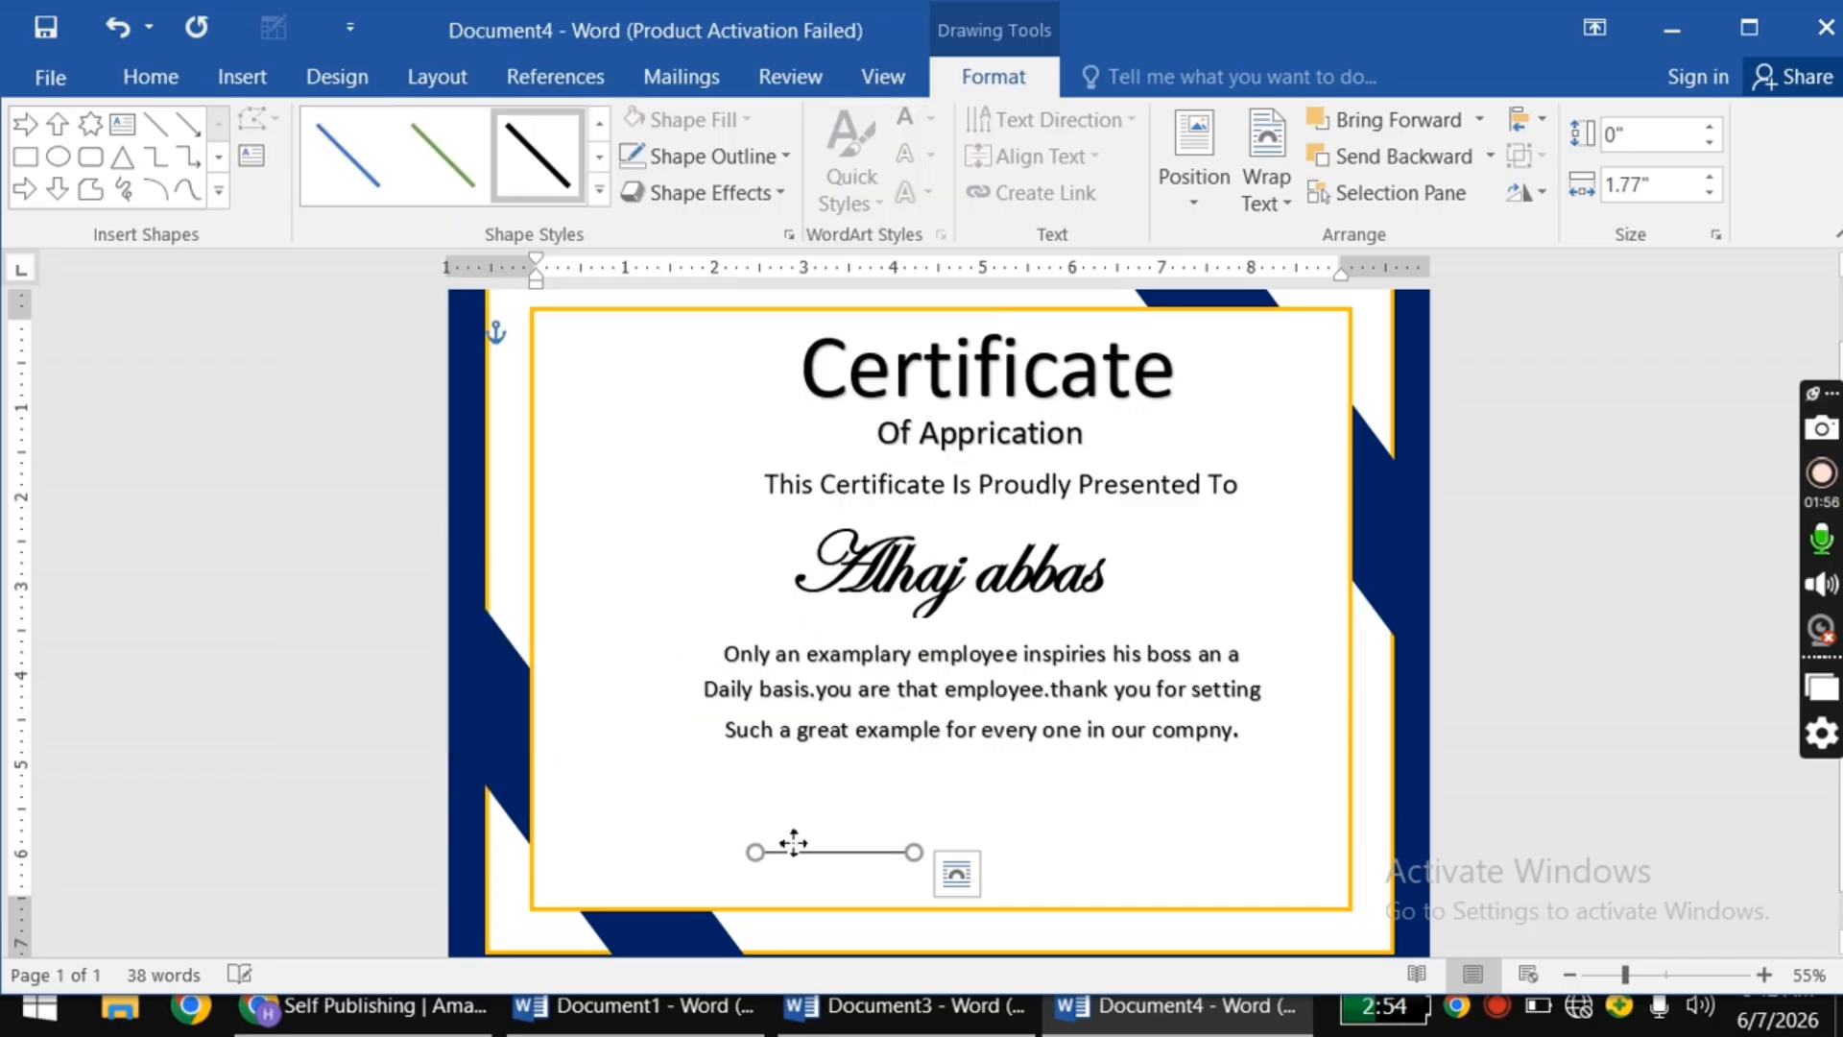
pyautogui.click(753, 588)
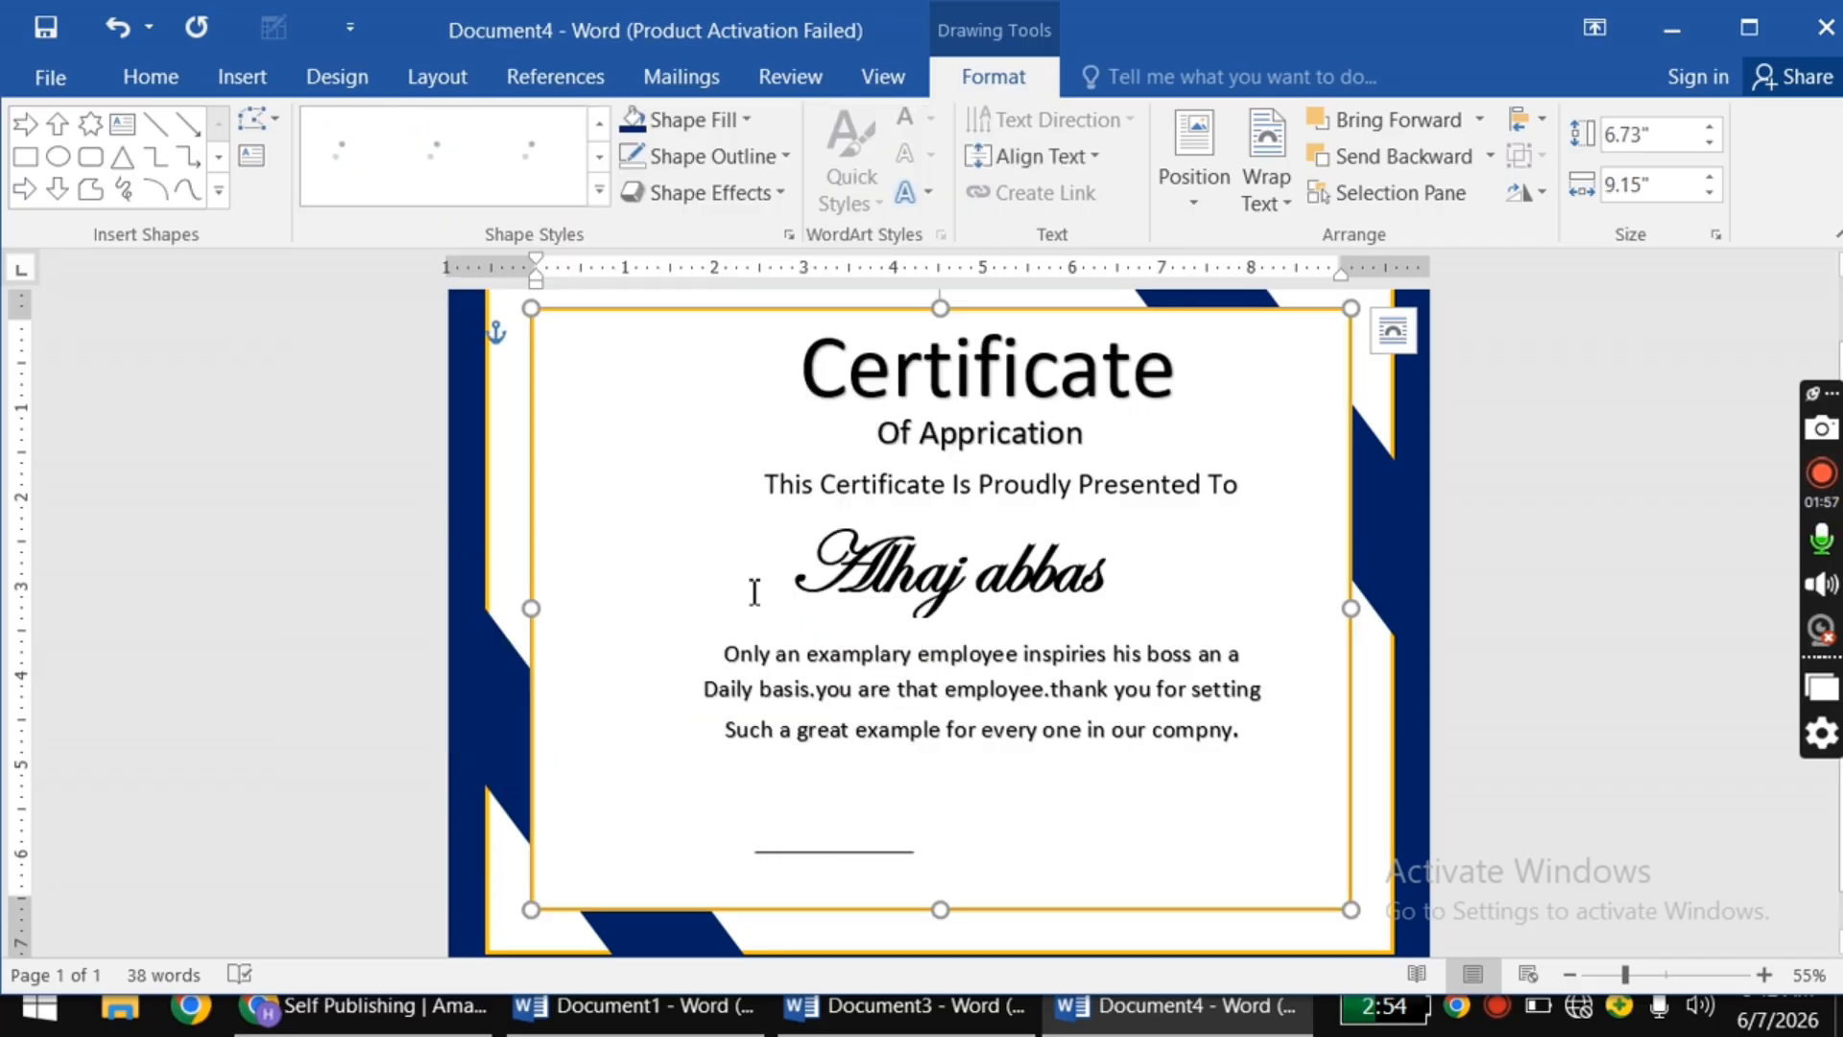
# Step: Insert a plain black WordArt text, place it over the line and replace its text with 7/6/2026
pyautogui.click(243, 79)
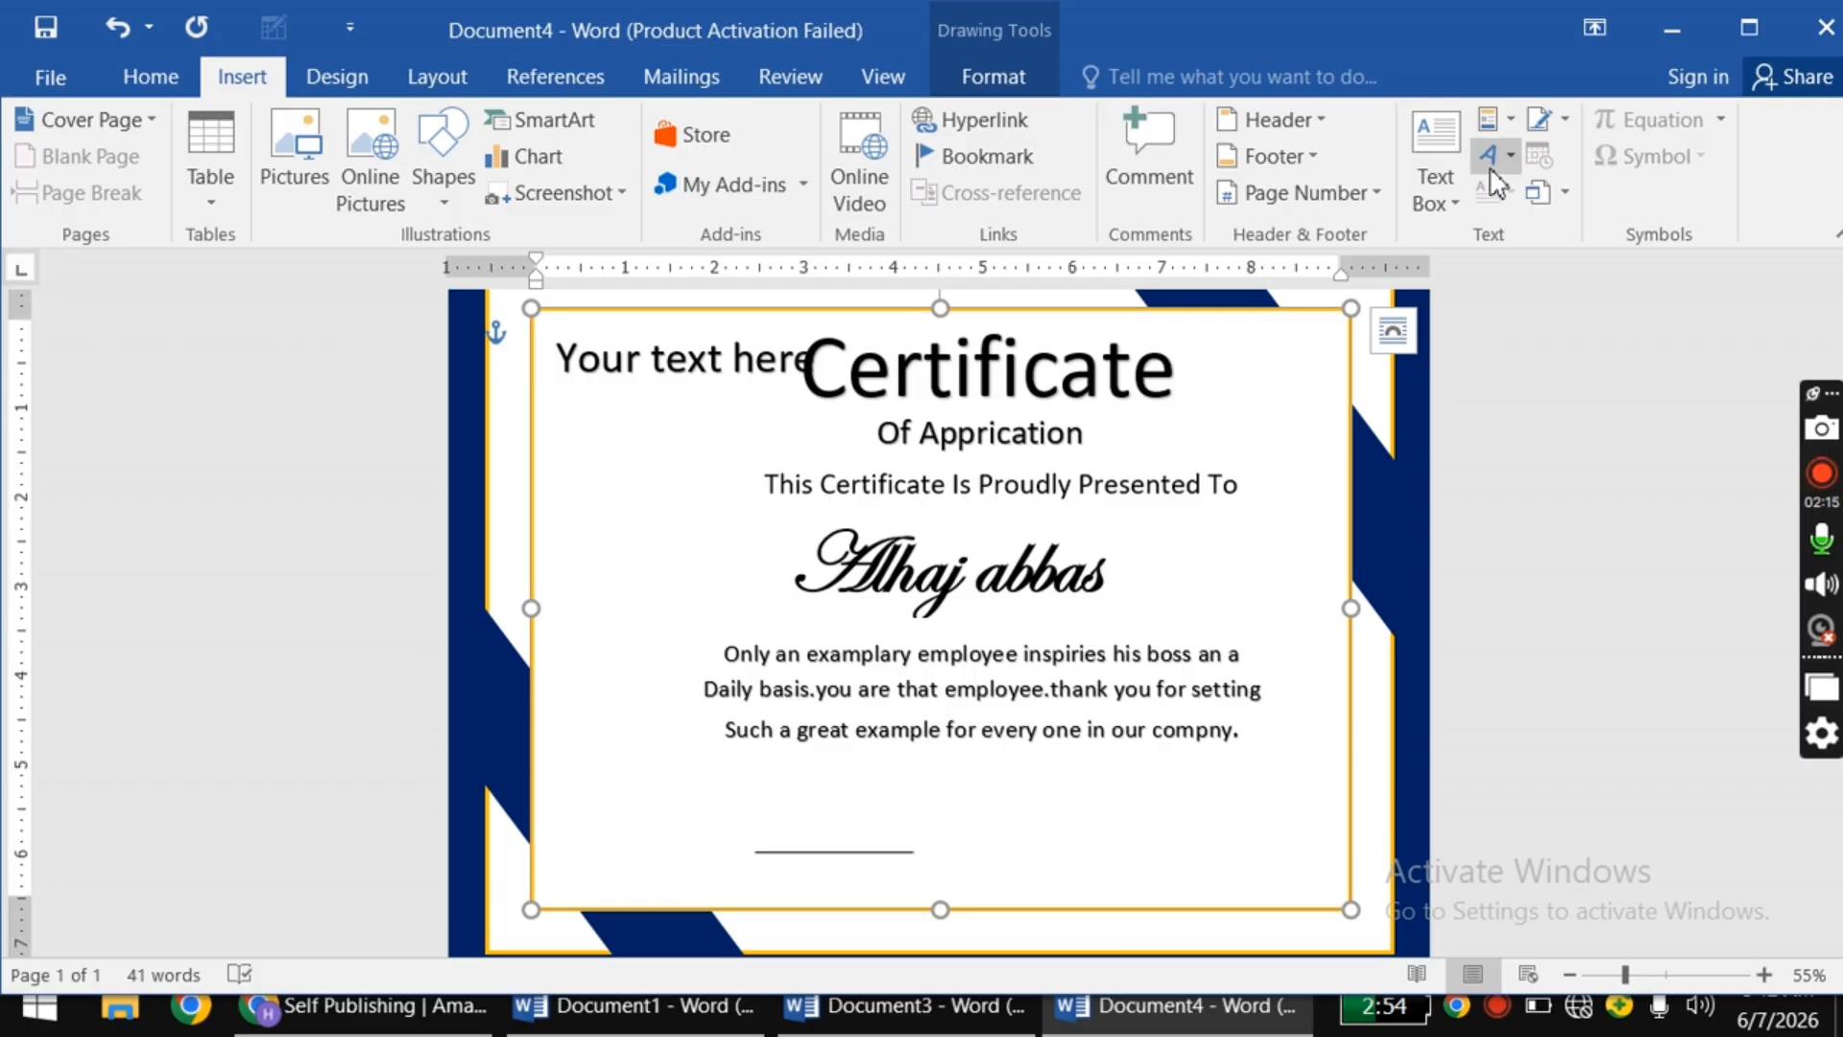
pyautogui.click(1490, 155)
pyautogui.click(1392, 228)
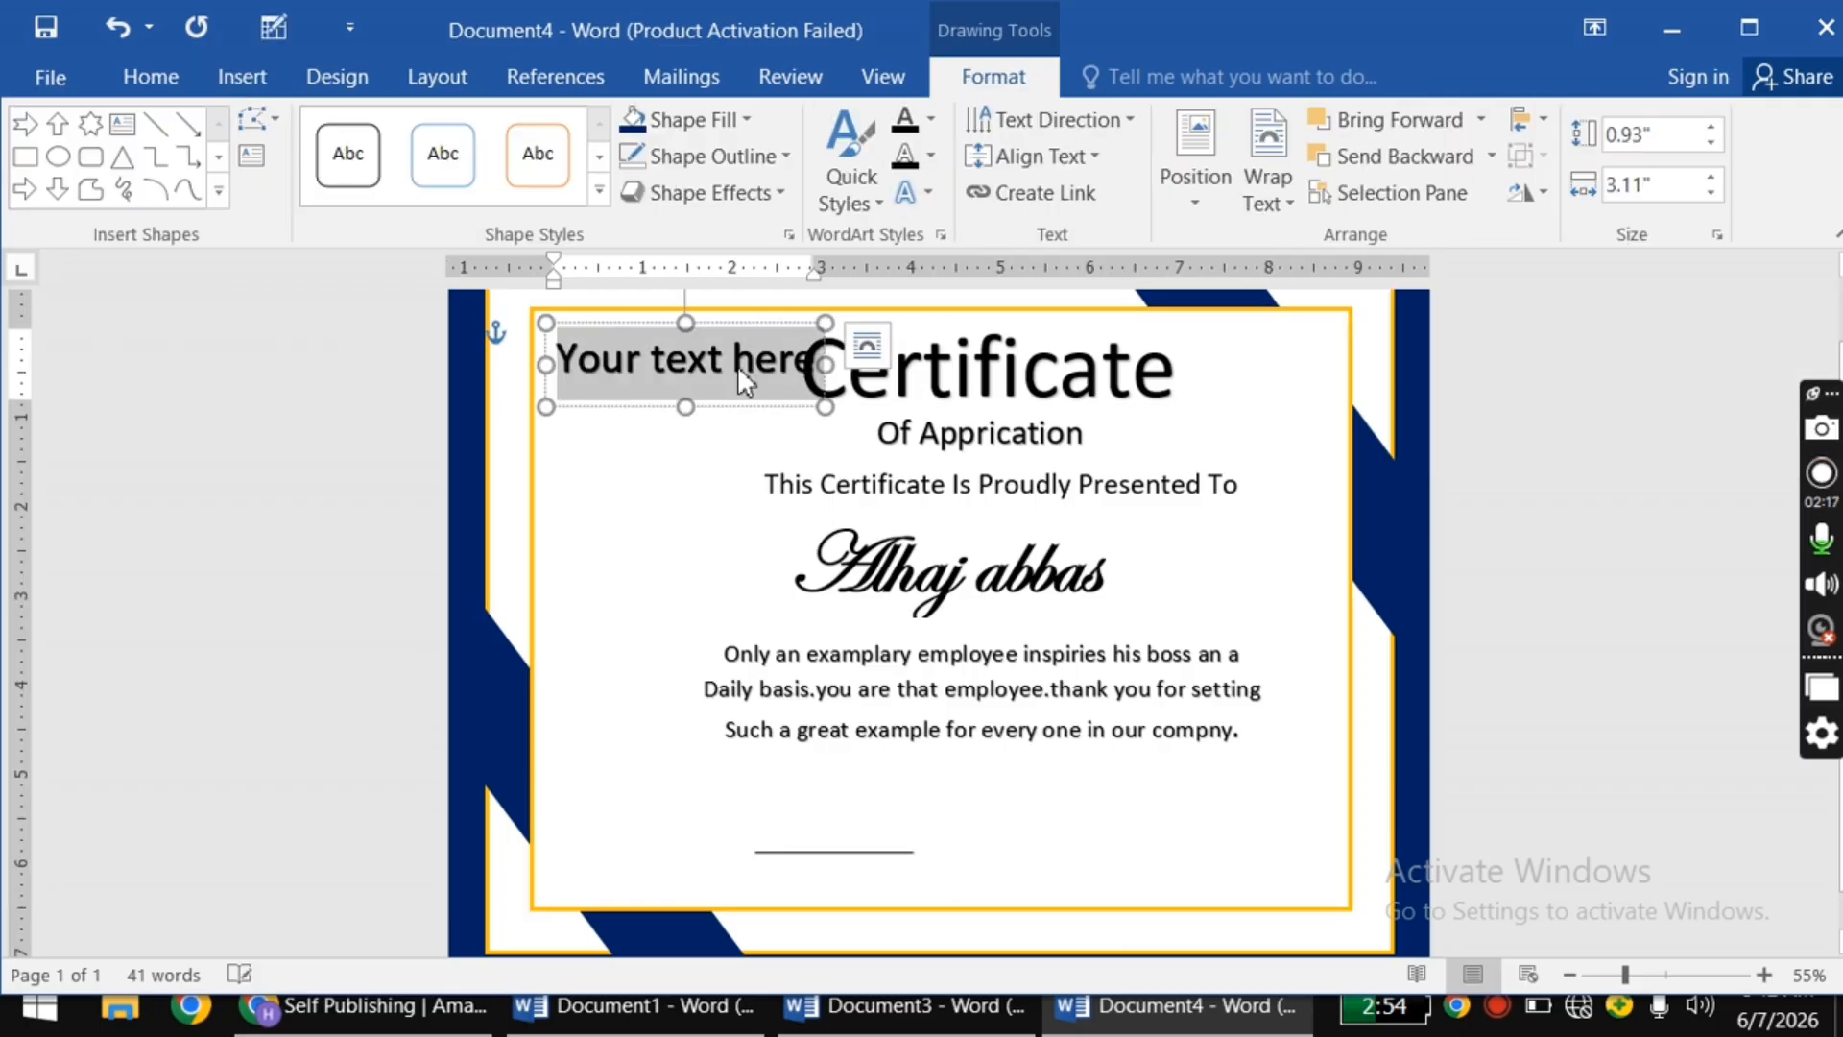
pyautogui.moveTo(645, 360)
pyautogui.mouseDown()
pyautogui.moveTo(787, 535)
pyautogui.moveTo(819, 642)
pyautogui.moveTo(817, 842)
pyautogui.moveTo(960, 853)
pyautogui.mouseUp()
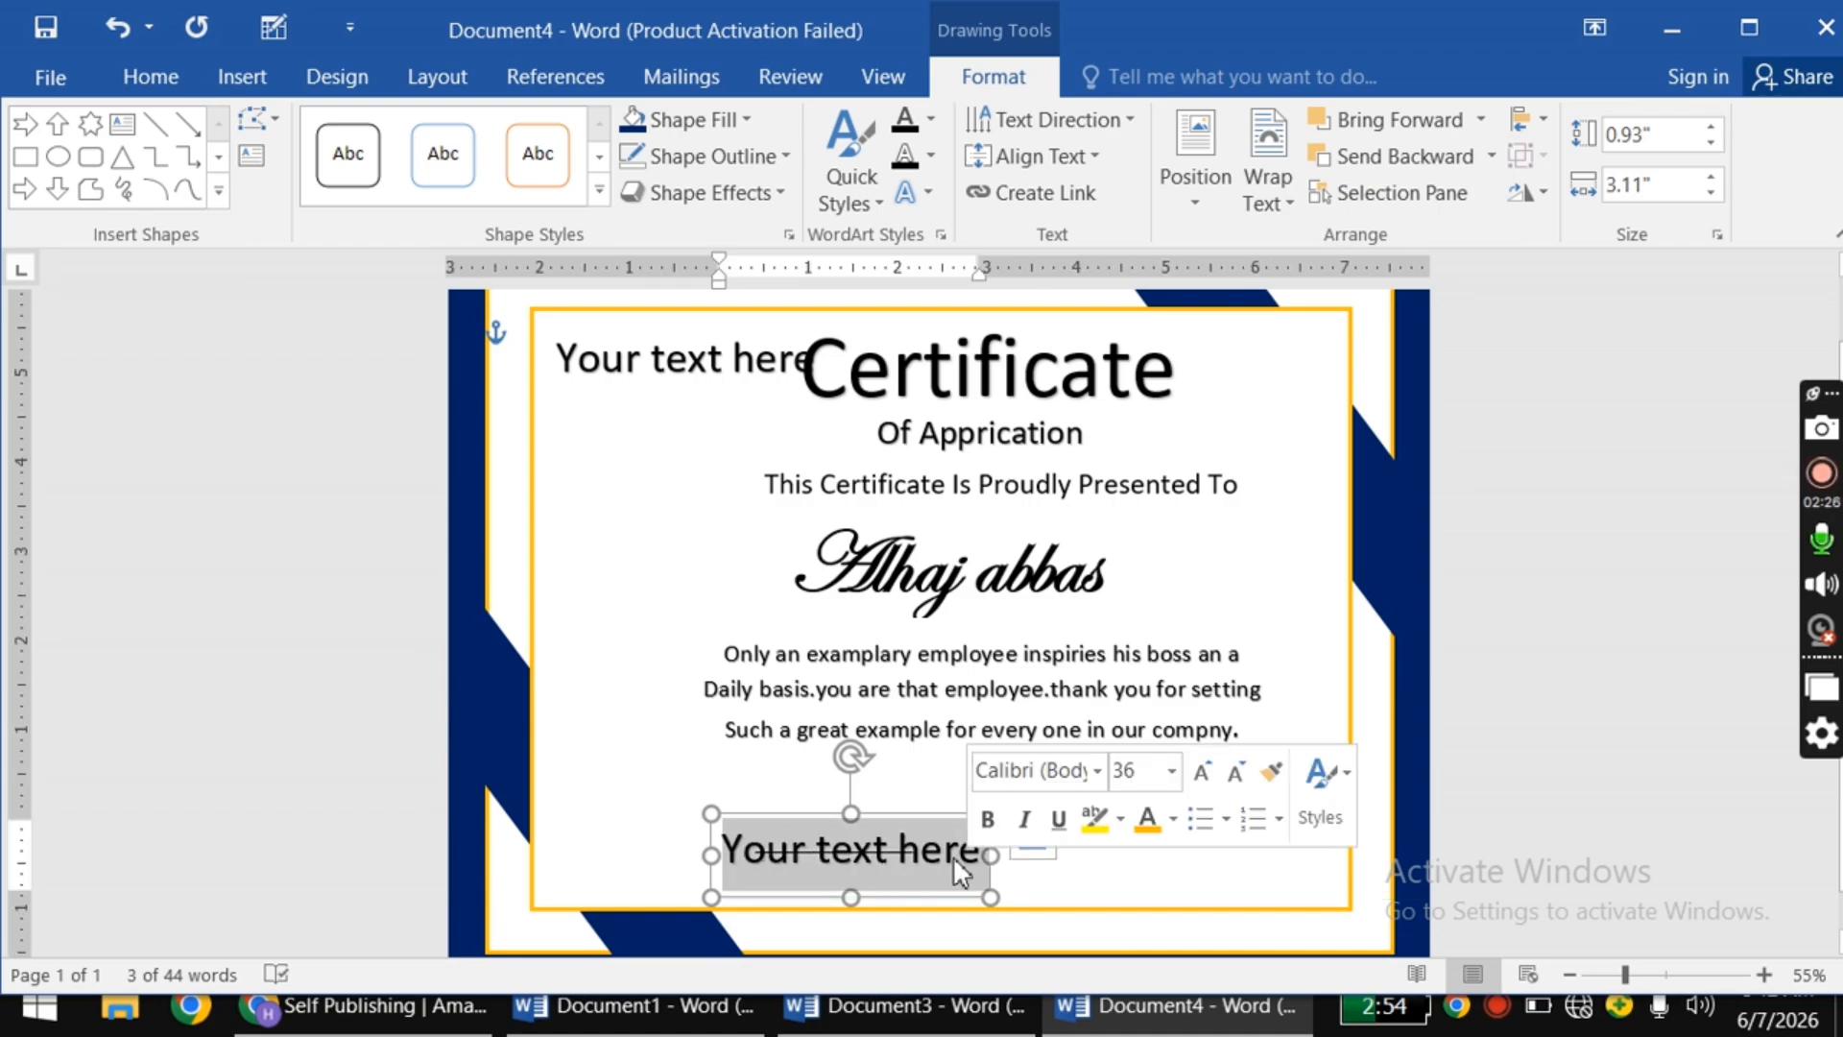
pyautogui.write('7/6/2026')
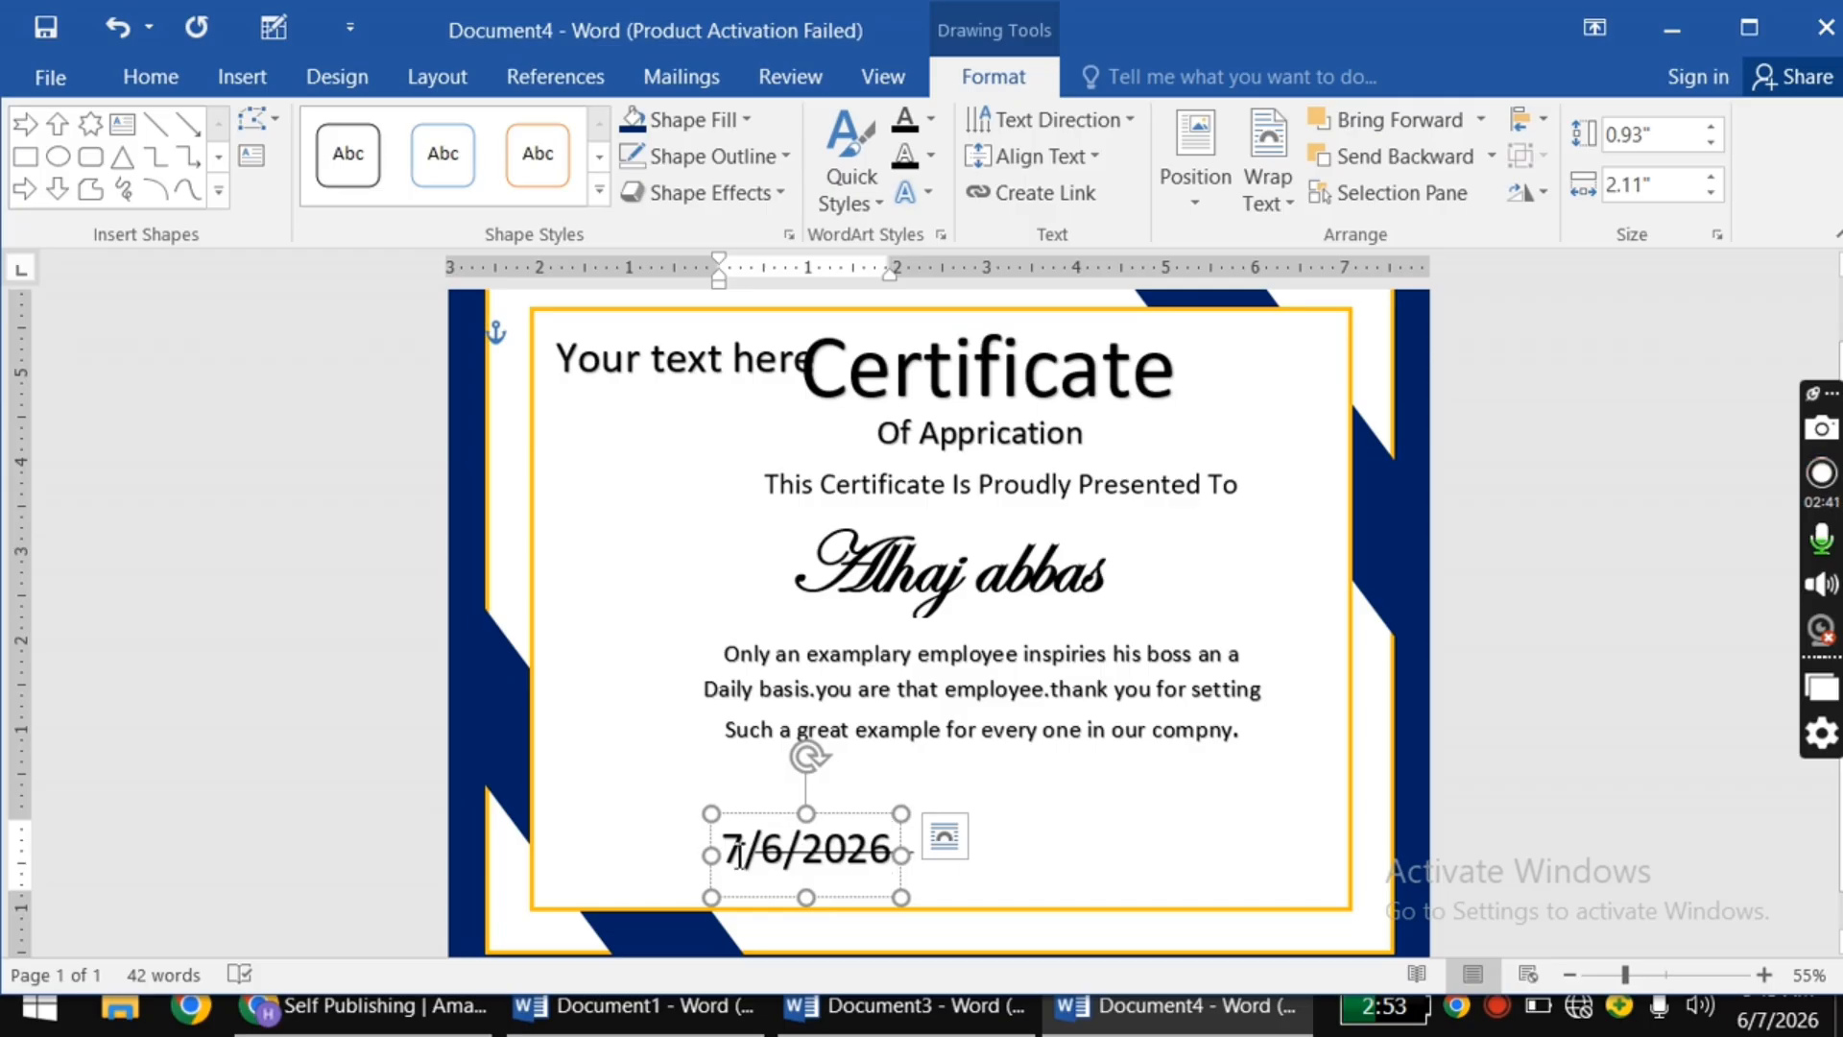
# Step: Reduce the 7/6/2026 text to font size 20
pyautogui.moveTo(734, 852); pyautogui.dragTo(831, 876)
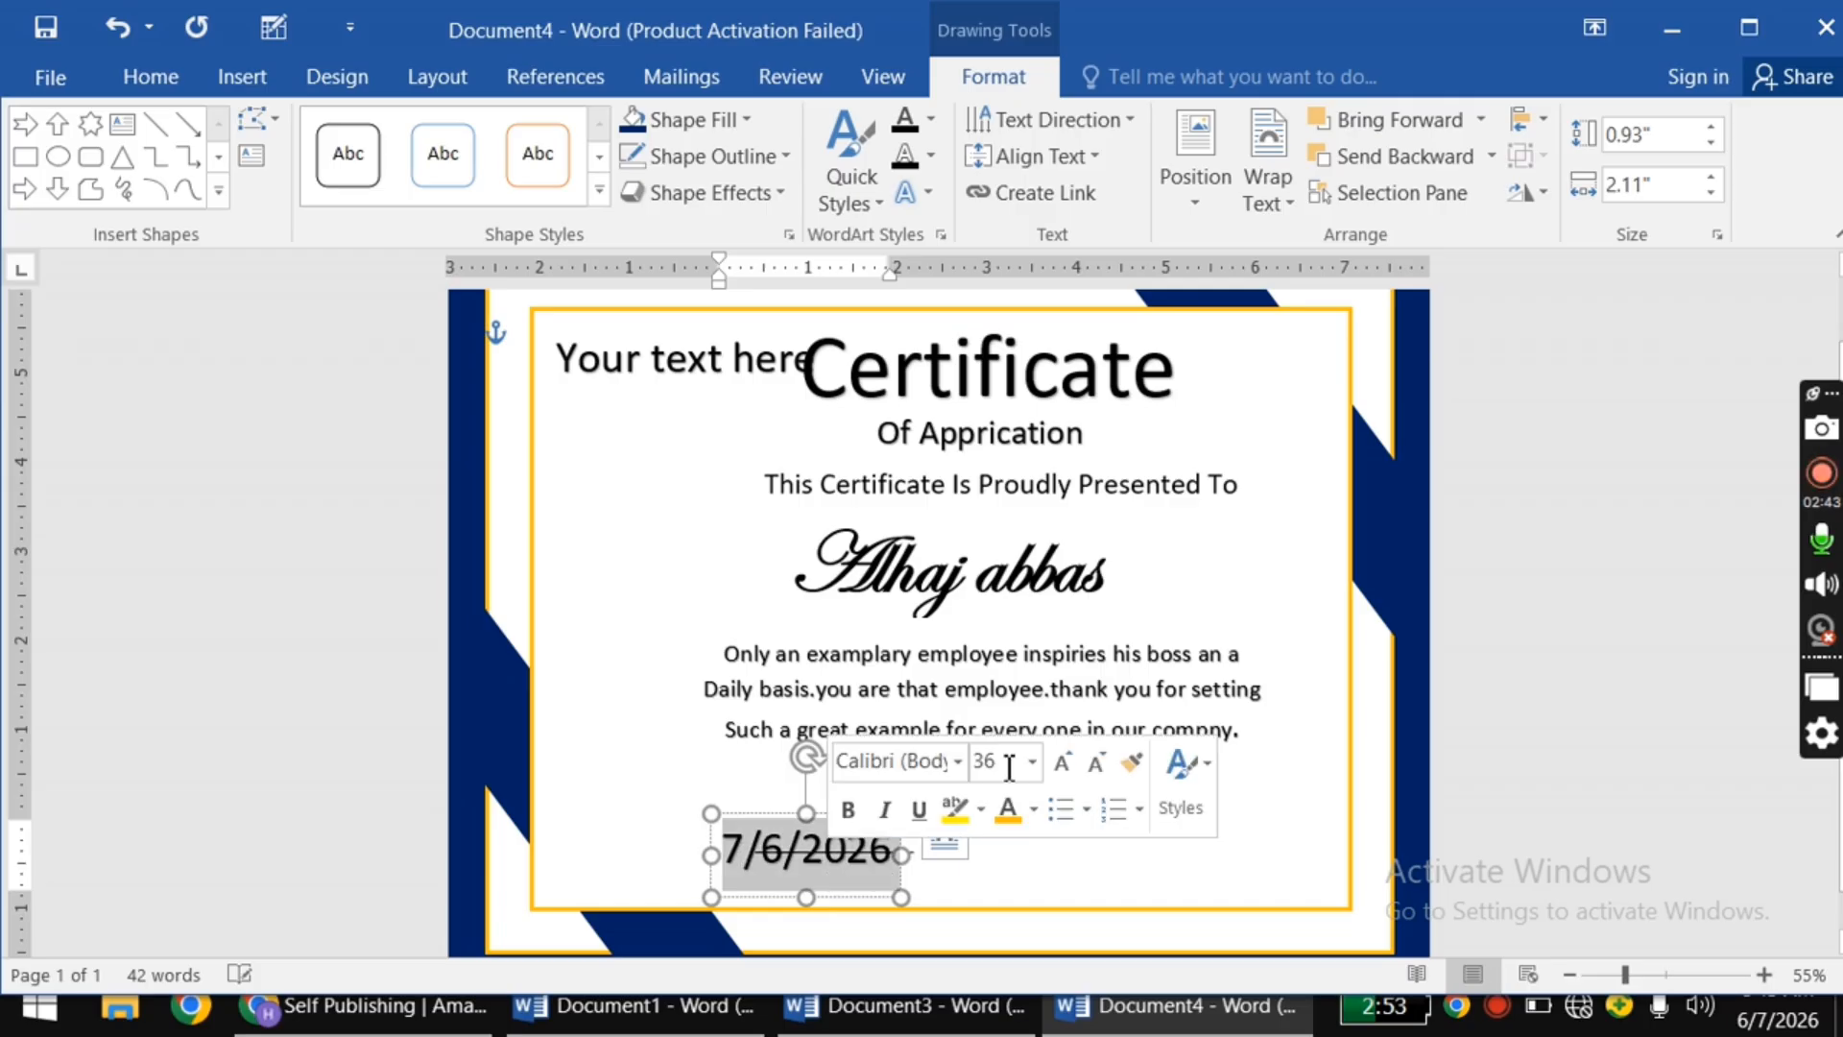
pyautogui.click(1096, 763)
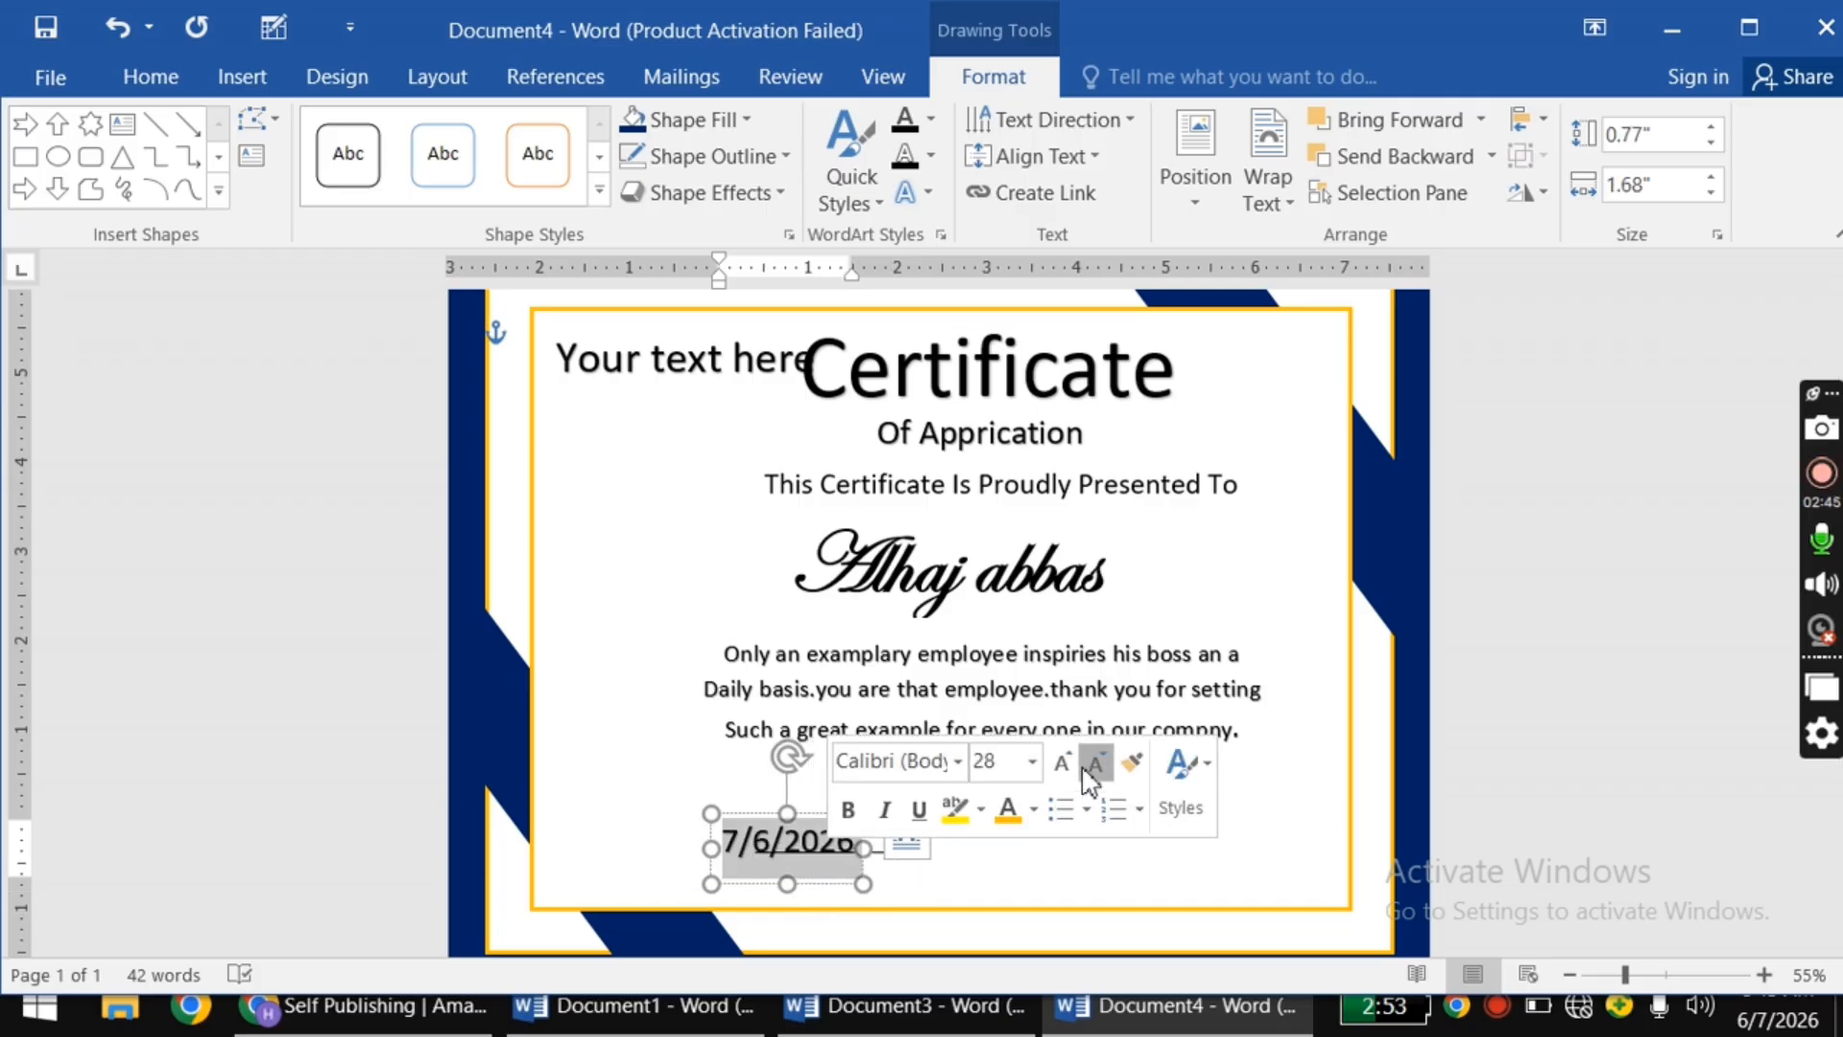
pyautogui.click(1092, 765)
pyautogui.click(1093, 765)
pyautogui.click(1093, 765)
pyautogui.click(1092, 766)
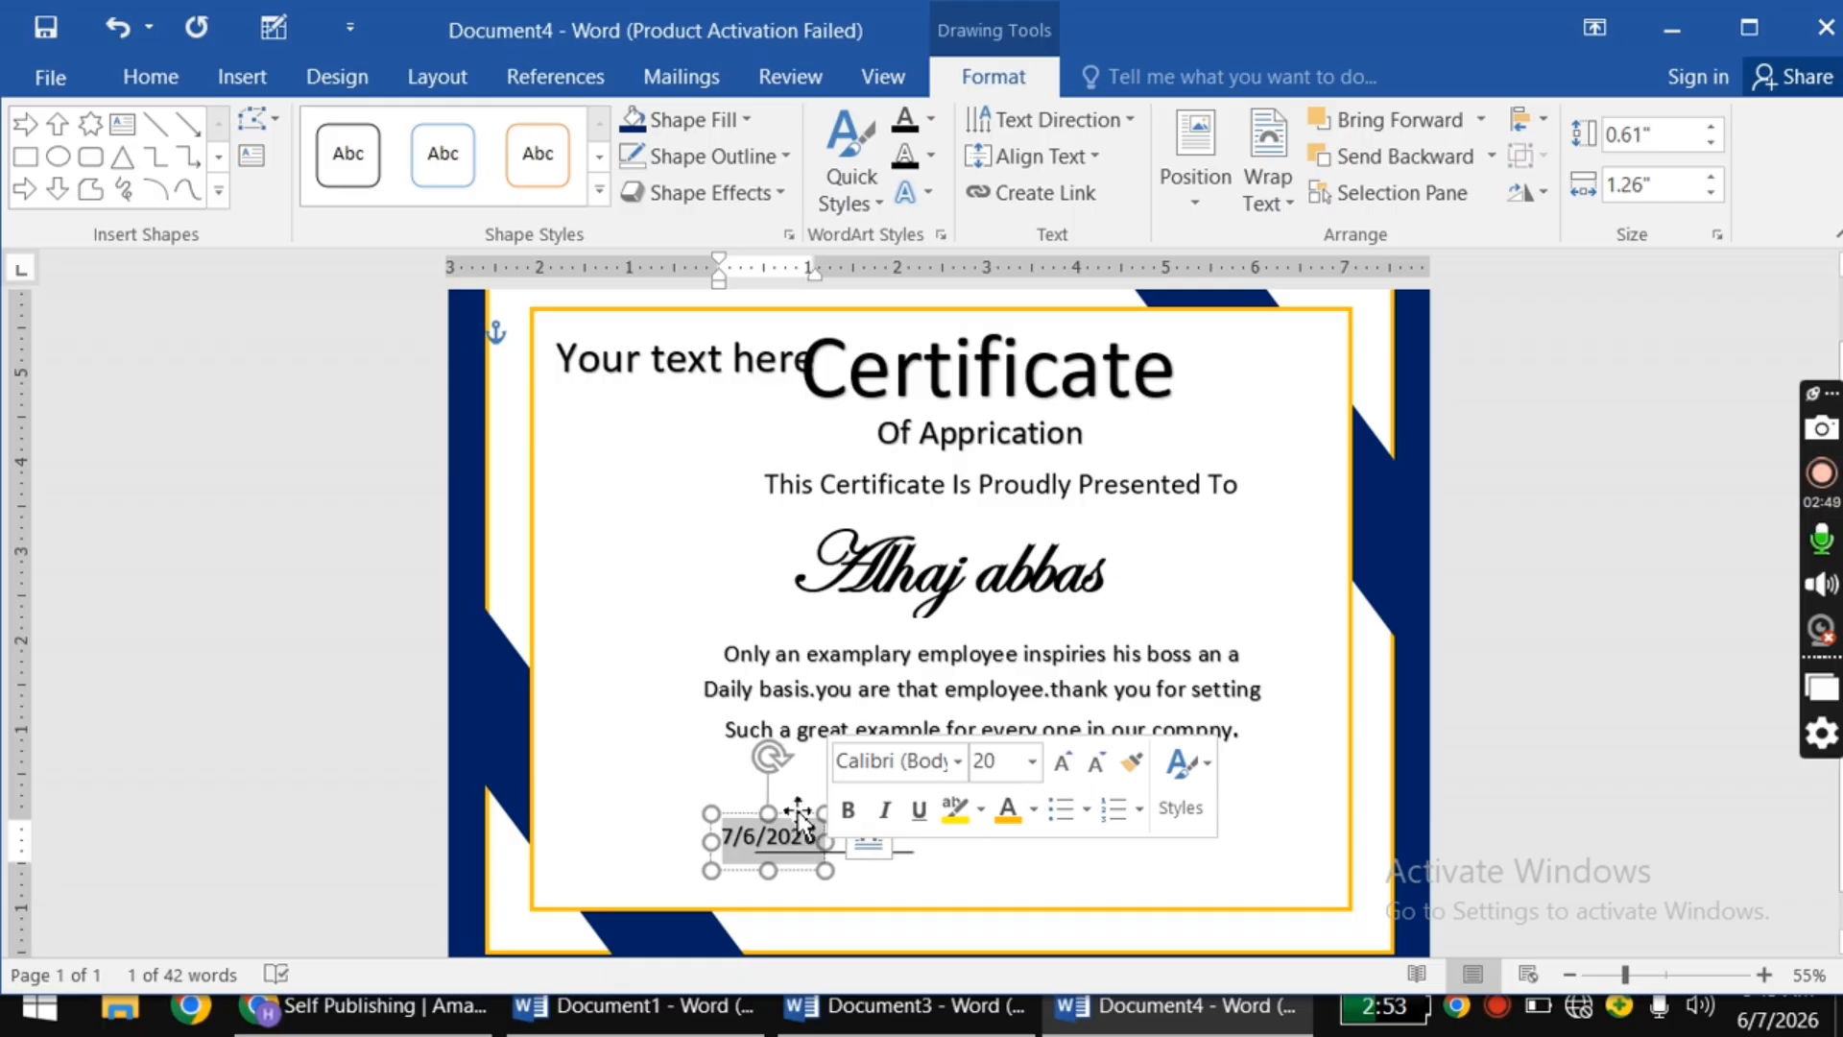
# Step: Center the 7/6/2026 text beneath the line and lower the line slightly so it sits close above the text
pyautogui.moveTo(799, 835); pyautogui.dragTo(863, 840)
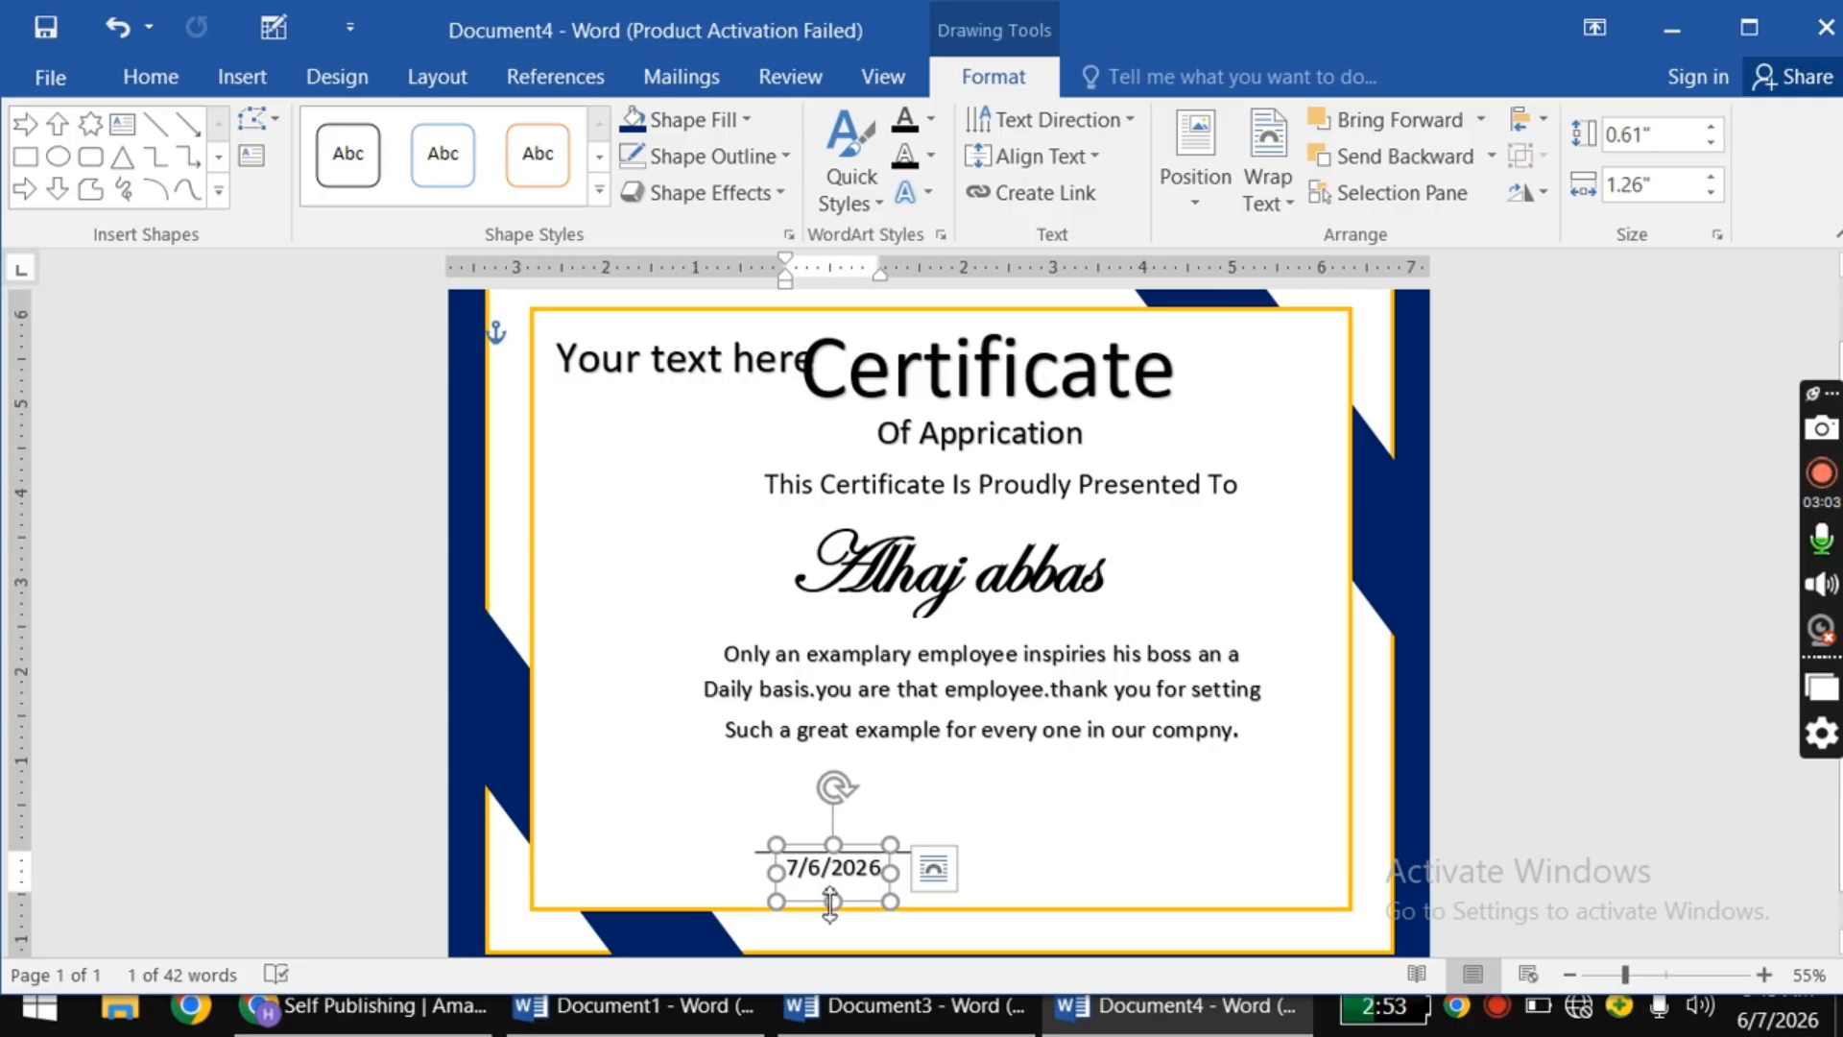
pyautogui.moveTo(830, 903); pyautogui.dragTo(833, 883)
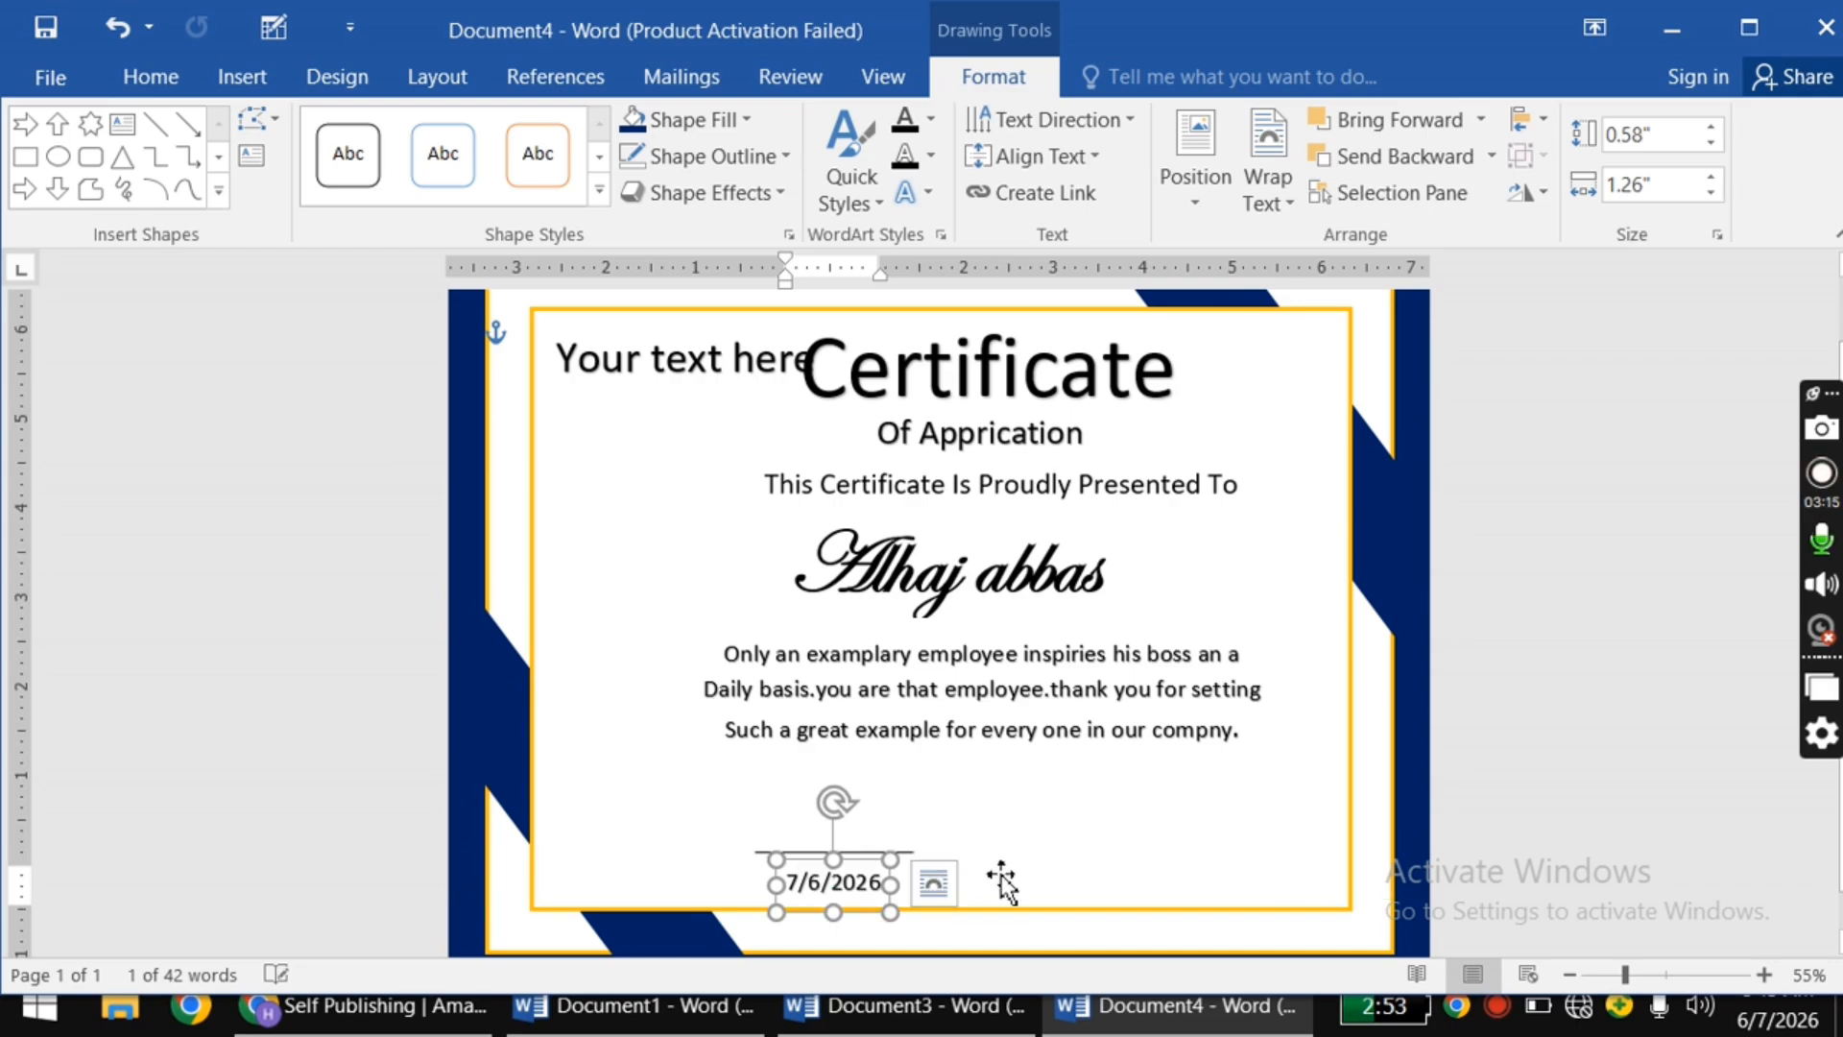
pyautogui.click(1037, 874)
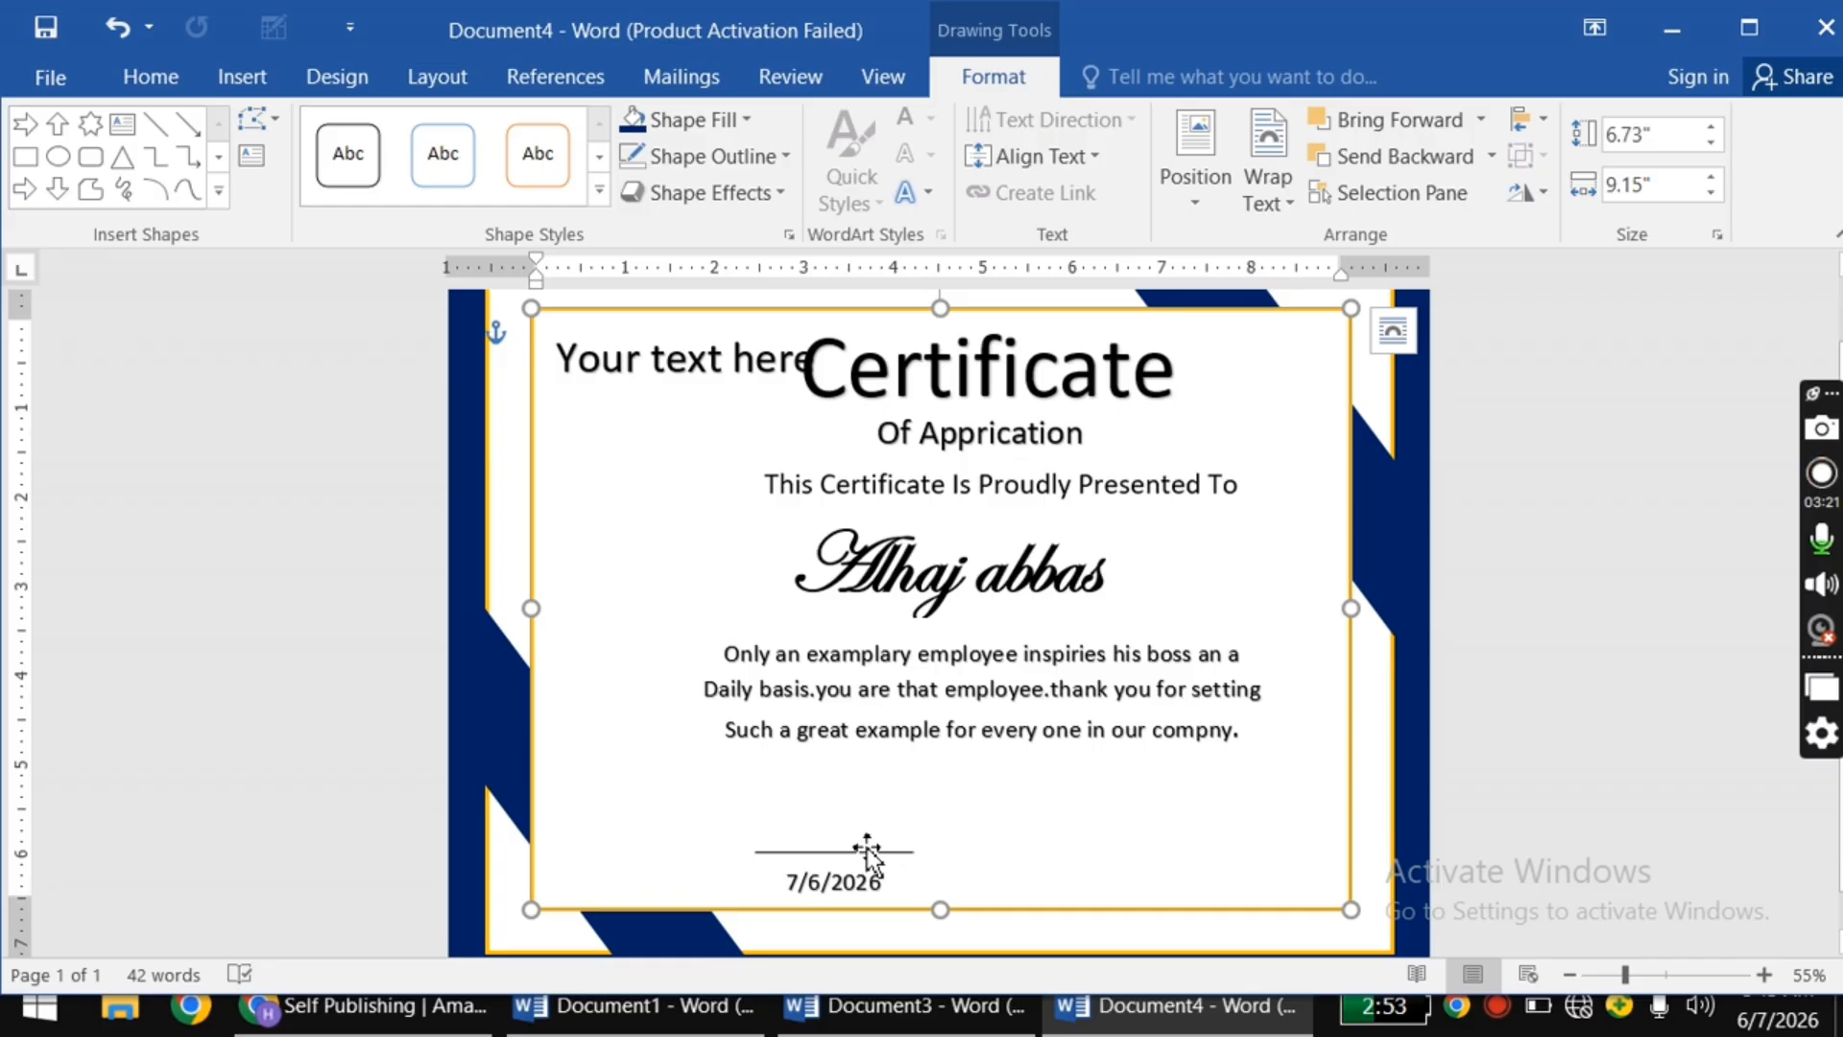
pyautogui.click(867, 852)
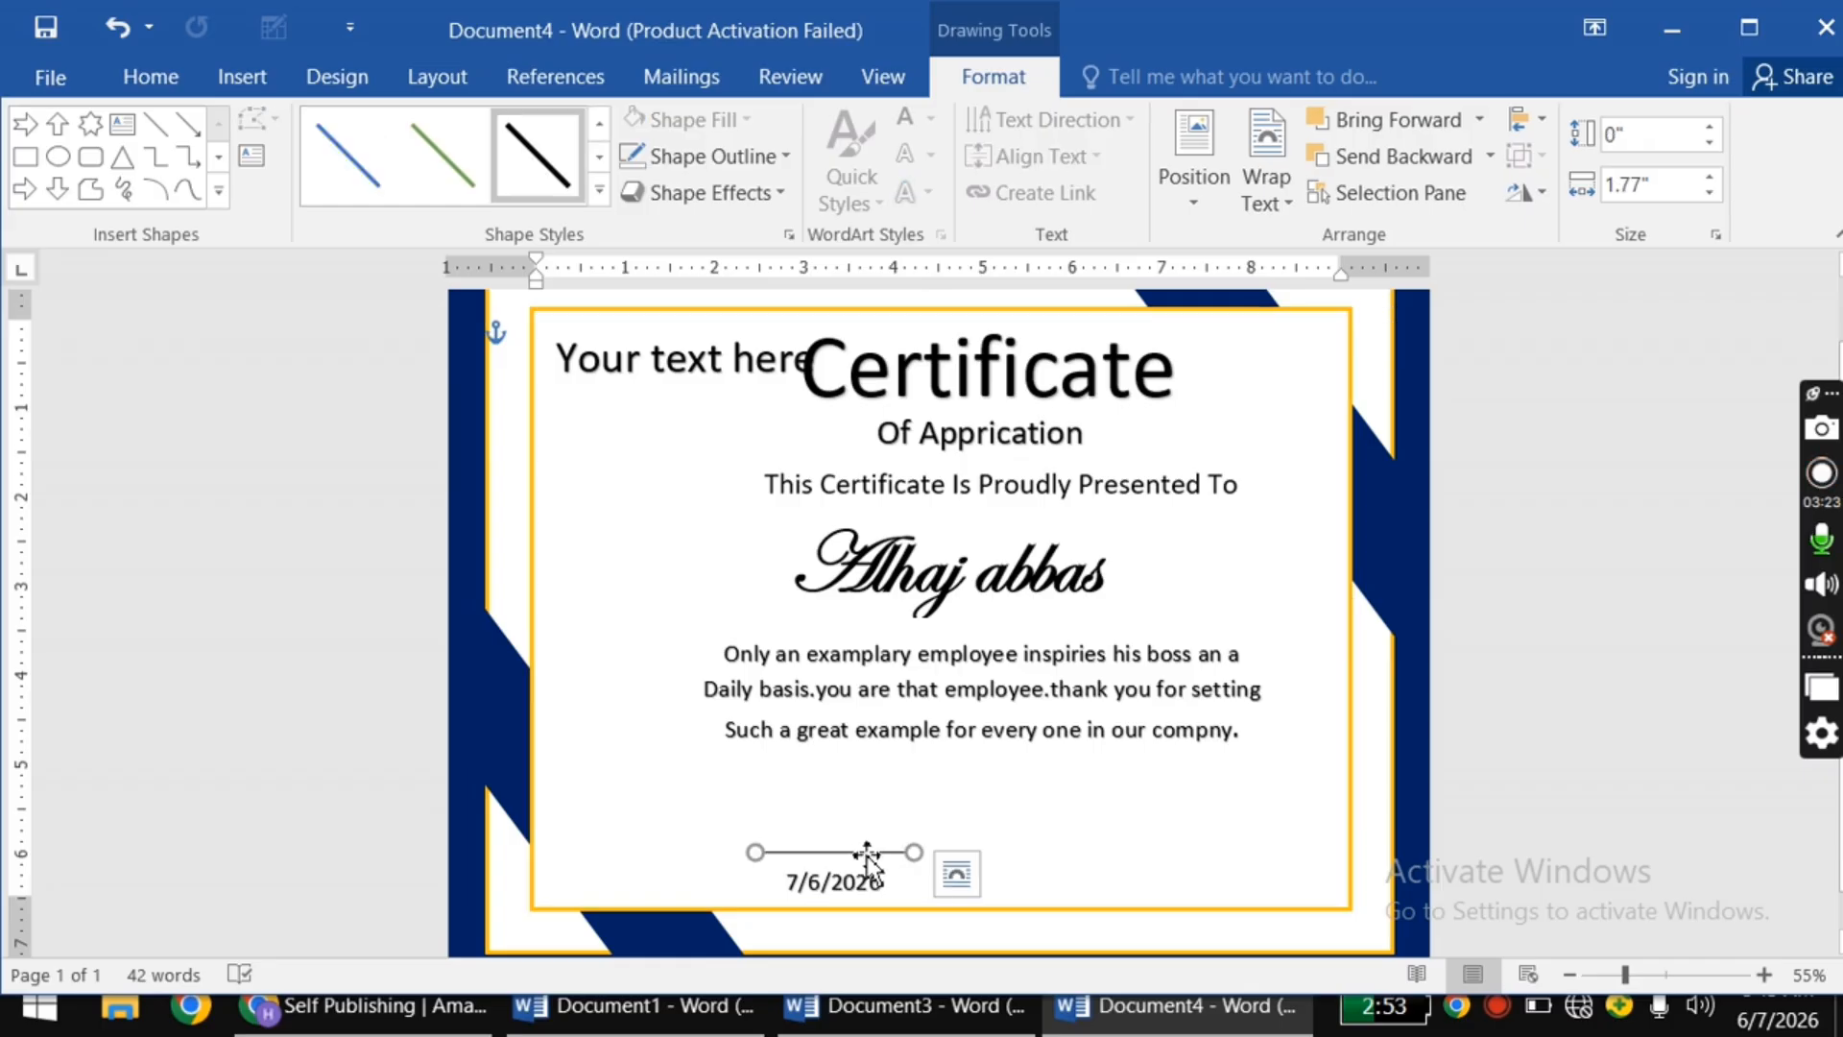
pyautogui.moveTo(866, 853); pyautogui.dragTo(867, 860)
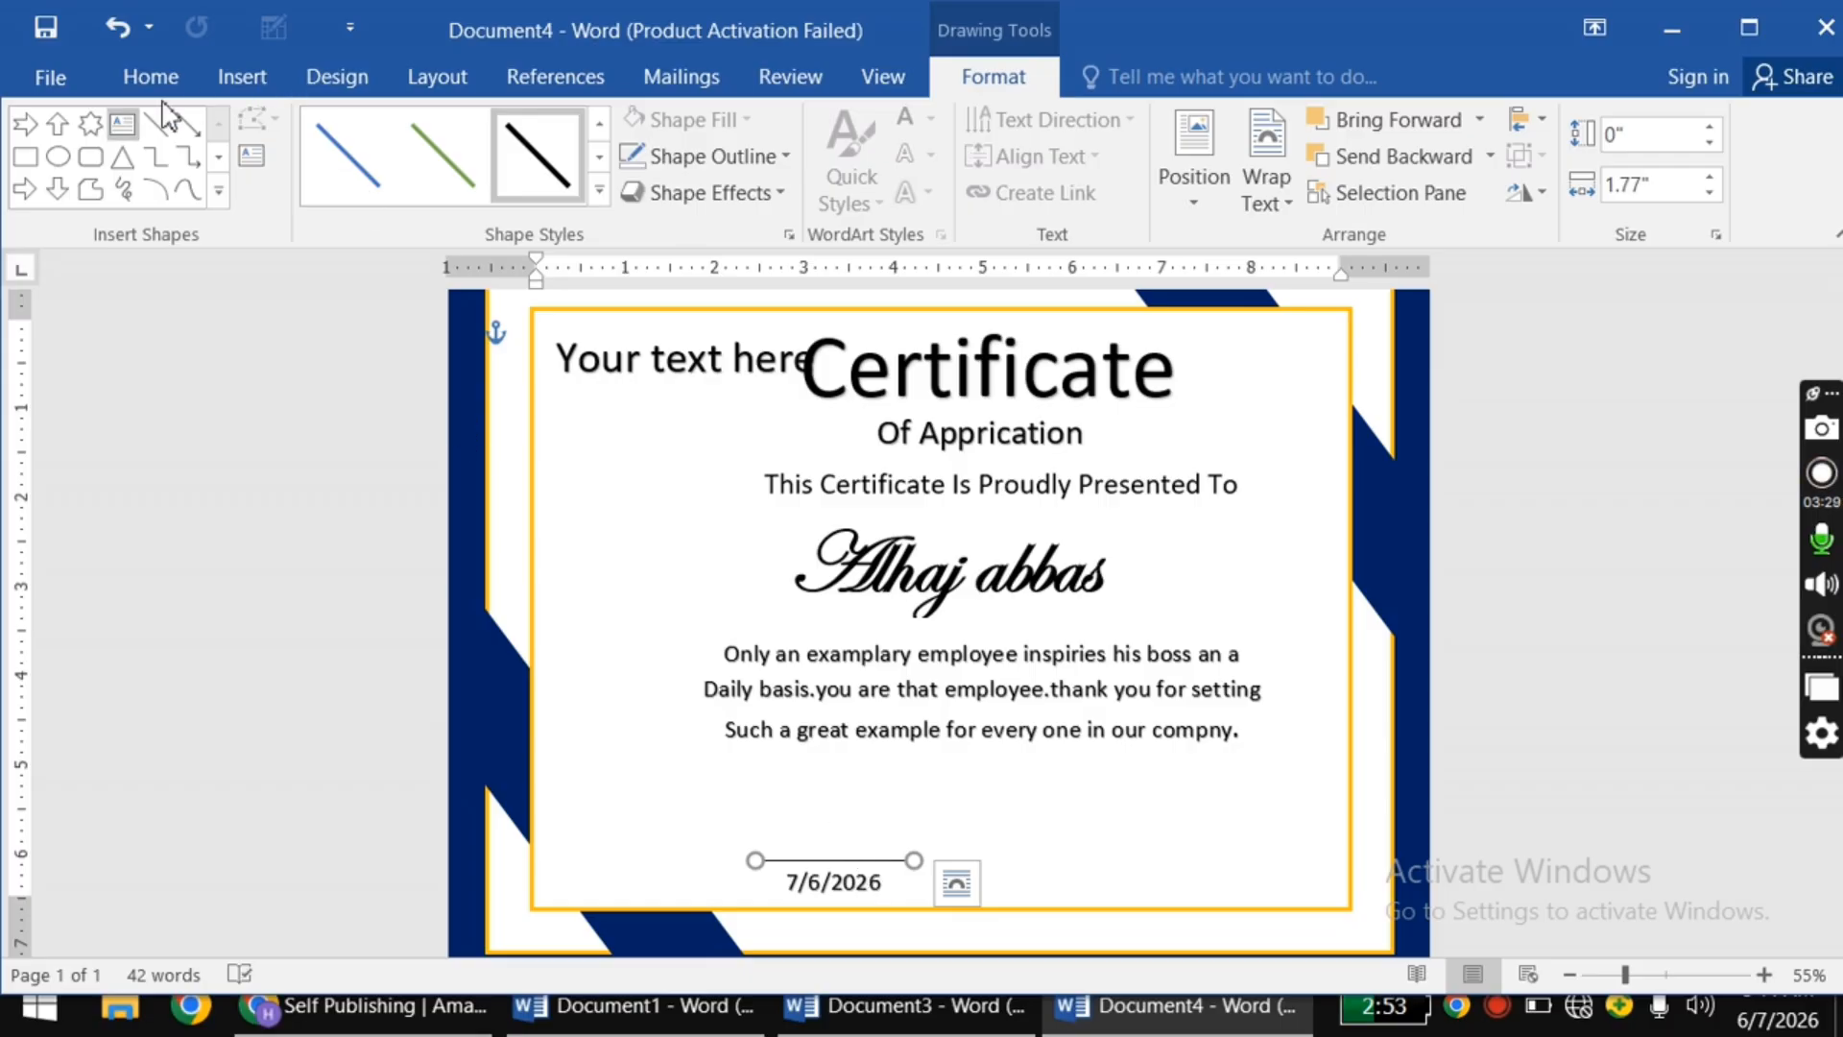
# Step: Insert another plain black WordArt text, place it above the line and replace its text with date
pyautogui.click(242, 77)
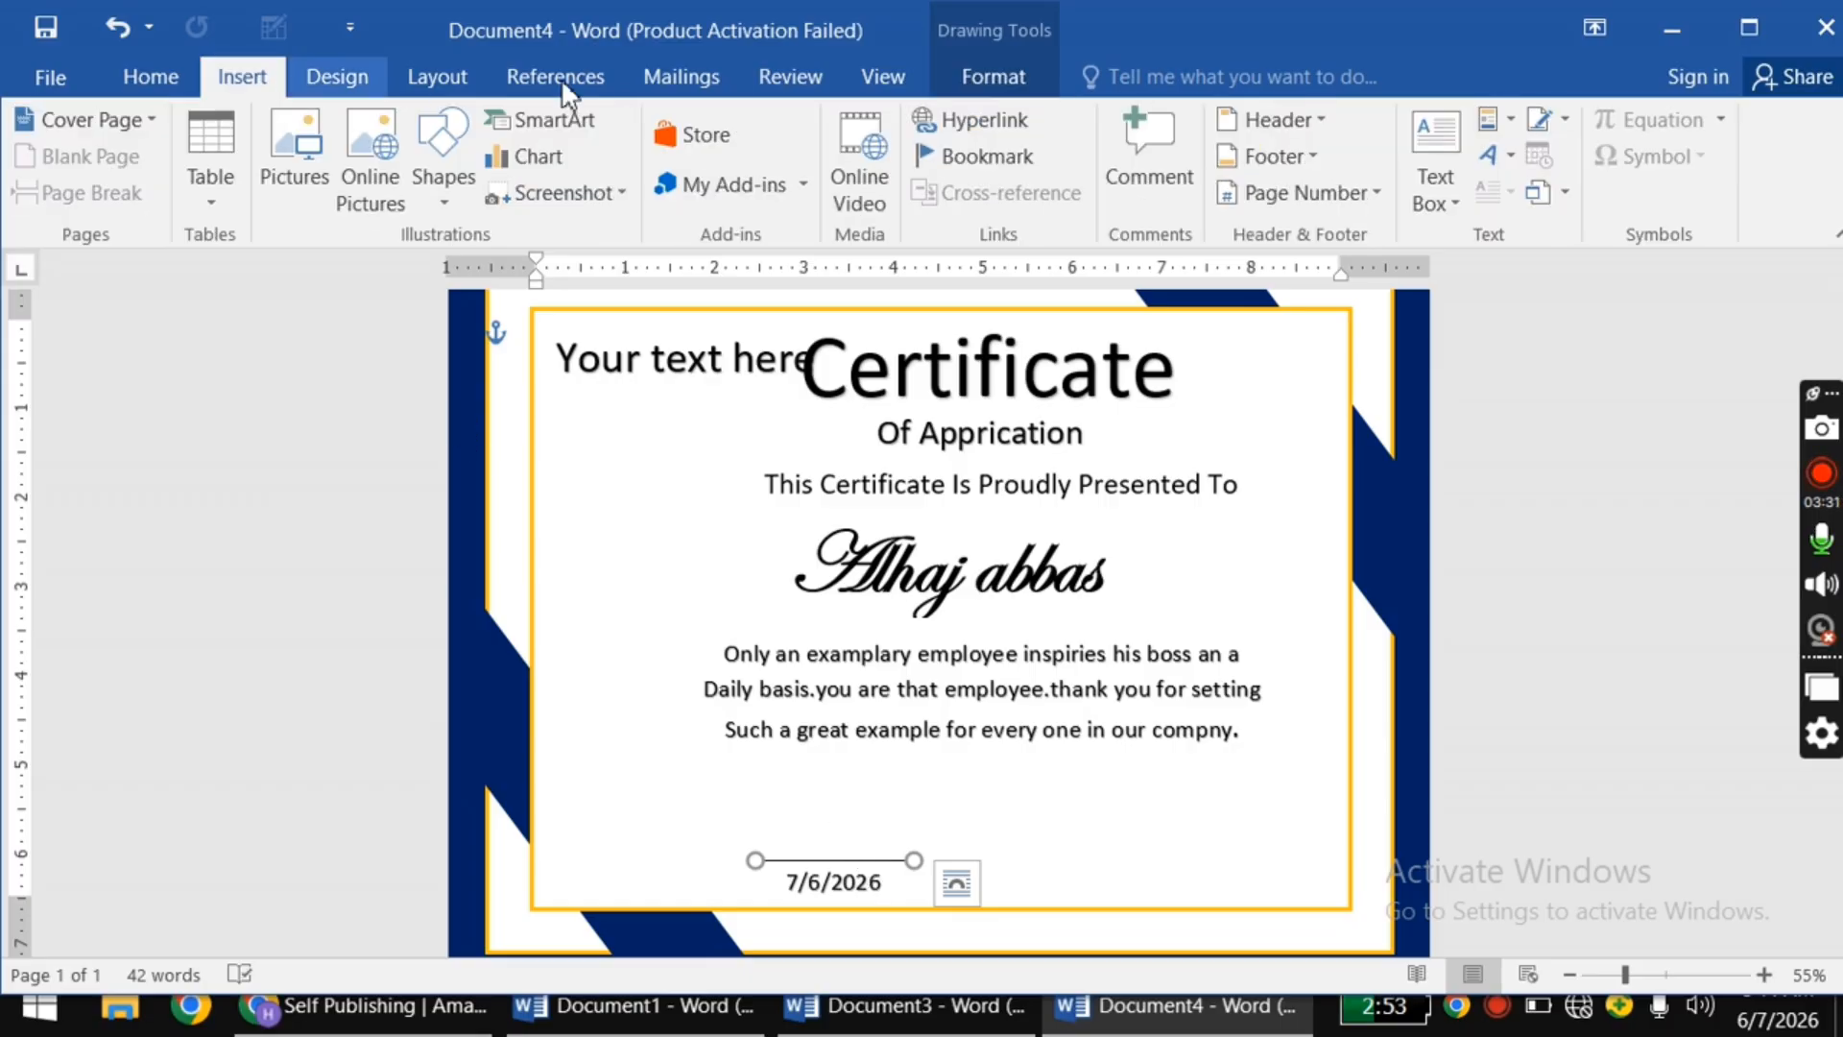
pyautogui.click(1492, 156)
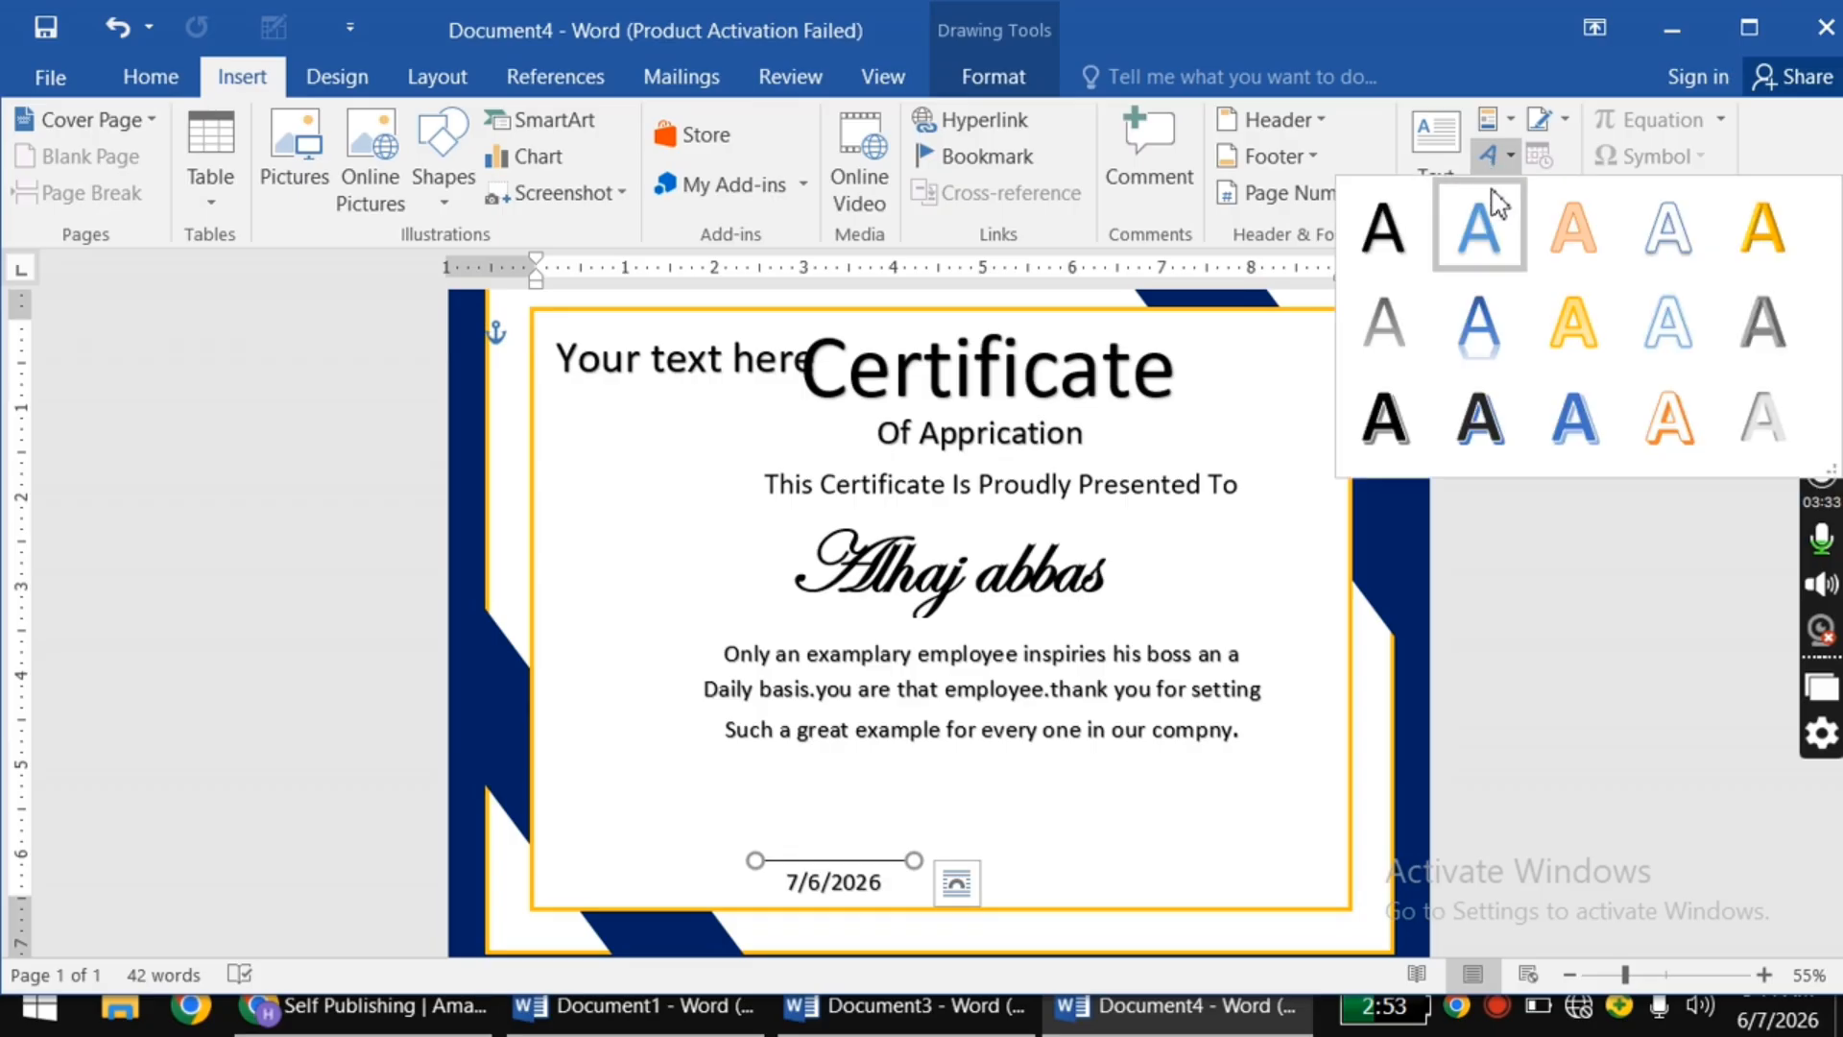
pyautogui.click(1383, 229)
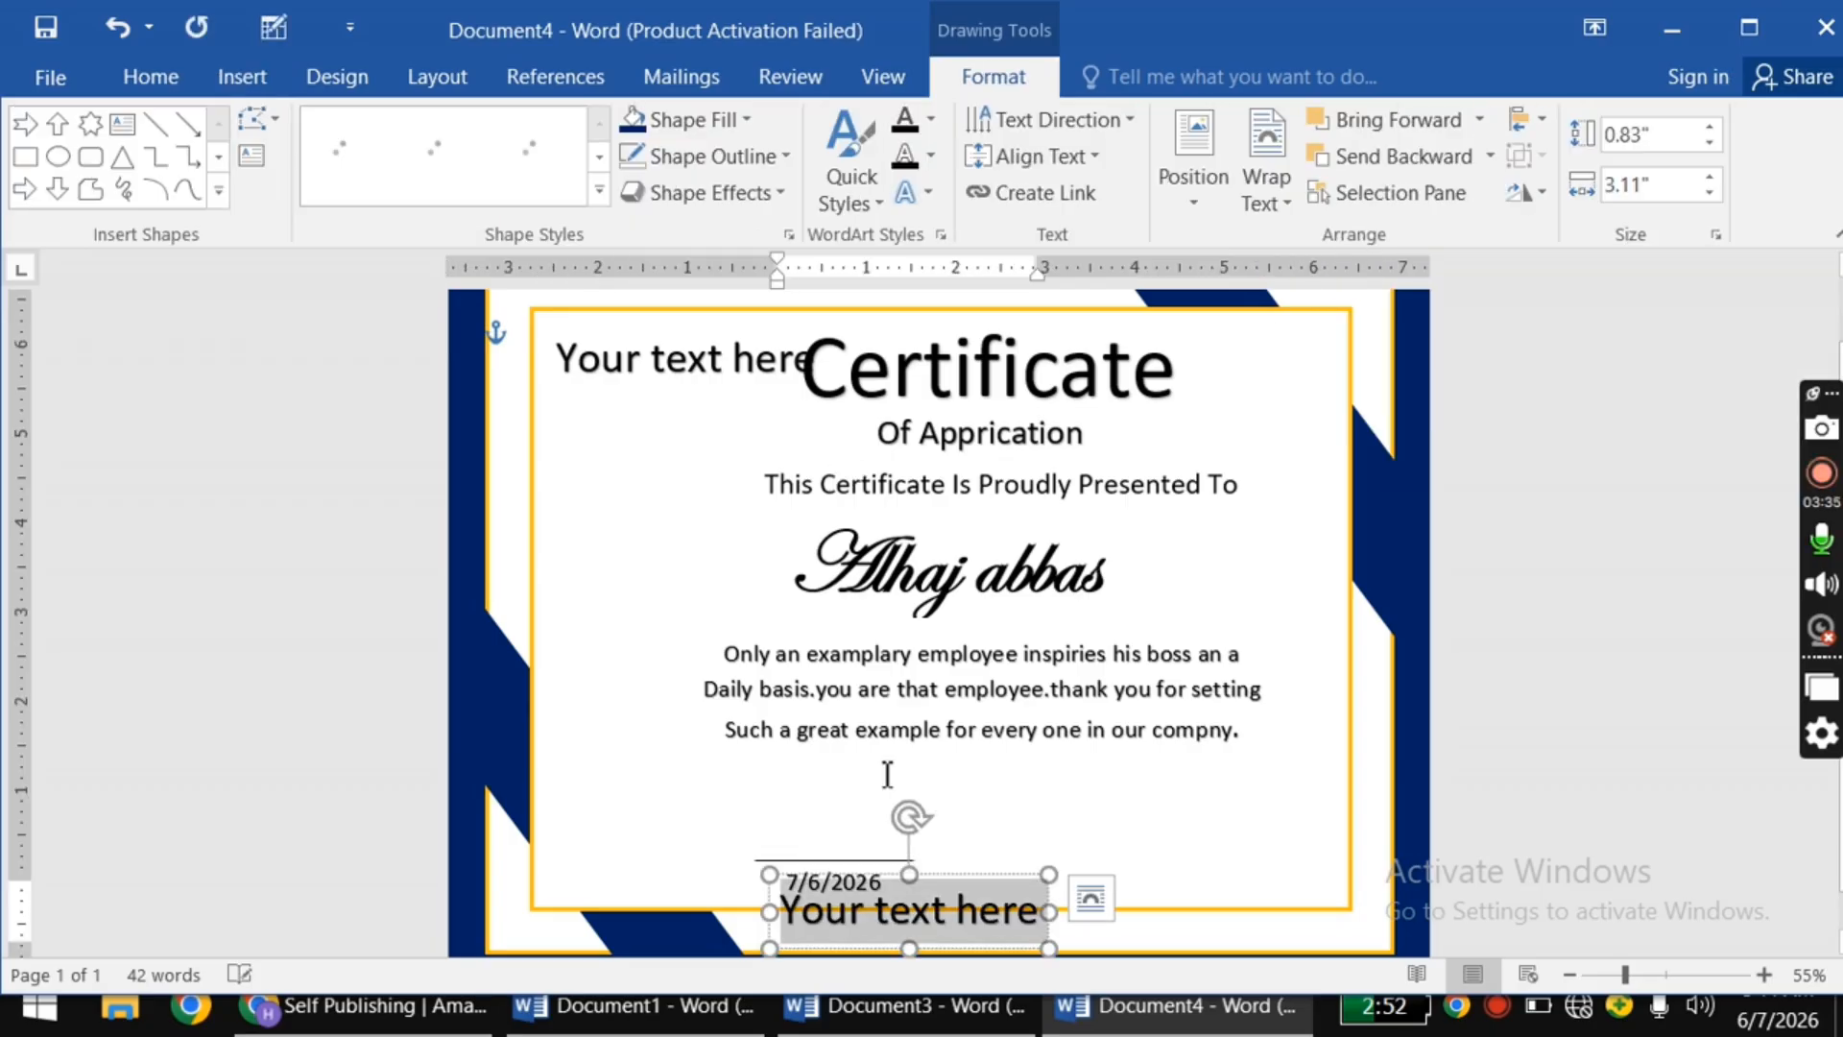
pyautogui.moveTo(952, 875); pyautogui.dragTo(877, 772)
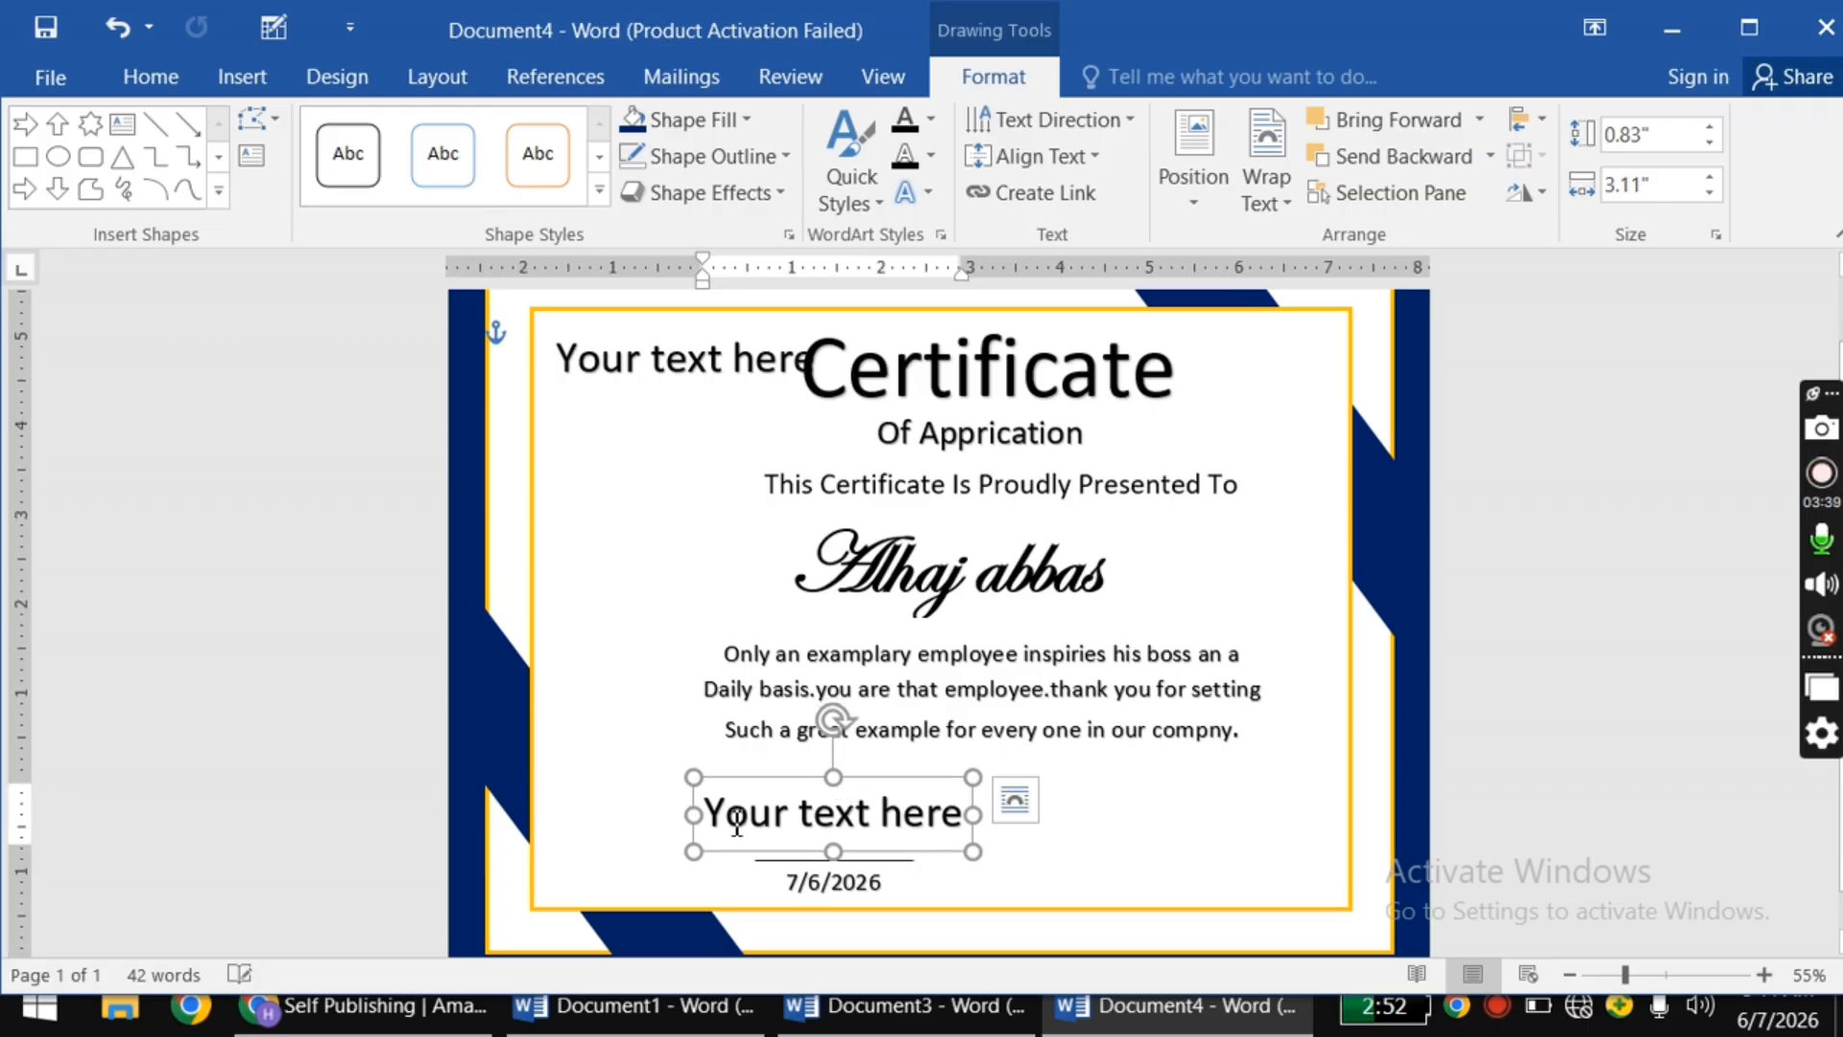
pyautogui.tripleClick(786, 821)
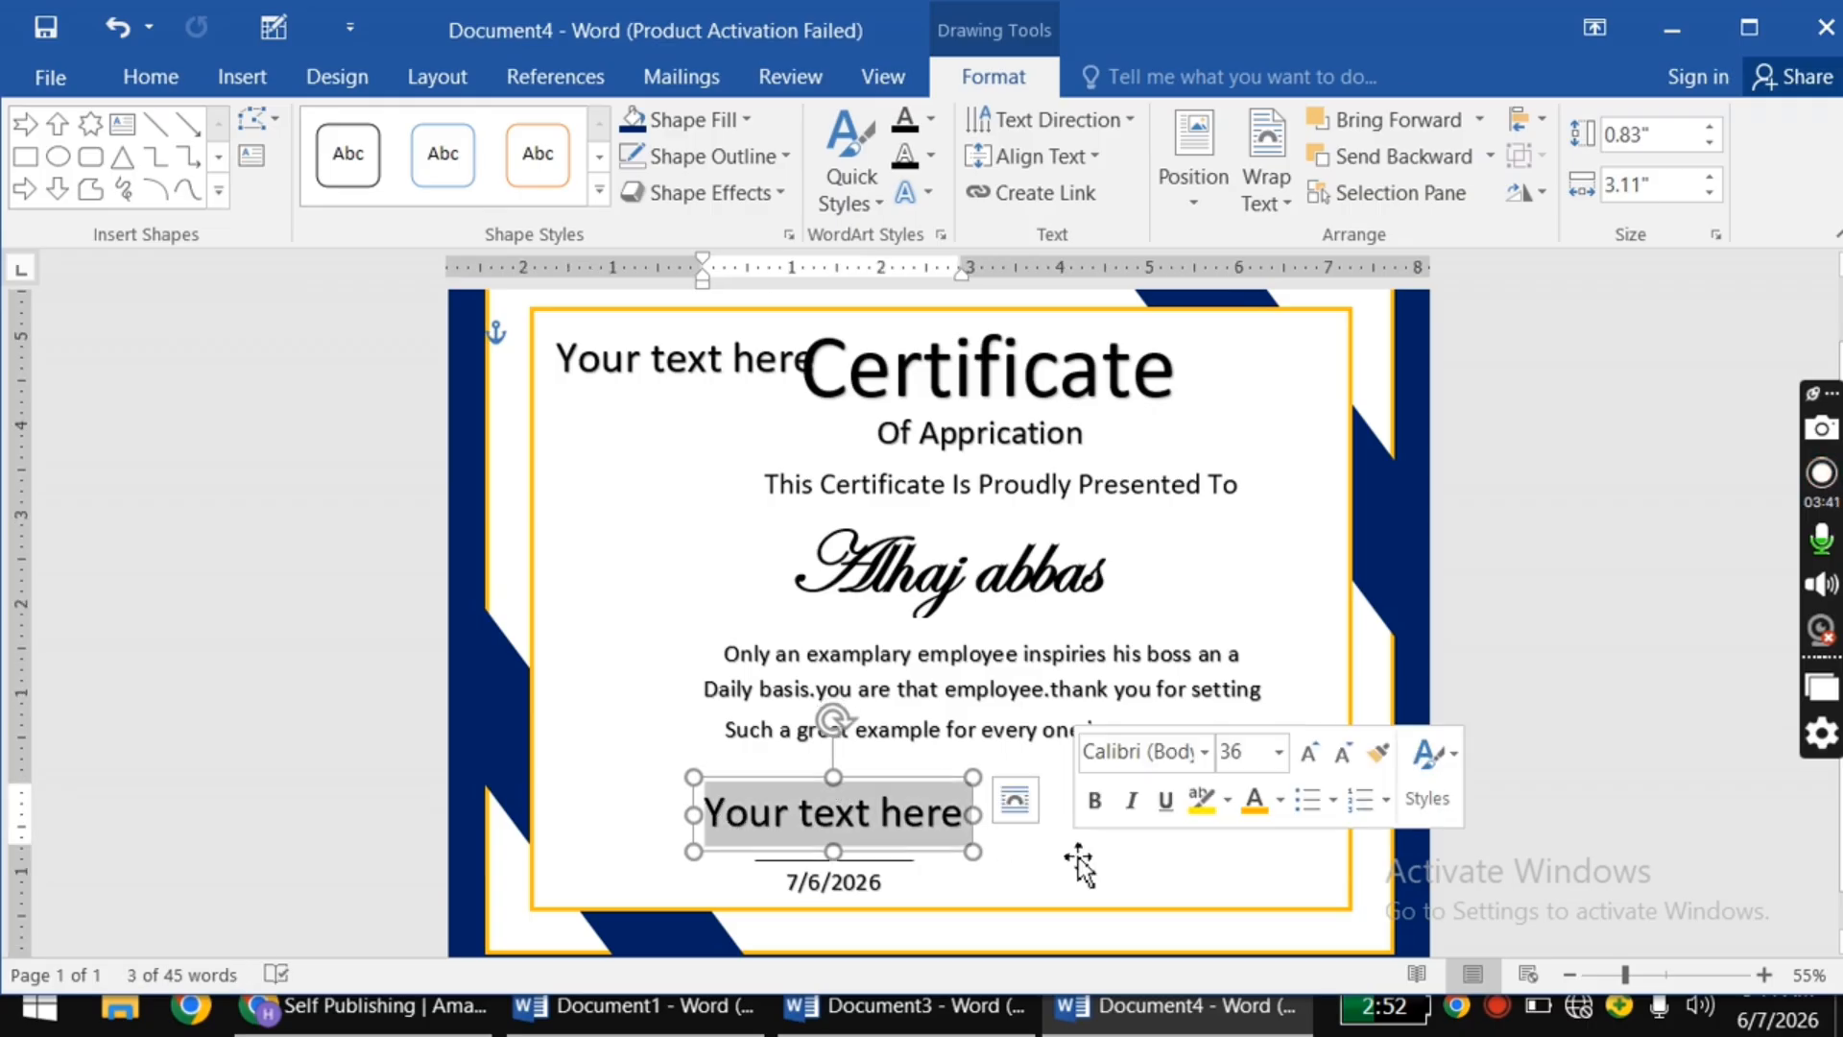
pyautogui.write('date')
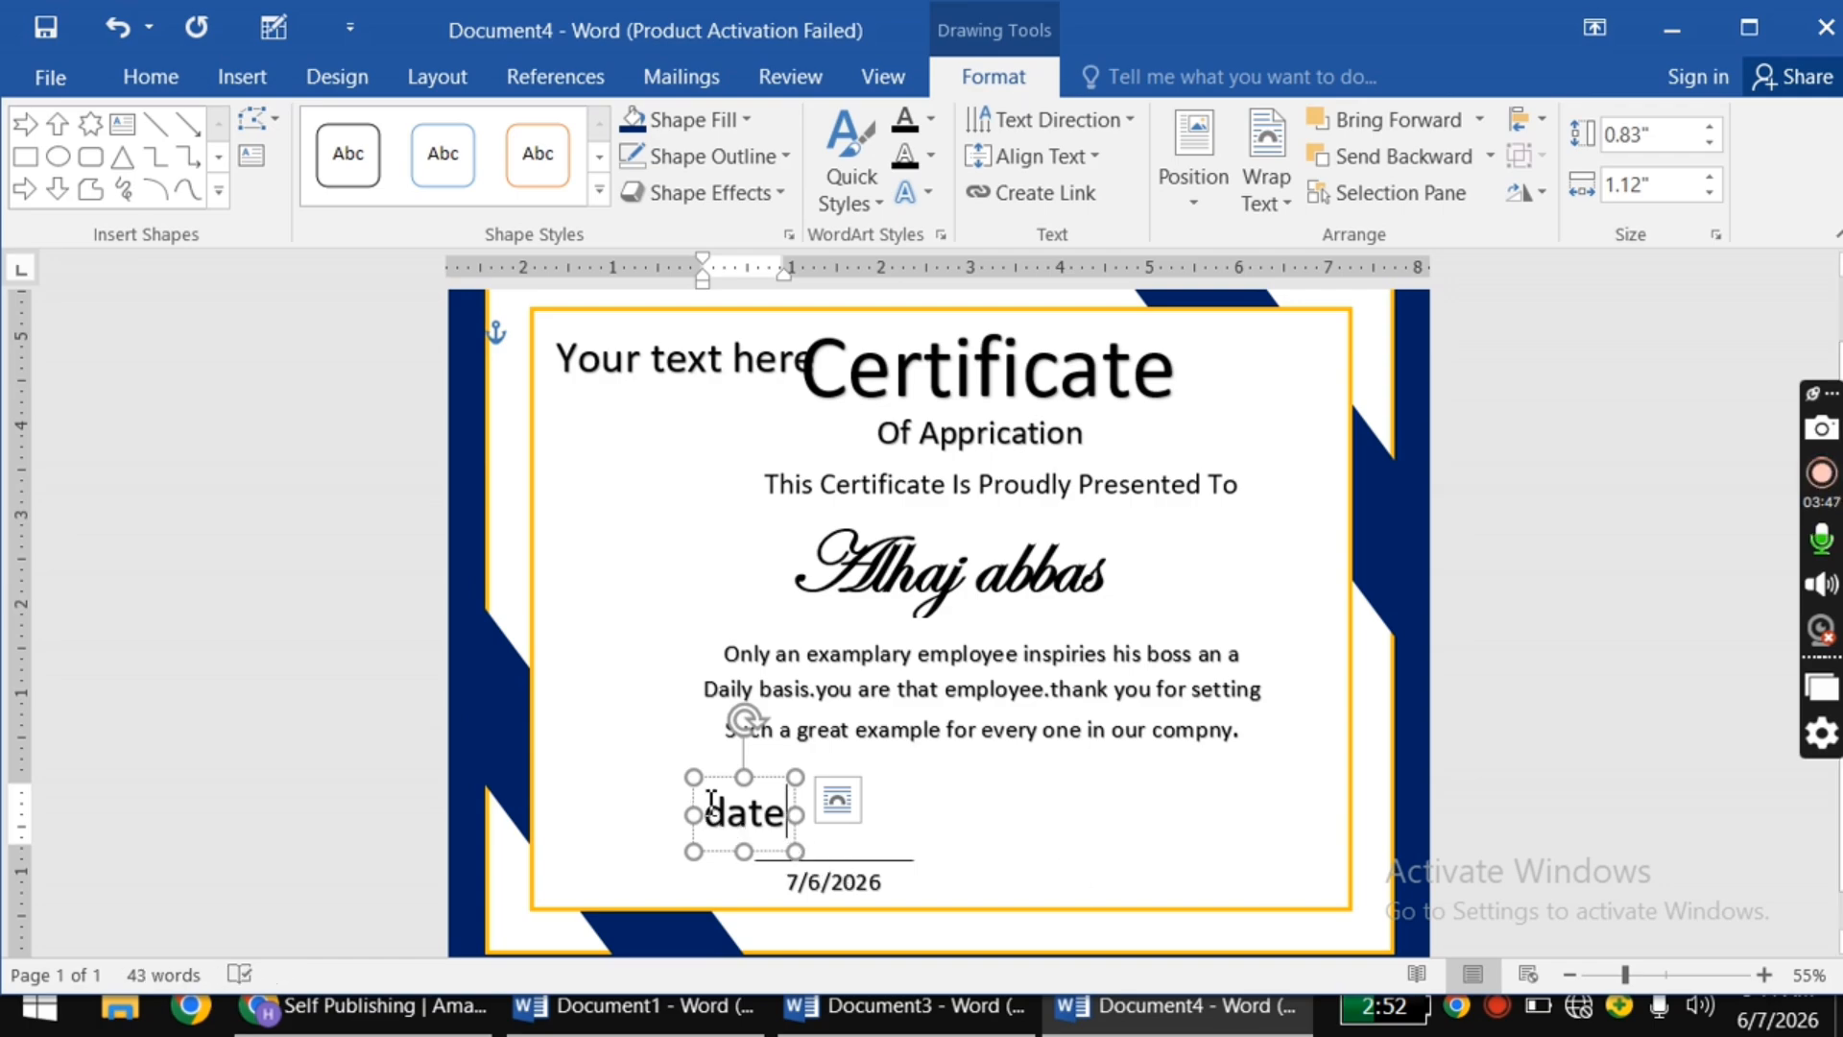
# Step: Change the letter case of the date label so it reads Date
pyautogui.moveTo(706, 814); pyautogui.dragTo(792, 815)
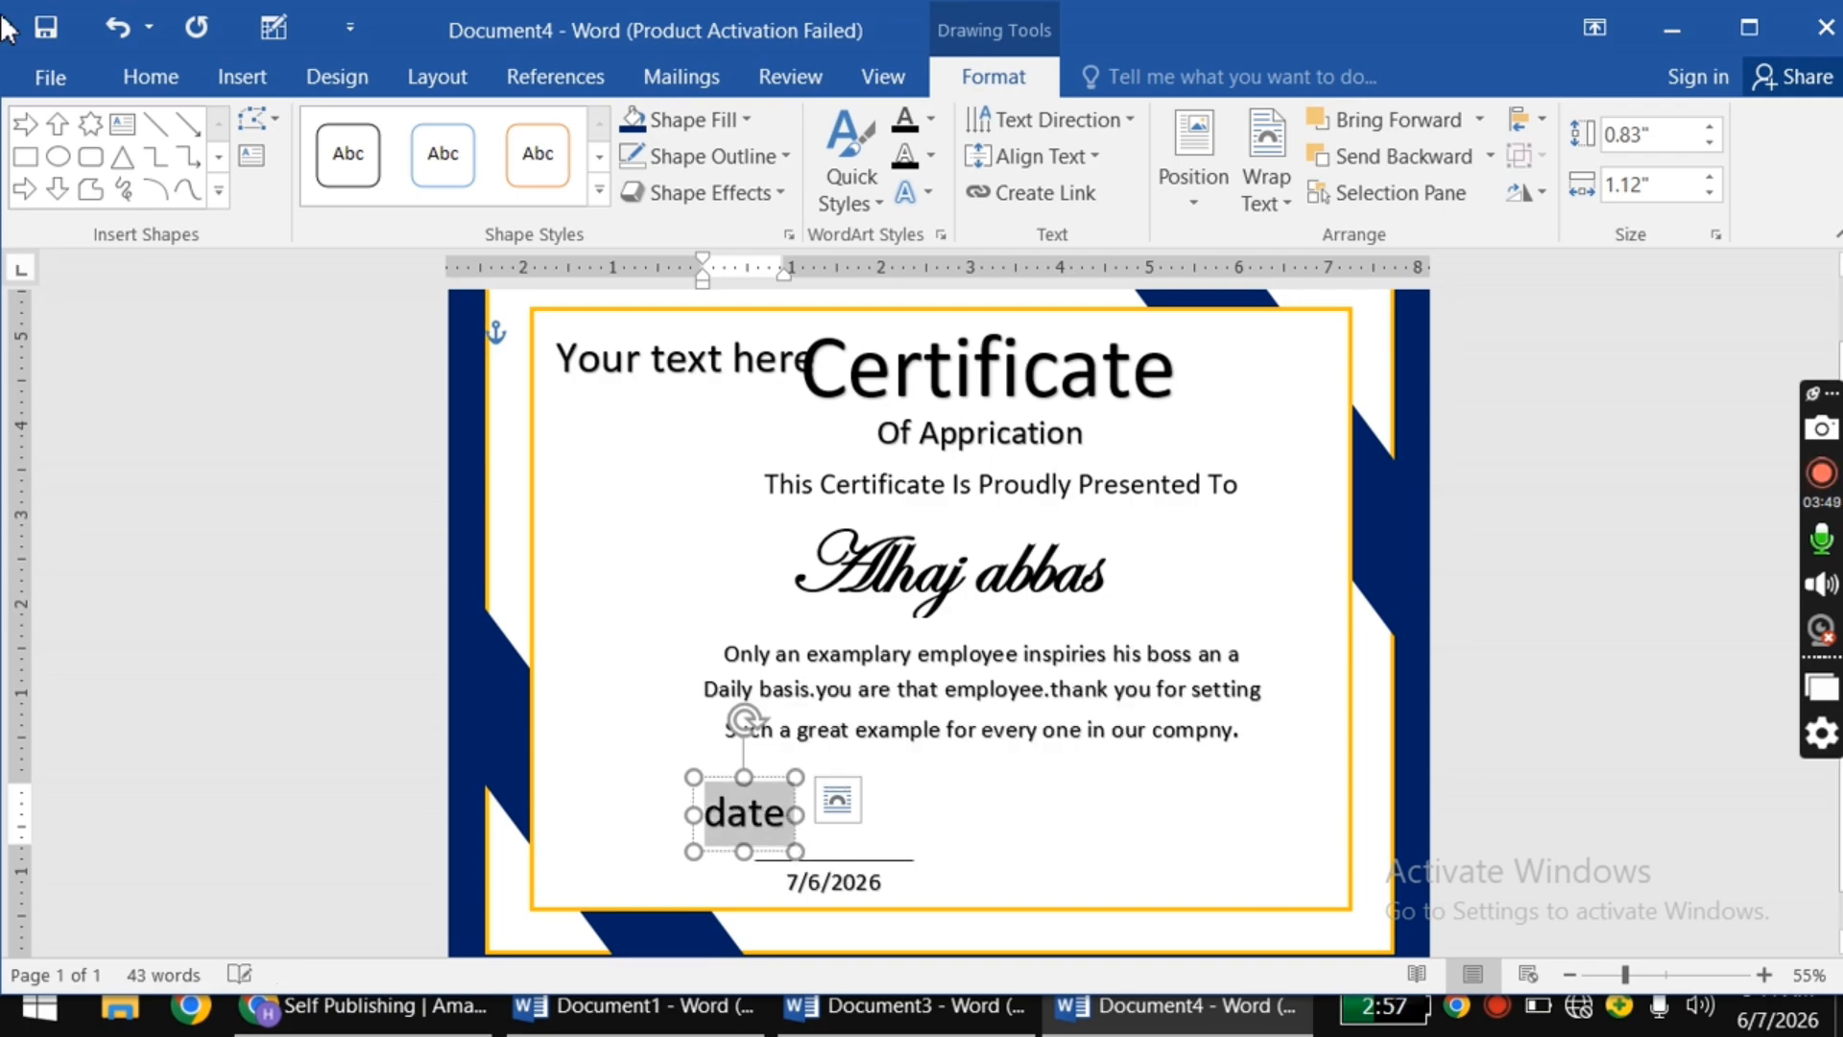
pyautogui.click(151, 77)
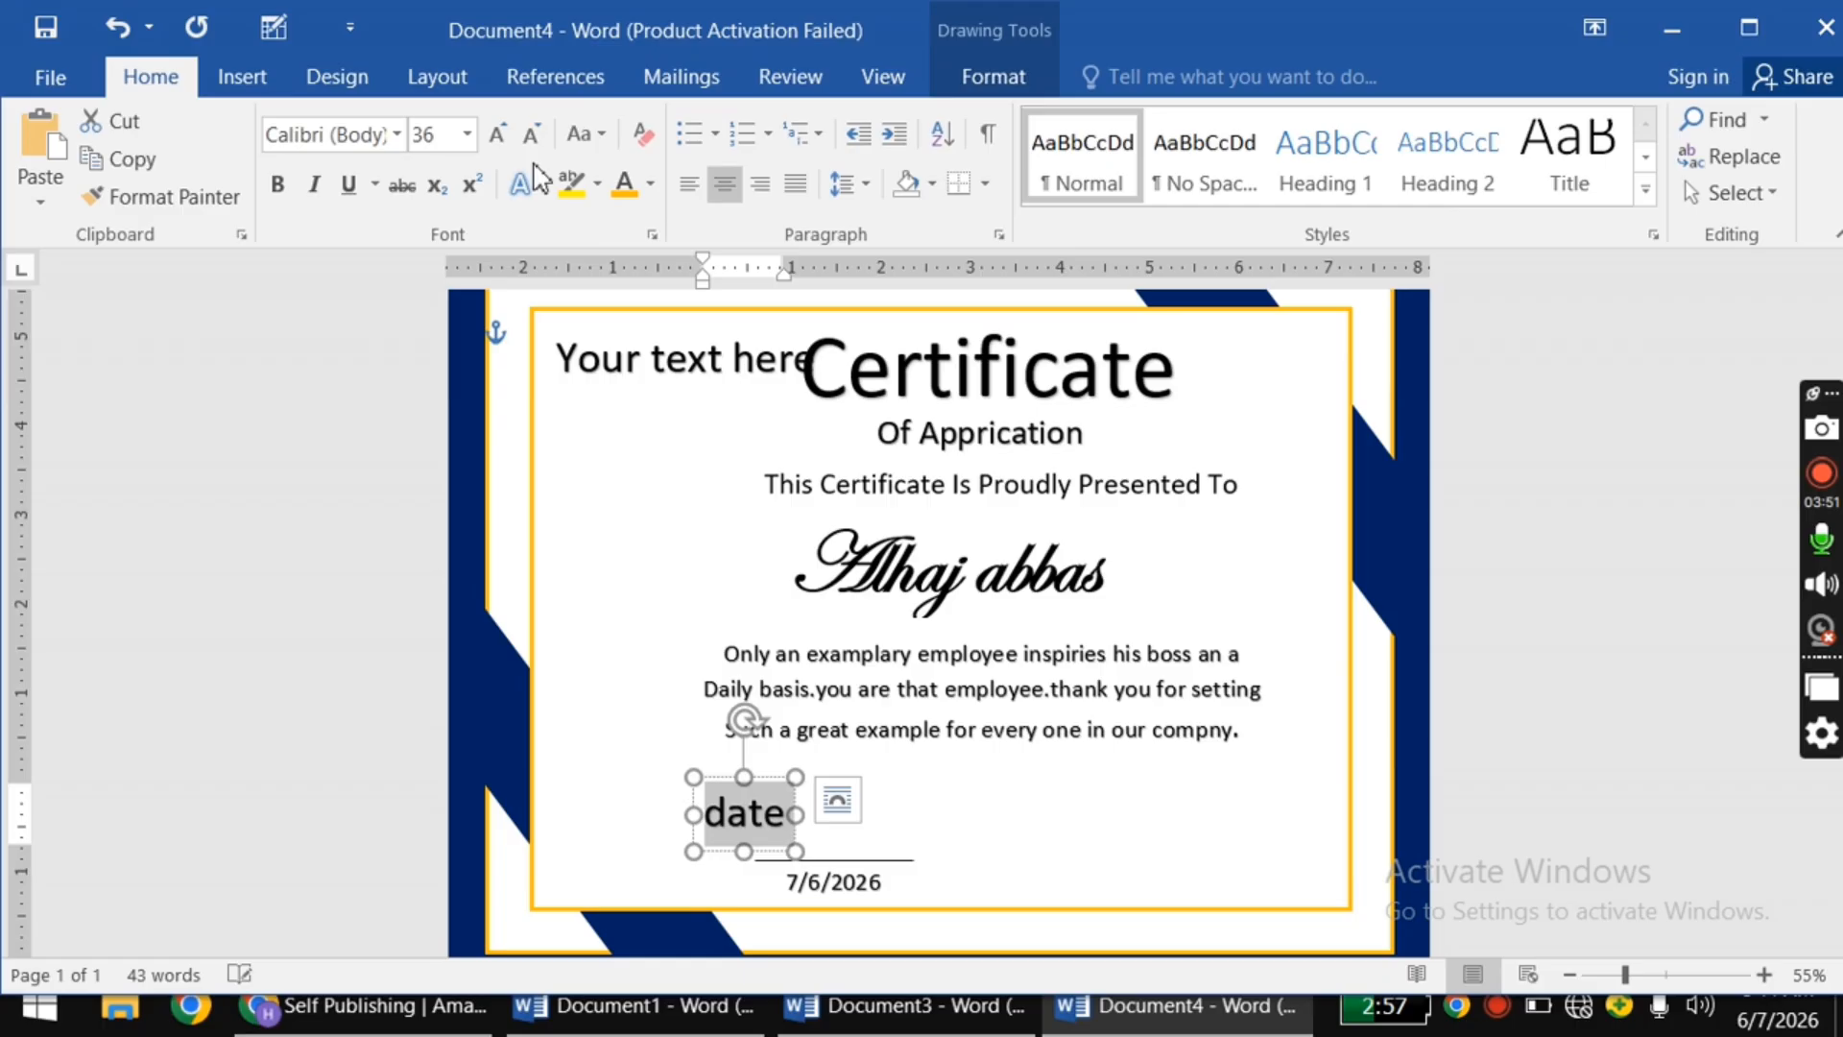
pyautogui.click(596, 135)
pyautogui.click(629, 288)
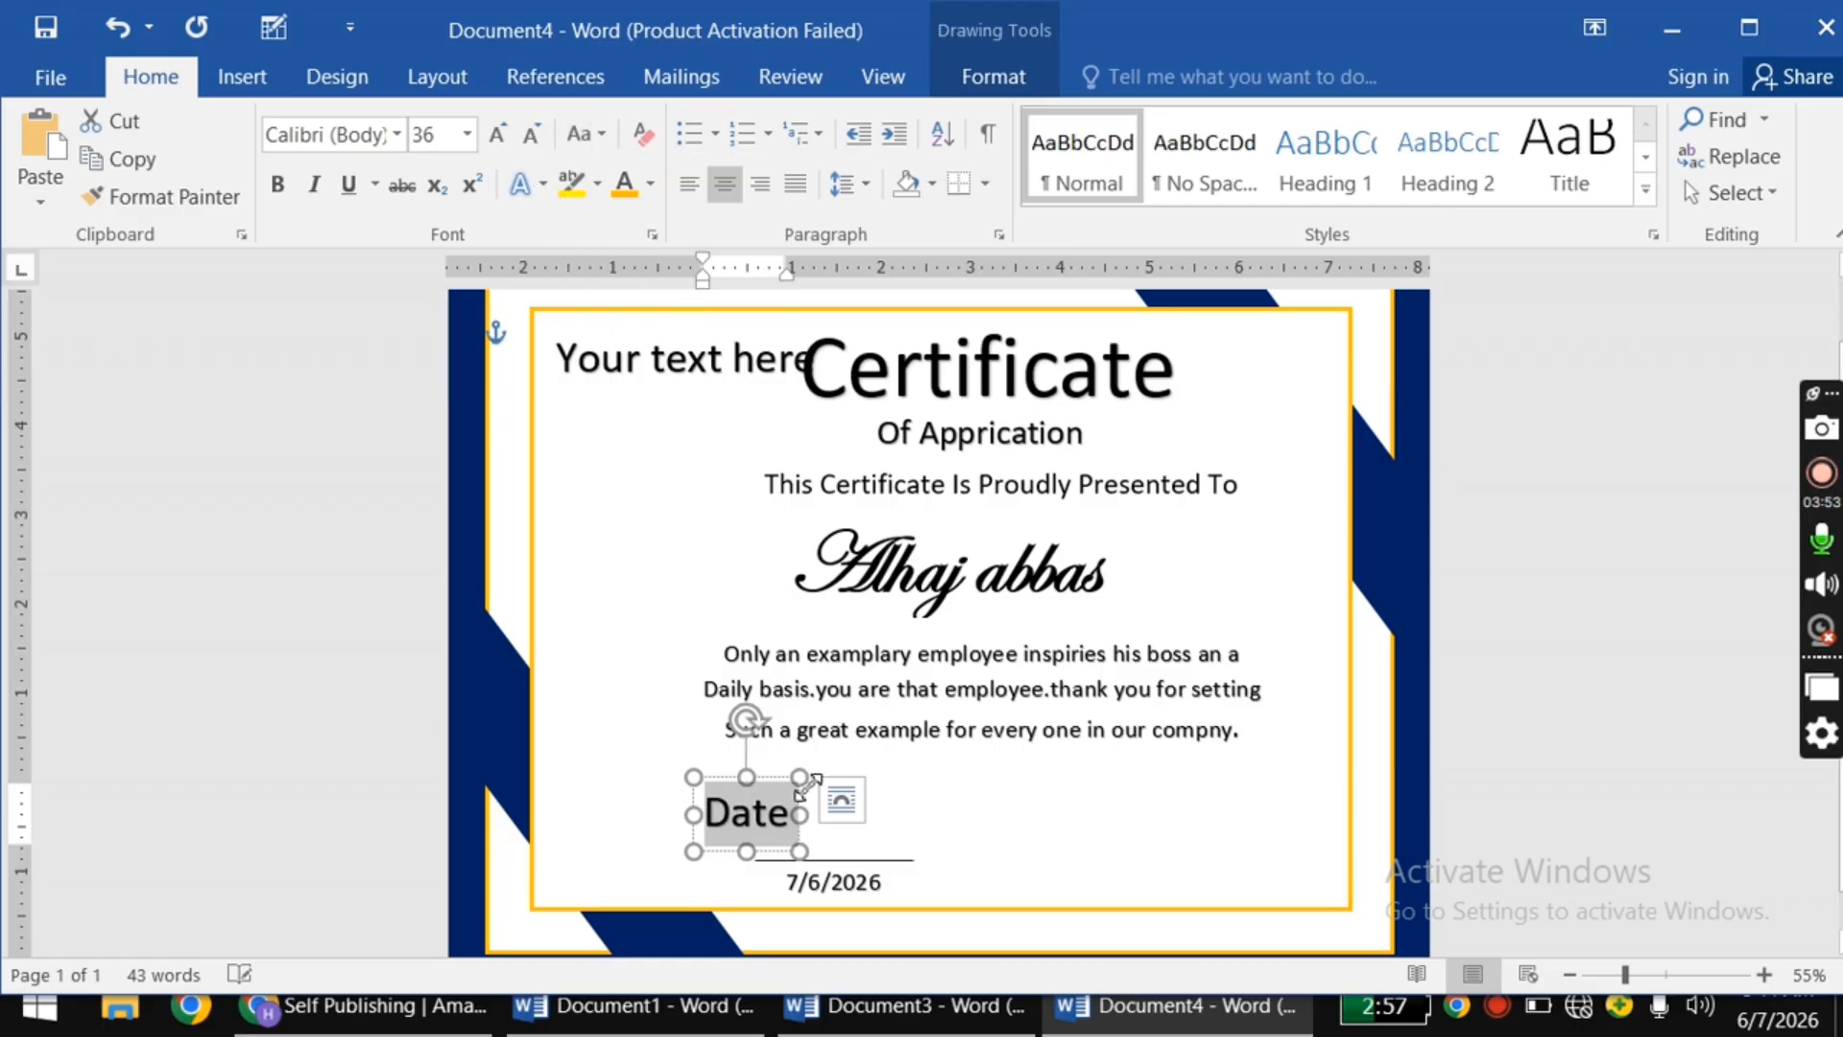
# Step: Reduce the Date label to font size 26 and position it just above the line
pyautogui.click(533, 135)
pyautogui.click(533, 134)
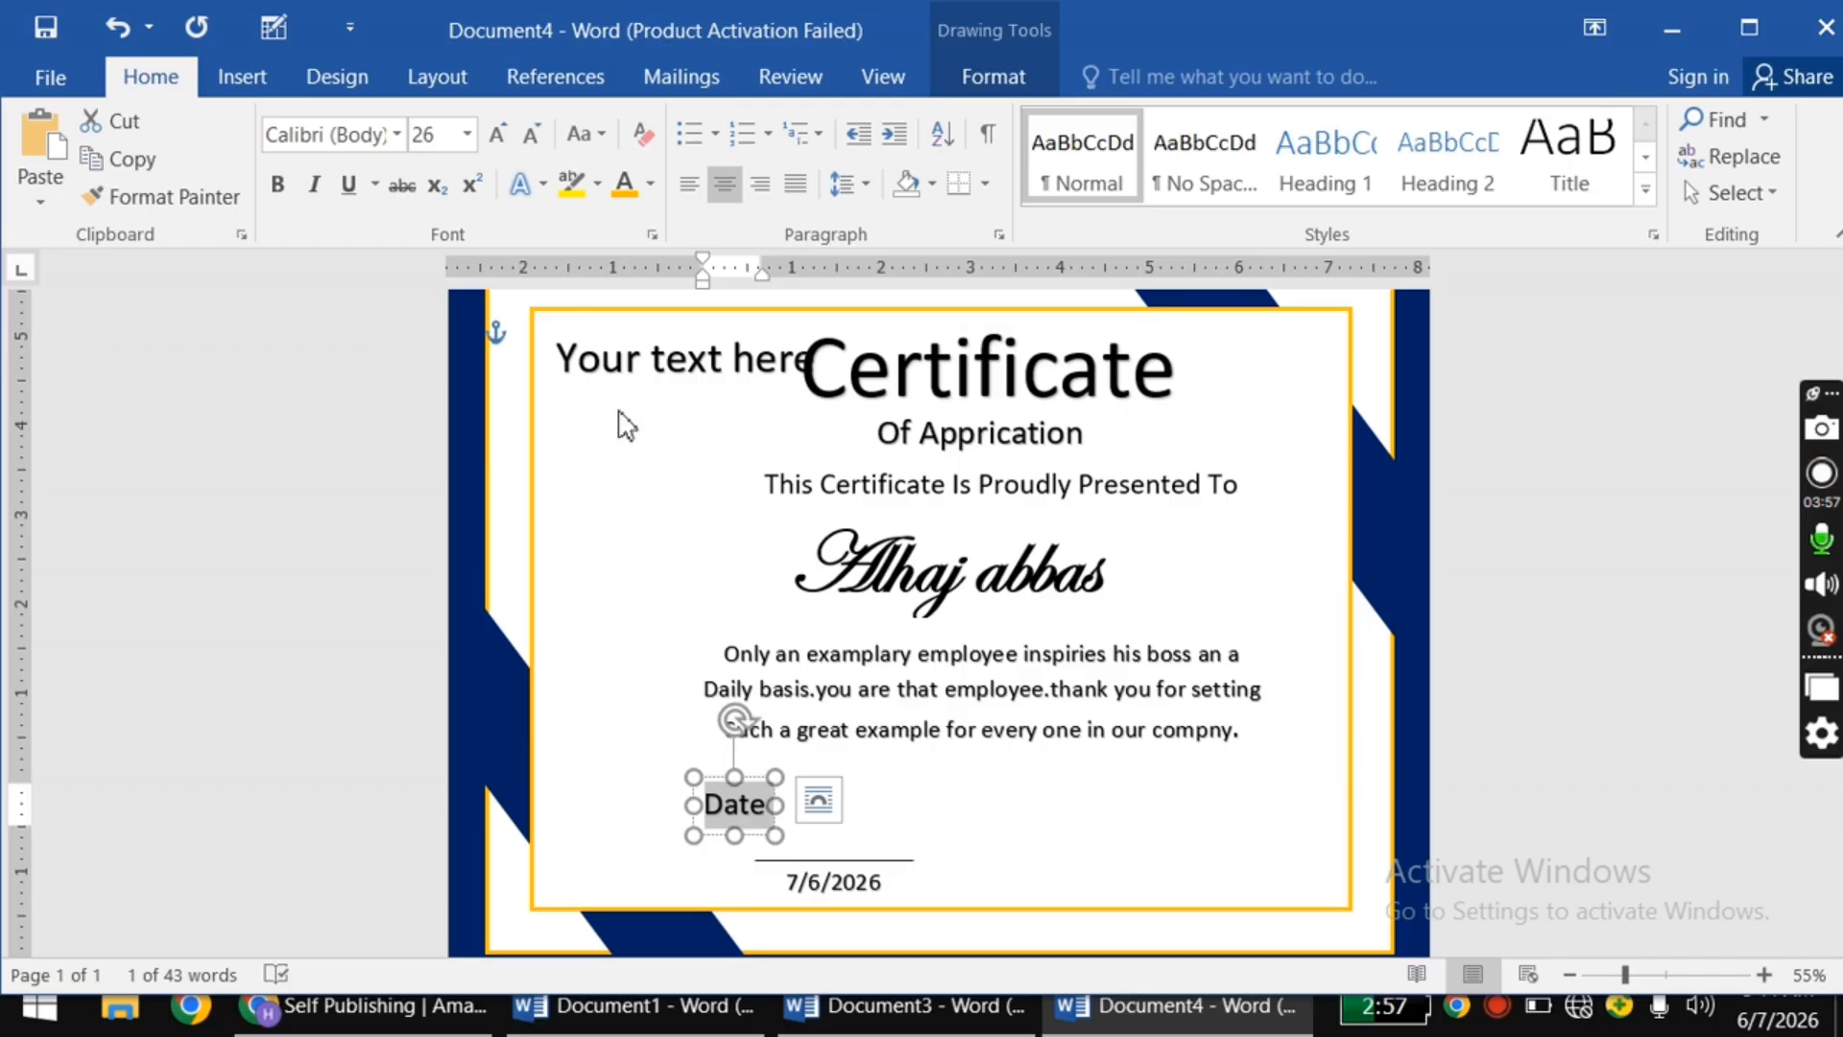
pyautogui.moveTo(756, 789); pyautogui.dragTo(823, 861)
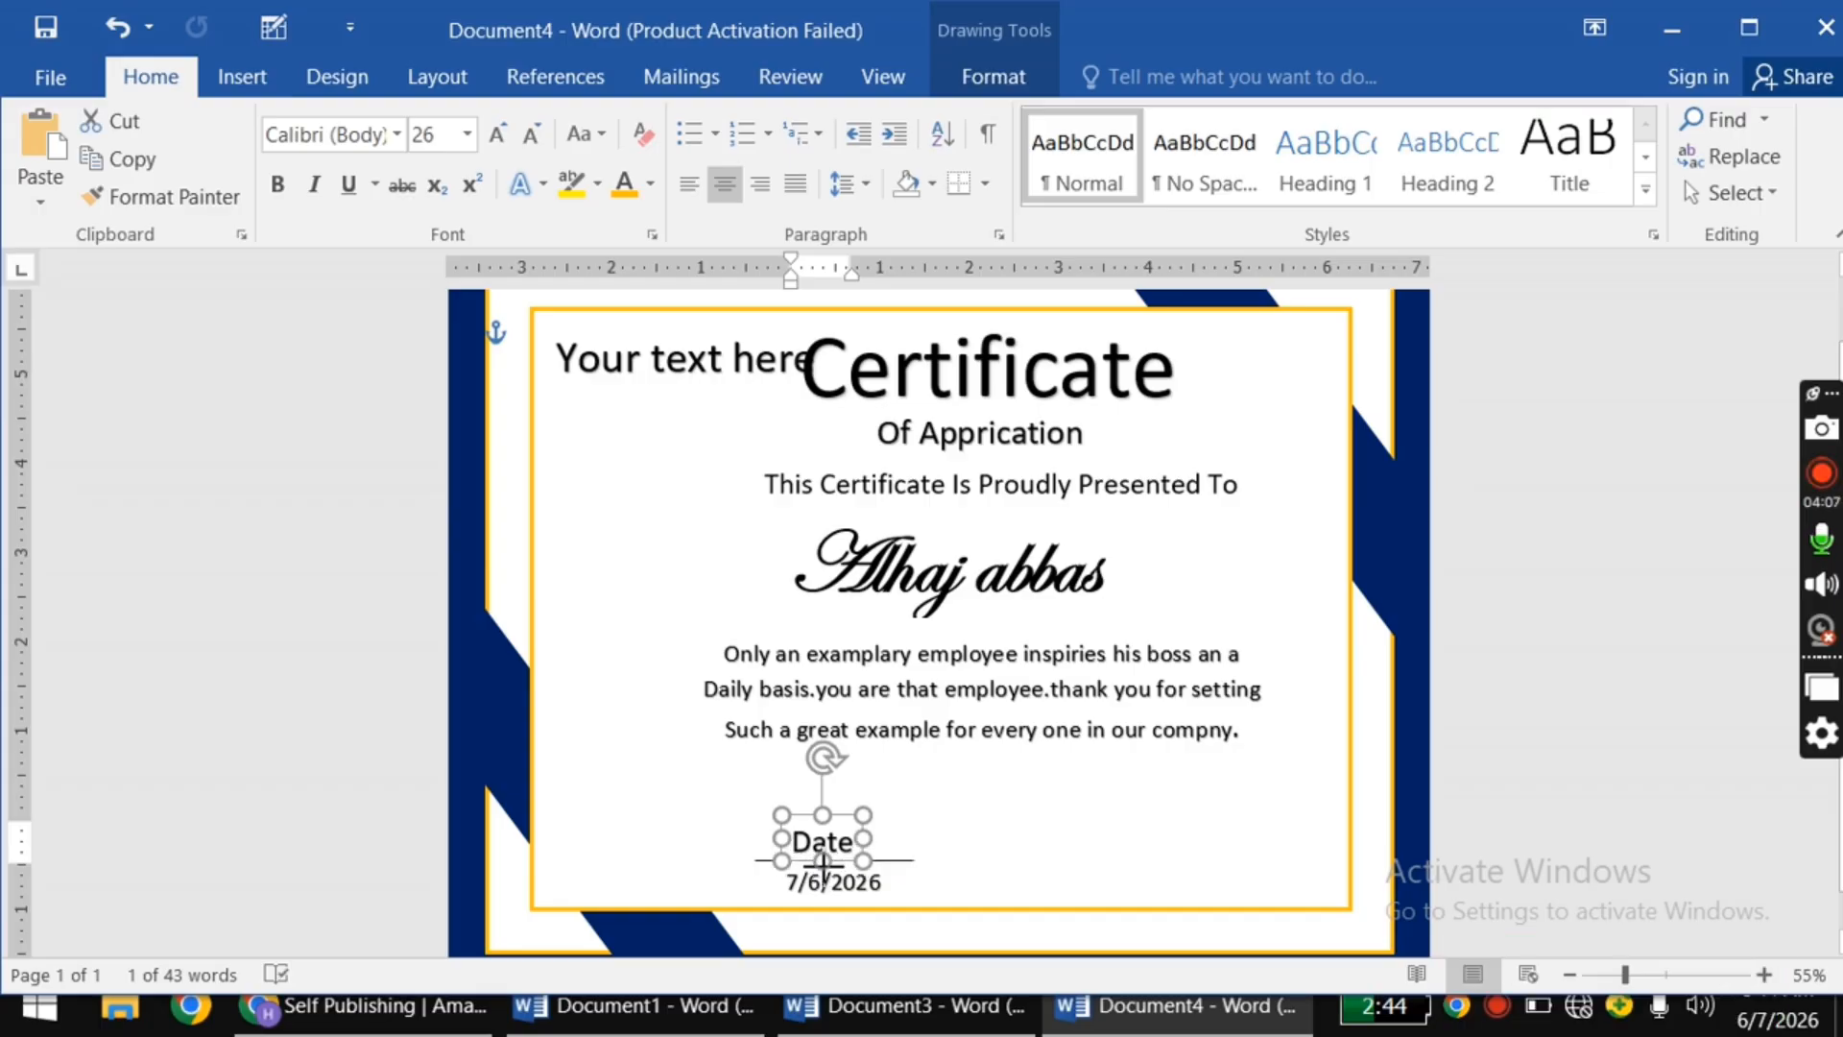
pyautogui.click(994, 867)
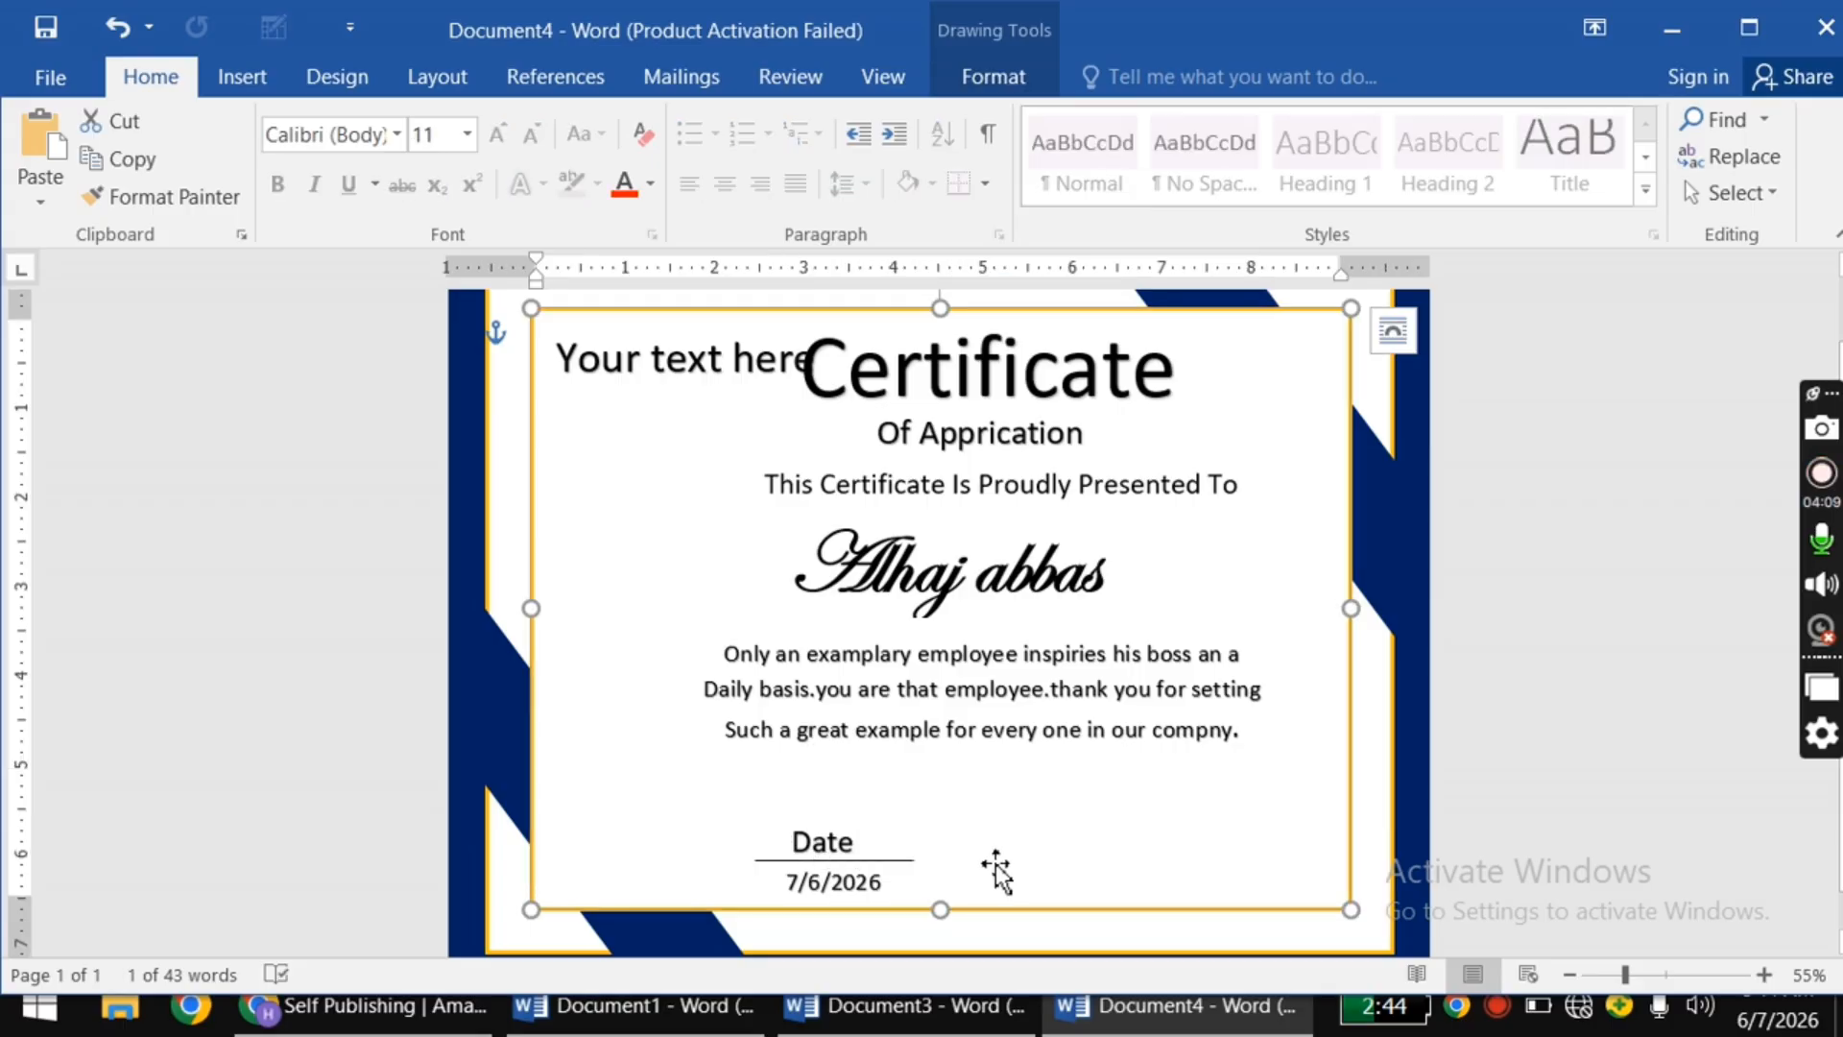
# Step: Draw a horizontal line about 1.88" long to the right of the date line, level with it, and apply the thick black theme style
pyautogui.click(907, 861)
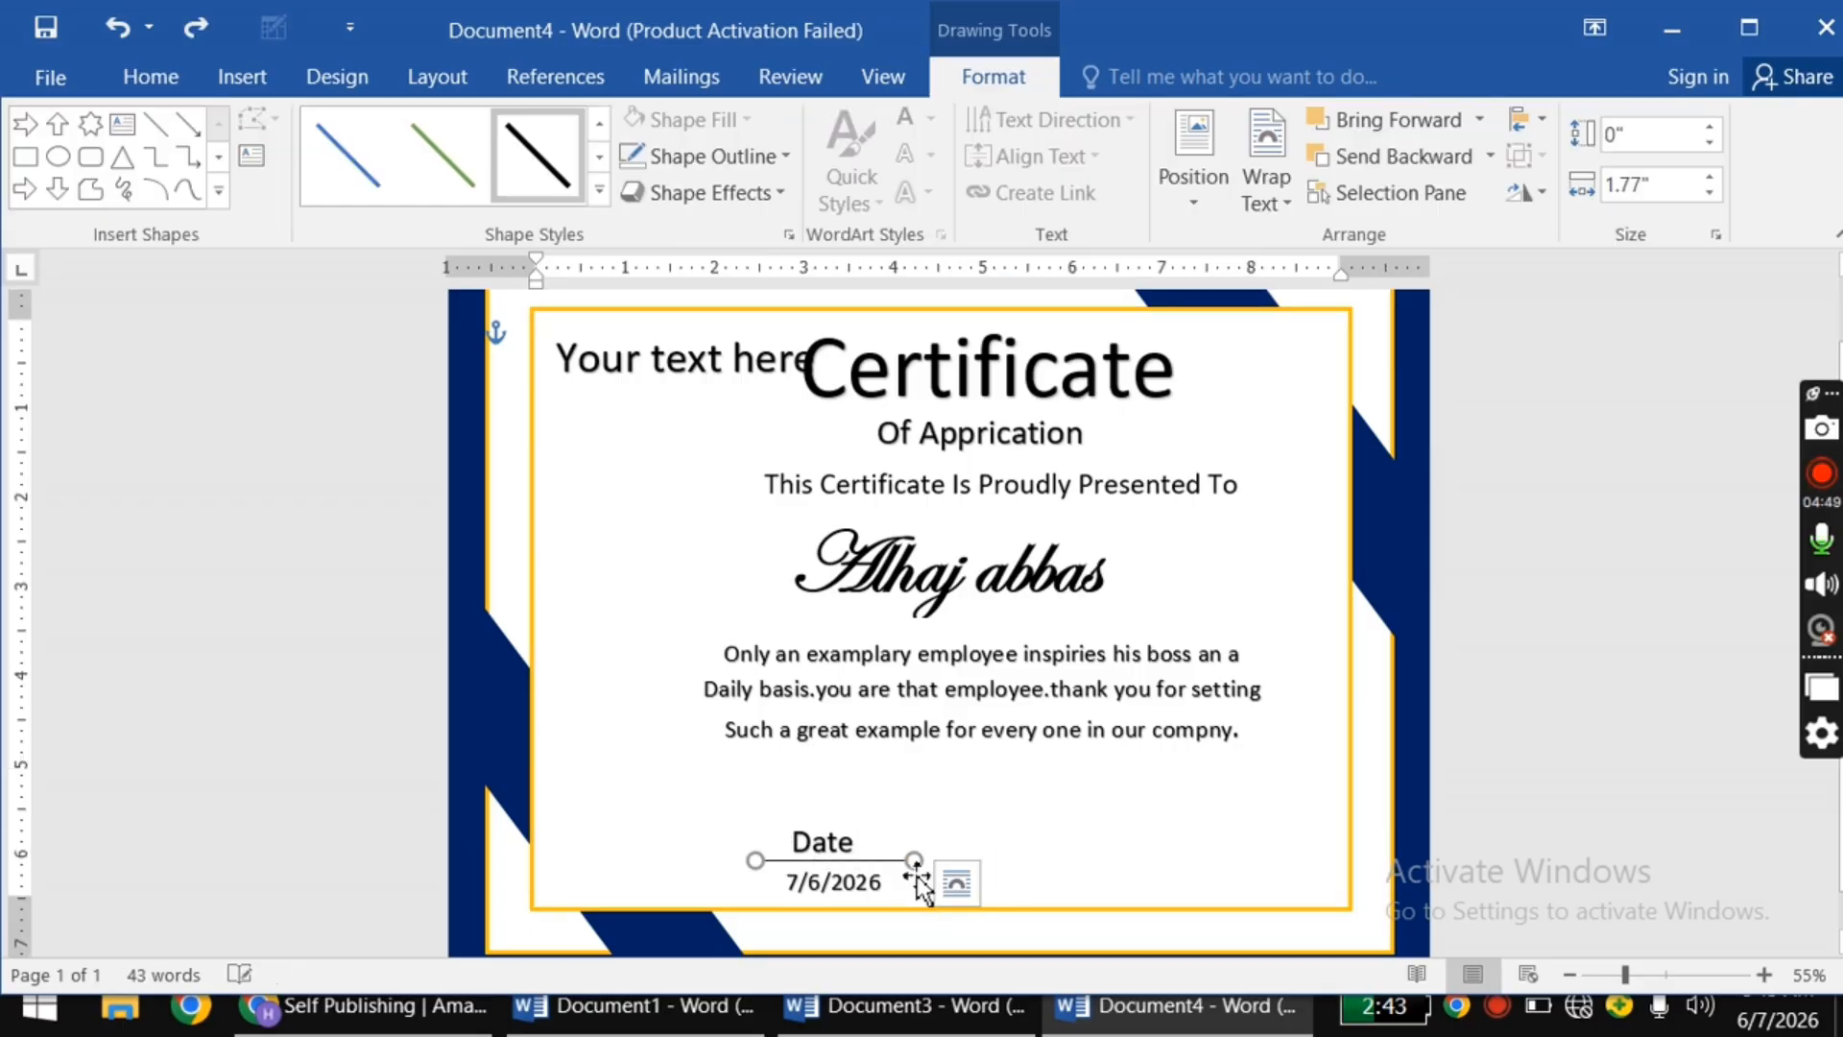
pyautogui.click(240, 77)
pyautogui.click(442, 182)
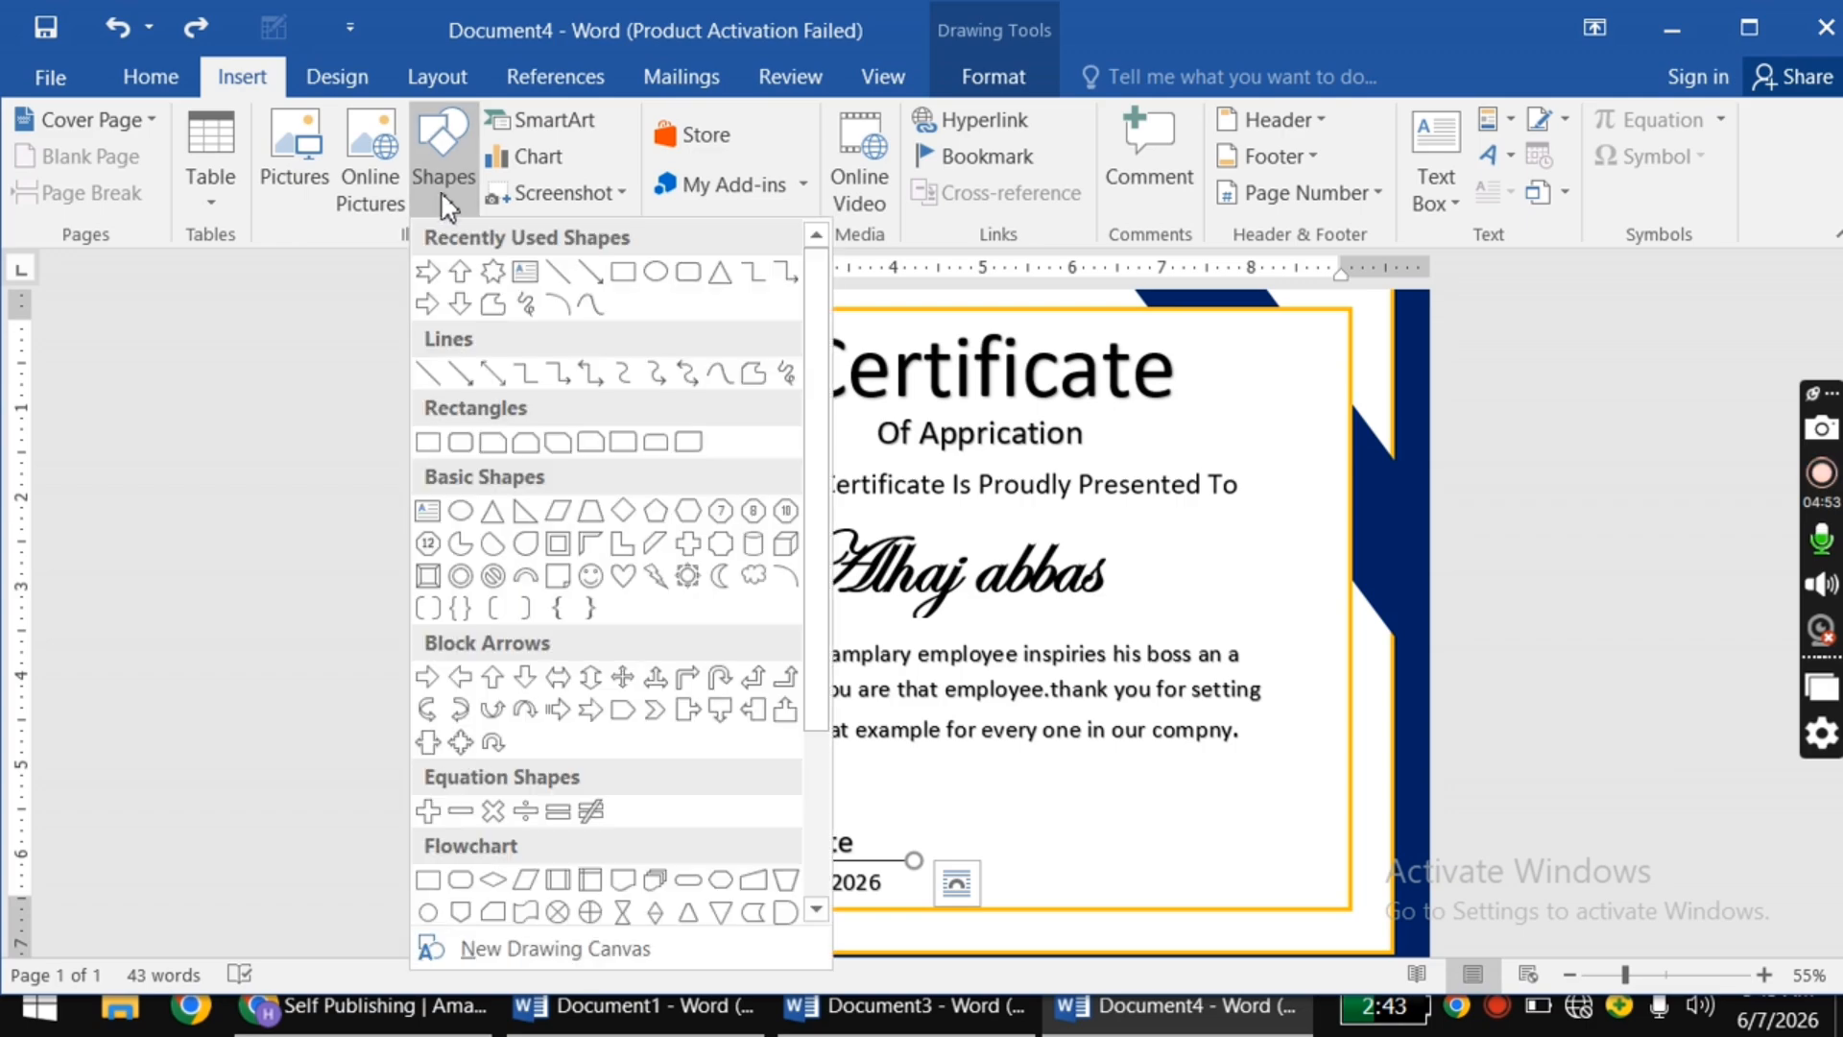
pyautogui.click(557, 271)
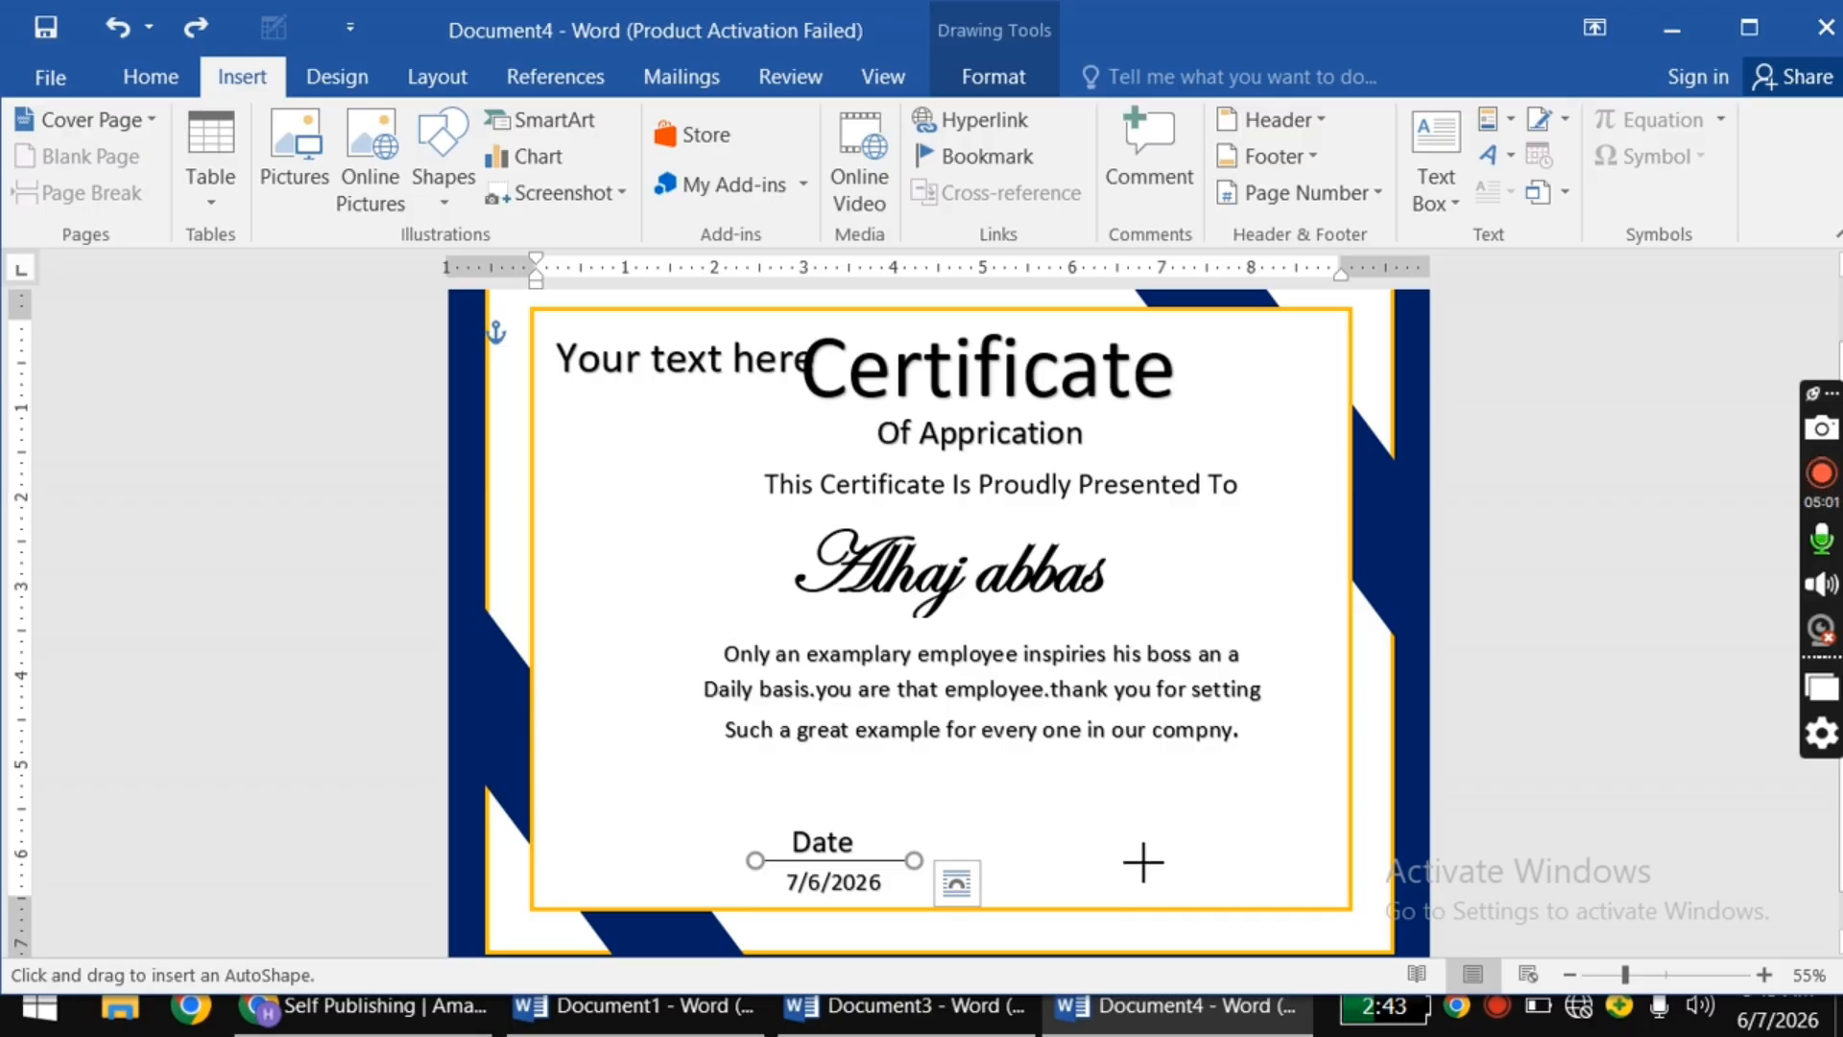
pyautogui.moveTo(1142, 862); pyautogui.dragTo(1272, 858)
pyautogui.moveTo(1289, 858); pyautogui.dragTo(1292, 857)
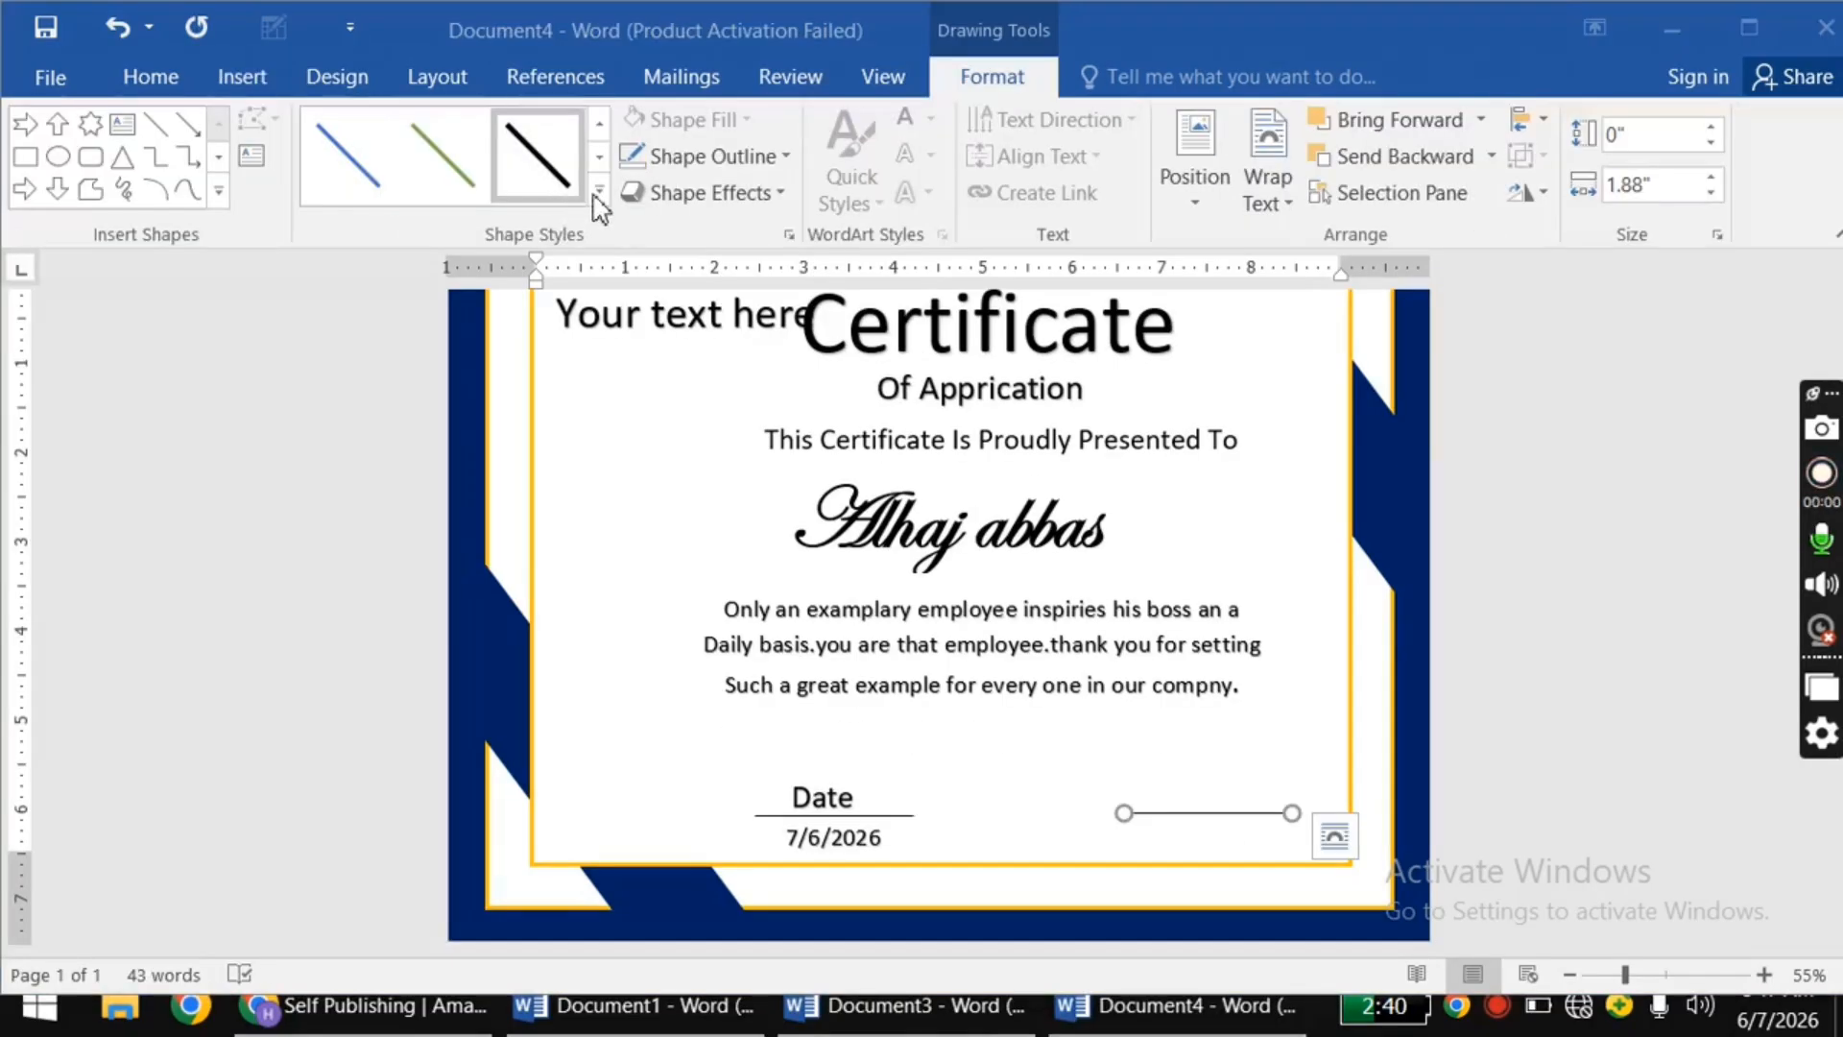
pyautogui.click(599, 192)
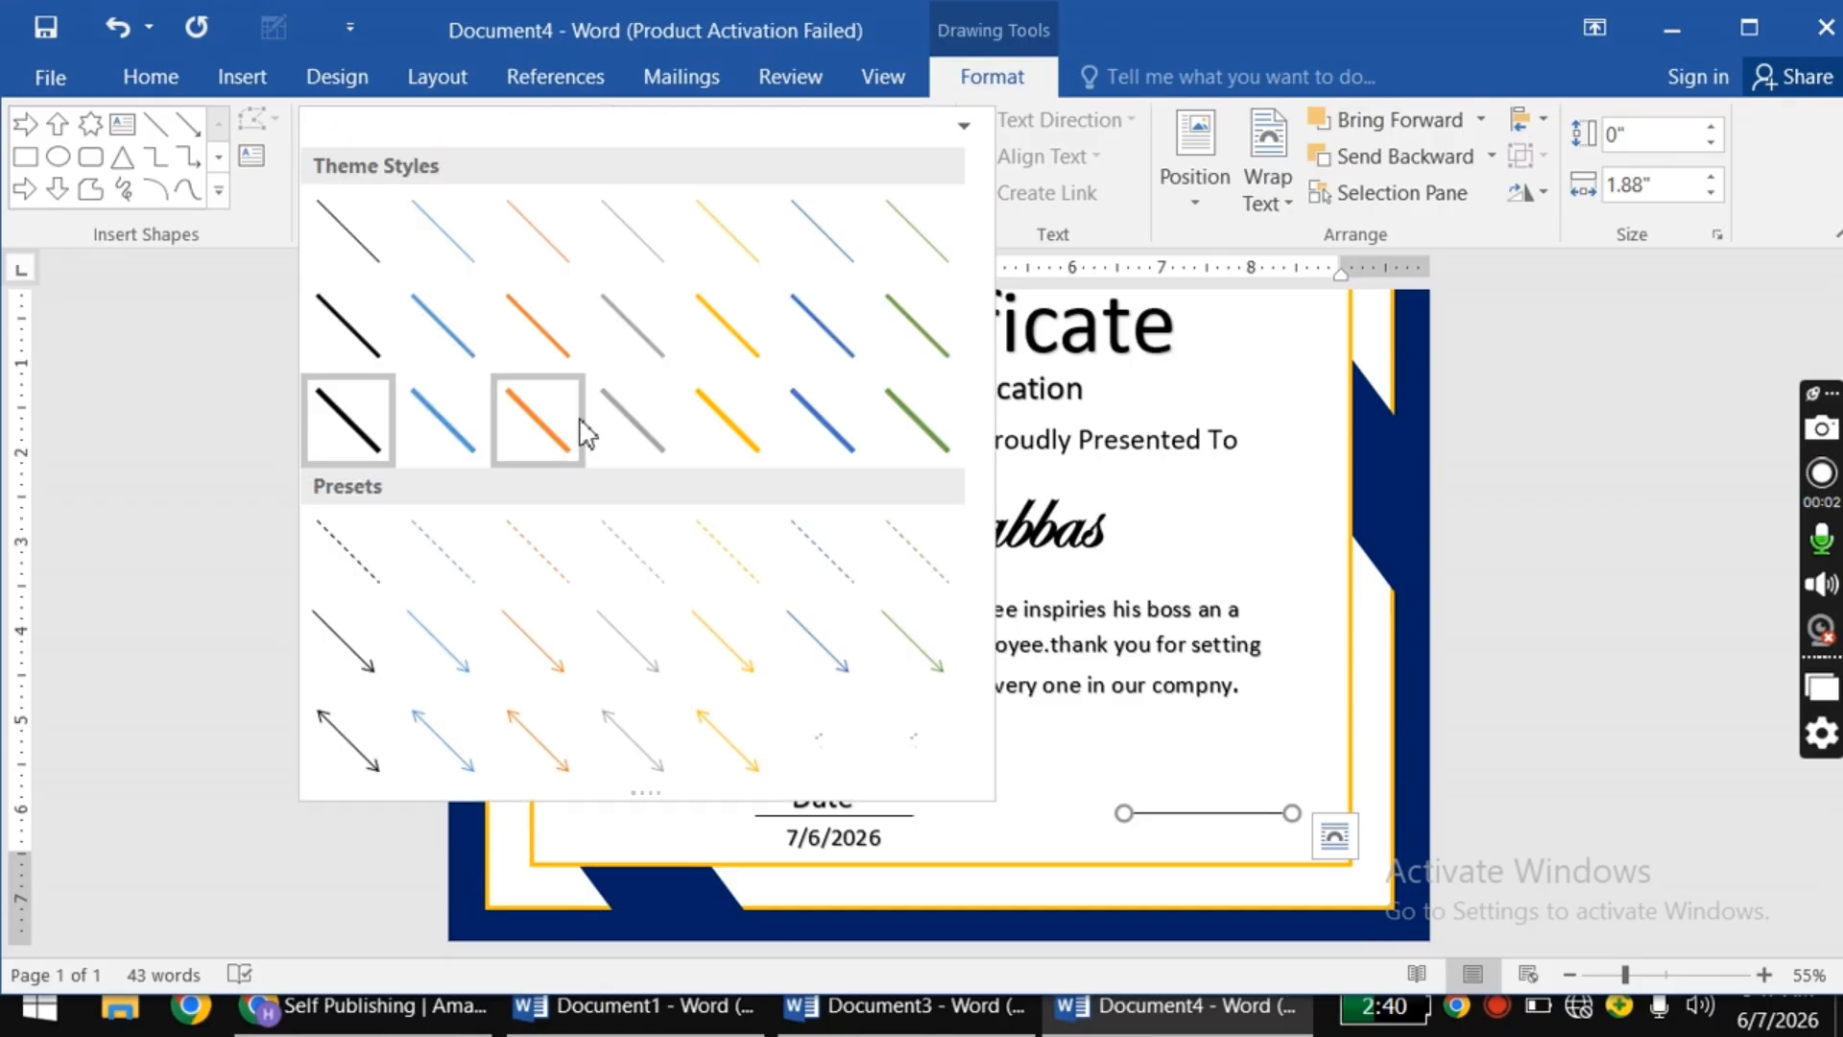
pyautogui.click(368, 426)
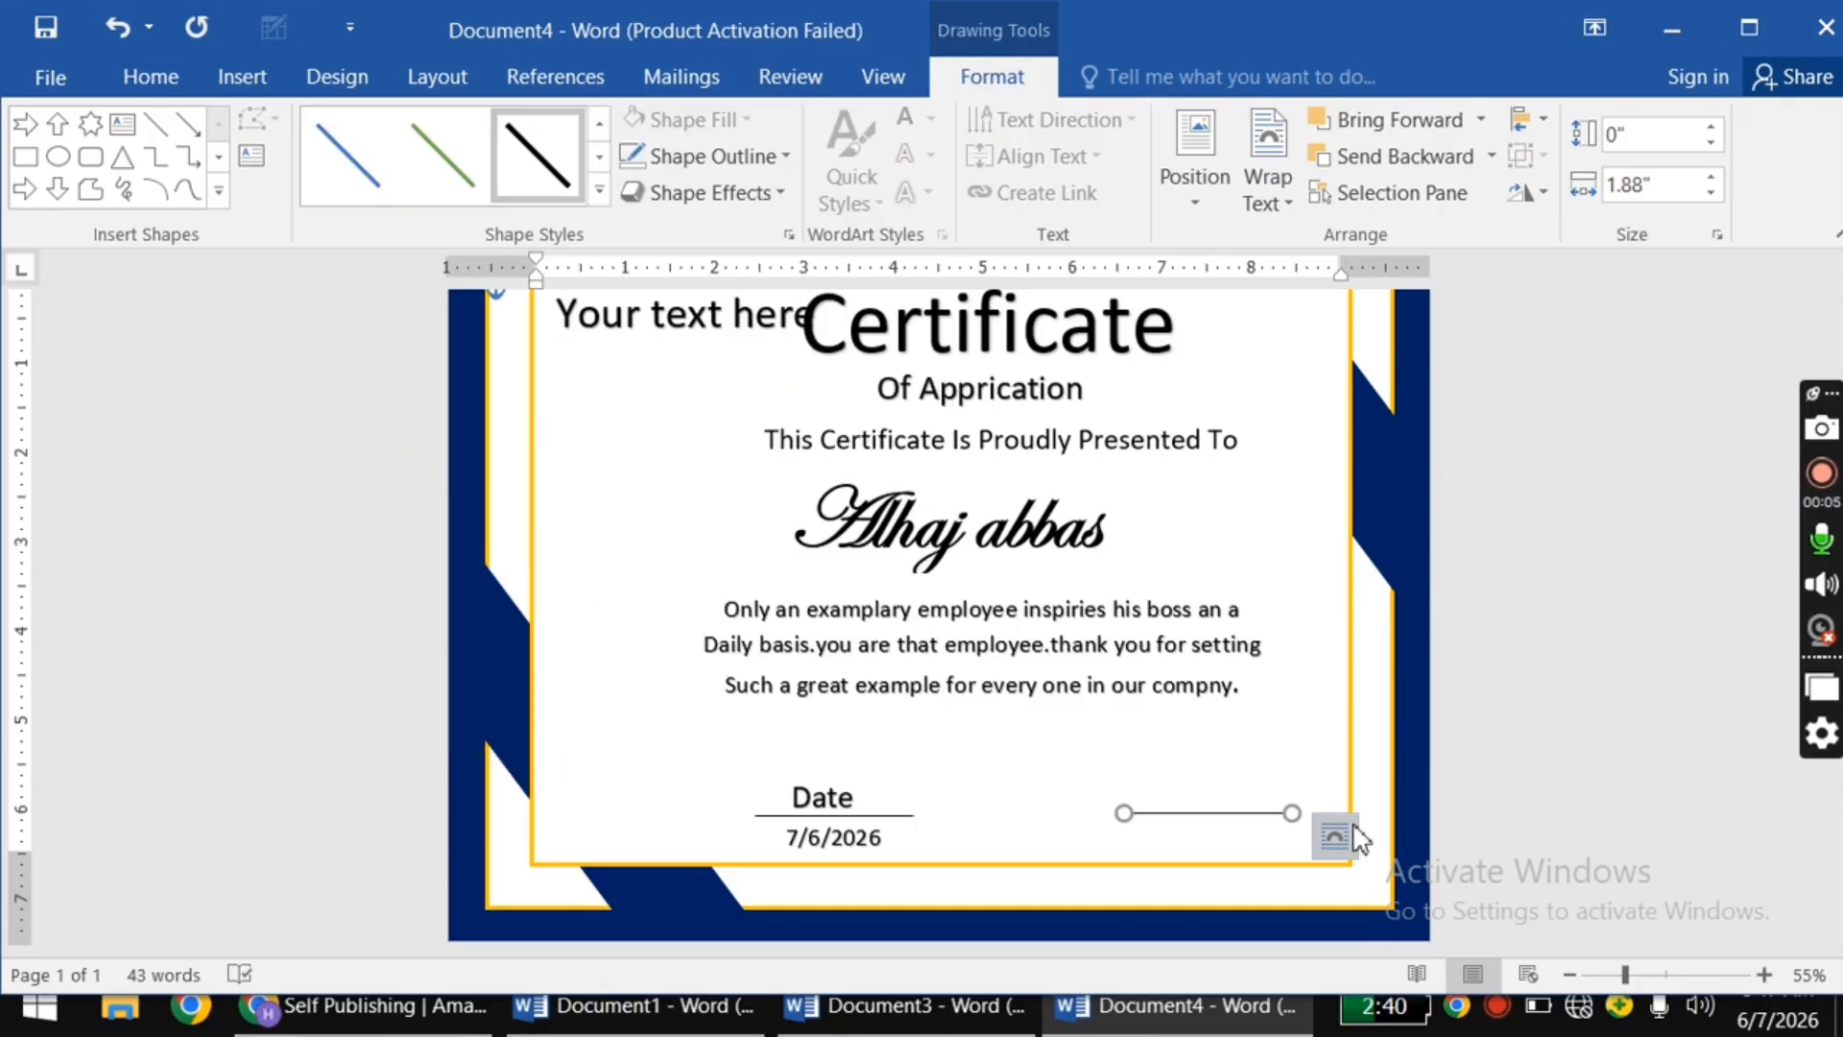
pyautogui.click(1123, 864)
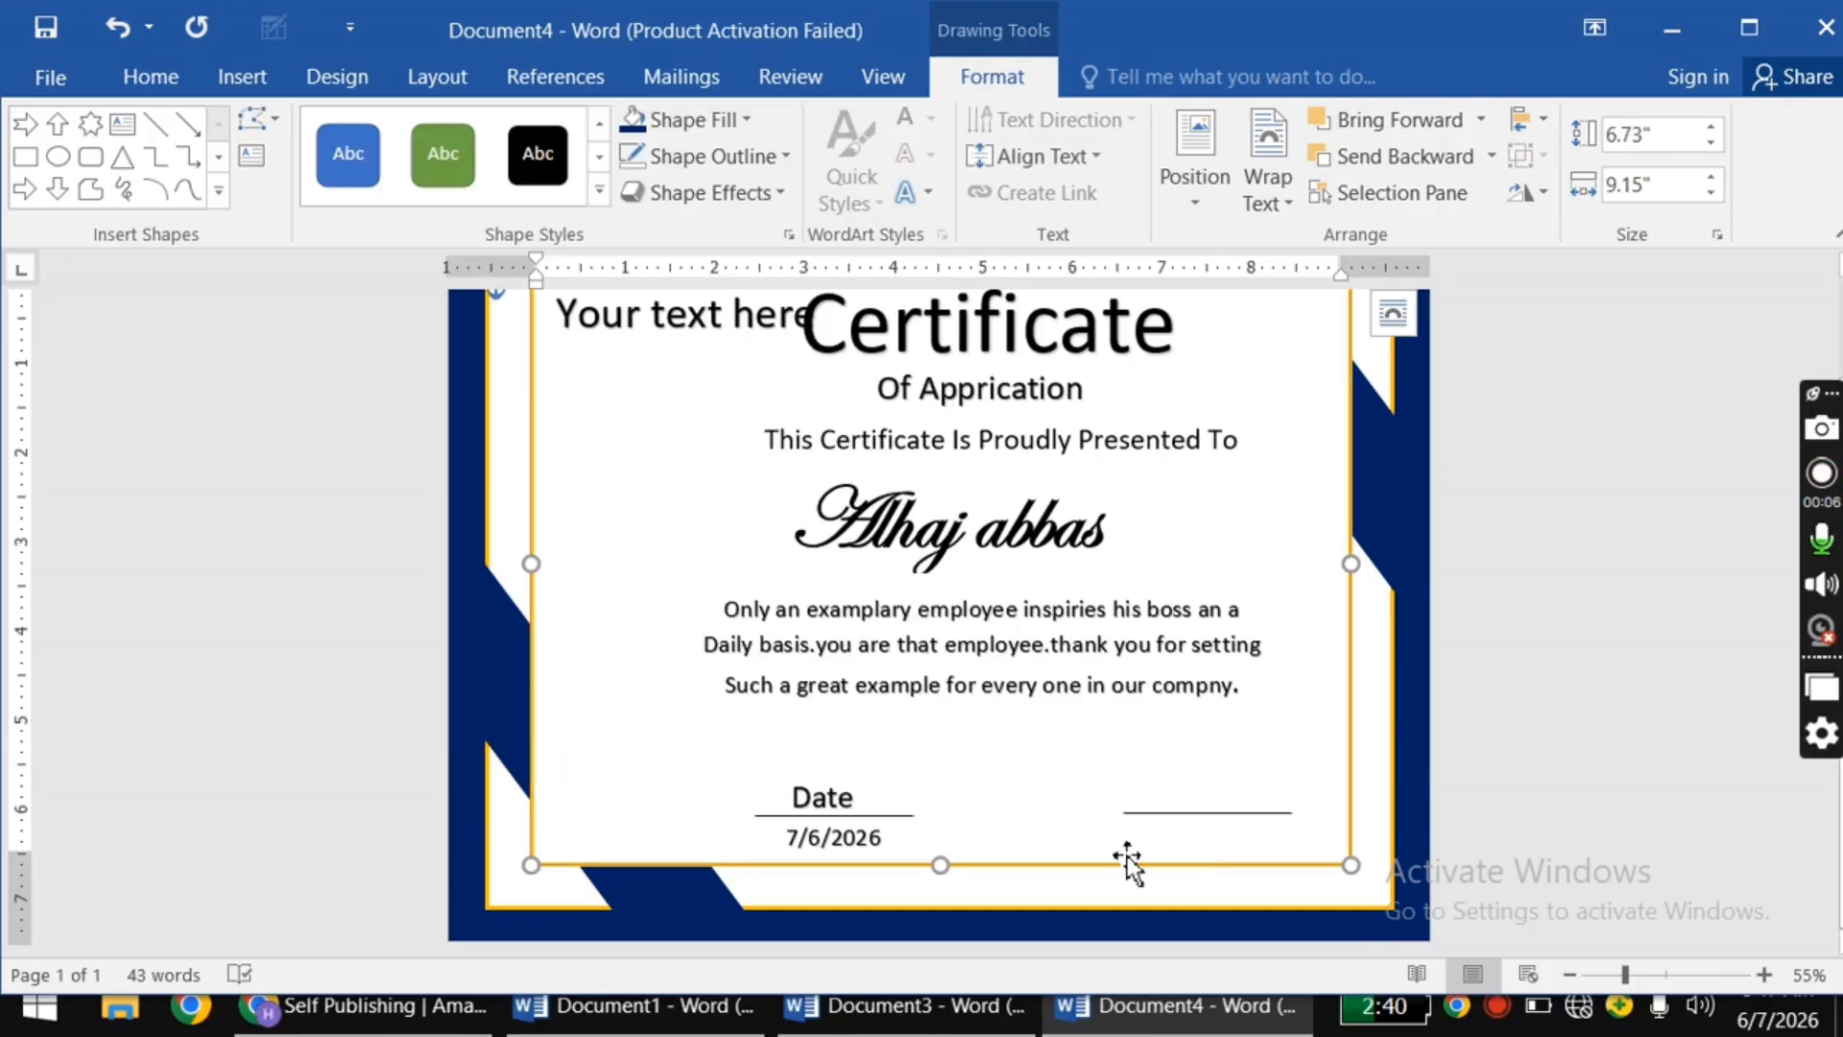
# Step: Duplicate the 7/6/2026 text beneath the new right-hand line and replace the copy's text with signature
pyautogui.click(866, 833)
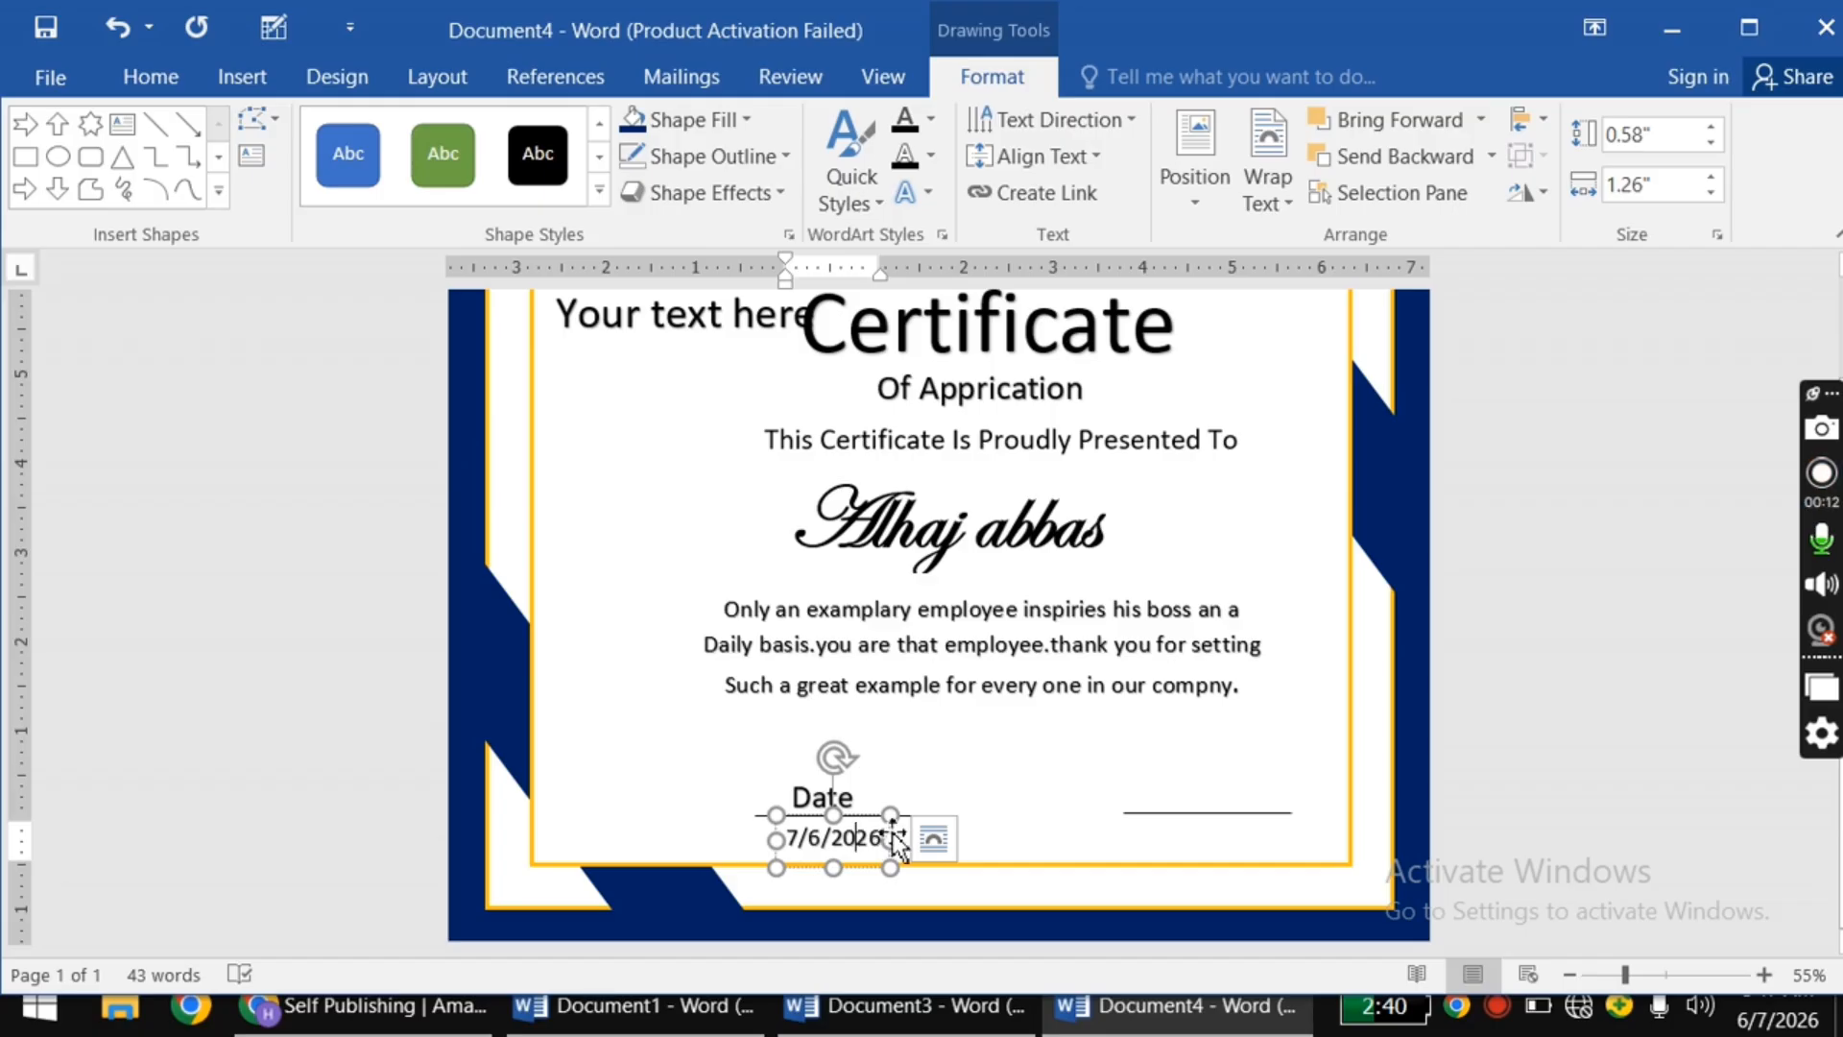
pyautogui.moveTo(892, 840)
pyautogui.mouseDown()
pyautogui.moveTo(1091, 852)
pyautogui.moveTo(1248, 828)
pyautogui.mouseUp()
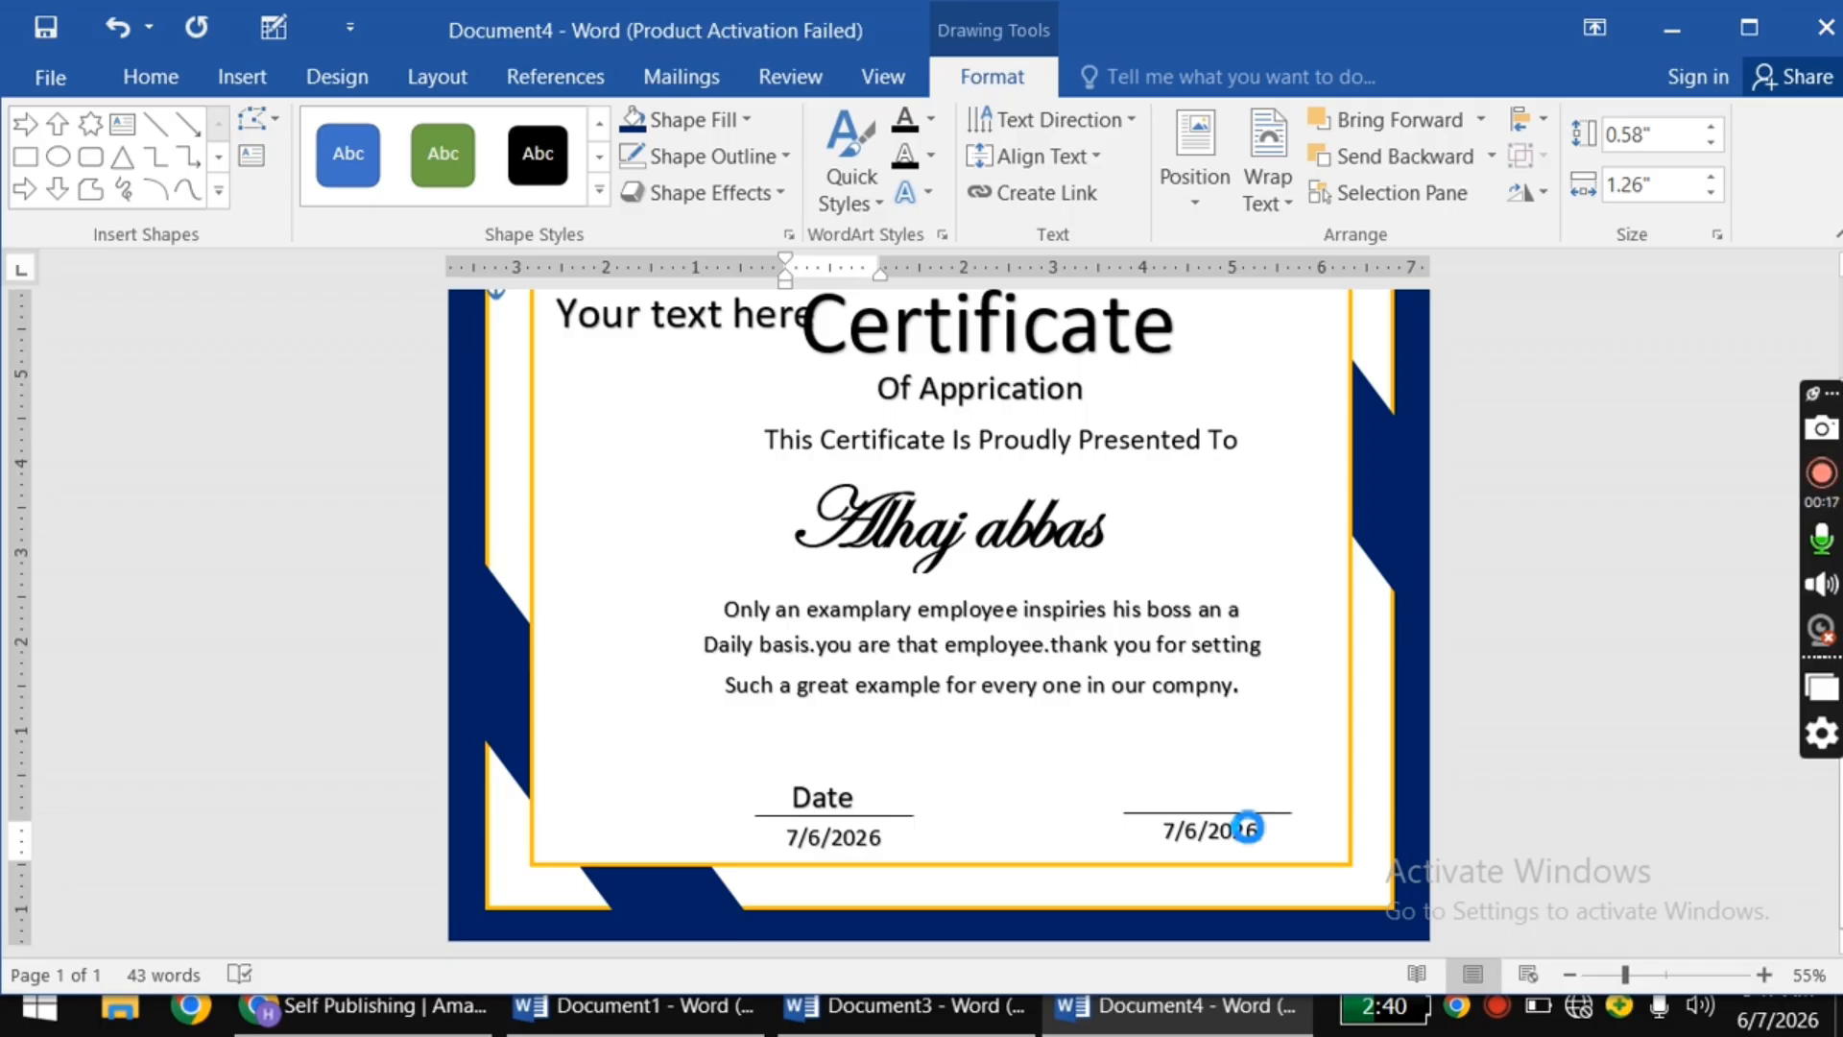
pyautogui.click(1203, 837)
pyautogui.tripleClick(1173, 838)
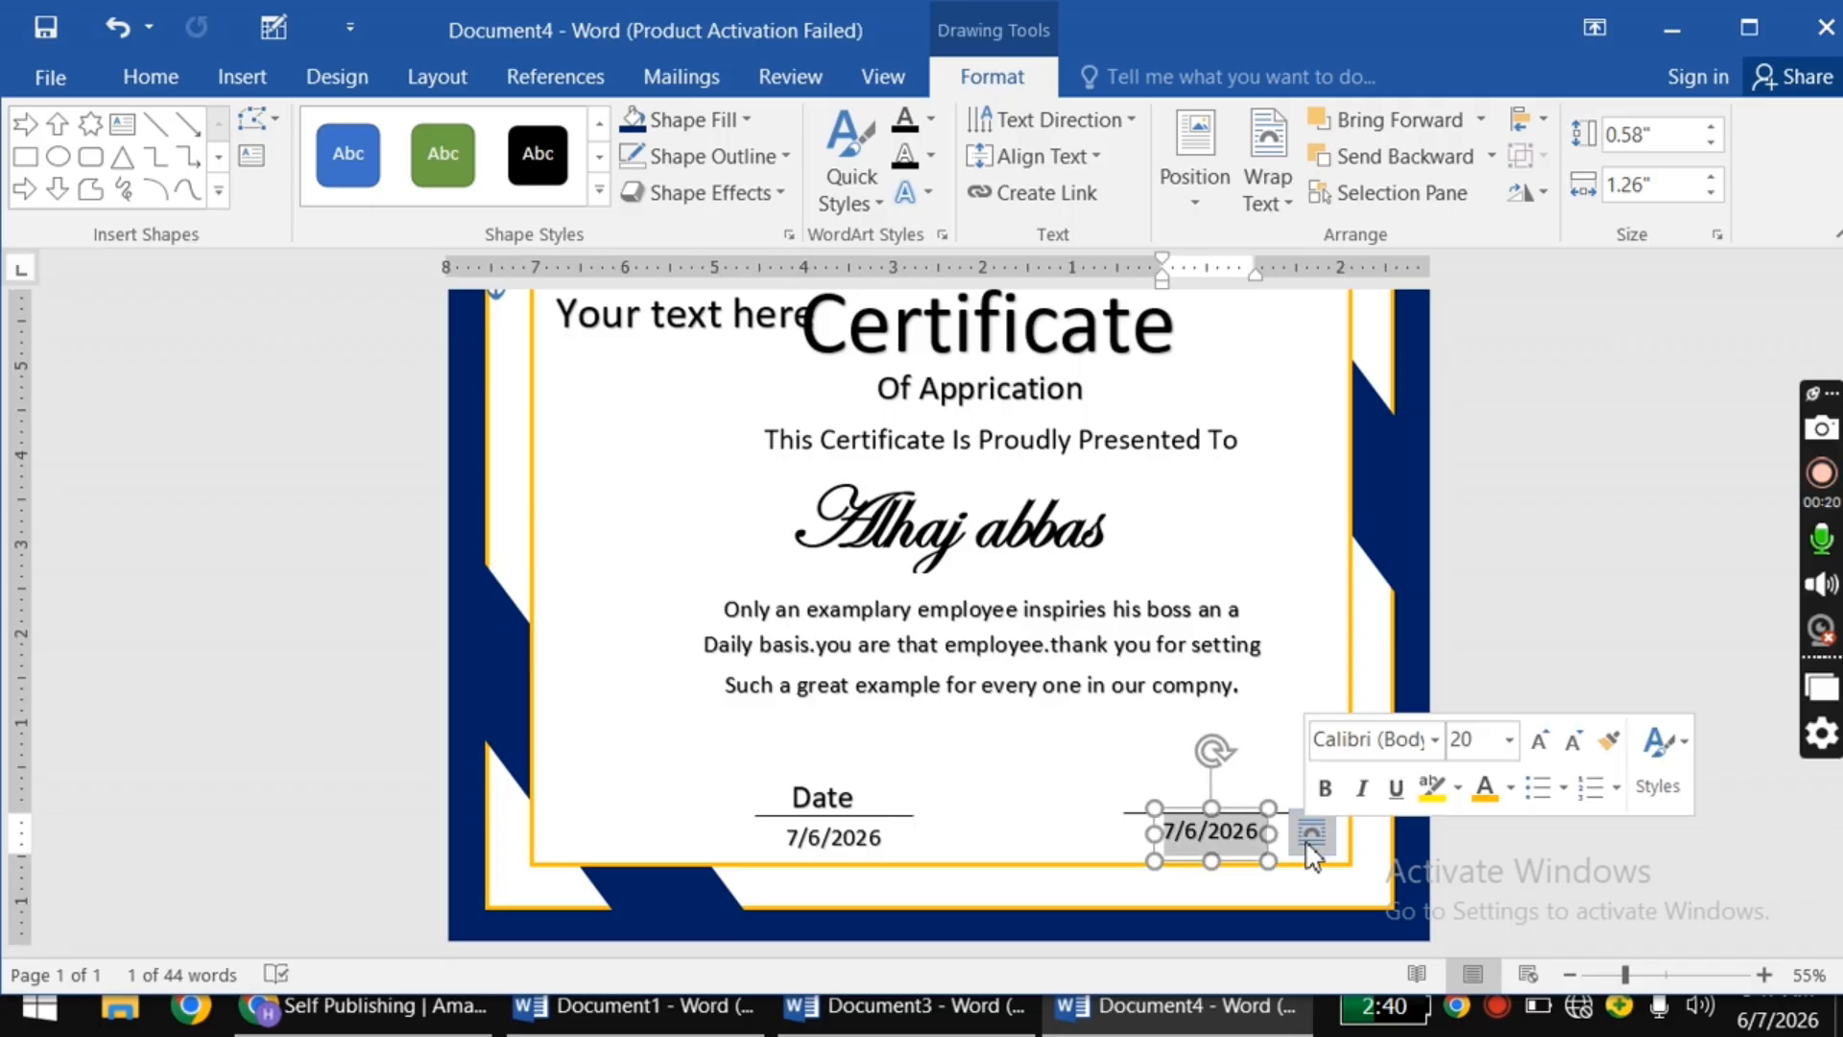
pyautogui.write('signature')
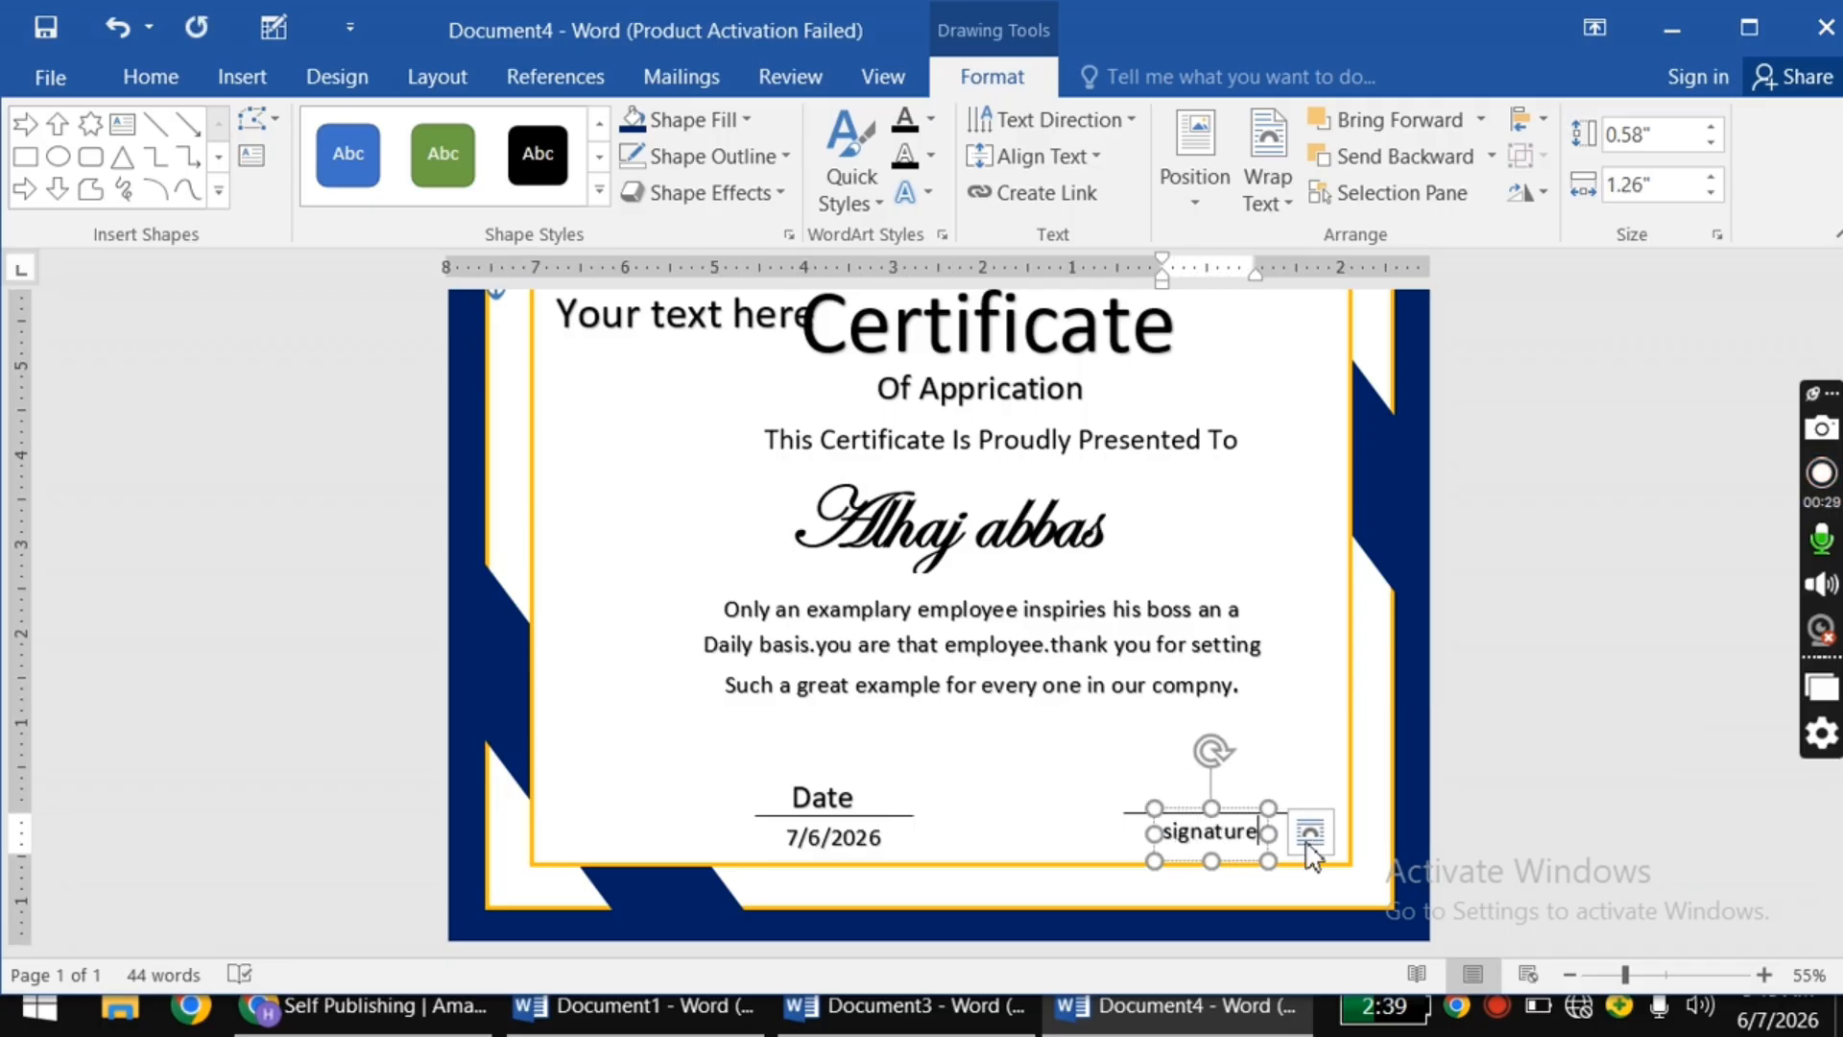
pyautogui.click(1071, 795)
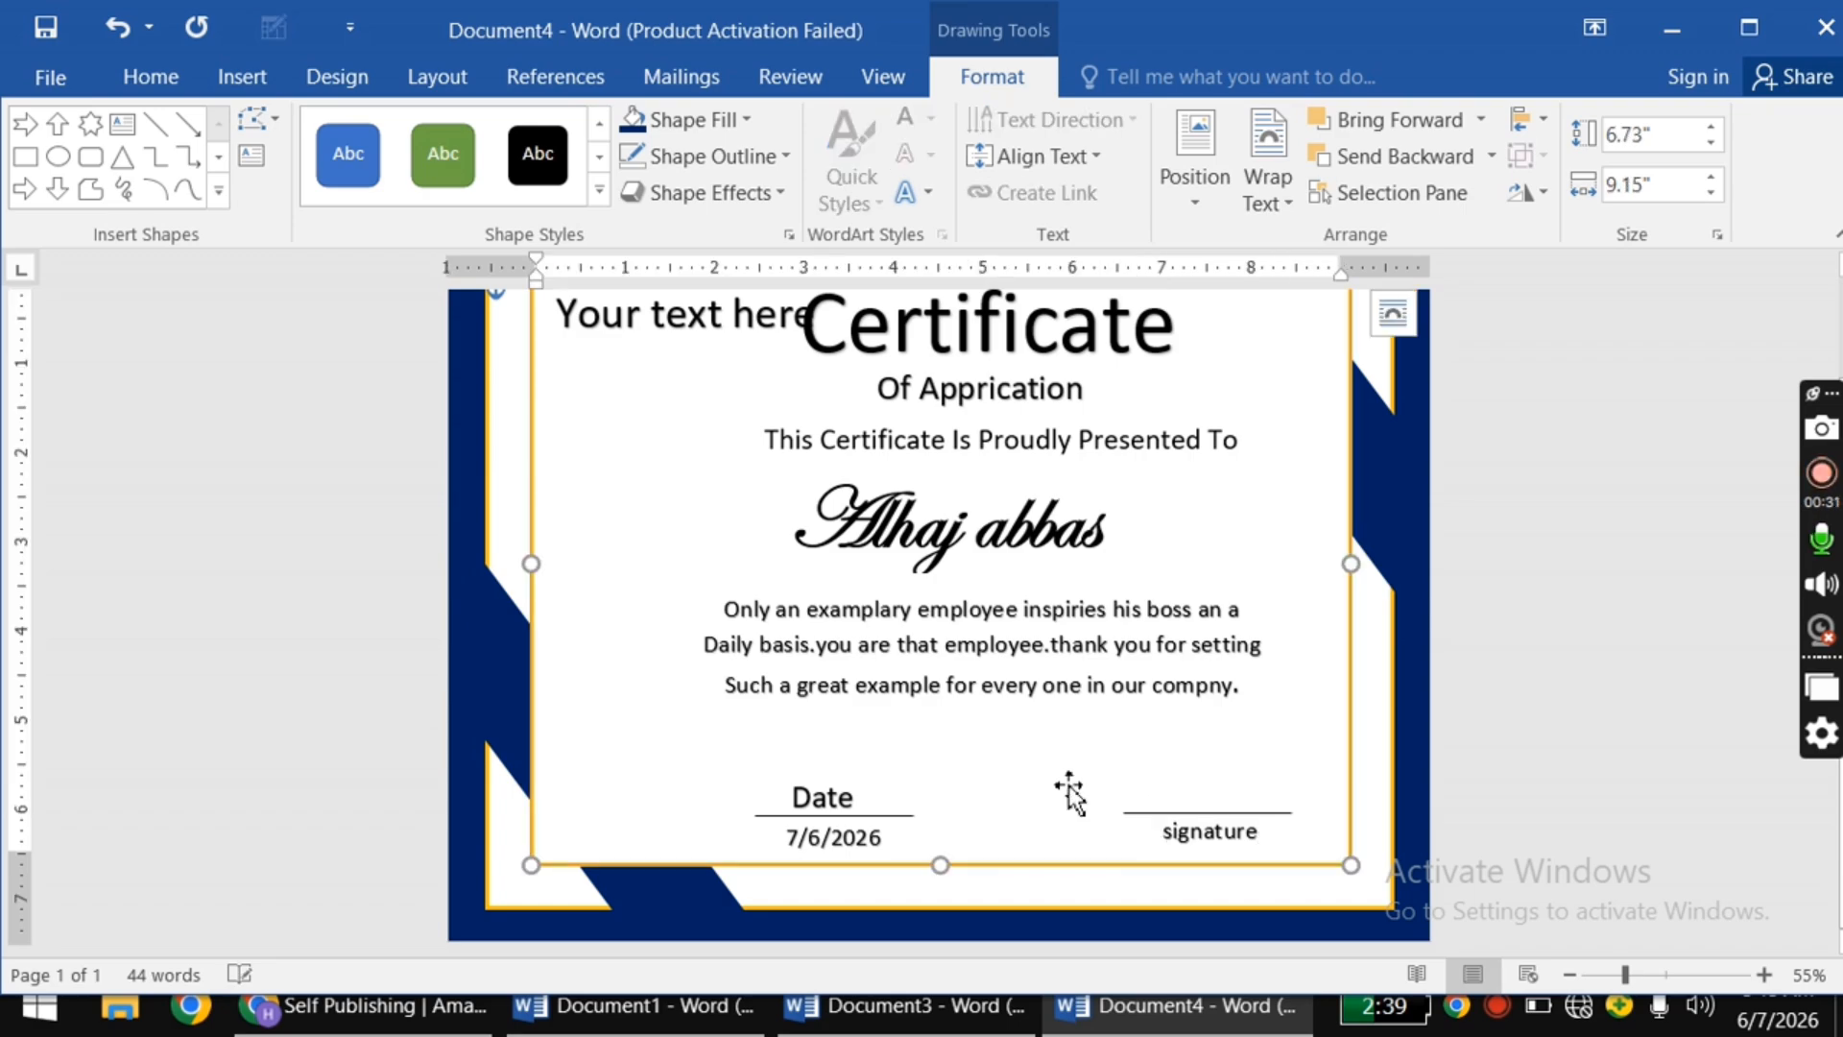
# Step: Delete the leftover "Your text here" WordArt box beside the Certificate title
pyautogui.scroll(2, 1065, 795)
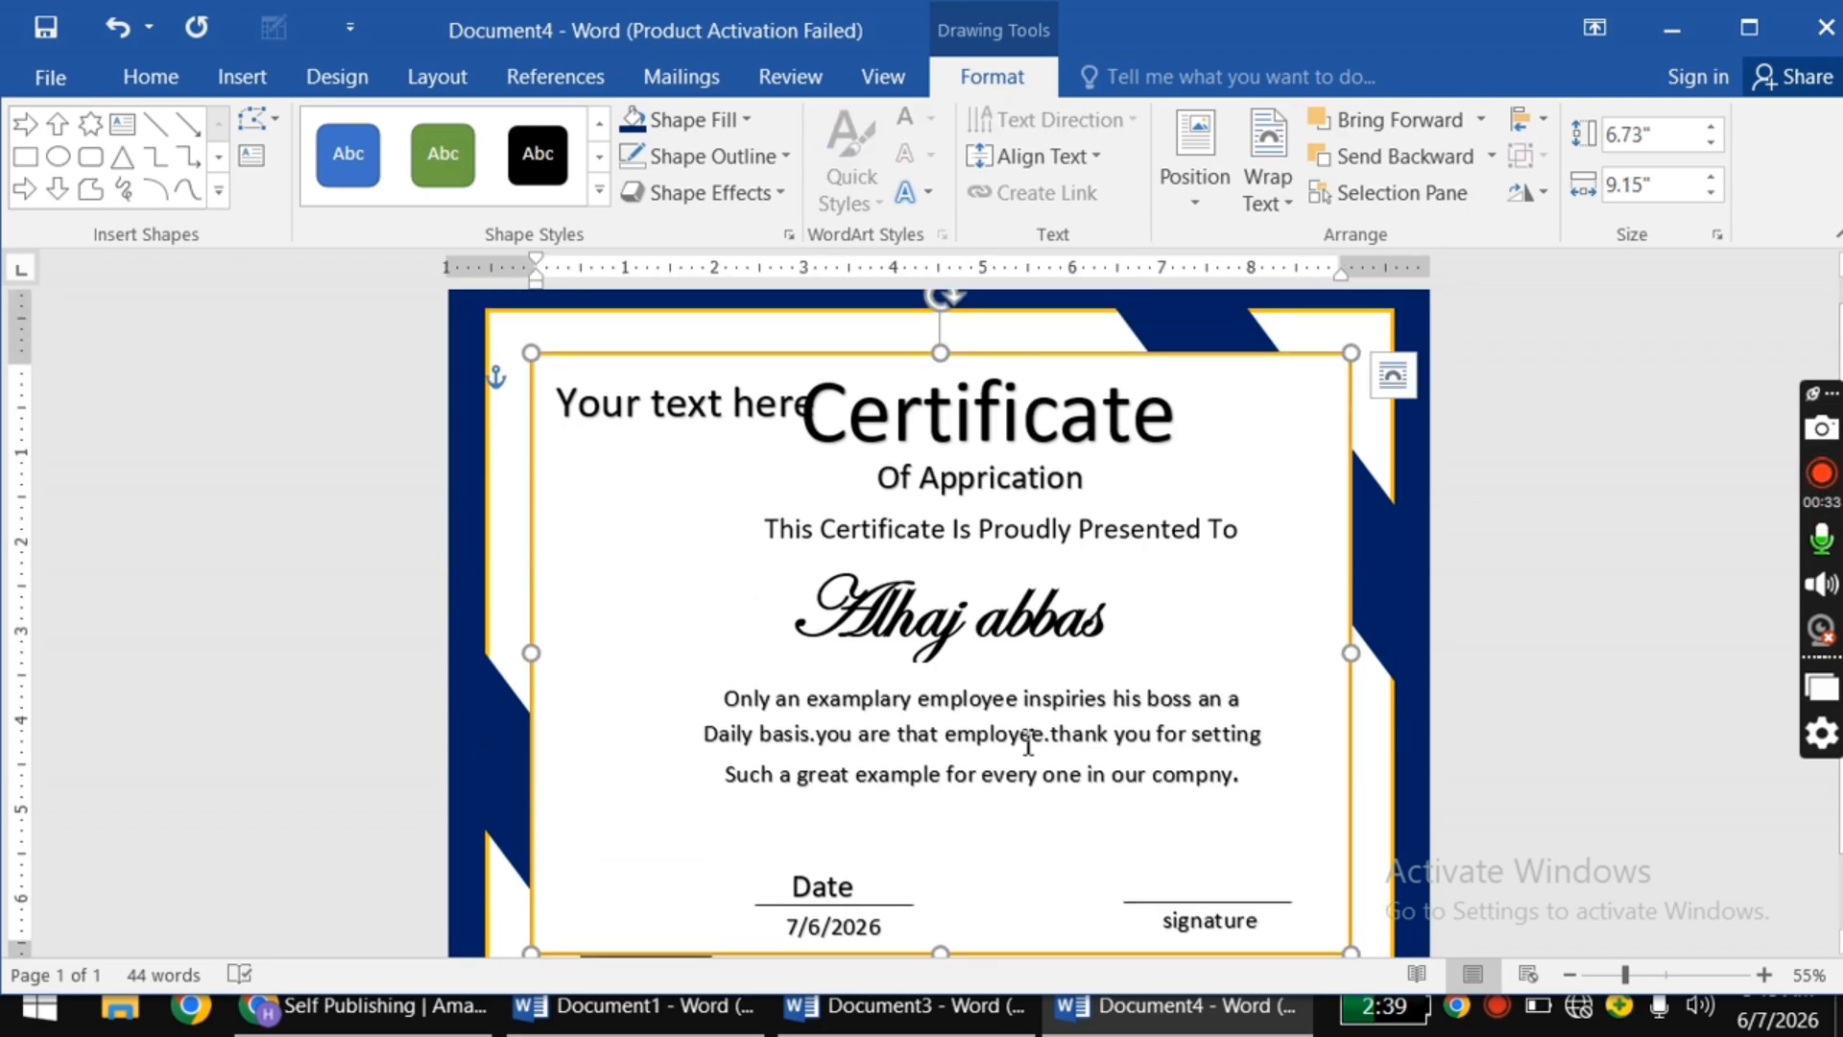
pyautogui.click(737, 424)
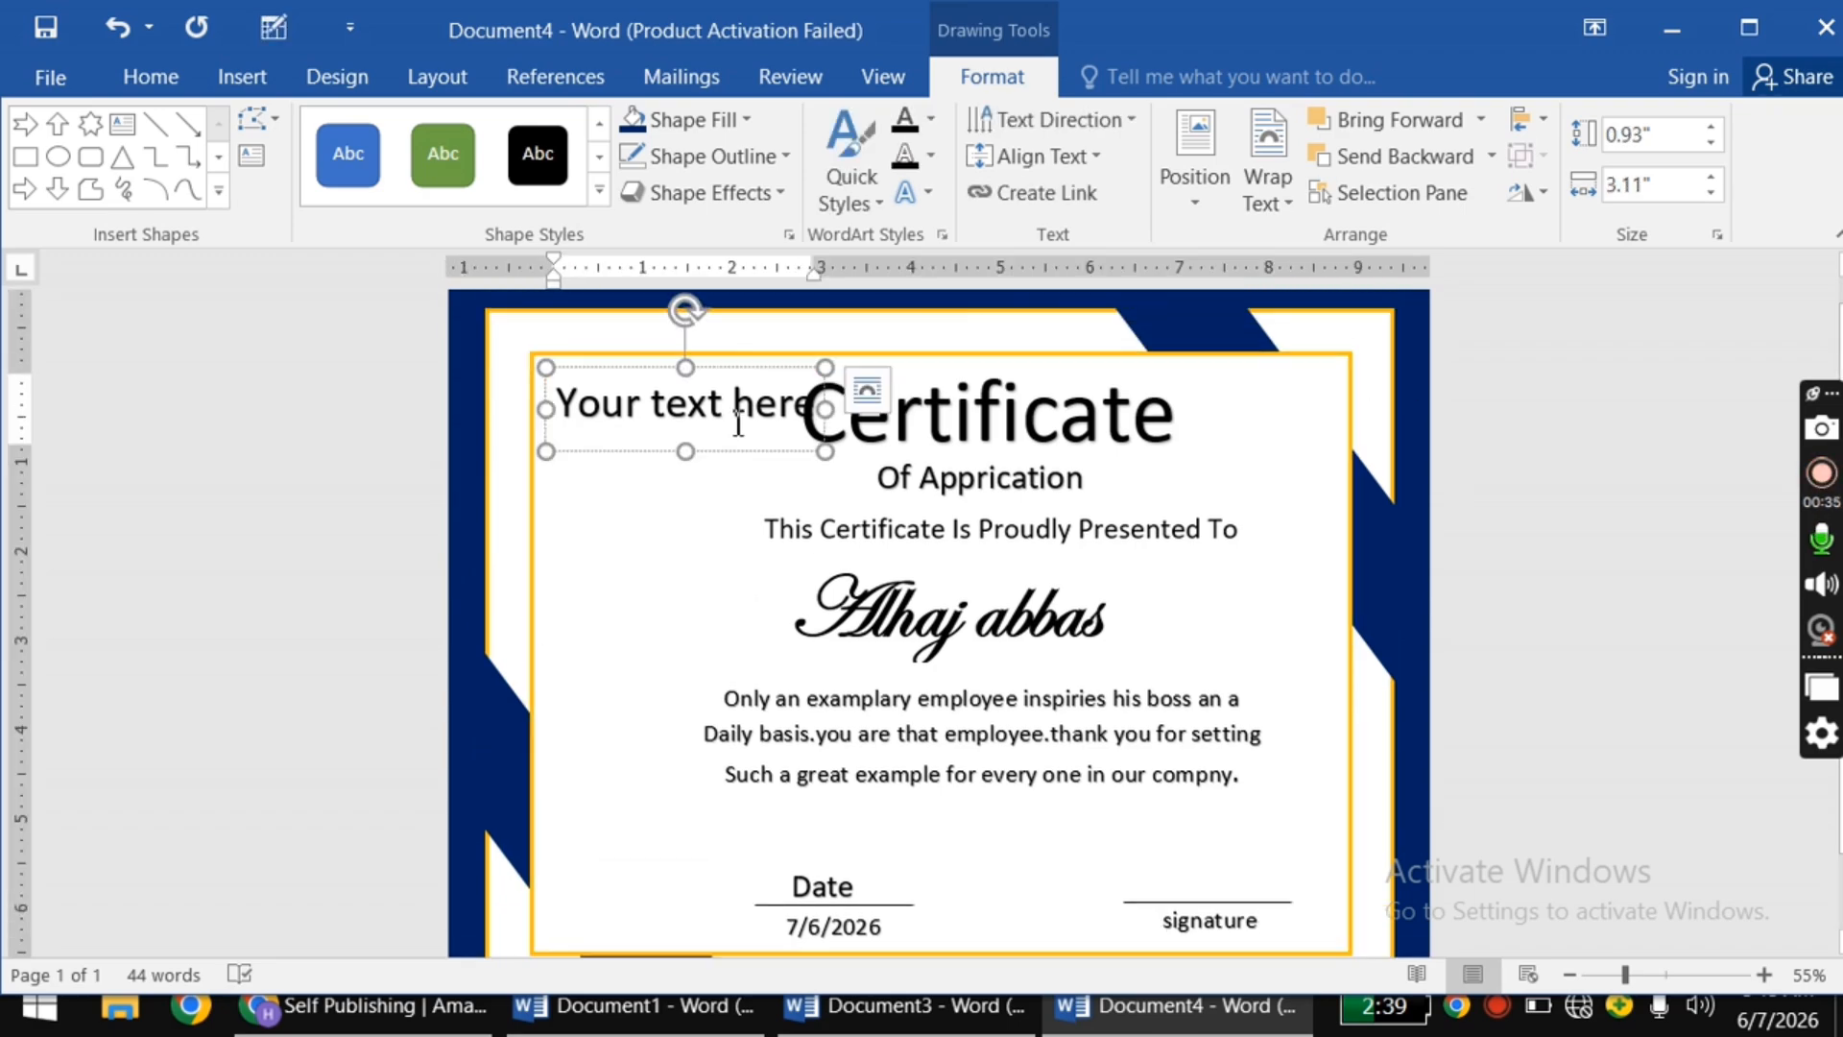
pyautogui.click(750, 361)
pyautogui.click(752, 388)
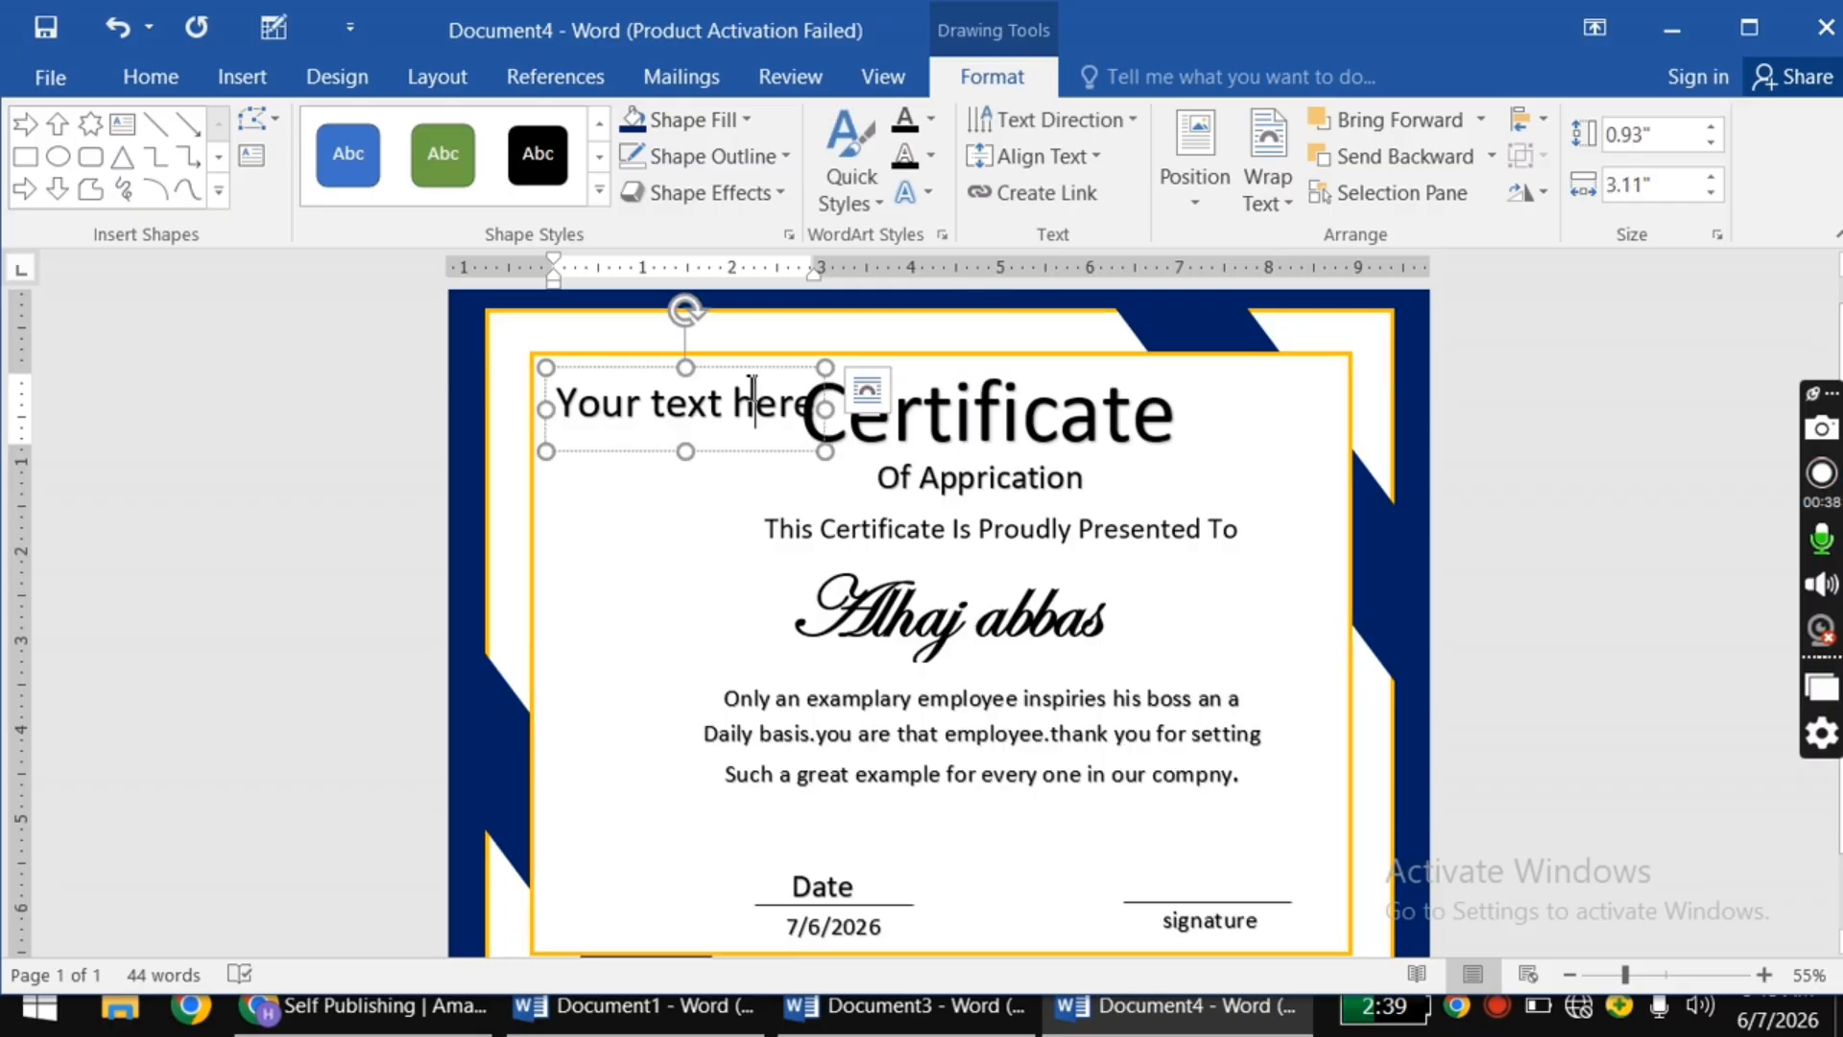
pyautogui.click(753, 376)
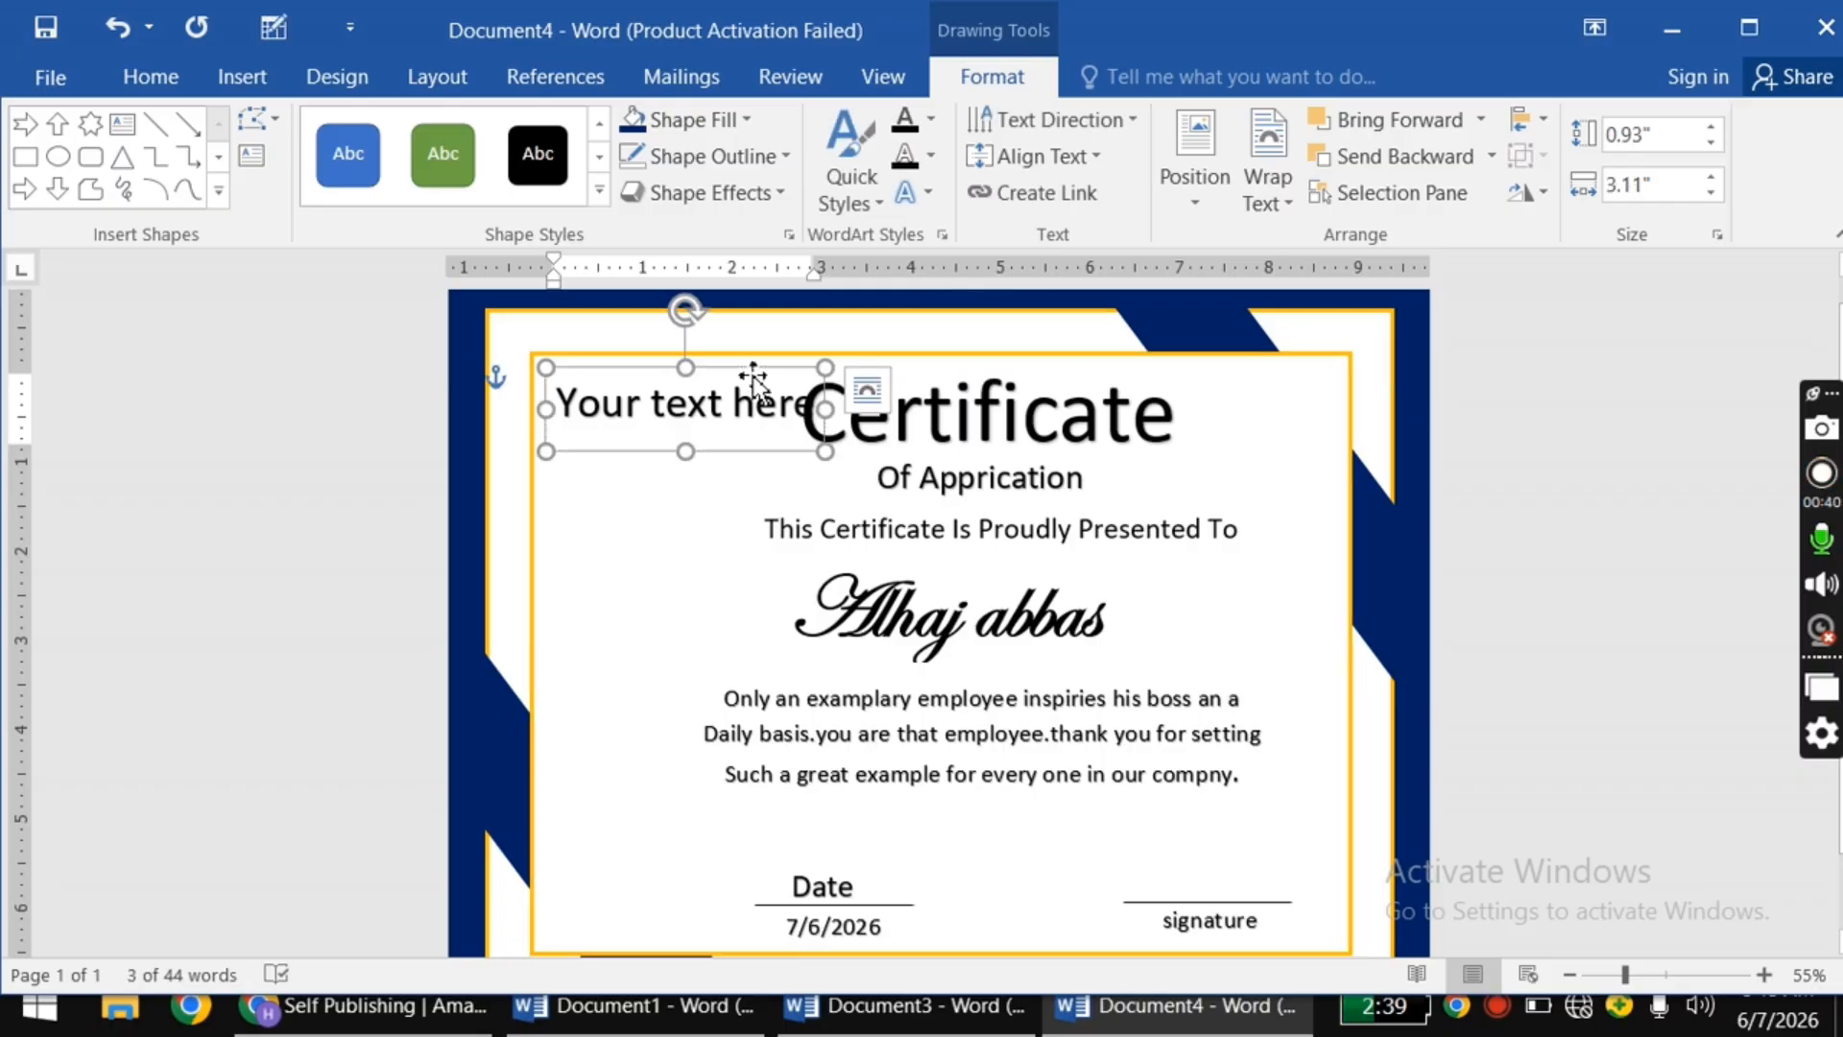
pyautogui.press('Delete')
pyautogui.scroll(-2, 974, 494)
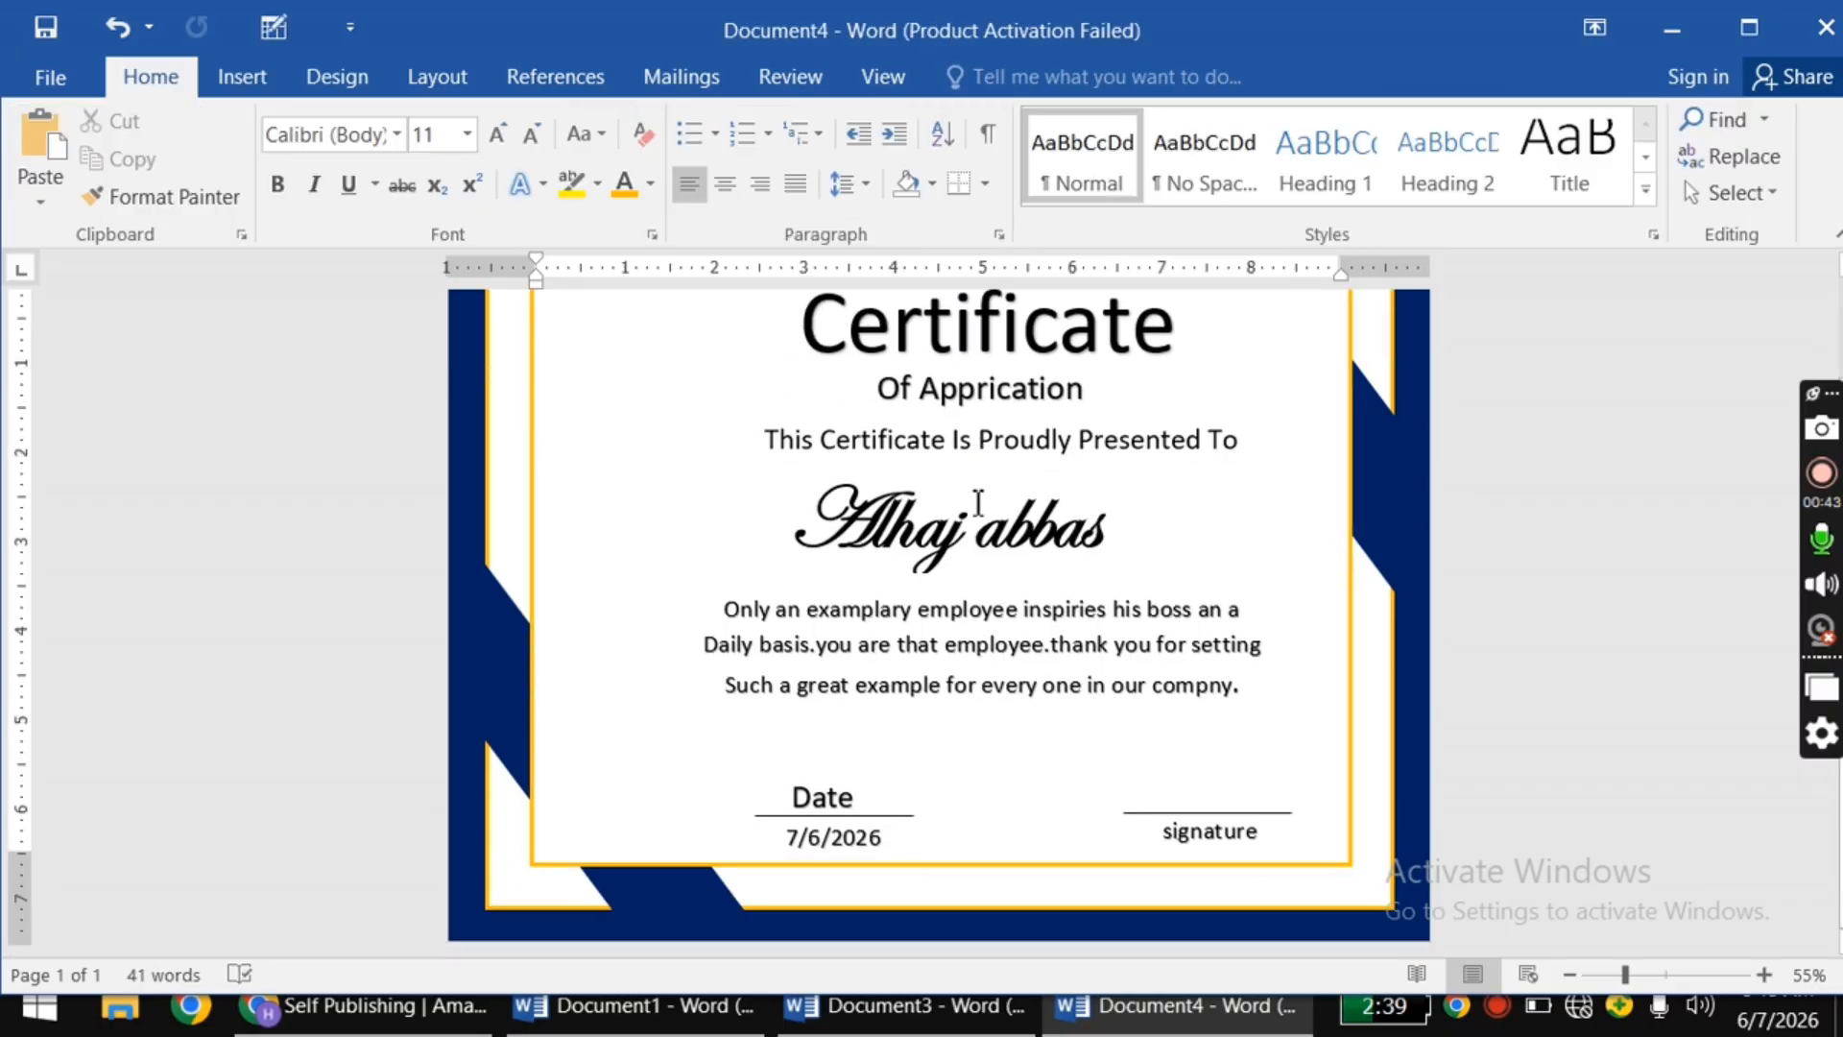
# Step: Draw an 8-Point Star about 1.92" high and 1.8" wide left of the title and move it into the inner frame's upper-left corner
pyautogui.scroll(3, 975, 499)
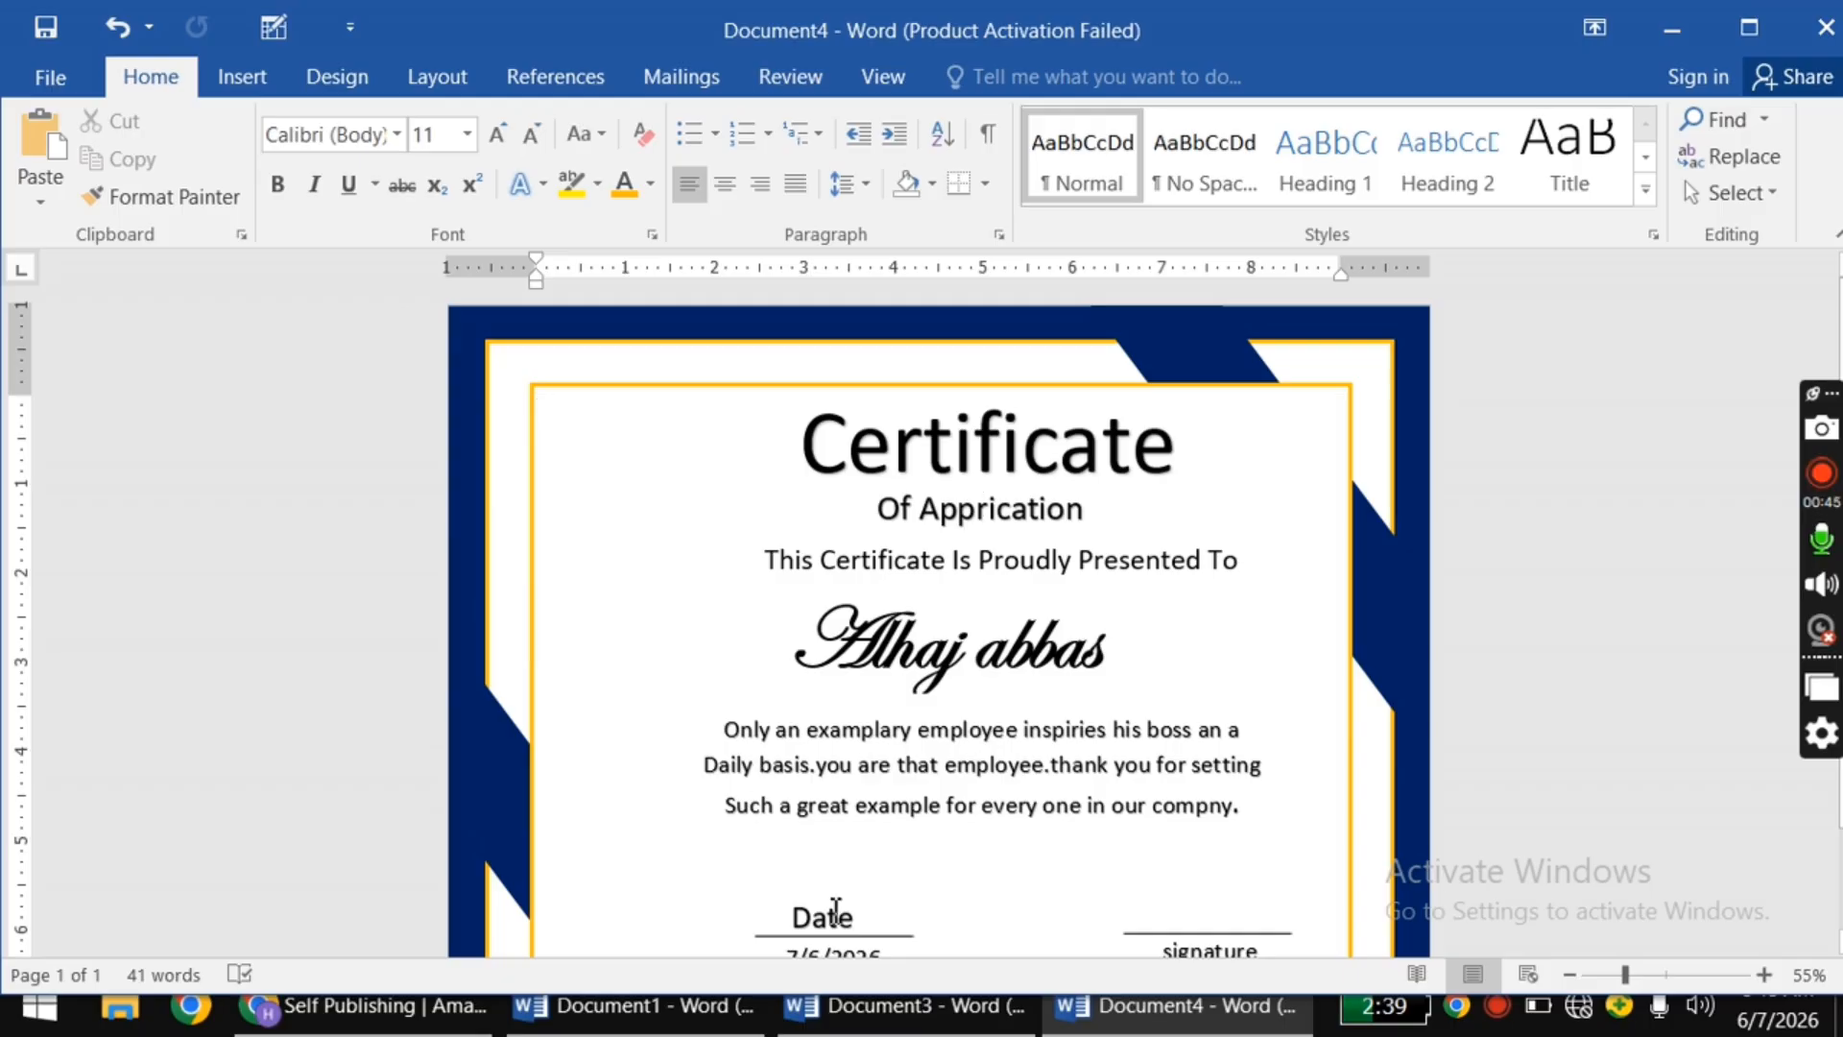
pyautogui.click(258, 79)
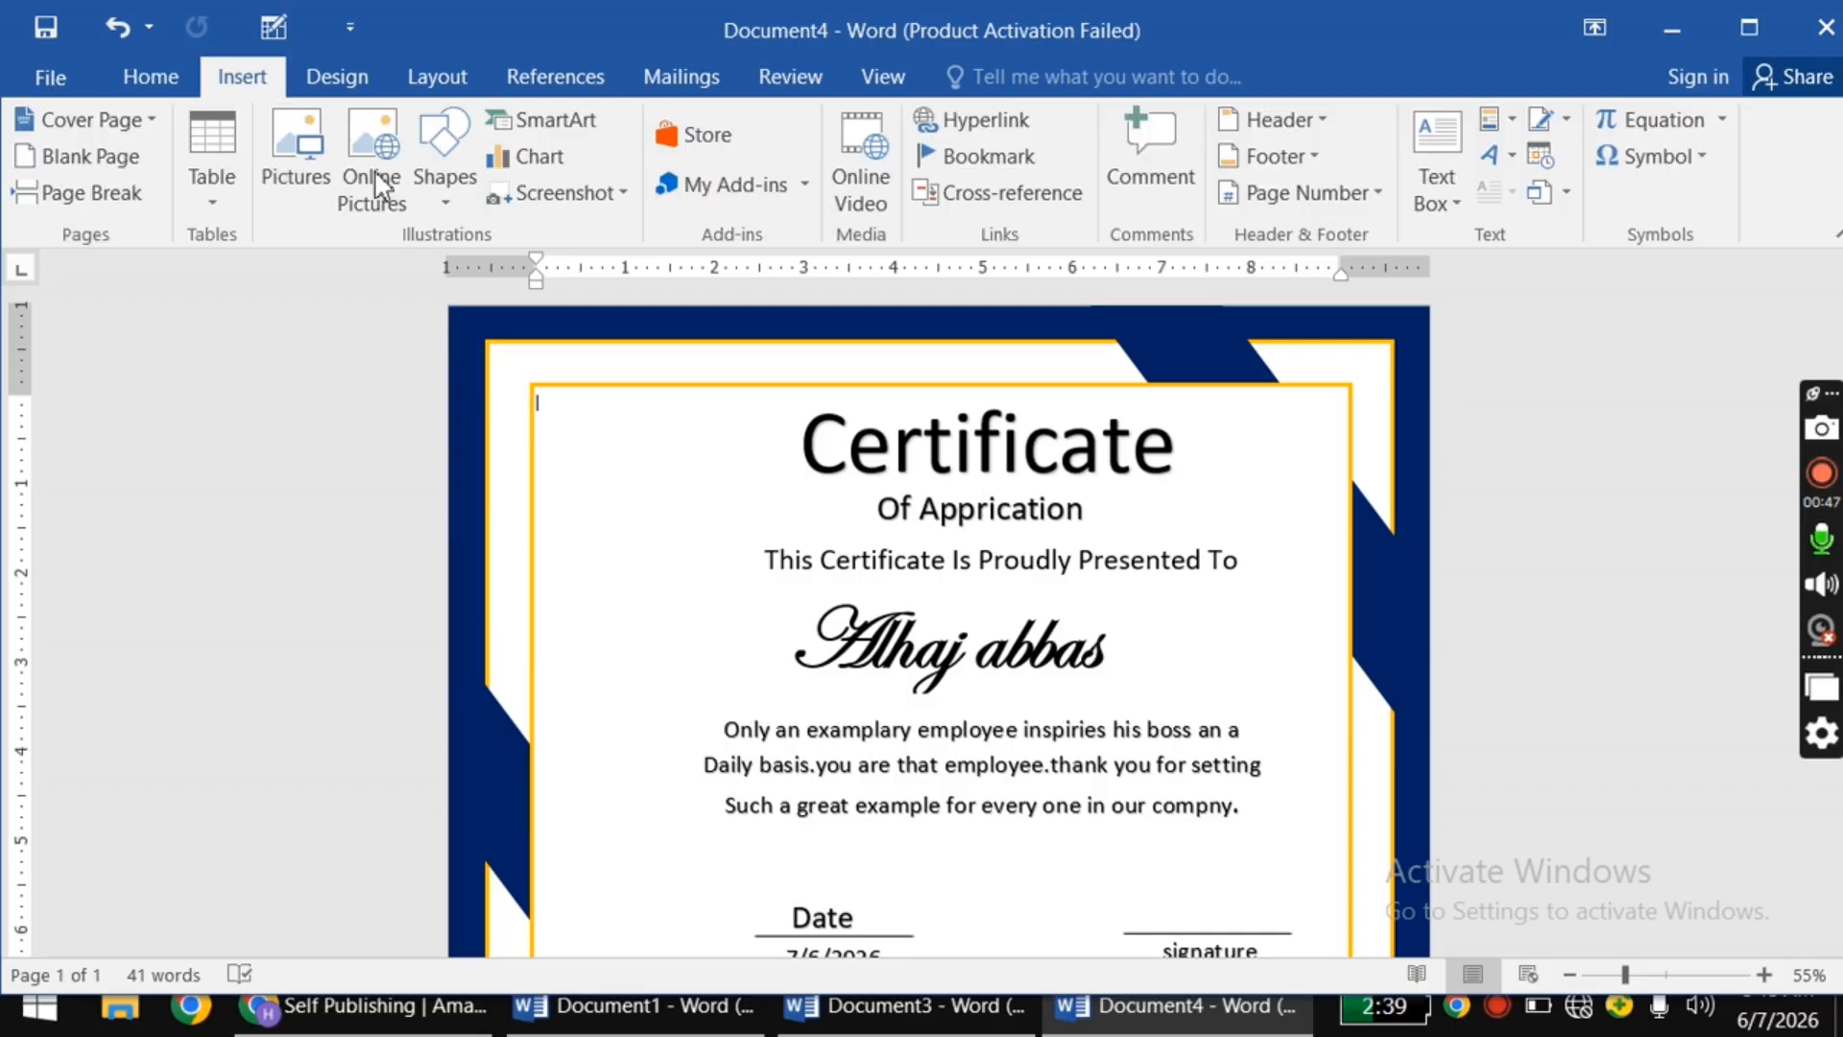
pyautogui.click(436, 173)
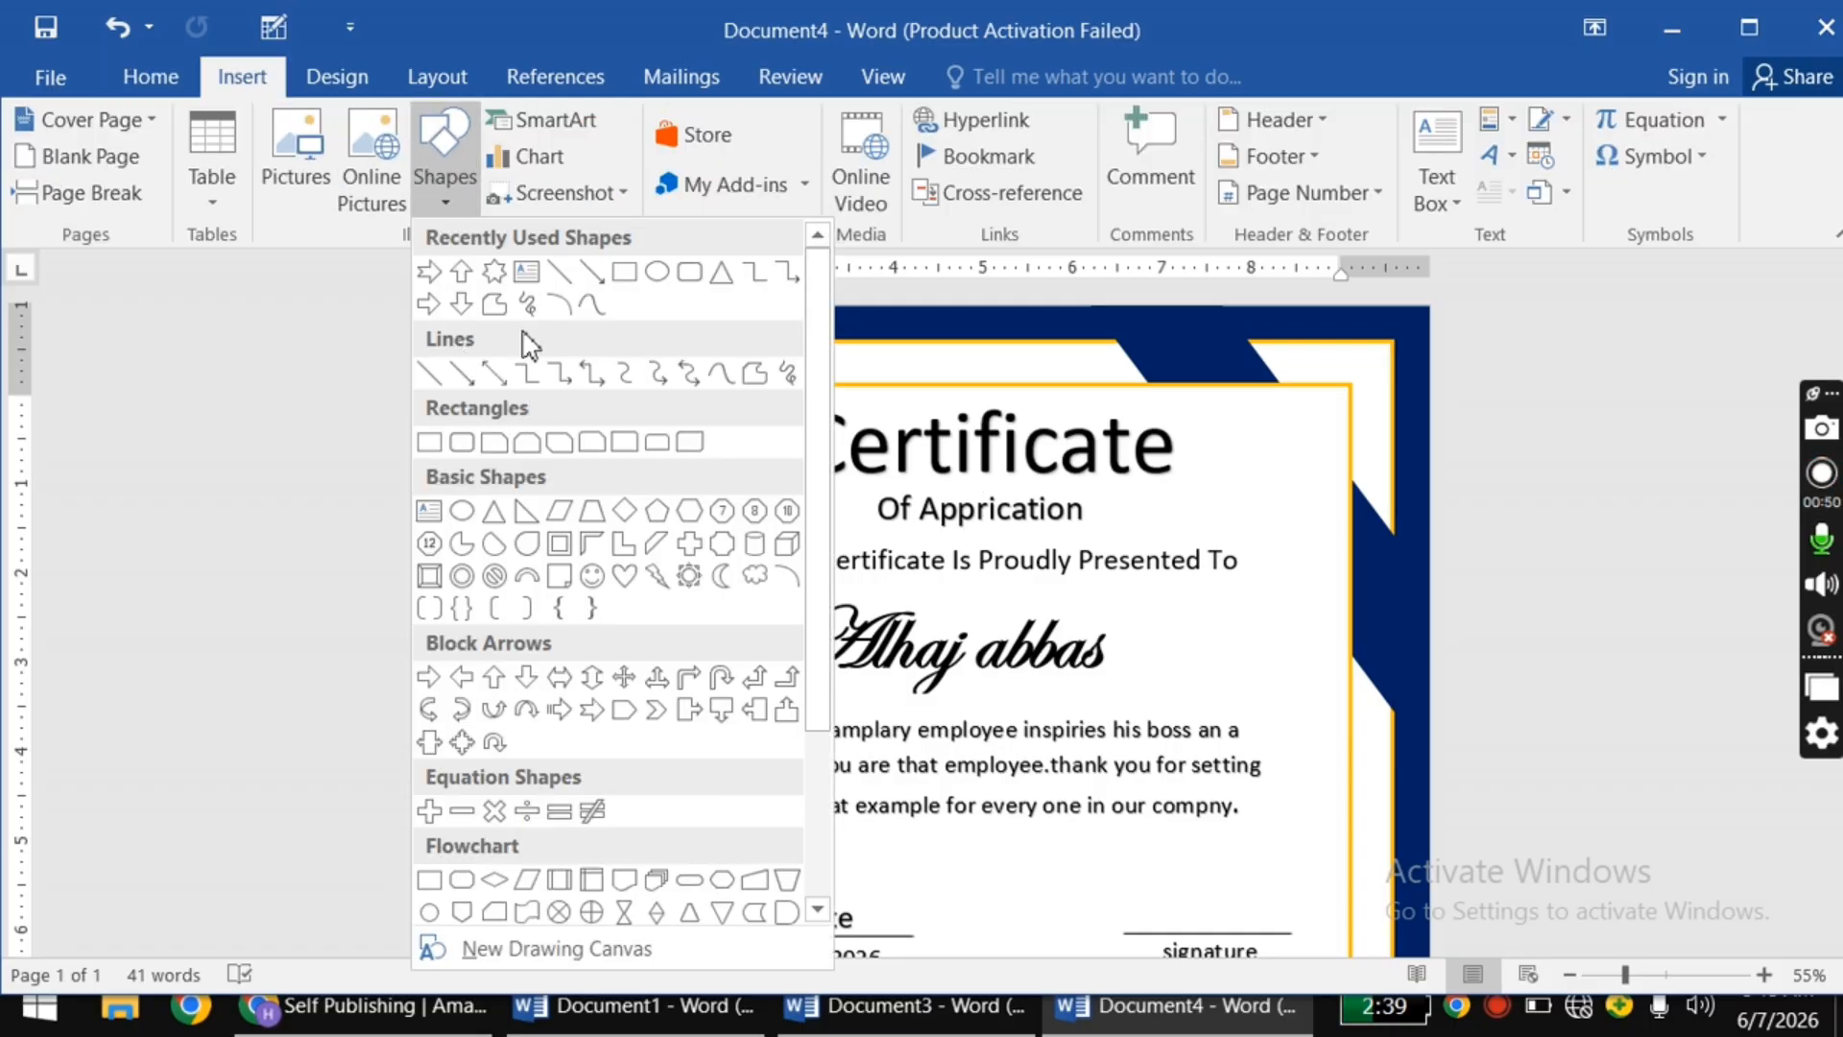
pyautogui.scroll(-3, 726, 712)
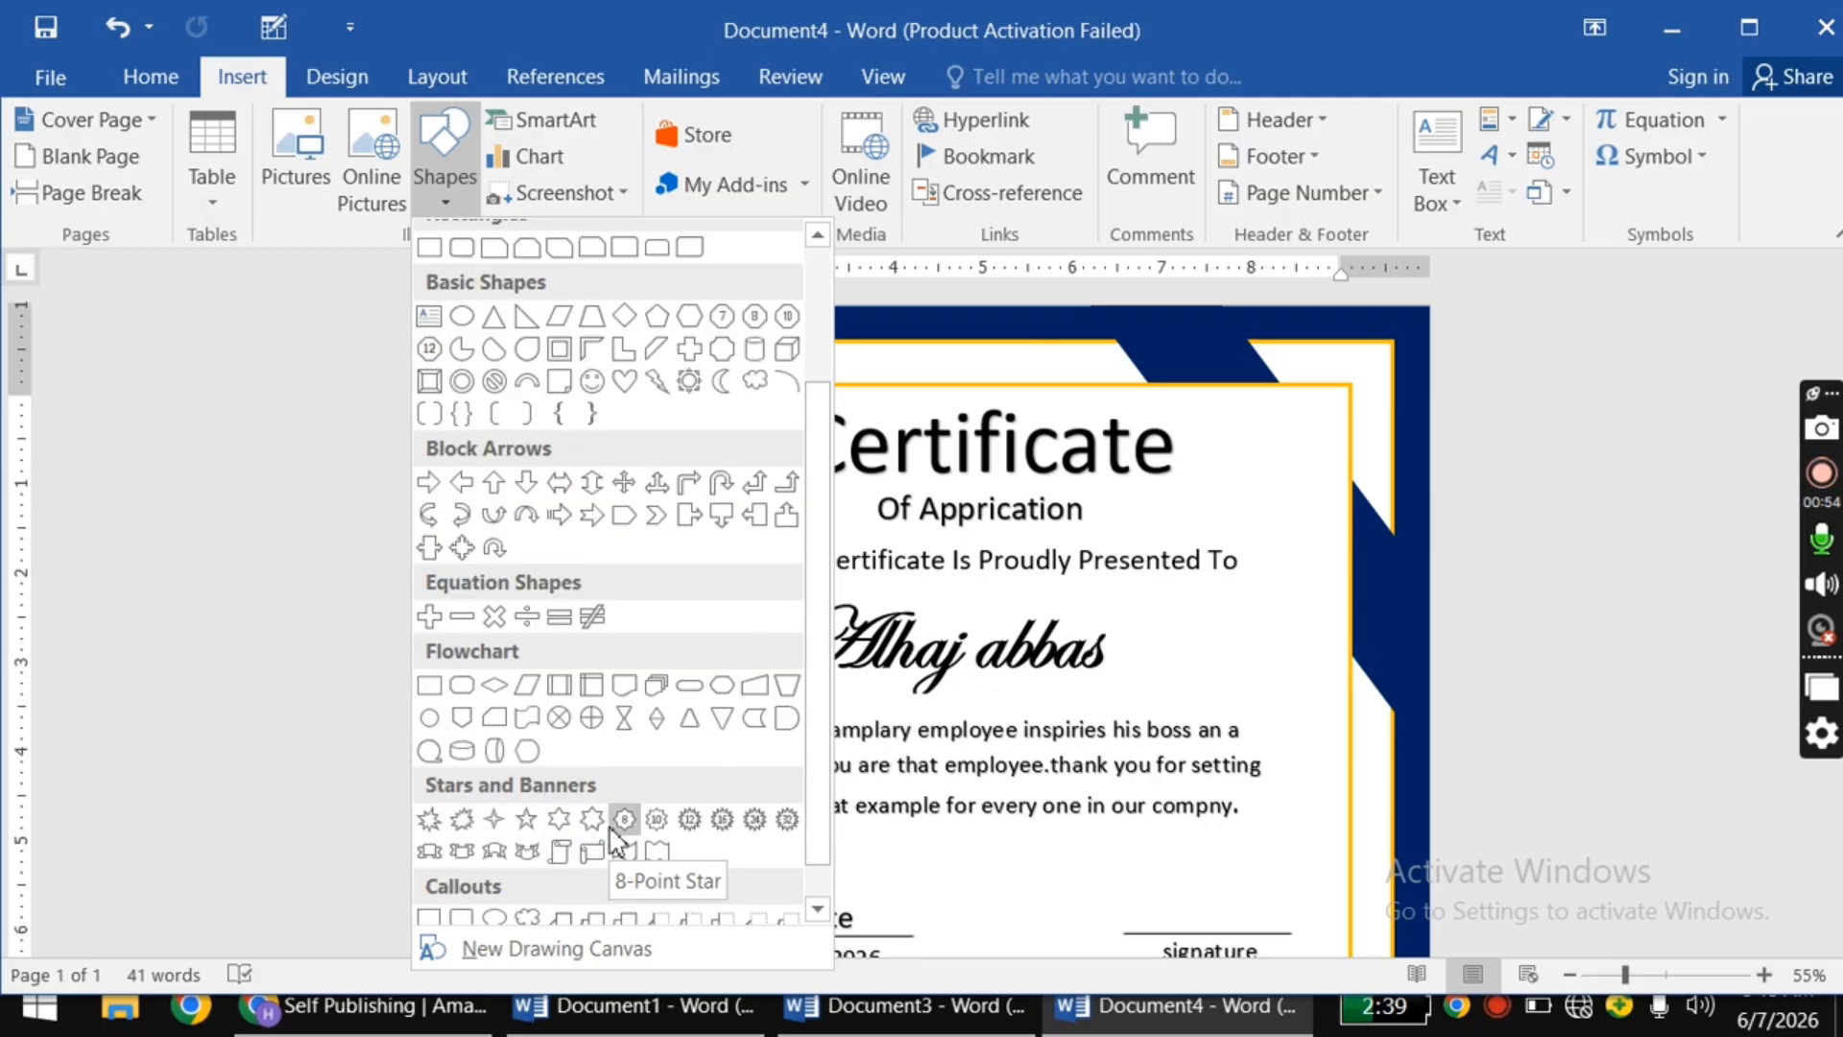
pyautogui.click(622, 822)
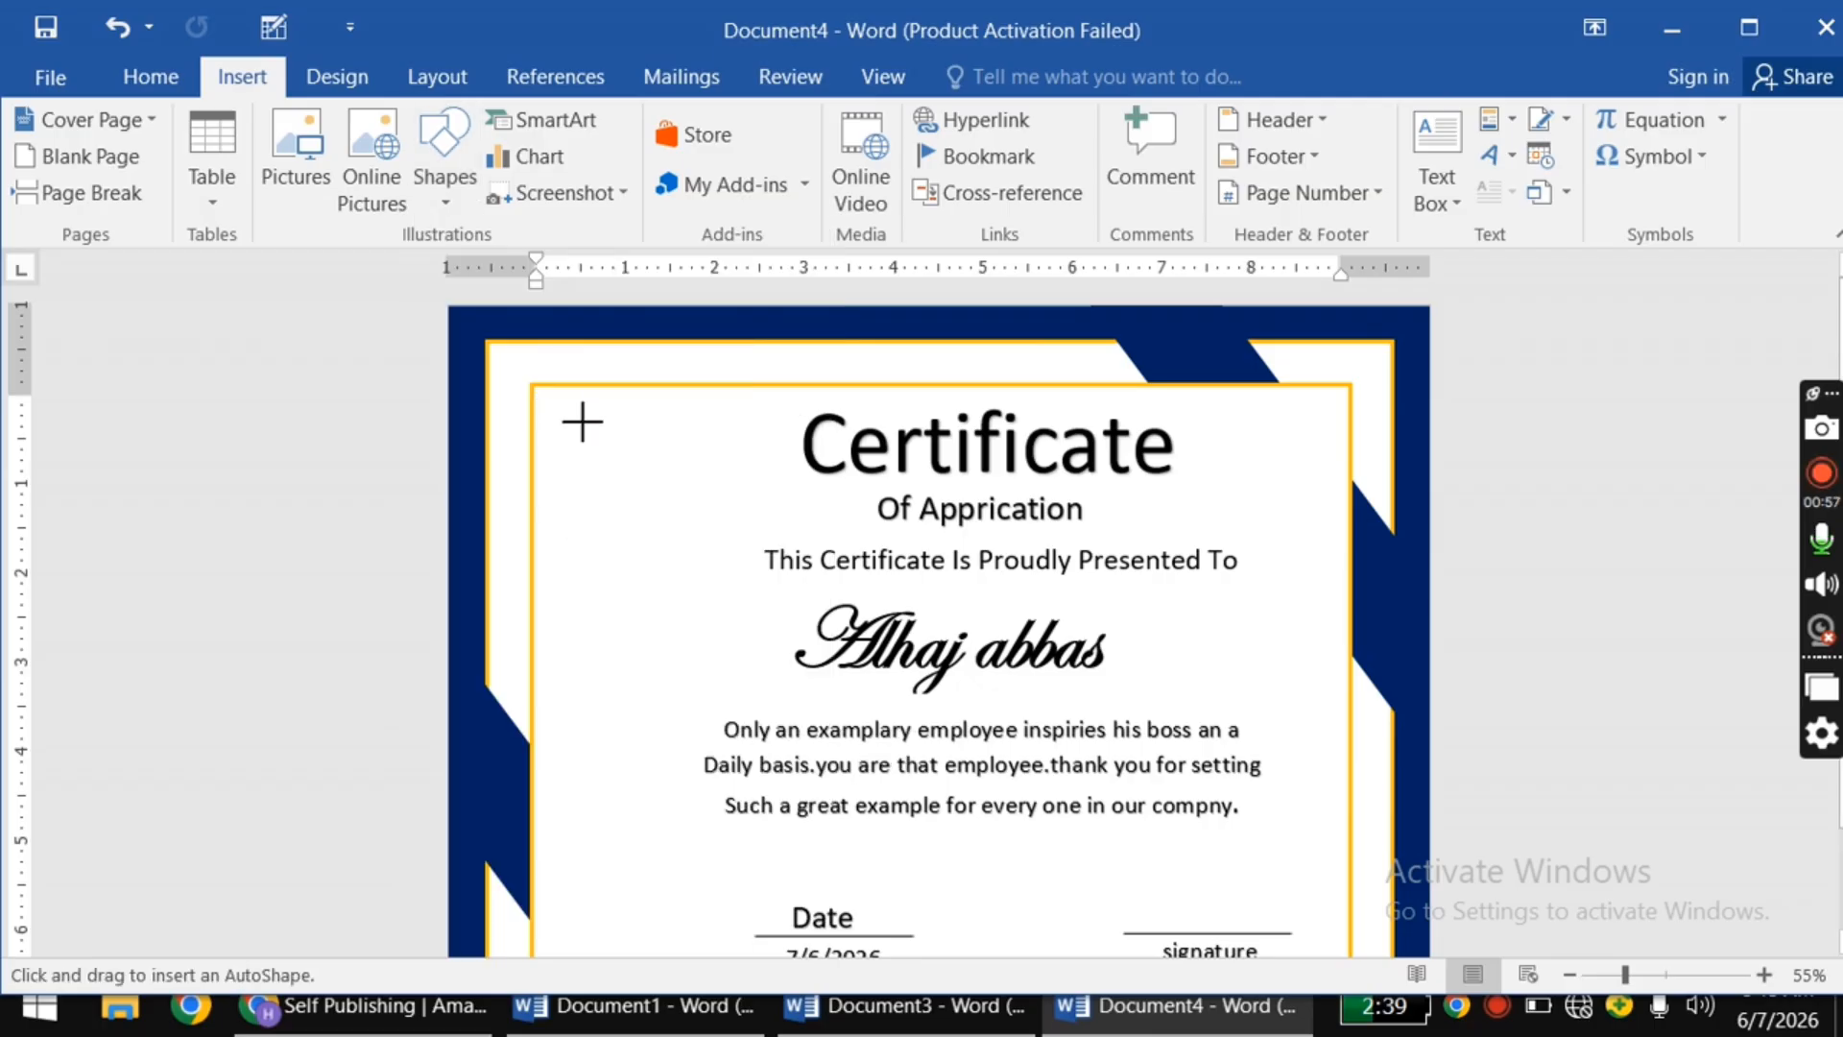
pyautogui.moveTo(594, 442); pyautogui.dragTo(753, 609)
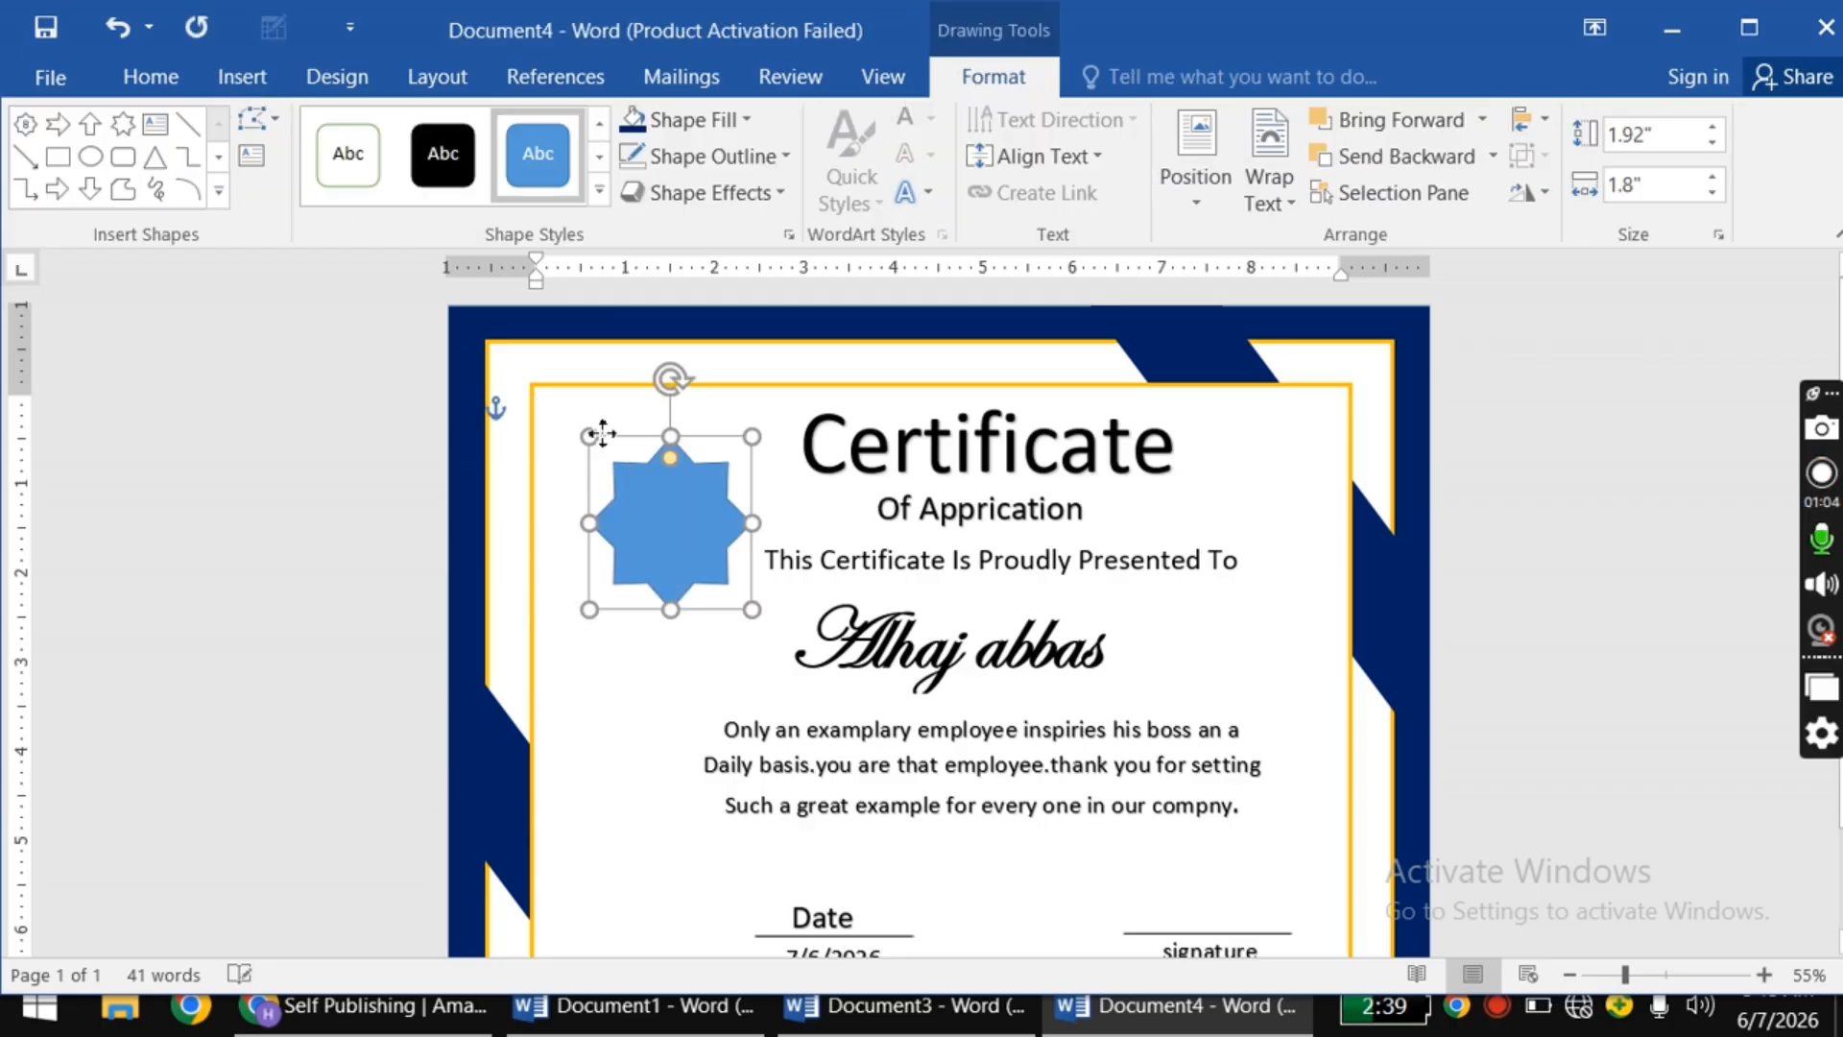
pyautogui.moveTo(609, 436); pyautogui.dragTo(577, 408)
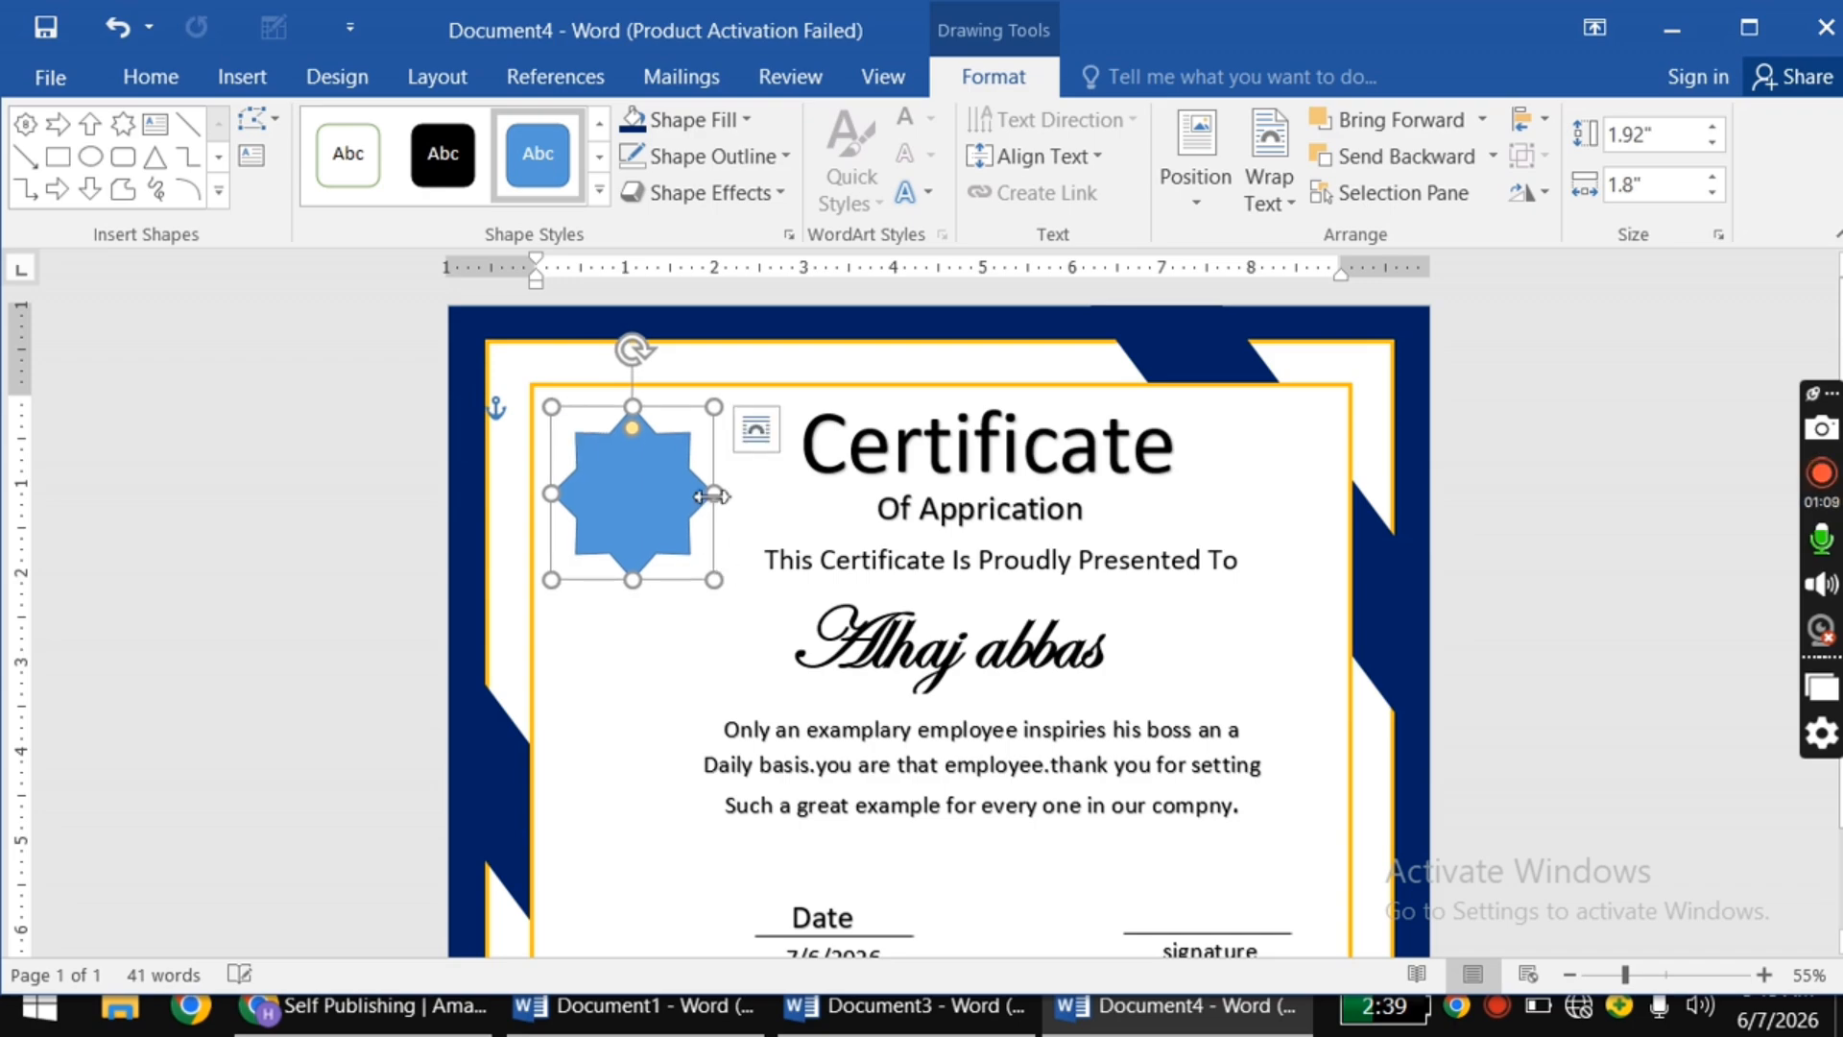
# Step: Flatten the star's points into a near-octagon and resize it to about 1.86" high and 1.83" wide
pyautogui.moveTo(713, 497); pyautogui.dragTo(717, 496)
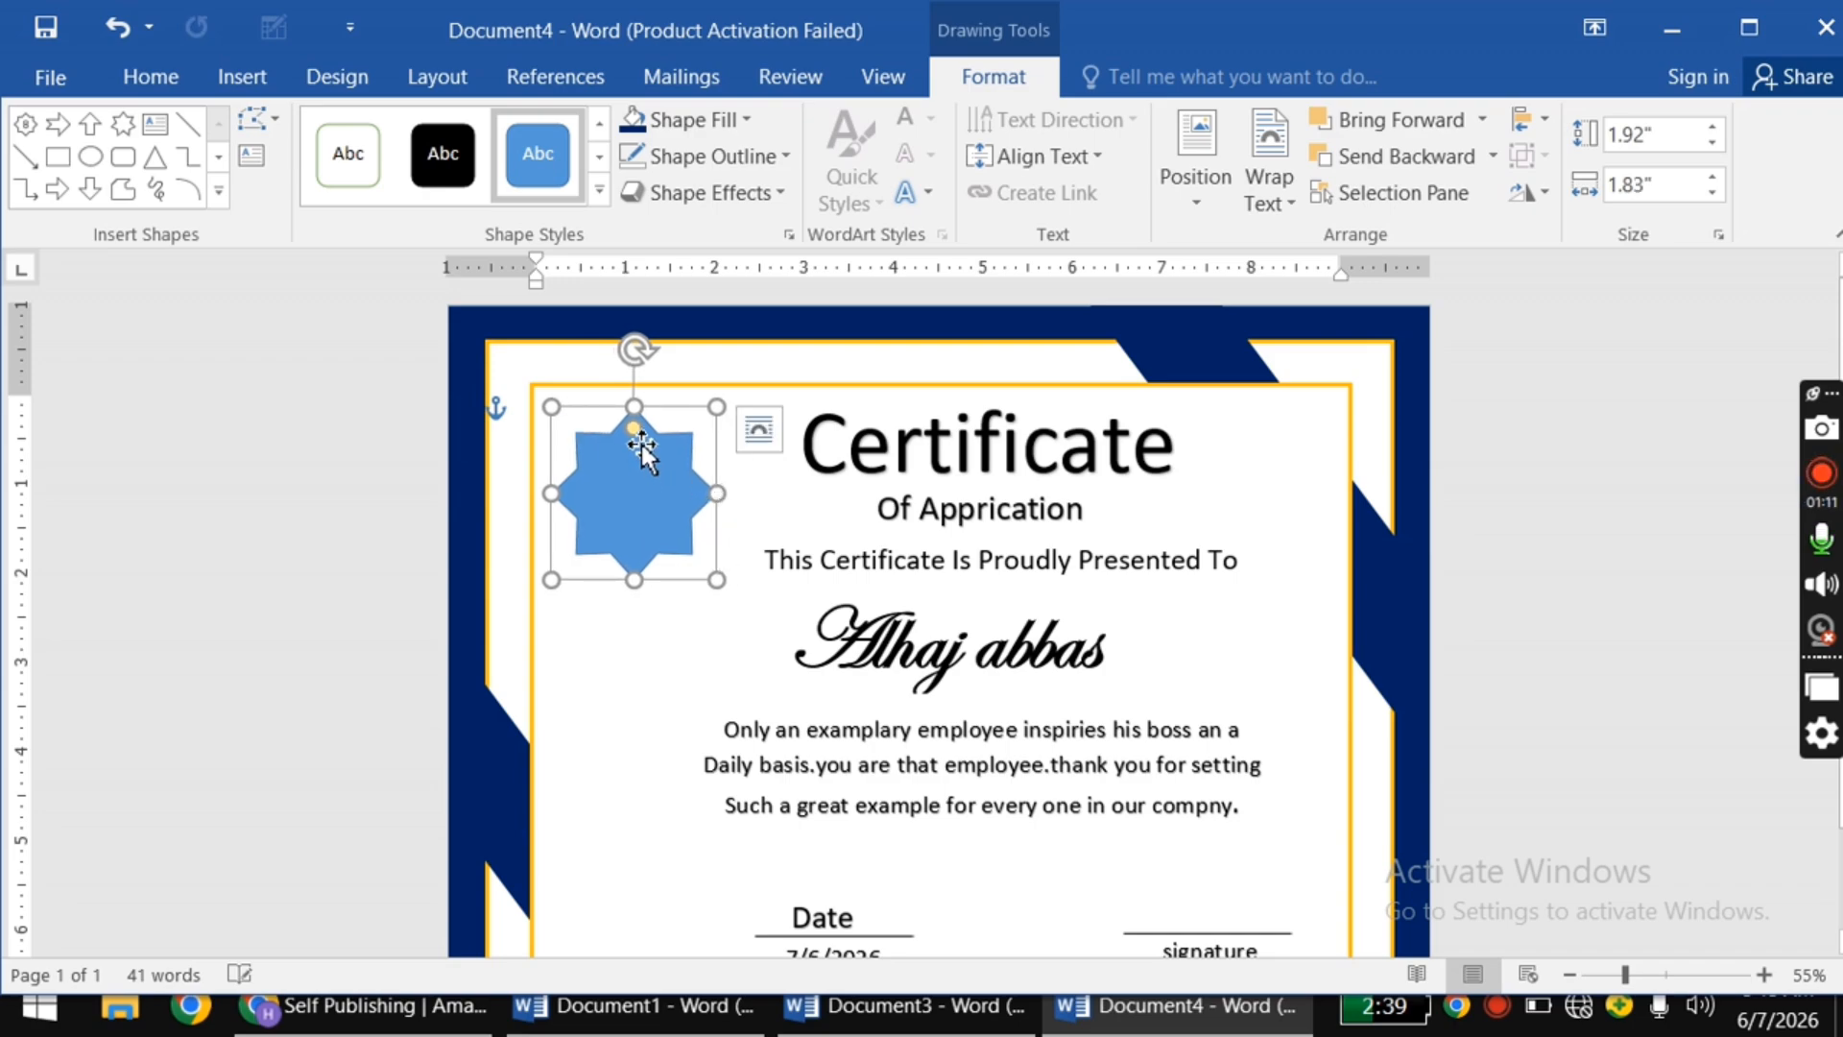
pyautogui.moveTo(636, 437); pyautogui.dragTo(638, 429)
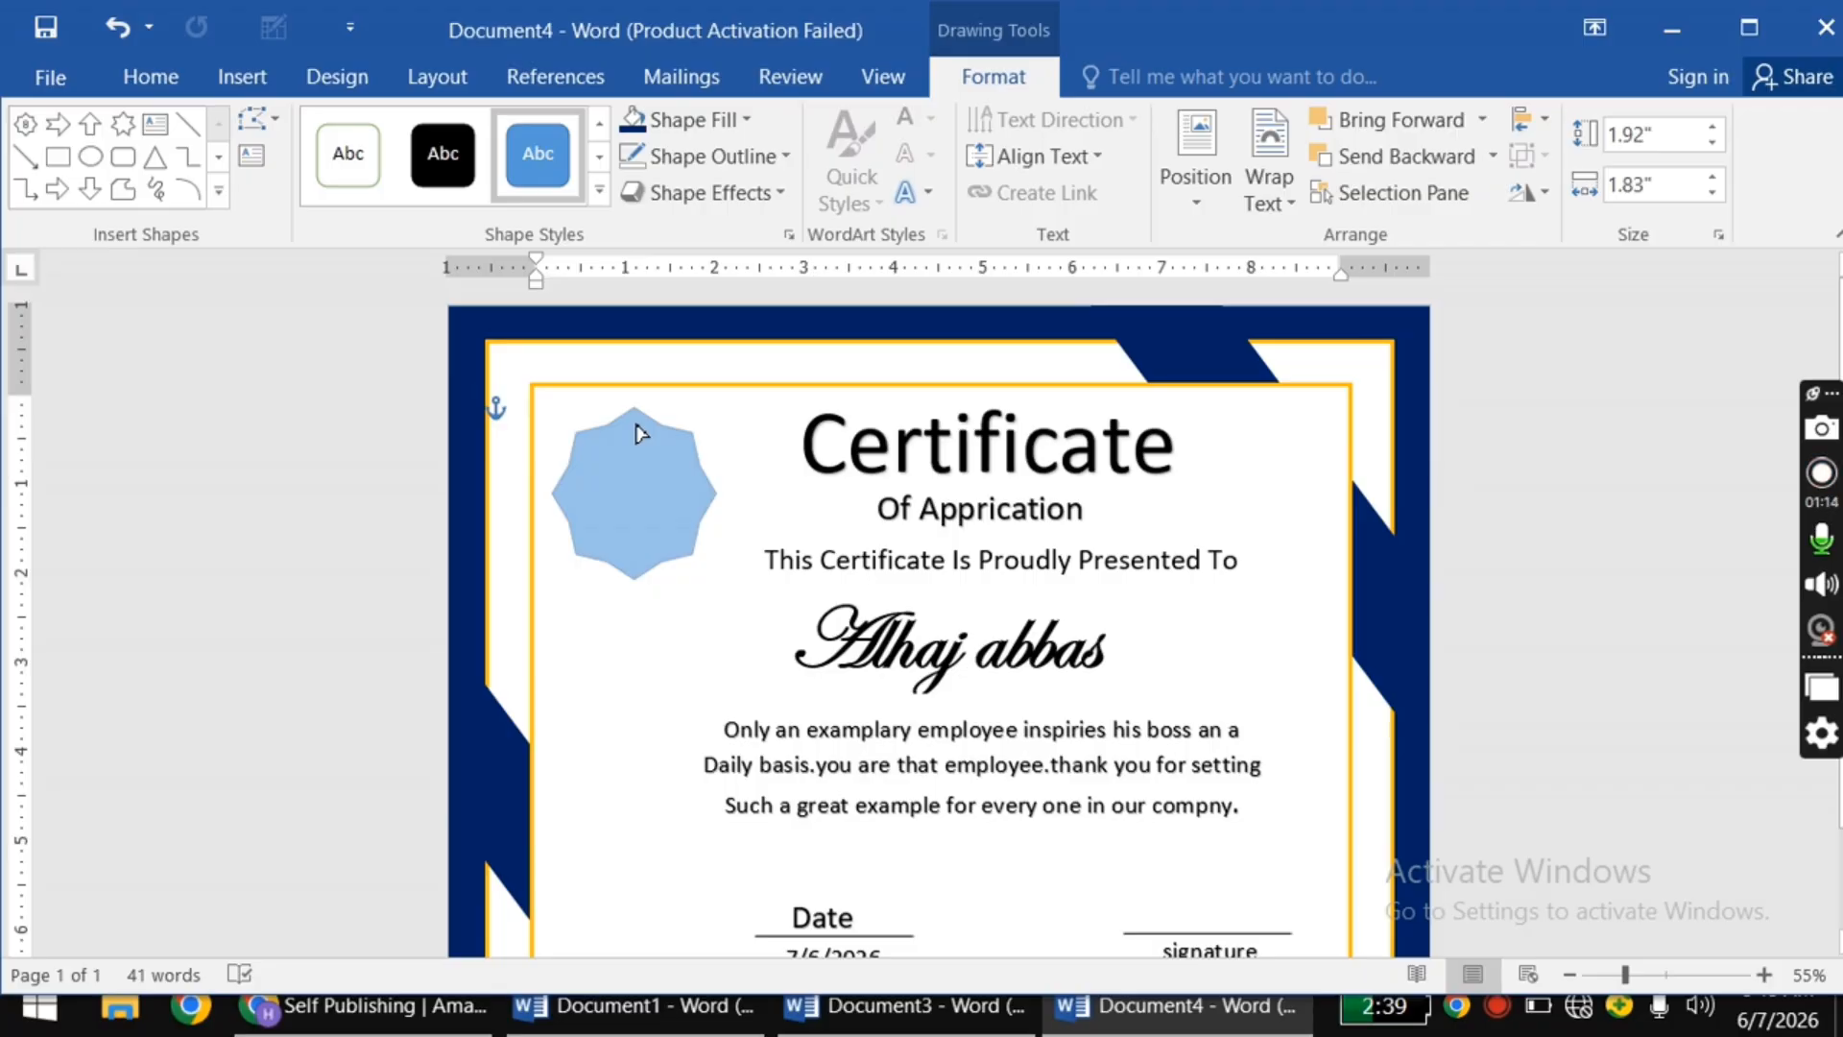
pyautogui.moveTo(635, 422); pyautogui.dragTo(639, 431)
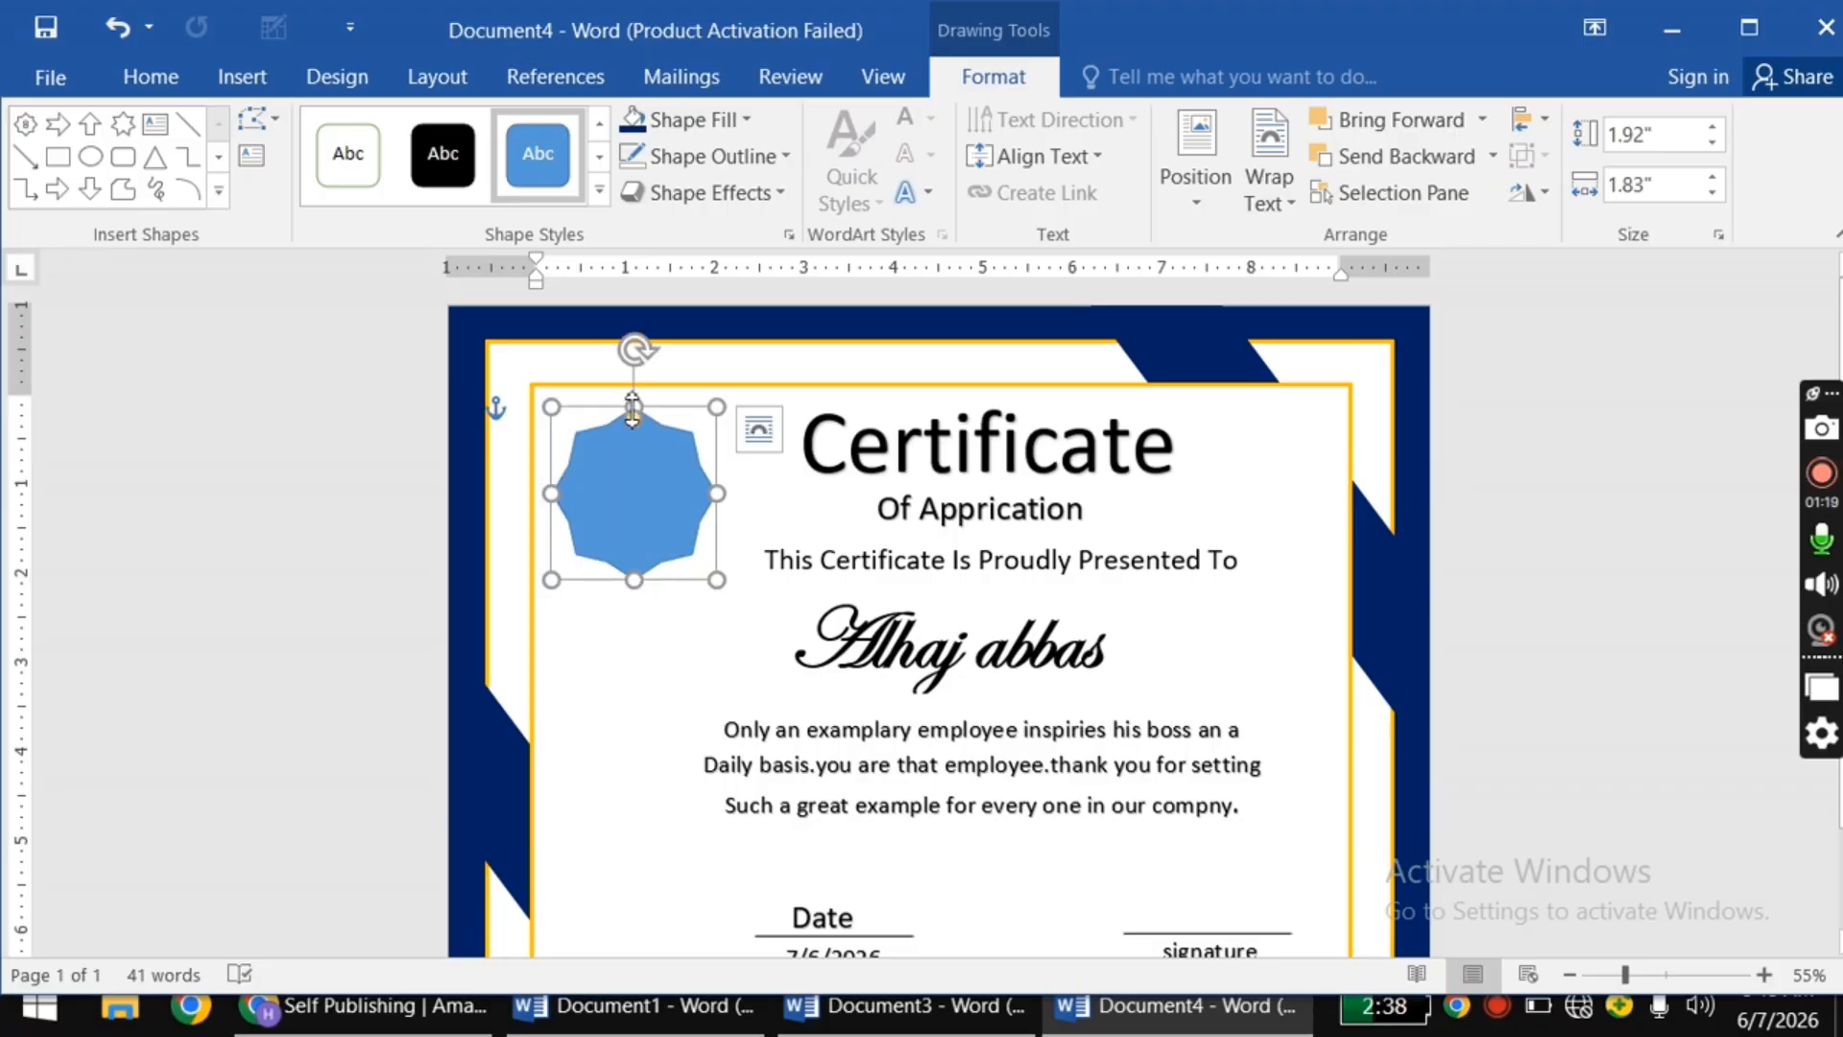
pyautogui.moveTo(634, 422); pyautogui.dragTo(637, 414)
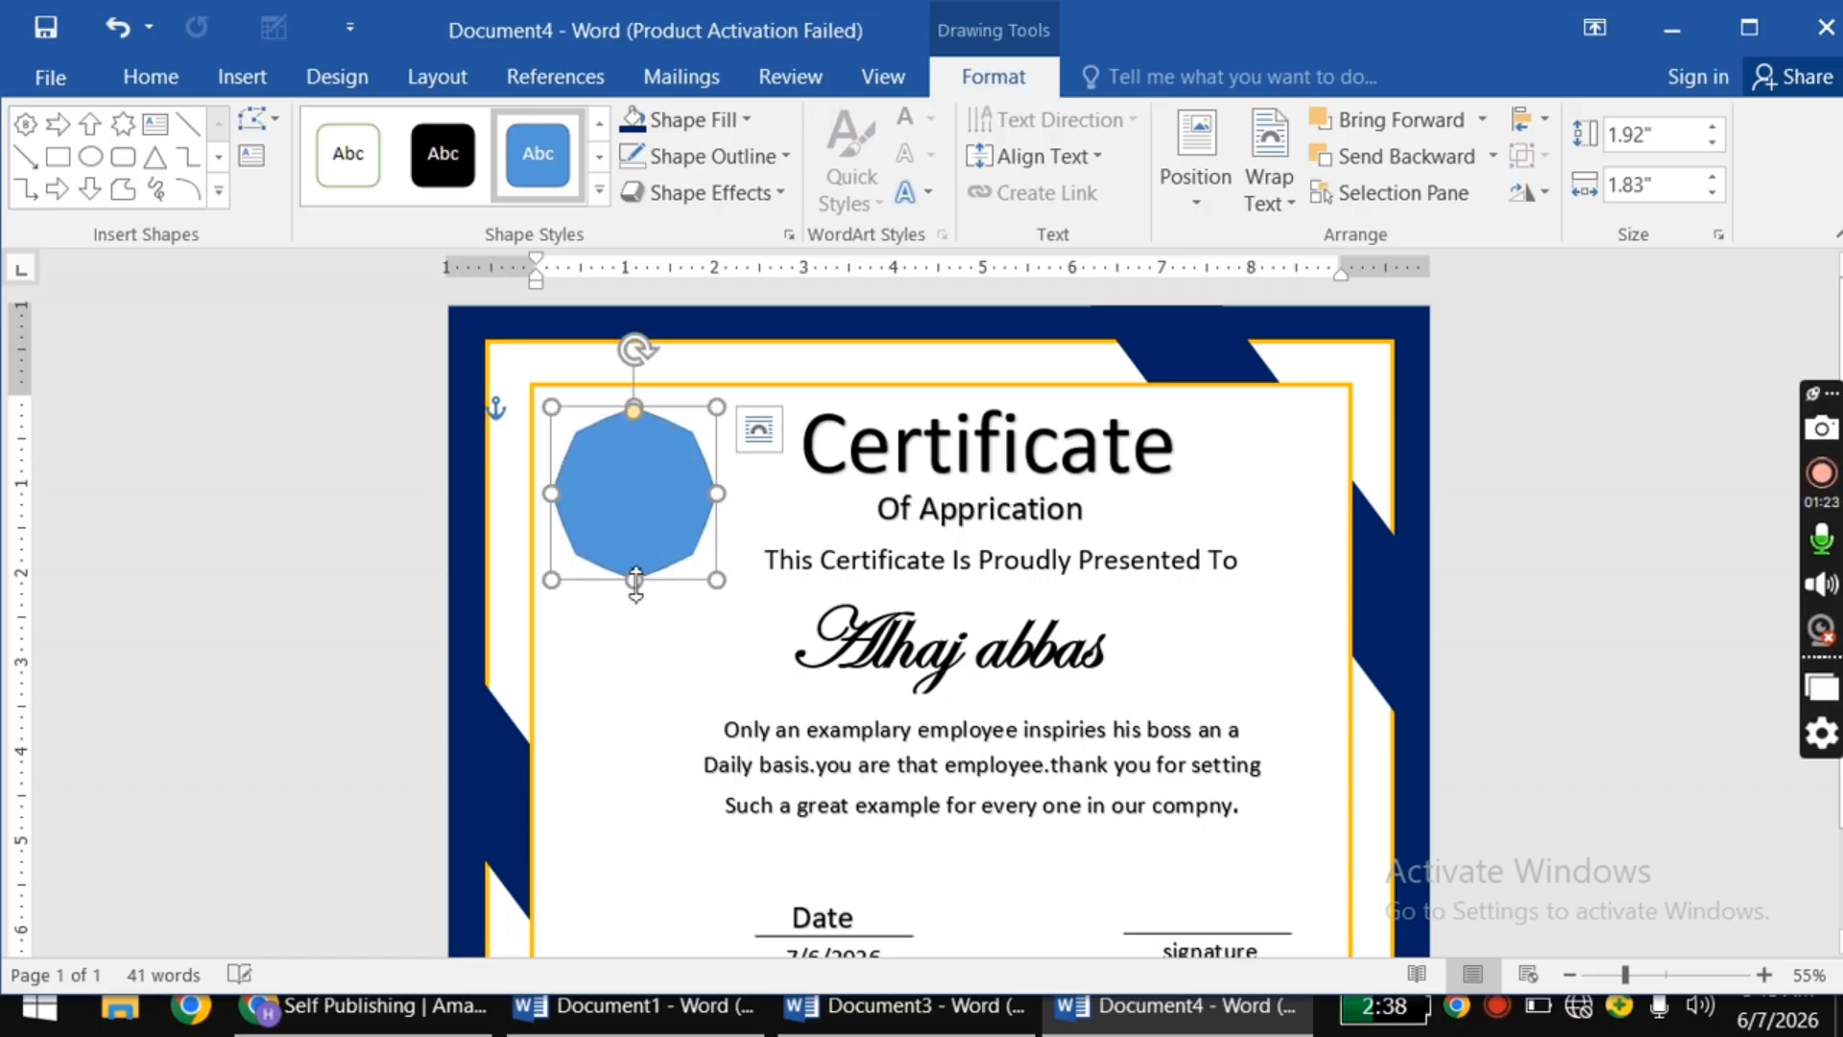
pyautogui.moveTo(635, 580); pyautogui.dragTo(635, 574)
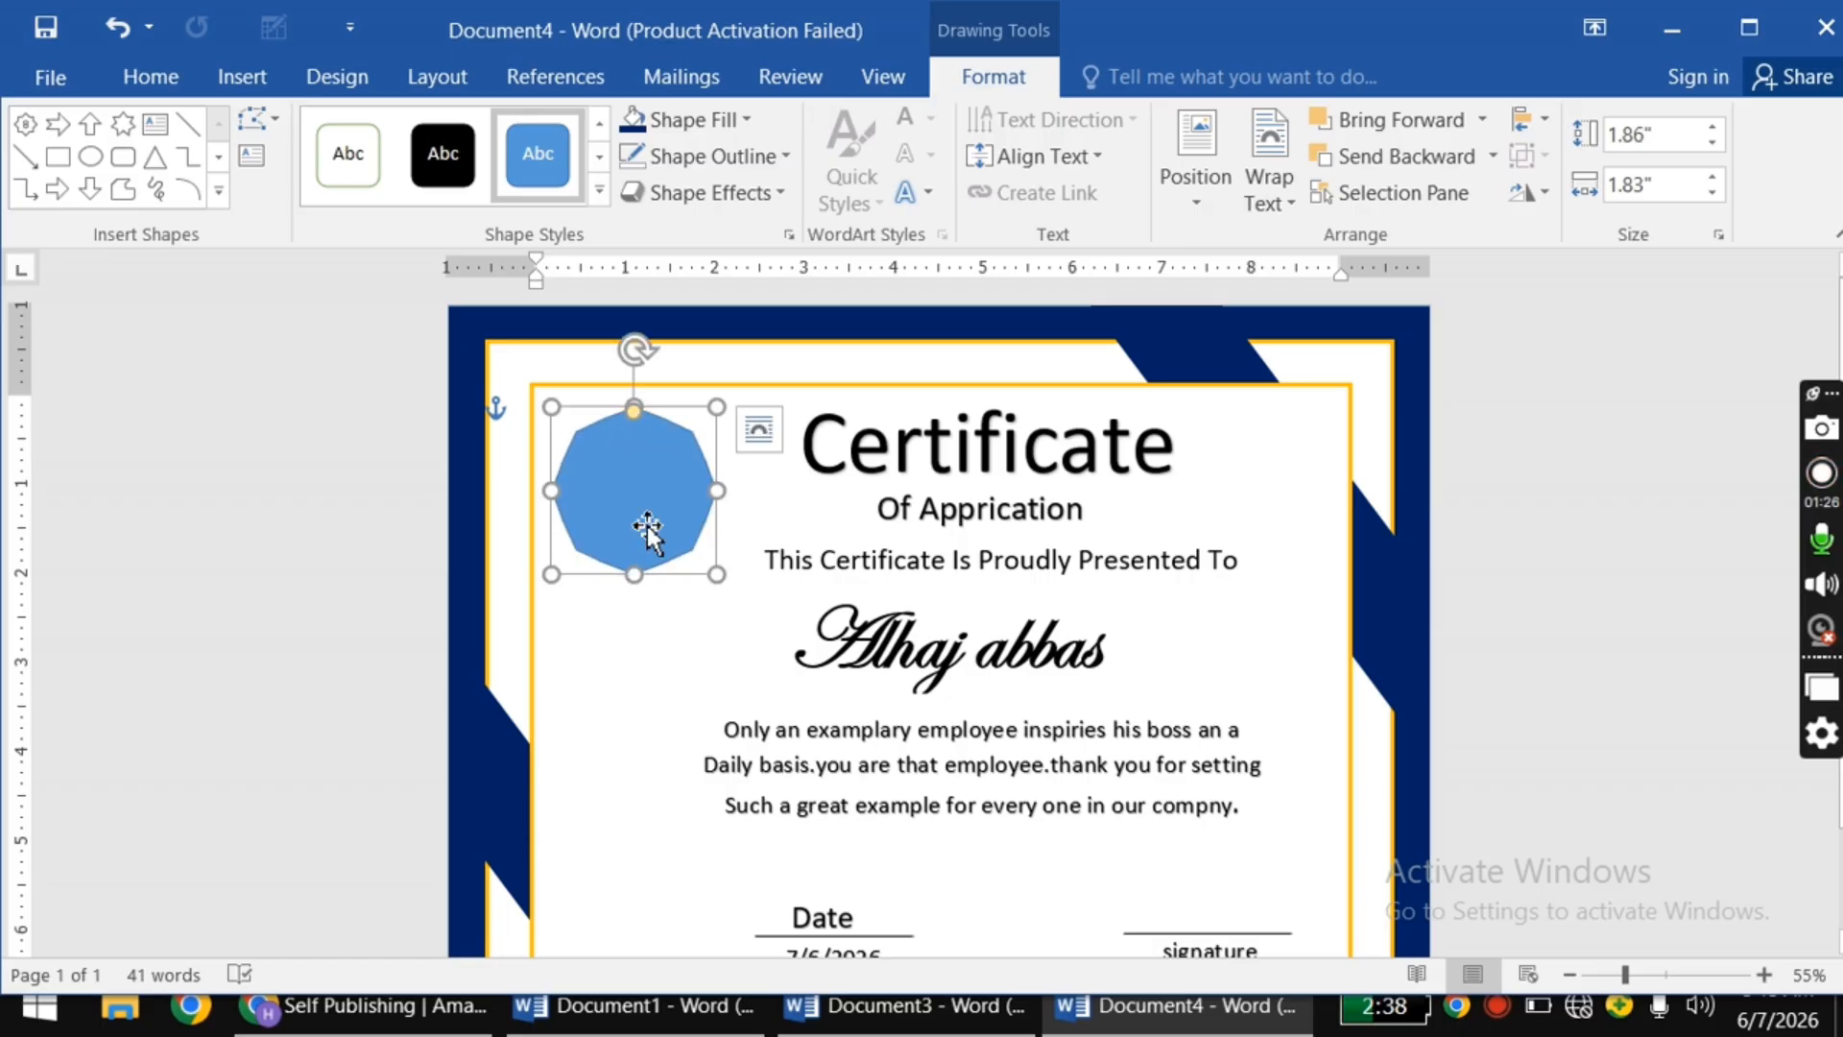
# Step: Apply the solid gold theme style to the flattened star shape
pyautogui.click(600, 191)
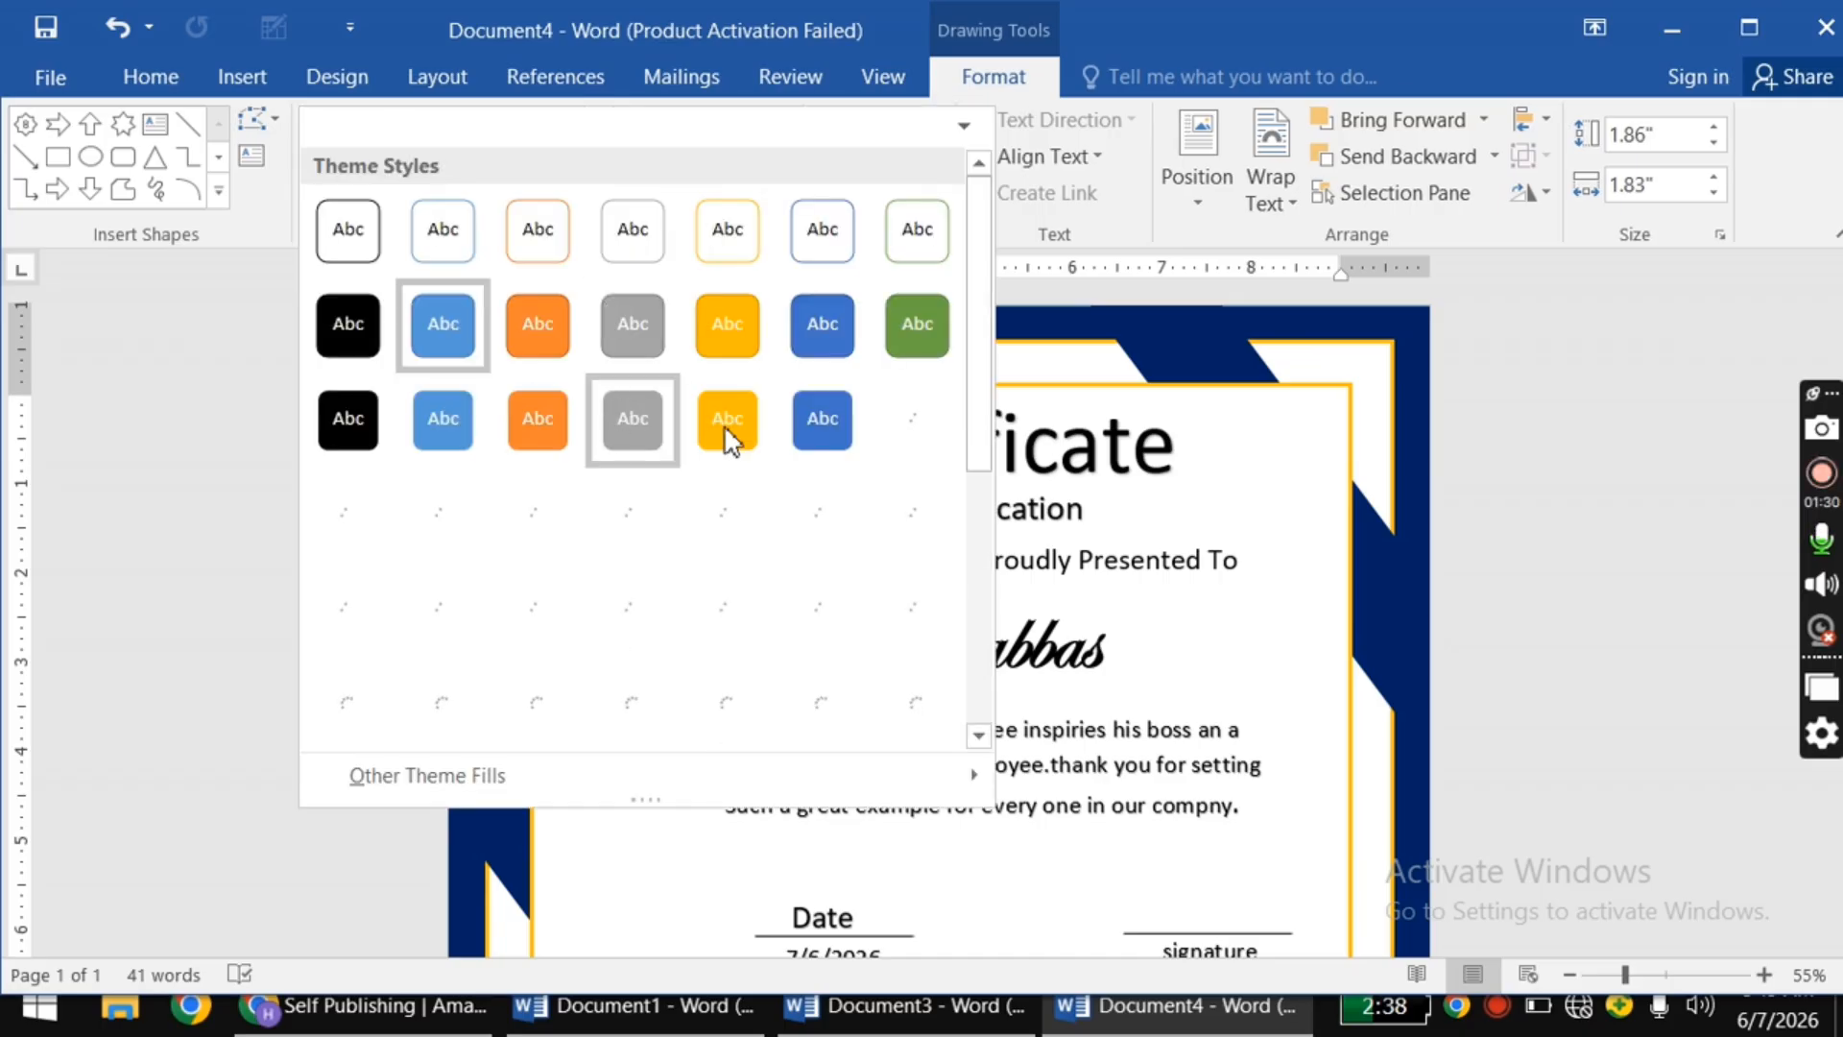
pyautogui.click(722, 447)
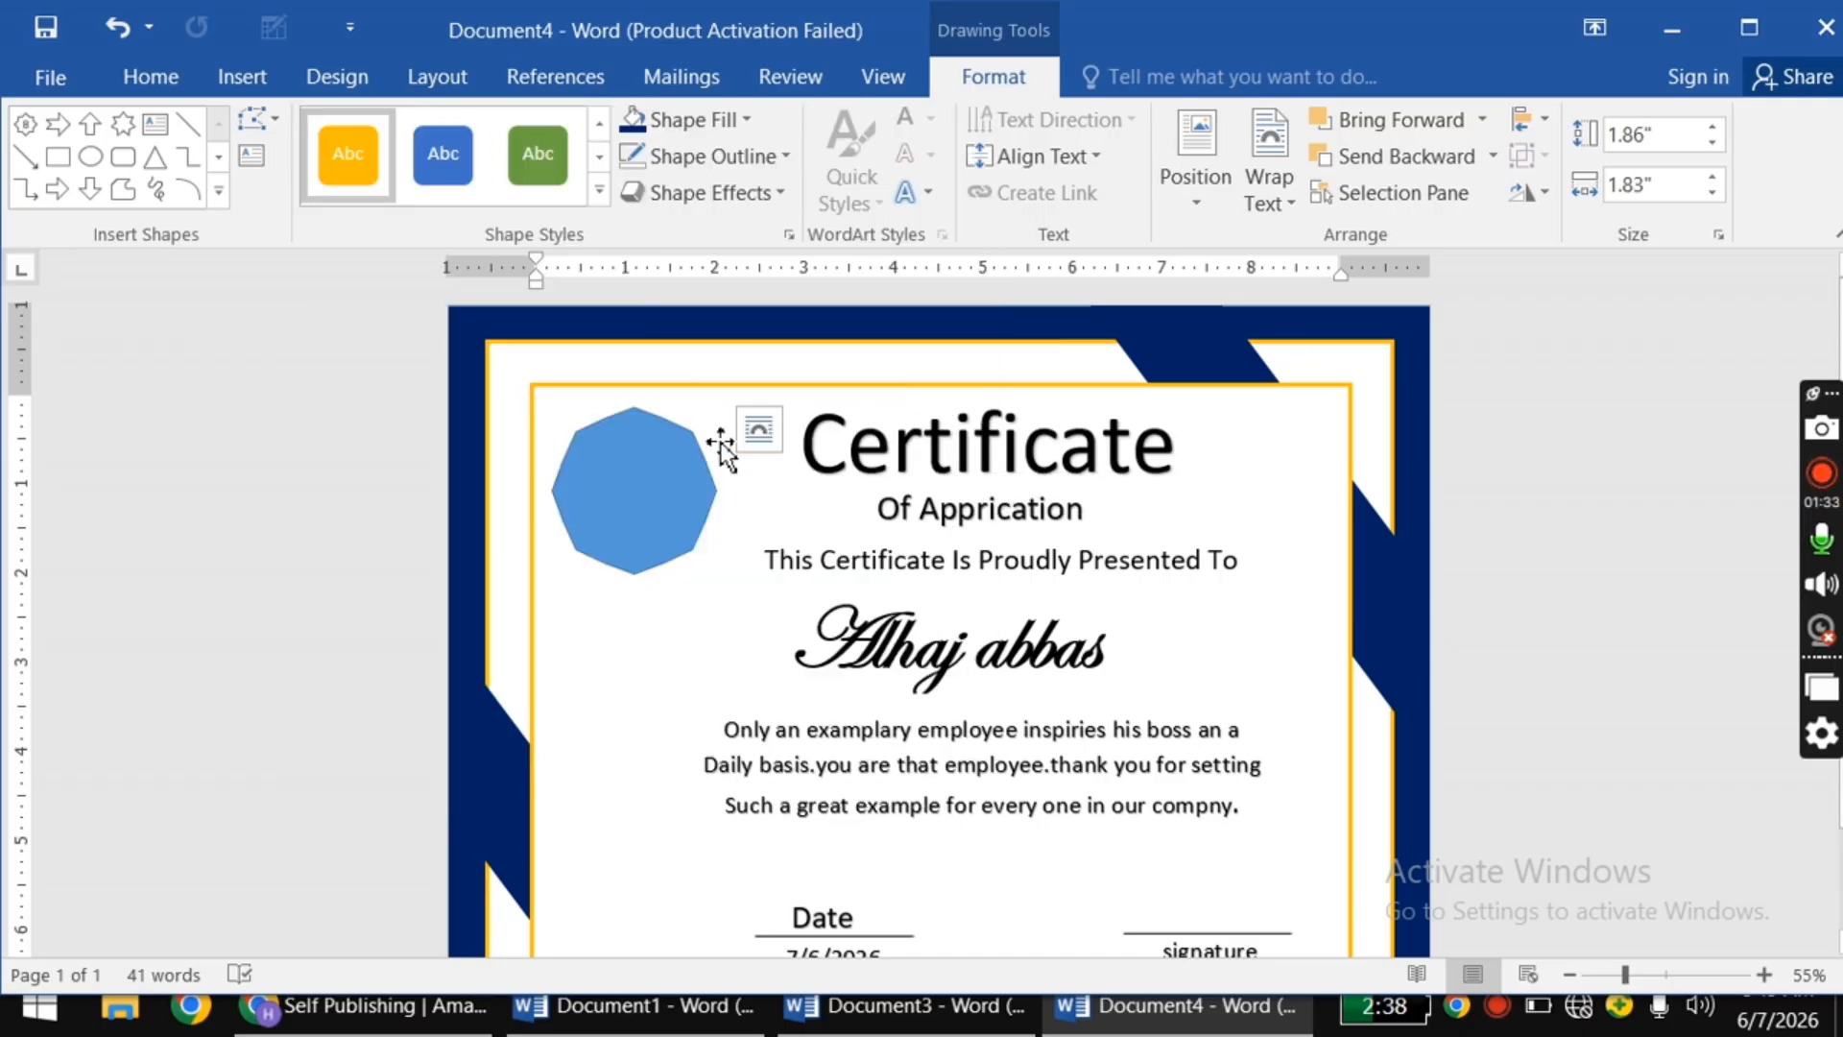
pyautogui.click(680, 672)
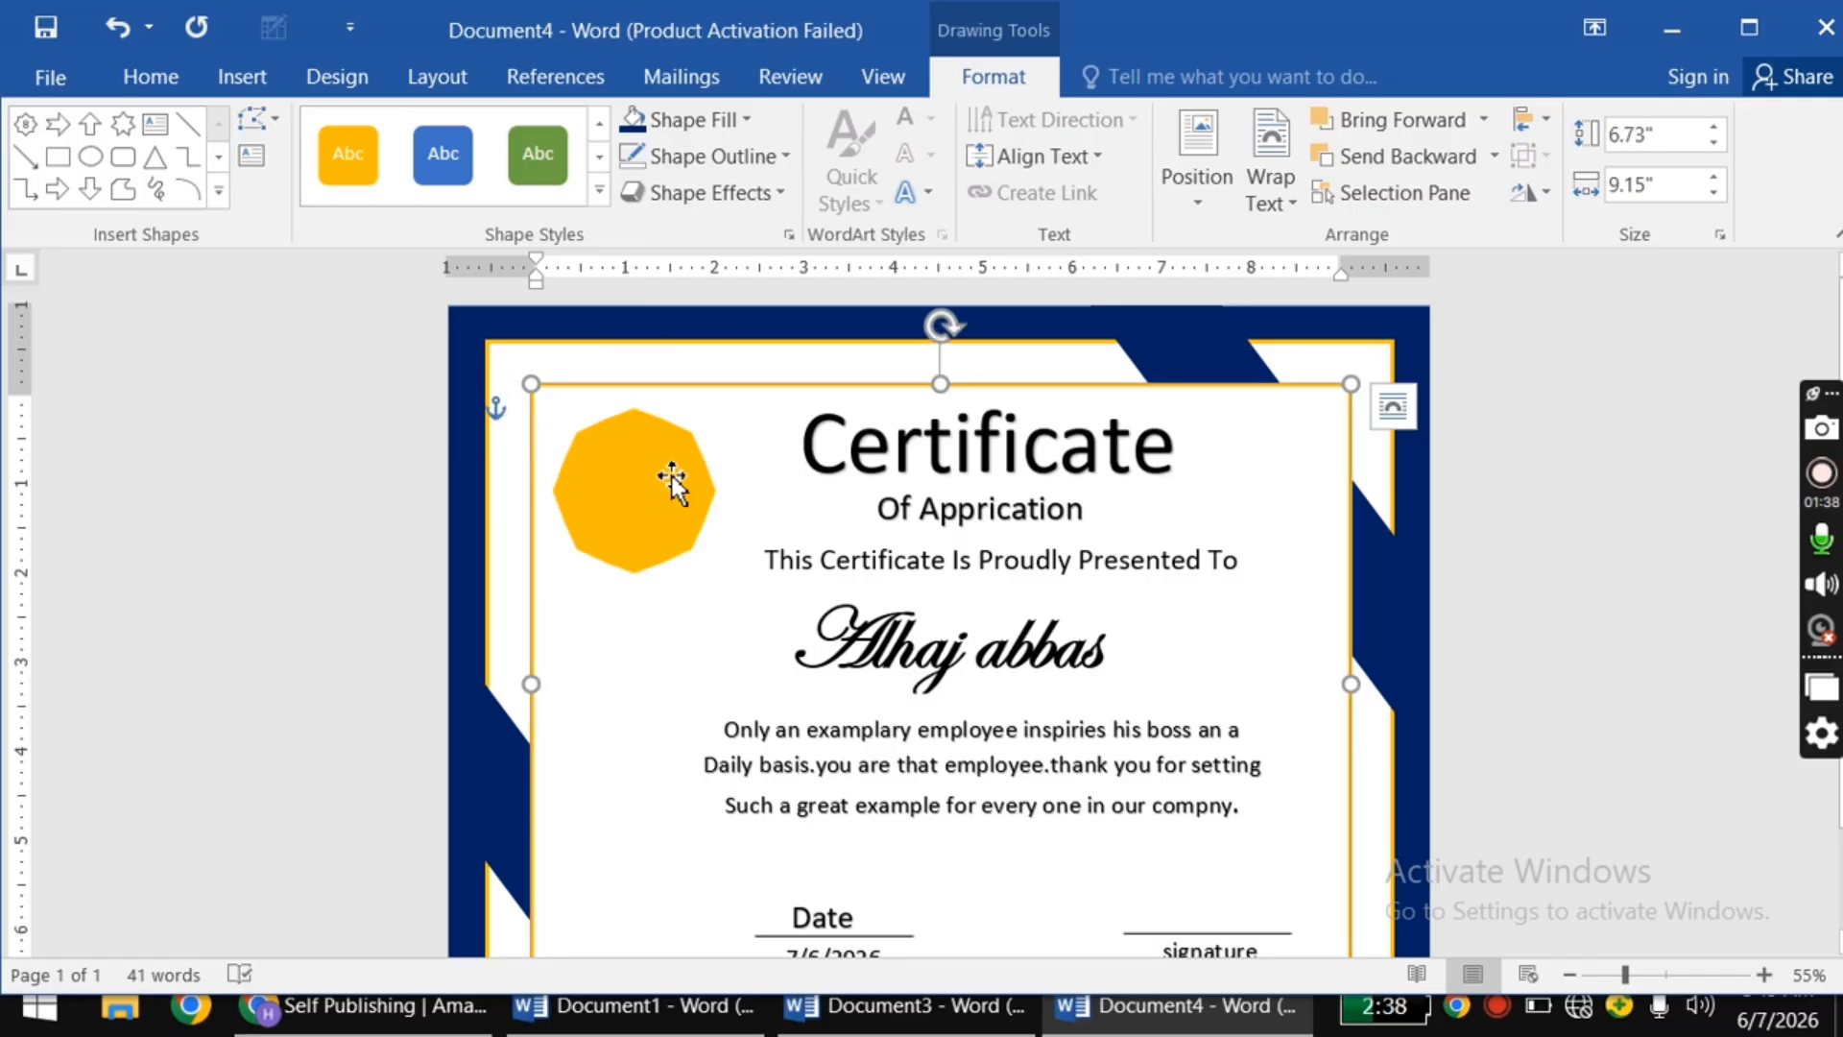
# Step: Draw an oval about 1.45" high and 1.41" wide on the gold badge and shift it up toward the badge's upper edge
pyautogui.click(269, 82)
pyautogui.click(440, 175)
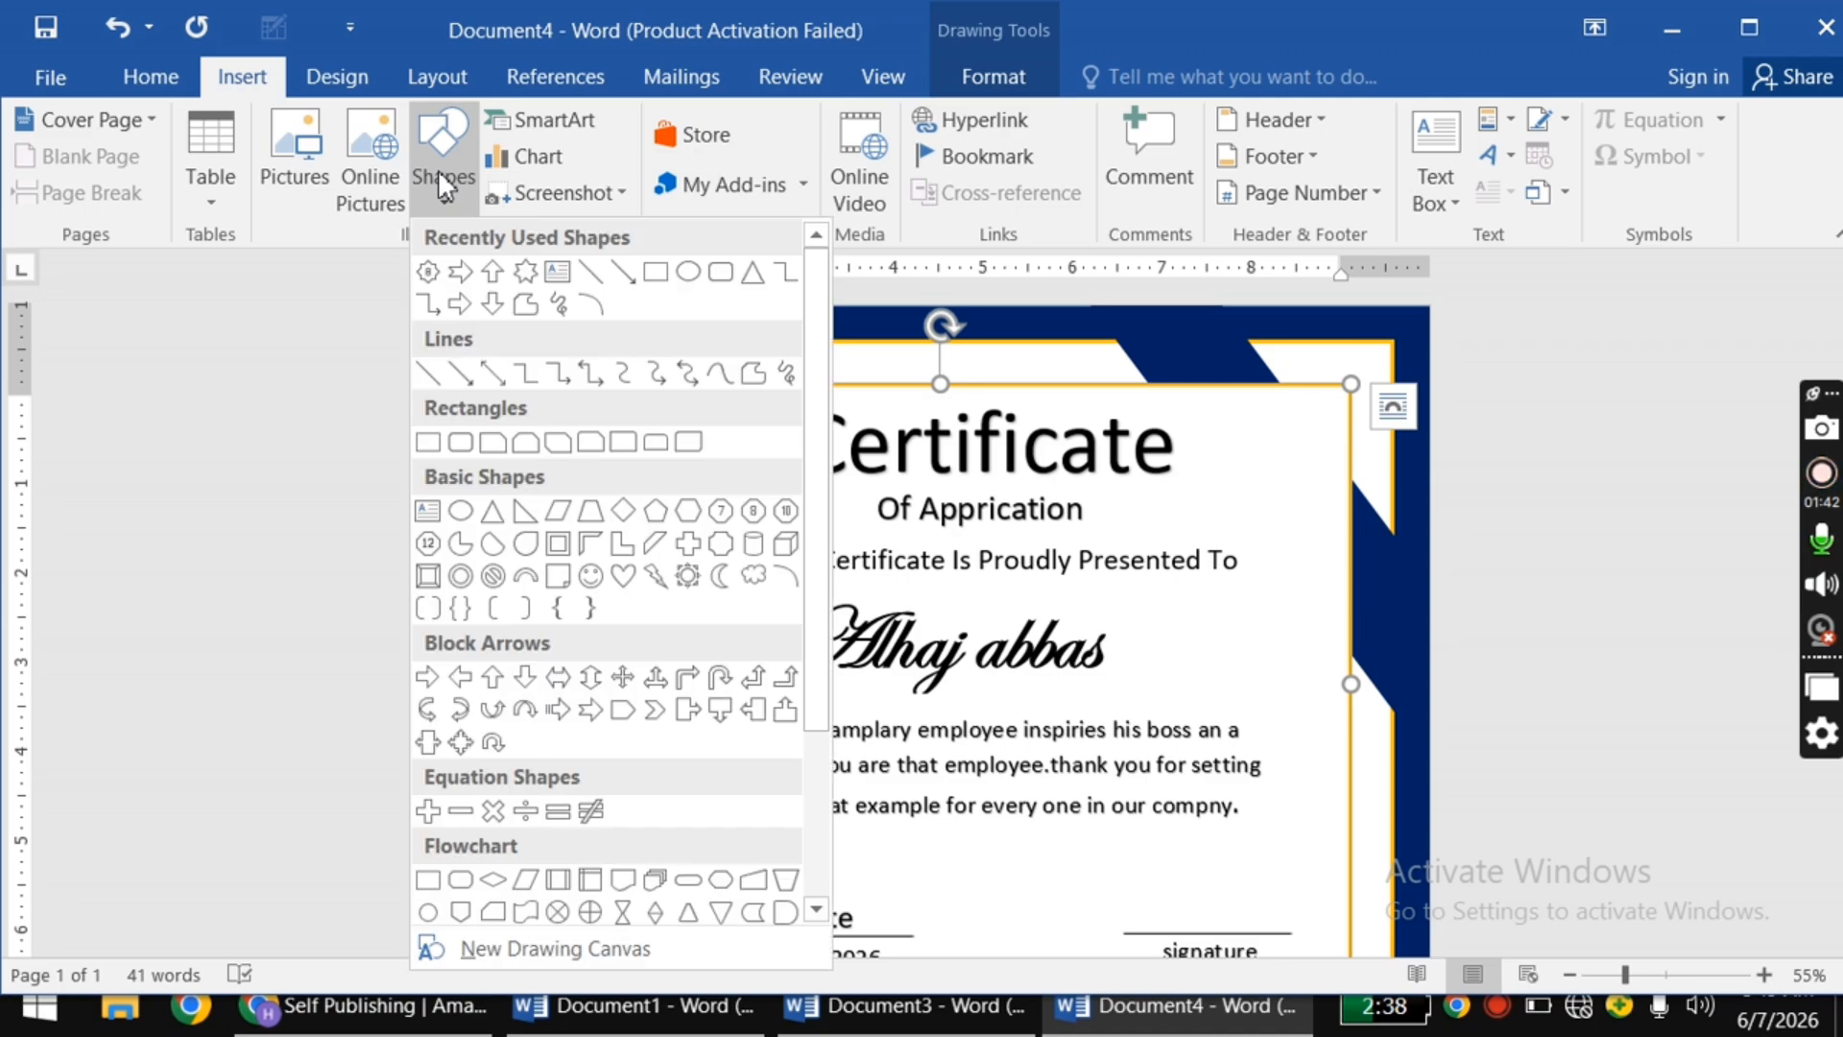
pyautogui.click(681, 276)
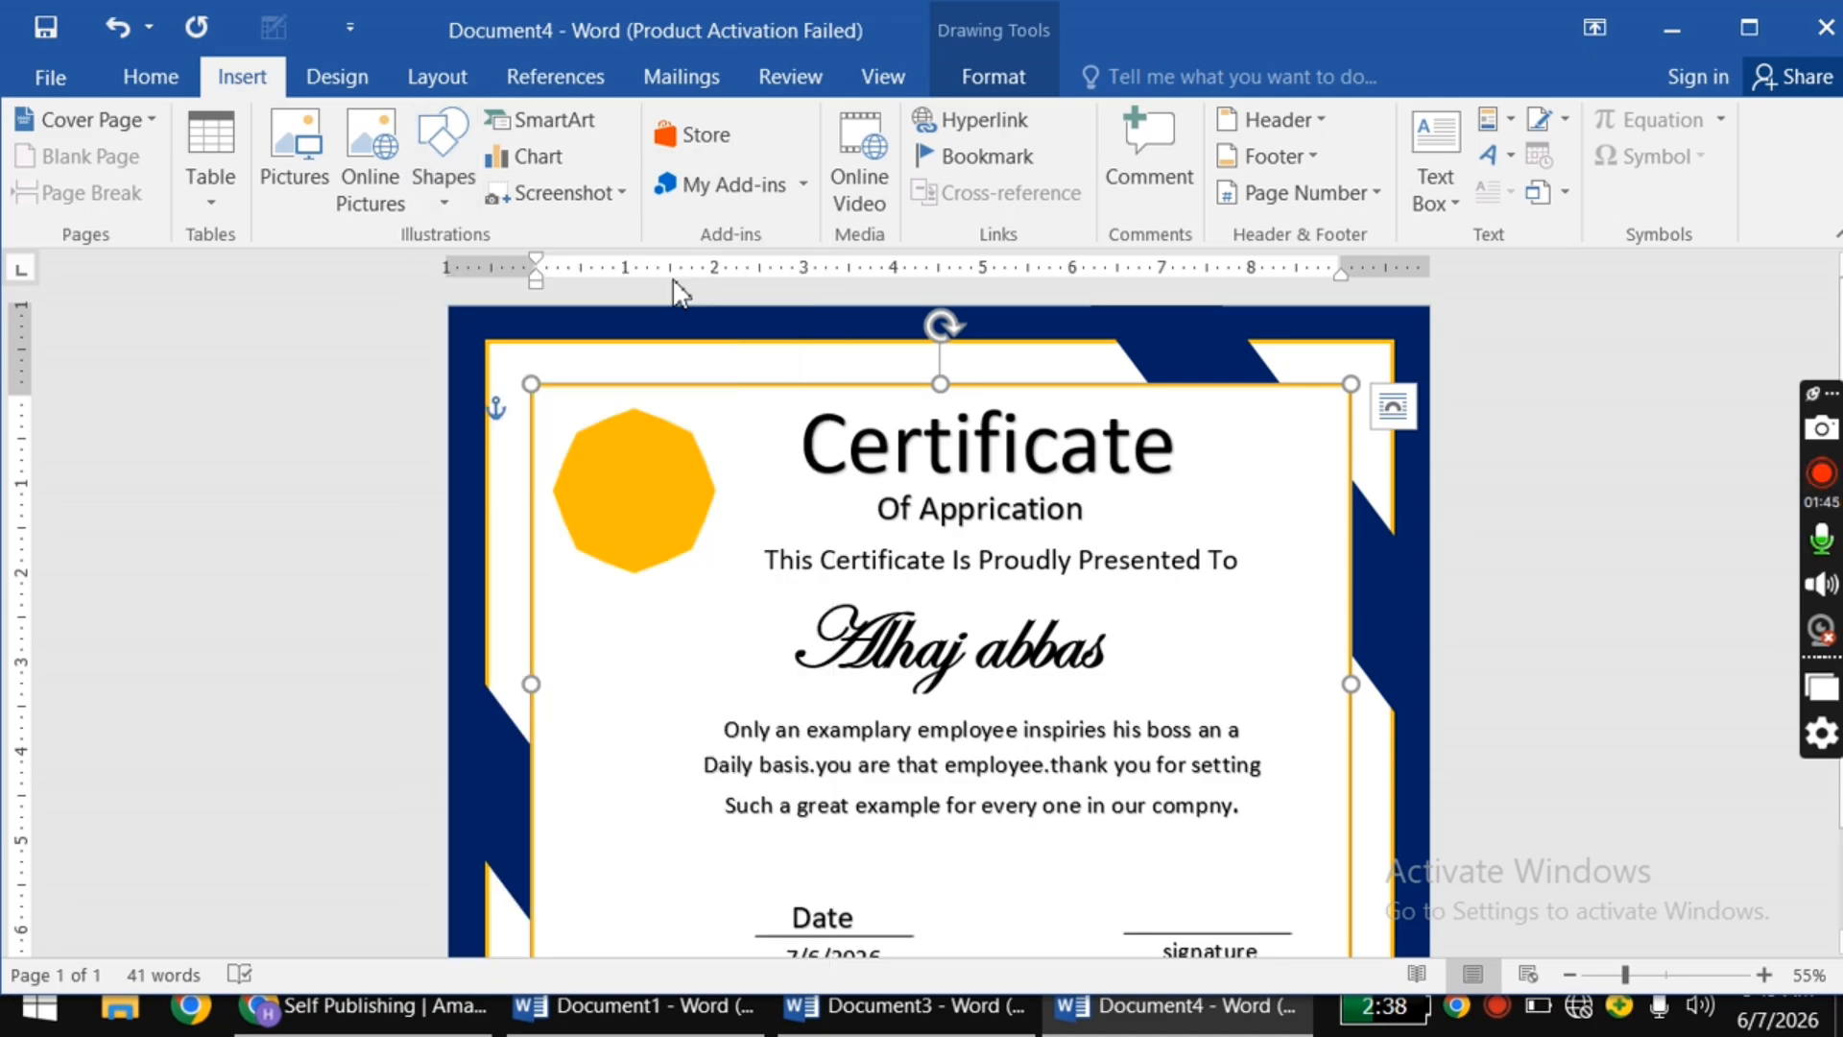
pyautogui.moveTo(601, 447)
pyautogui.mouseDown()
pyautogui.moveTo(695, 552)
pyautogui.moveTo(601, 438)
pyautogui.mouseUp()
pyautogui.moveTo(667, 533); pyautogui.dragTo(699, 560)
pyautogui.moveTo(613, 433); pyautogui.dragTo(611, 422)
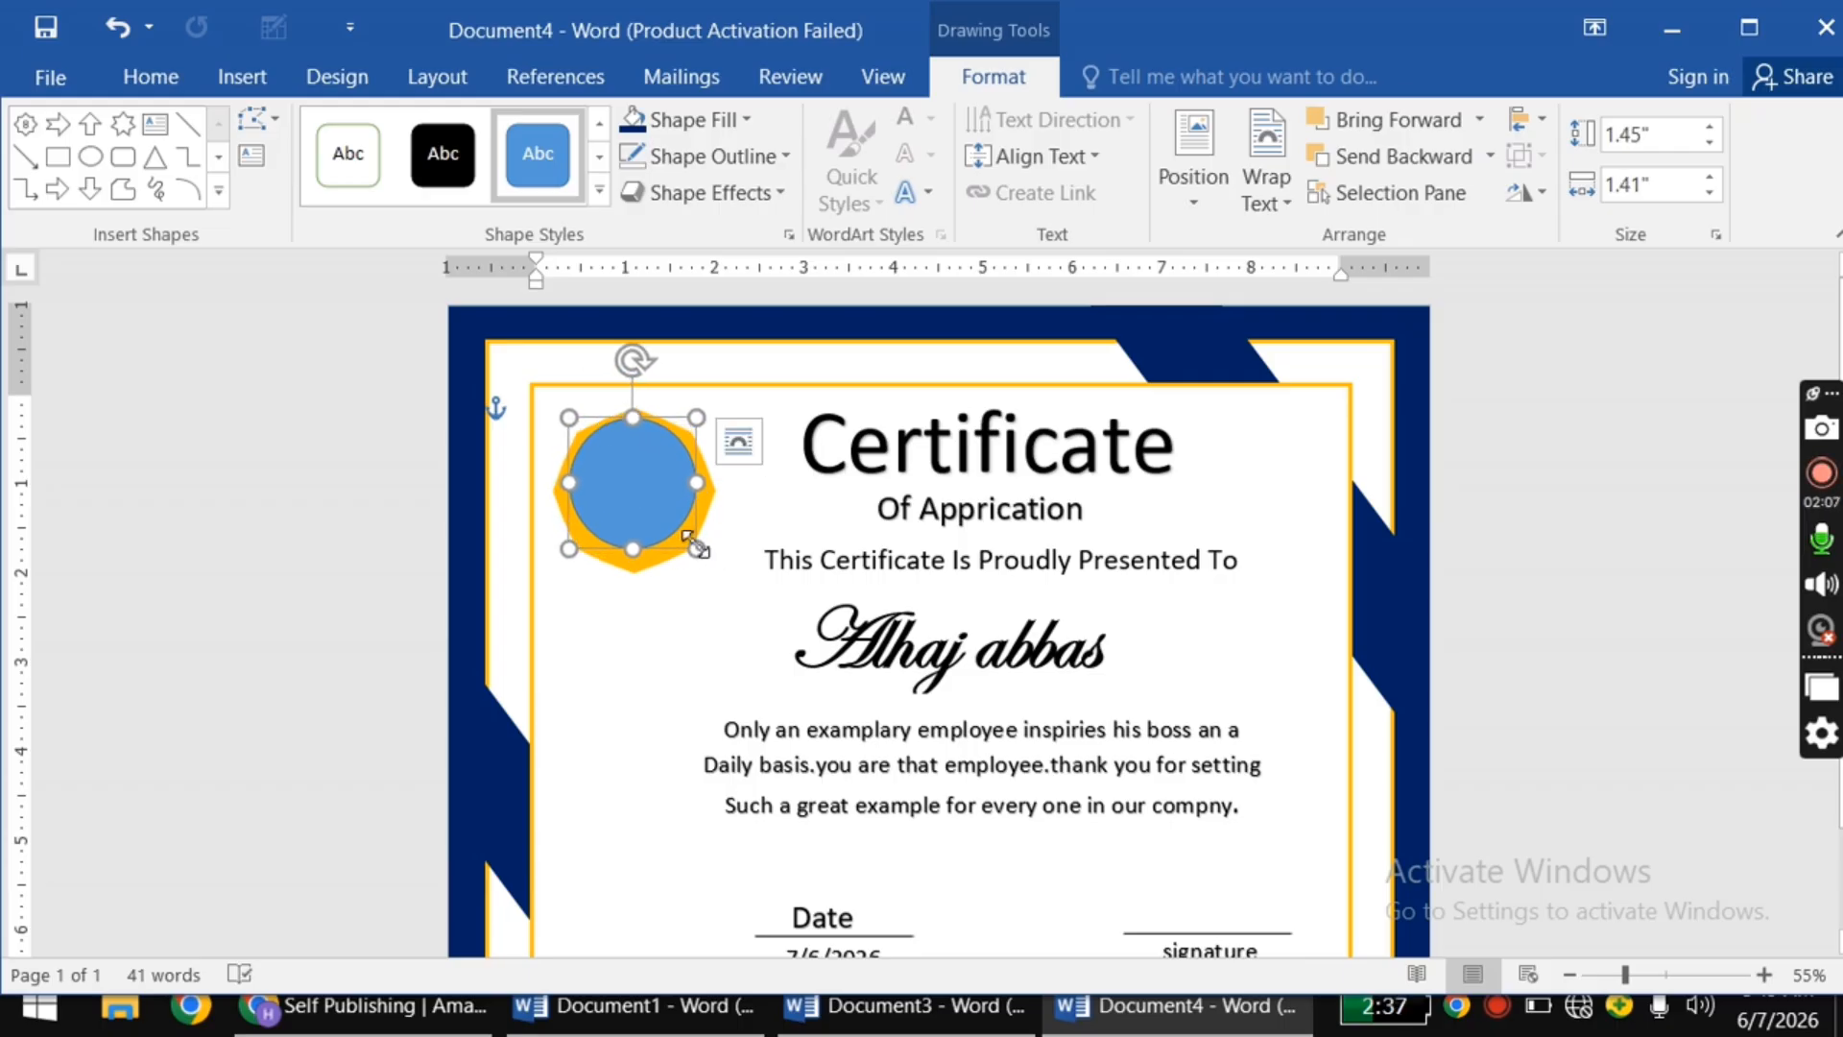
# Step: Enlarge the badge's oval to about 1.59" high and 1.5" wide and fill it with dark blue
pyautogui.moveTo(697, 550); pyautogui.dragTo(705, 560)
pyautogui.moveTo(612, 424); pyautogui.dragTo(610, 424)
pyautogui.click(744, 120)
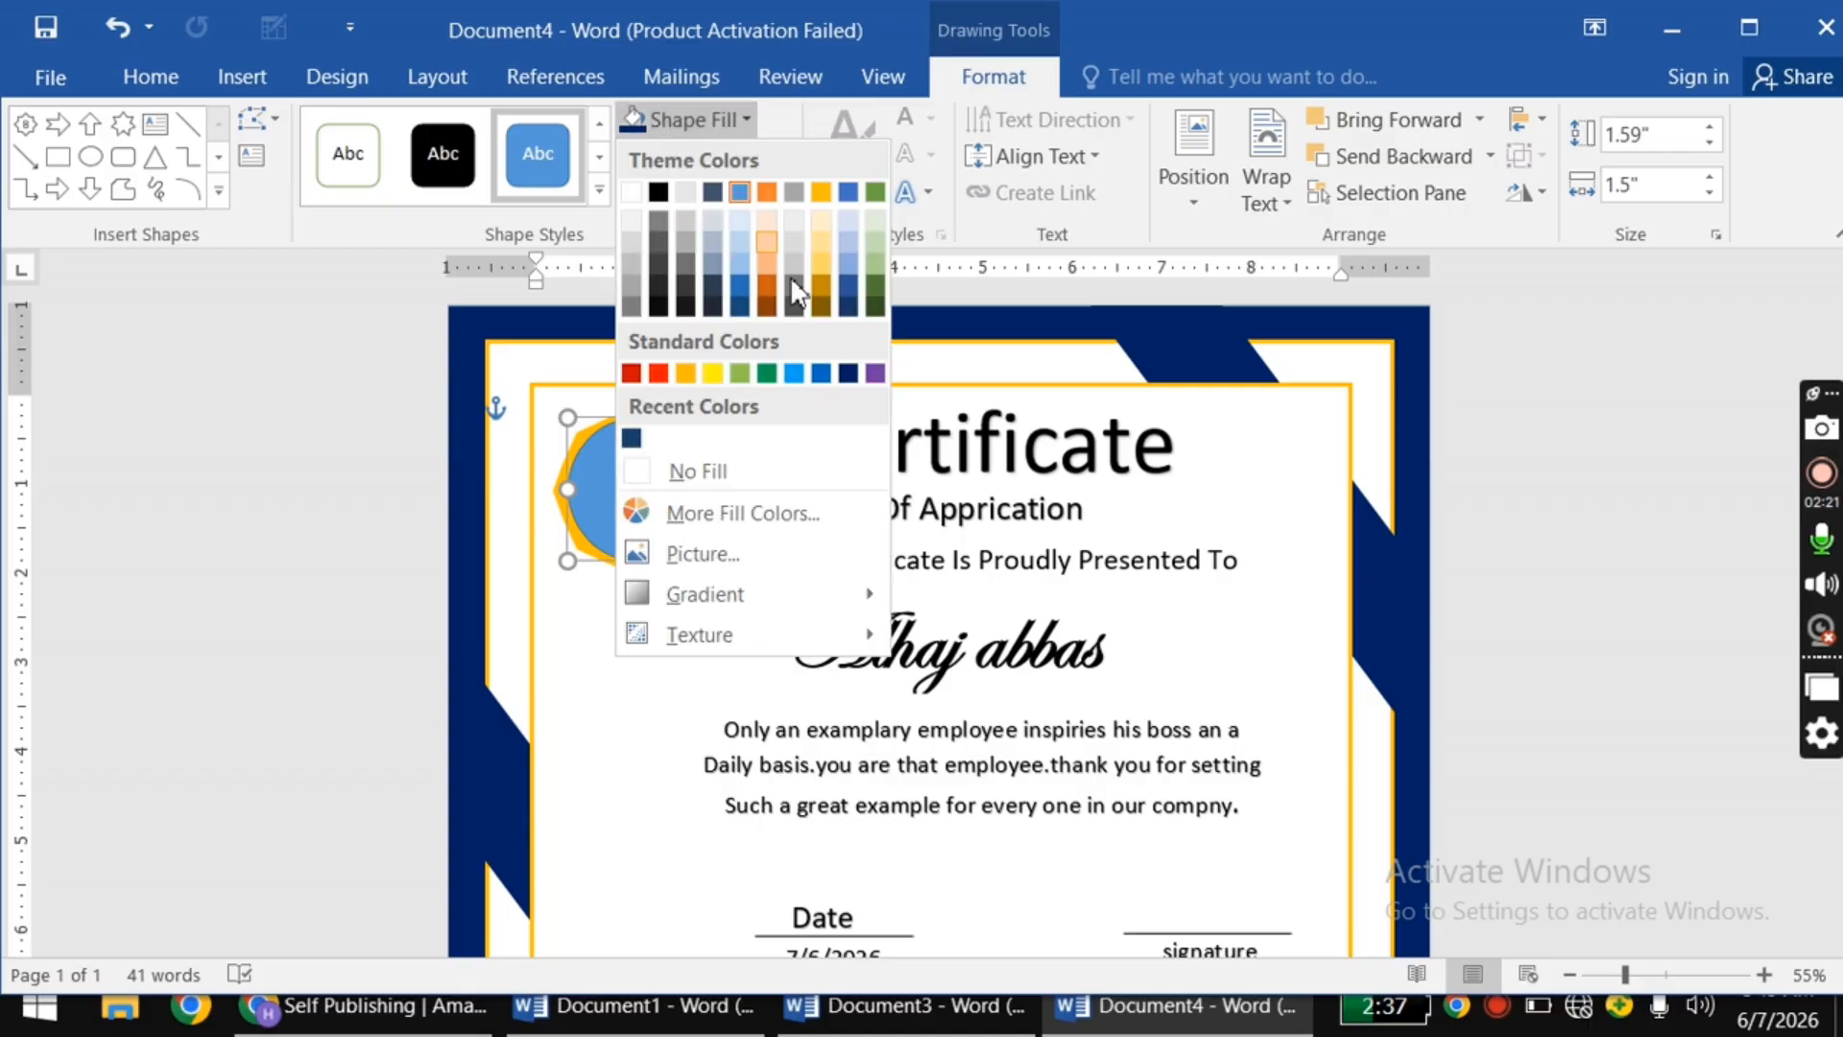
pyautogui.click(848, 374)
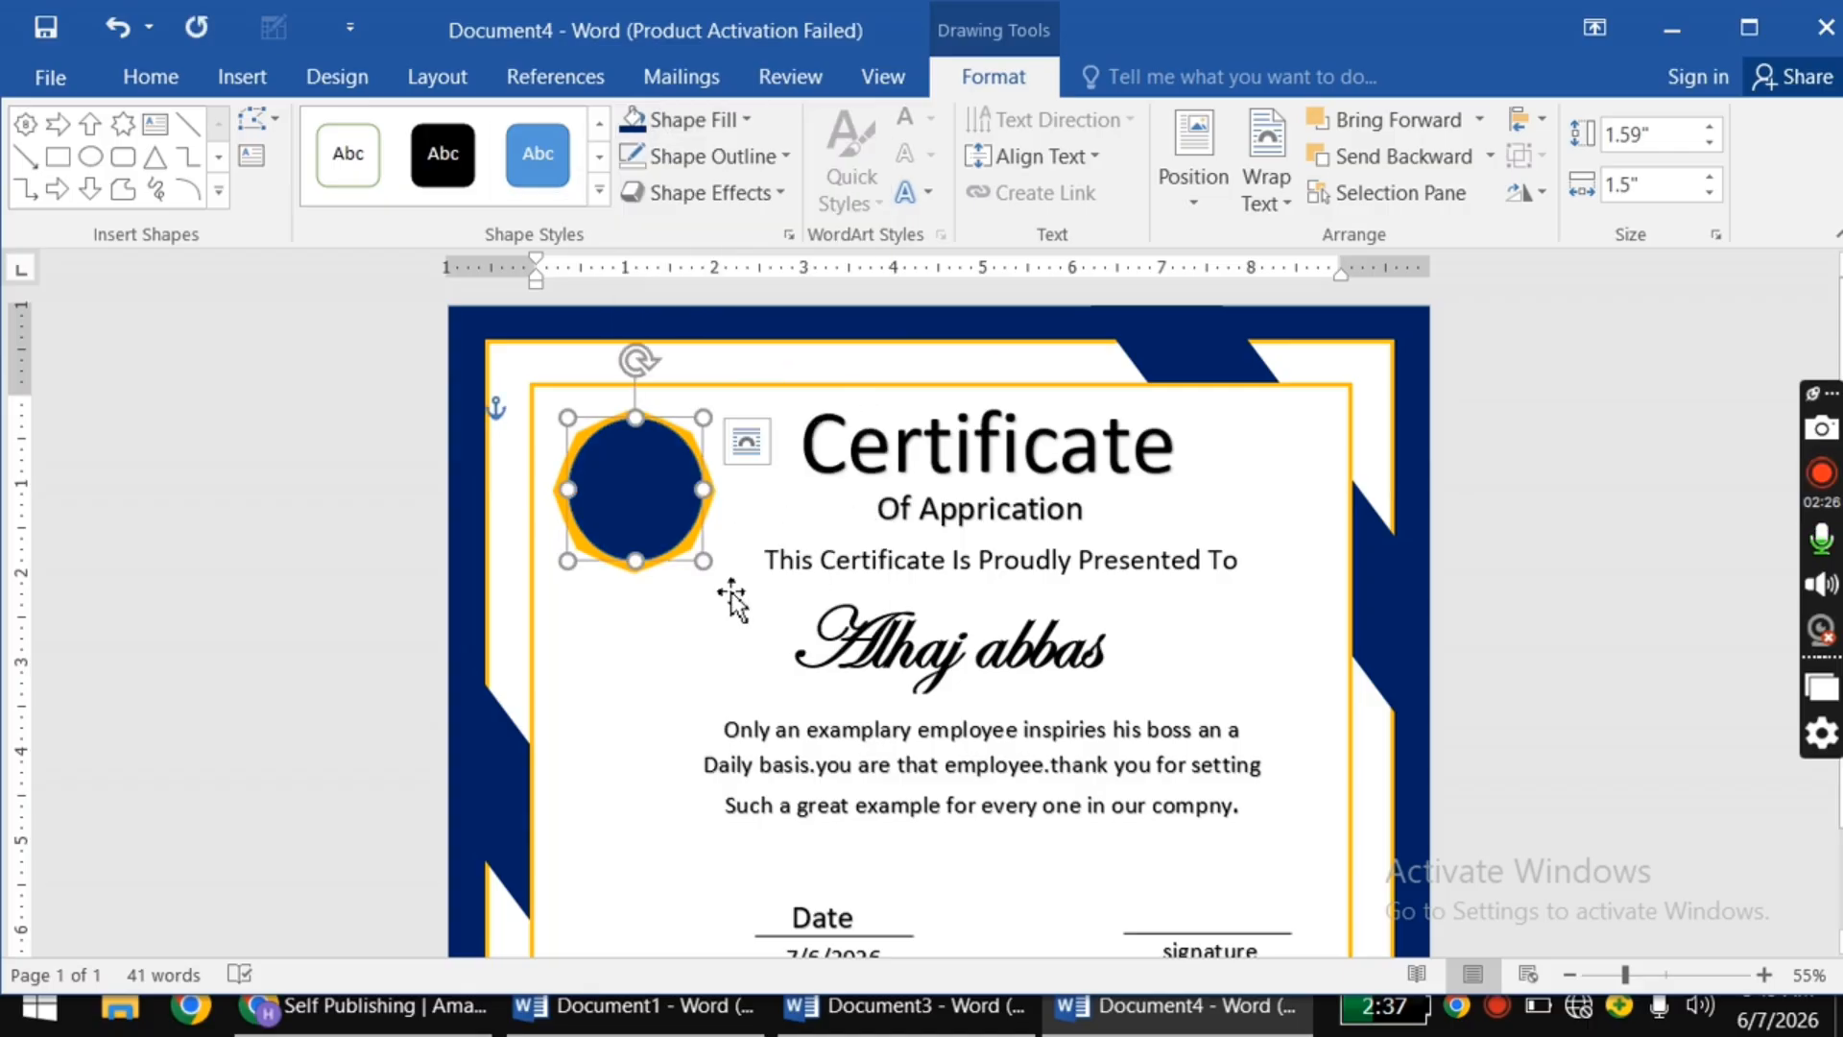
pyautogui.click(681, 615)
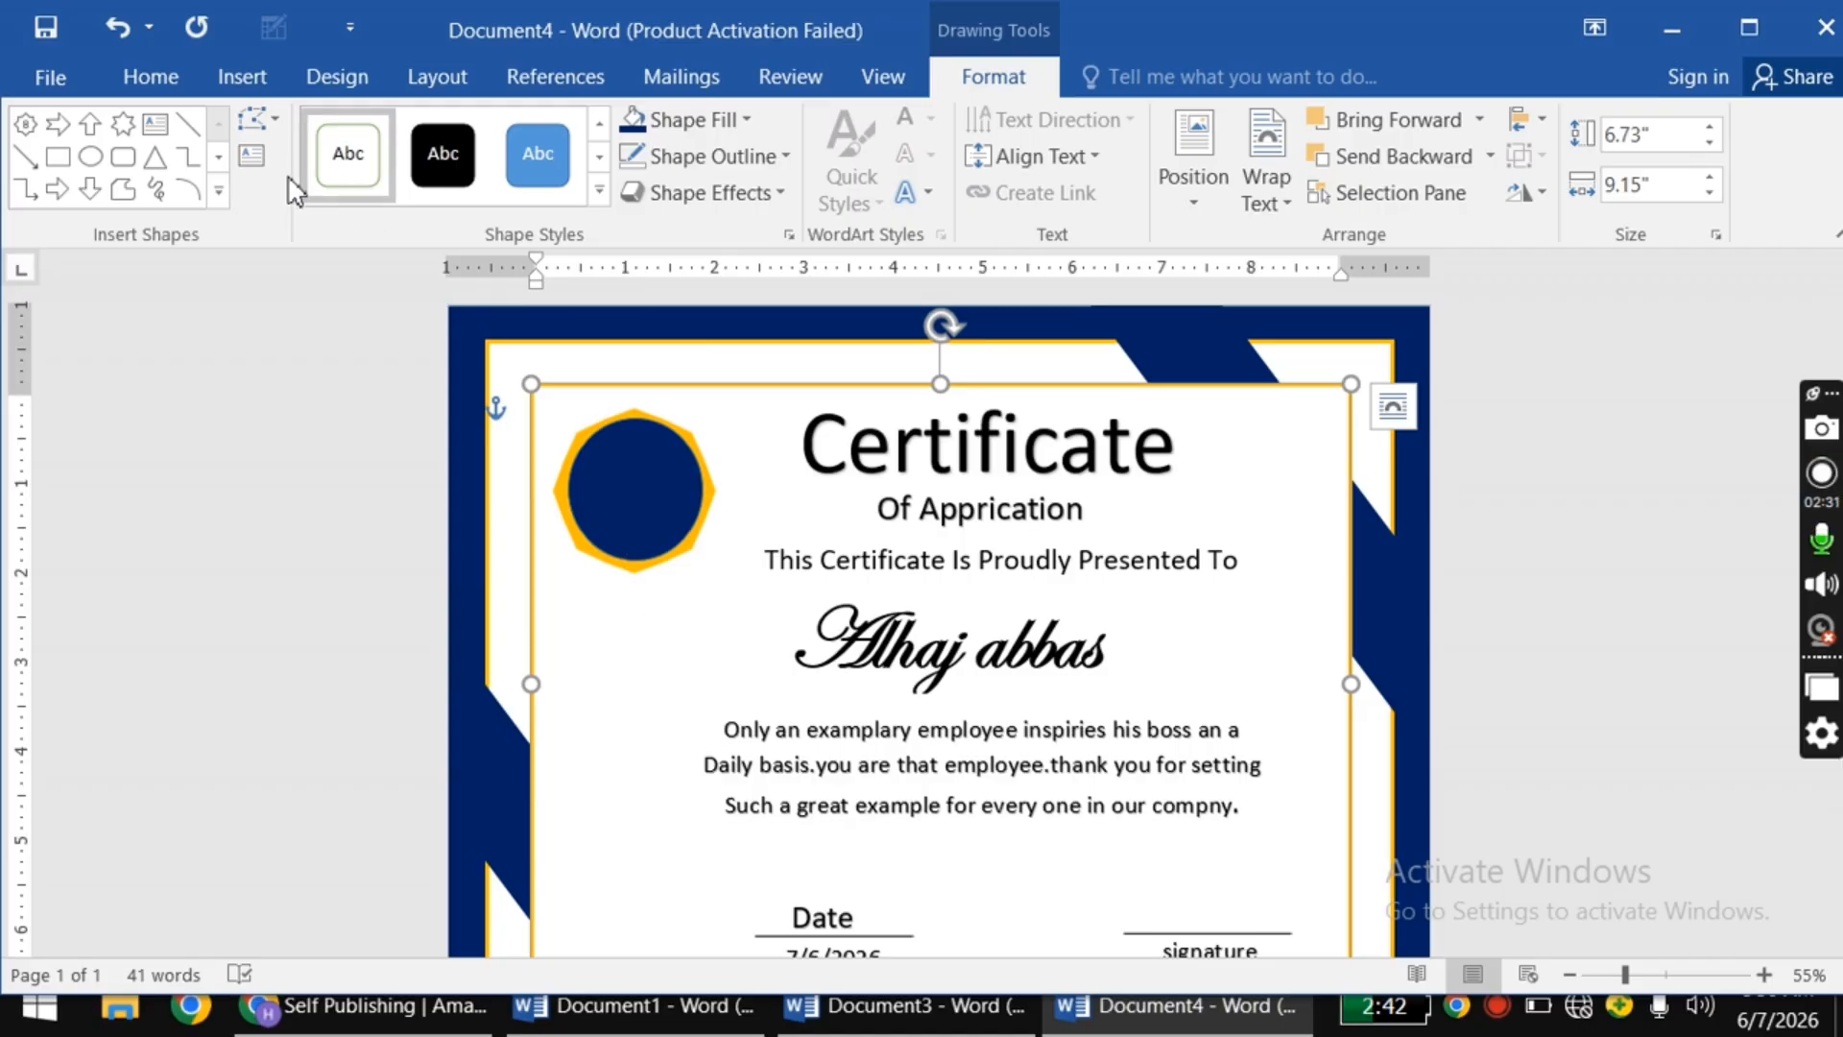
# Step: Draw a notched right arrow below the badge, about 0.84" high and 1.55" wide, and rotate it to point upward
pyautogui.click(240, 78)
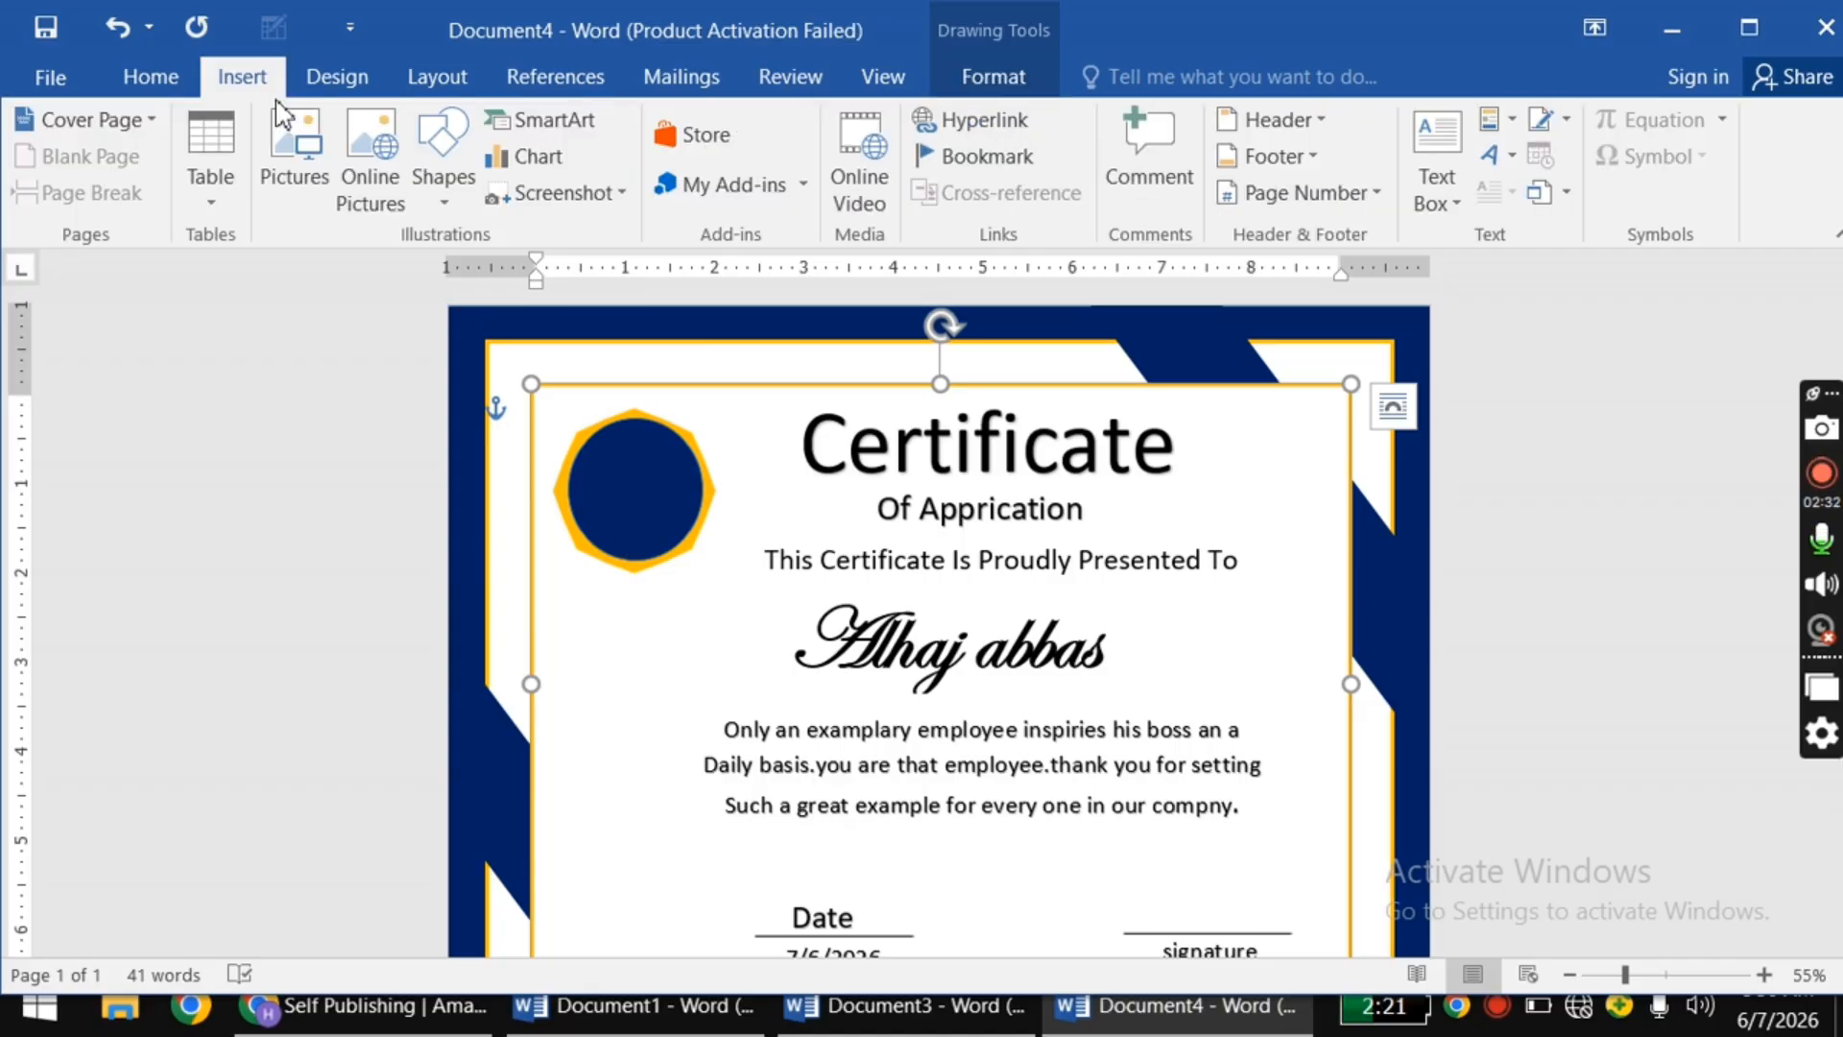
pyautogui.click(449, 192)
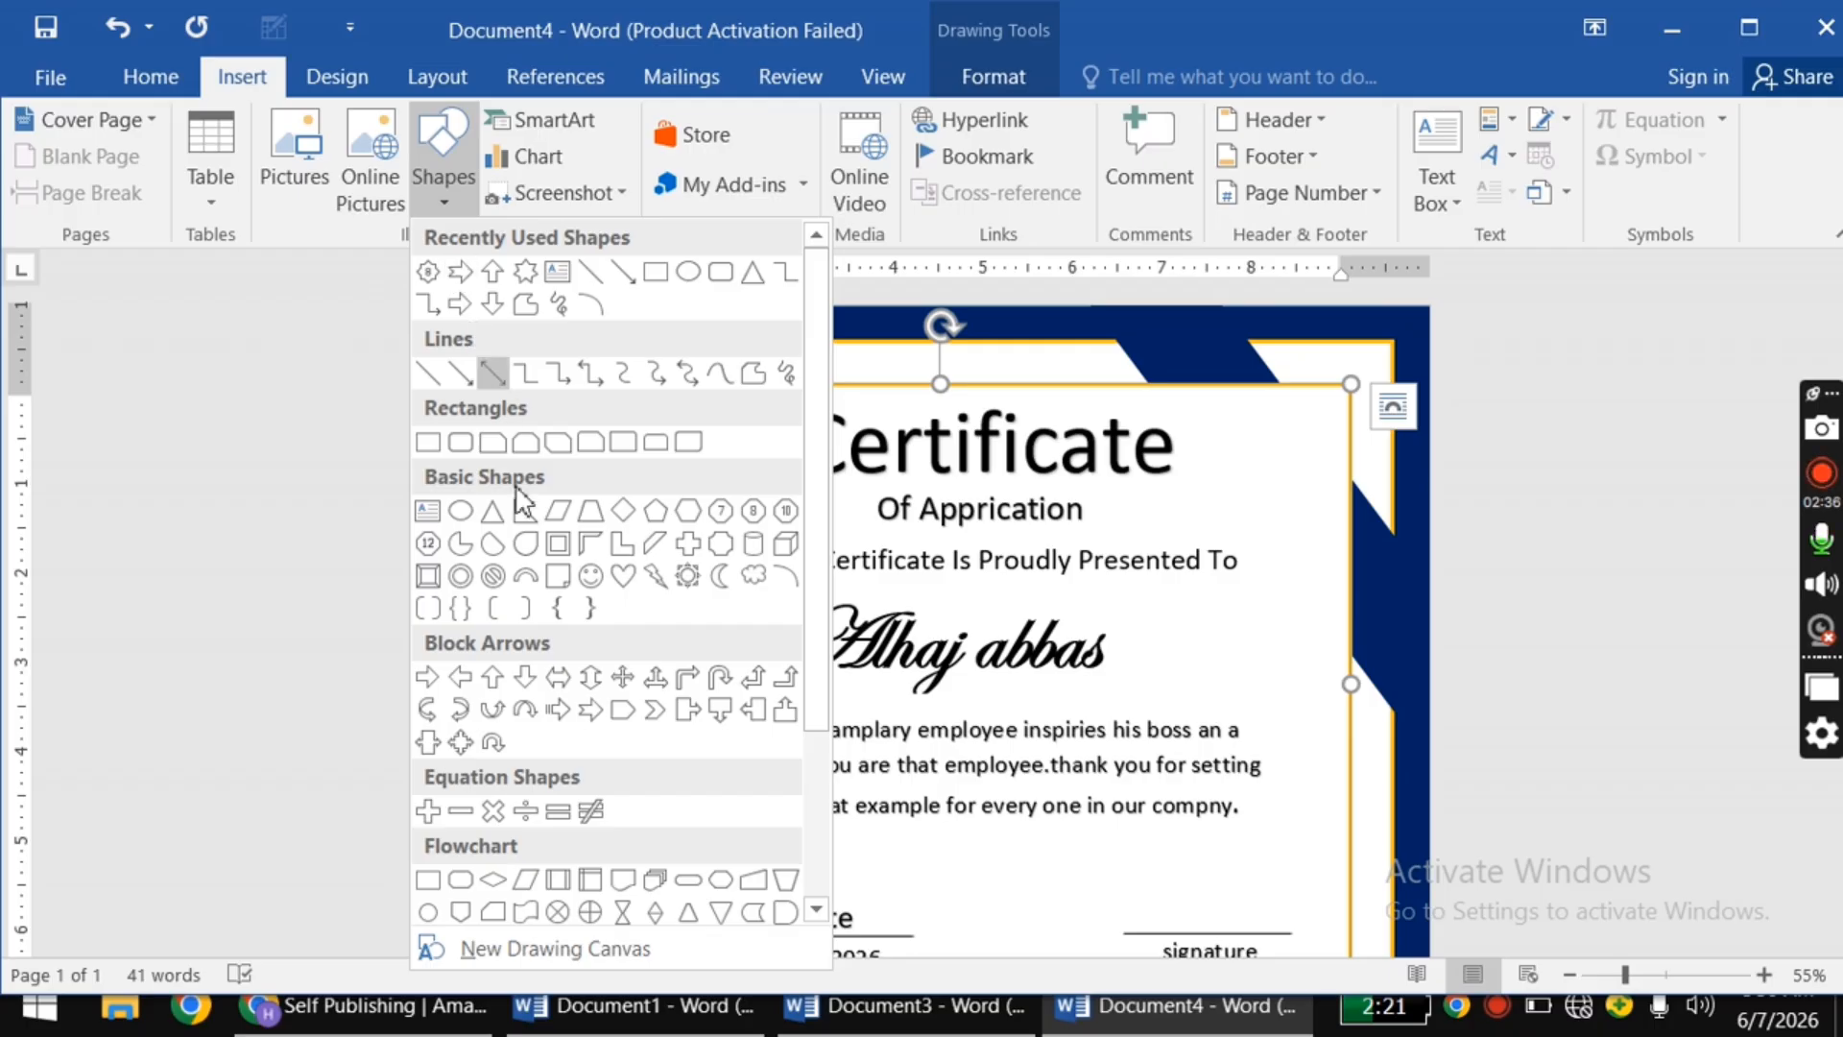
pyautogui.click(592, 712)
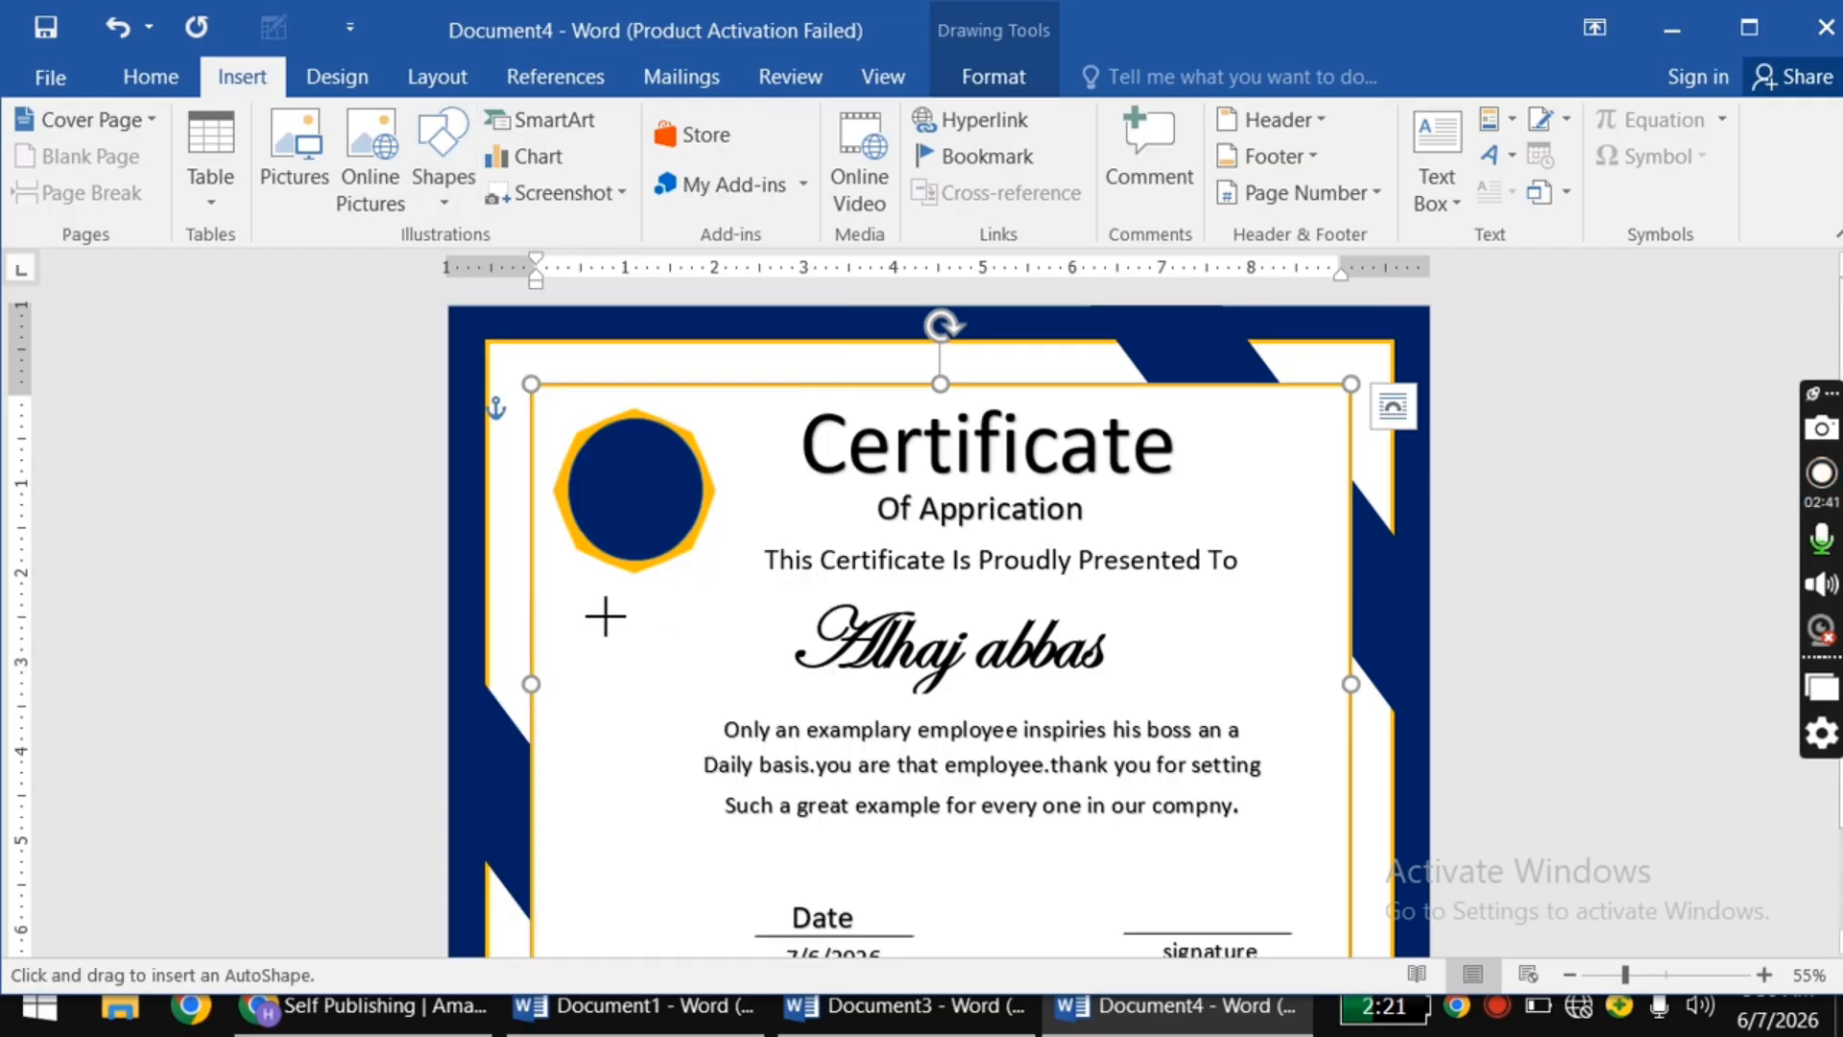
pyautogui.moveTo(605, 615)
pyautogui.mouseDown()
pyautogui.moveTo(625, 675)
pyautogui.moveTo(700, 691)
pyautogui.moveTo(741, 666)
pyautogui.moveTo(740, 695)
pyautogui.mouseUp()
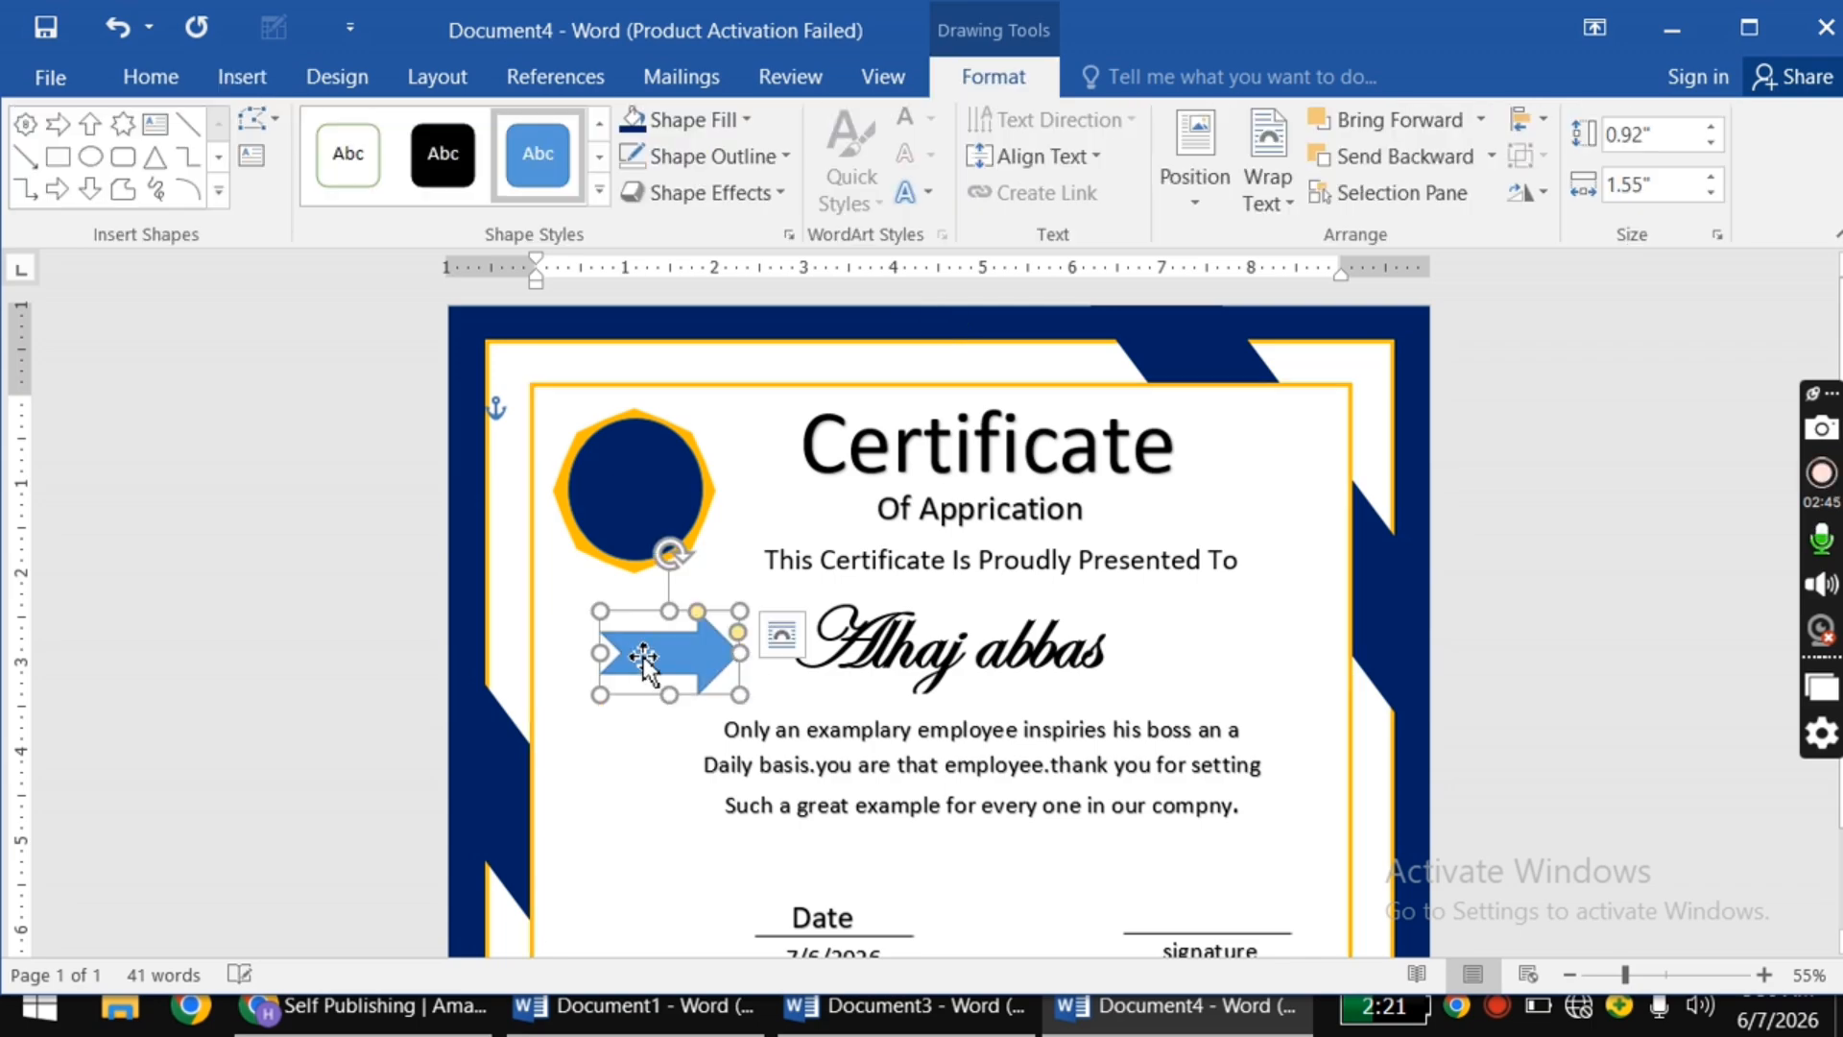
pyautogui.moveTo(670, 554); pyautogui.dragTo(598, 653)
pyautogui.moveTo(710, 658); pyautogui.dragTo(704, 657)
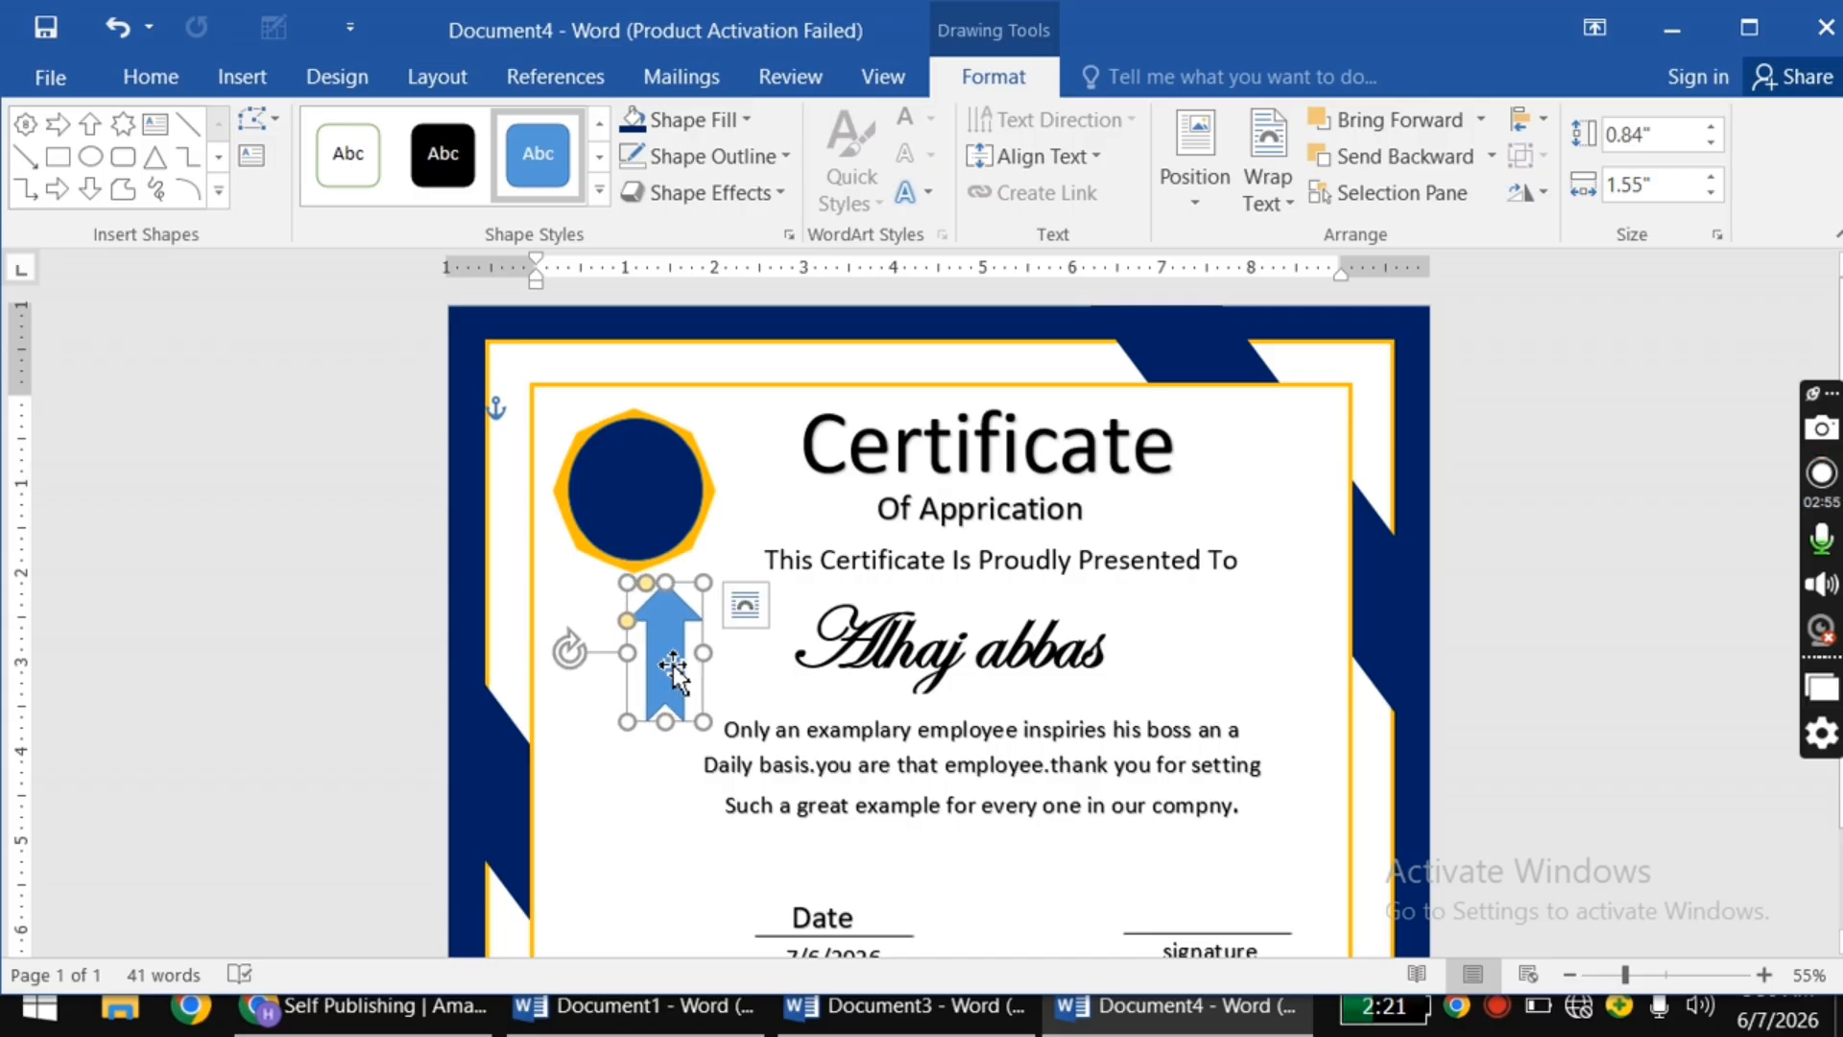
# Step: Apply the solid gold theme style to the arrow and place two tilted copies of it side by side over the badge's lower edge
pyautogui.click(599, 191)
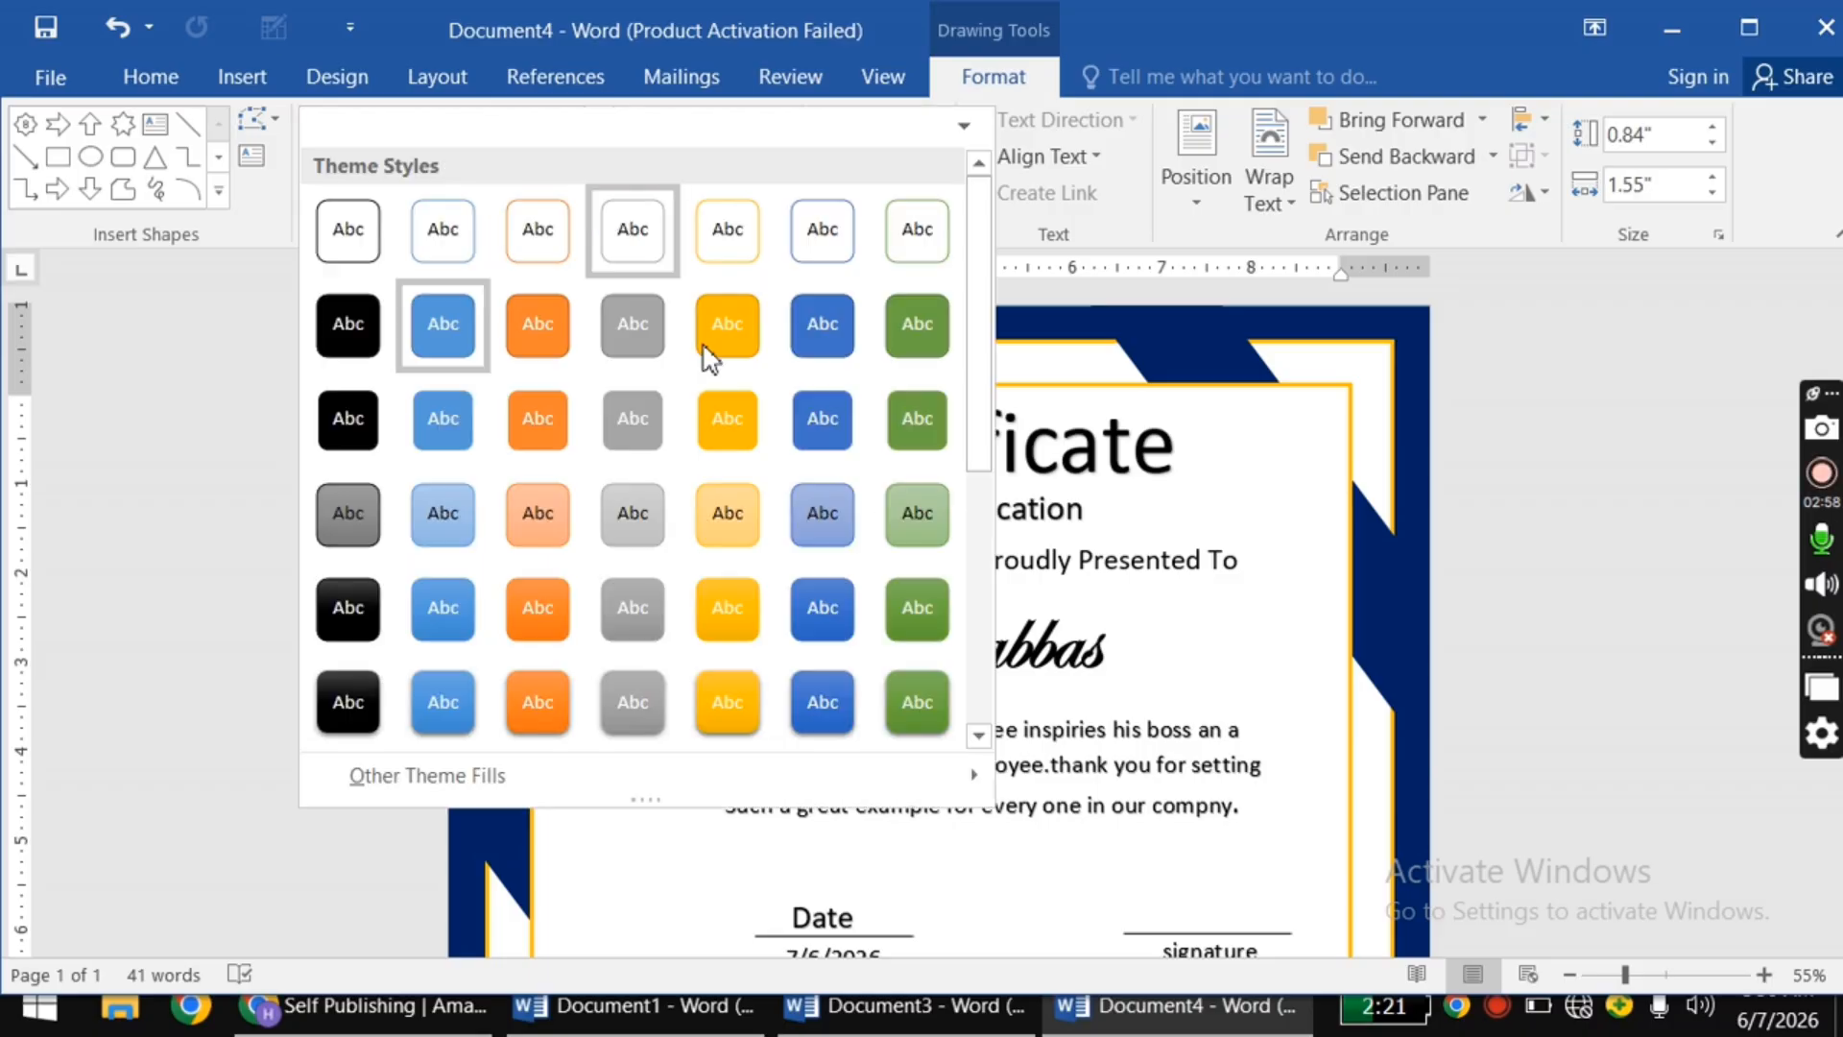
pyautogui.click(740, 420)
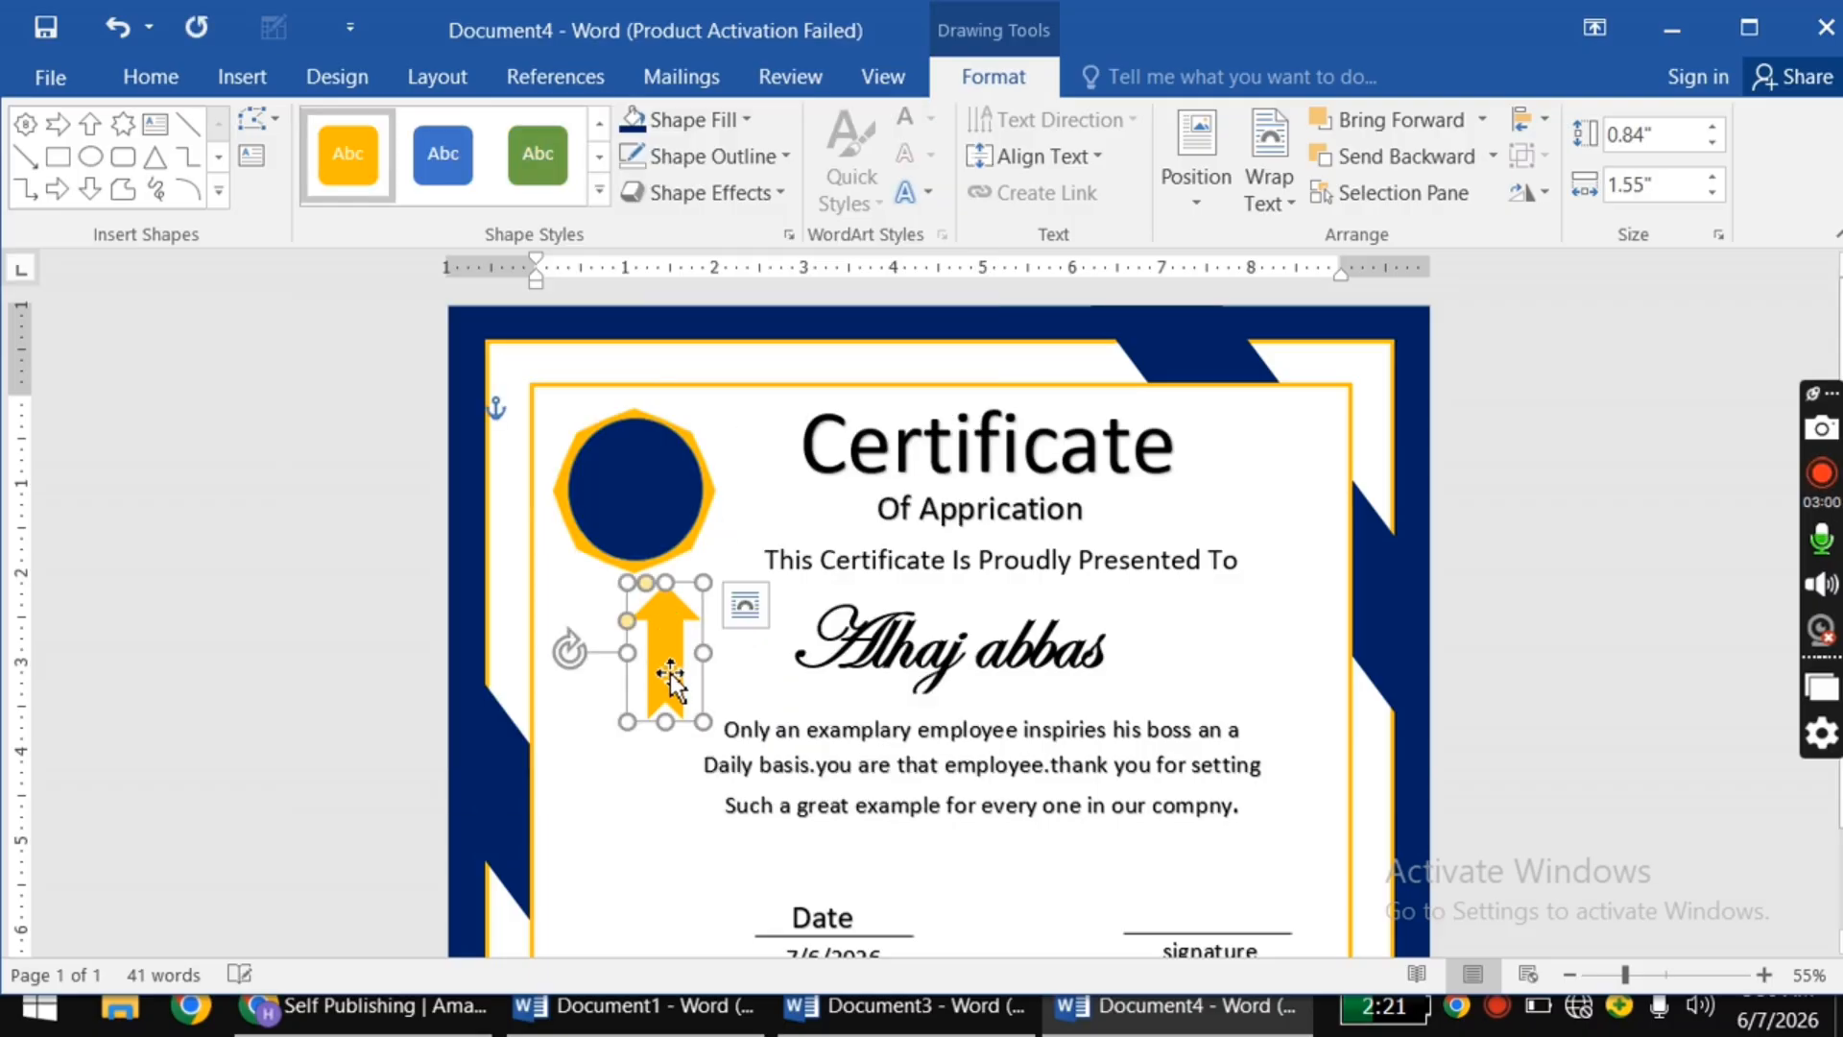
pyautogui.moveTo(670, 672); pyautogui.dragTo(647, 577)
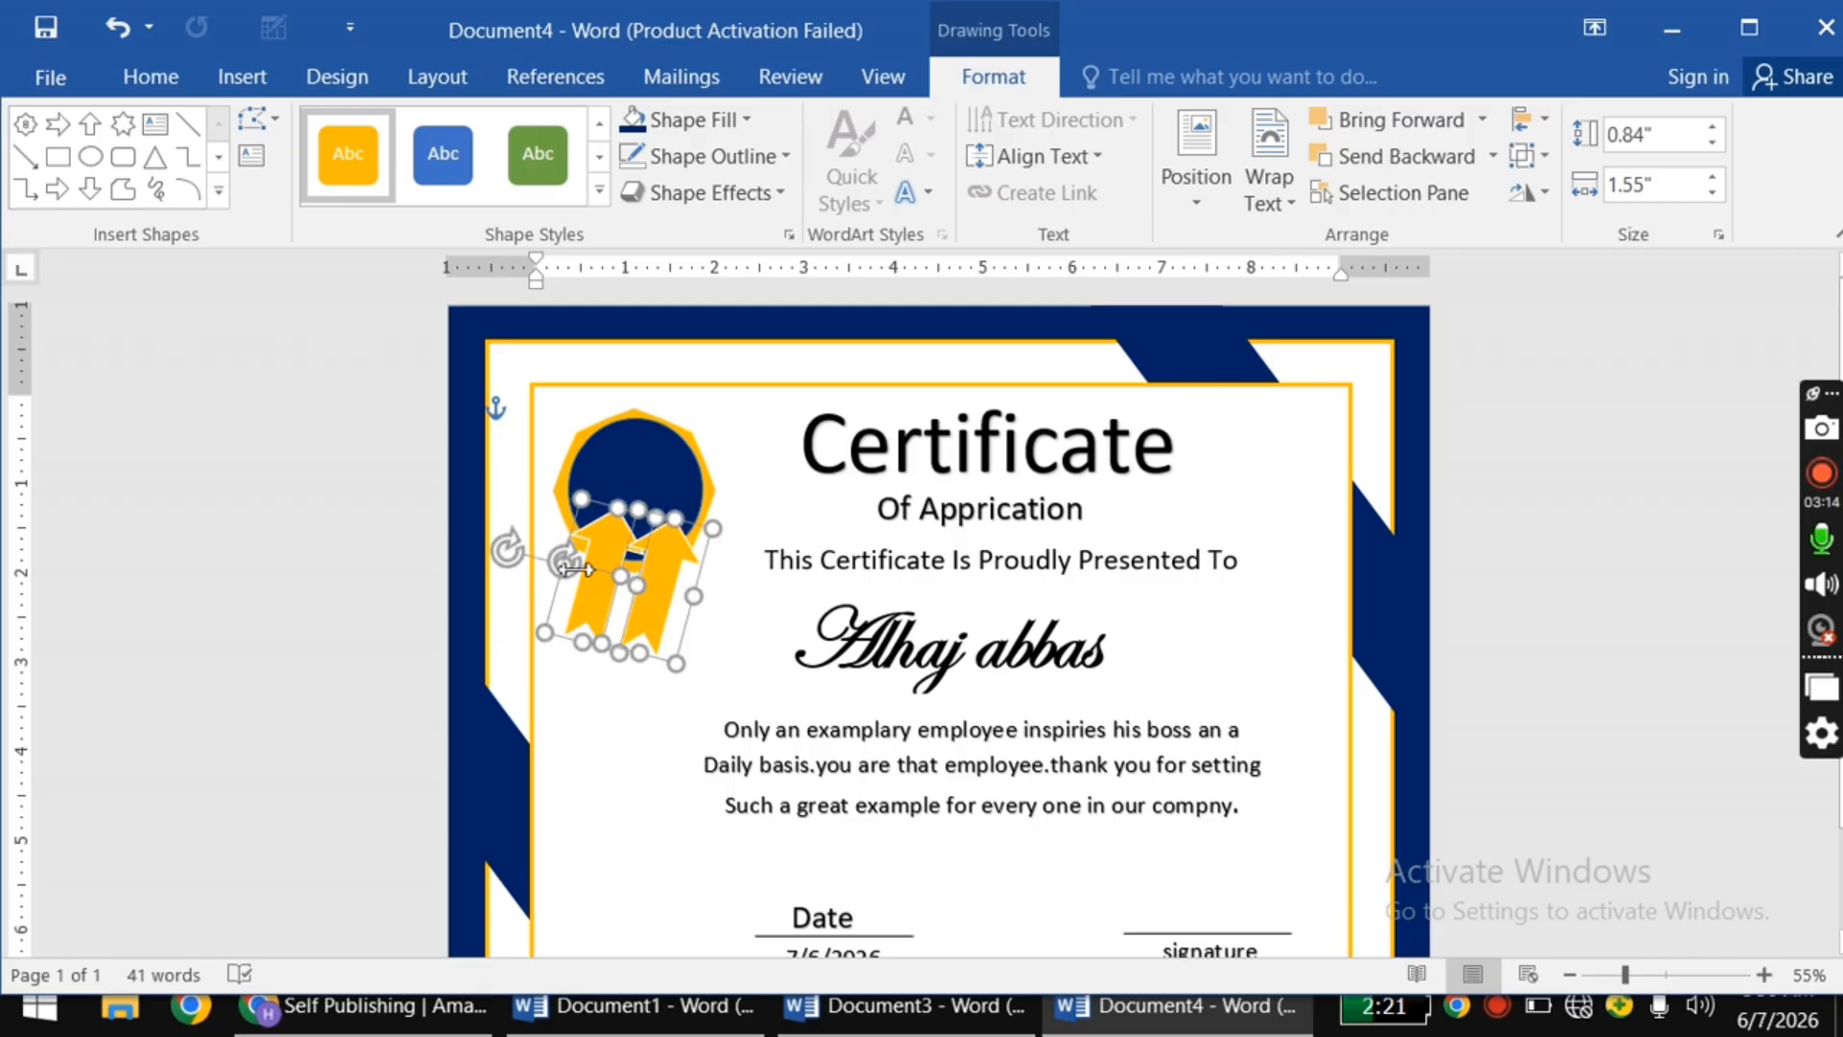
# Step: Rotate the right-hand ribbon arrow to lean the opposite way and nudge it slightly upward beside the other one
pyautogui.click(679, 610)
pyautogui.click(674, 613)
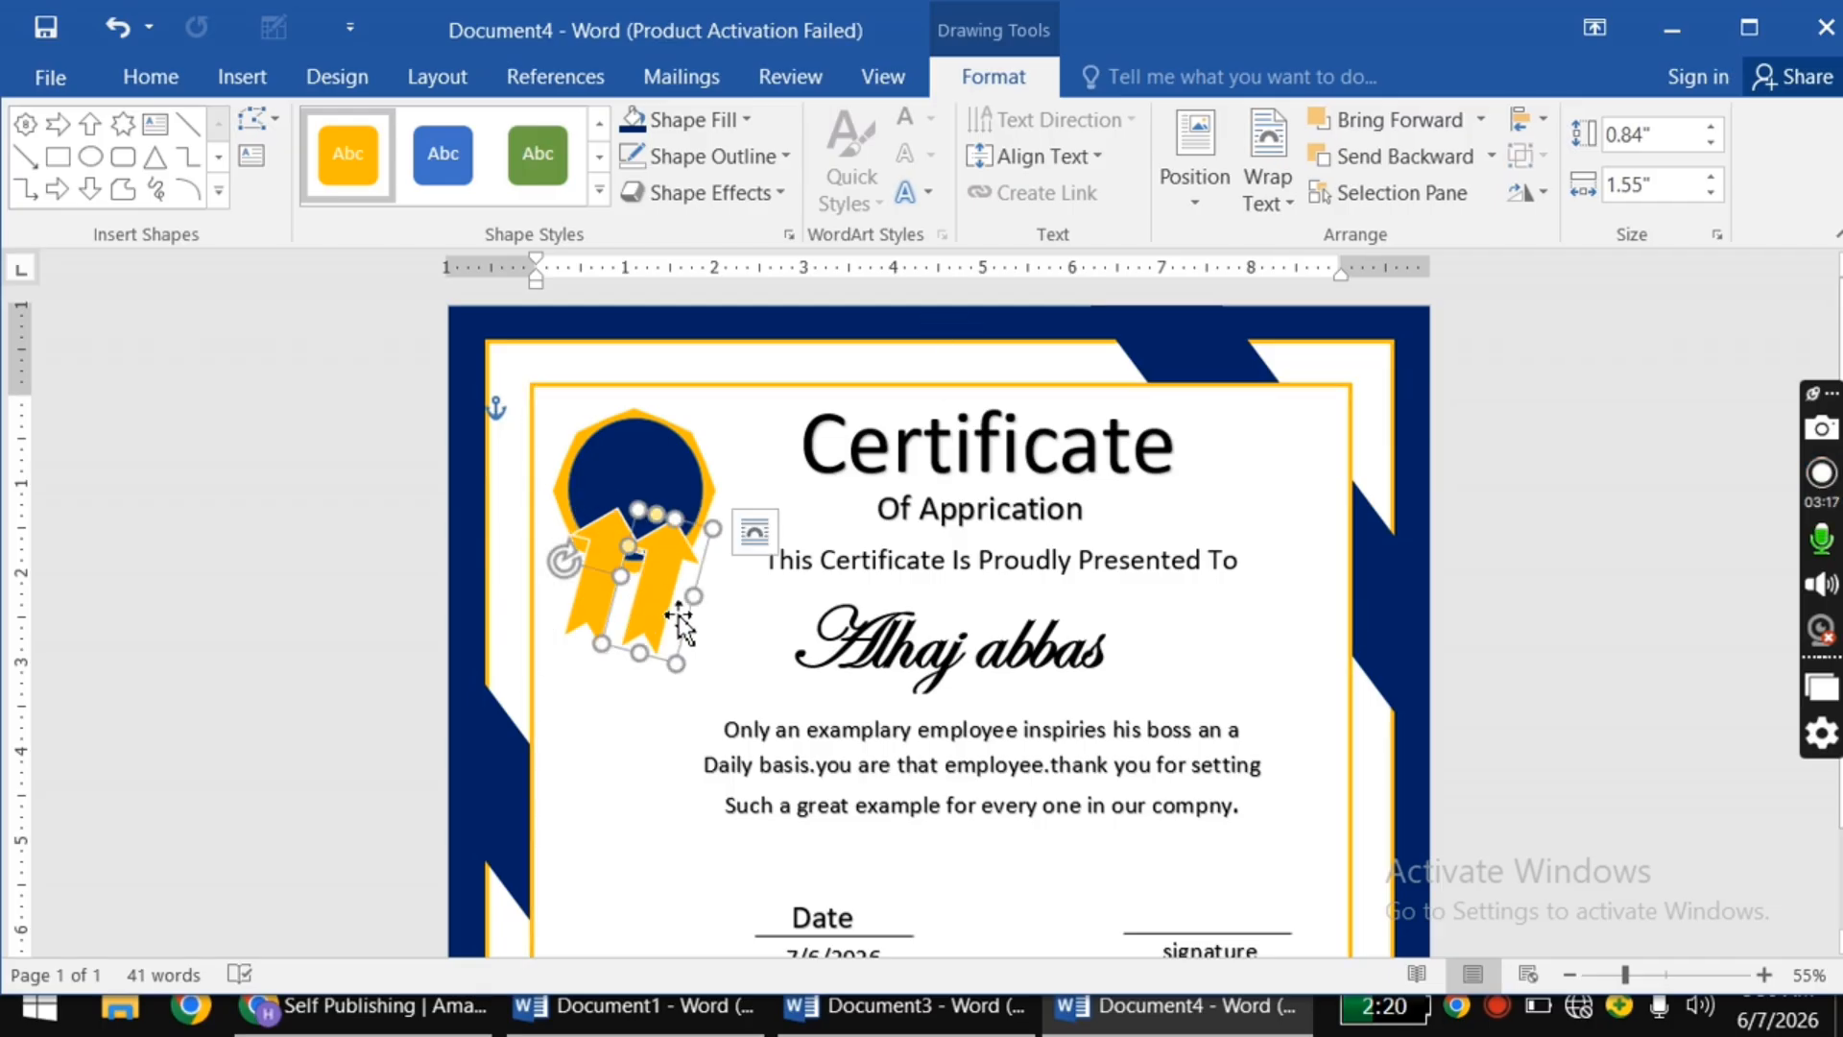
pyautogui.moveTo(578, 574); pyautogui.dragTo(576, 597)
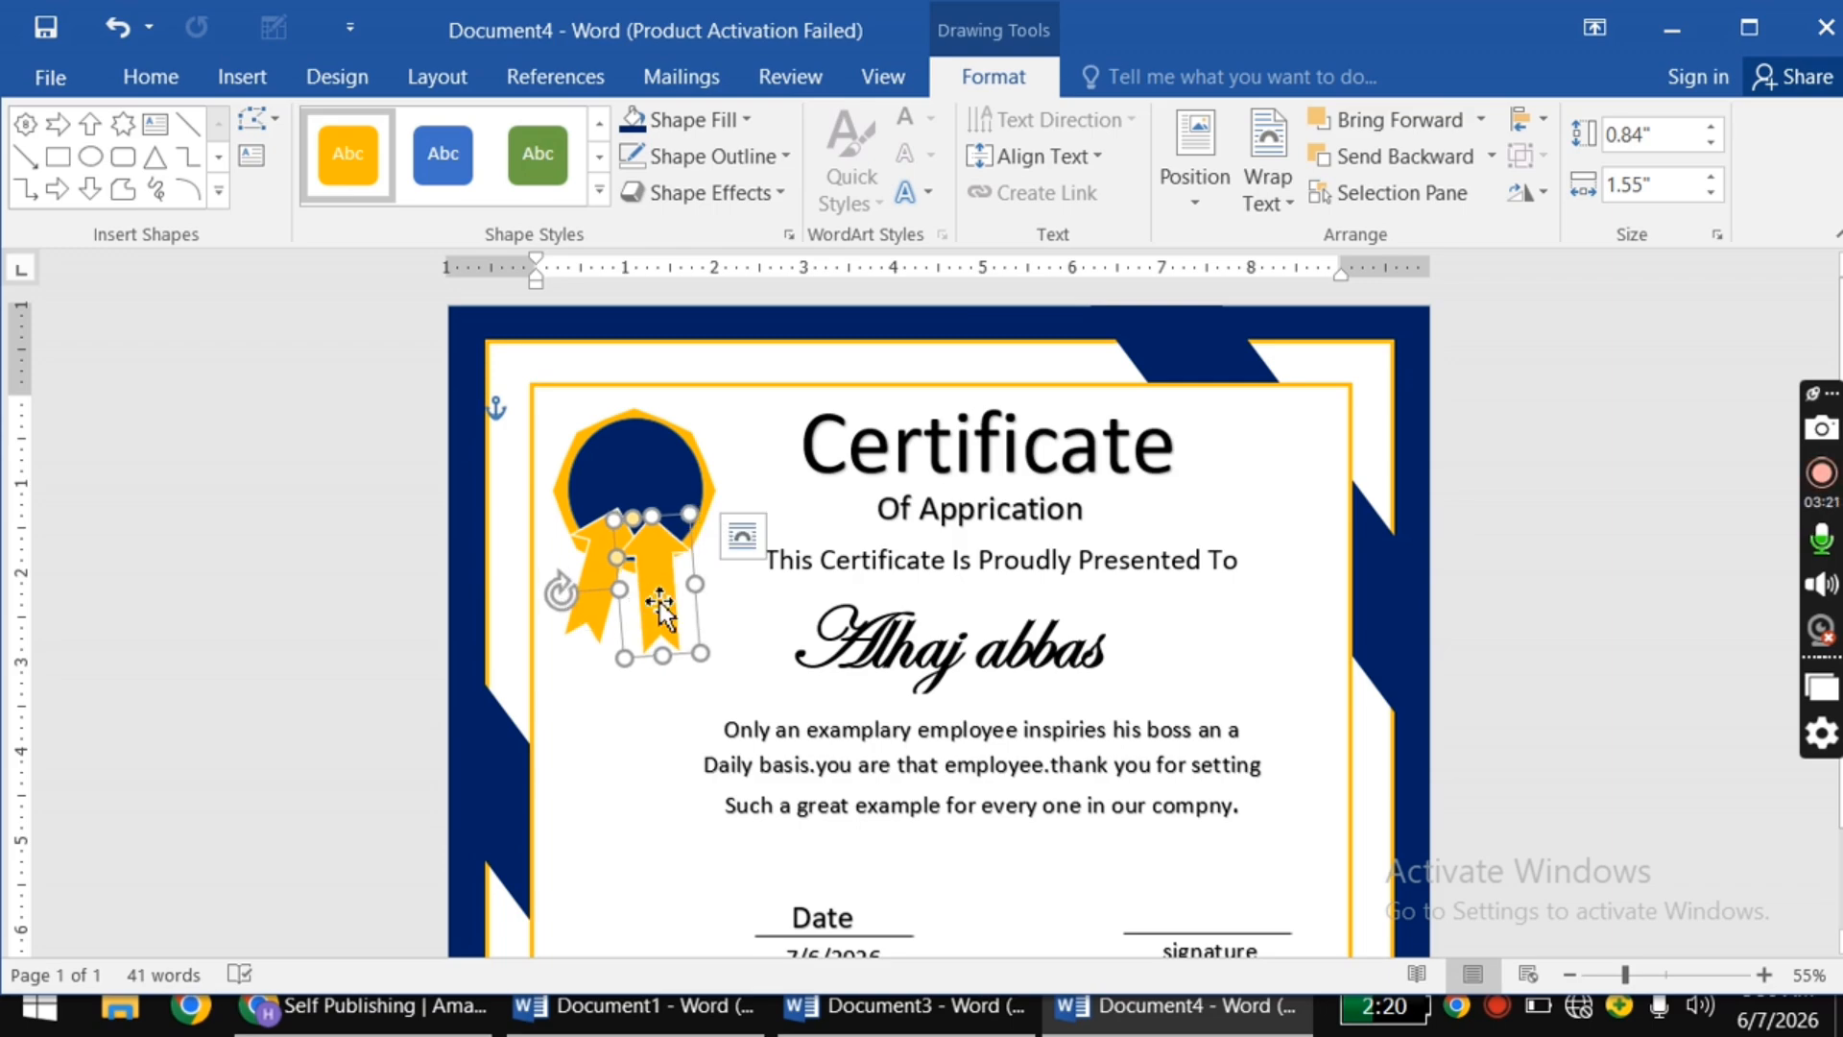
pyautogui.moveTo(659, 603); pyautogui.dragTo(659, 596)
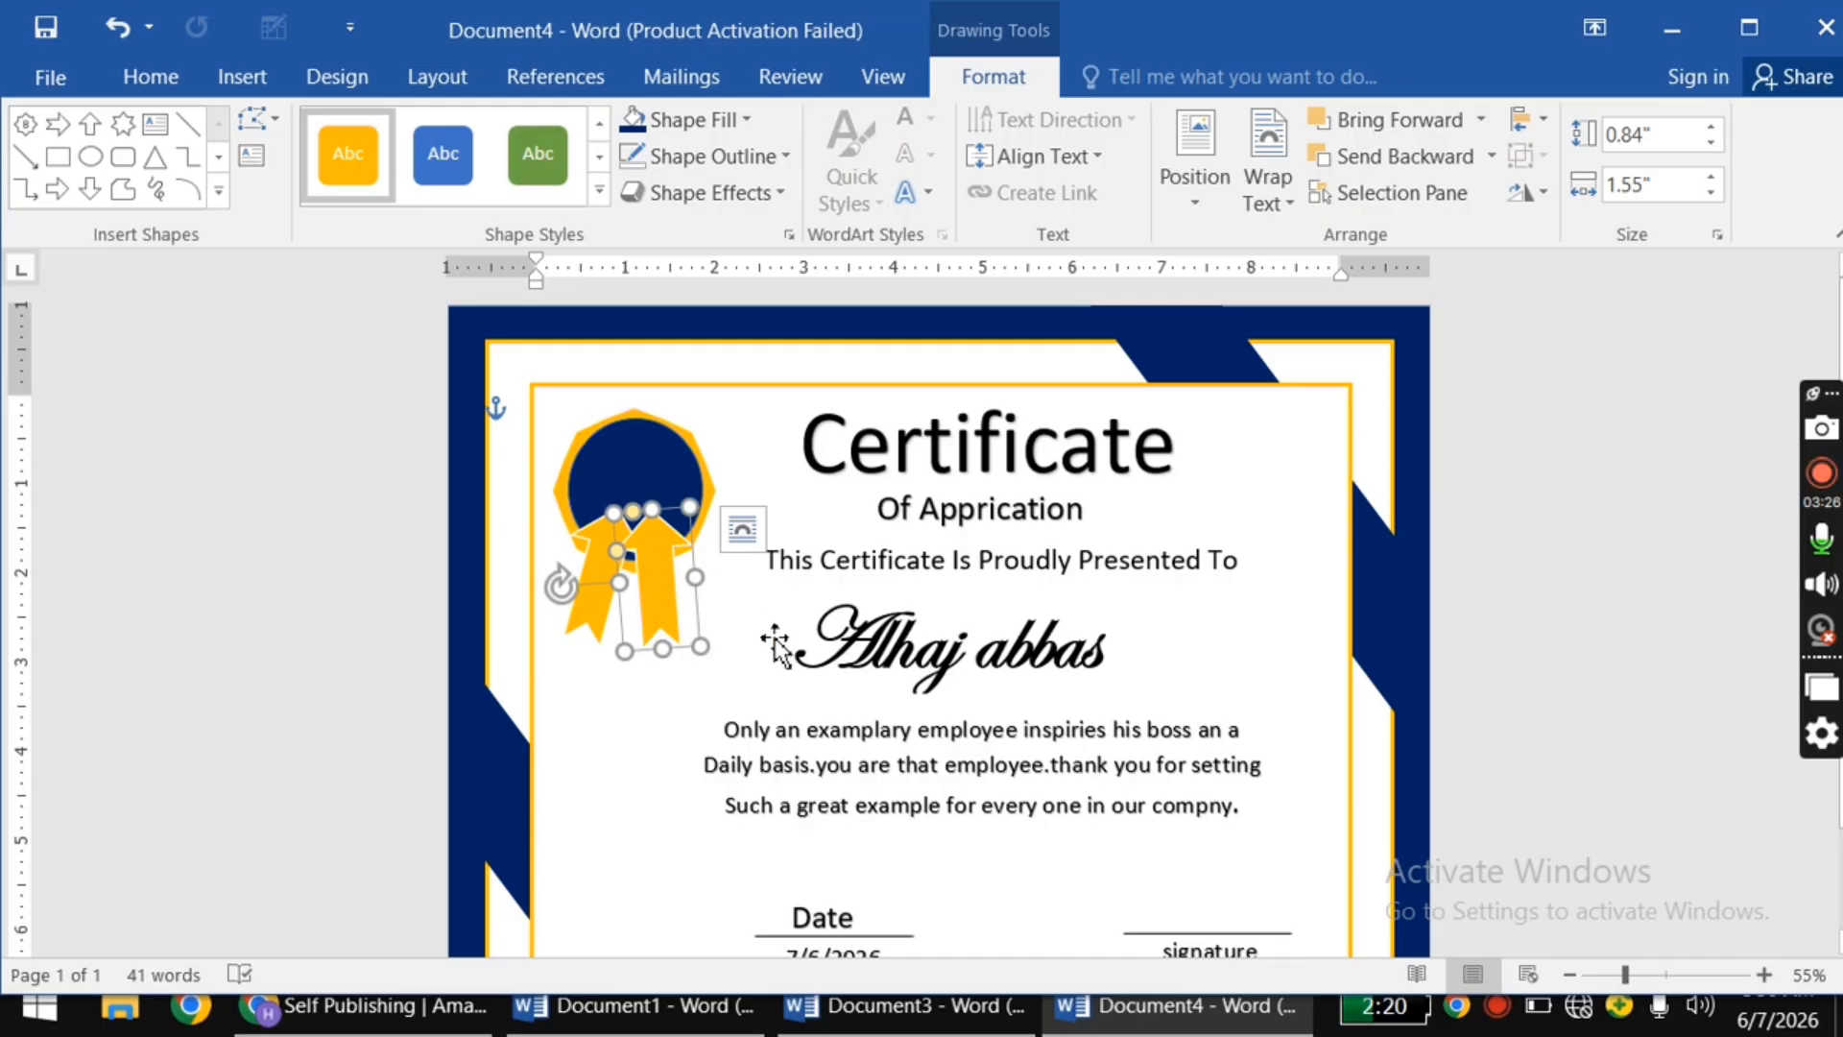
# Step: Bring the badge's dark blue circle to the front of the ribbon arrows
pyautogui.click(689, 485)
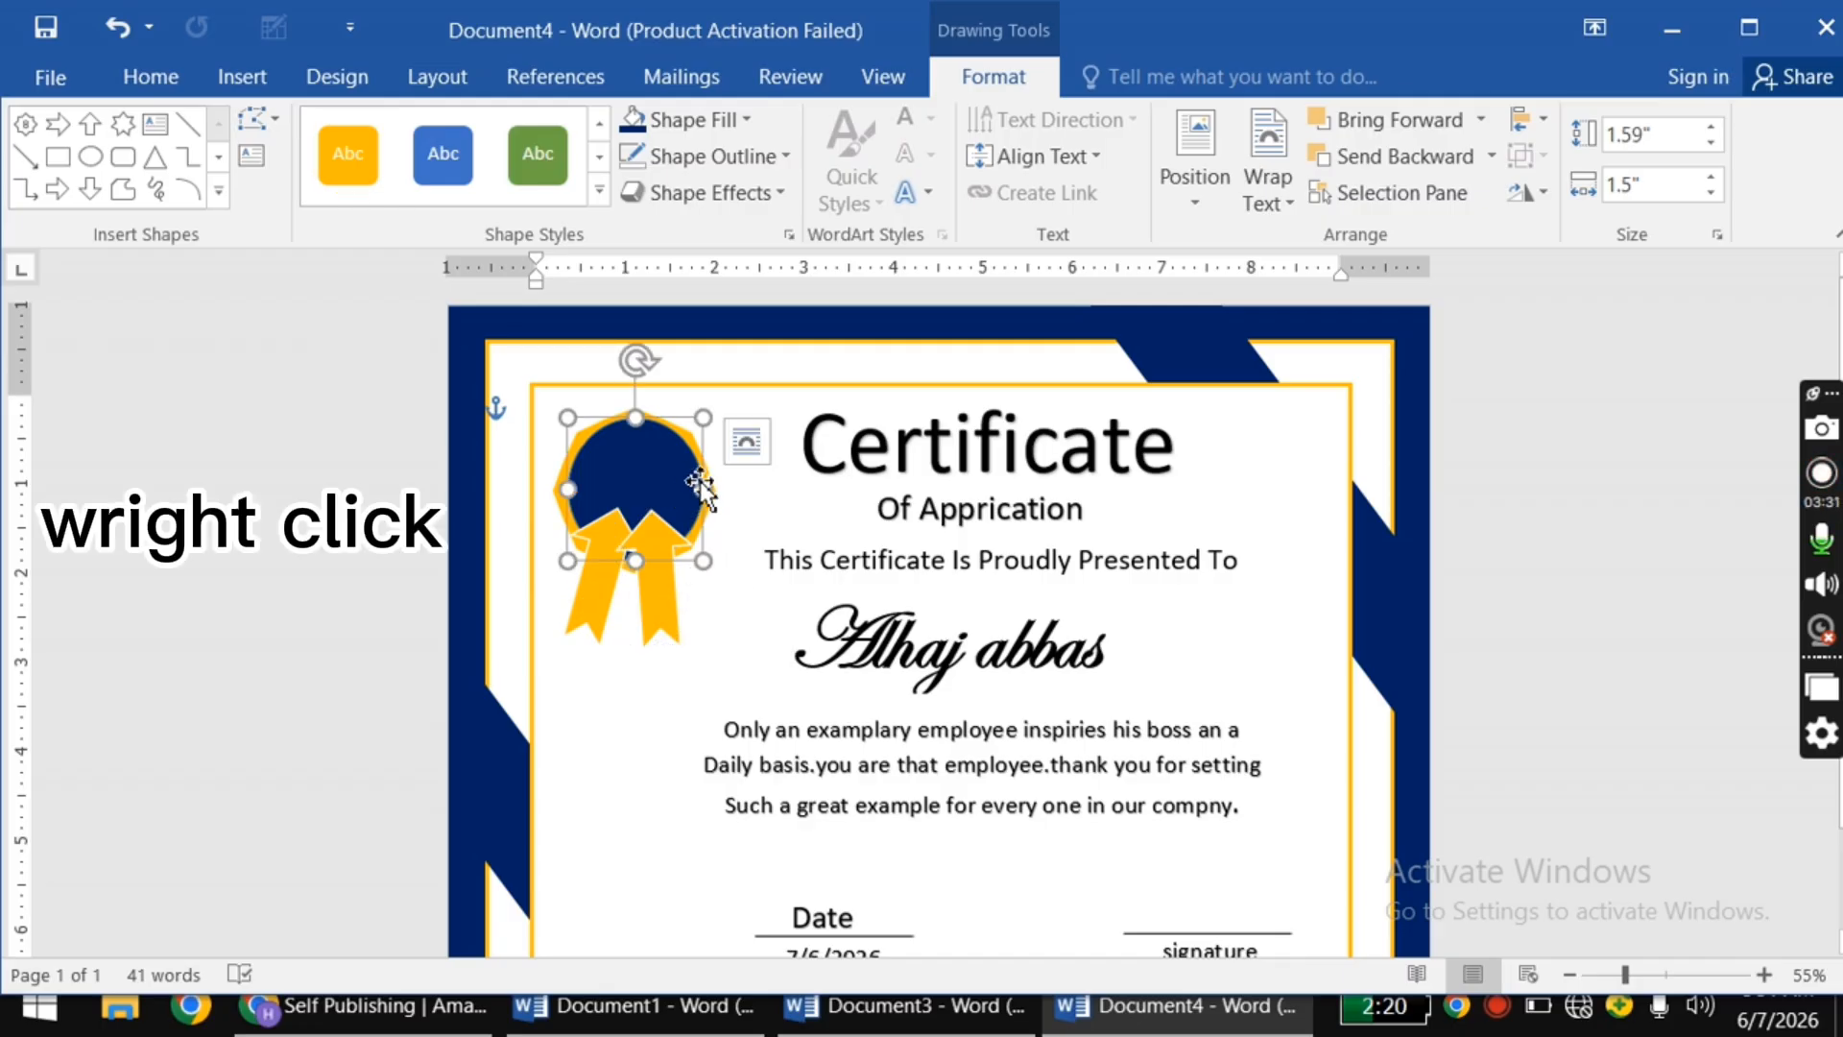
pyautogui.rightClick(638, 467)
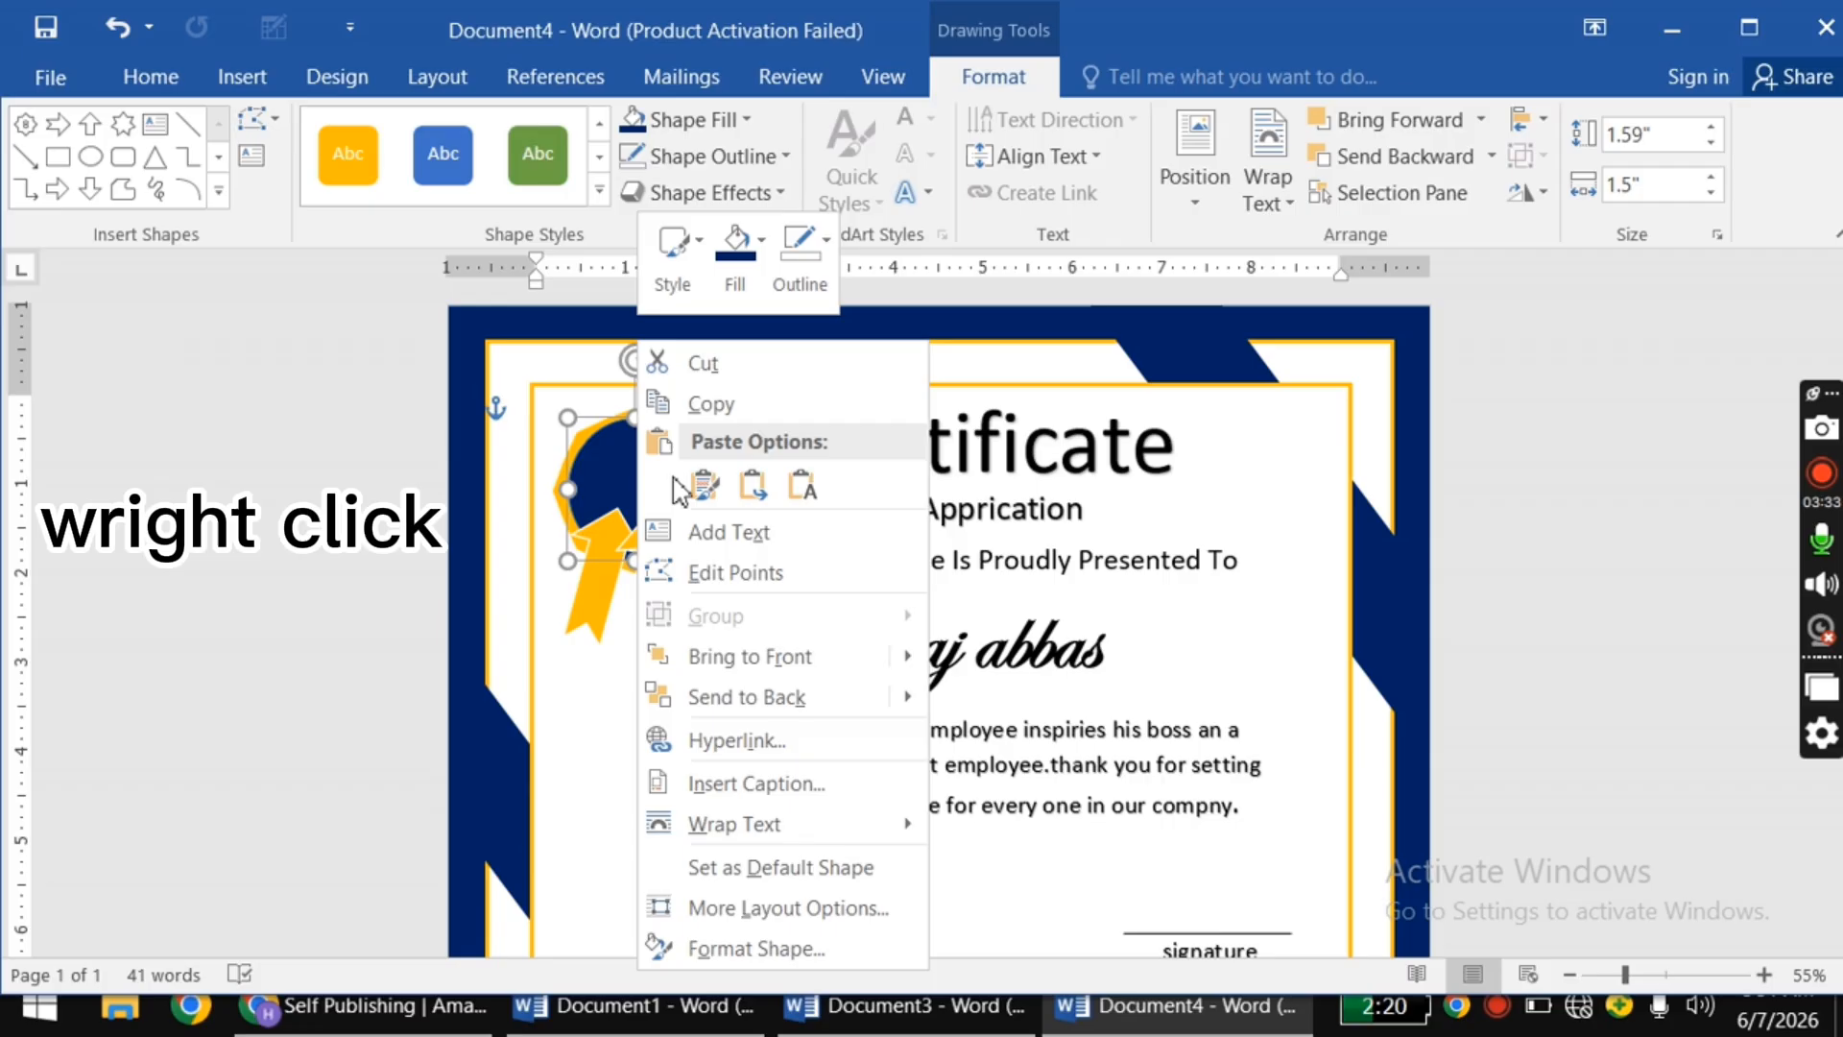
pyautogui.click(733, 653)
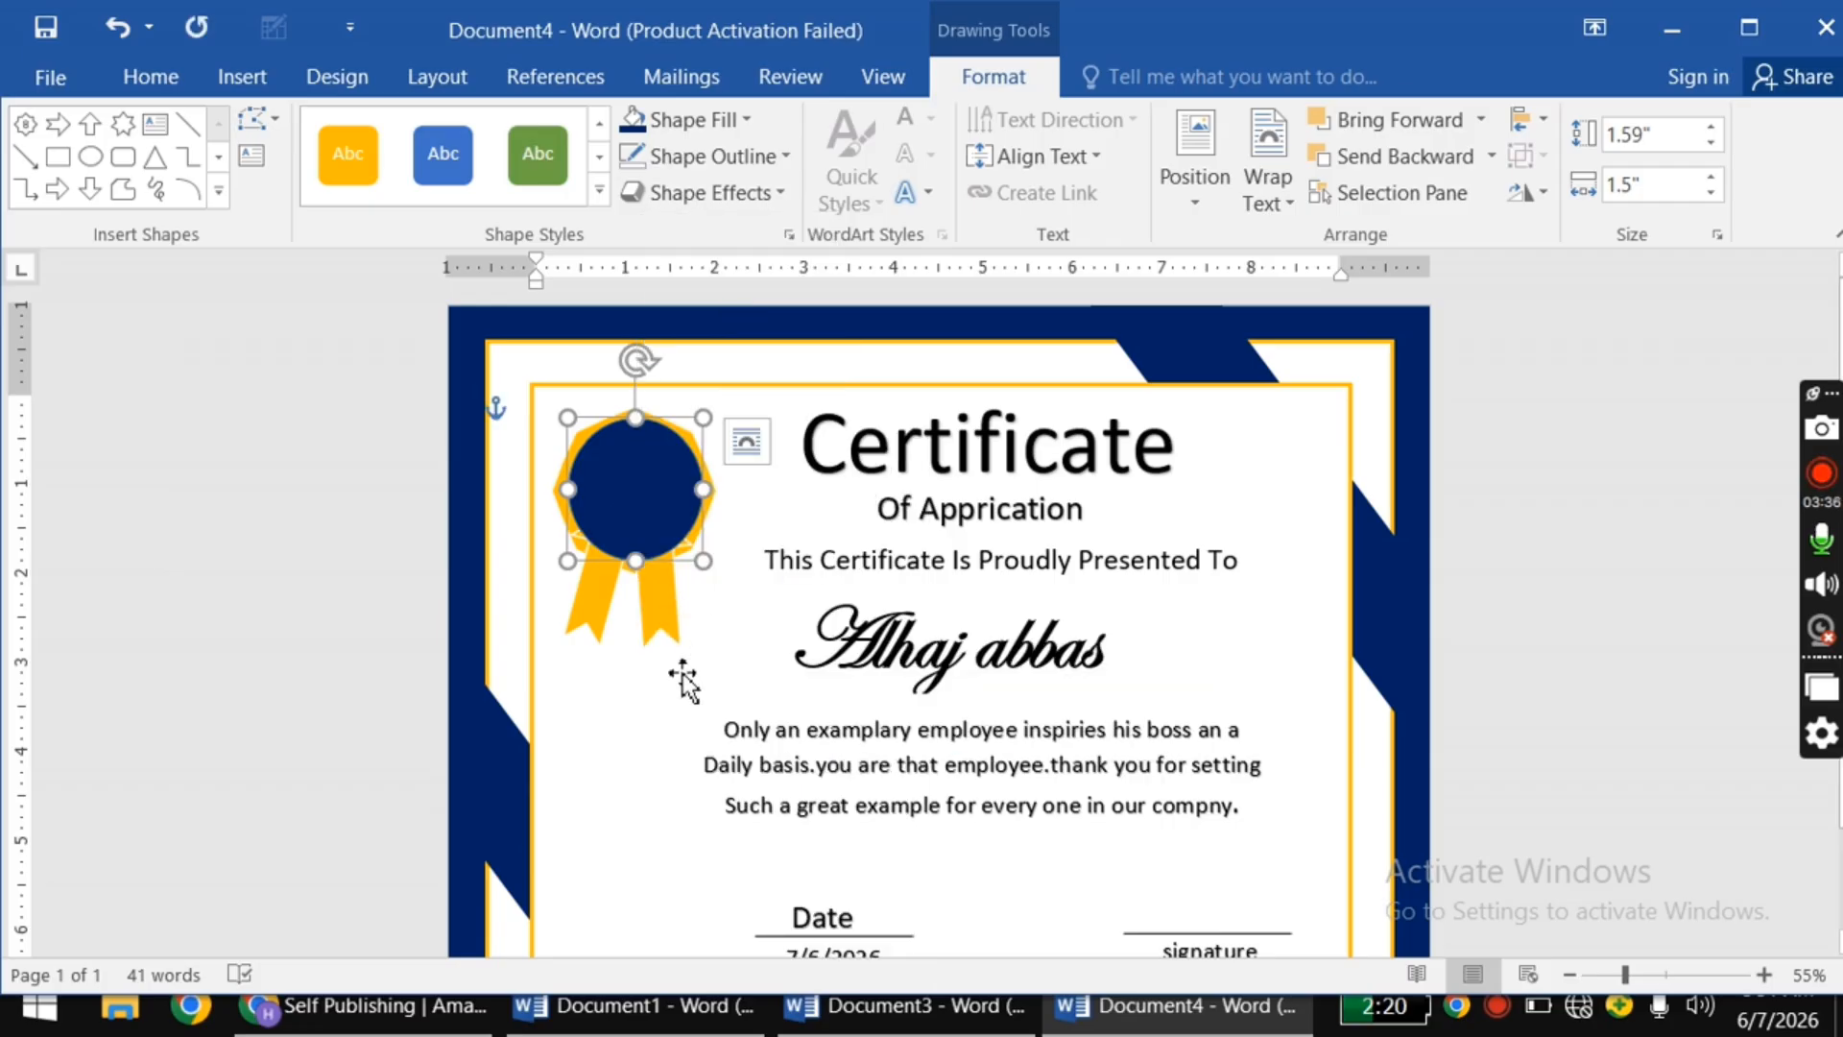
# Step: Shift the ribbon tails up behind the blue circle and rotate them so they spread apart at the bottom
pyautogui.click(662, 598)
pyautogui.moveTo(663, 598); pyautogui.dragTo(614, 615)
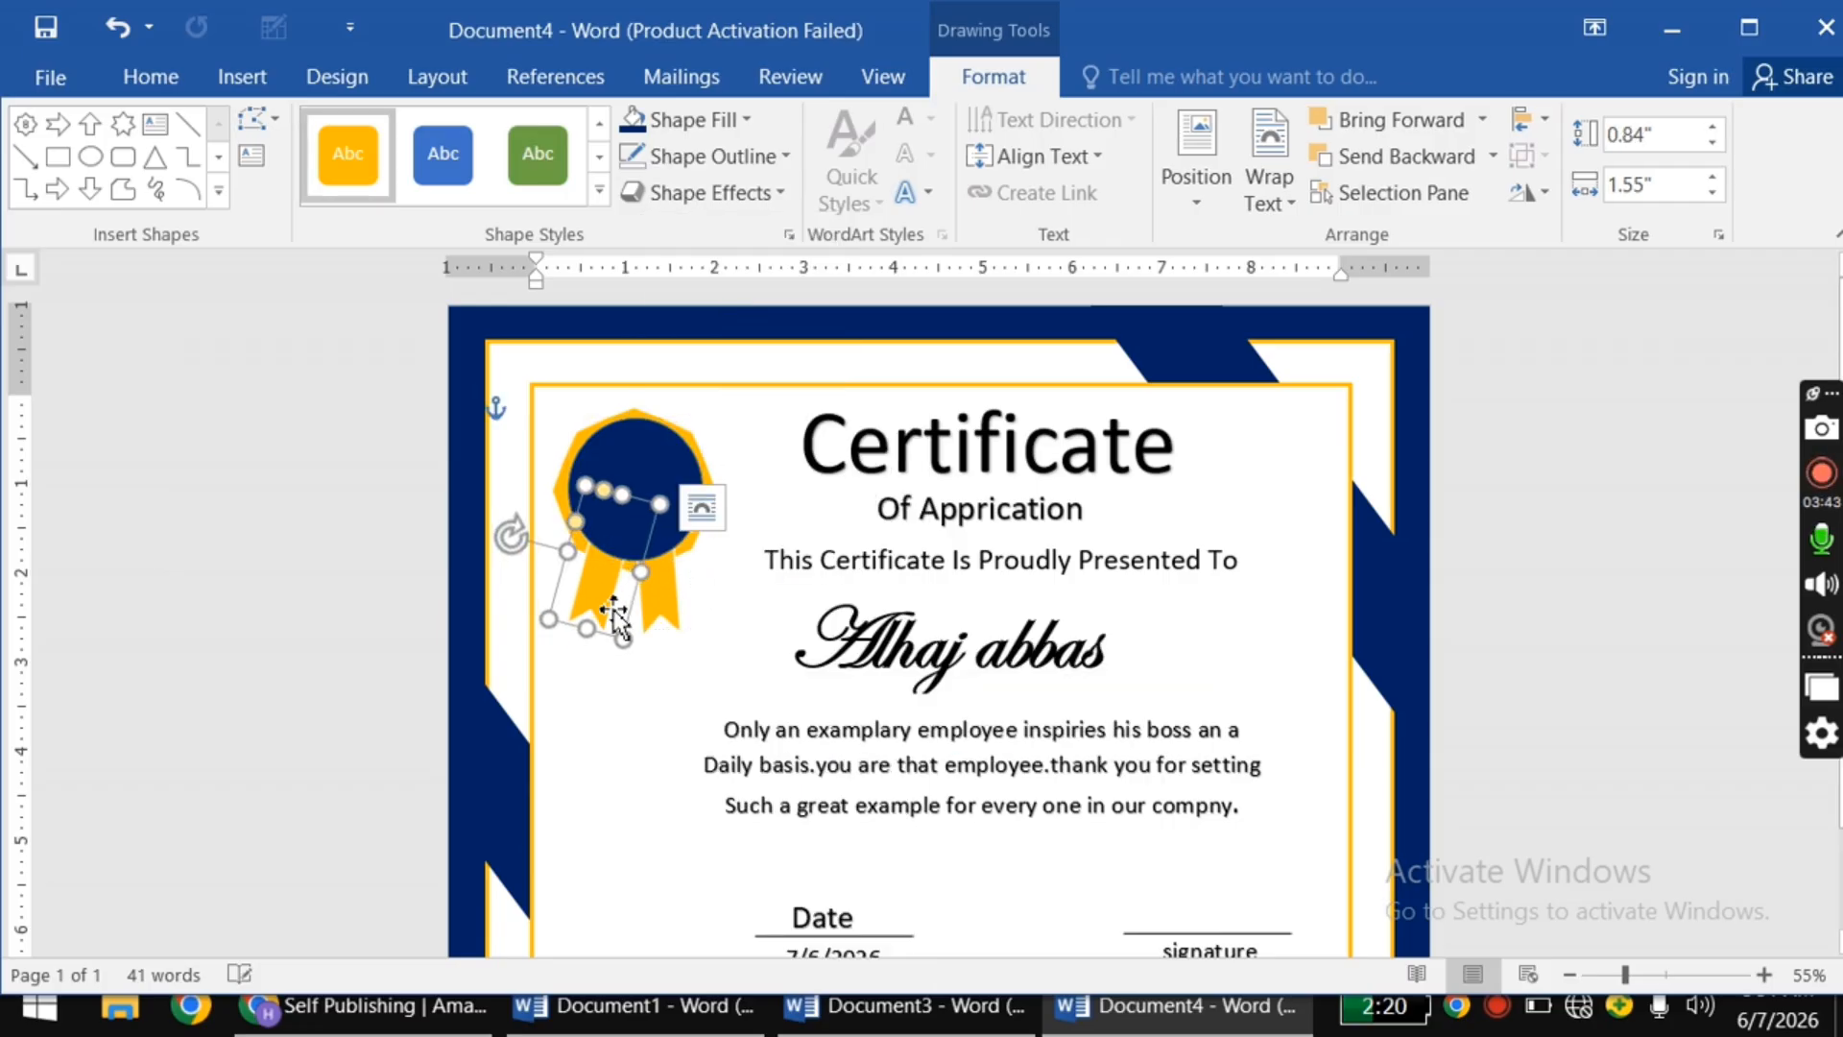
pyautogui.moveTo(519, 541); pyautogui.dragTo(510, 545)
pyautogui.click(630, 821)
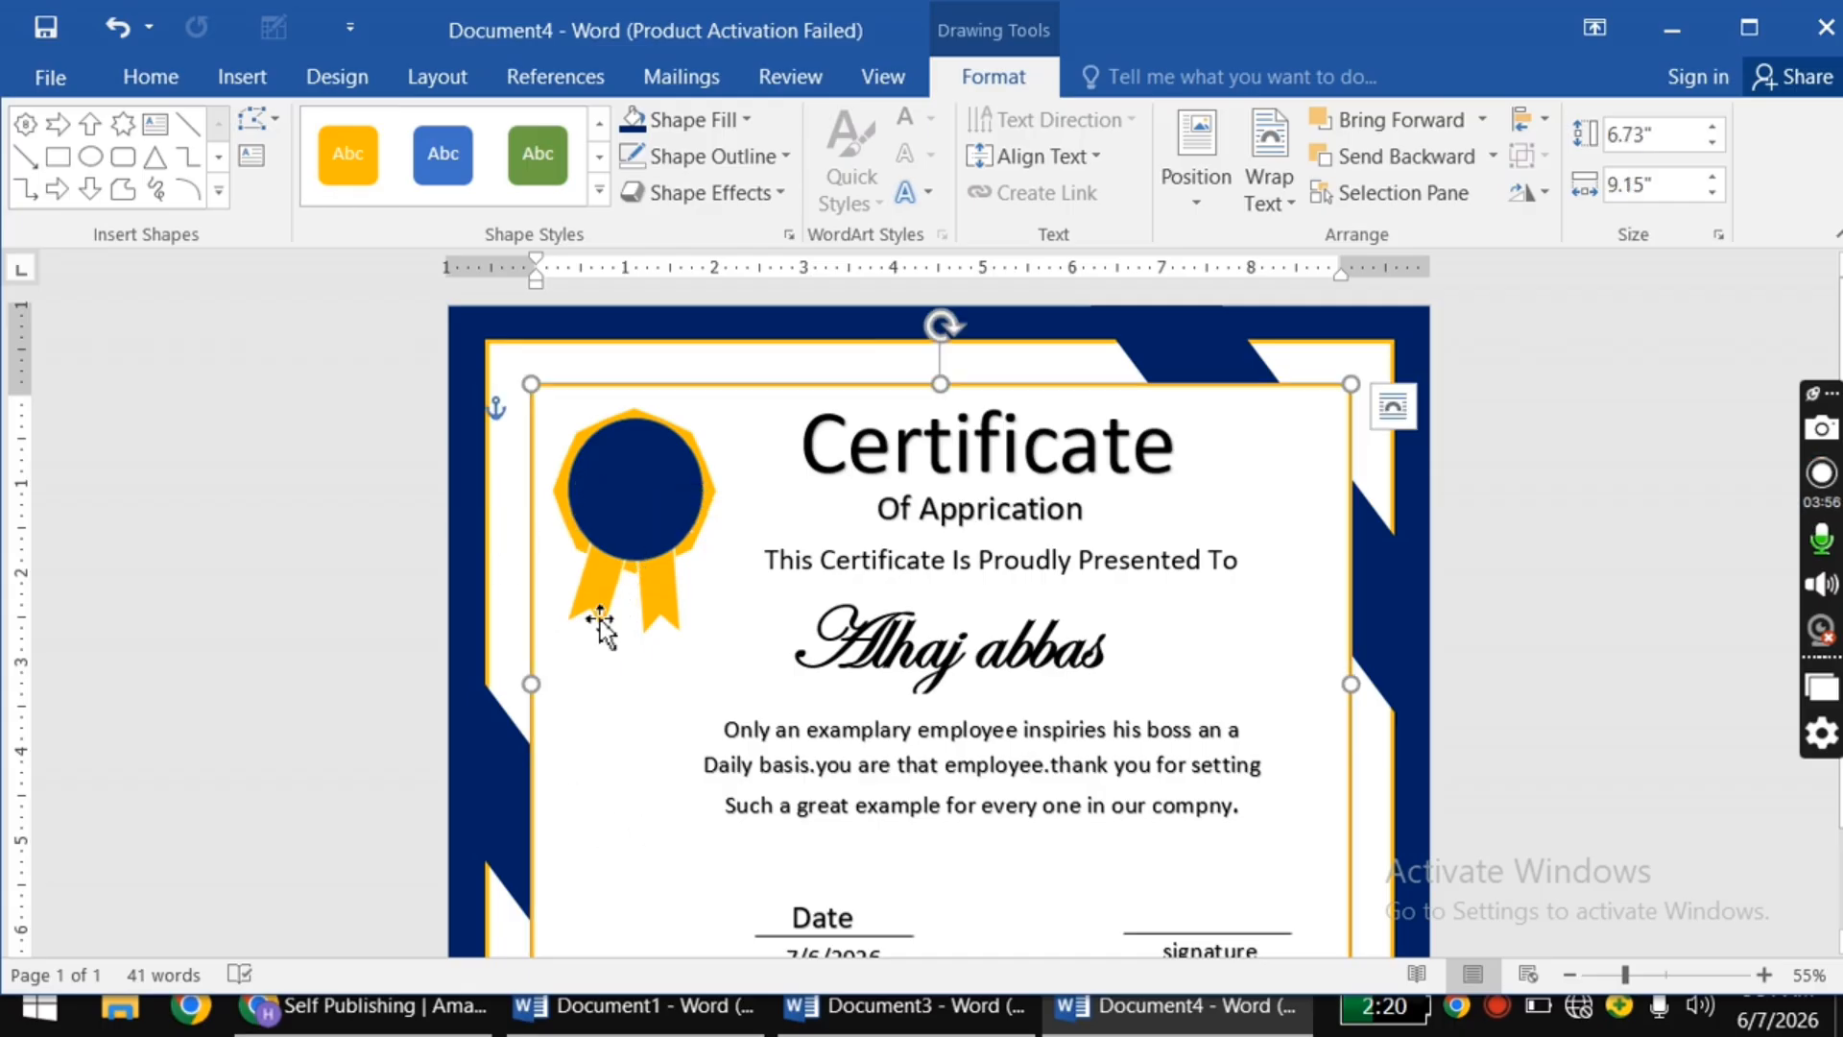
pyautogui.click(645, 580)
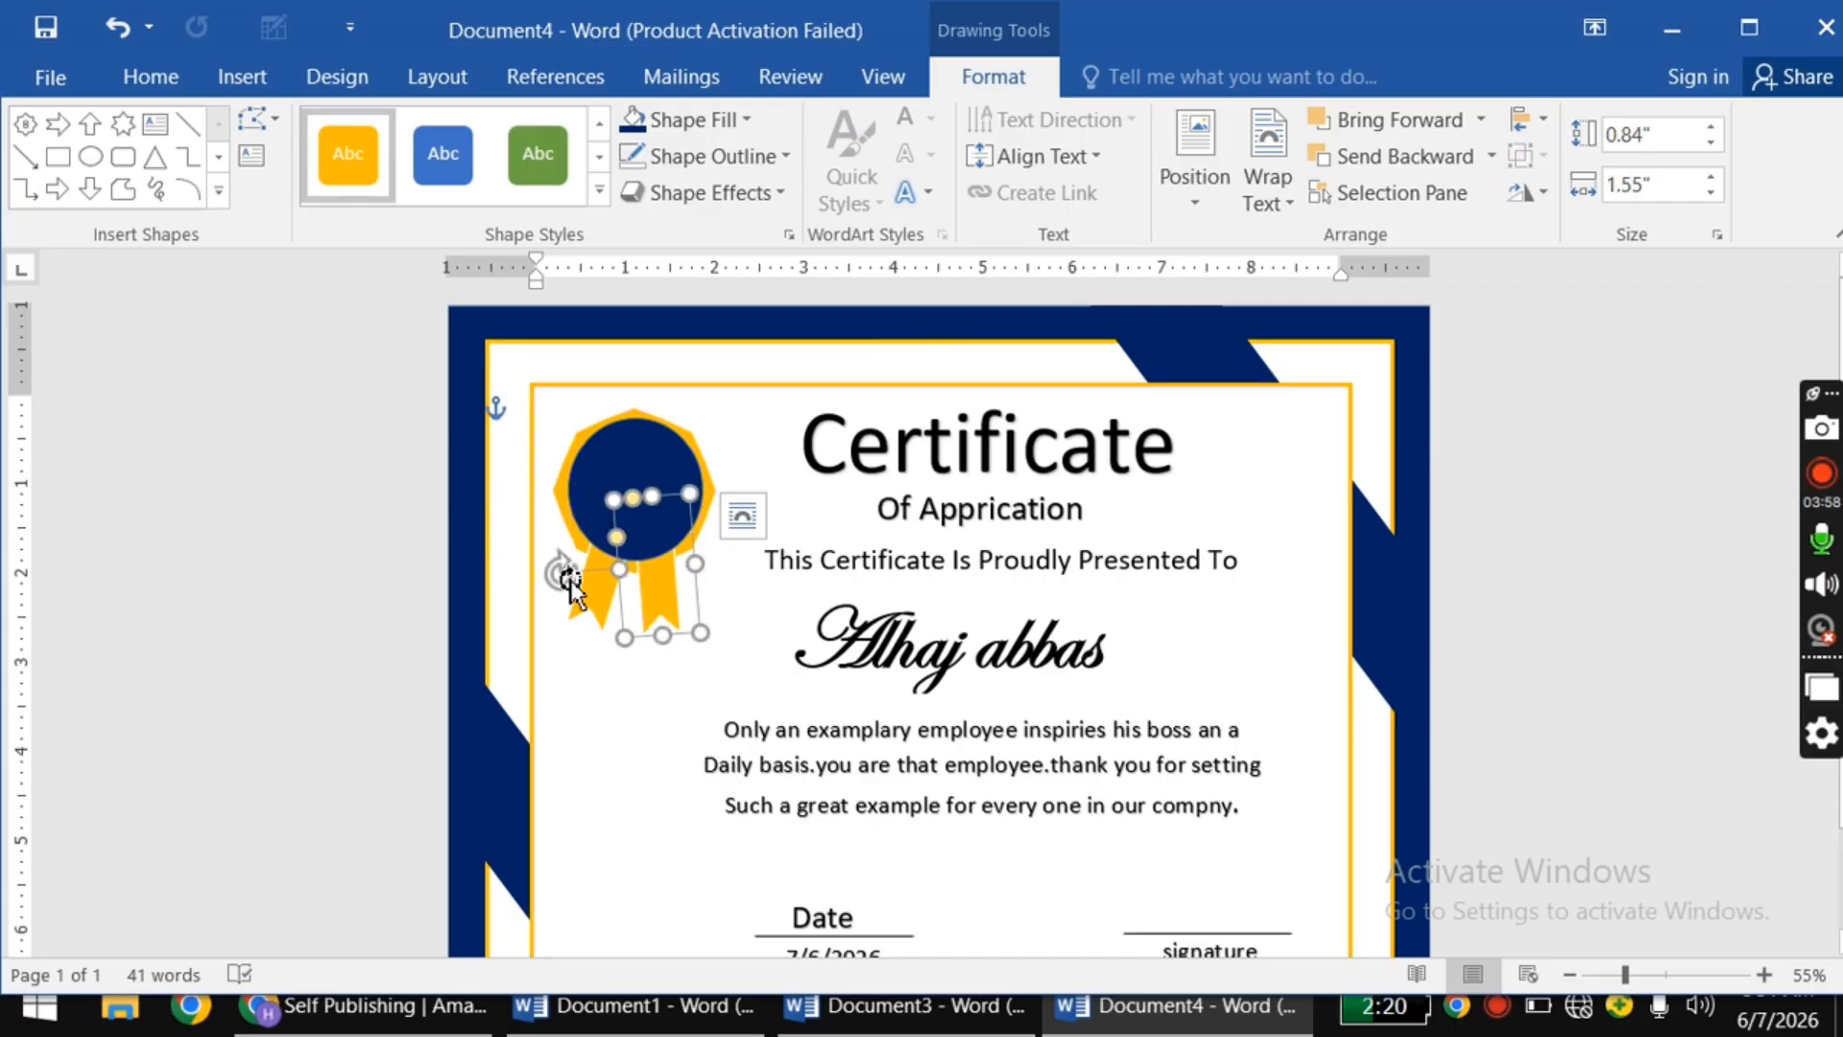
pyautogui.moveTo(570, 580); pyautogui.dragTo(563, 583)
pyautogui.click(624, 707)
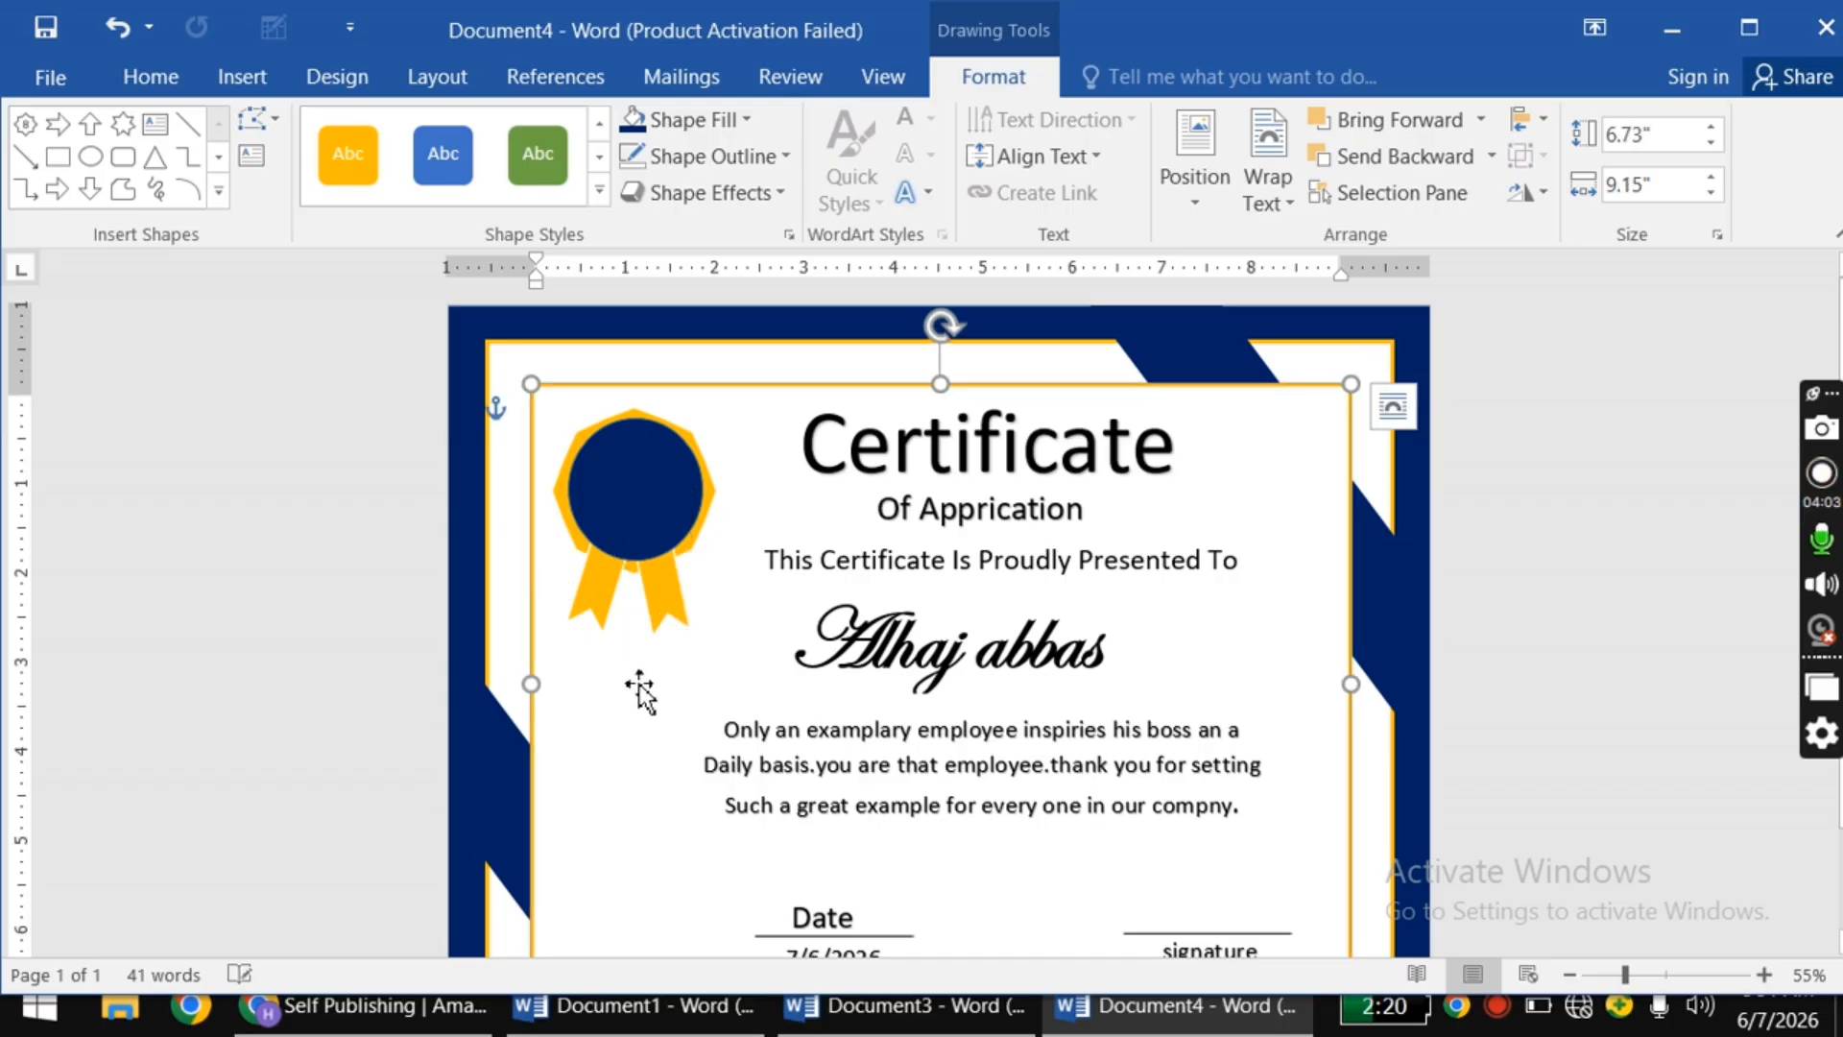
# Step: Insert a WordArt text box reading "Award" and "2026" on two lines
pyautogui.click(169, 85)
pyautogui.click(240, 76)
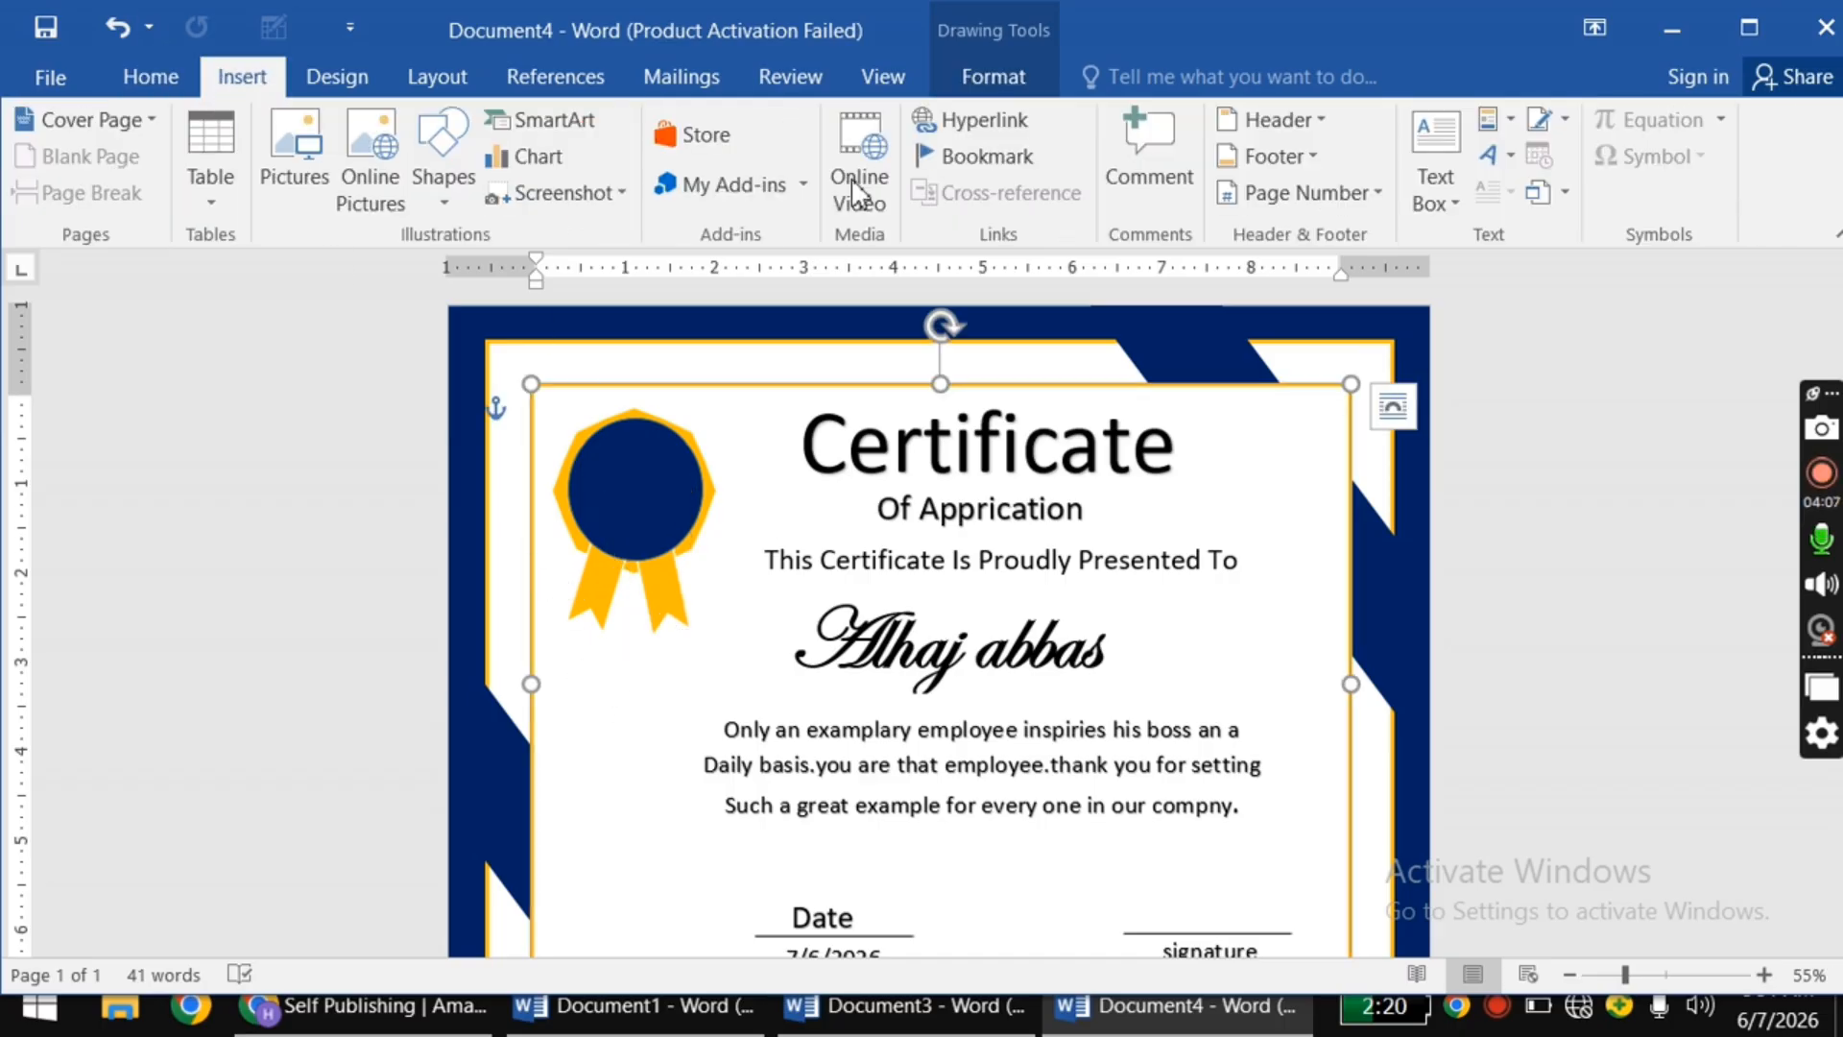
pyautogui.click(1492, 156)
pyautogui.click(1407, 235)
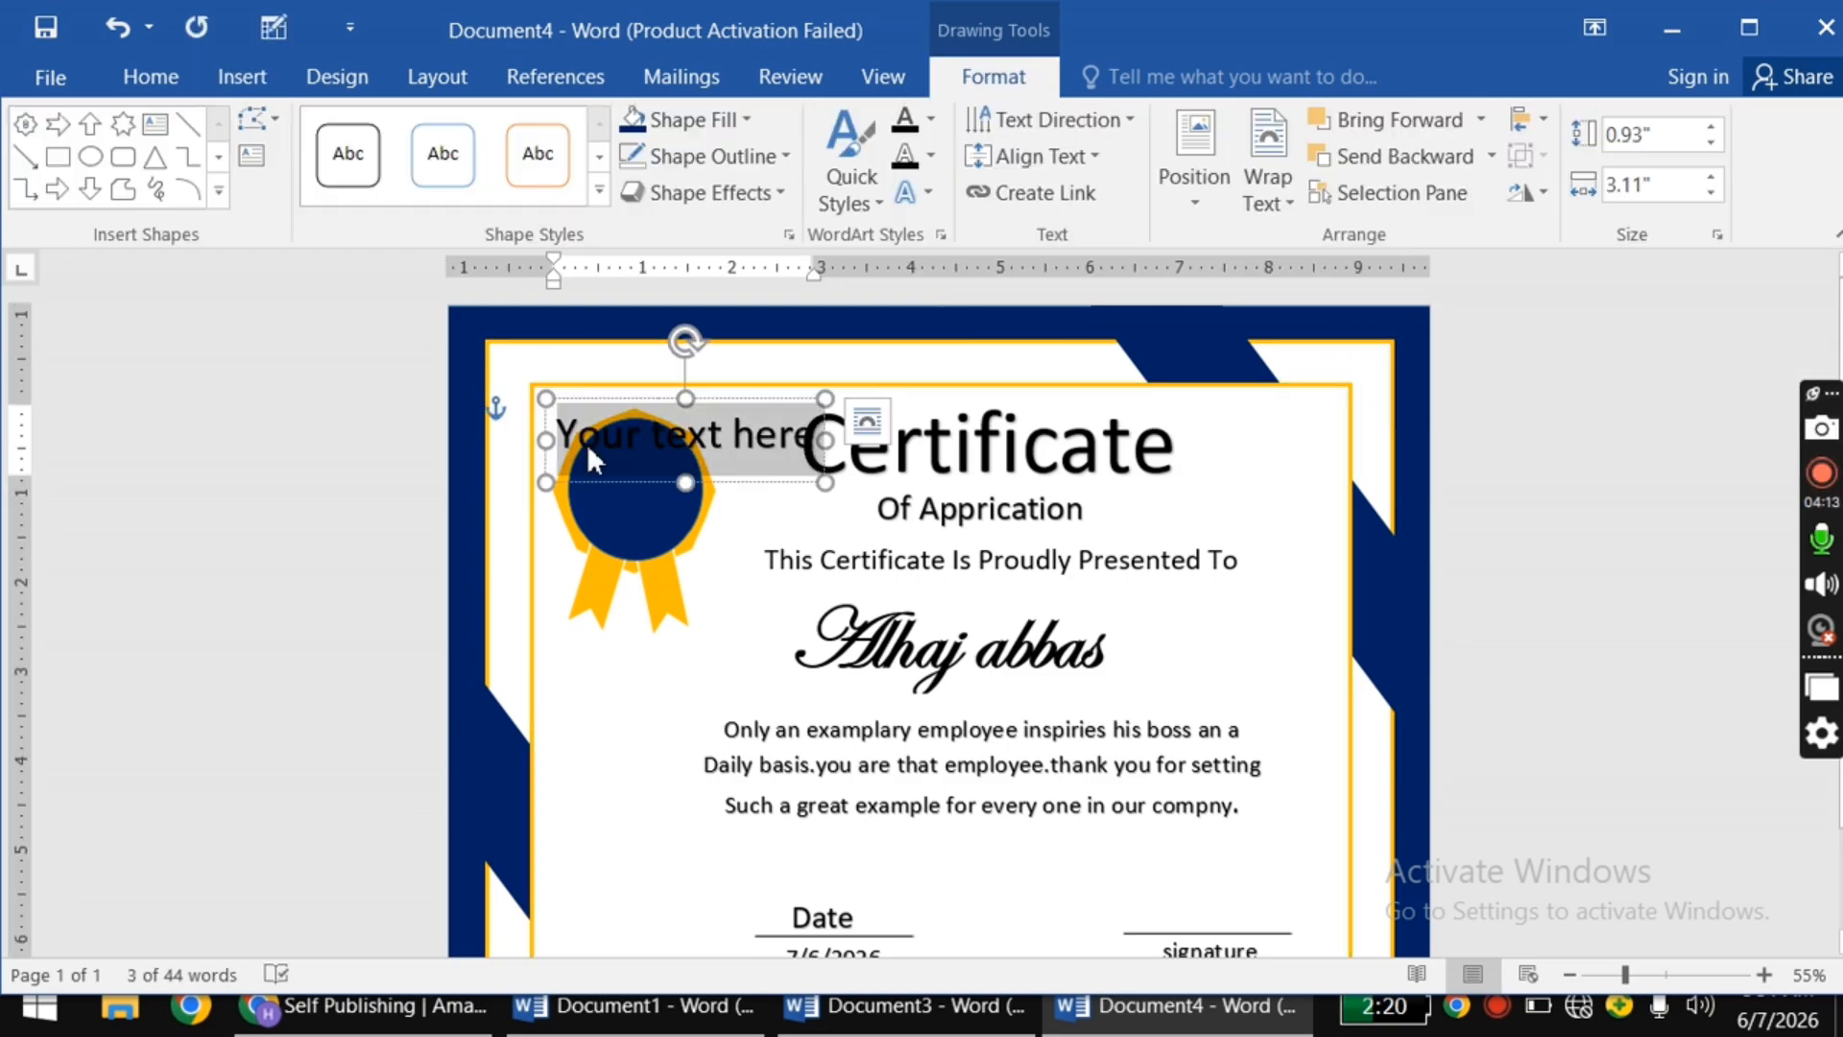
pyautogui.write('award')
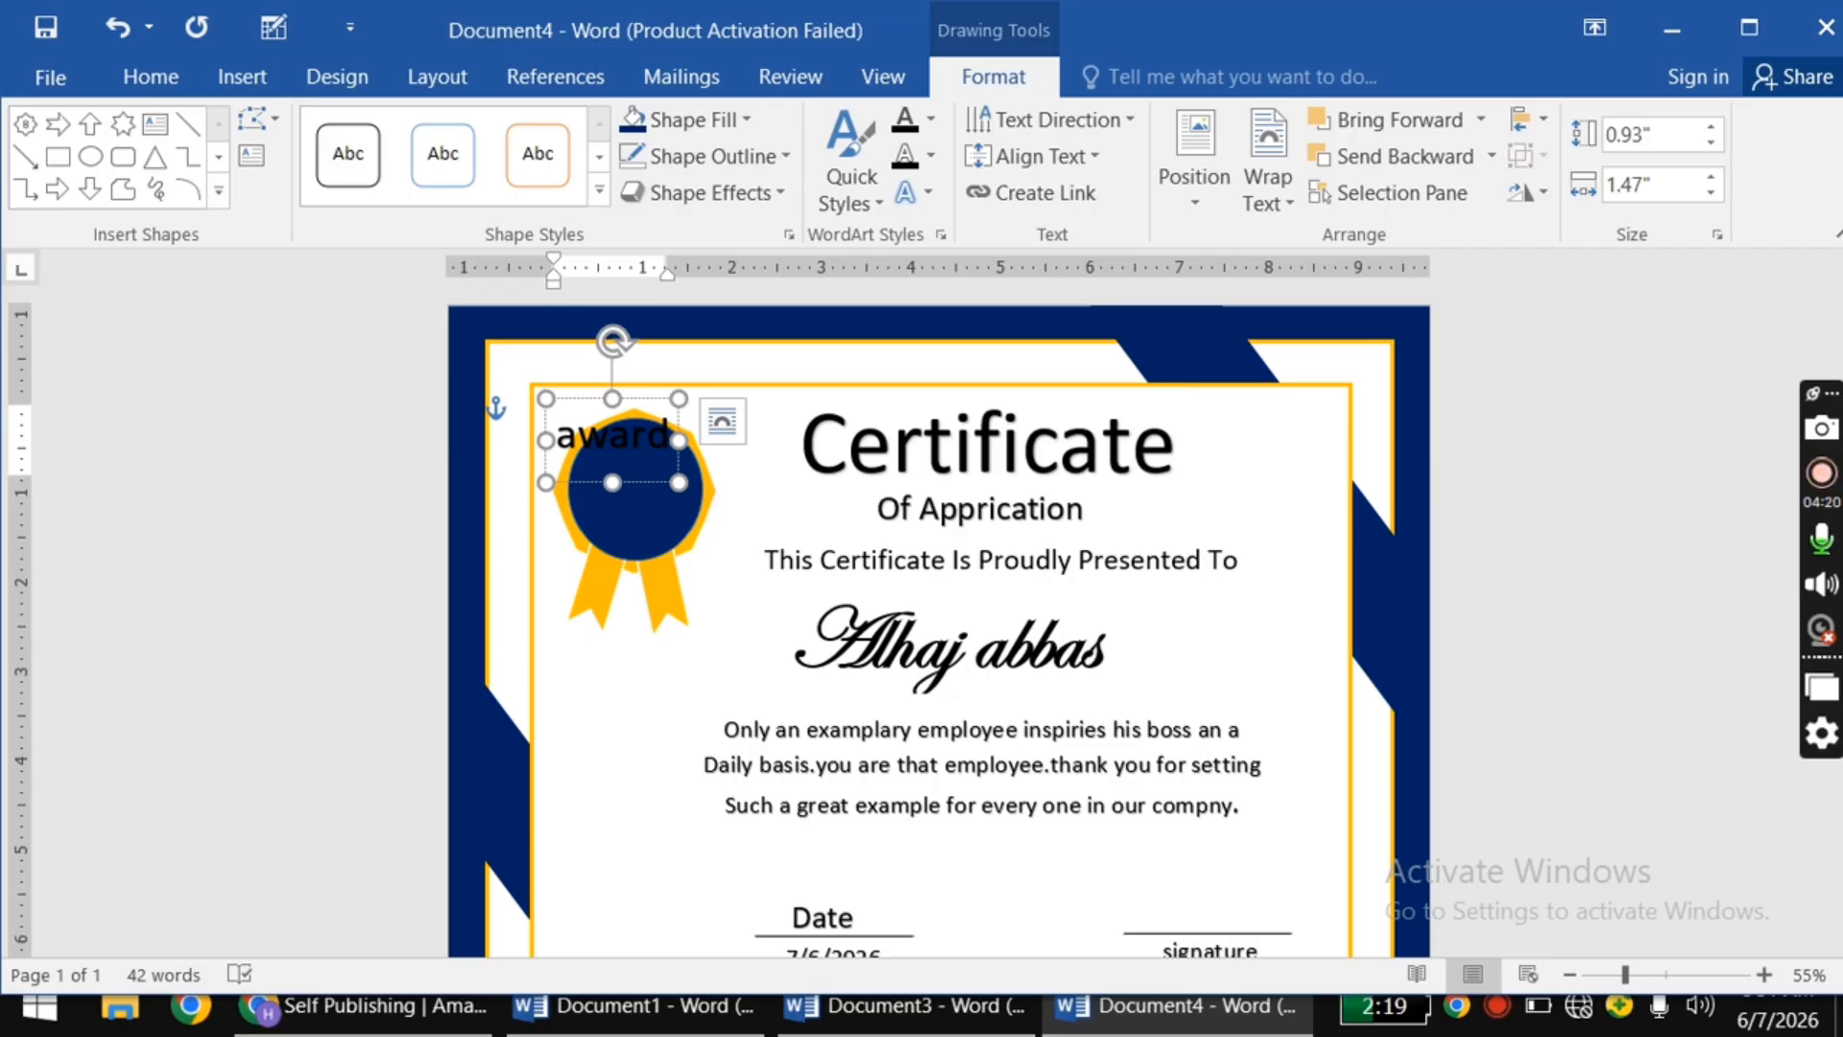
pyautogui.press('Return')
pyautogui.write('2026')
# Step: Reduce the font size of all the "Award 2026" text to 18
pyautogui.hotkey('ctrl', 'a')
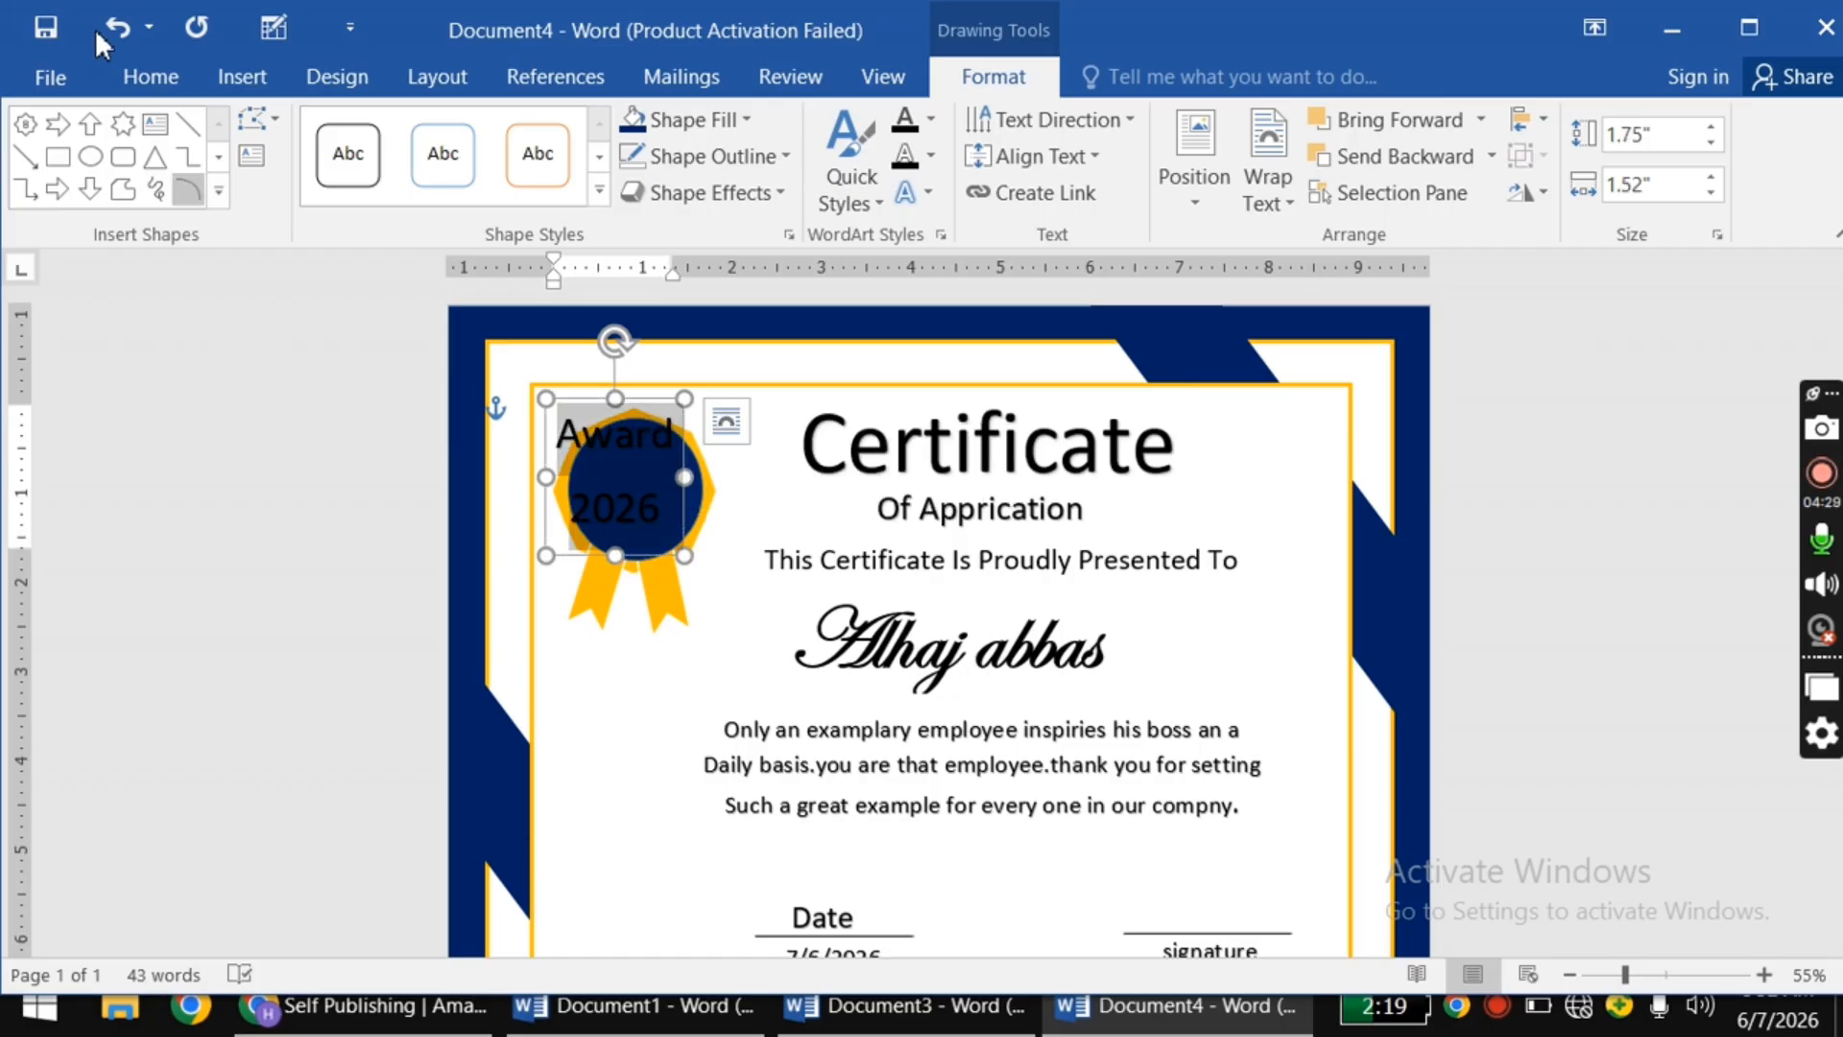
pyautogui.click(148, 77)
pyautogui.click(531, 134)
pyautogui.click(531, 133)
pyautogui.click(531, 134)
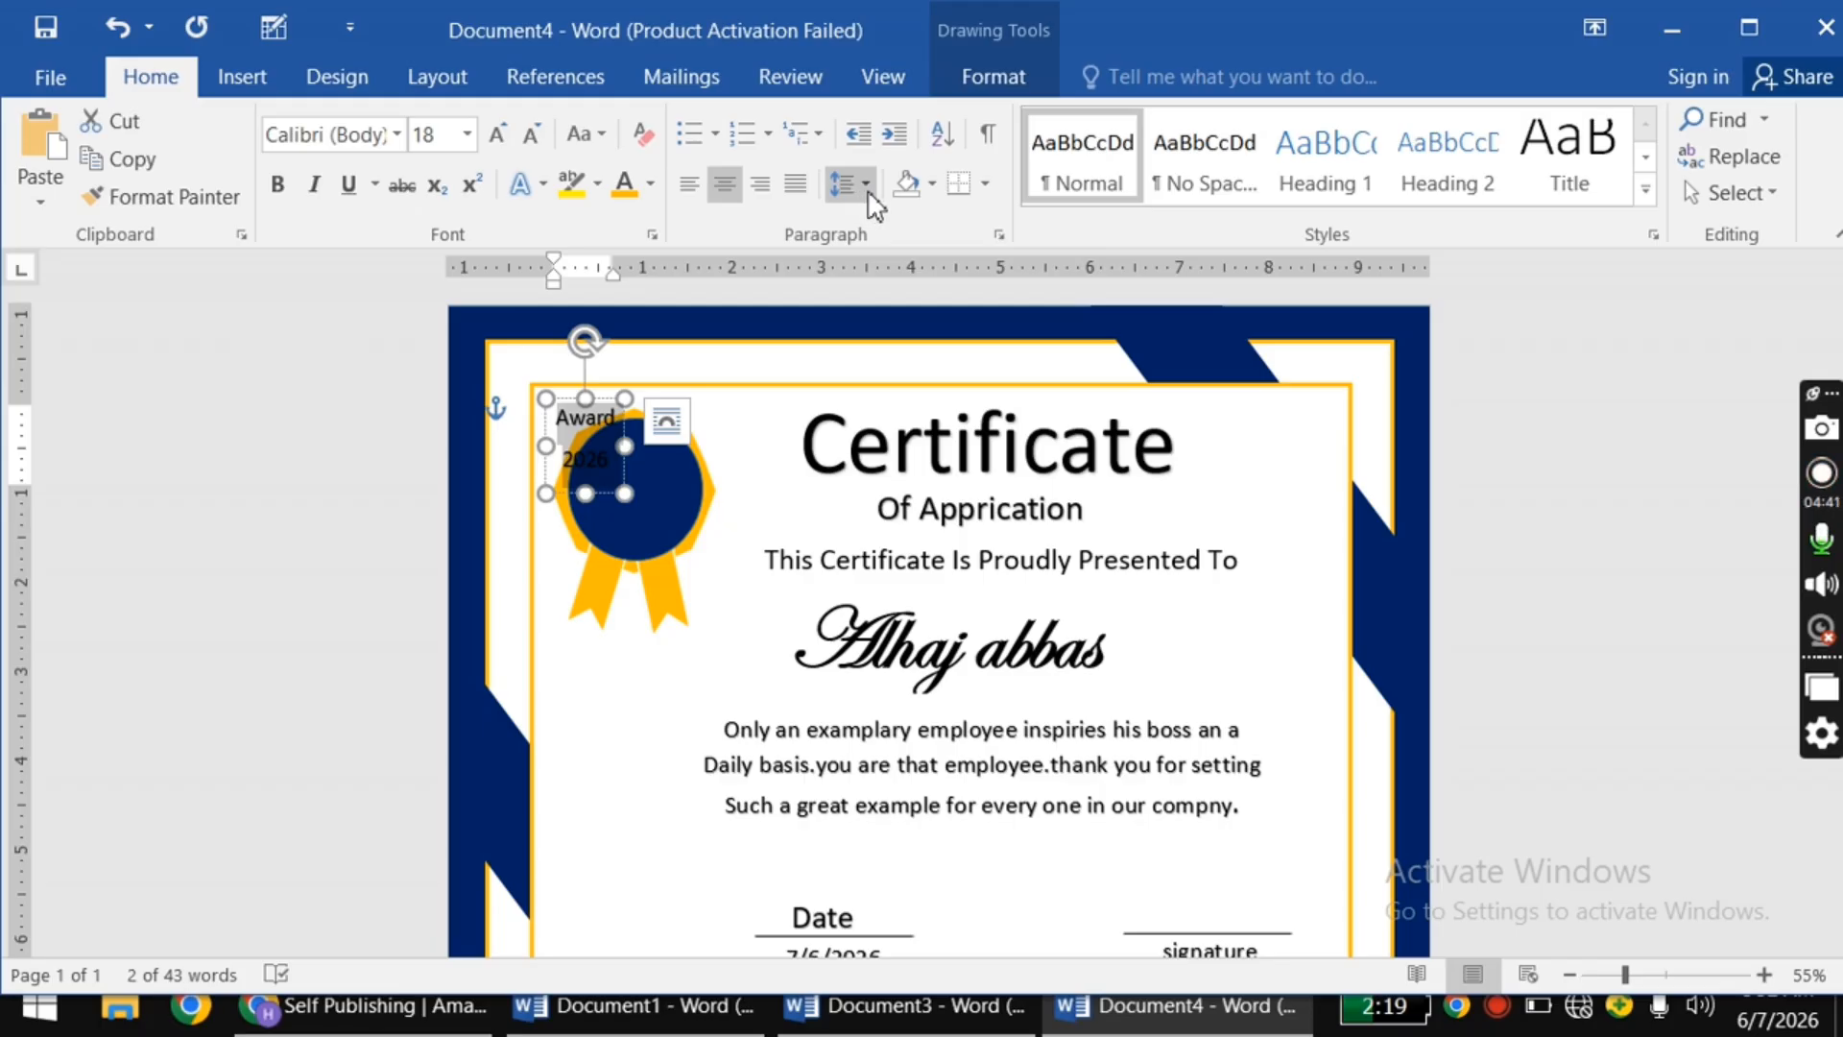
# Step: Tighten the paragraph spacing between "Award" and "2026" and move the text box to the middle of the blue circle
pyautogui.click(870, 194)
pyautogui.click(912, 523)
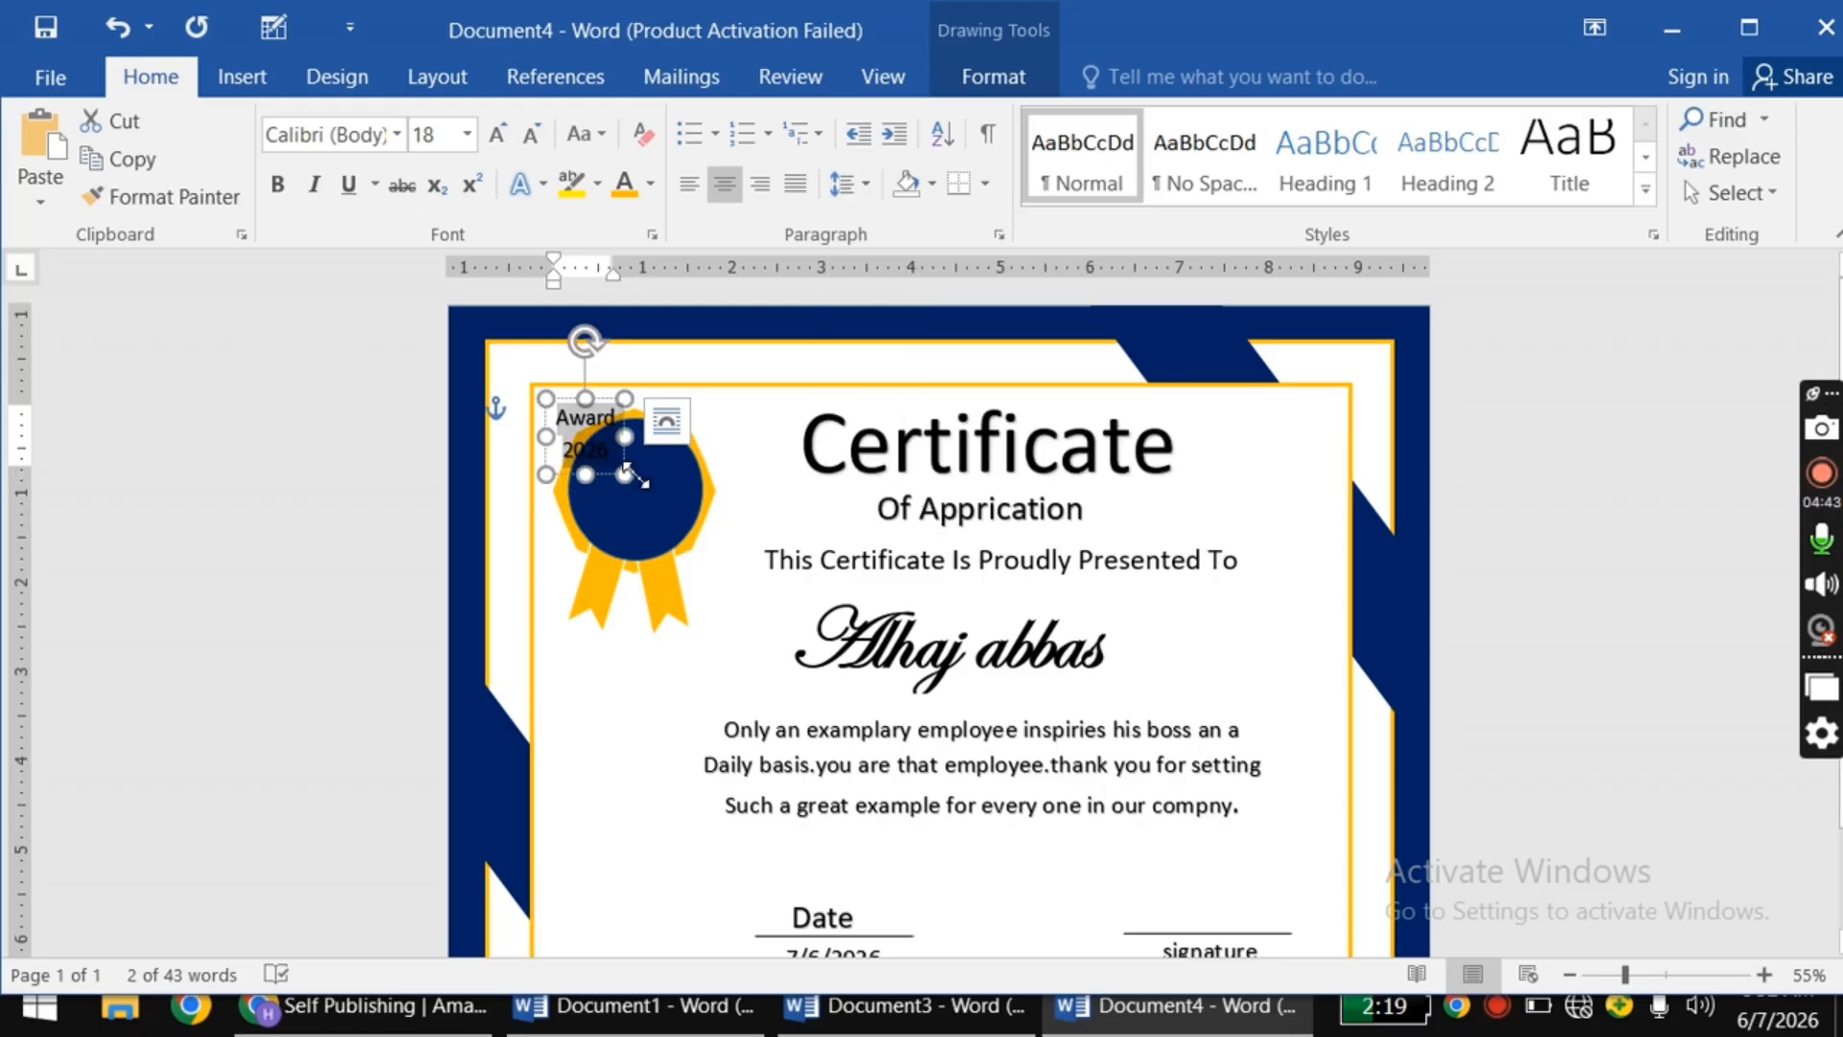
pyautogui.moveTo(598, 394); pyautogui.dragTo(645, 443)
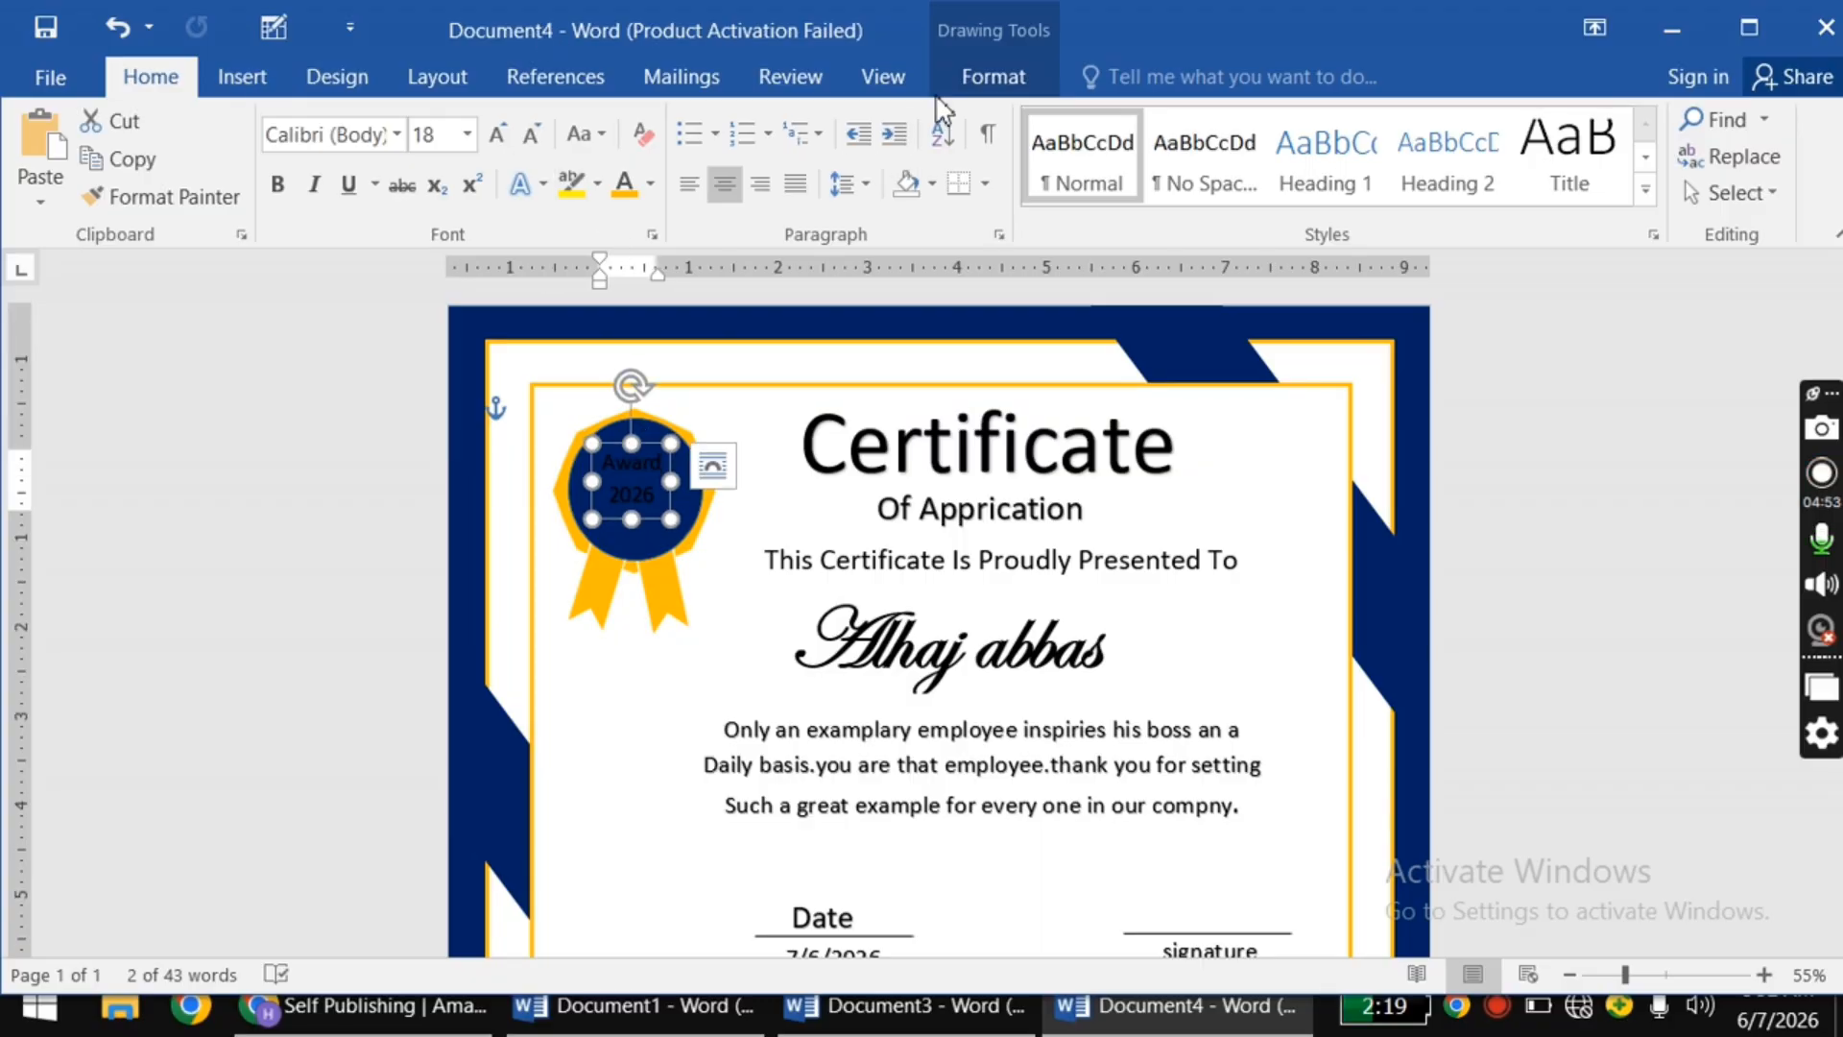
# Step: Fill the "Award 2026" text box with White, Background 1
pyautogui.click(986, 77)
pyautogui.click(695, 119)
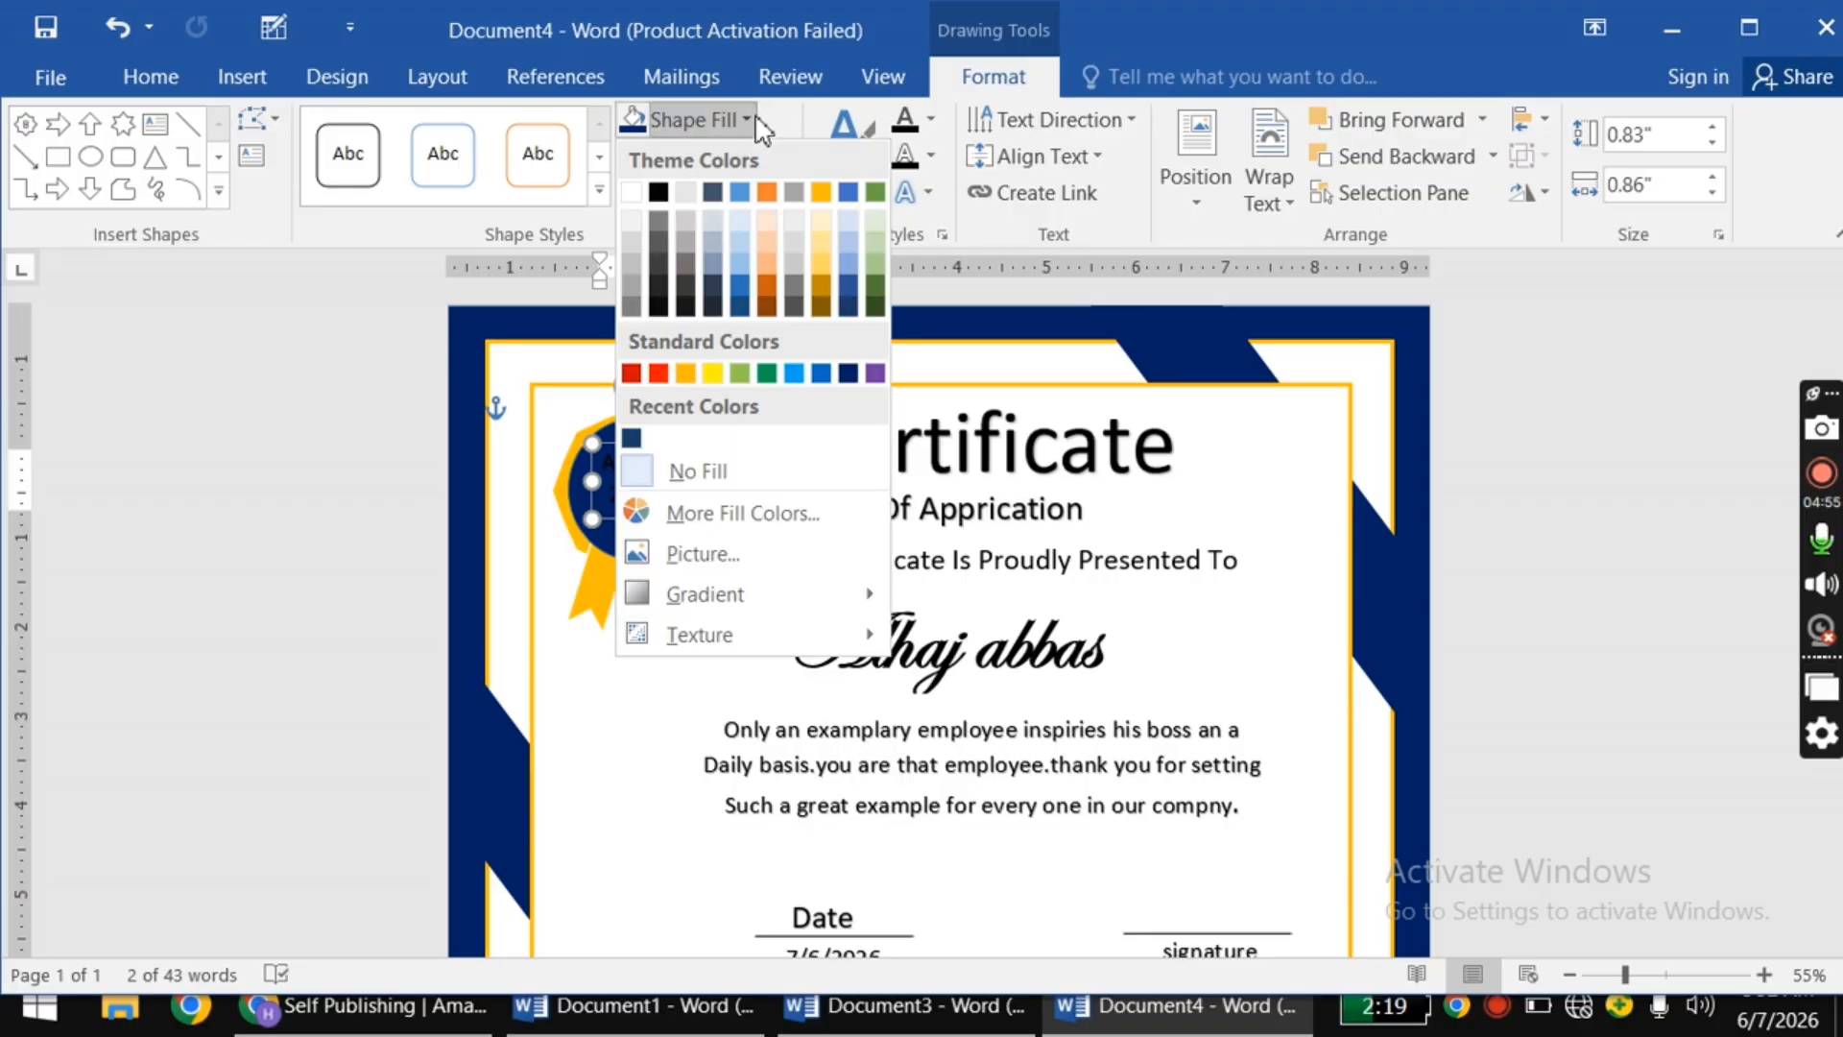
pyautogui.click(634, 191)
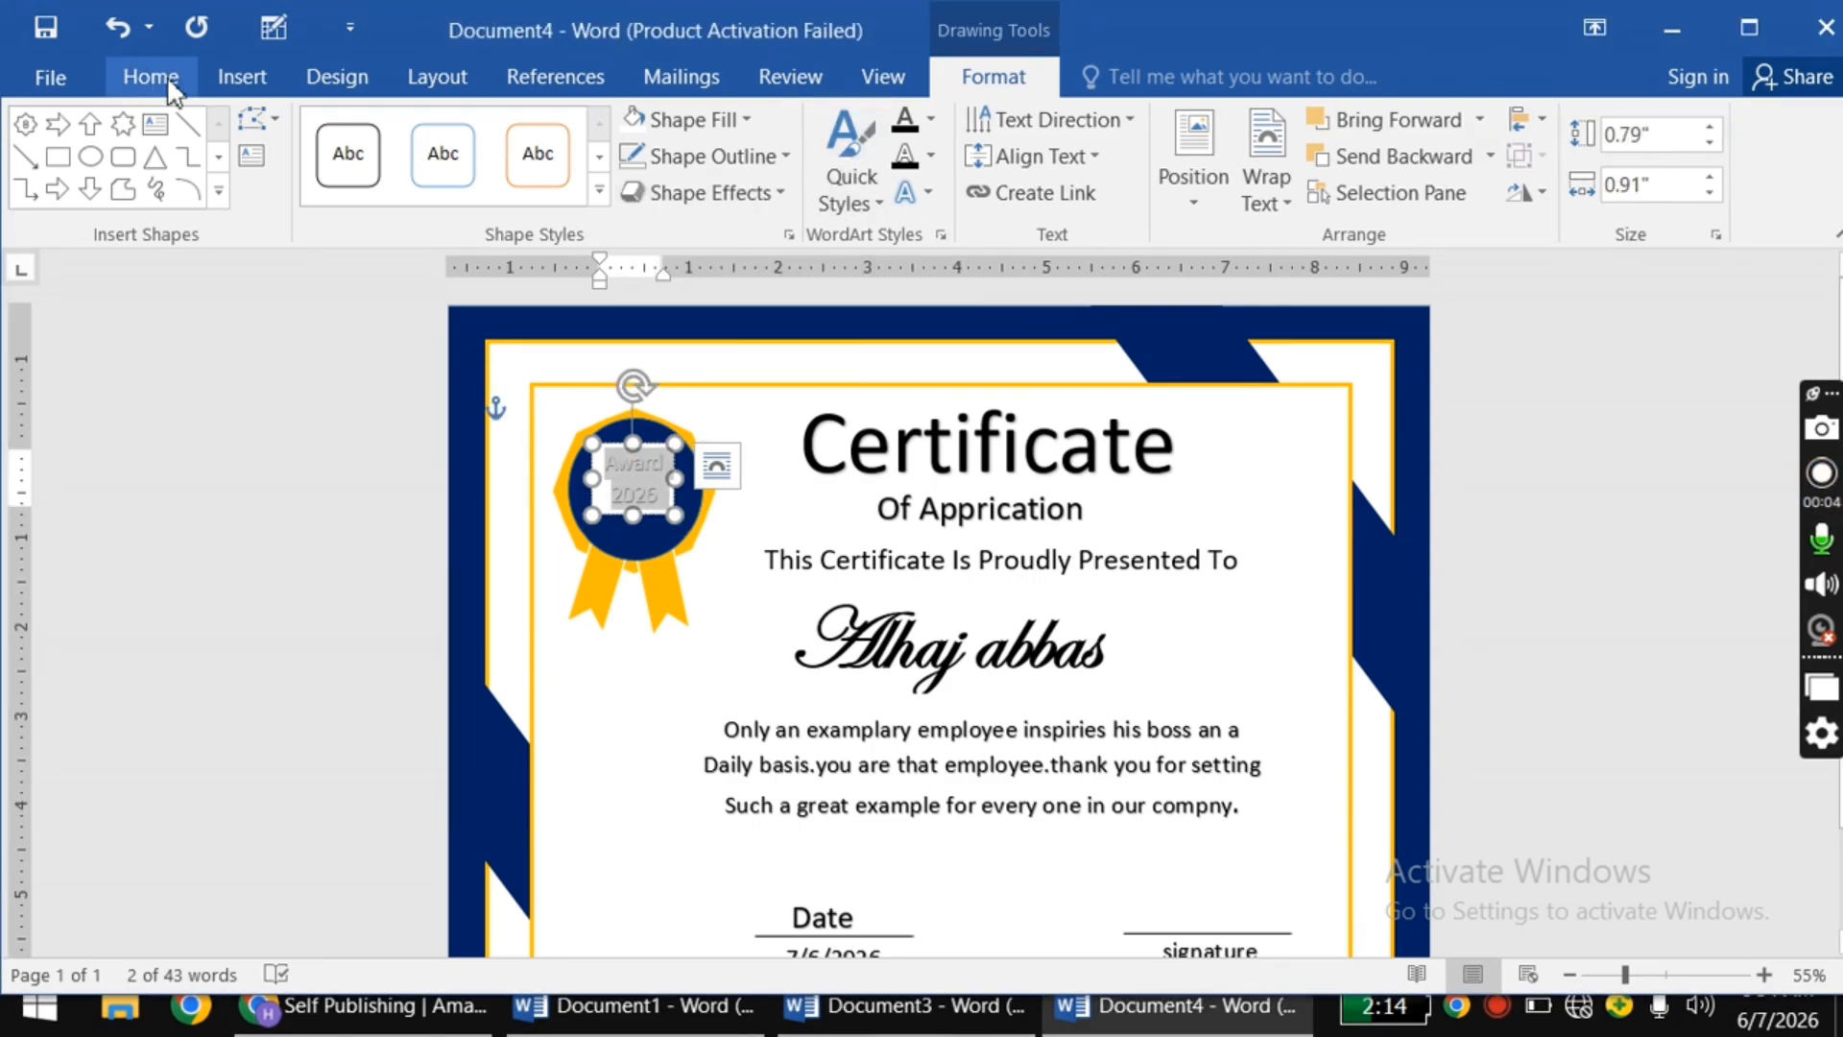
# Step: Set the font color of the "Award 2026" text to white
pyautogui.click(151, 78)
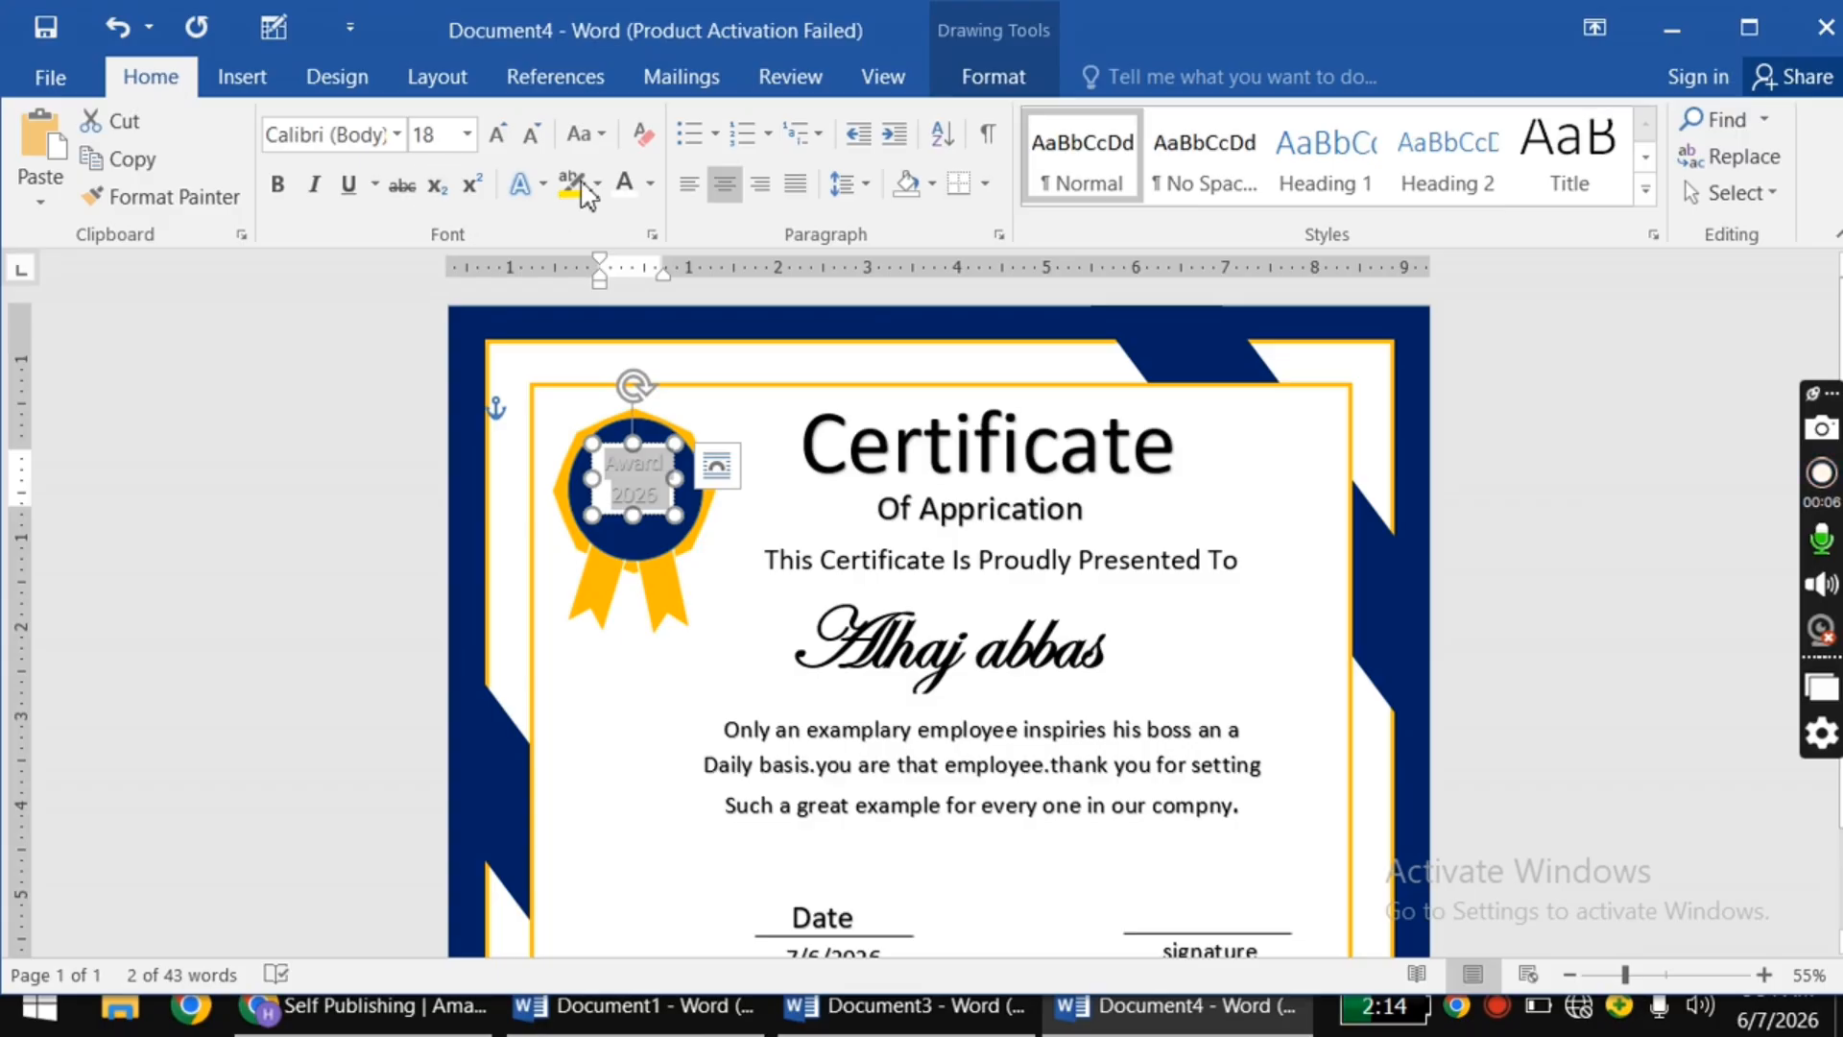
pyautogui.click(650, 183)
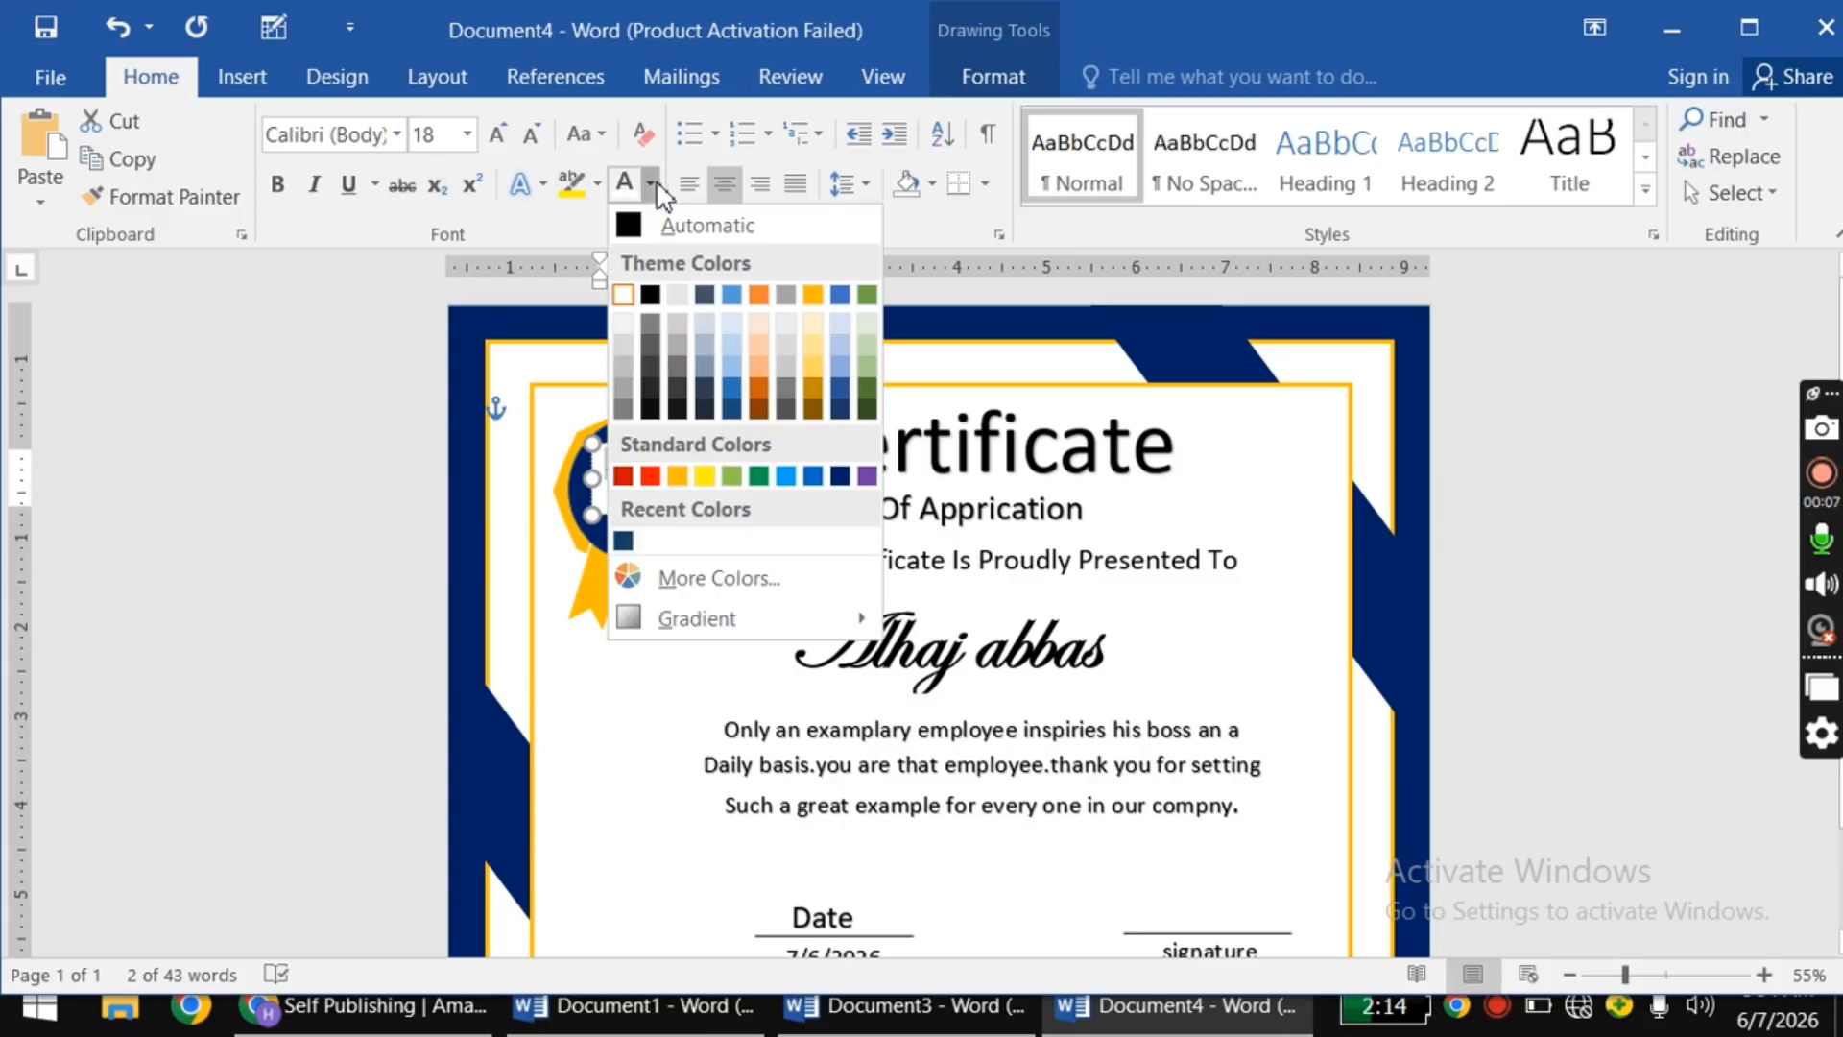
pyautogui.click(629, 295)
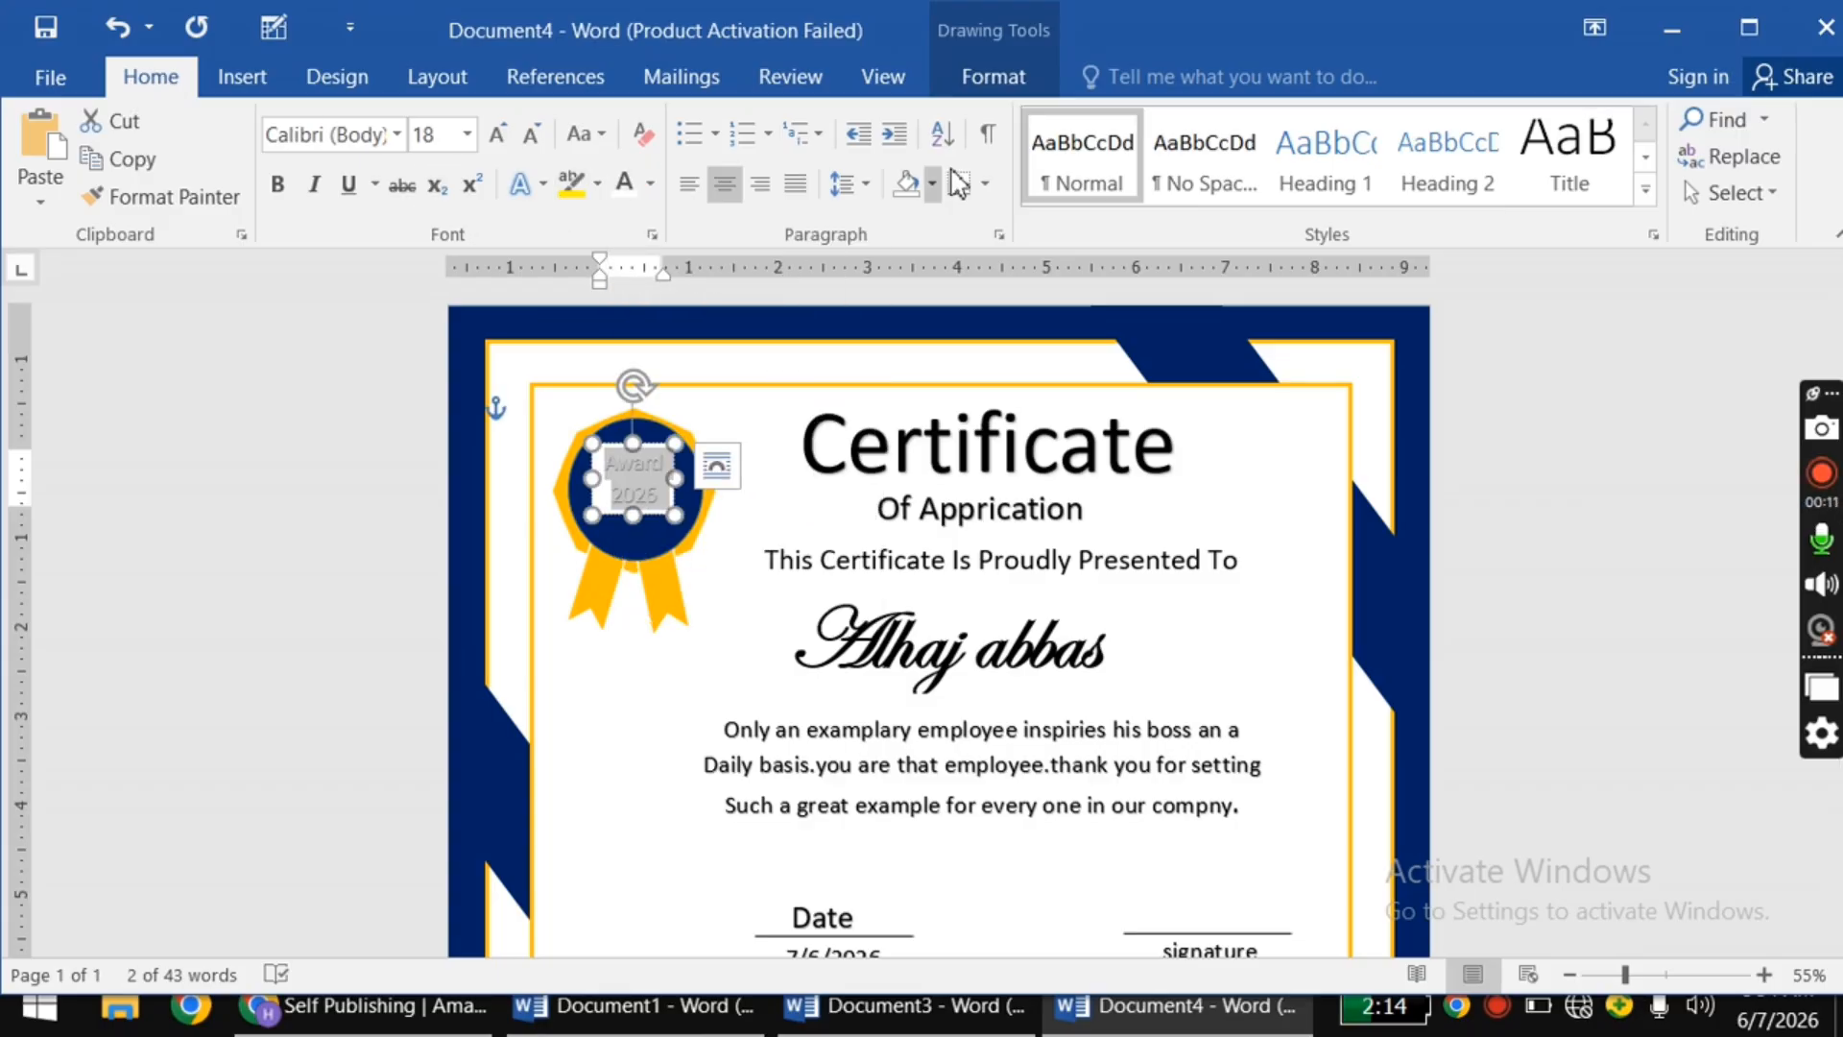
# Step: Fill the "Award 2026" text box with the standard Dark Blue color to match the badge circle
pyautogui.click(1006, 83)
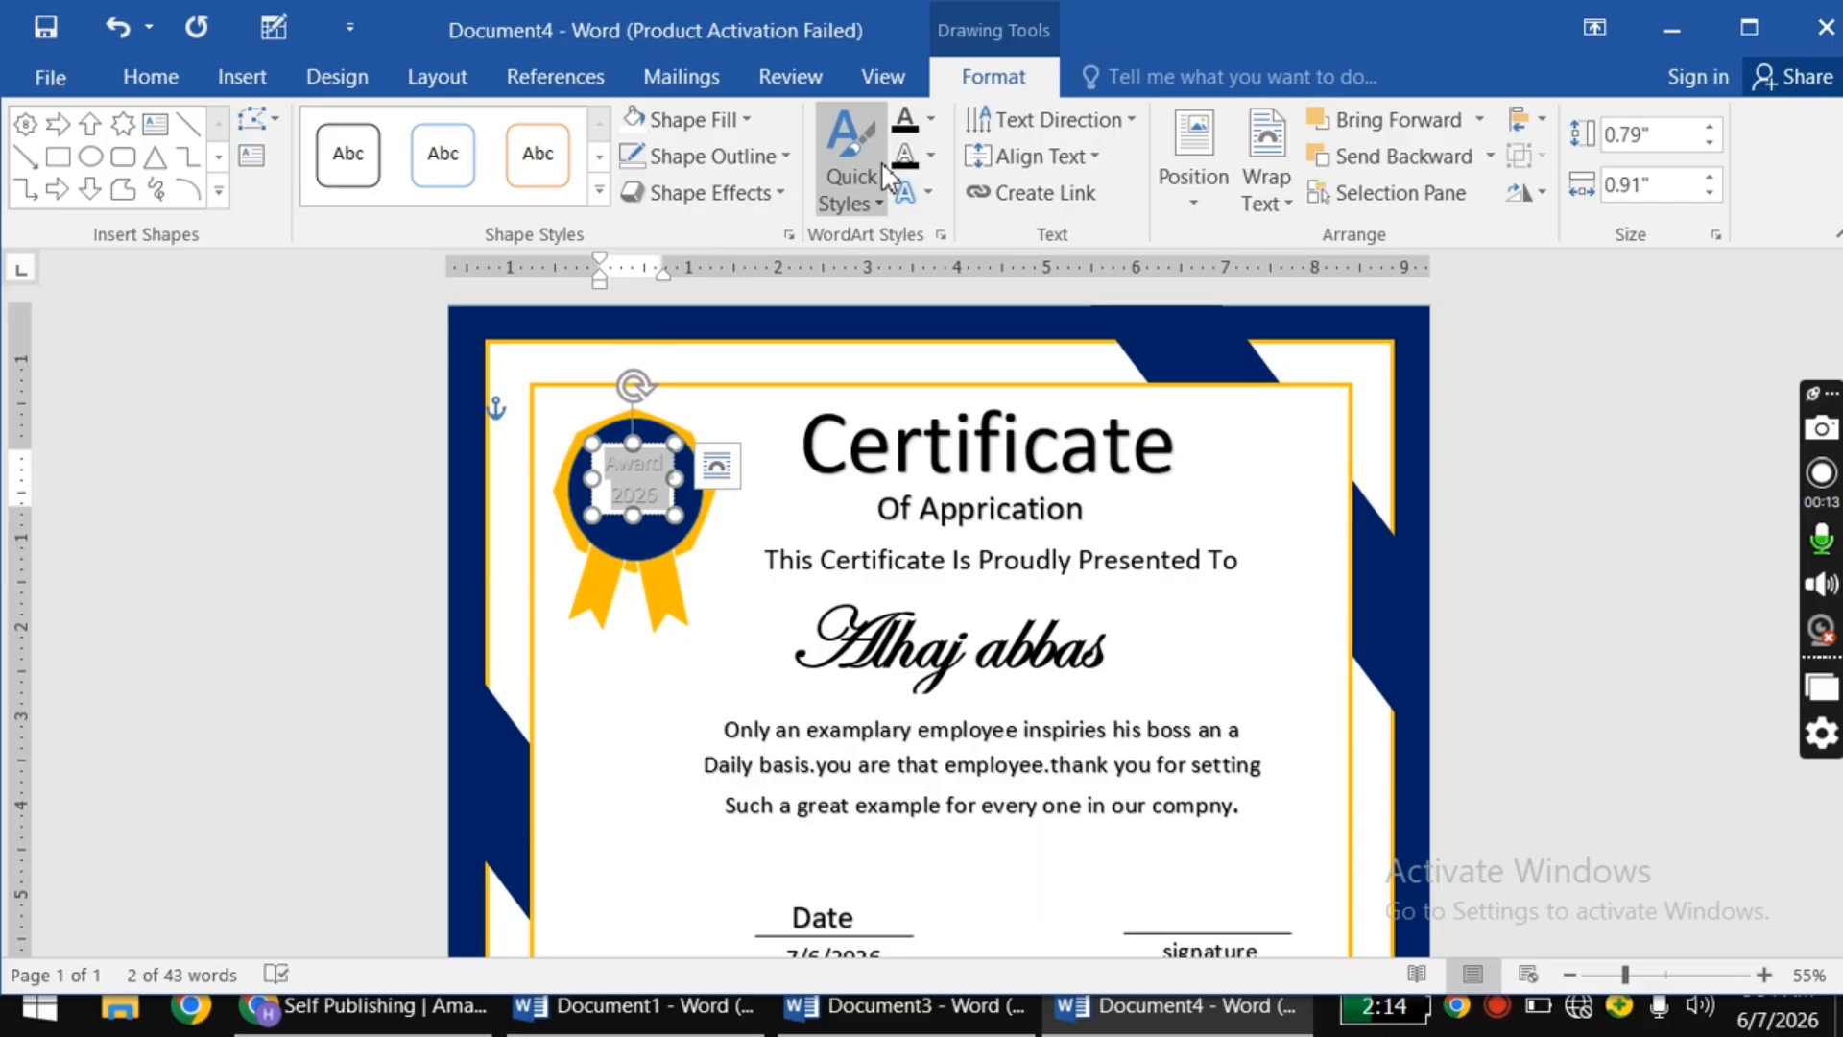
pyautogui.click(718, 123)
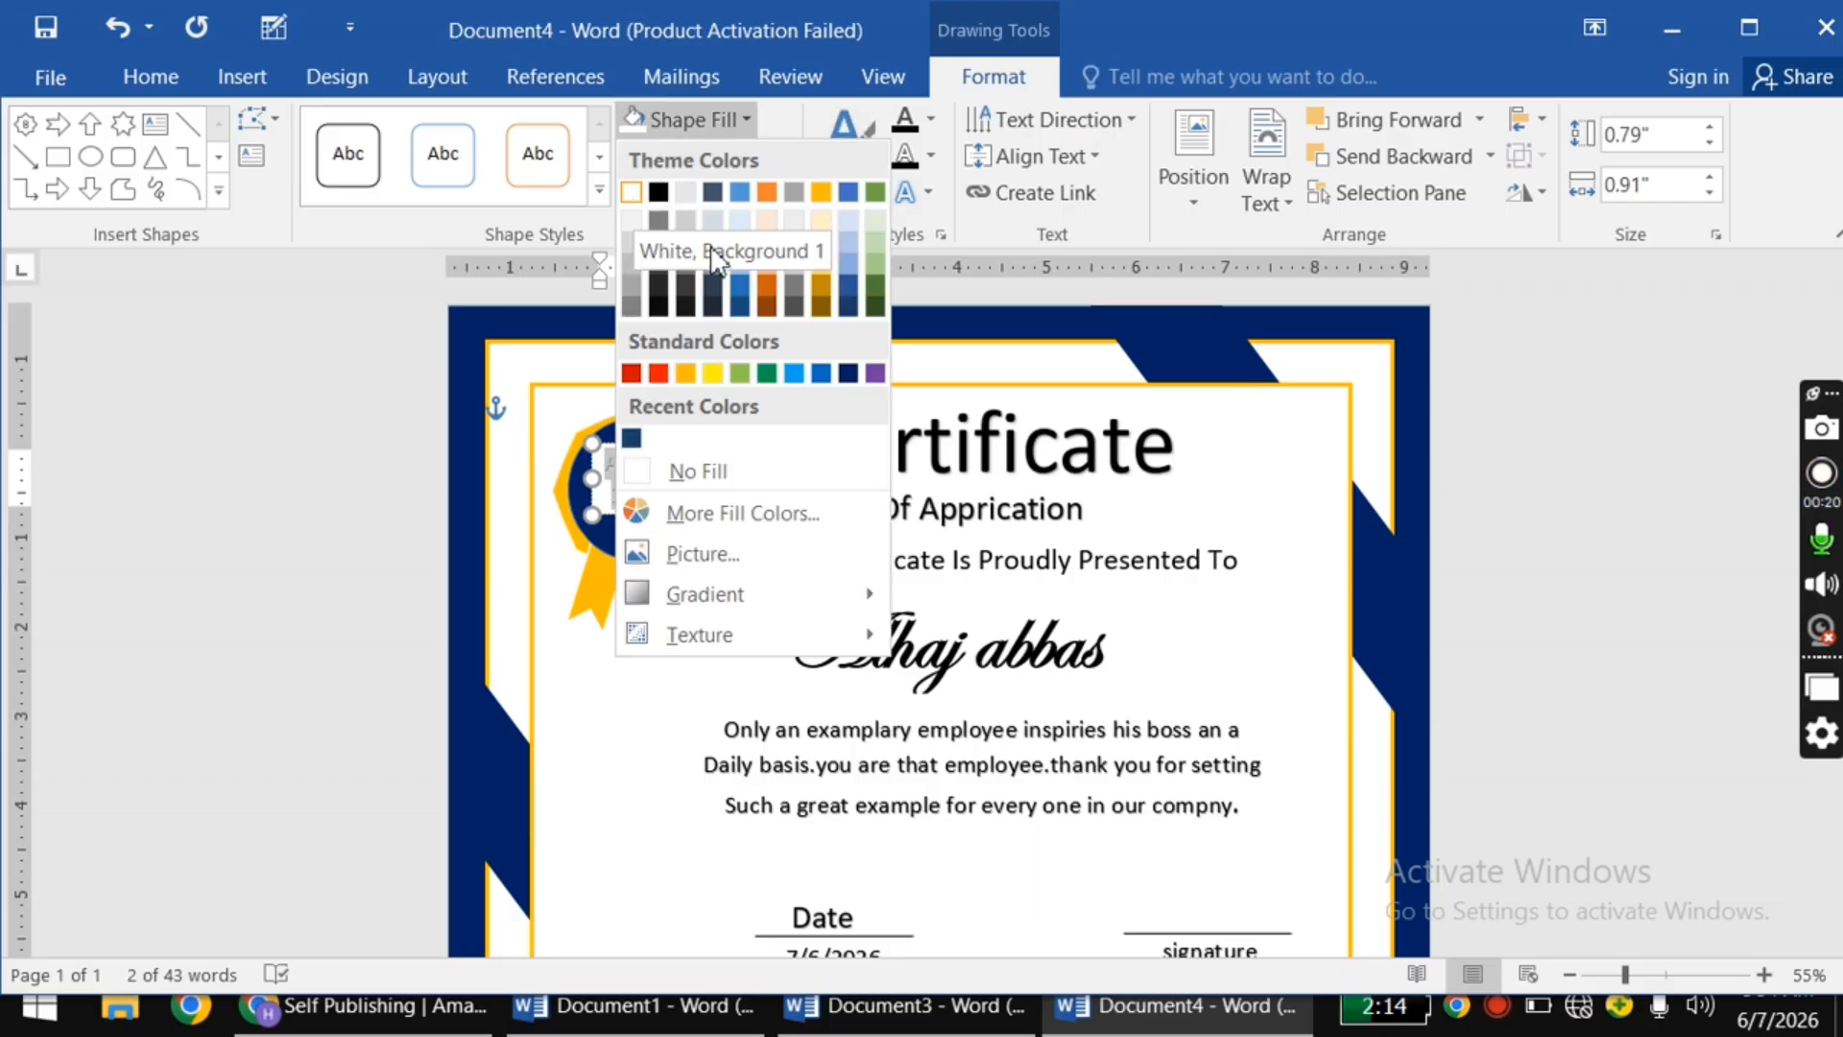
pyautogui.click(847, 372)
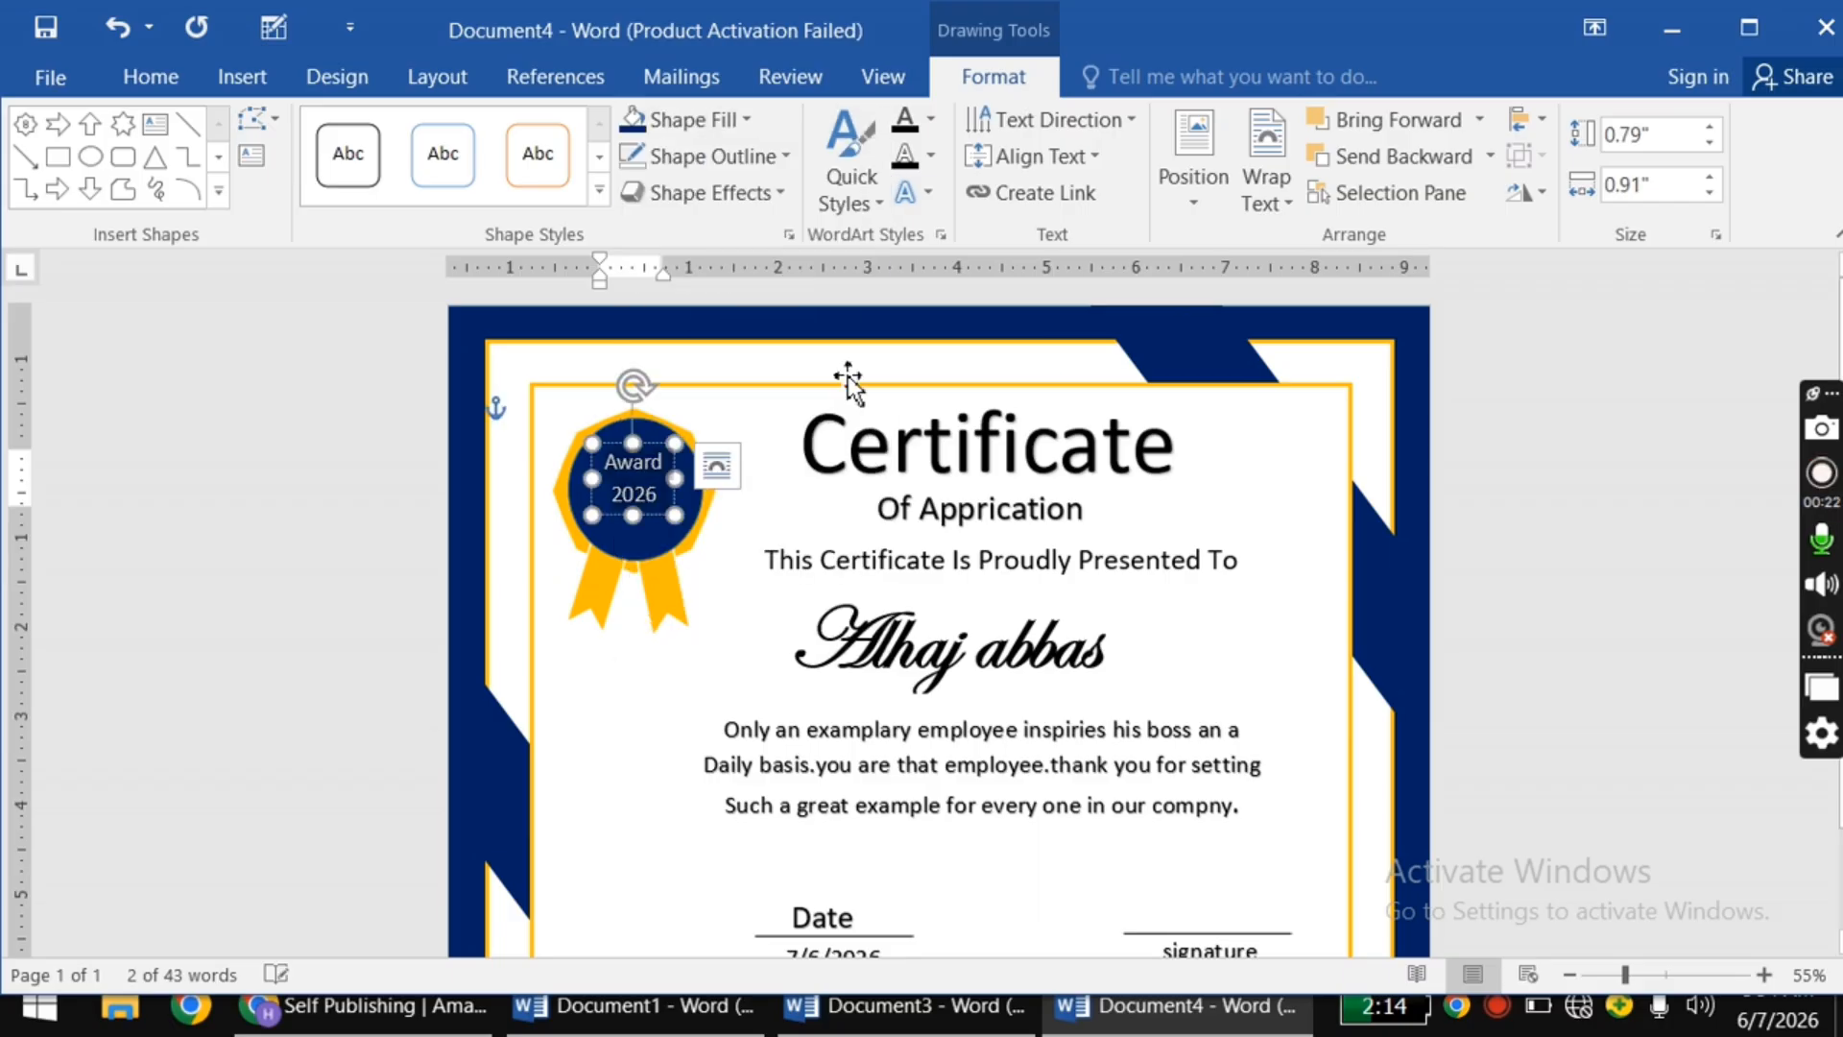
# Step: Apply the White, Background 1 font color to the "Award 2026" text and deselect its text box
pyautogui.click(151, 77)
pyautogui.click(650, 183)
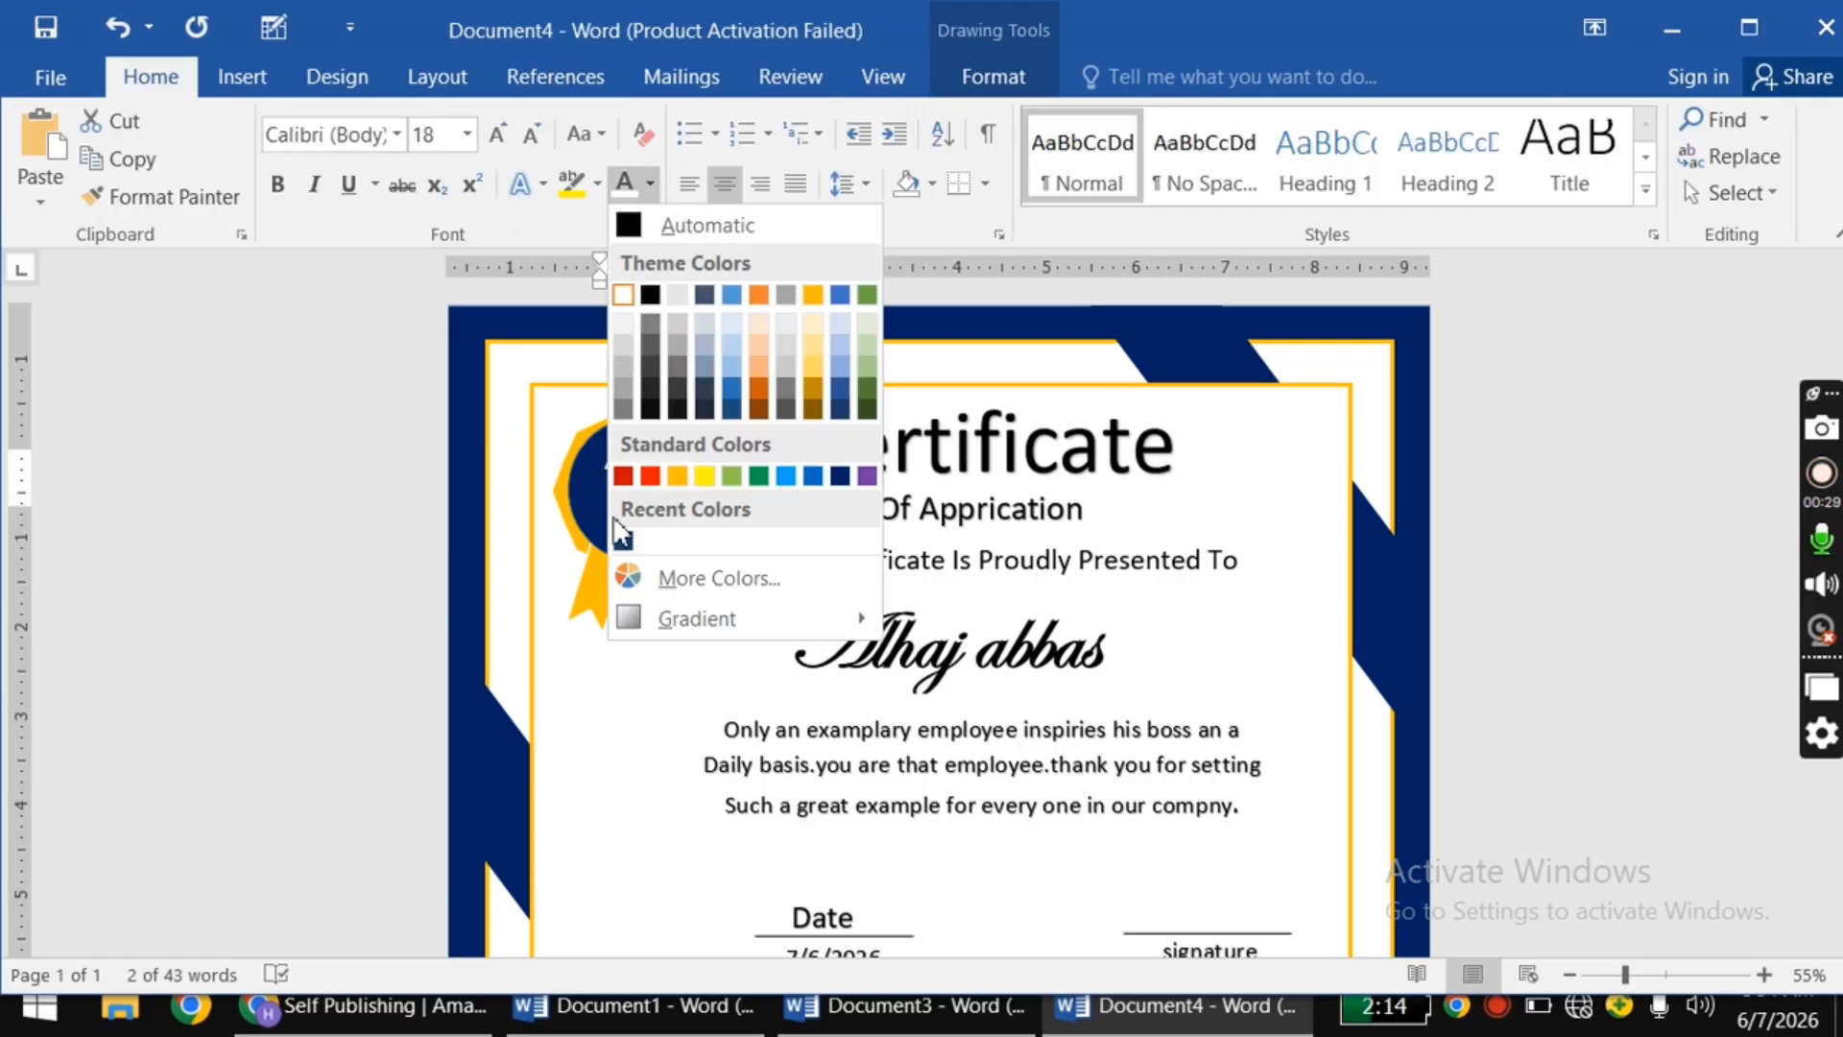
pyautogui.click(624, 294)
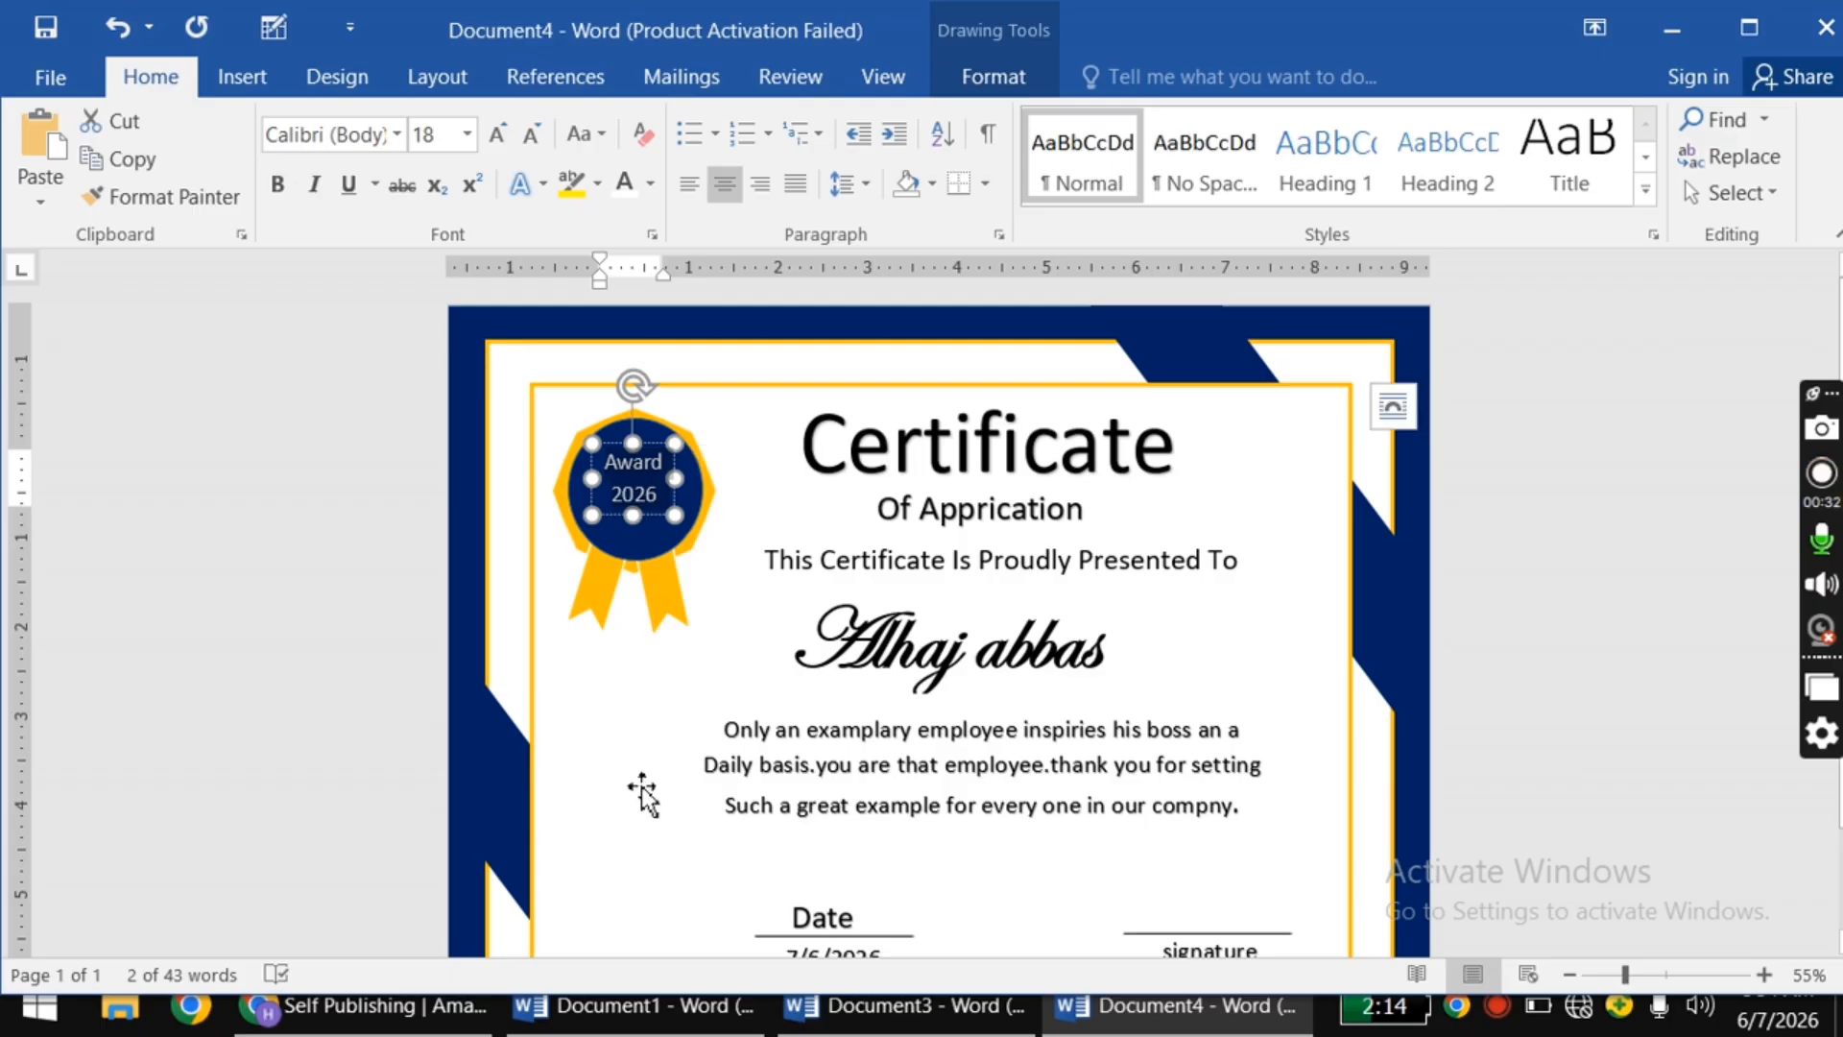
pyautogui.click(646, 580)
# Step: Examine the whole certificate at 49% zoom, checking the borders, badge, text, date and signature lines
pyautogui.scroll(-2, 647, 580)
pyautogui.scroll(1, 647, 580)
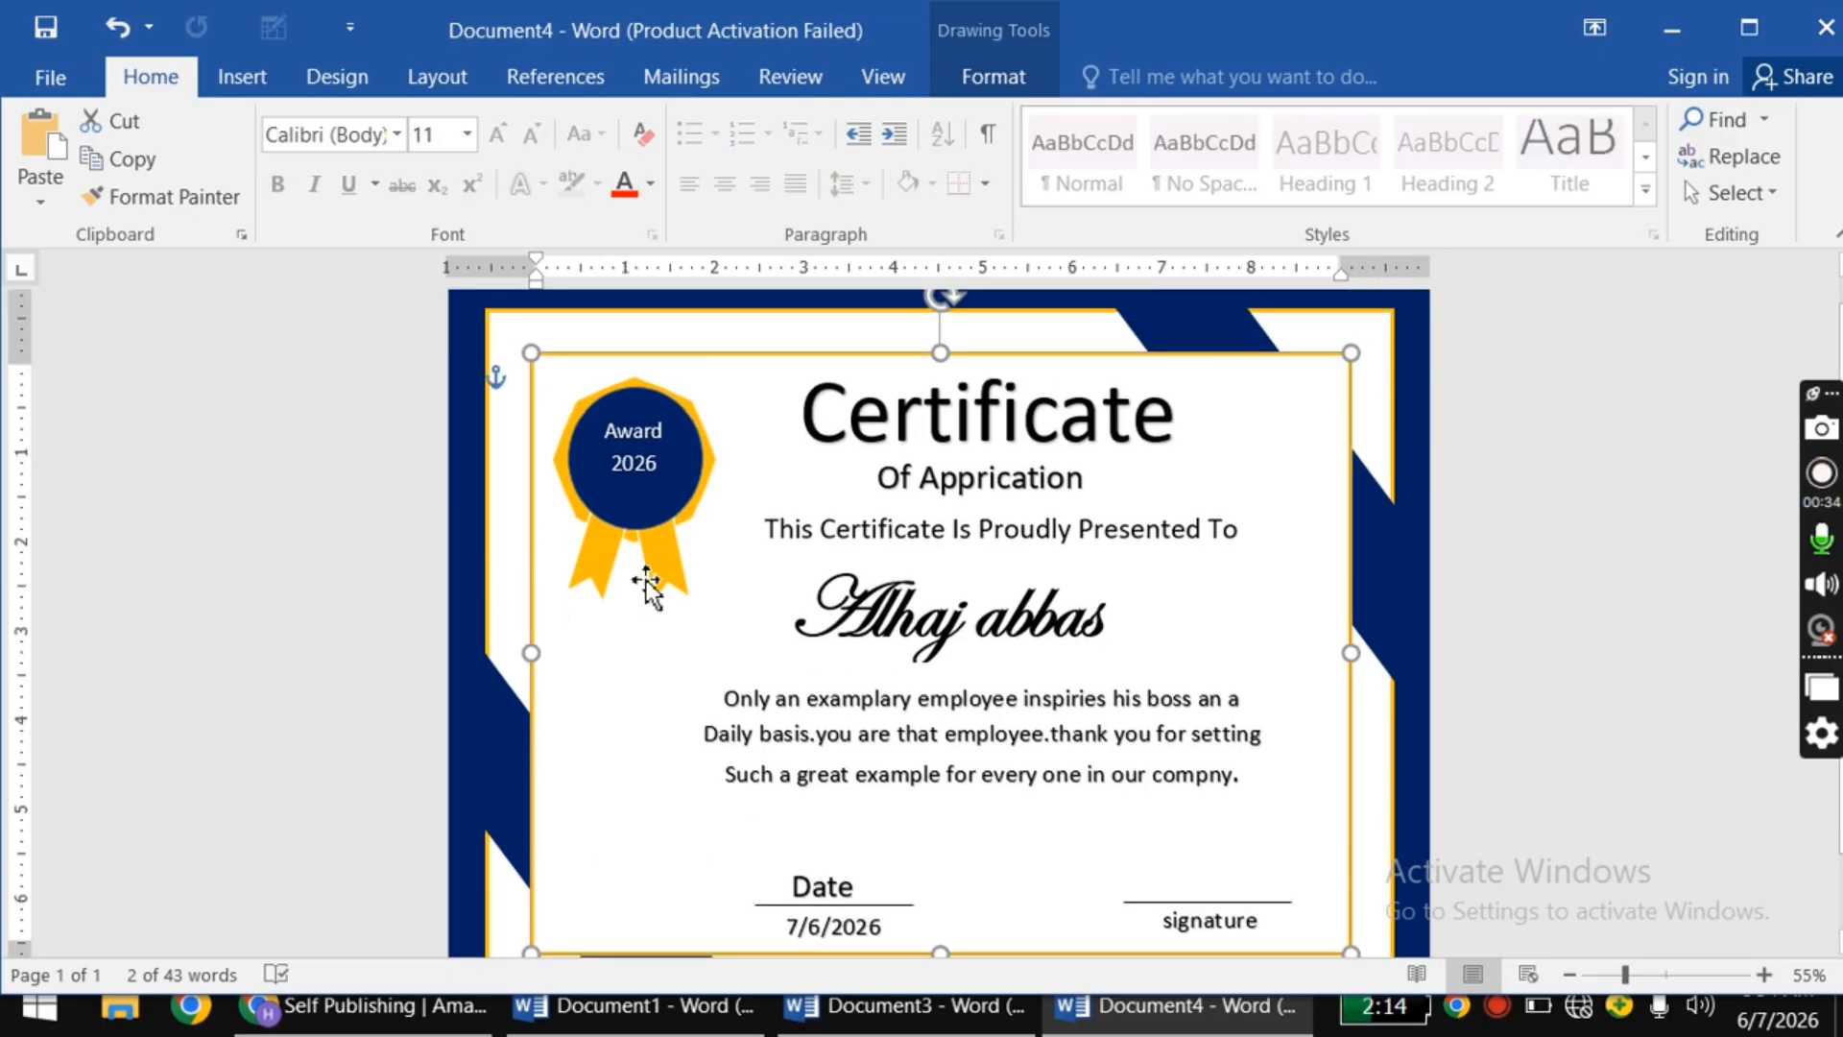
pyautogui.scroll(1, 646, 580)
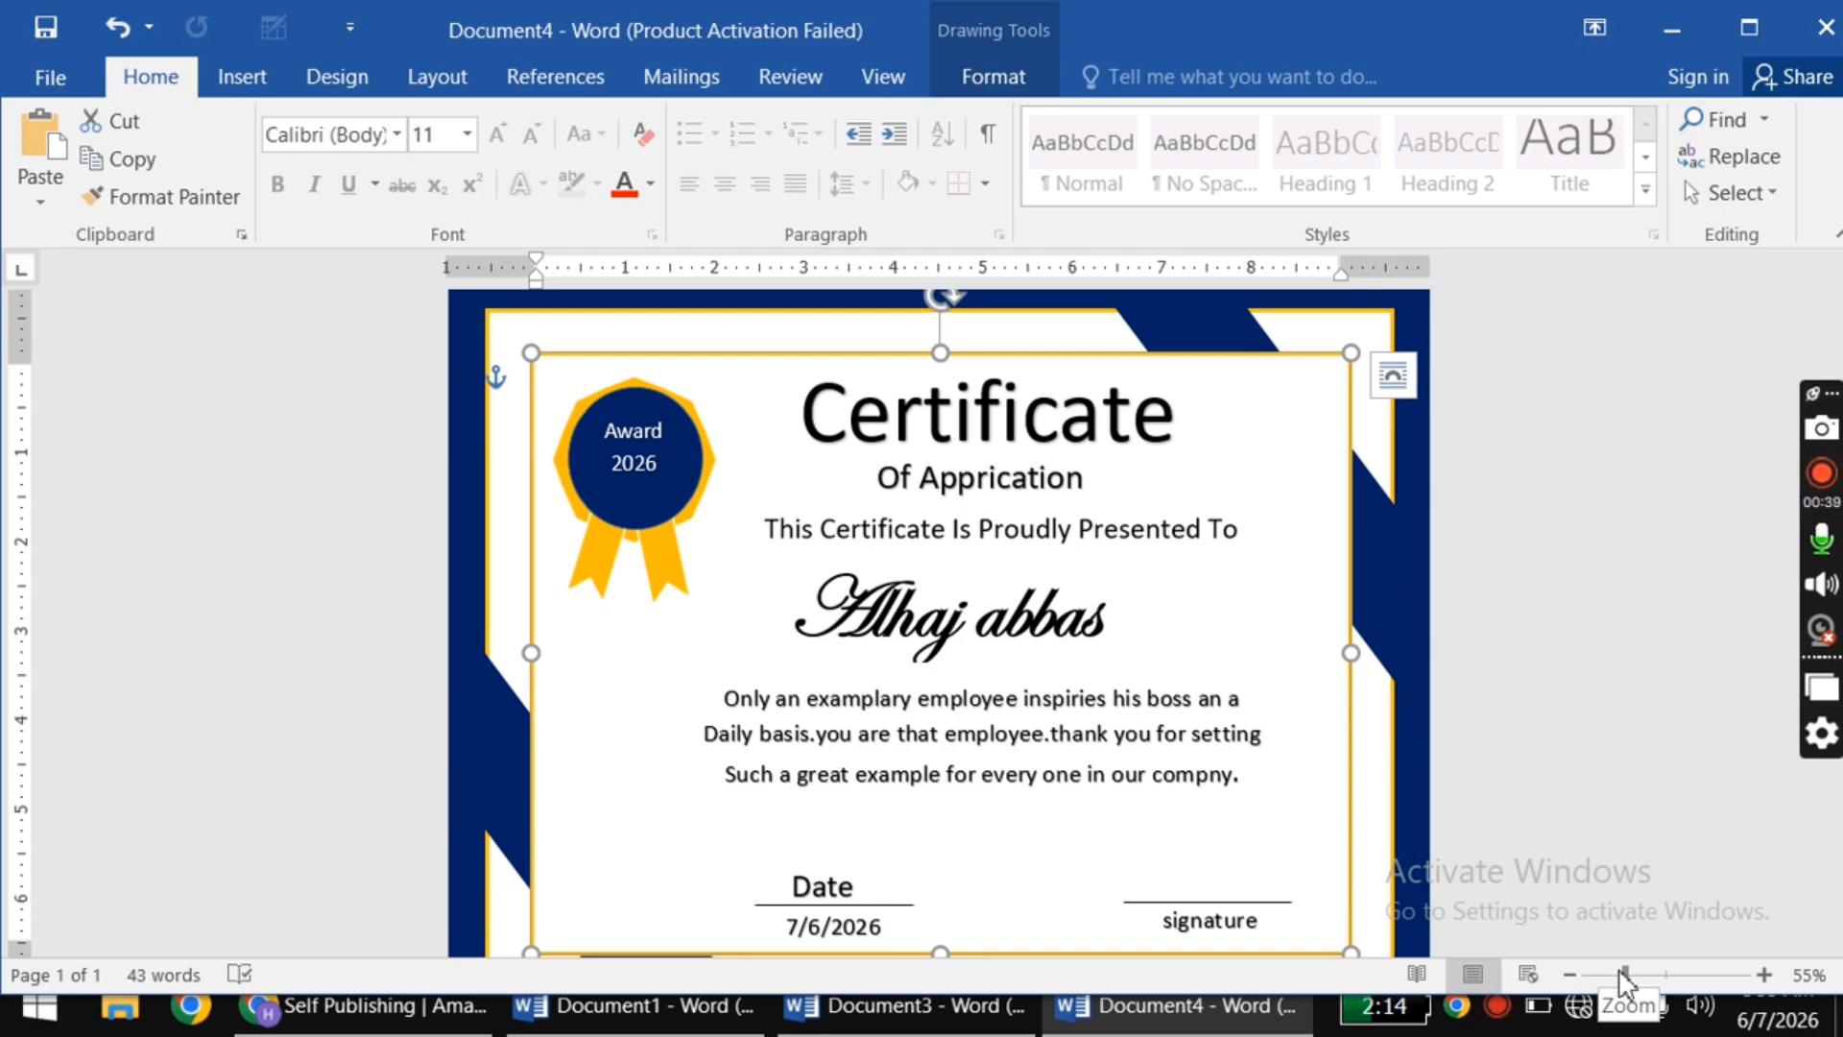
pyautogui.moveTo(1622, 977); pyautogui.dragTo(1617, 977)
pyautogui.scroll(-1, 1248, 890)
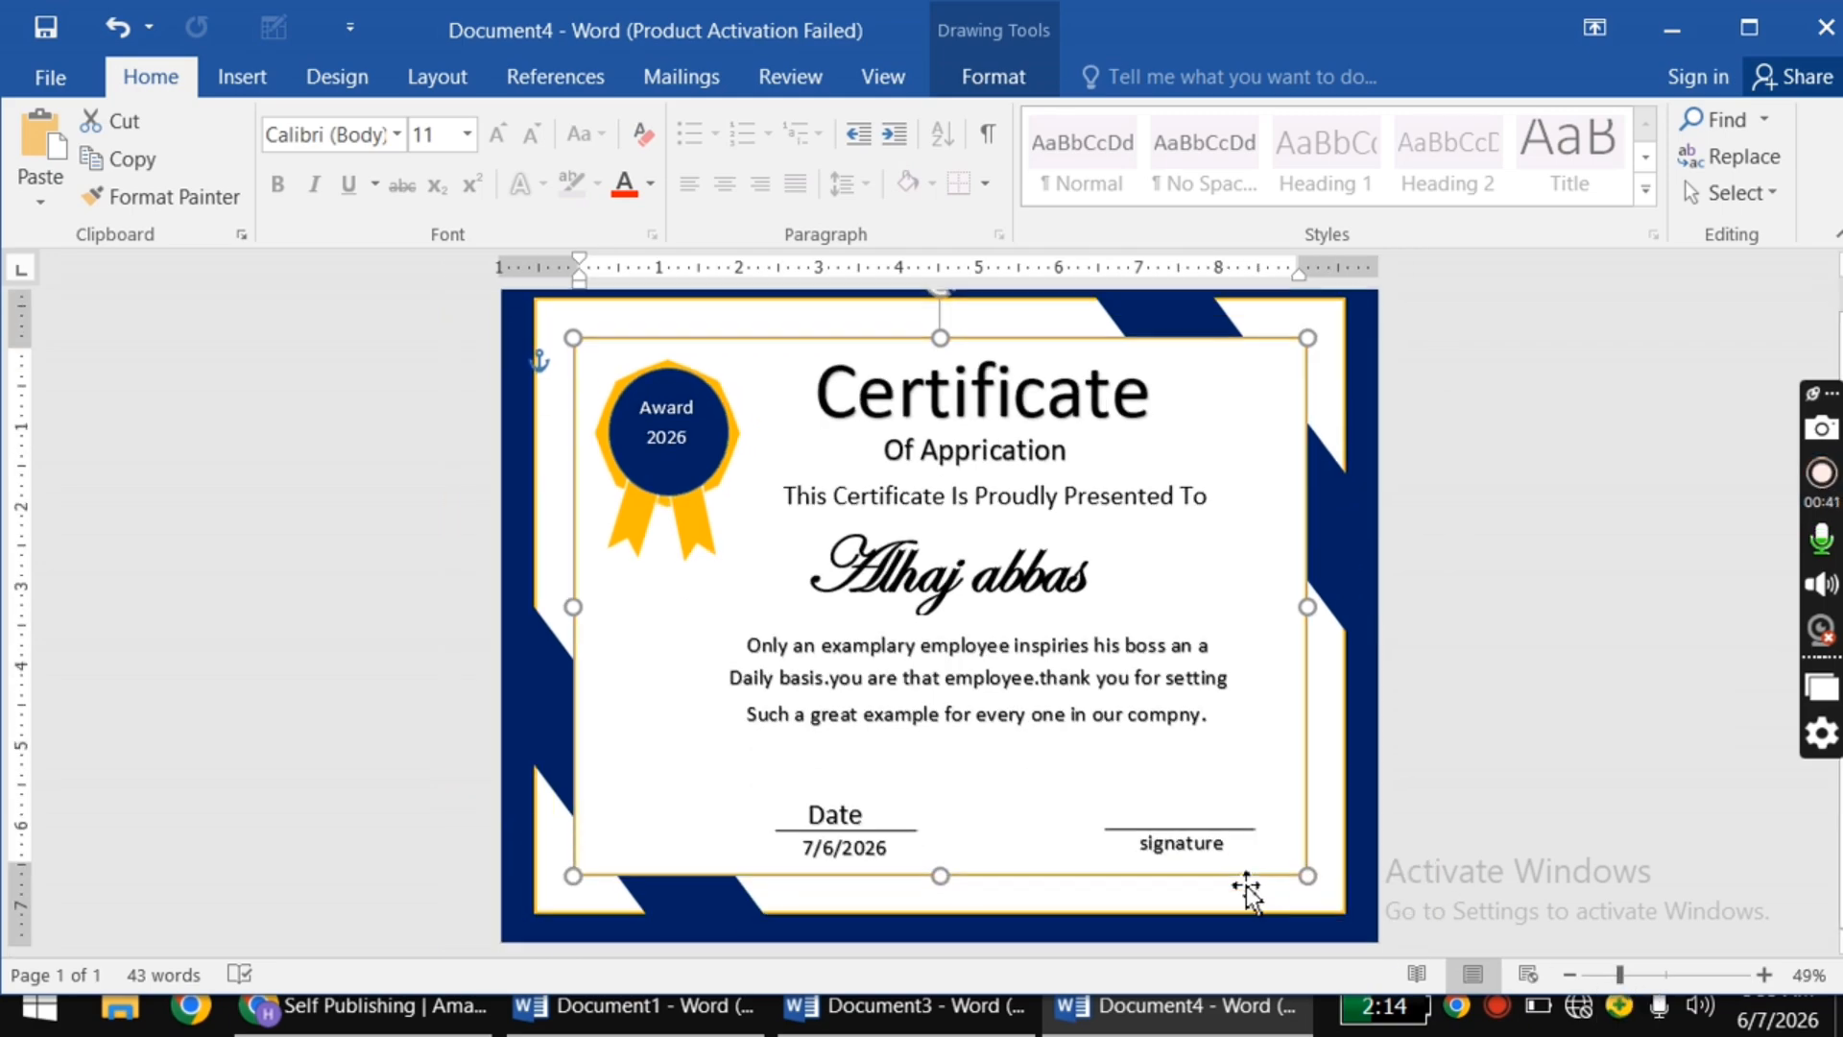
pyautogui.scroll(1, 1246, 890)
pyautogui.scroll(-1, 1247, 889)
pyautogui.scroll(1, 1267, 878)
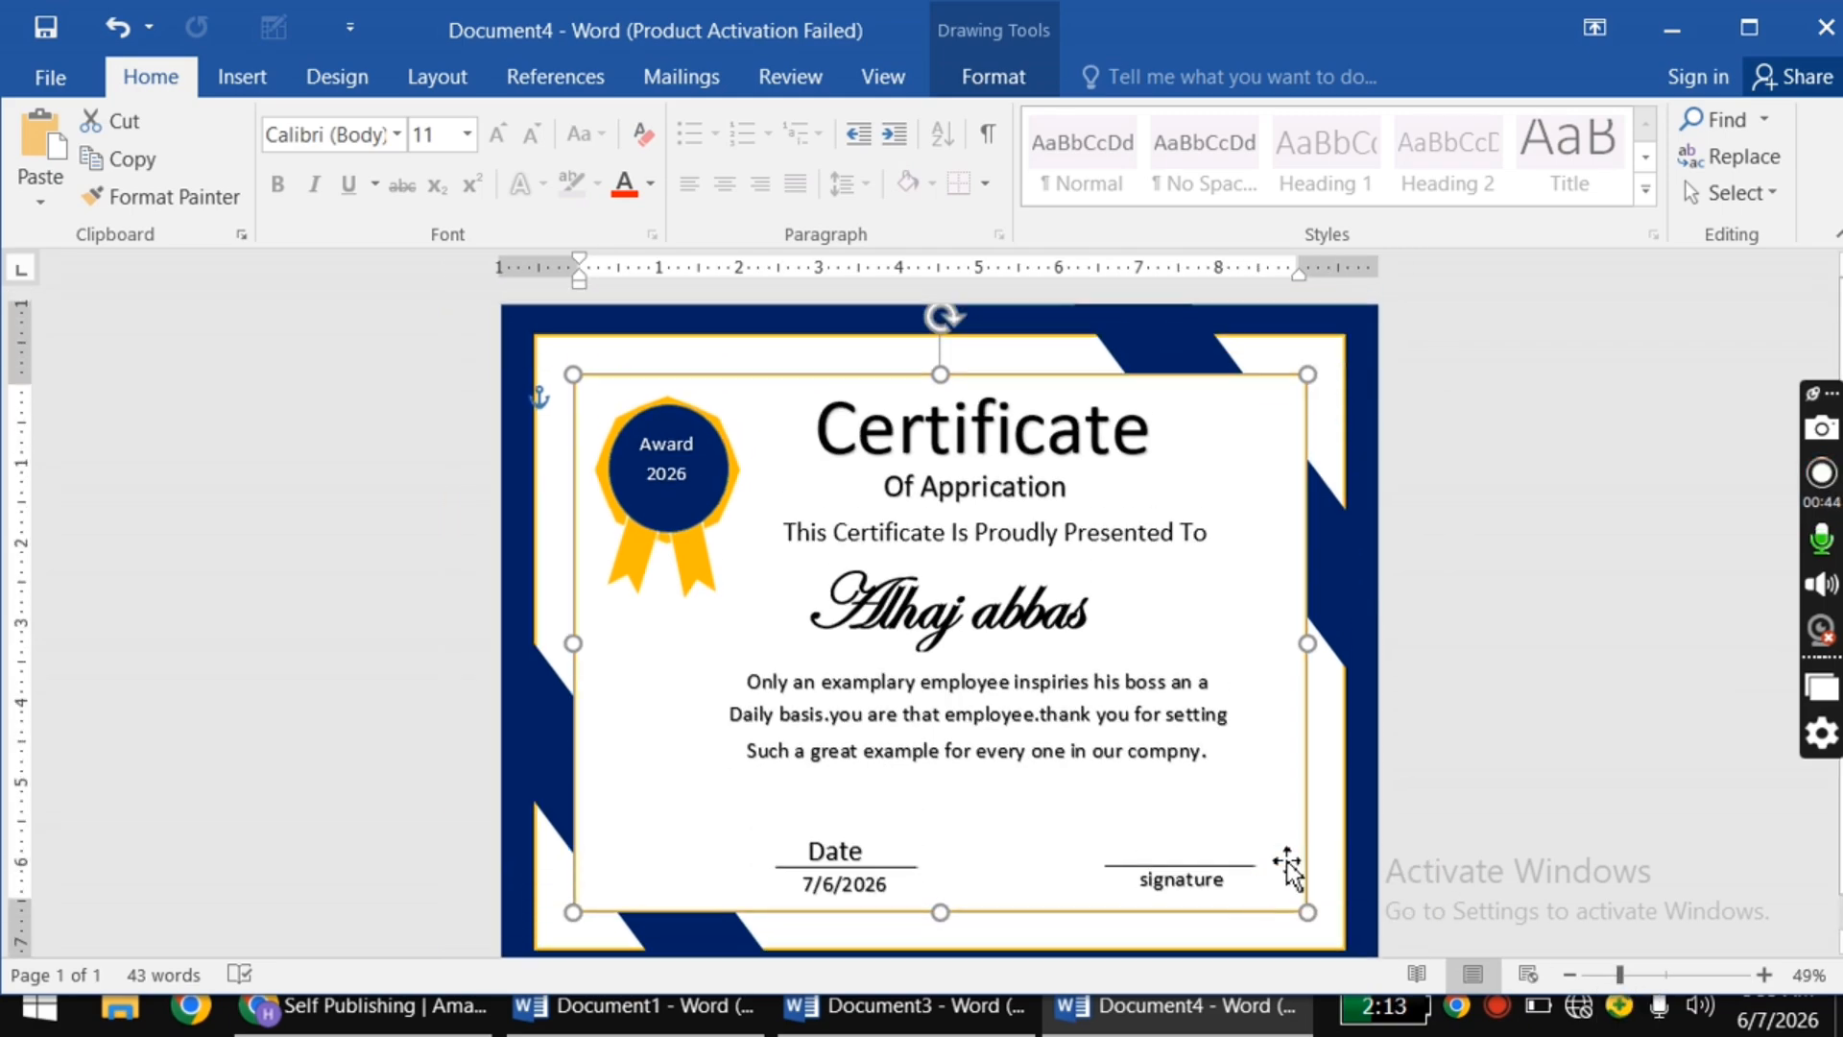